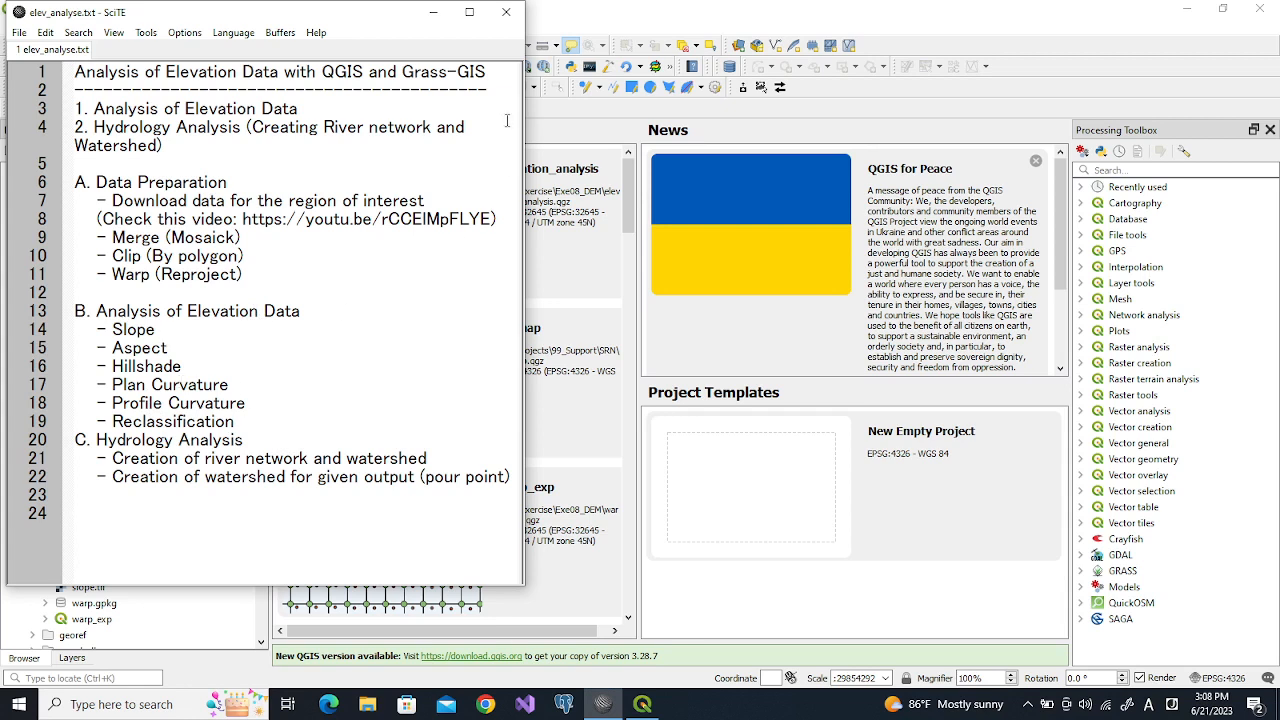
# Switch from the notes to QGIS and add the bhojpur layer from dem.gpkg to the map
pyautogui.click(590, 14)
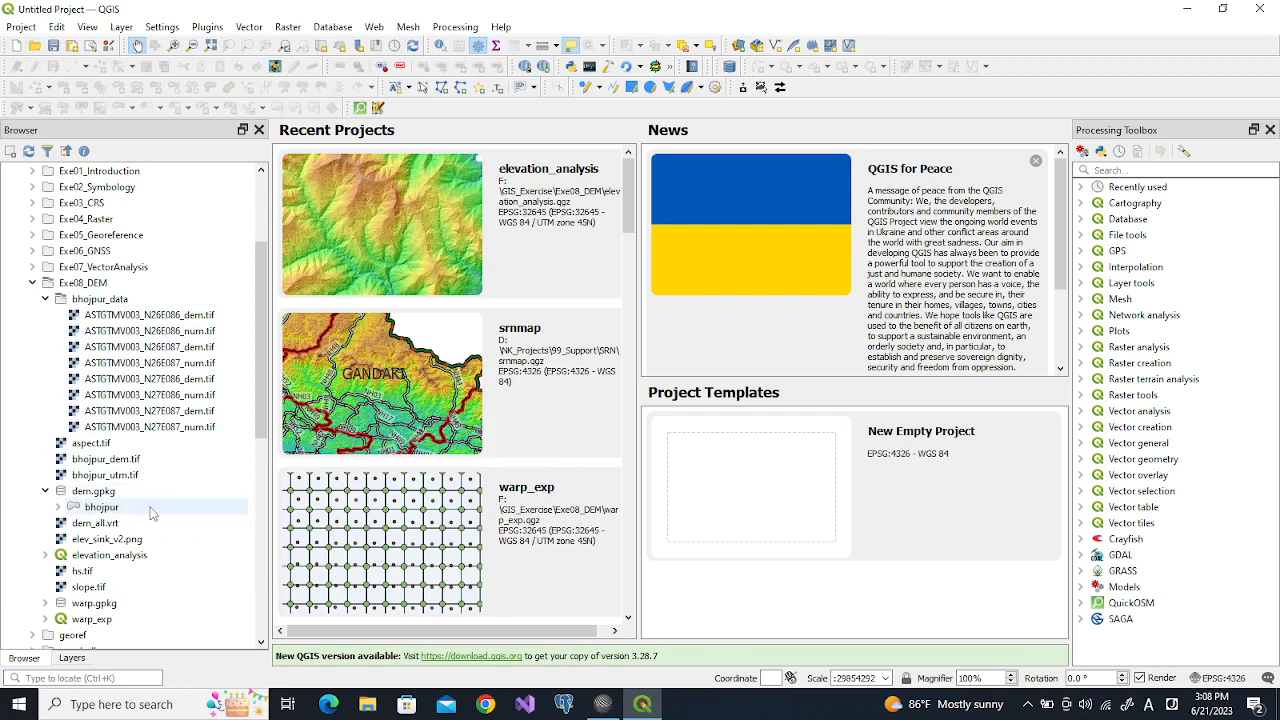
pyautogui.moveTo(168, 506); pyautogui.dragTo(454, 440)
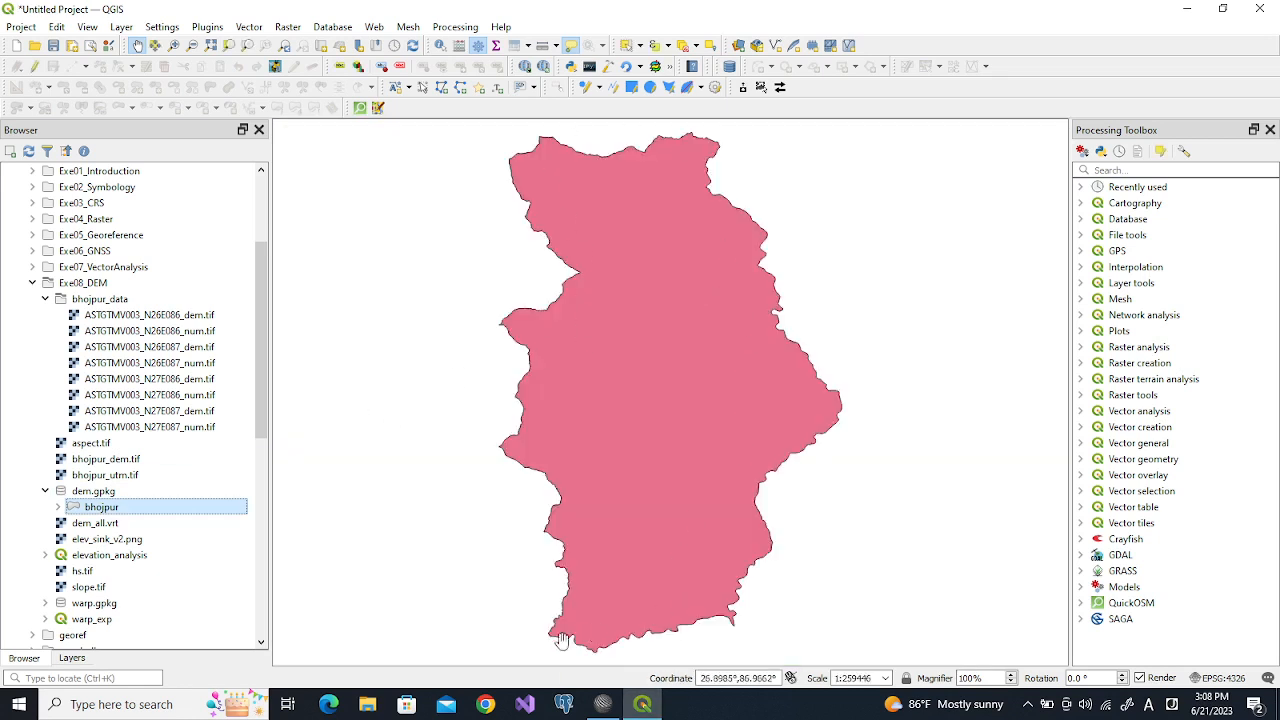
# Add the four ASTGTMV003 "_dem.tif" tiles (N26E086, N26E087, N27E086, N27E087) from bhojpur_data to the map
pyautogui.click(185, 318)
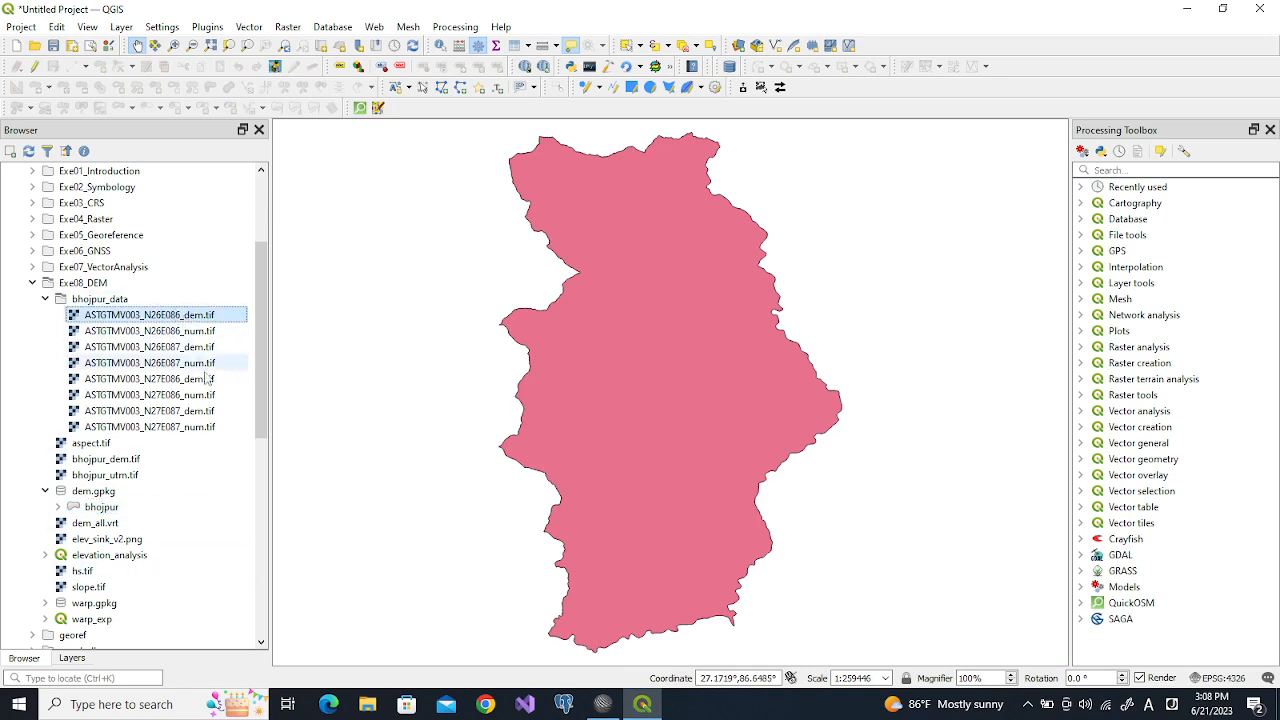
pyautogui.keyDown('ctrl'); pyautogui.click(205, 347); pyautogui.keyUp('ctrl')
pyautogui.keyDown('ctrl'); pyautogui.click(201, 380); pyautogui.keyUp('ctrl')
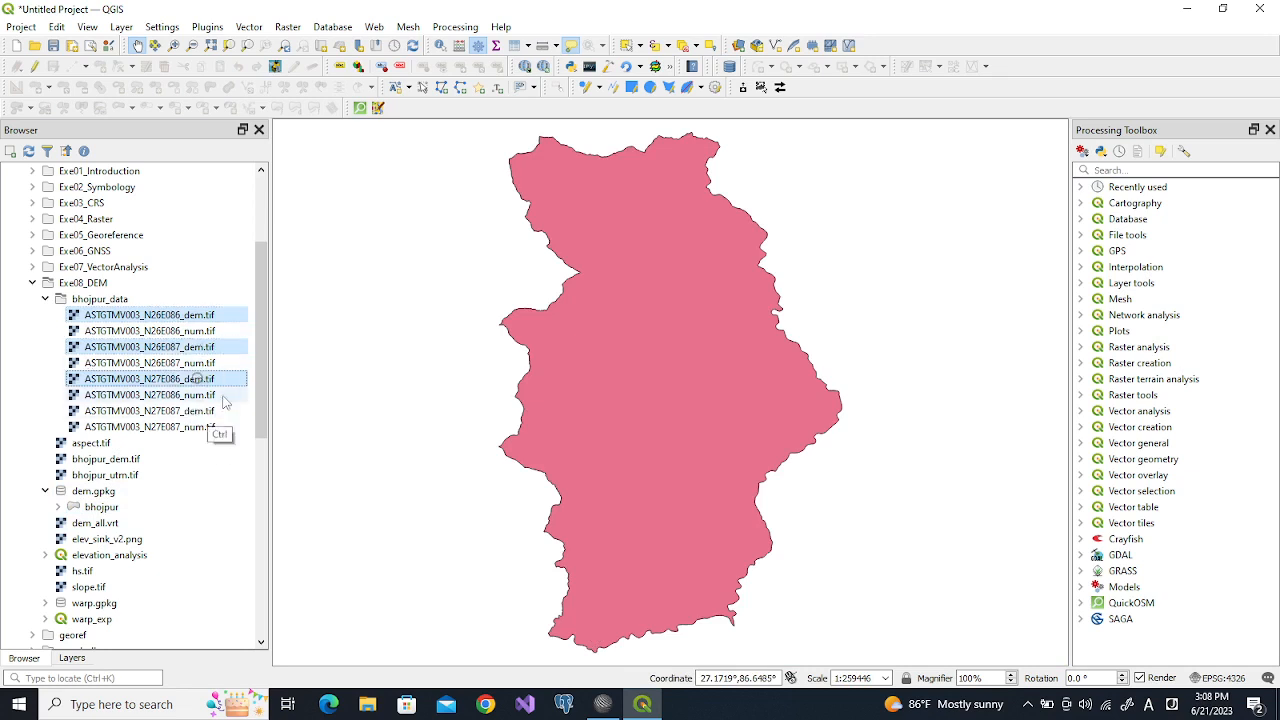
pyautogui.keyDown('ctrl'); pyautogui.click(205, 411); pyautogui.keyUp('ctrl')
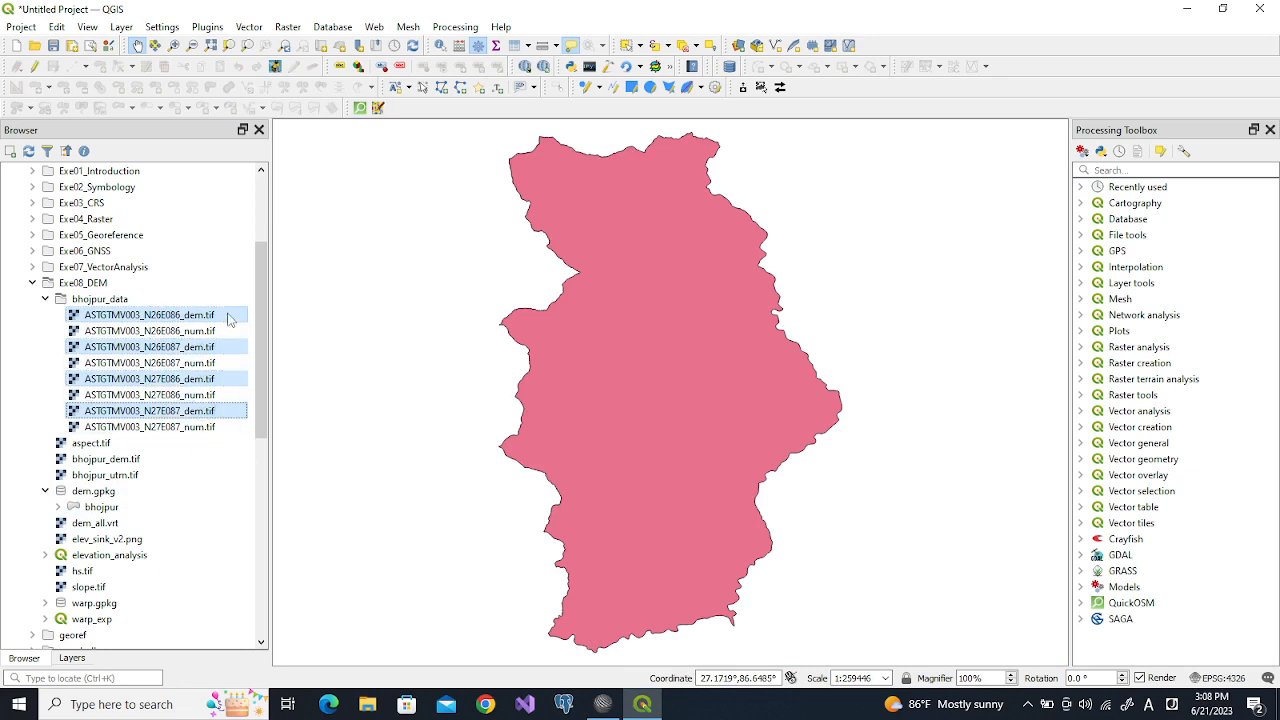
pyautogui.moveTo(232, 316); pyautogui.dragTo(457, 302)
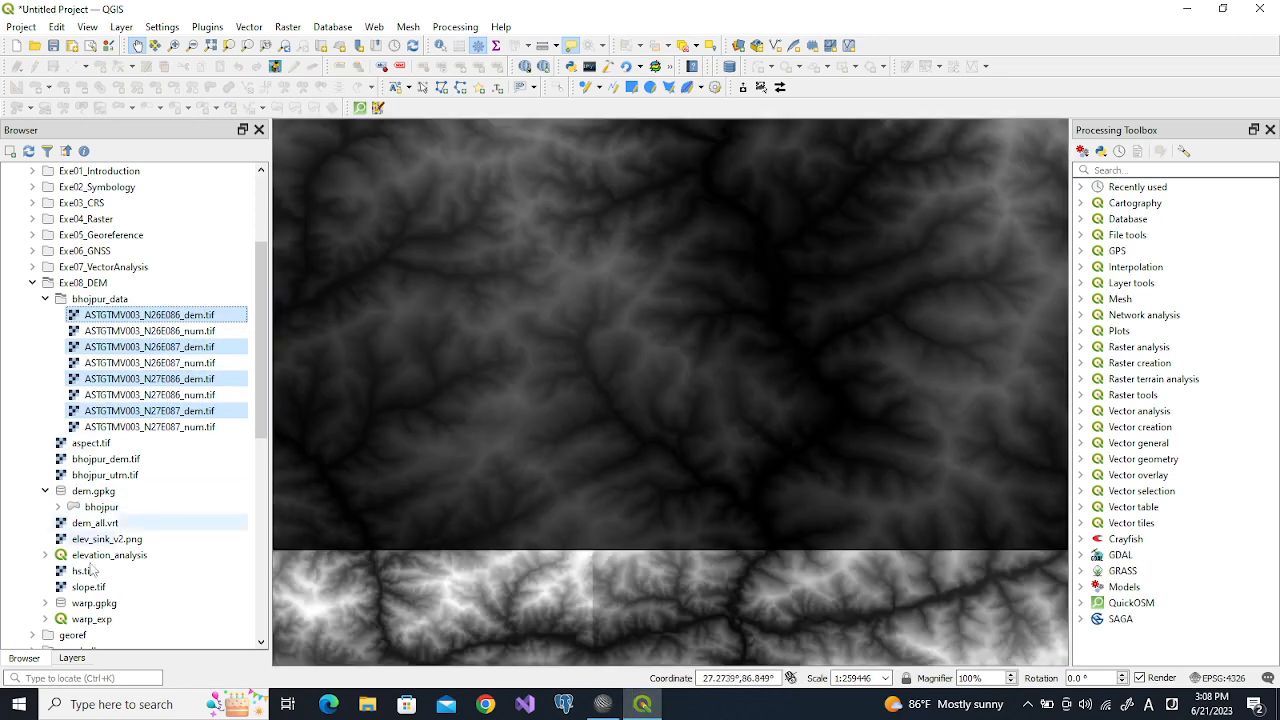
# Group the four ASTGTMV003 tile layers under the name DEM and place the collapsed group below the bhojpur layer
pyautogui.click(74, 658)
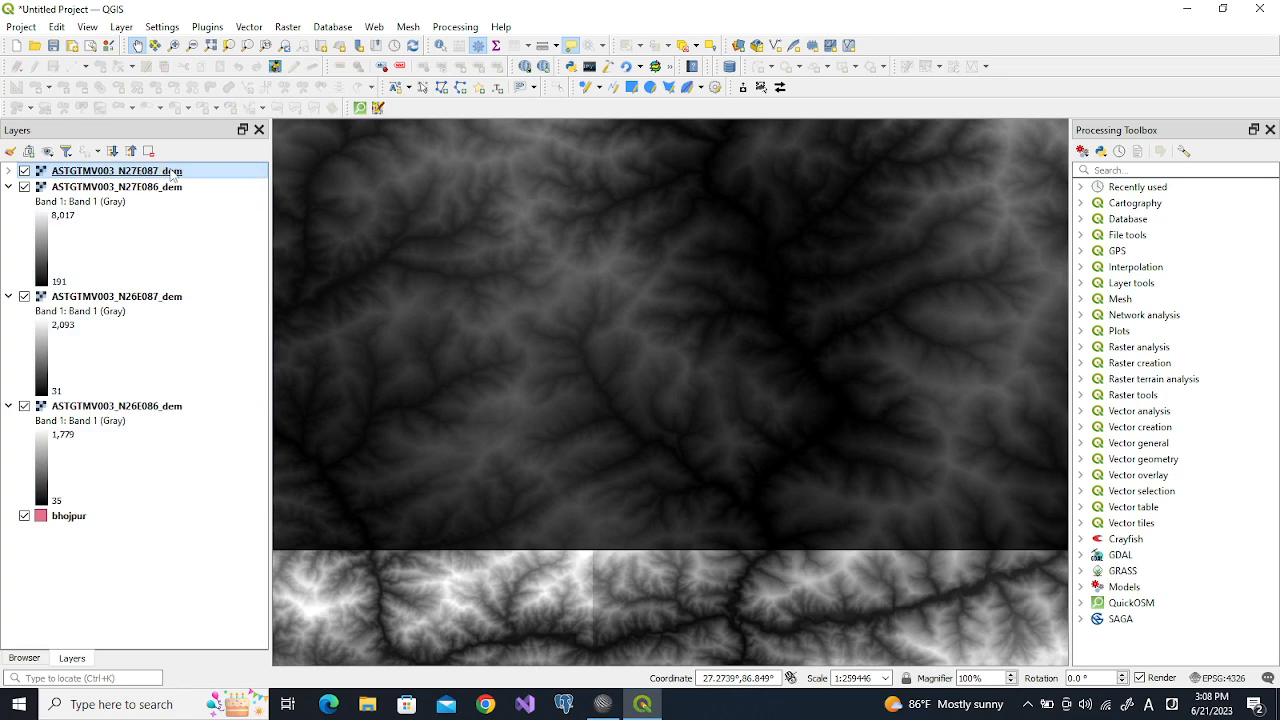
pyautogui.keyDown('shift'); pyautogui.click(135, 407); pyautogui.keyUp('shift')
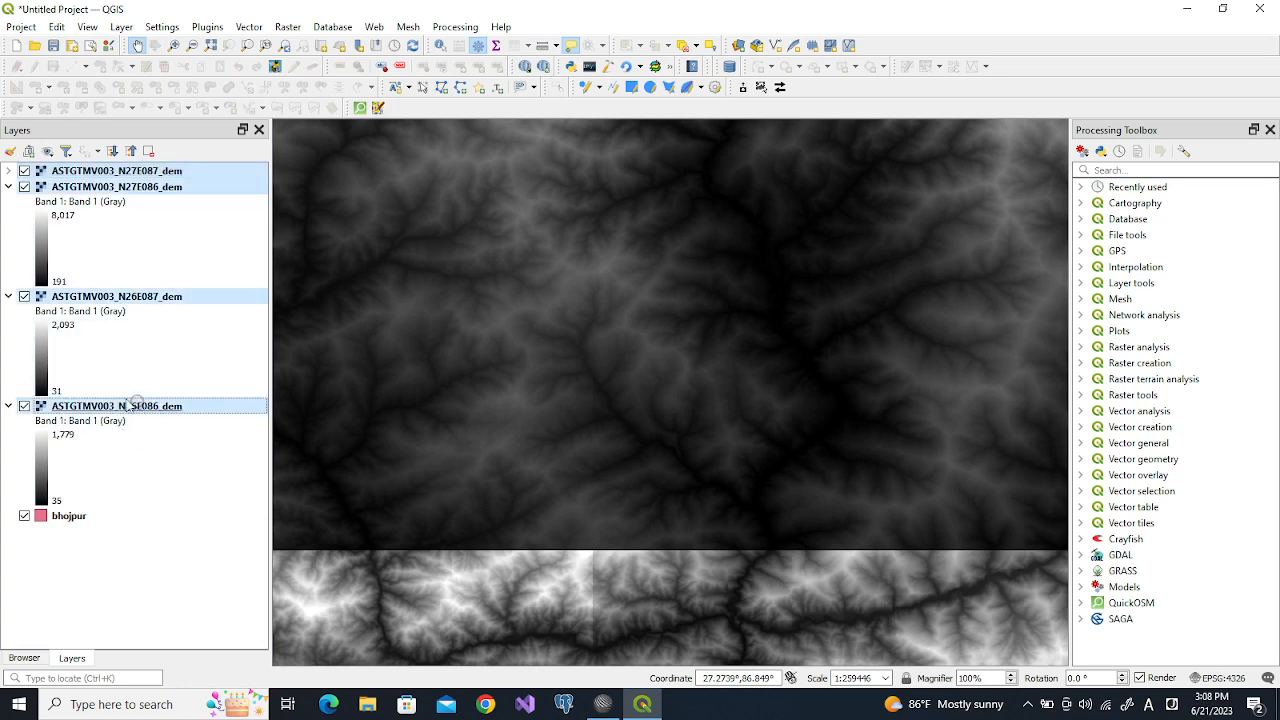
pyautogui.rightClick(206, 172)
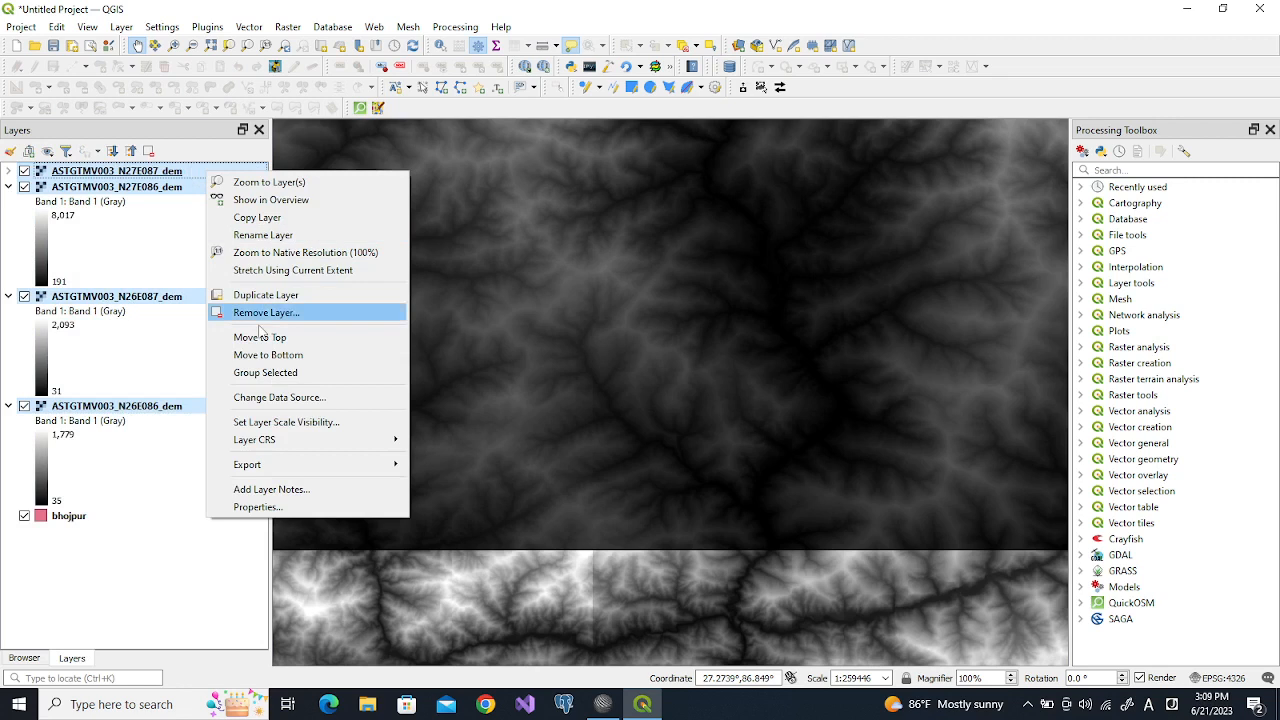
pyautogui.click(320, 372)
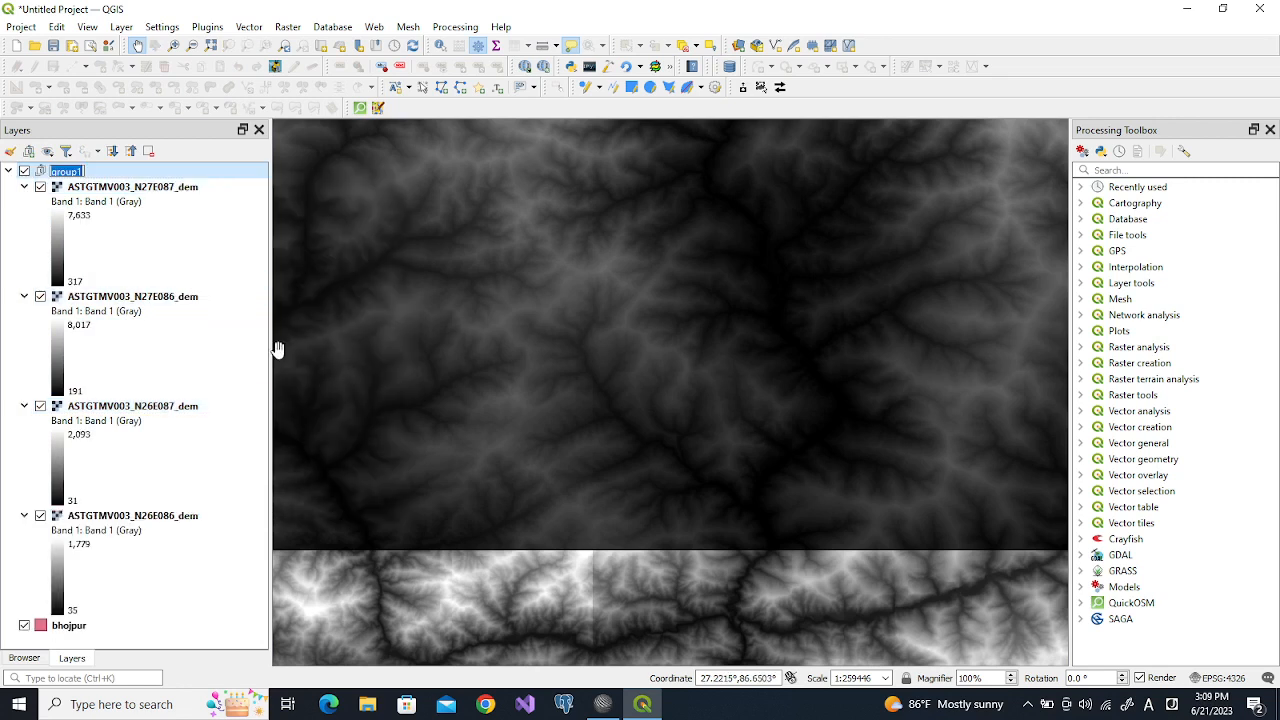
pyautogui.write('DEM')
pyautogui.press('Return')
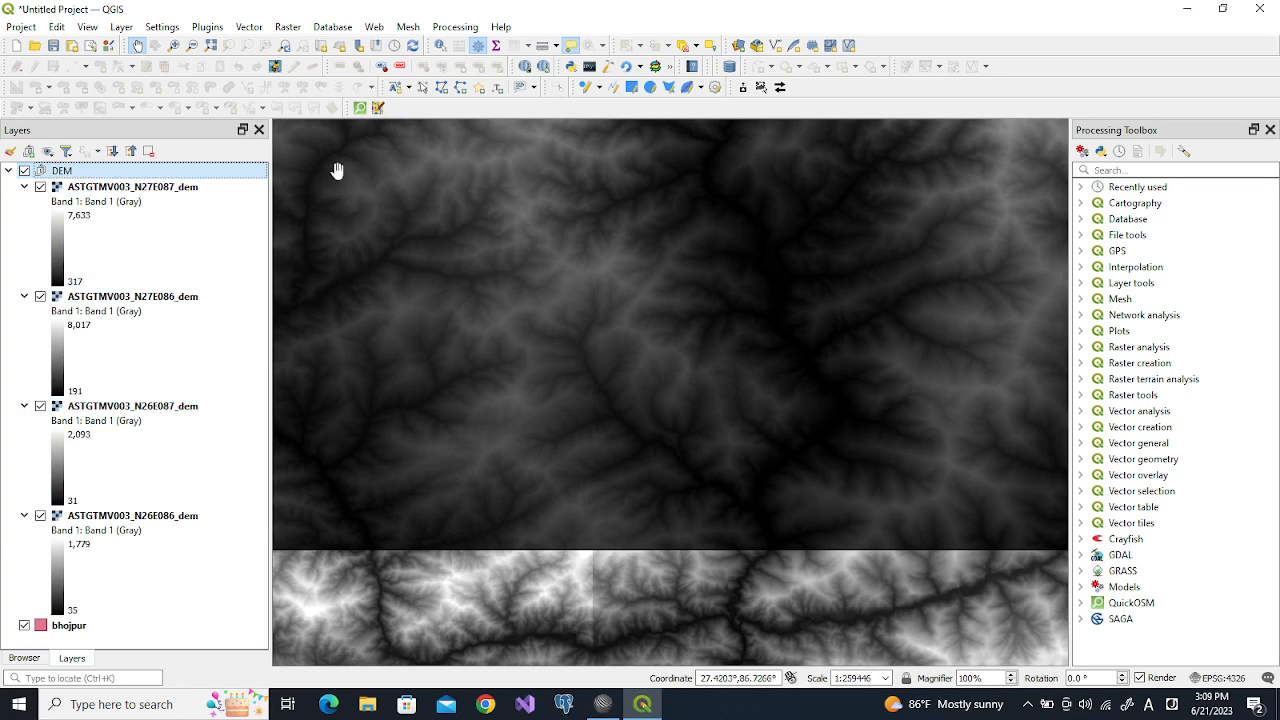
pyautogui.click(8, 171)
pyautogui.moveTo(125, 175); pyautogui.dragTo(126, 222)
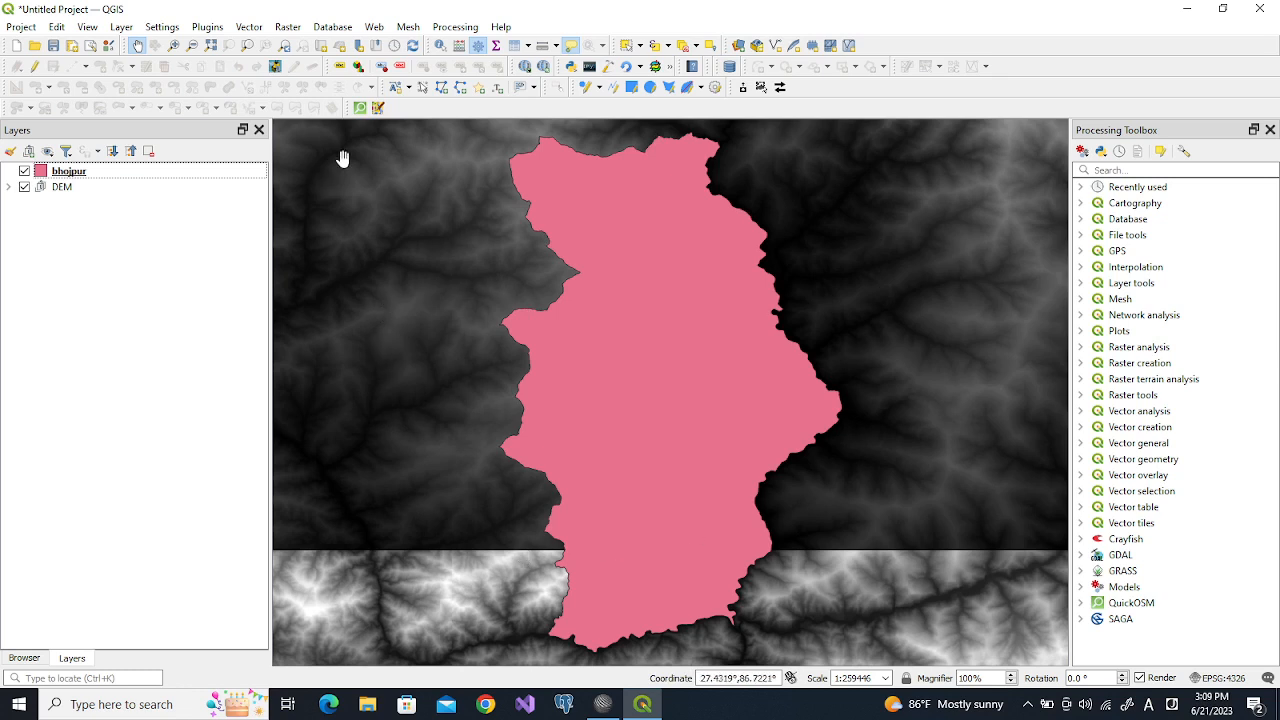
# Start Build Virtual Raster and choose all four ASTGTMV003 DEM tiles as its input layers
pyautogui.click(290, 28)
pyautogui.moveTo(377, 90)
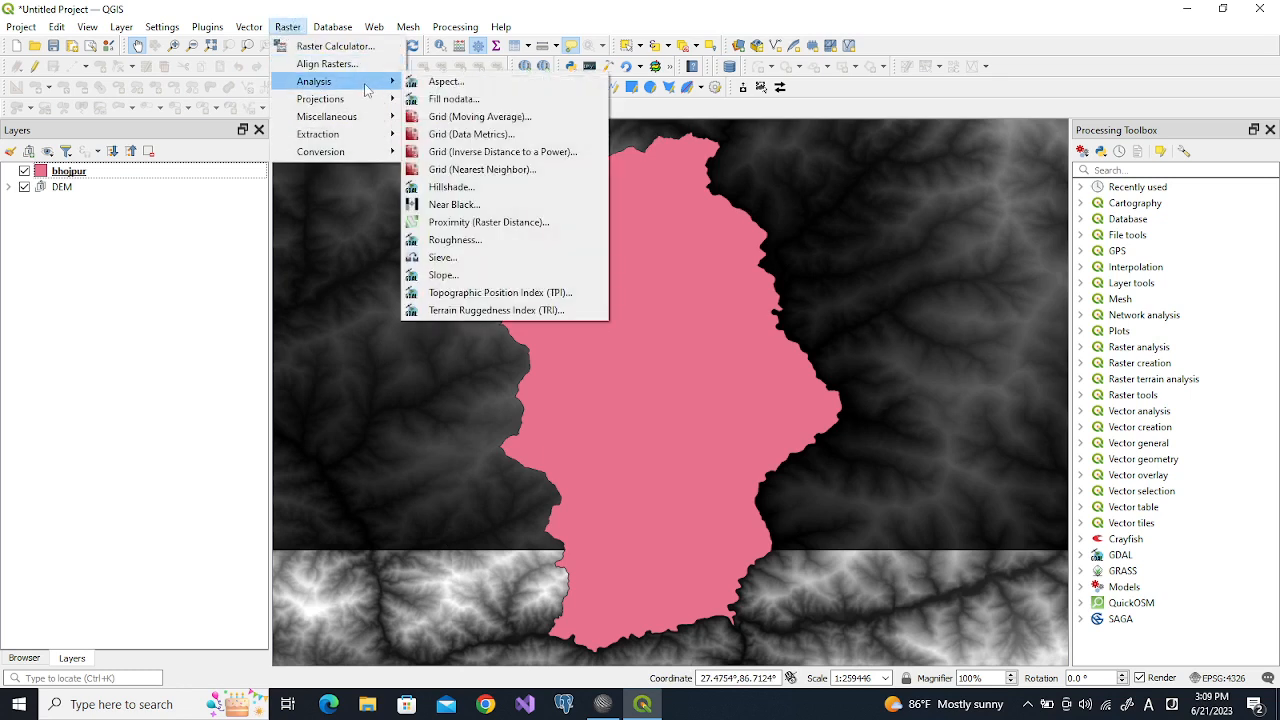
pyautogui.moveTo(368, 120)
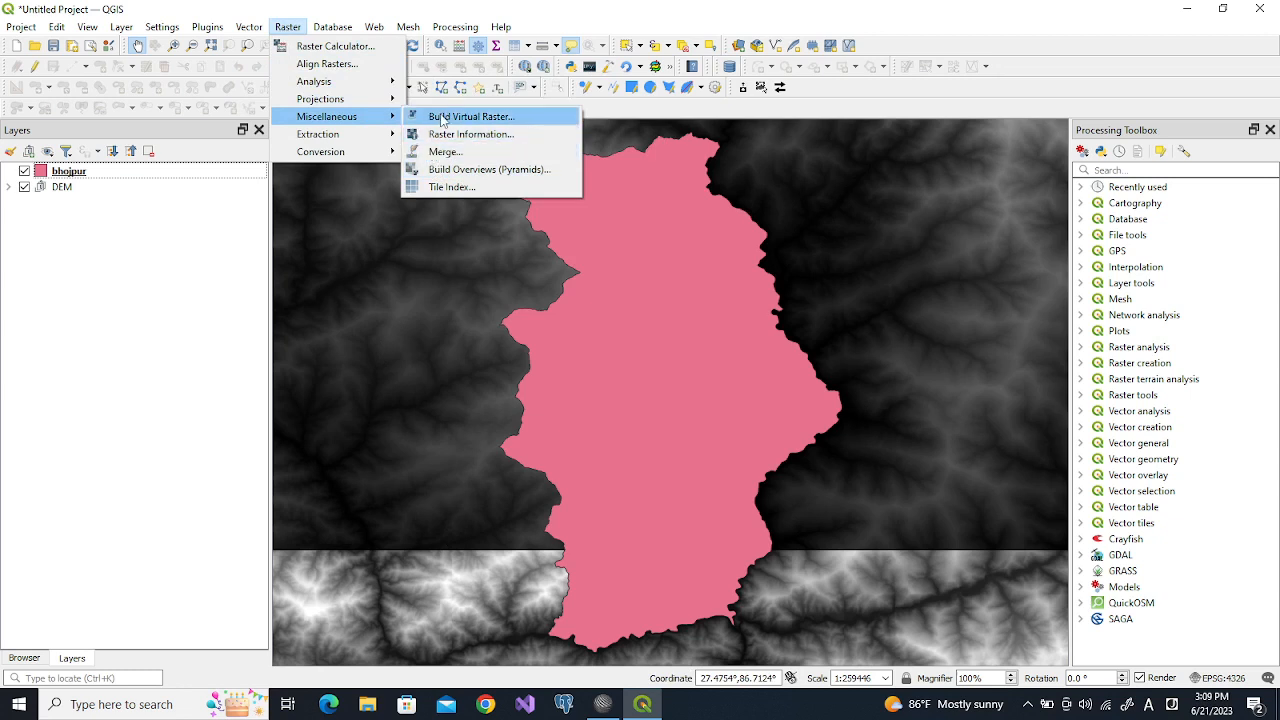
pyautogui.click(441, 121)
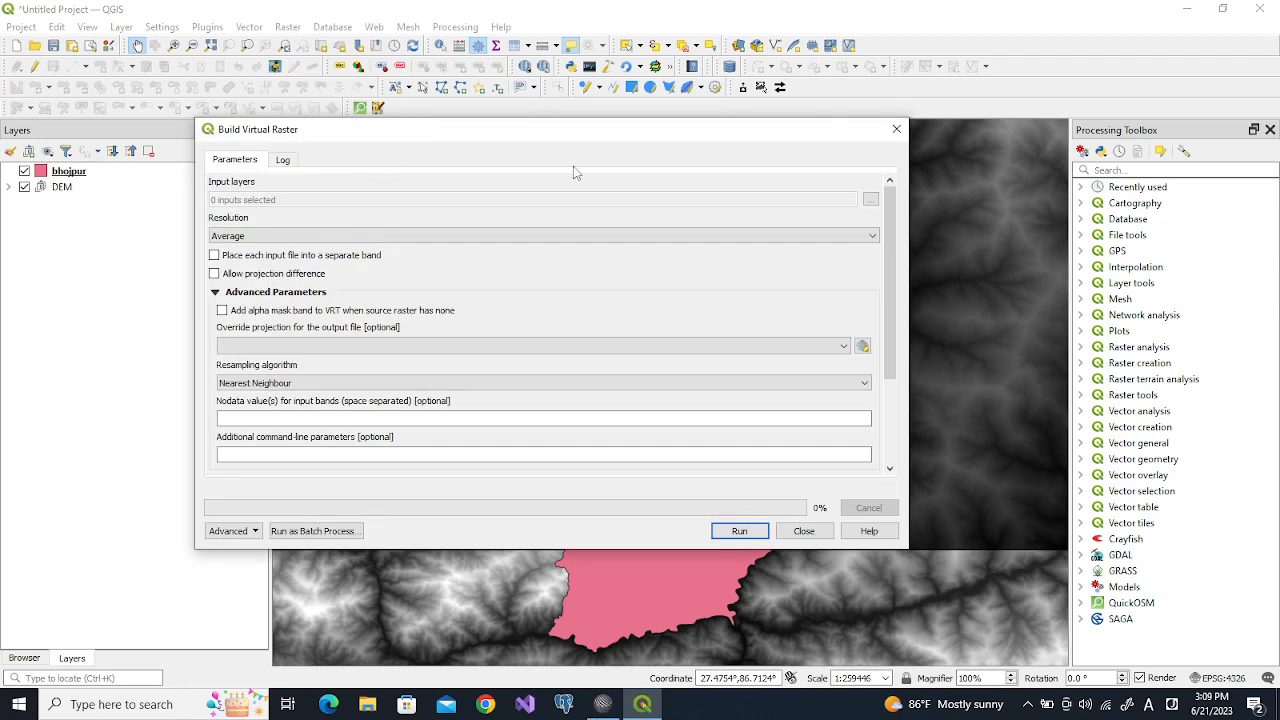
pyautogui.click(871, 201)
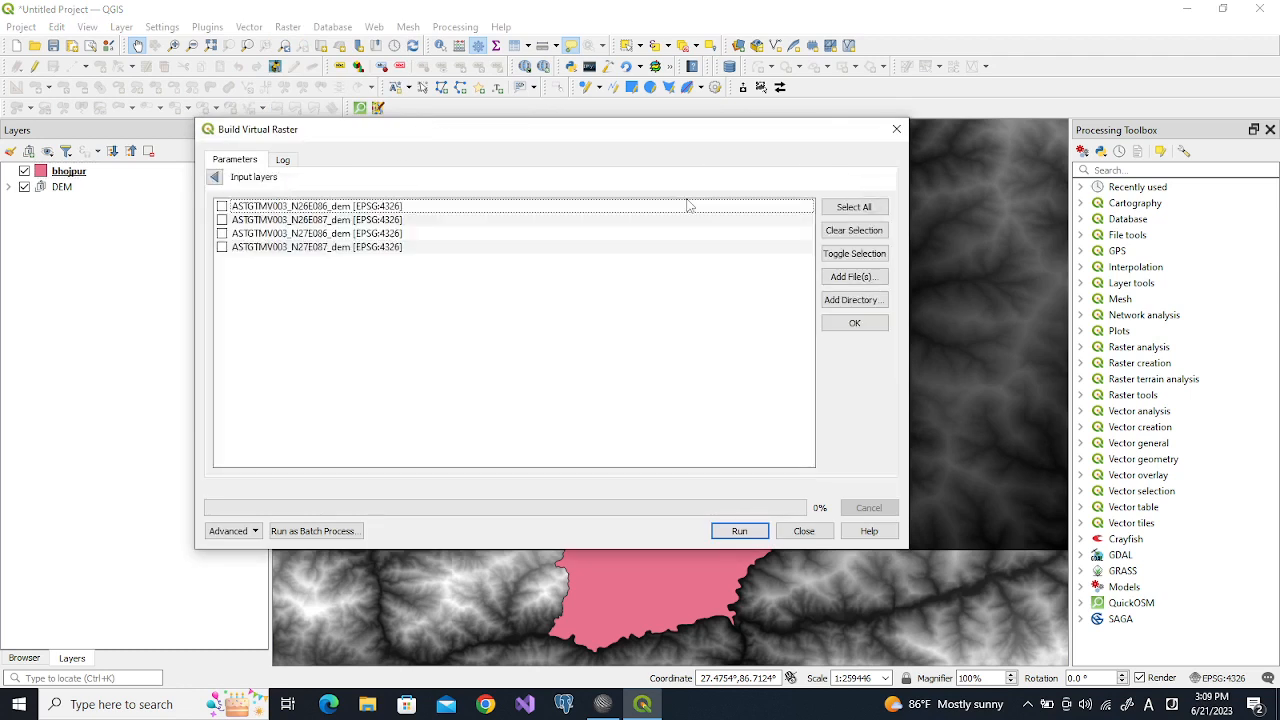
pyautogui.click(852, 207)
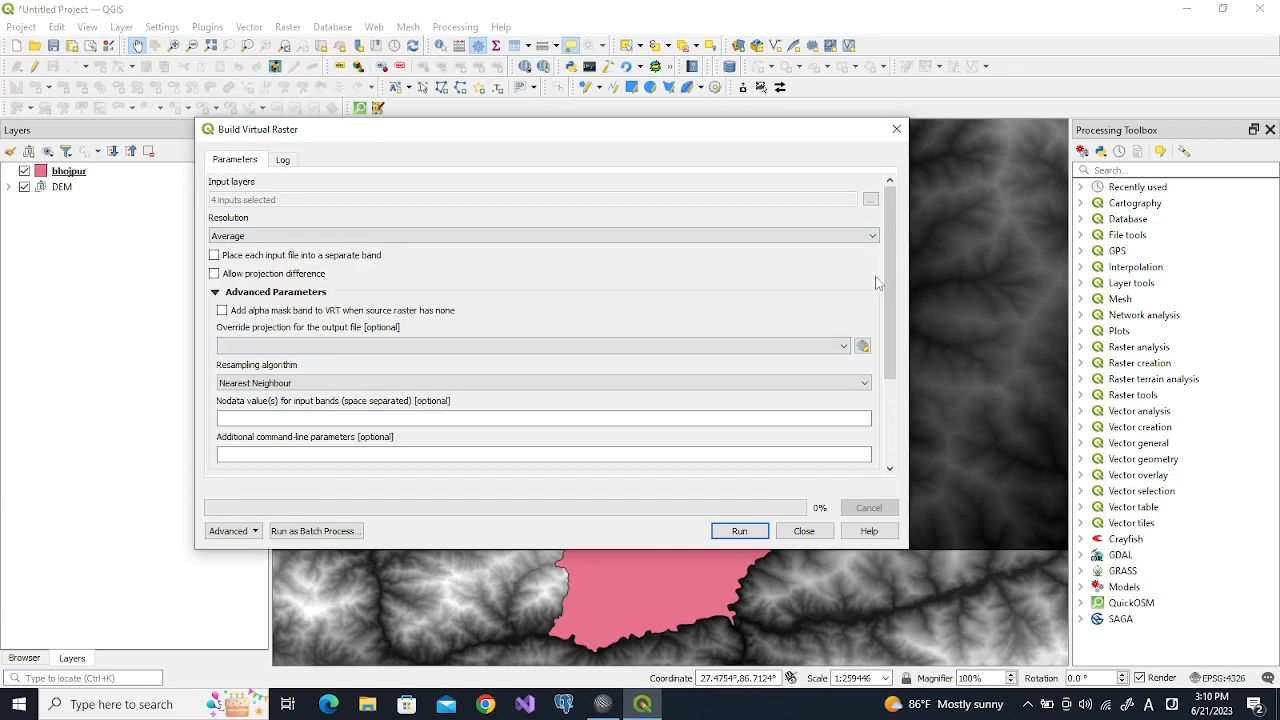
# Set the virtual raster's output file to dem_all.vrt in the GIS_Exercise/vdo folder and run the tool
pyautogui.moveTo(887, 274); pyautogui.dragTo(886, 362)
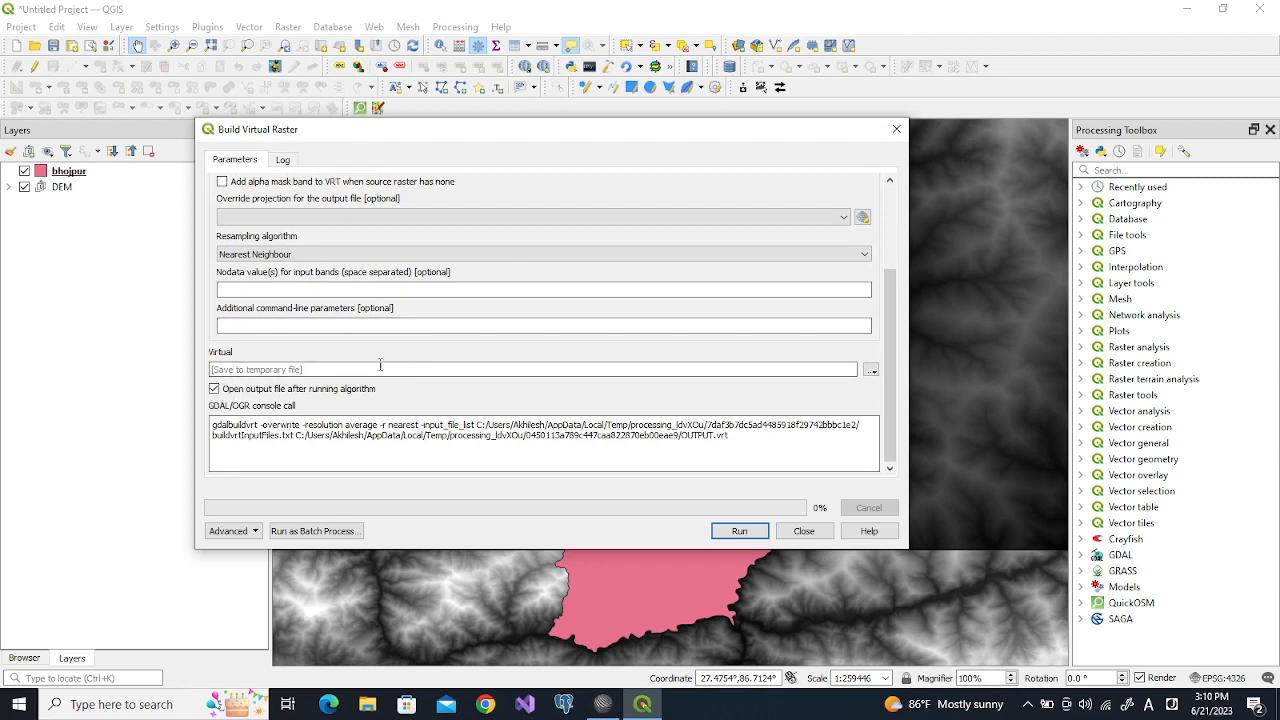
pyautogui.click(872, 372)
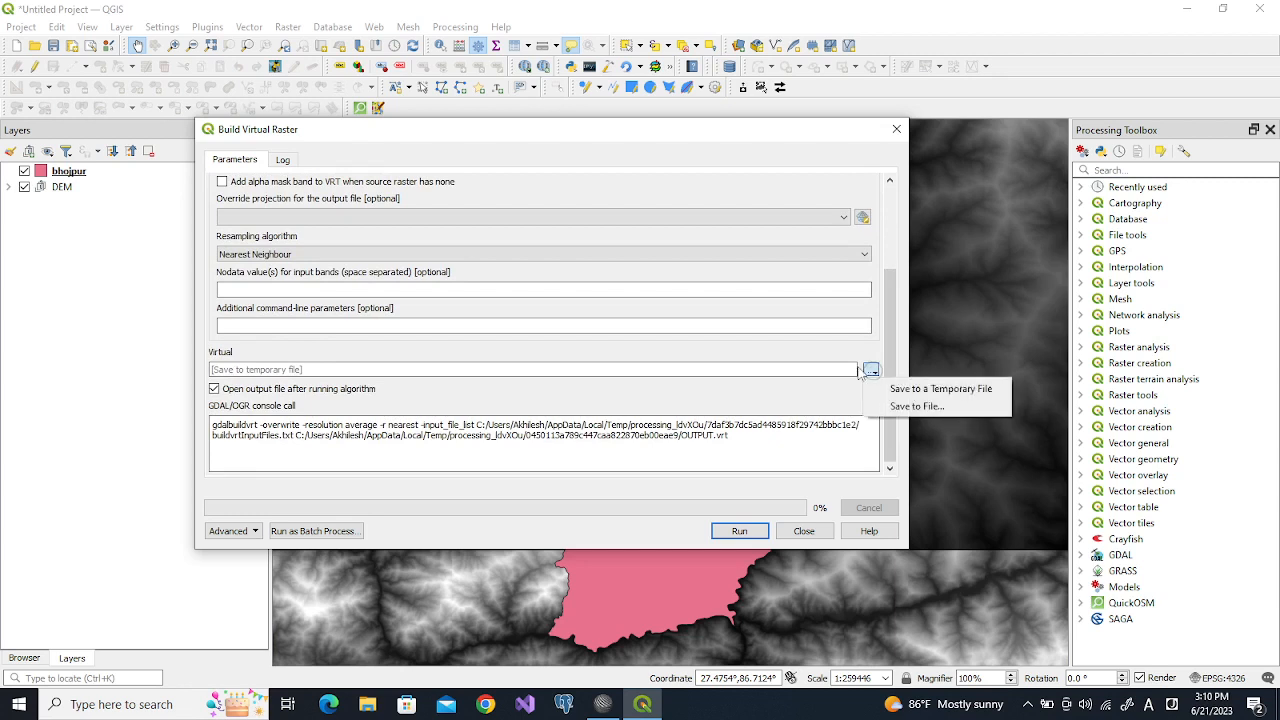
pyautogui.click(913, 409)
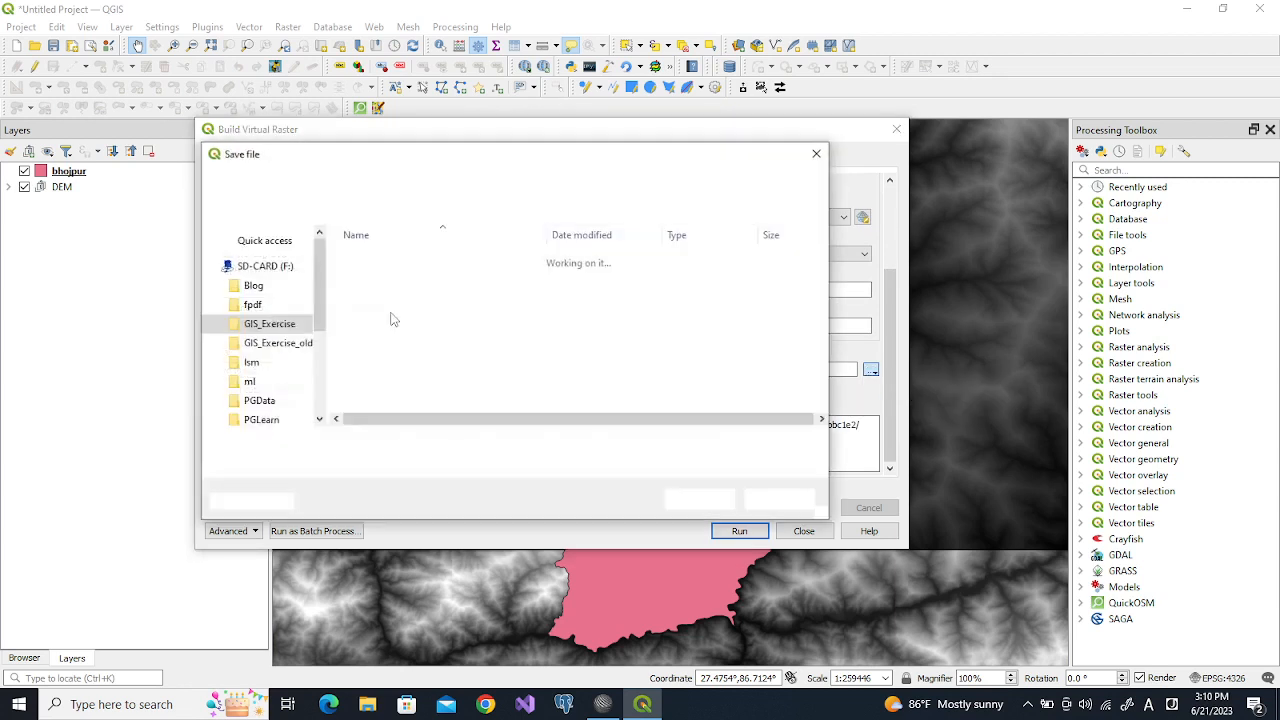
pyautogui.click(418, 182)
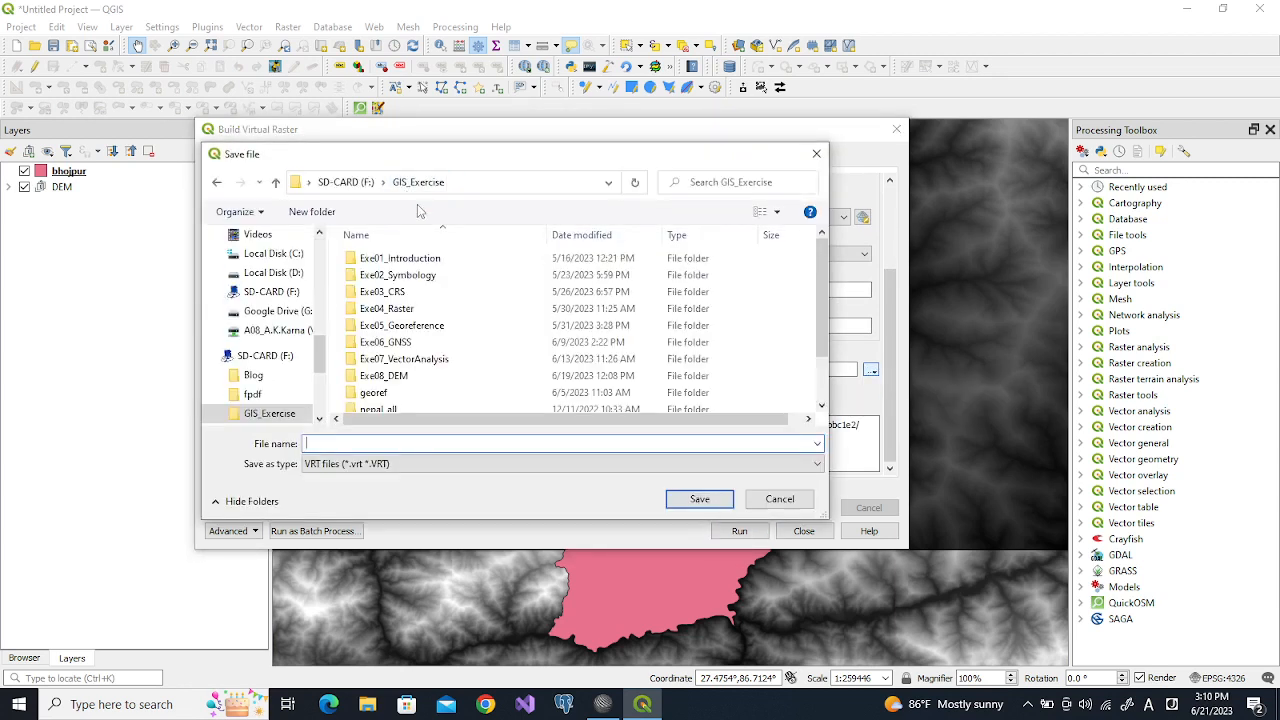
pyautogui.scroll(-2, 826, 385)
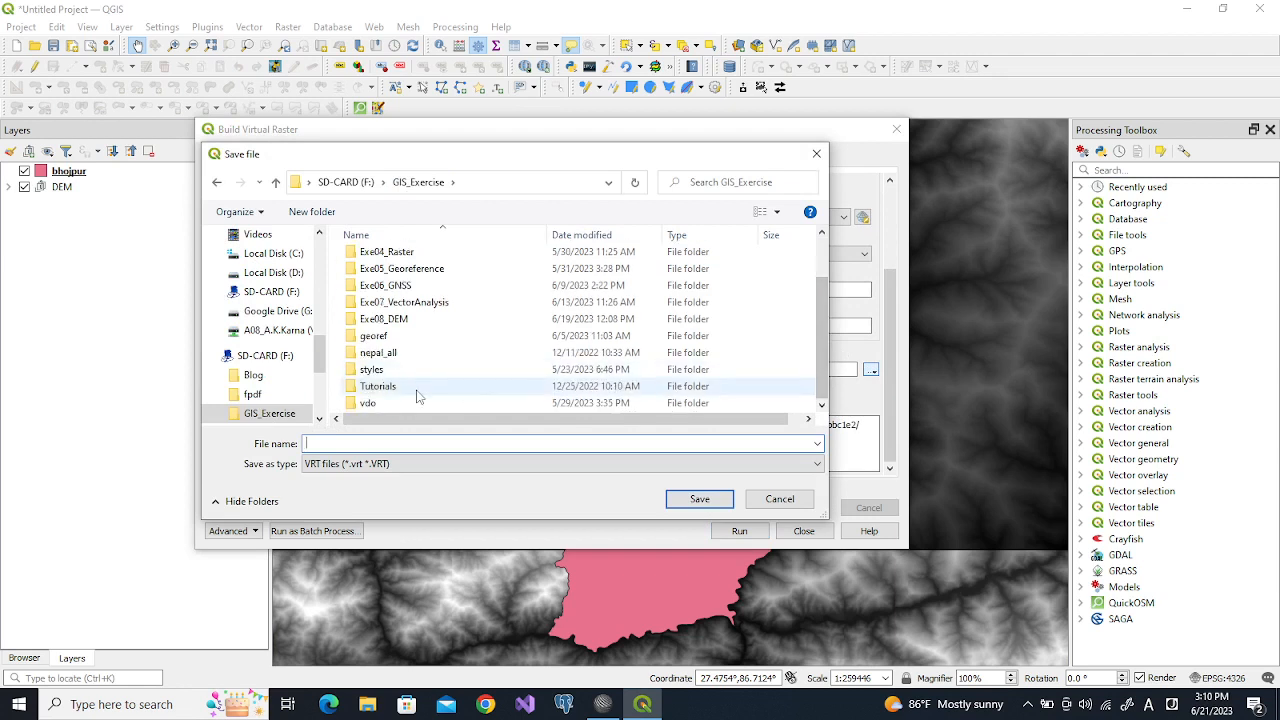
pyautogui.doubleClick(366, 403)
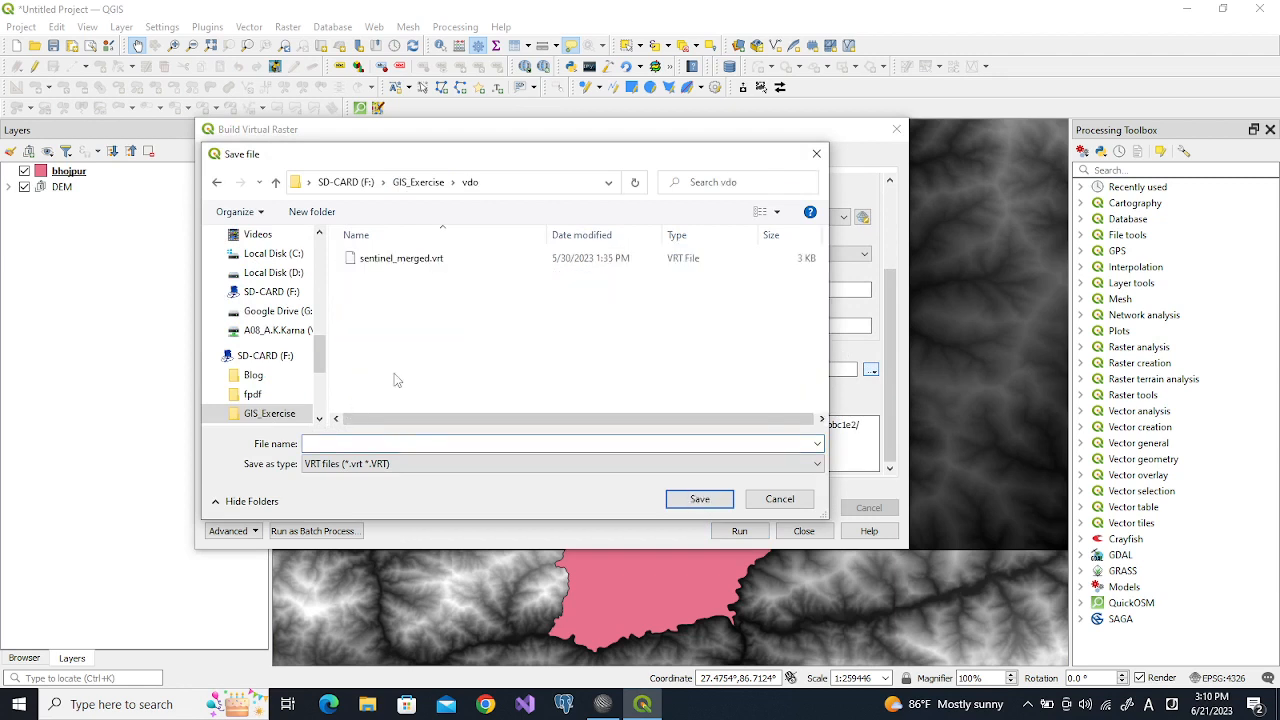
pyautogui.click(398, 443)
pyautogui.write('dem_')
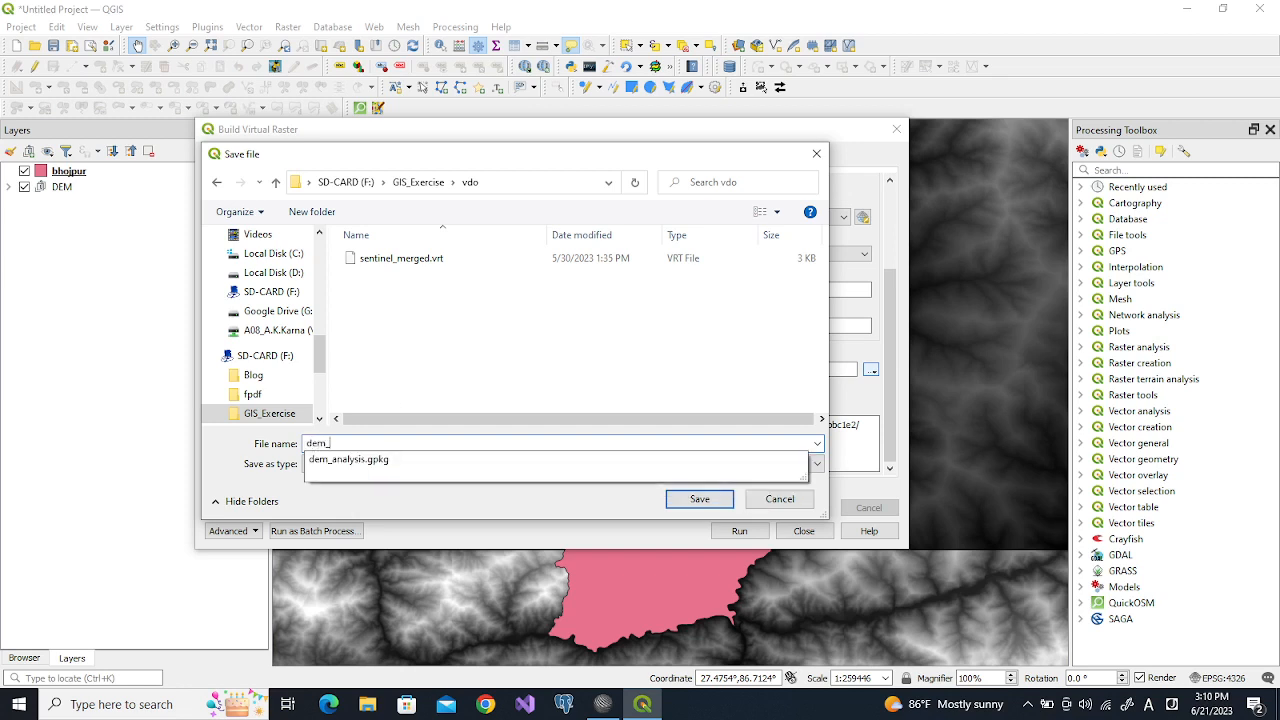
pyautogui.write('all.vrt')
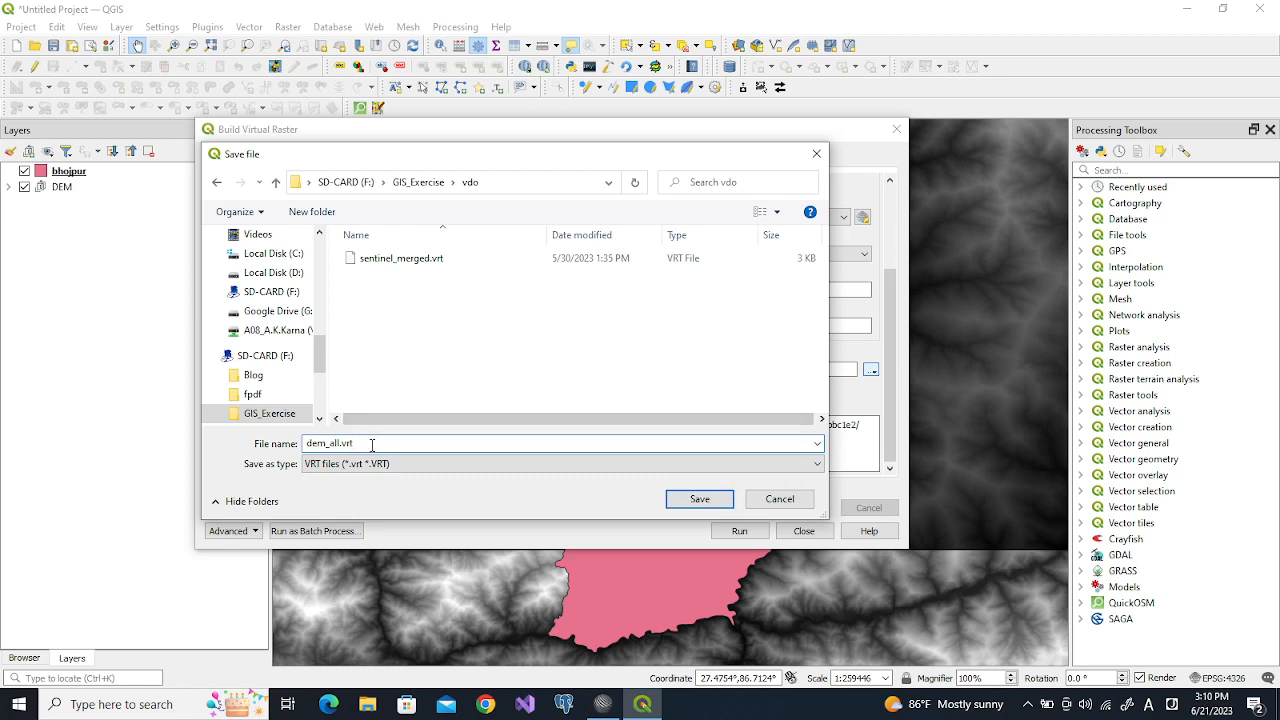
pyautogui.click(705, 500)
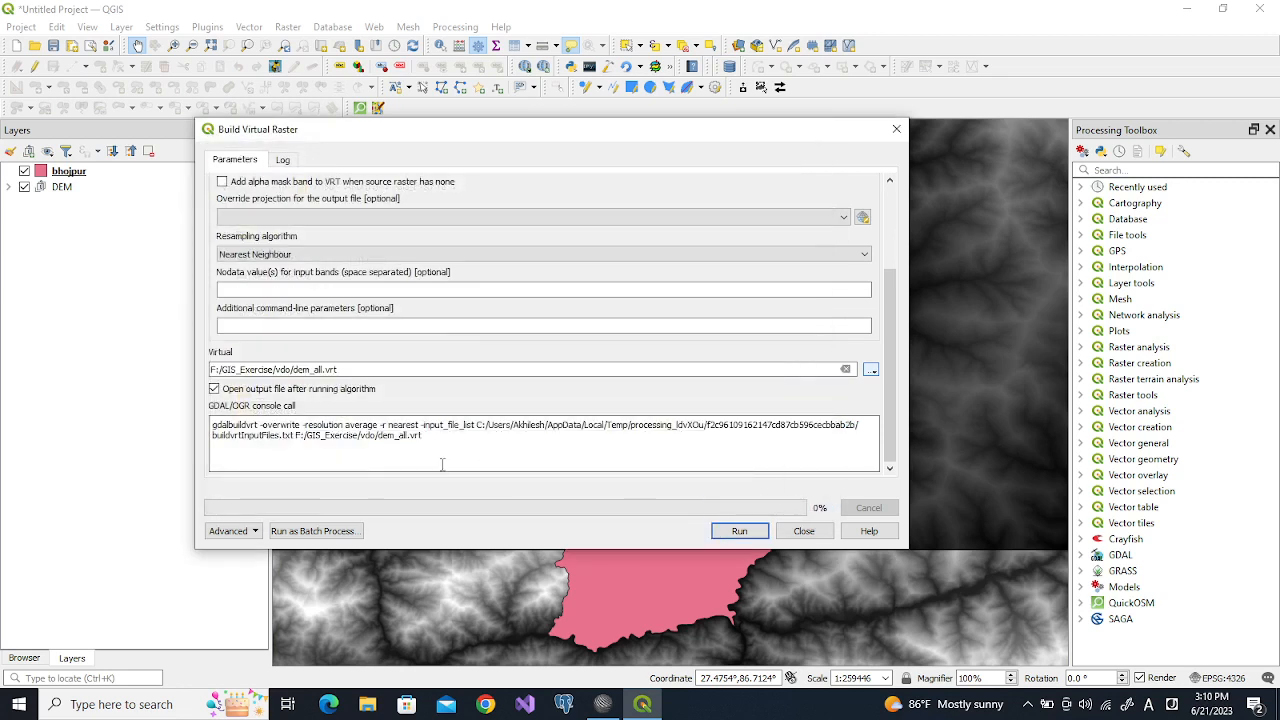
pyautogui.click(741, 531)
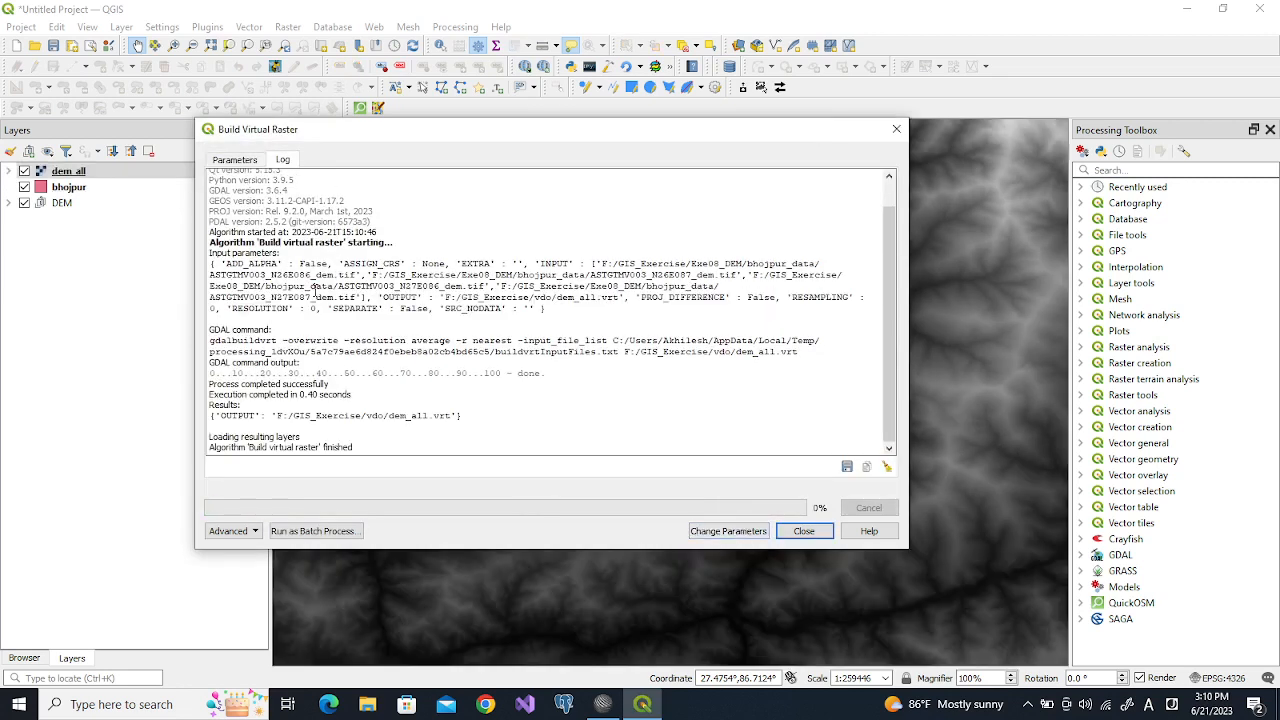
pyautogui.click(804, 531)
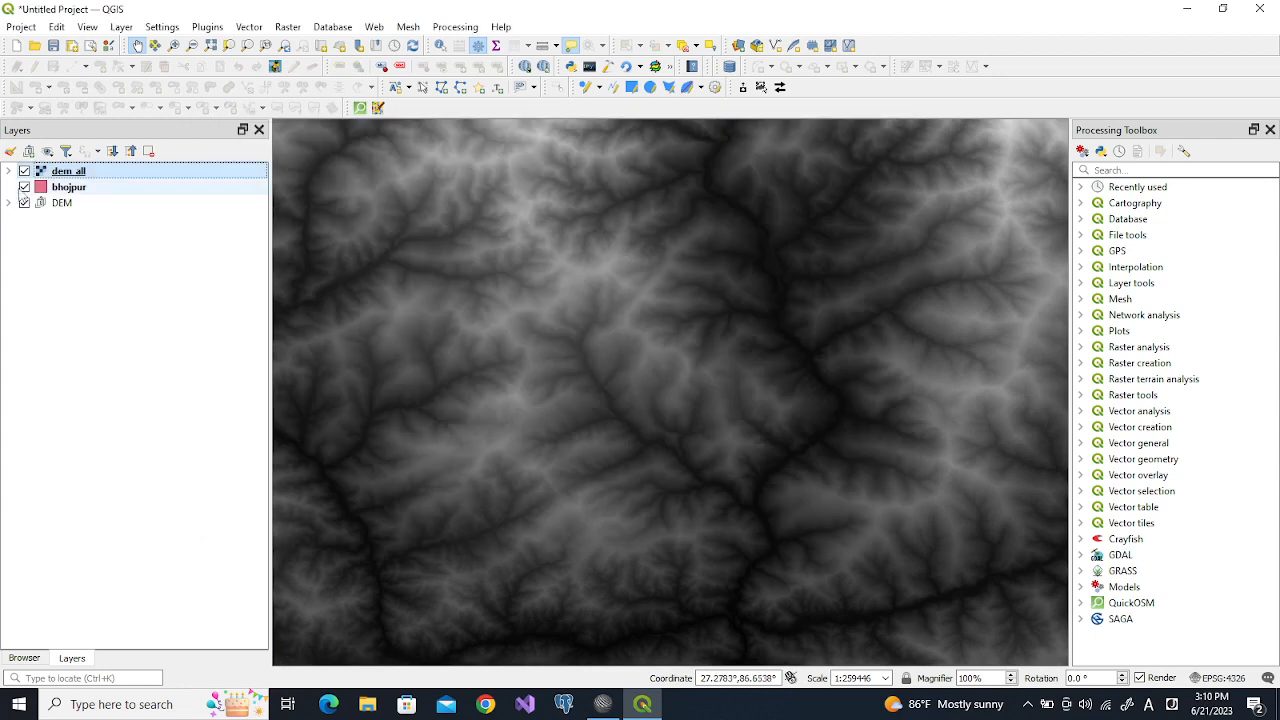
# Hide the DEM group and move the bhojpur layer above dem_all, with the full extent of dem_all in view
pyautogui.click(24, 203)
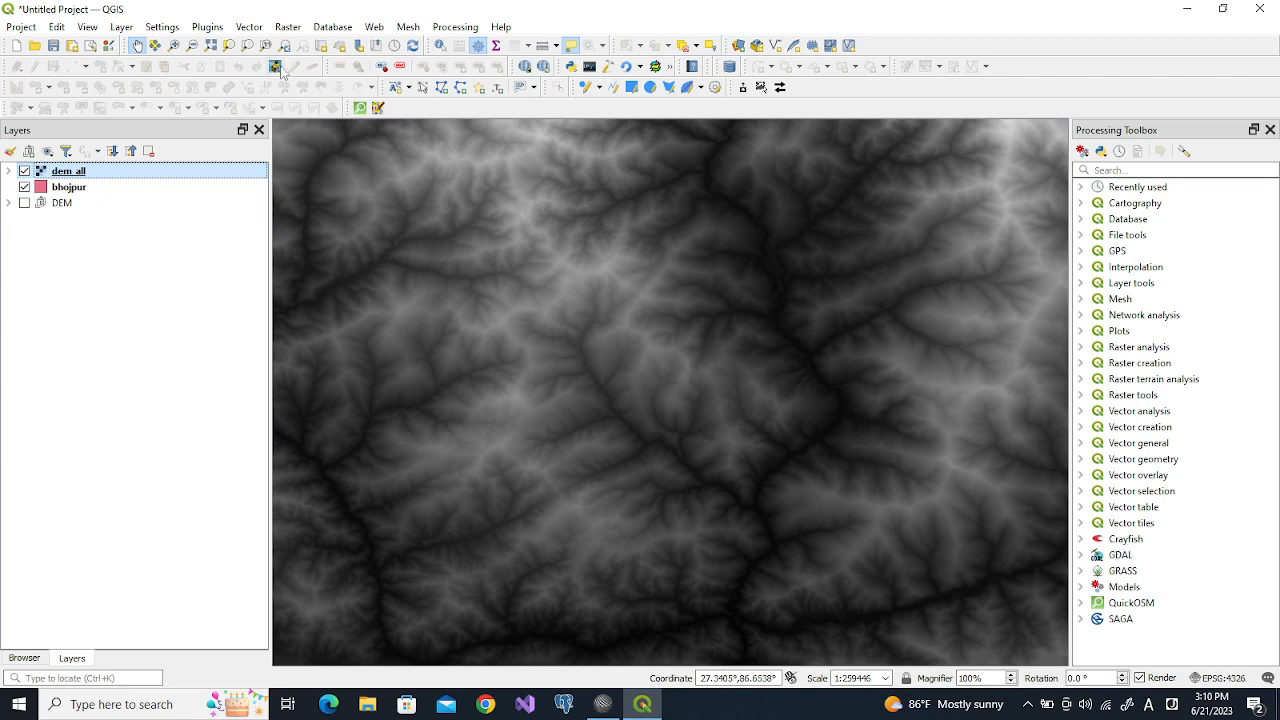
pyautogui.click(248, 46)
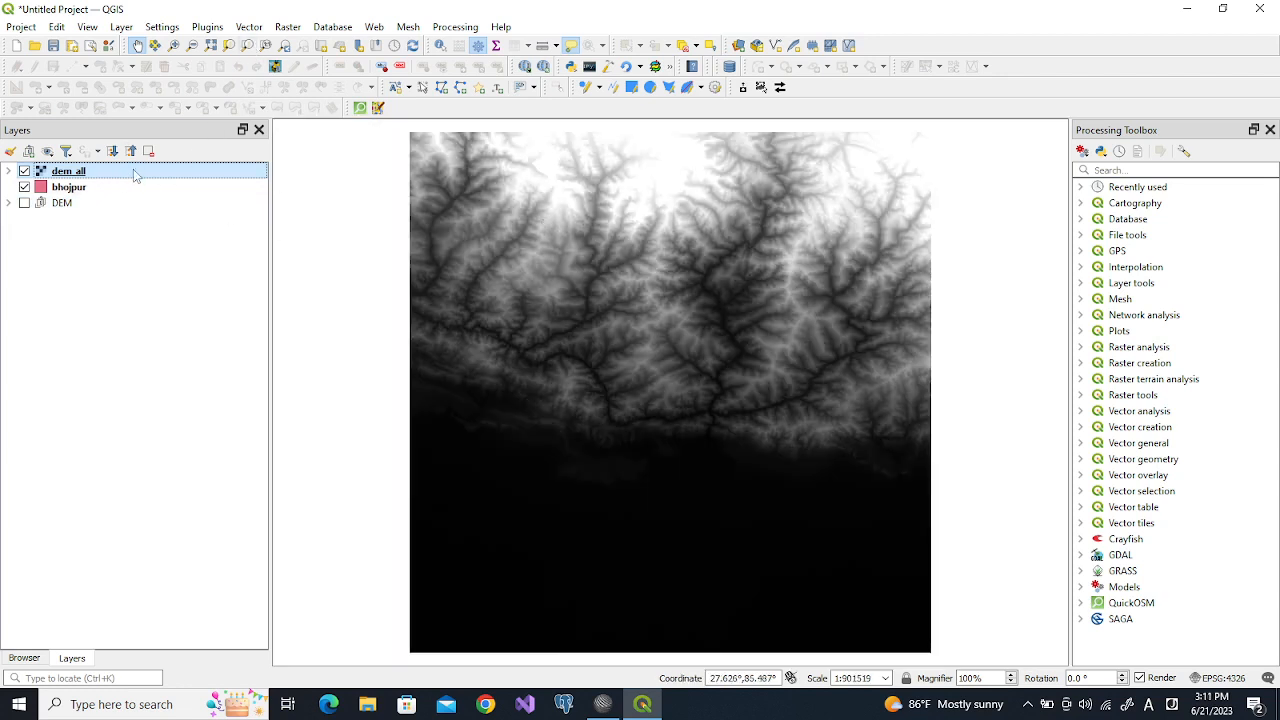
pyautogui.moveTo(127, 189); pyautogui.dragTo(129, 191)
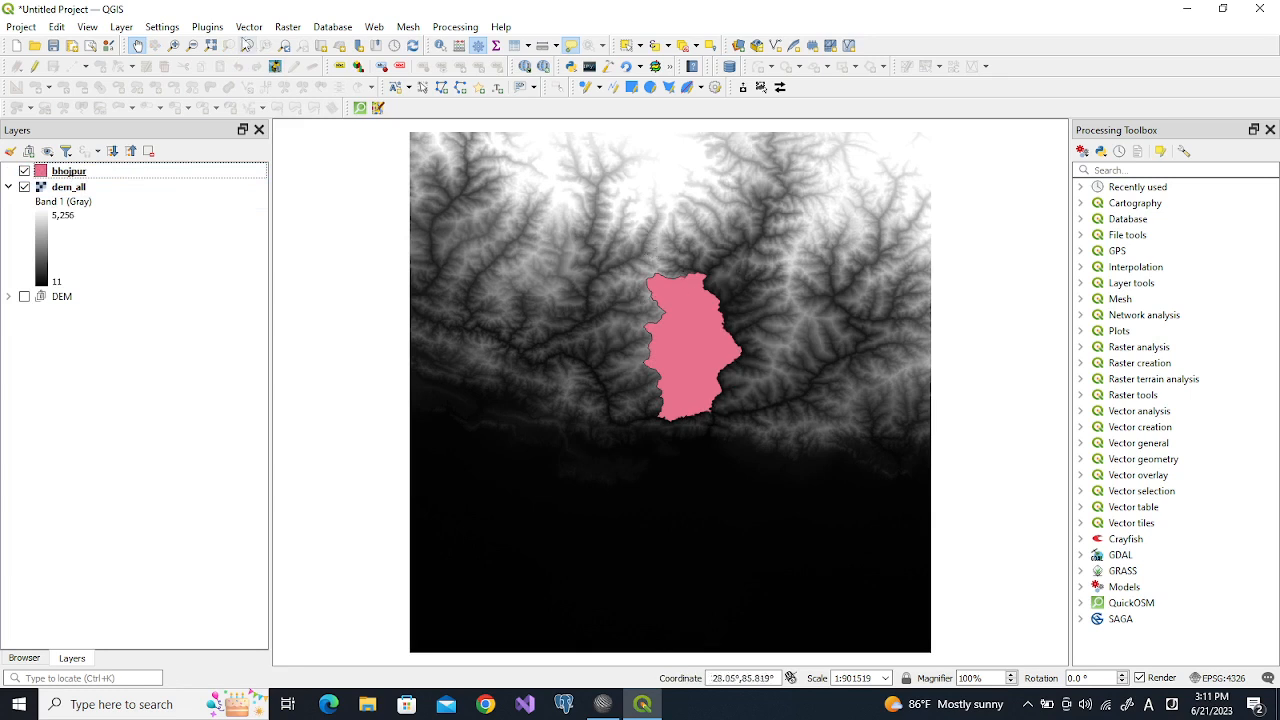
# Start Clip Raster by Mask Layer with dem_all as input and bhojpur as mask, assigning nodata value -9999 to the output bands
pyautogui.click(290, 28)
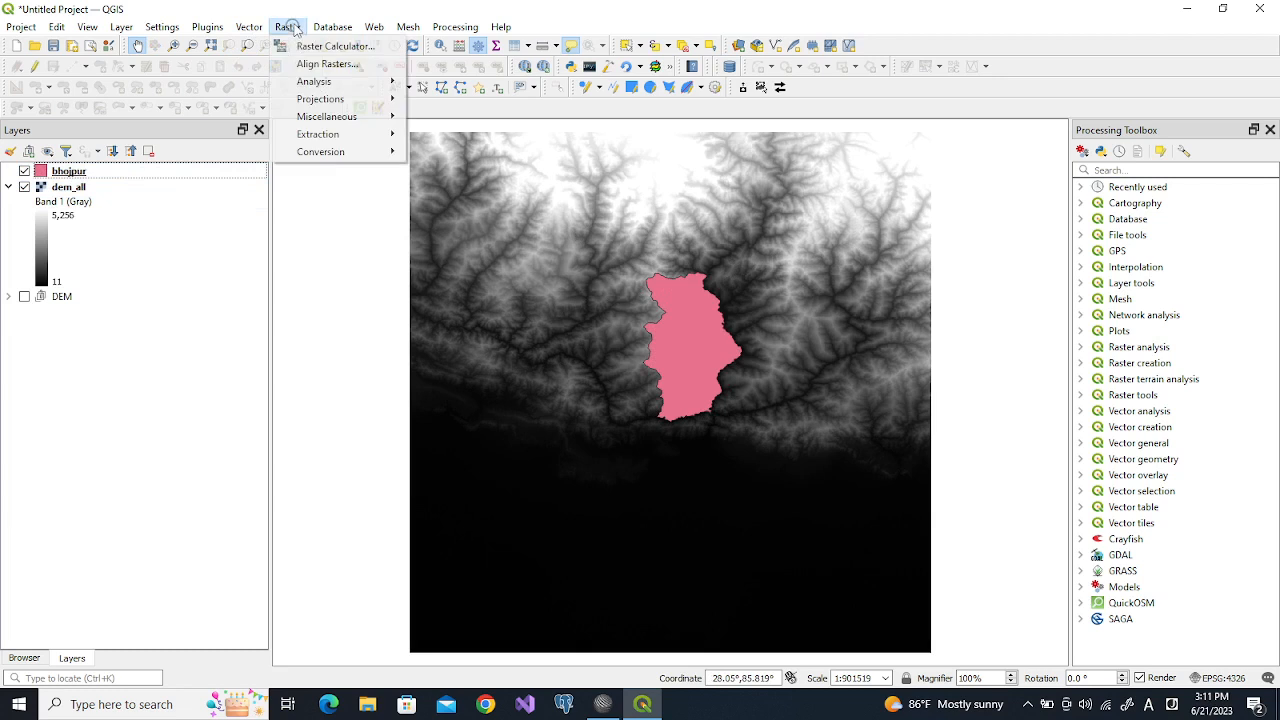
pyautogui.moveTo(390, 135)
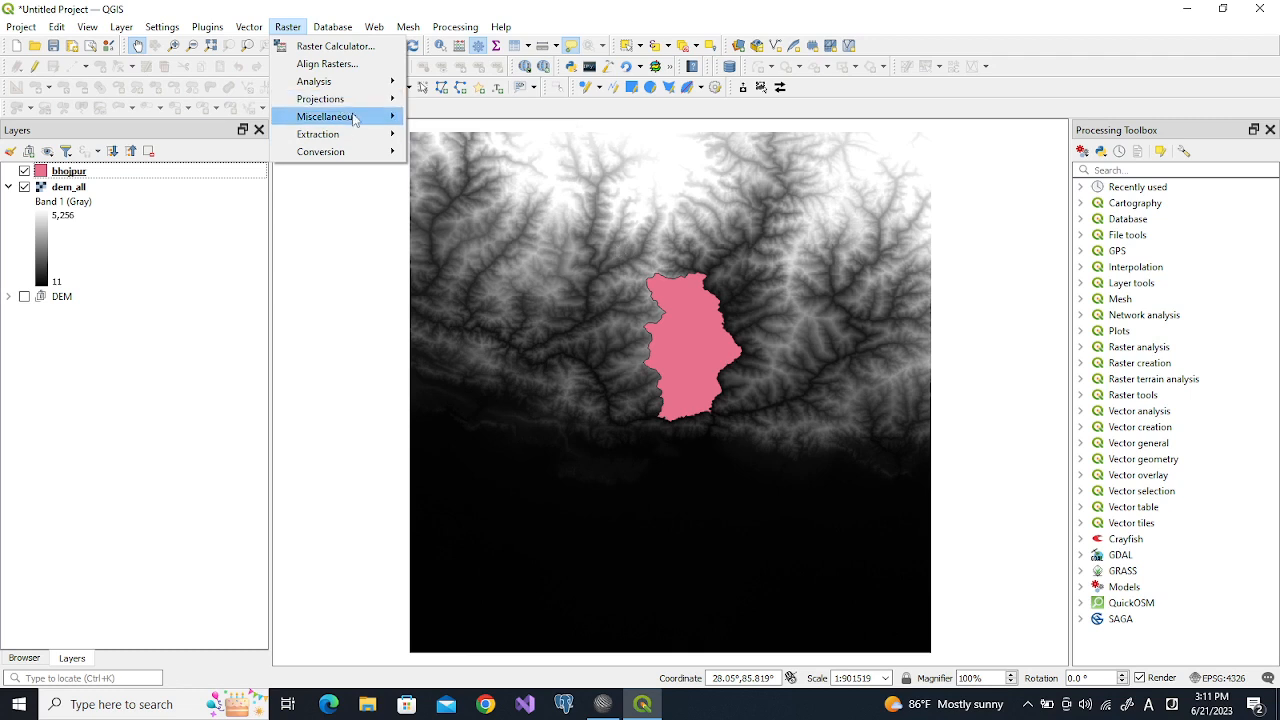
pyautogui.moveTo(353, 120)
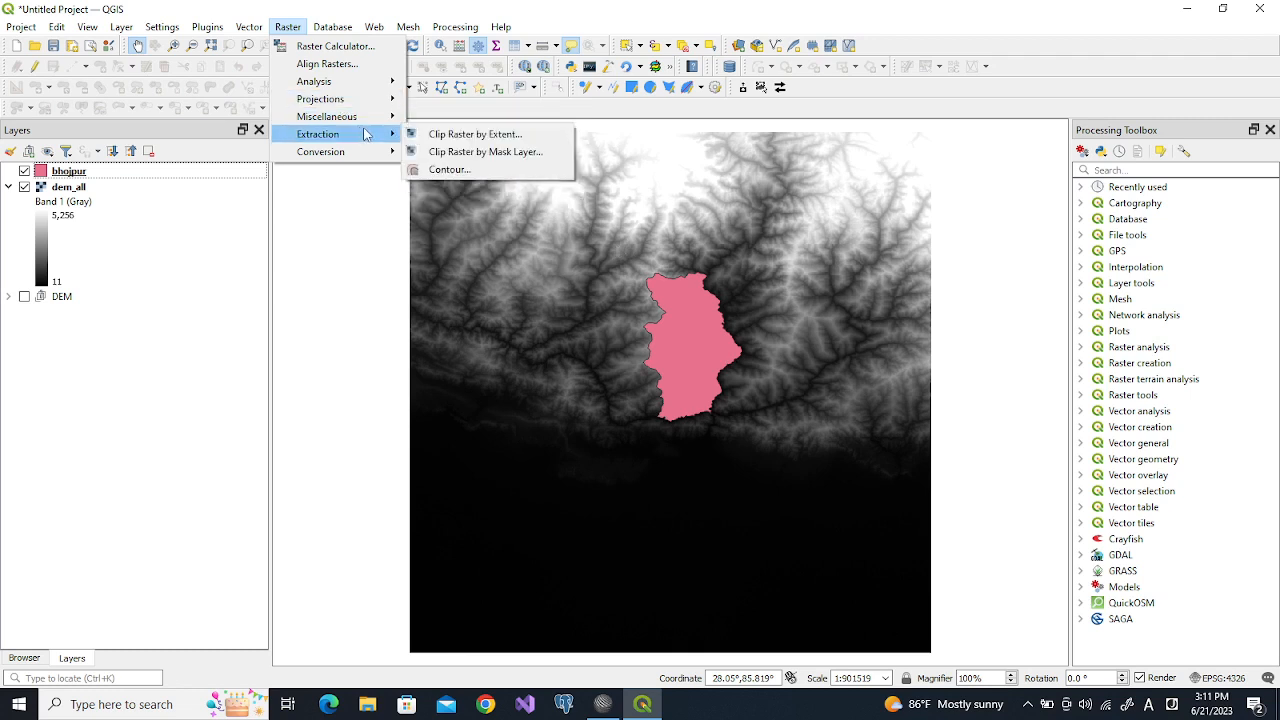
pyautogui.click(477, 152)
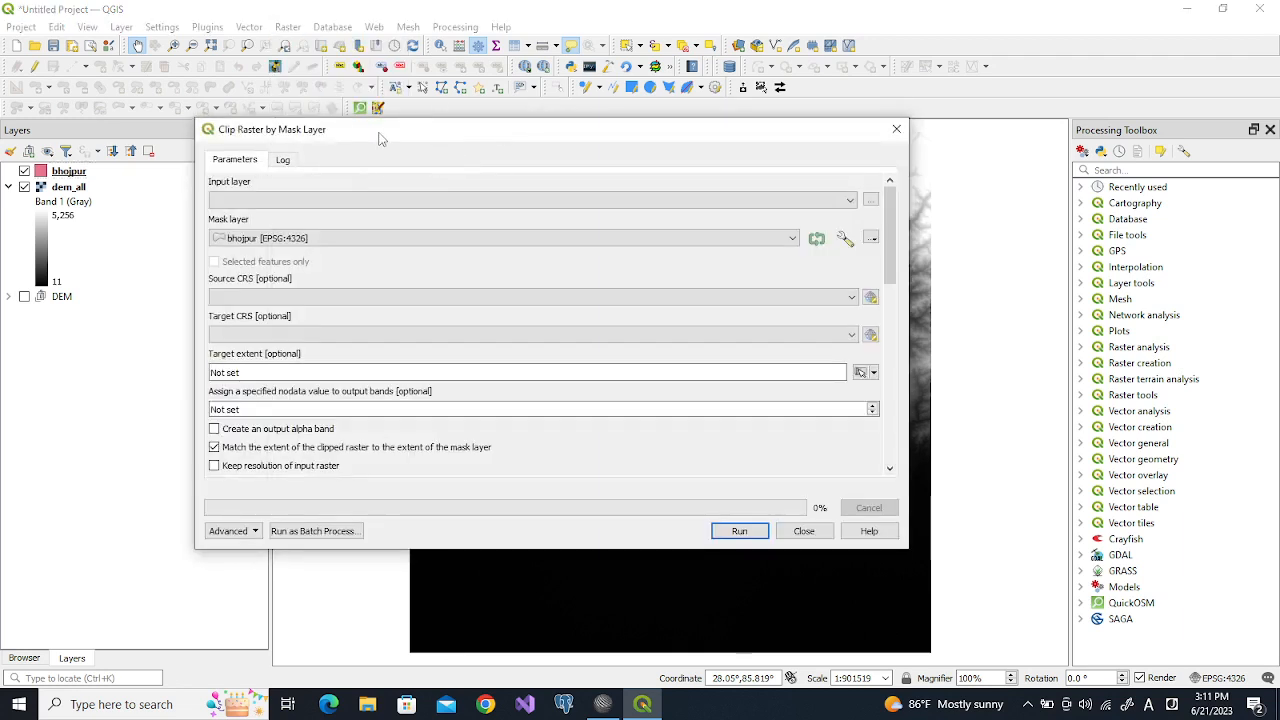
pyautogui.click(824, 203)
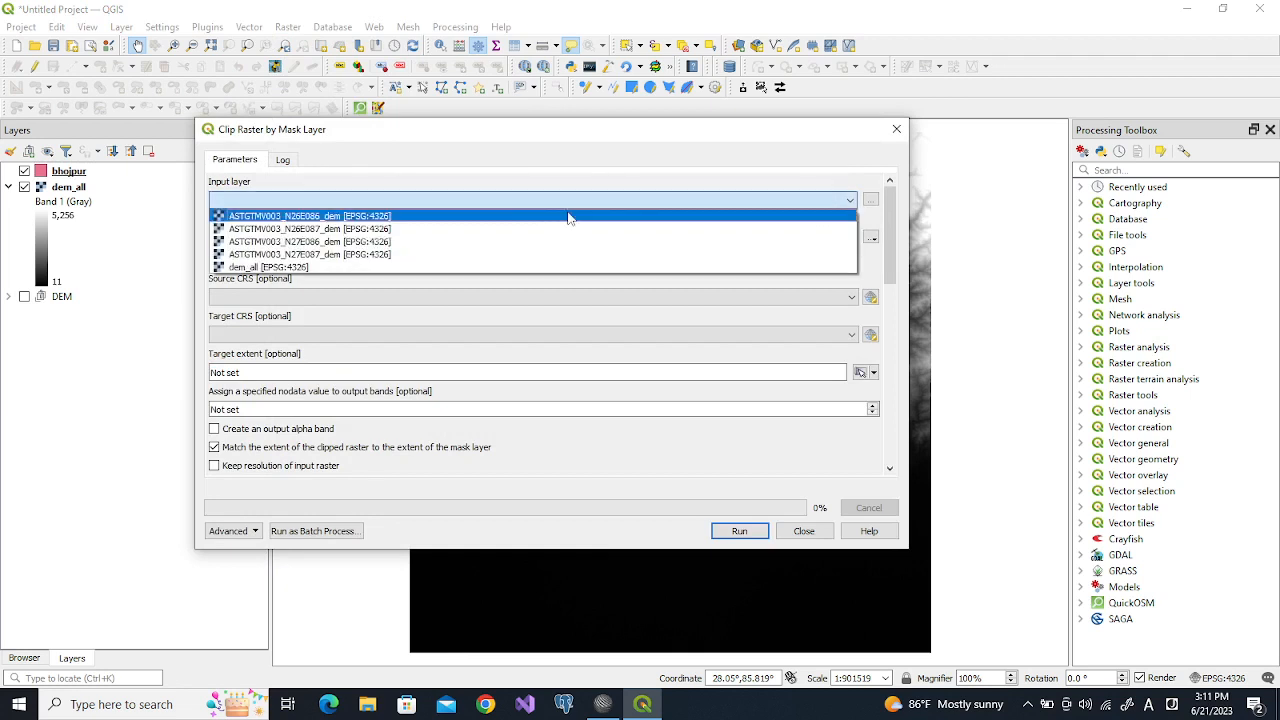
pyautogui.click(300, 268)
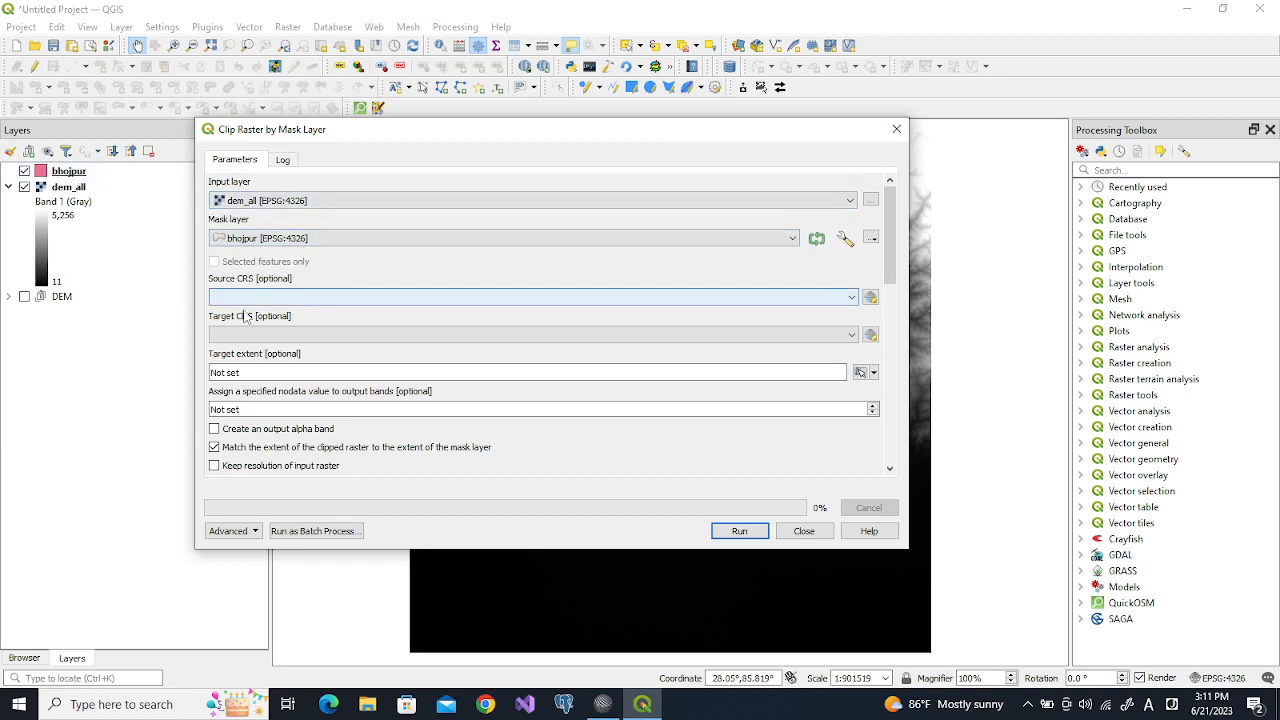
pyautogui.moveTo(889, 269)
pyautogui.mouseDown()
pyautogui.moveTo(890, 430)
pyautogui.moveTo(888, 280)
pyautogui.mouseUp()
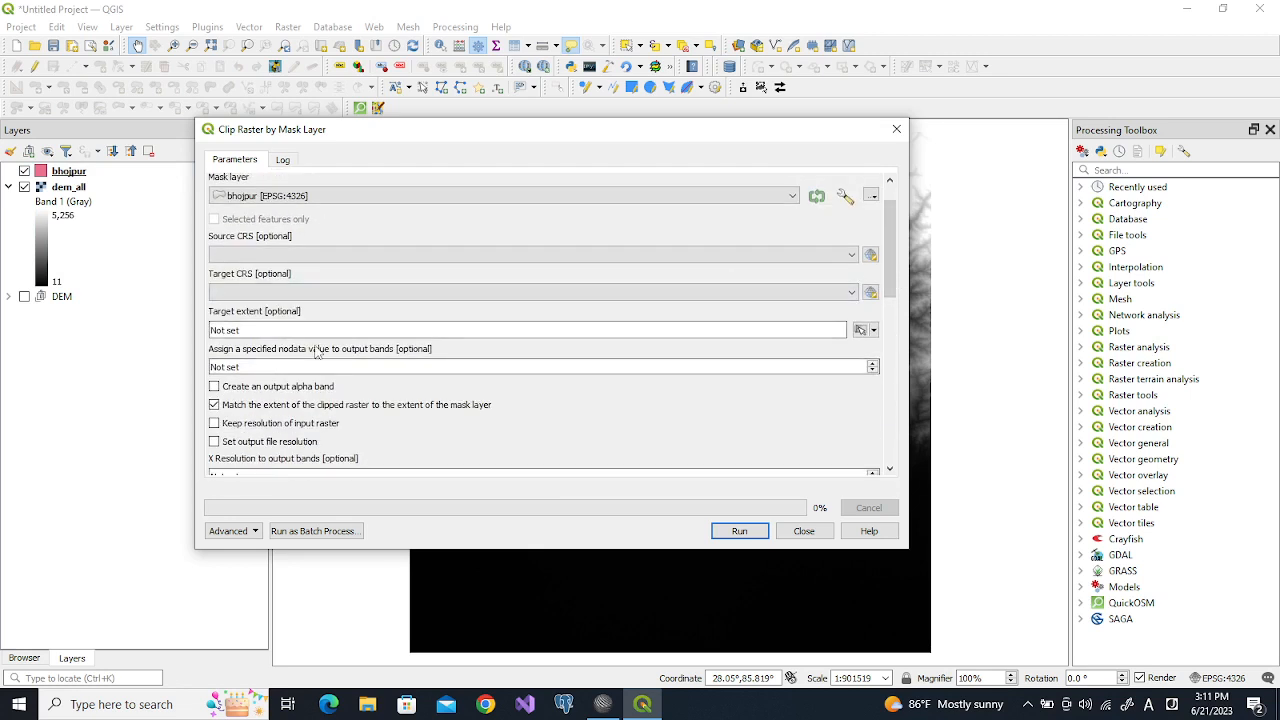
pyautogui.click(245, 366)
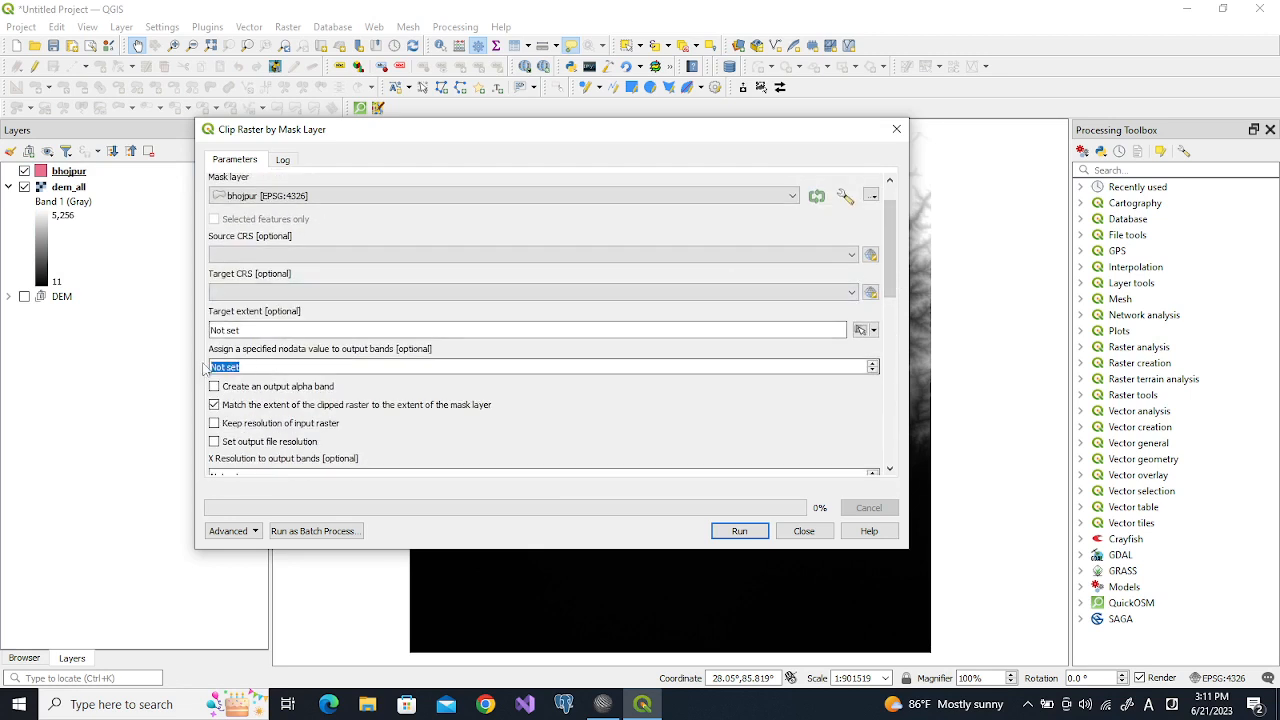
pyautogui.write('-9999')
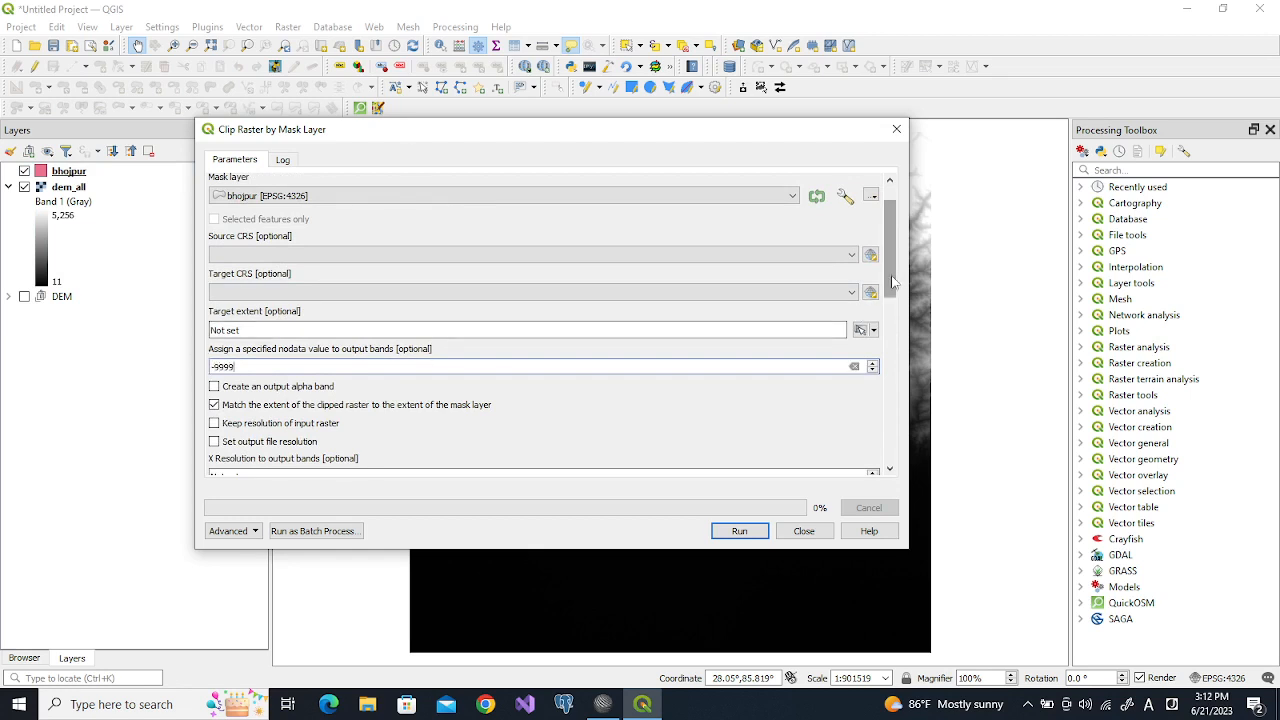
# Set the clipped output to a TIF file named dem_gcs in the GIS_Exercise/vdo folder, run the clip and close the tool
pyautogui.moveTo(893, 283); pyautogui.dragTo(884, 448)
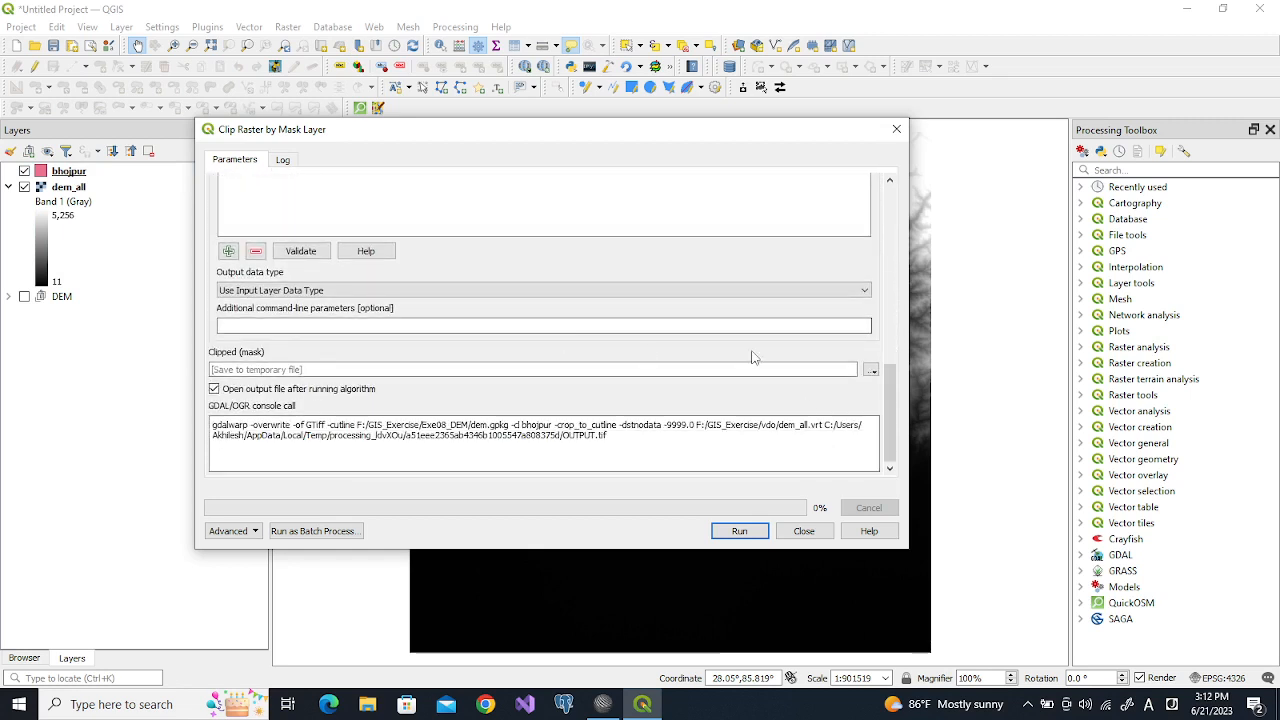
pyautogui.click(873, 371)
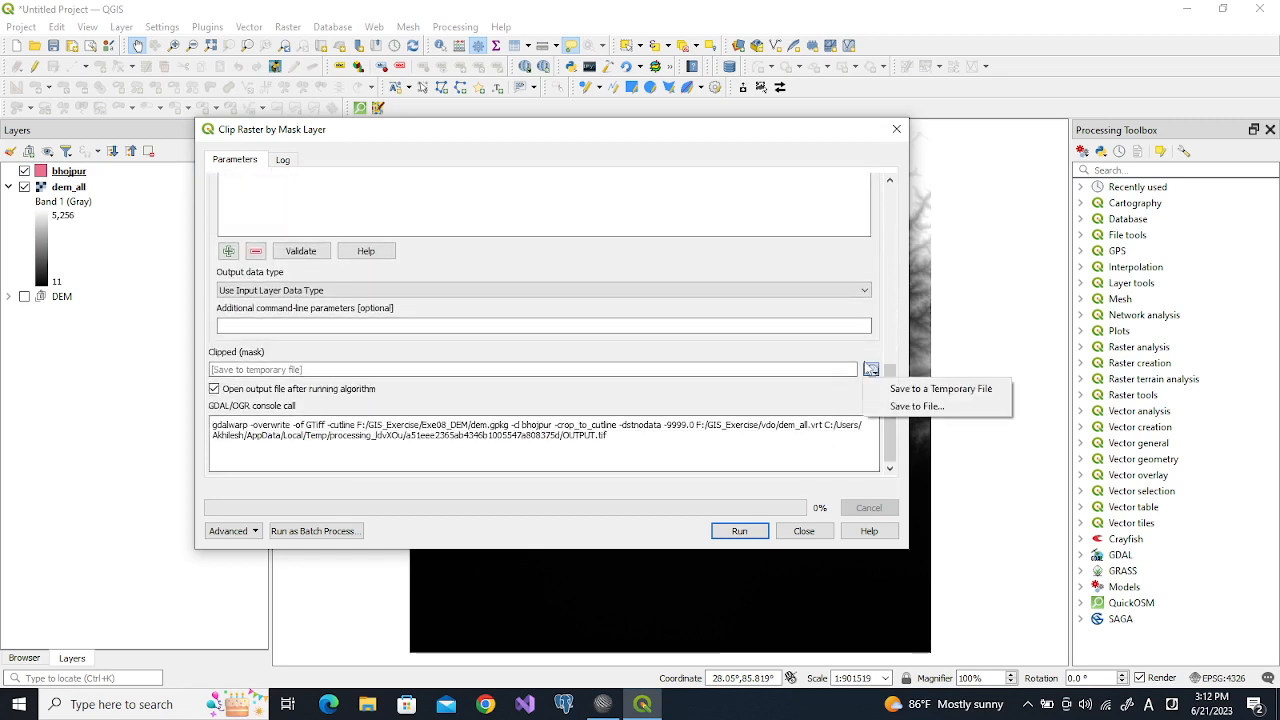
pyautogui.click(907, 407)
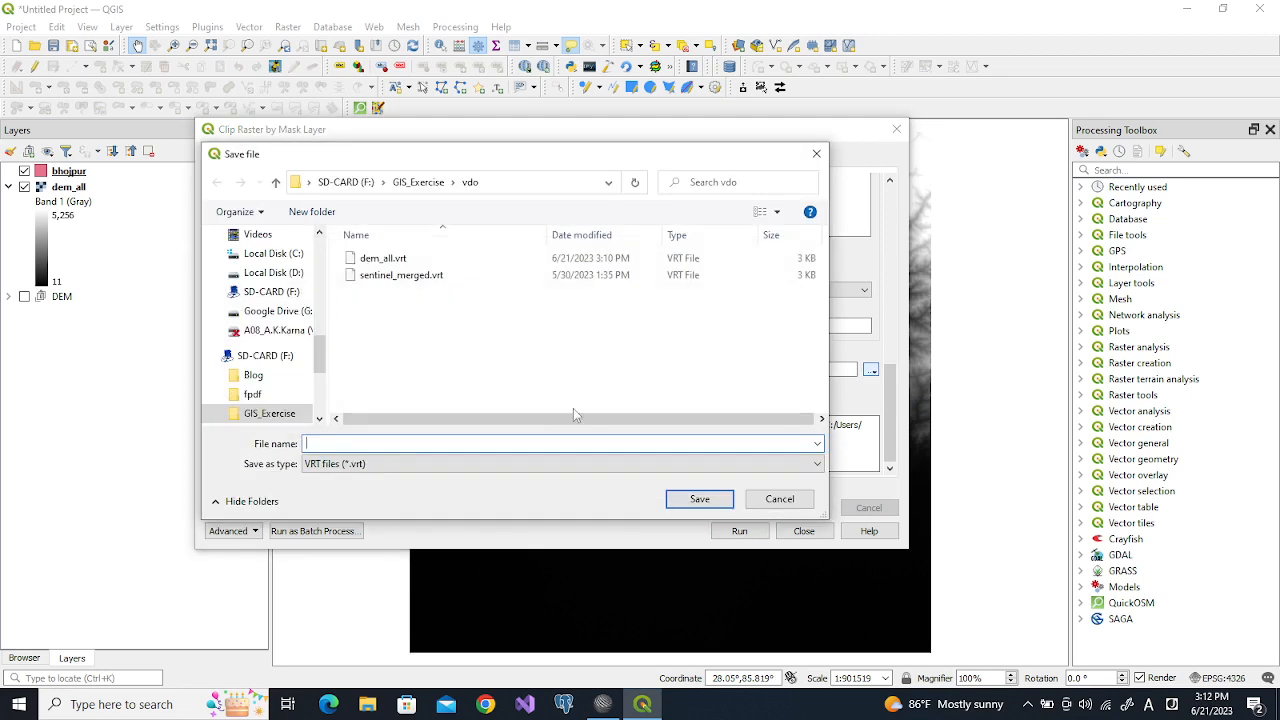
pyautogui.click(517, 469)
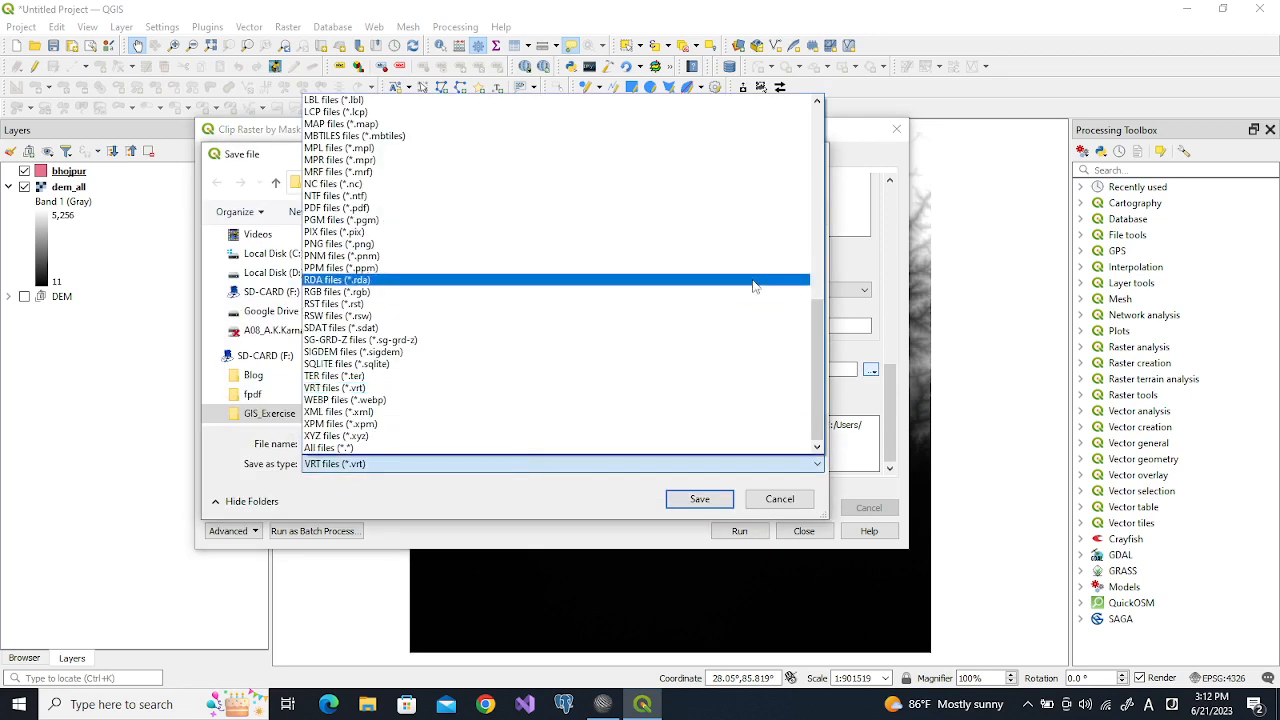
pyautogui.moveTo(820, 325); pyautogui.dragTo(813, 136)
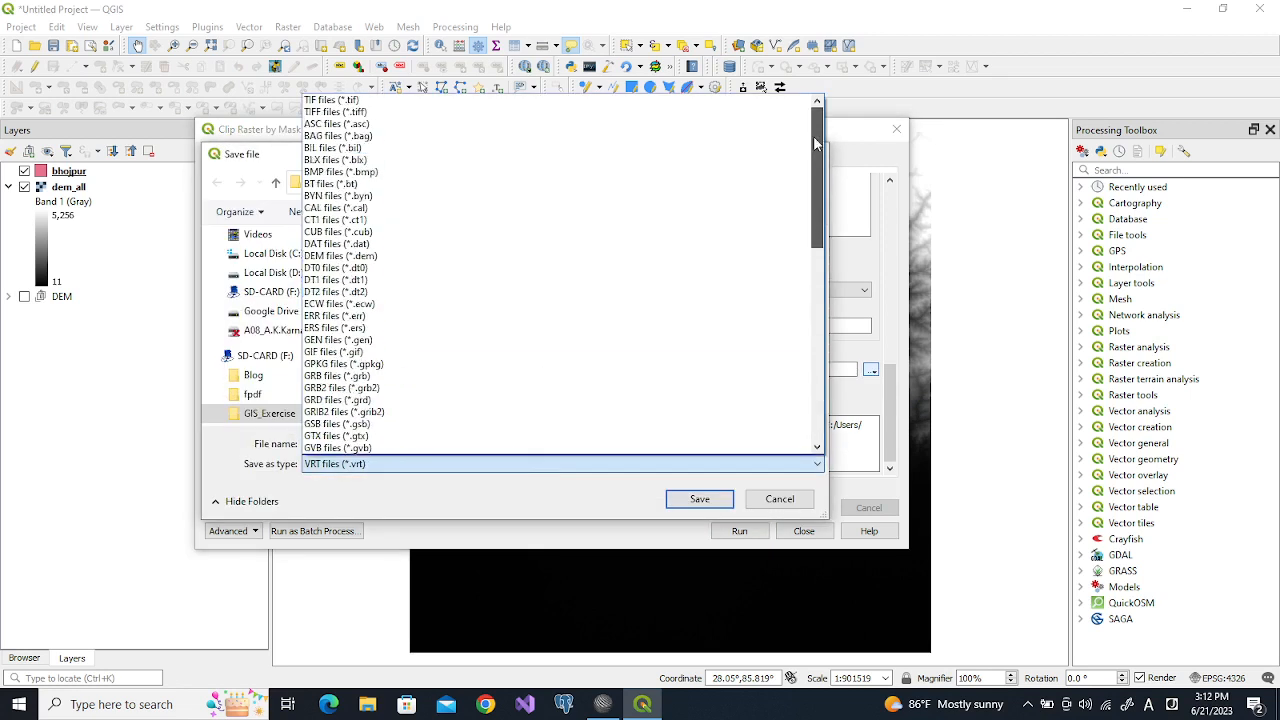
pyautogui.click(604, 100)
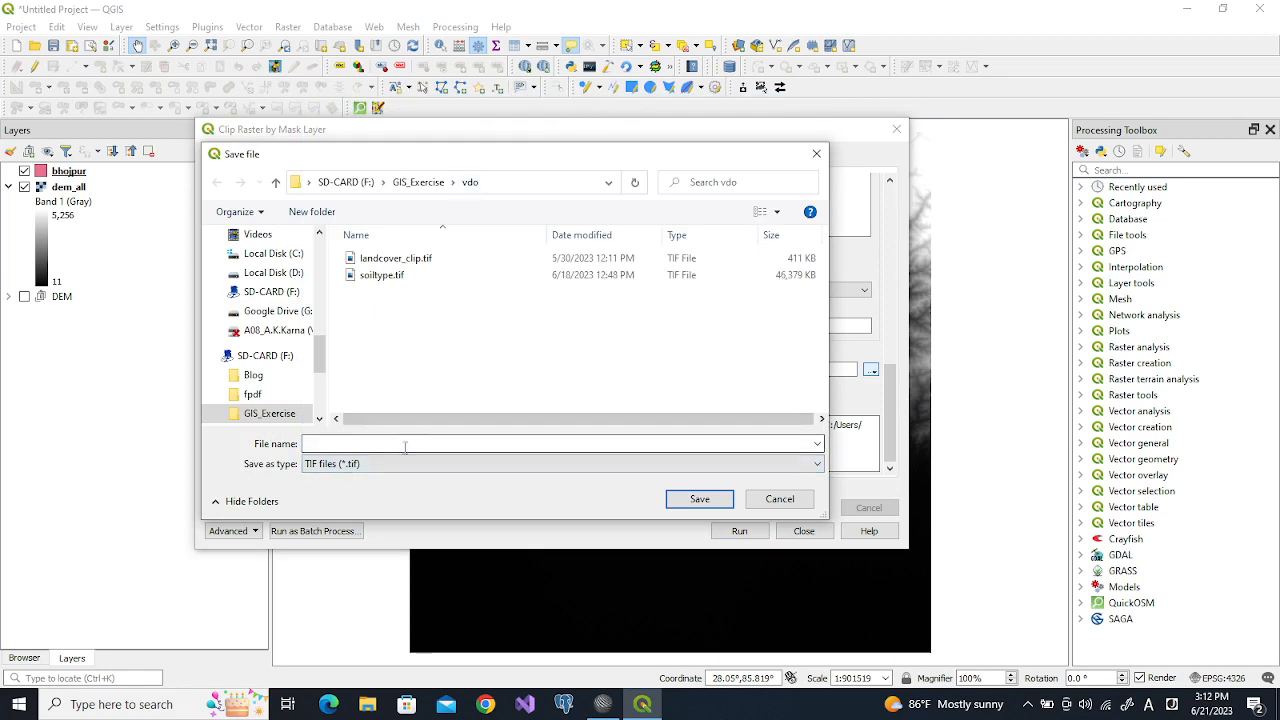
pyautogui.write('de')
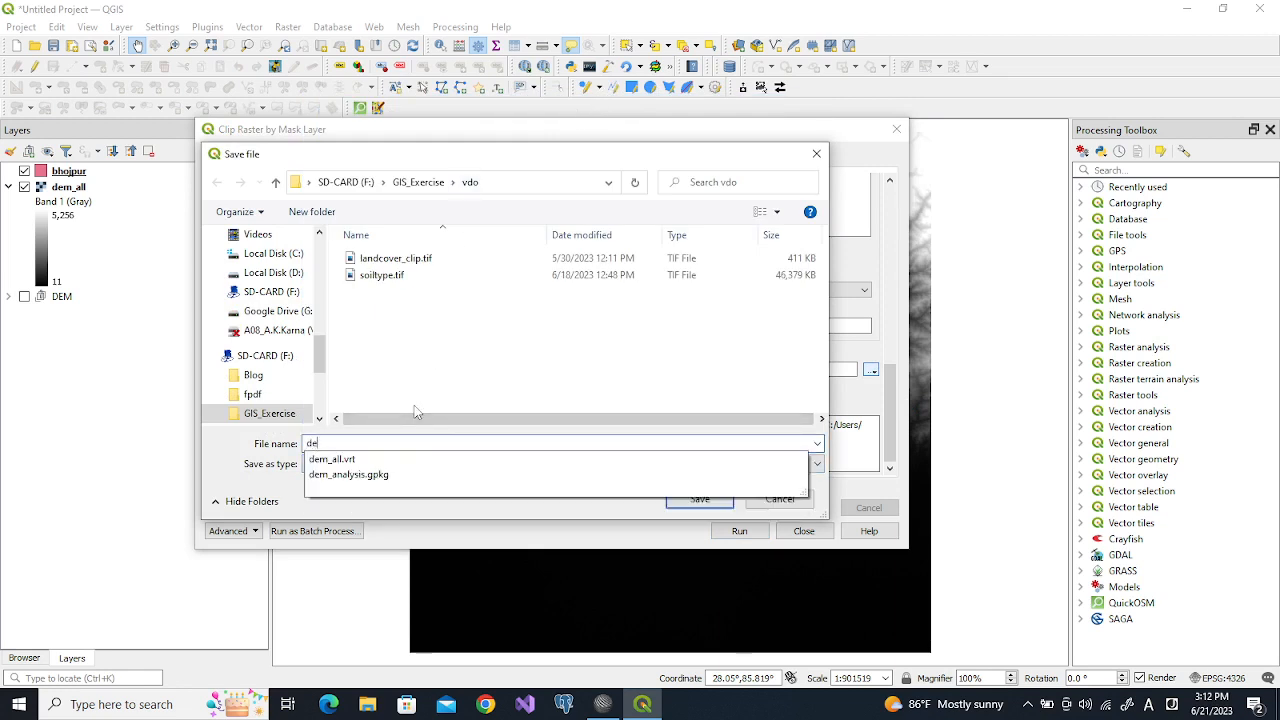
pyautogui.write('m_gcs')
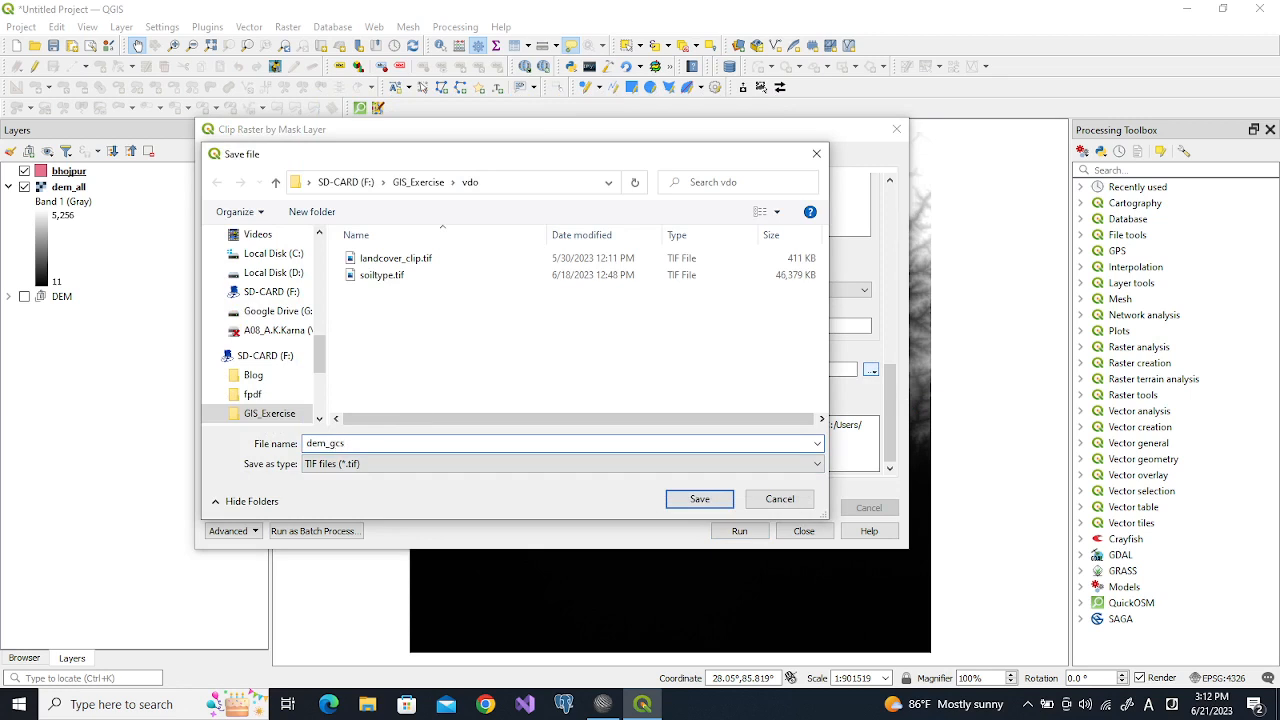
pyautogui.press('Return')
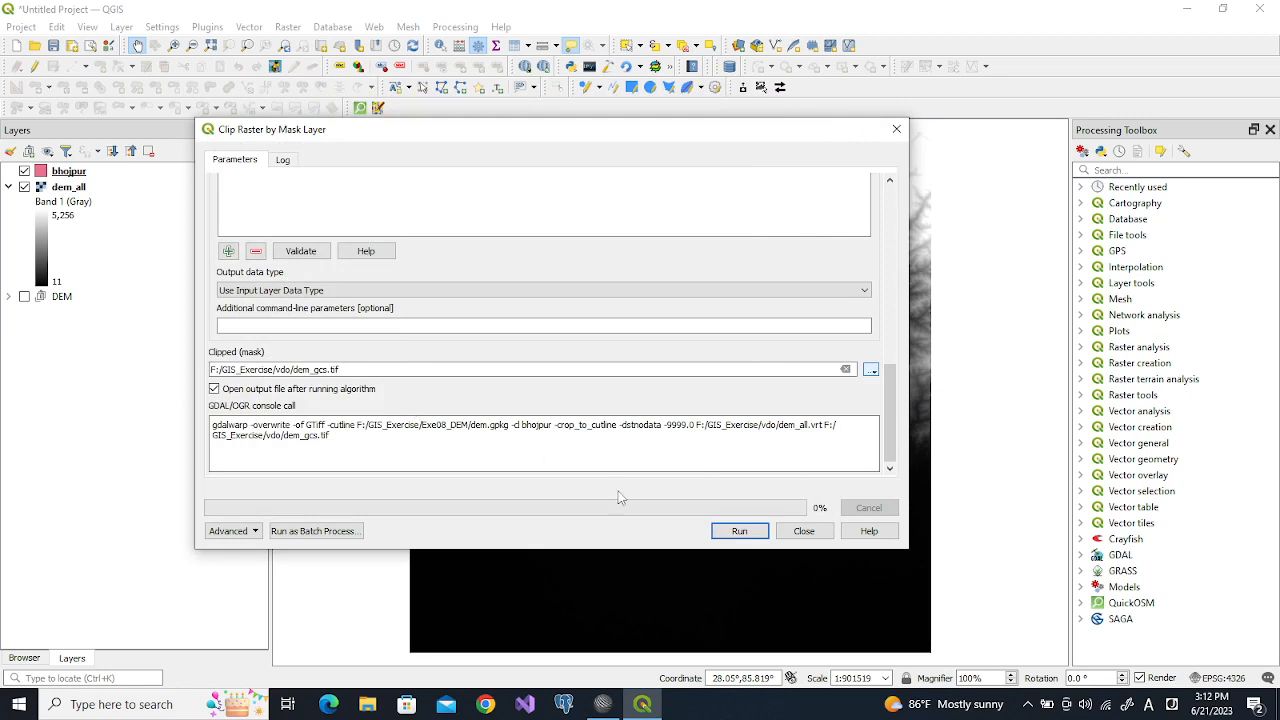
pyautogui.click(722, 534)
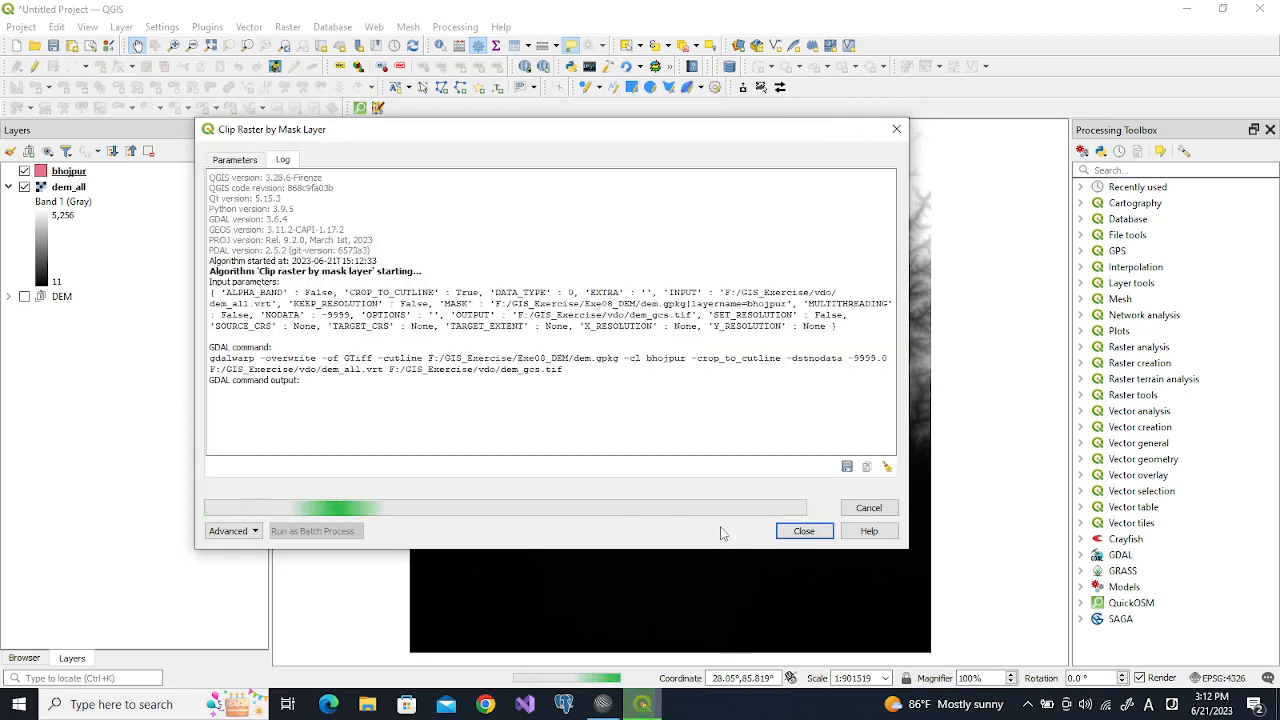
pyautogui.click(800, 531)
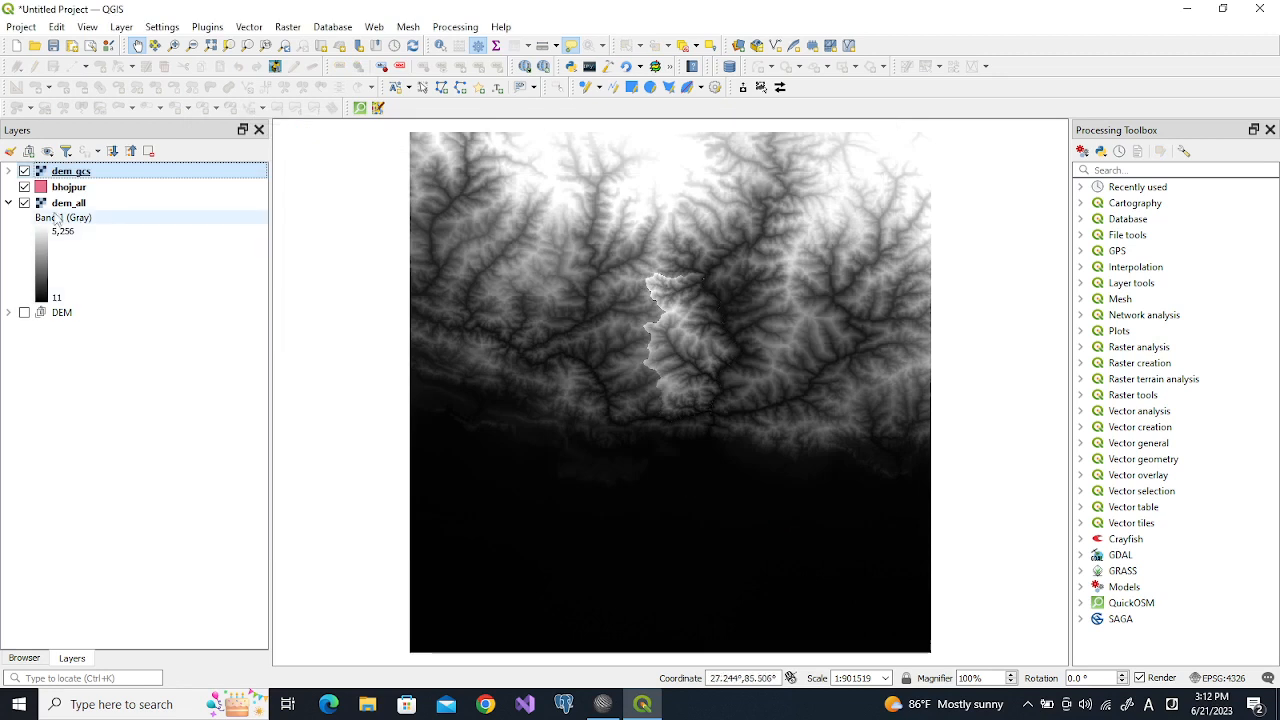
# Hide the dem_all layer and switch dem_gcs off and on to compare it with the bhojpur polygon
pyautogui.click(24, 203)
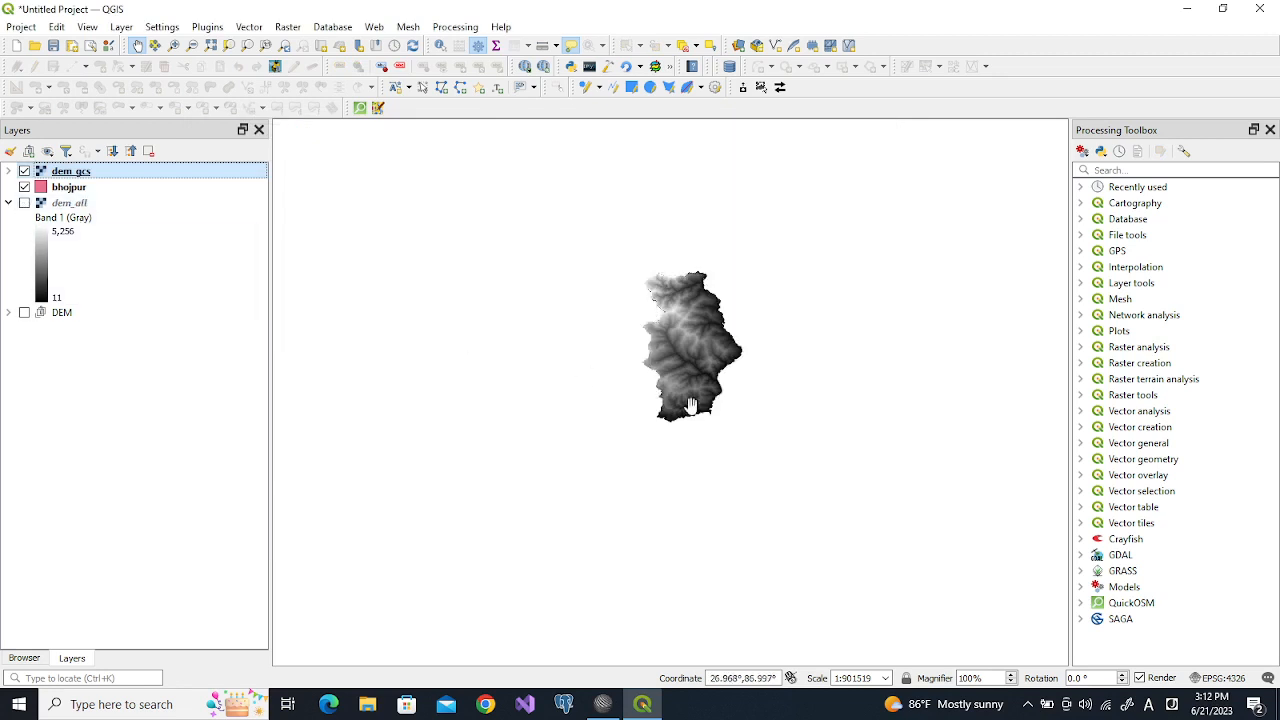
pyautogui.click(24, 171)
pyautogui.click(24, 171)
# Start Warp (Reproject) on dem_gcs with source CRS EPSG:4326 - WGS 84 and target CRS EPSG:32645 - WGS 84 / UTM zone 45N
pyautogui.click(290, 27)
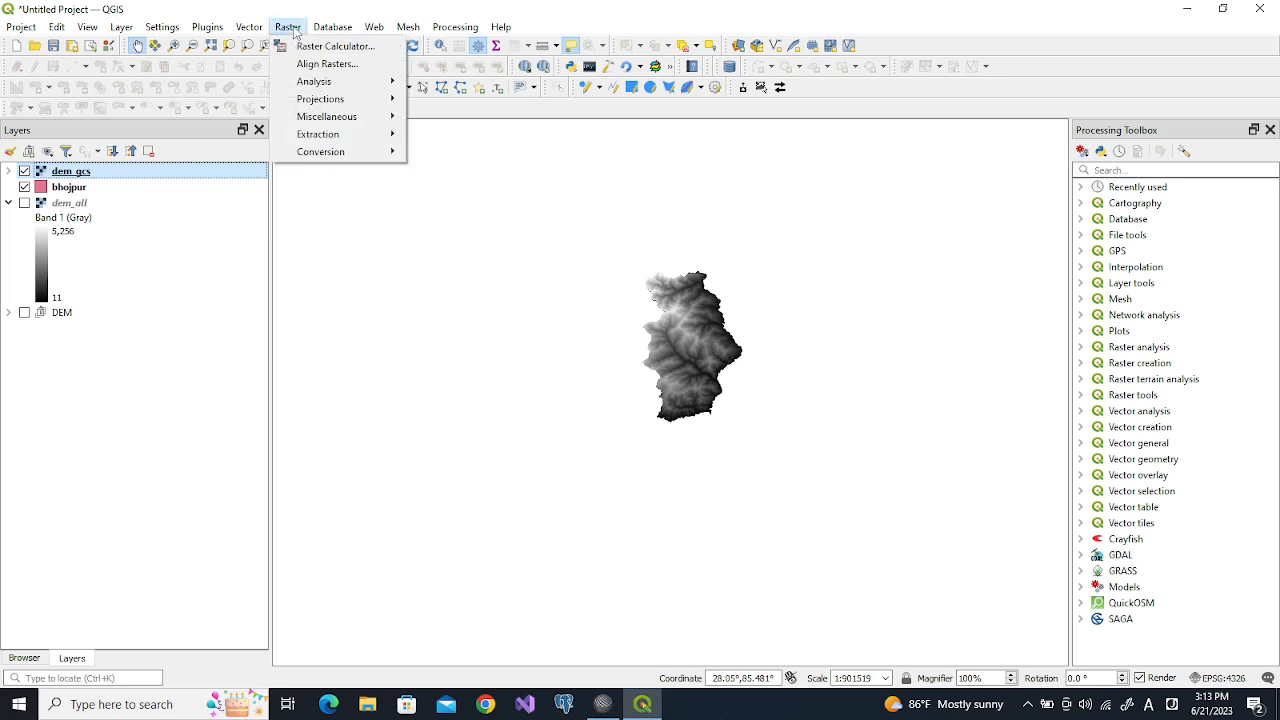
pyautogui.moveTo(347, 100)
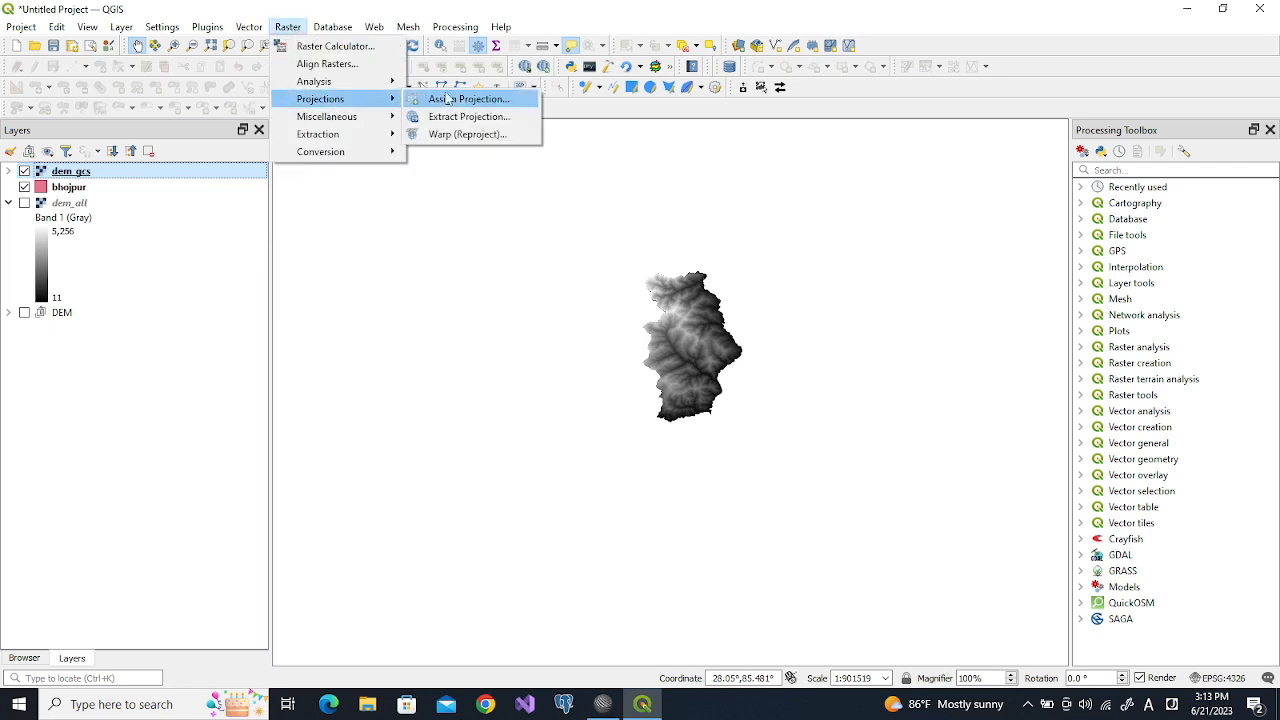
pyautogui.click(466, 138)
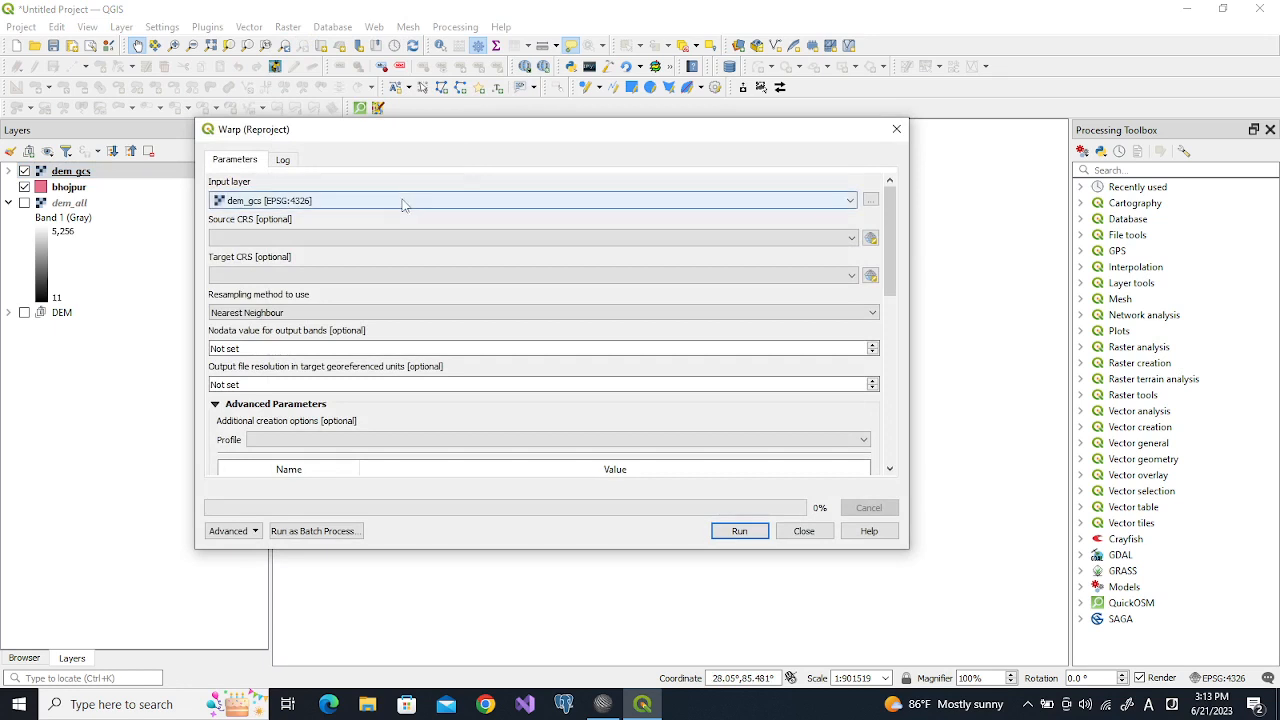
pyautogui.click(399, 240)
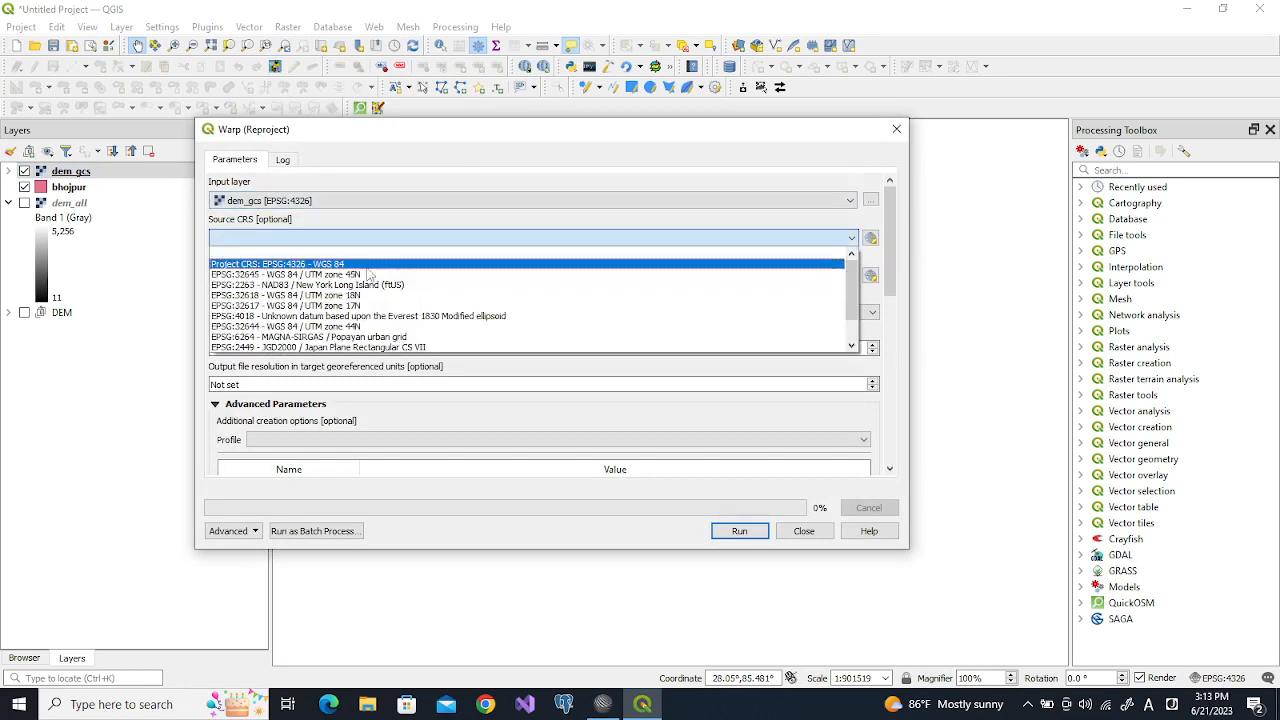
pyautogui.click(366, 264)
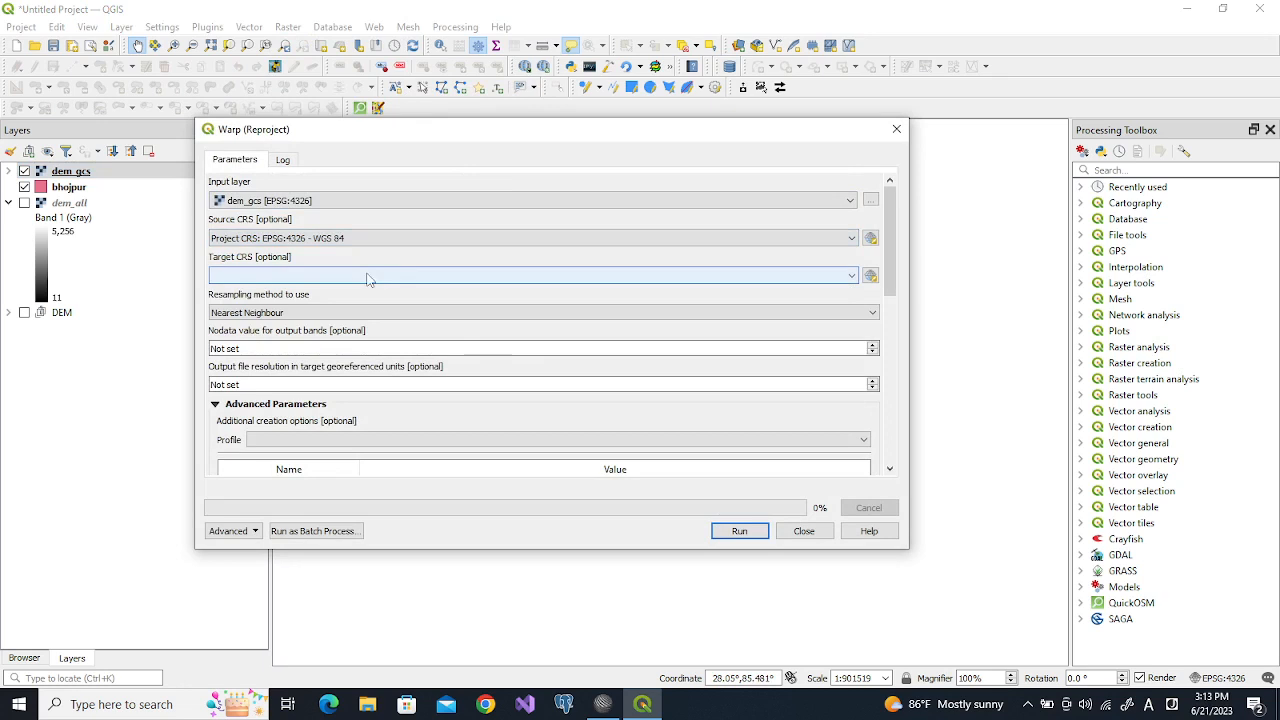
pyautogui.click(367, 276)
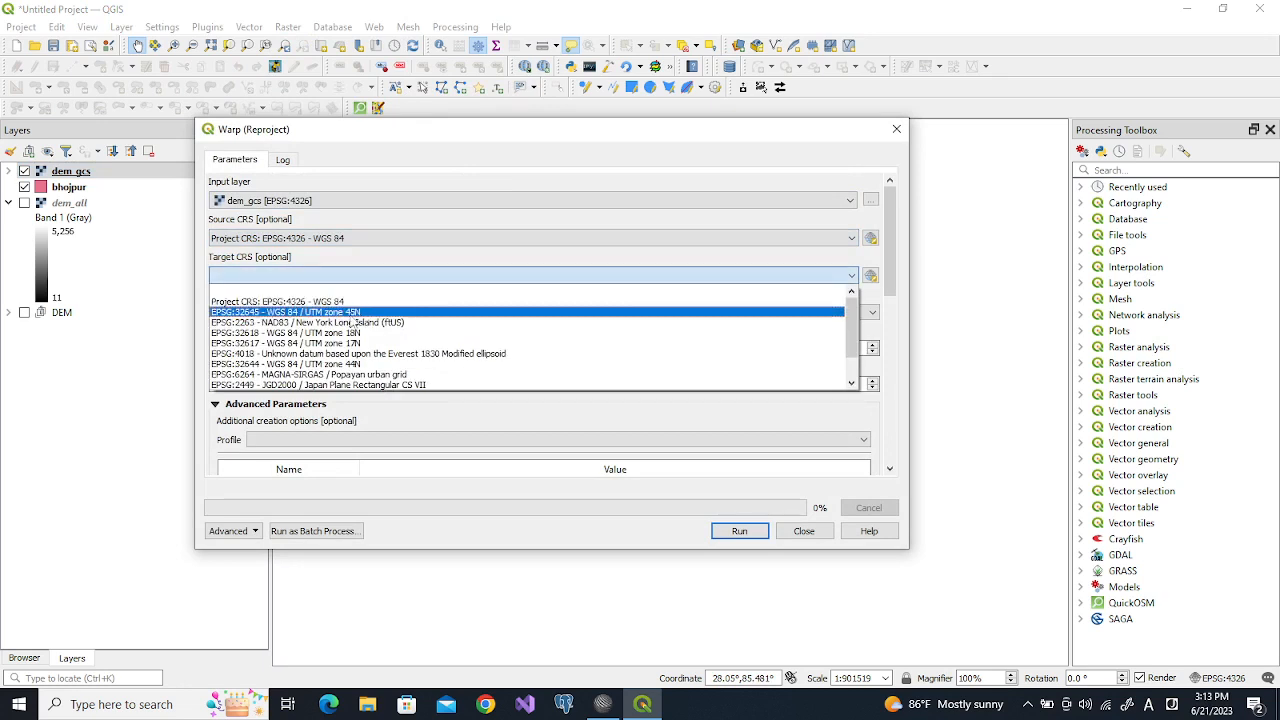
pyautogui.click(357, 314)
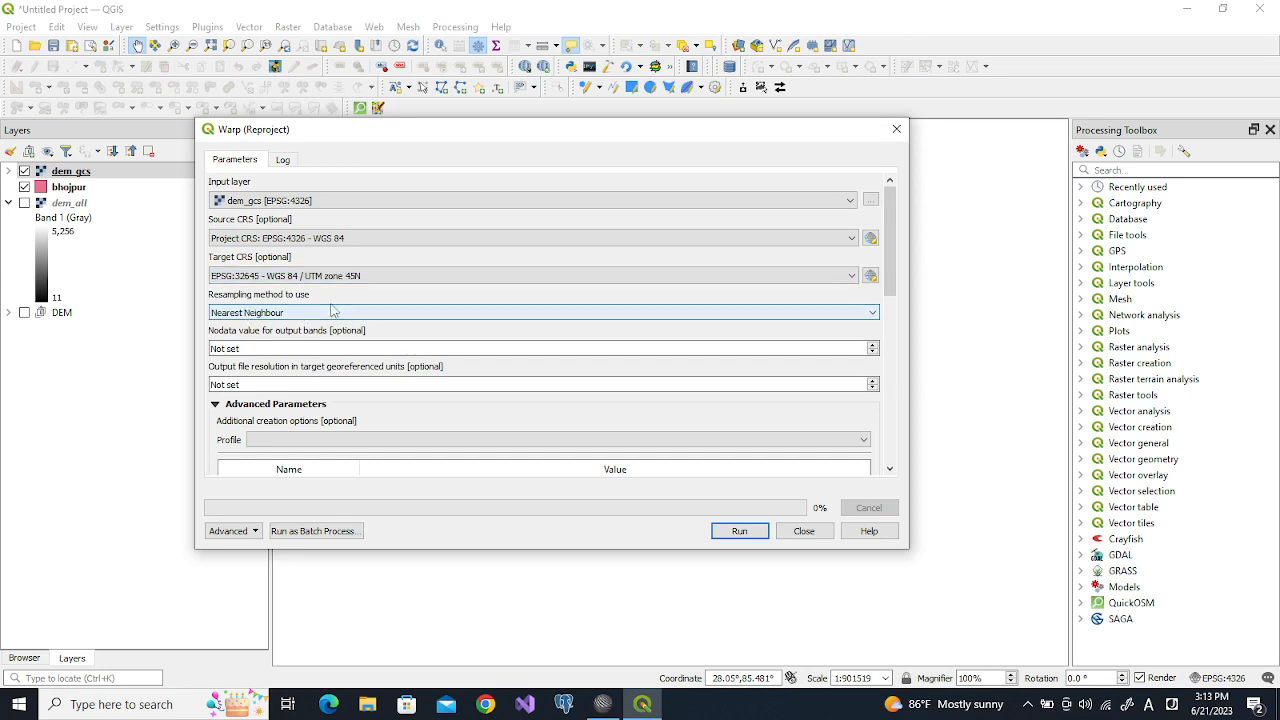
# Set the reprojection's resampling method to Bilinear and its output nodata value to -9999
pyautogui.click(637, 314)
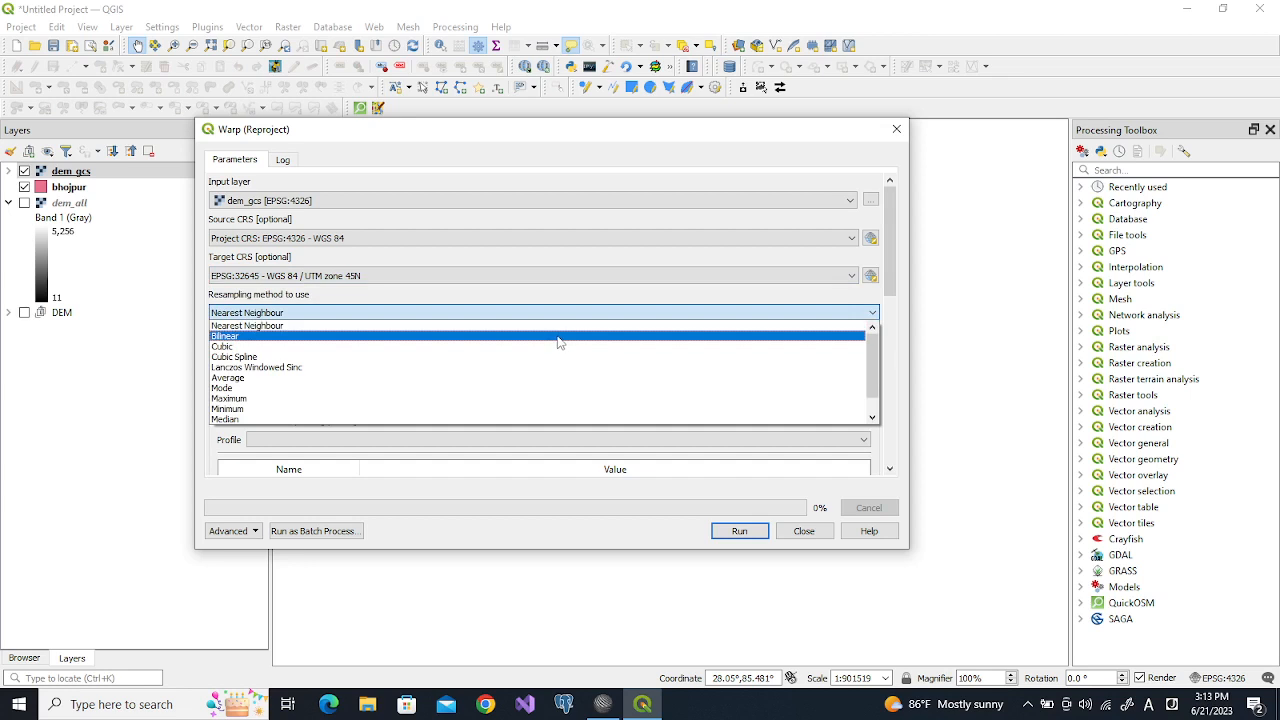
pyautogui.click(558, 340)
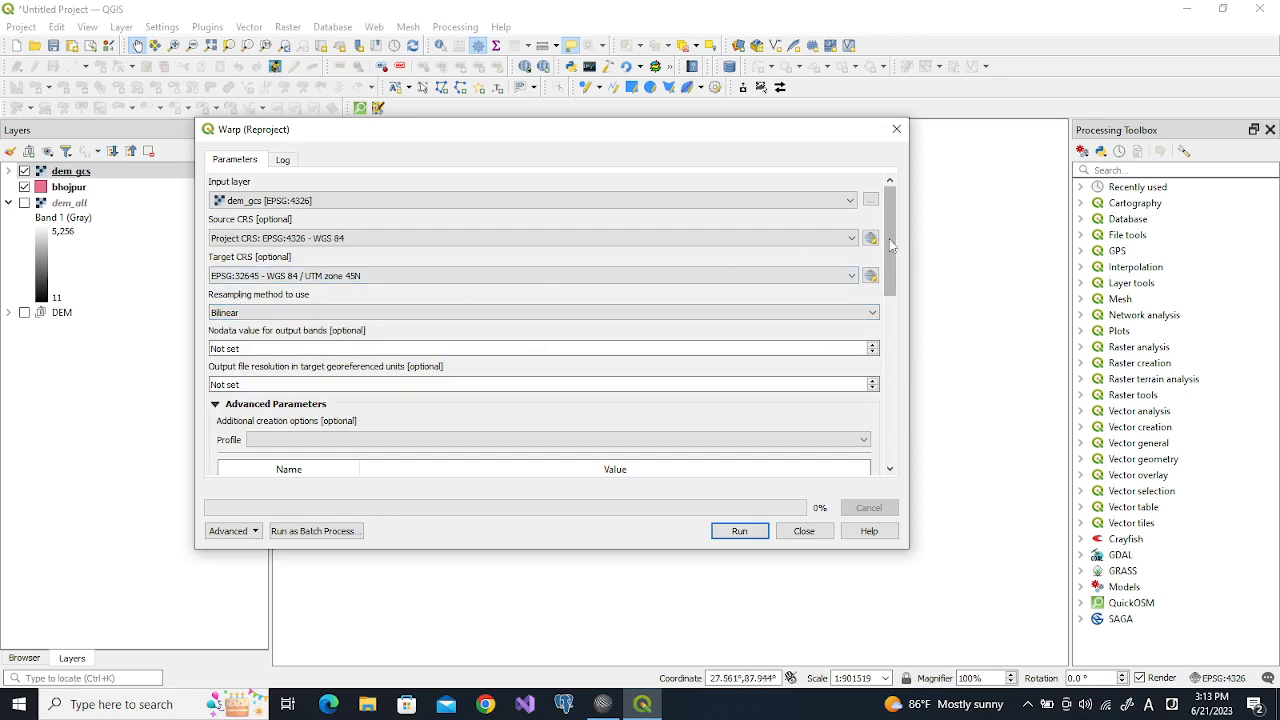
pyautogui.scroll(-1, 890, 250)
pyautogui.scroll(-2, 890, 250)
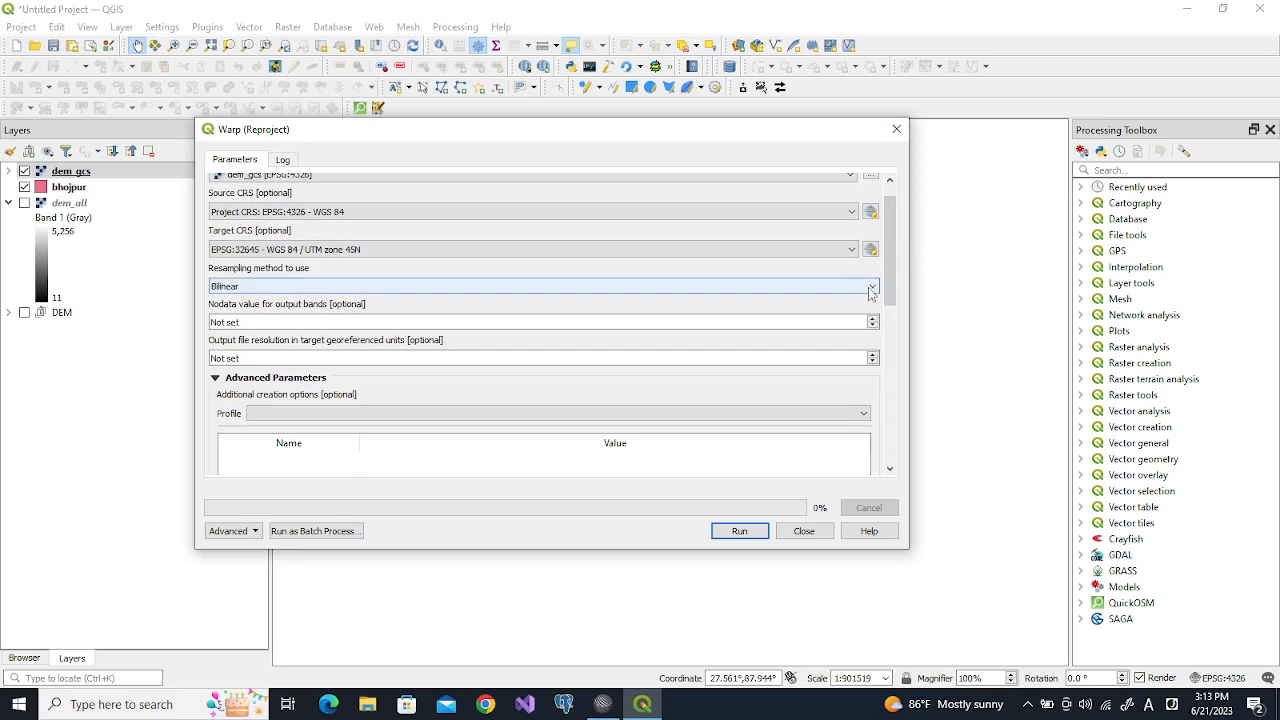
pyautogui.click(871, 289)
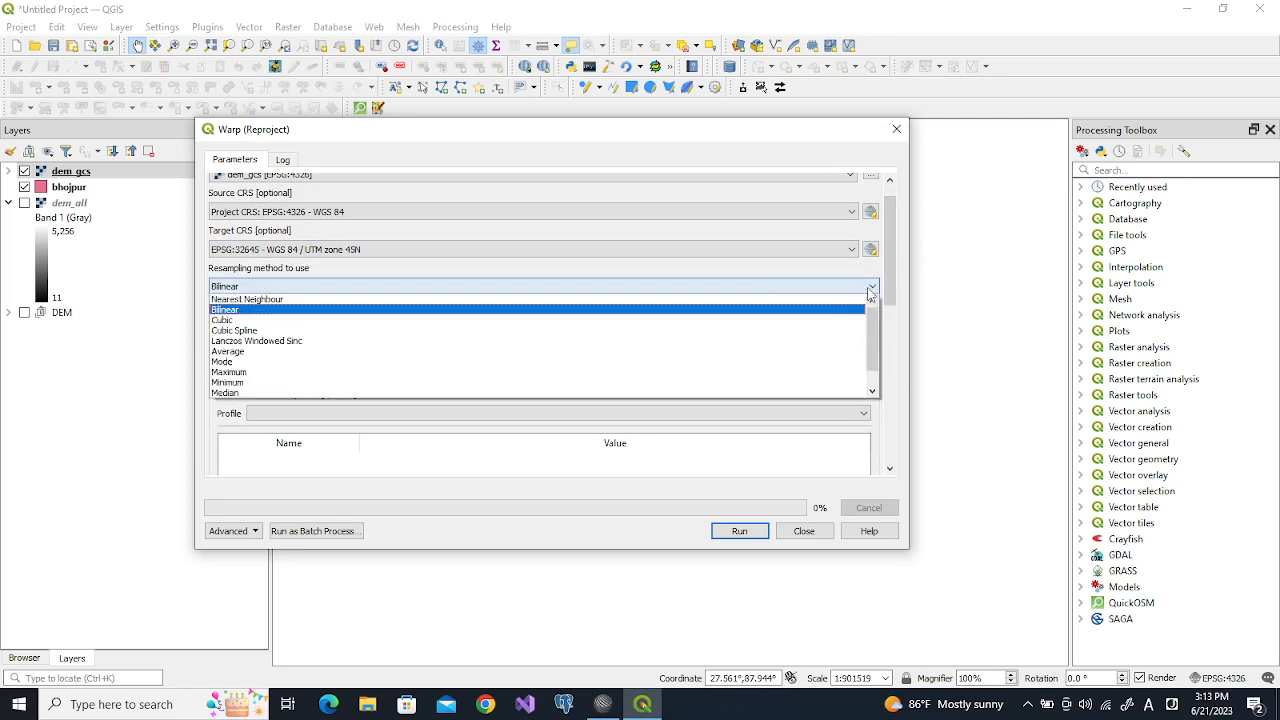
pyautogui.click(692, 315)
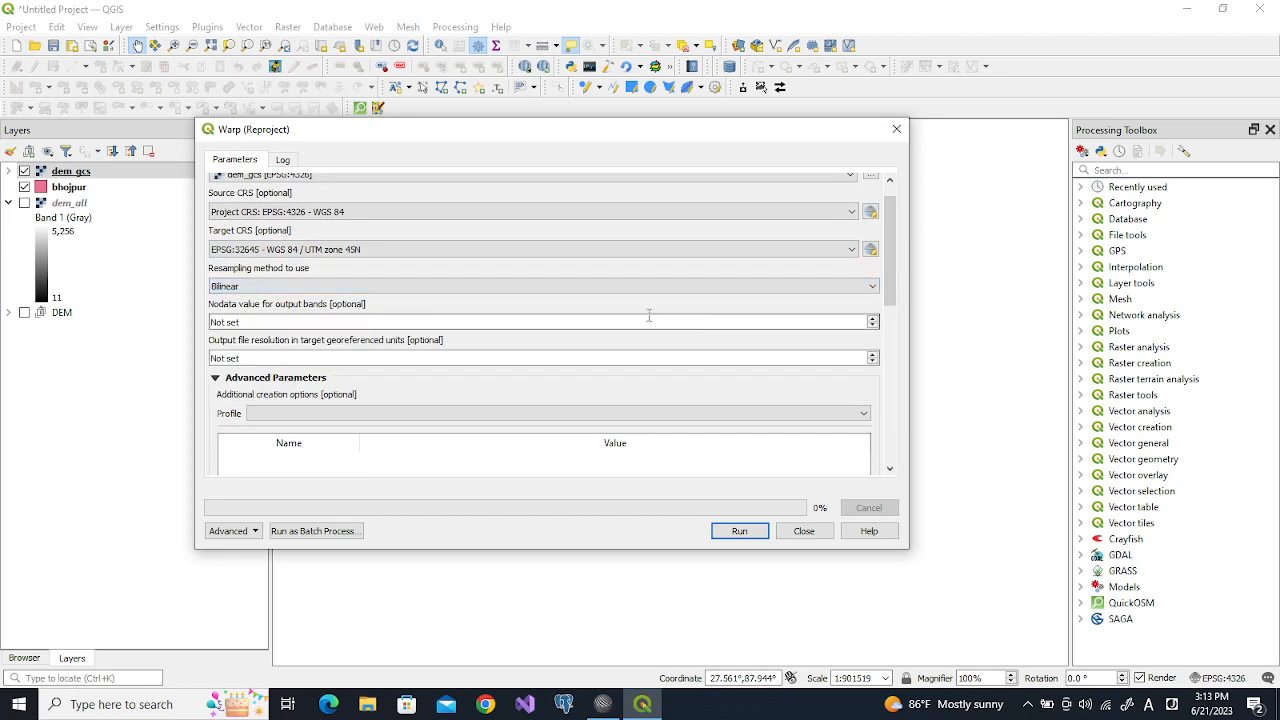
pyautogui.moveTo(259, 320); pyautogui.dragTo(183, 323)
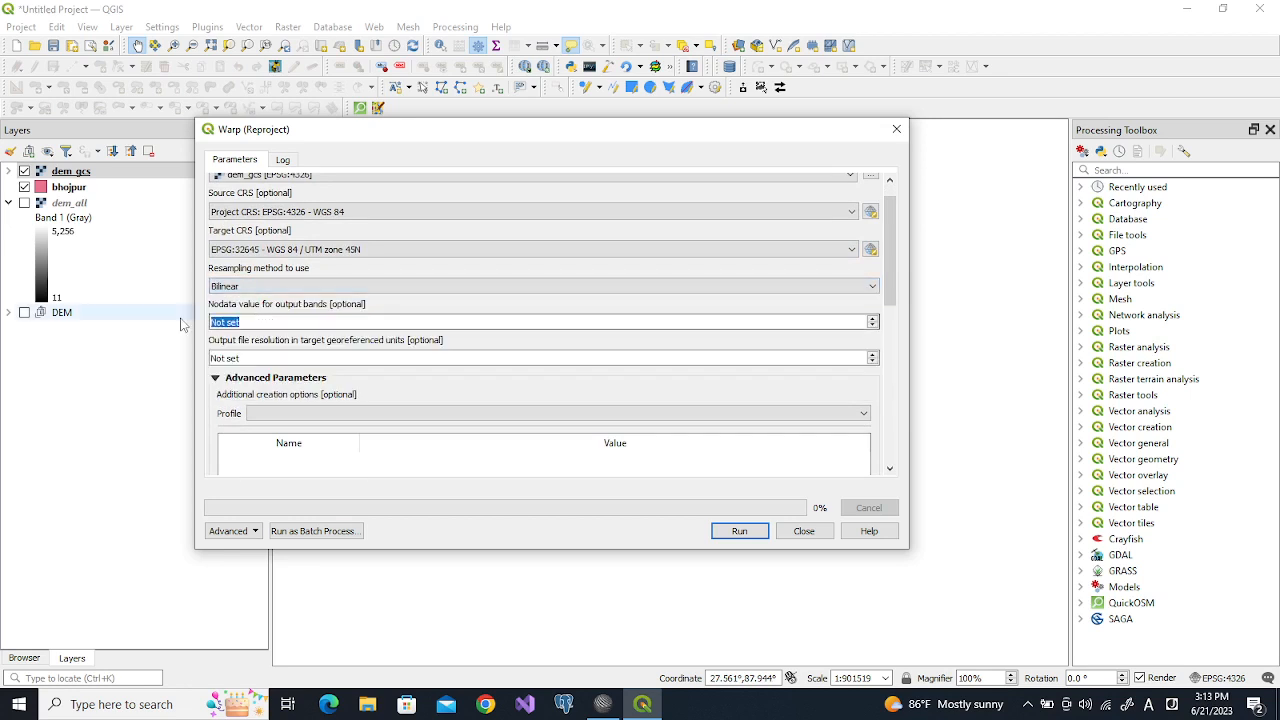
pyautogui.write('-9999')
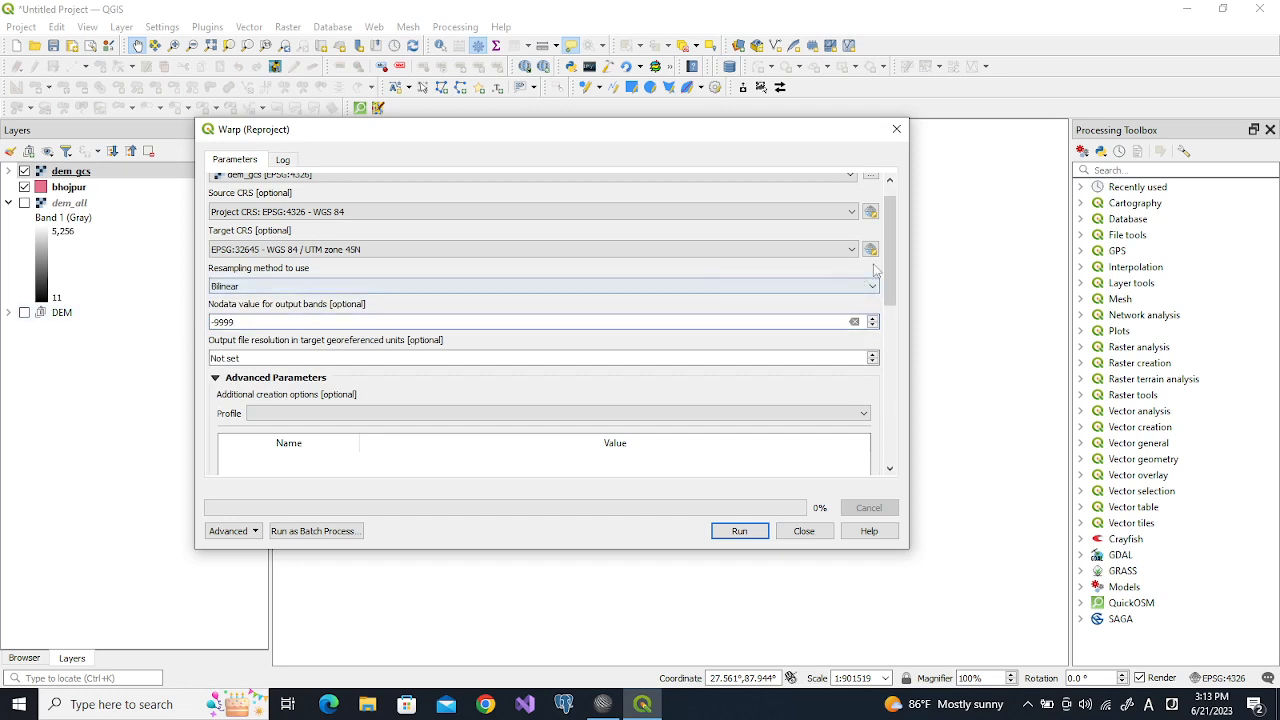
# Set the reprojected output to a TIF file named dem_utm in the GIS_Exercise/vdo folder, run the reprojection and close the tool
pyautogui.moveTo(889, 260); pyautogui.dragTo(901, 407)
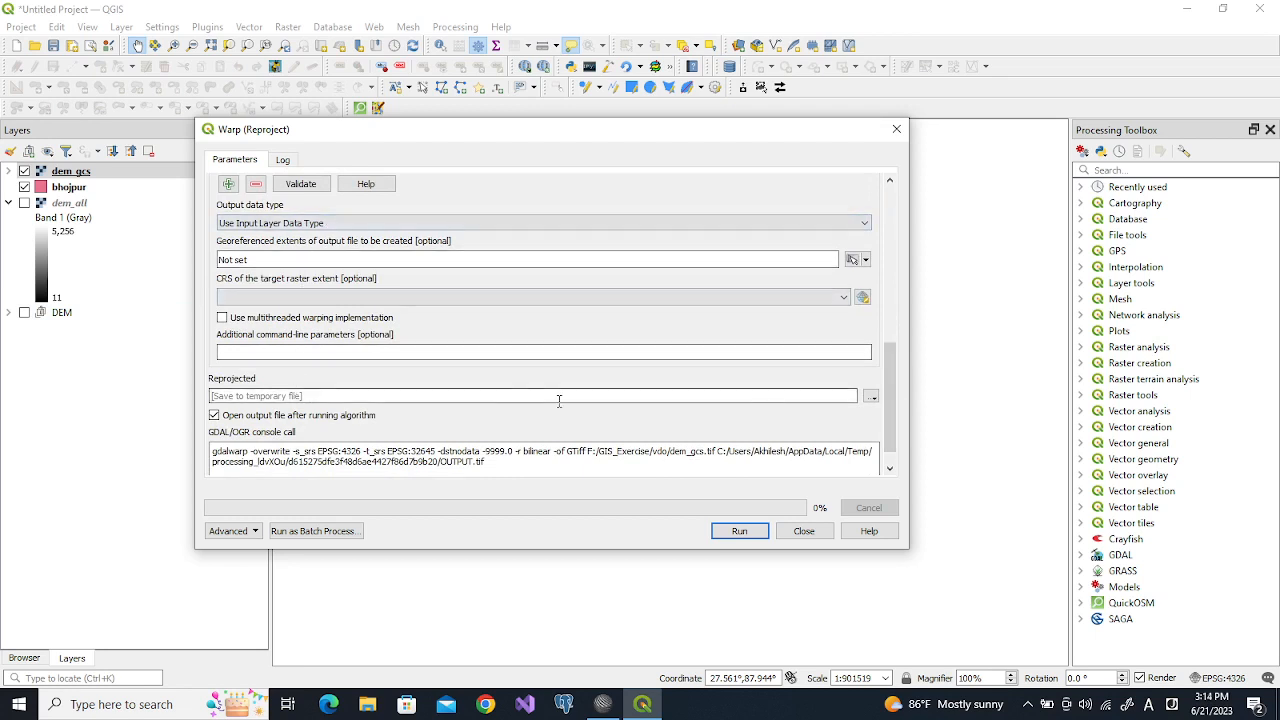
pyautogui.click(869, 397)
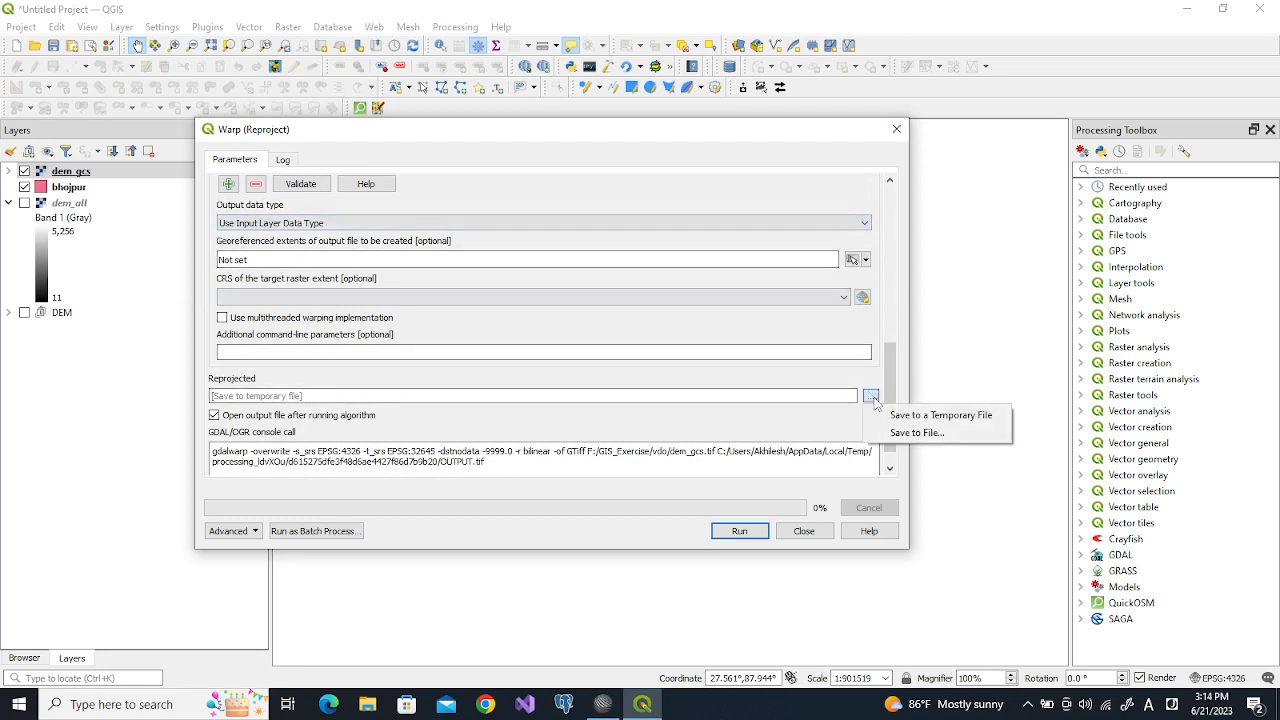
pyautogui.click(905, 432)
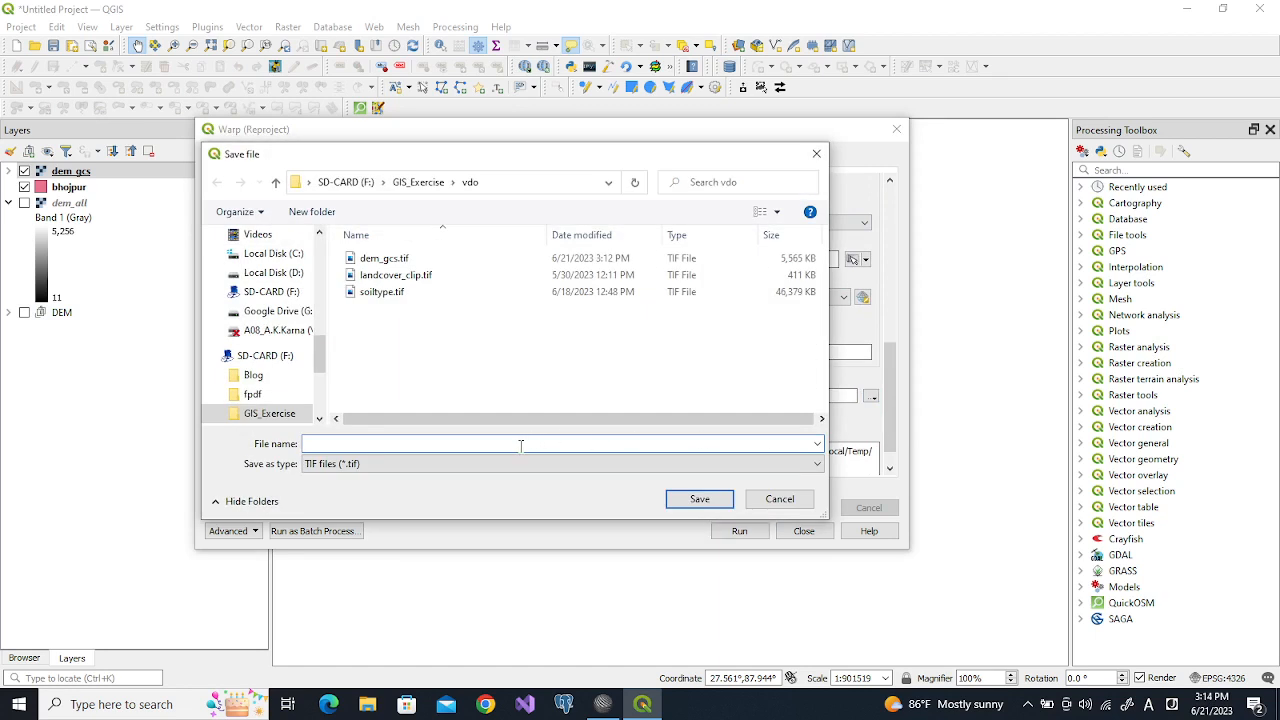
pyautogui.write('dem')
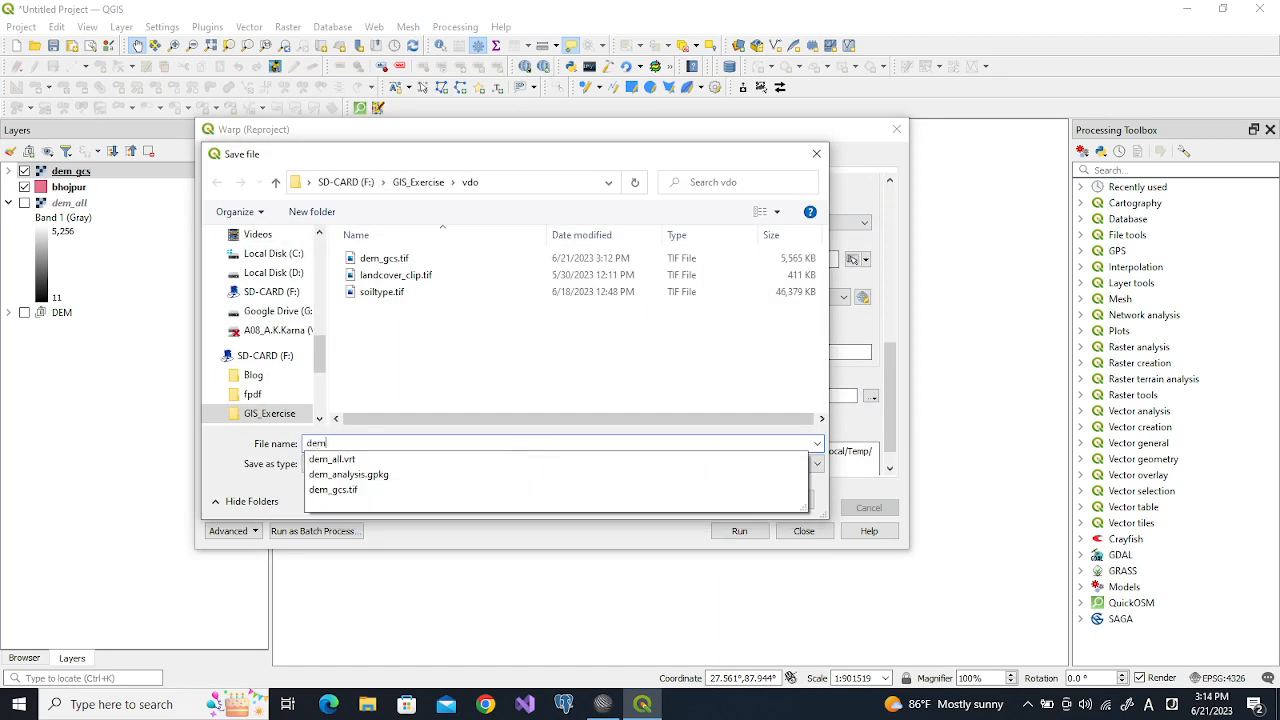
pyautogui.write('_utm')
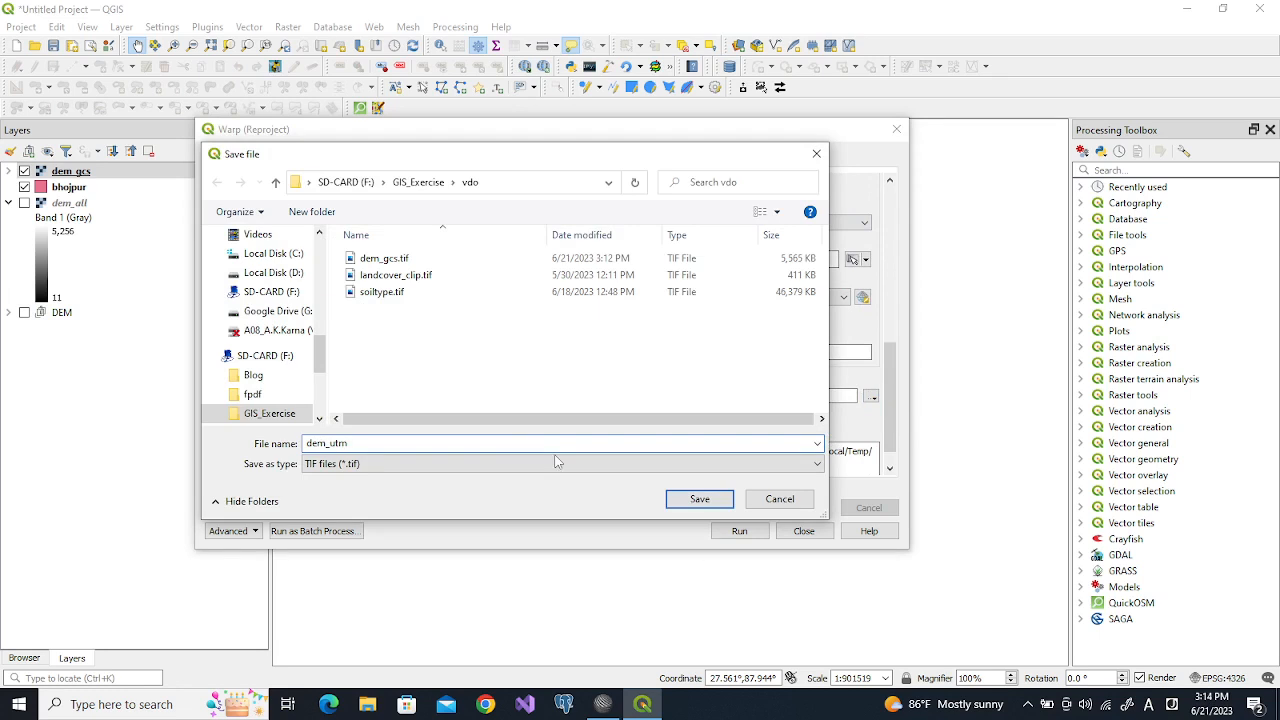
pyautogui.click(700, 499)
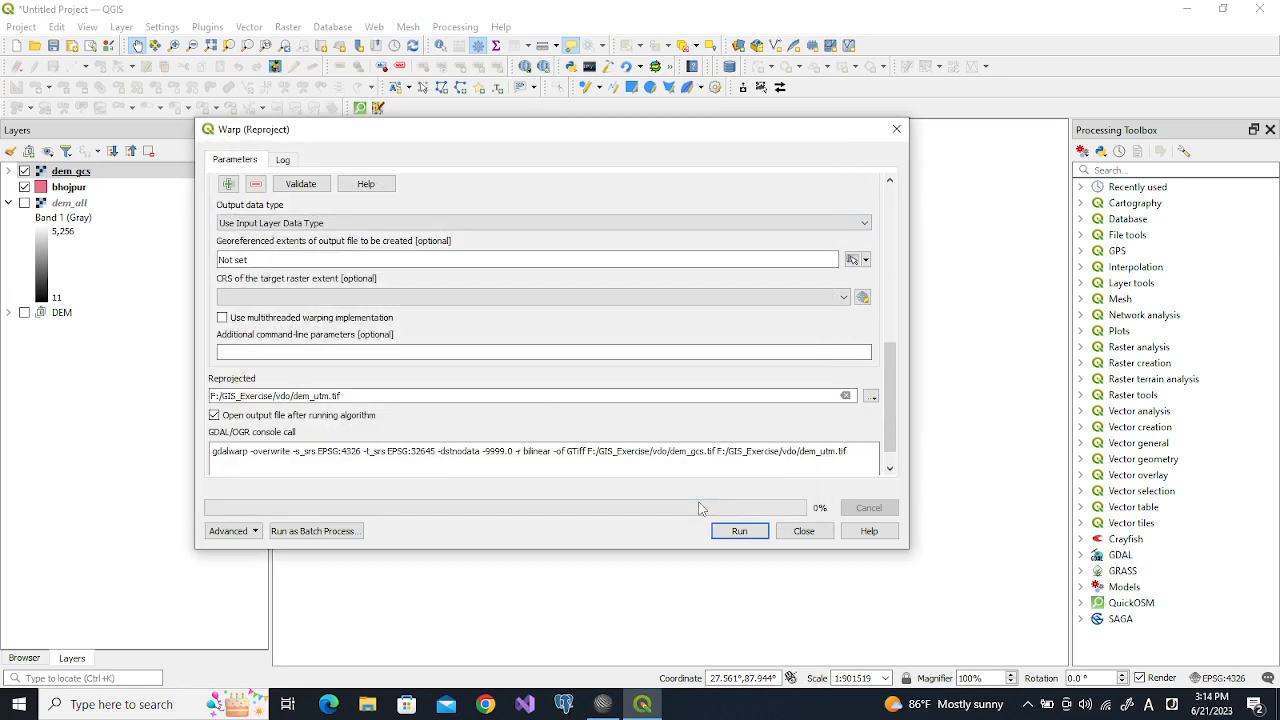
pyautogui.click(735, 531)
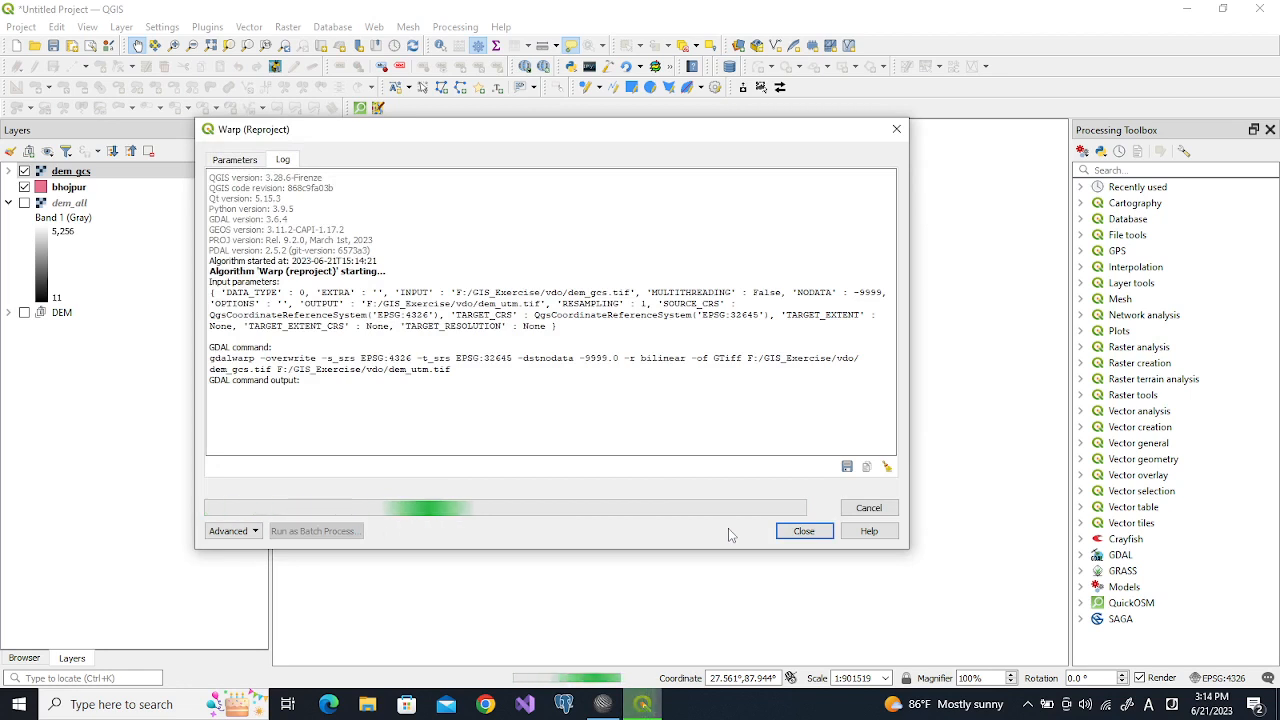
pyautogui.click(803, 531)
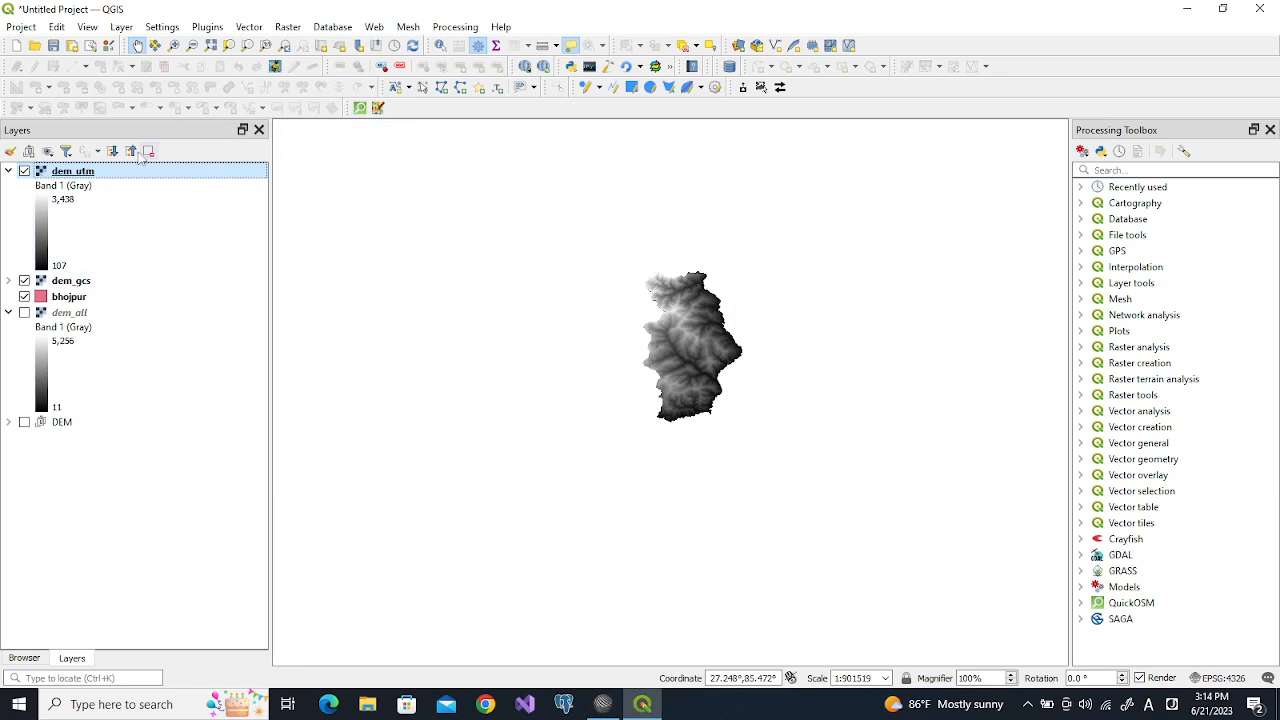
# Start a new empty project and add dem_utm.tif from the F:\GIS_Exercise vdo folder to the map
pyautogui.click(16, 50)
pyautogui.click(645, 371)
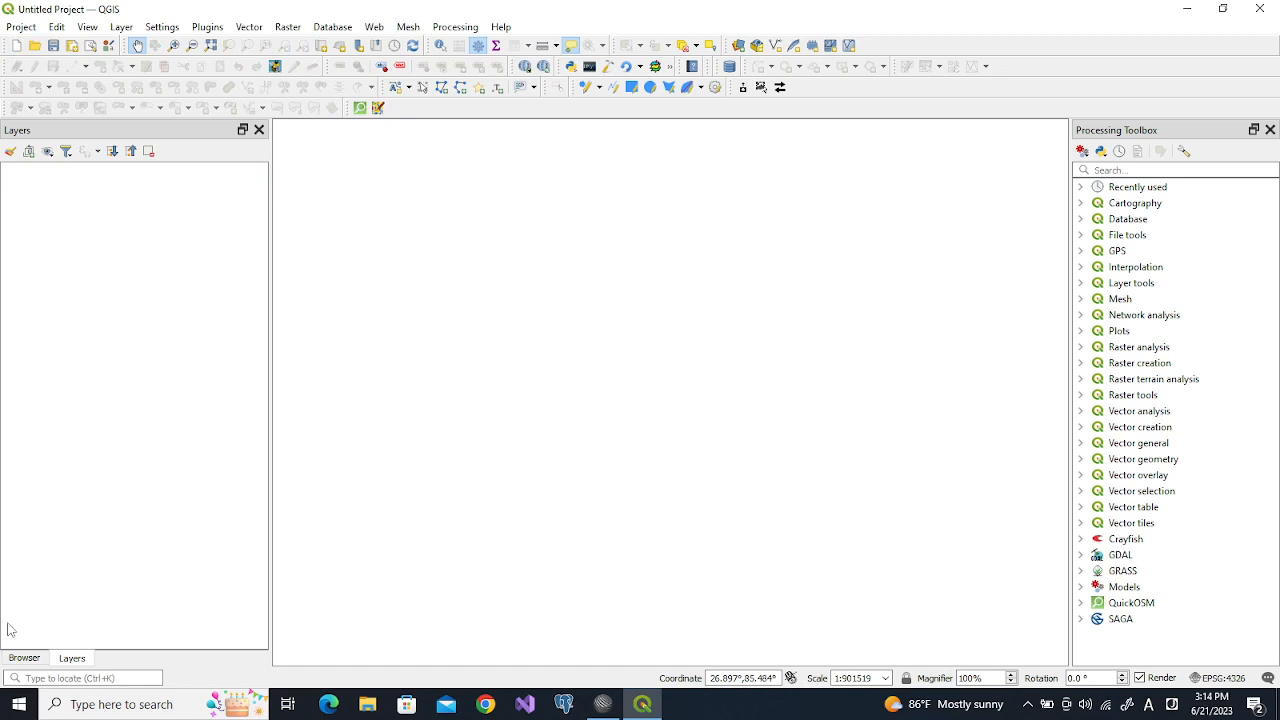
pyautogui.click(24, 658)
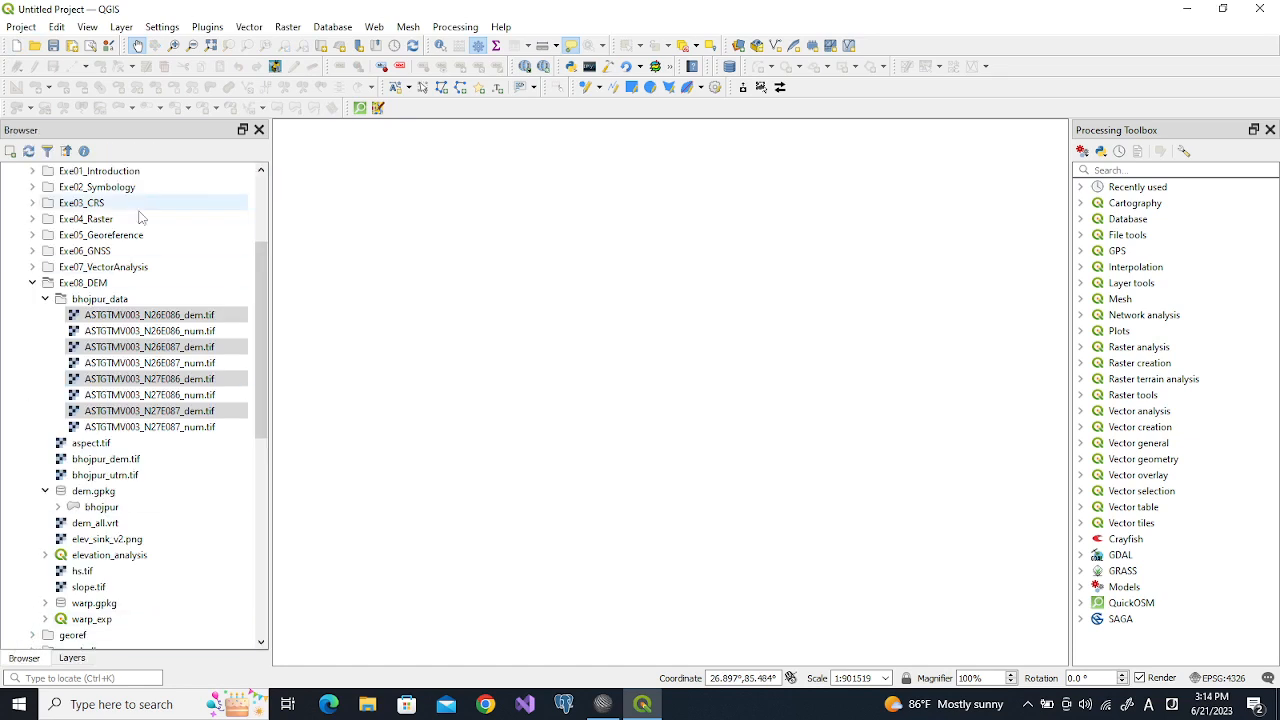
pyautogui.scroll(4, 234, 220)
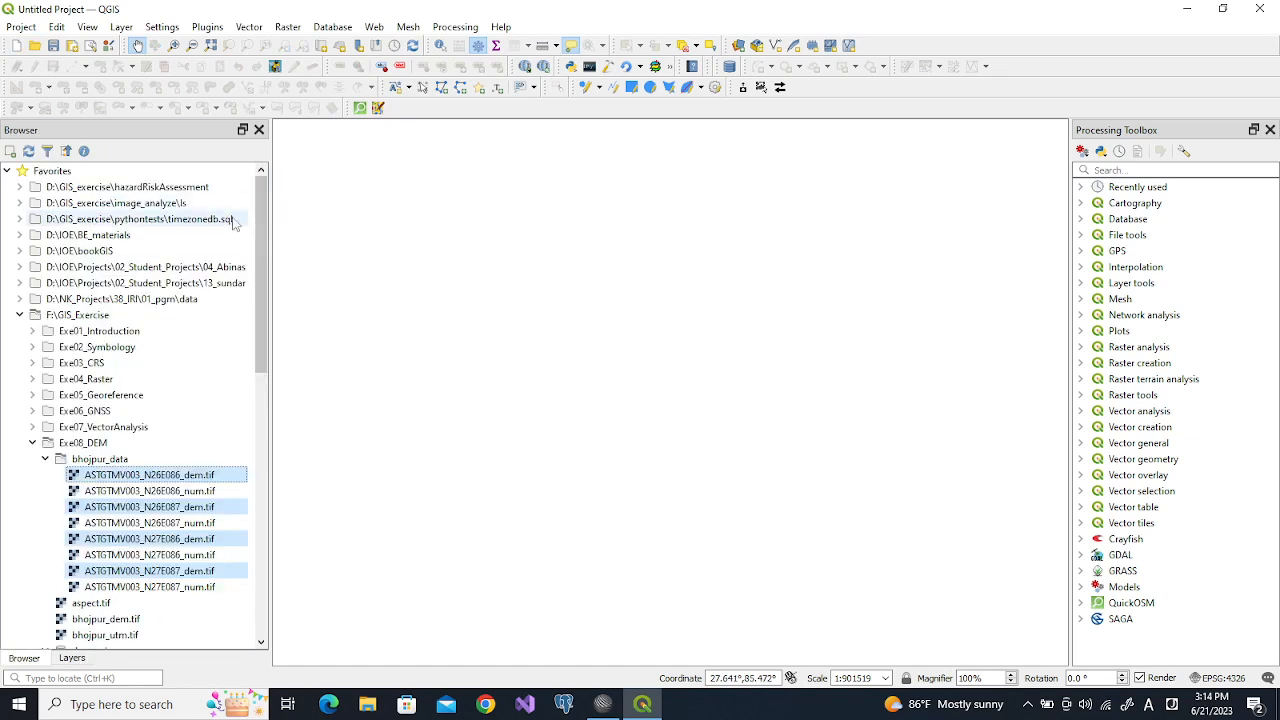
pyautogui.click(33, 443)
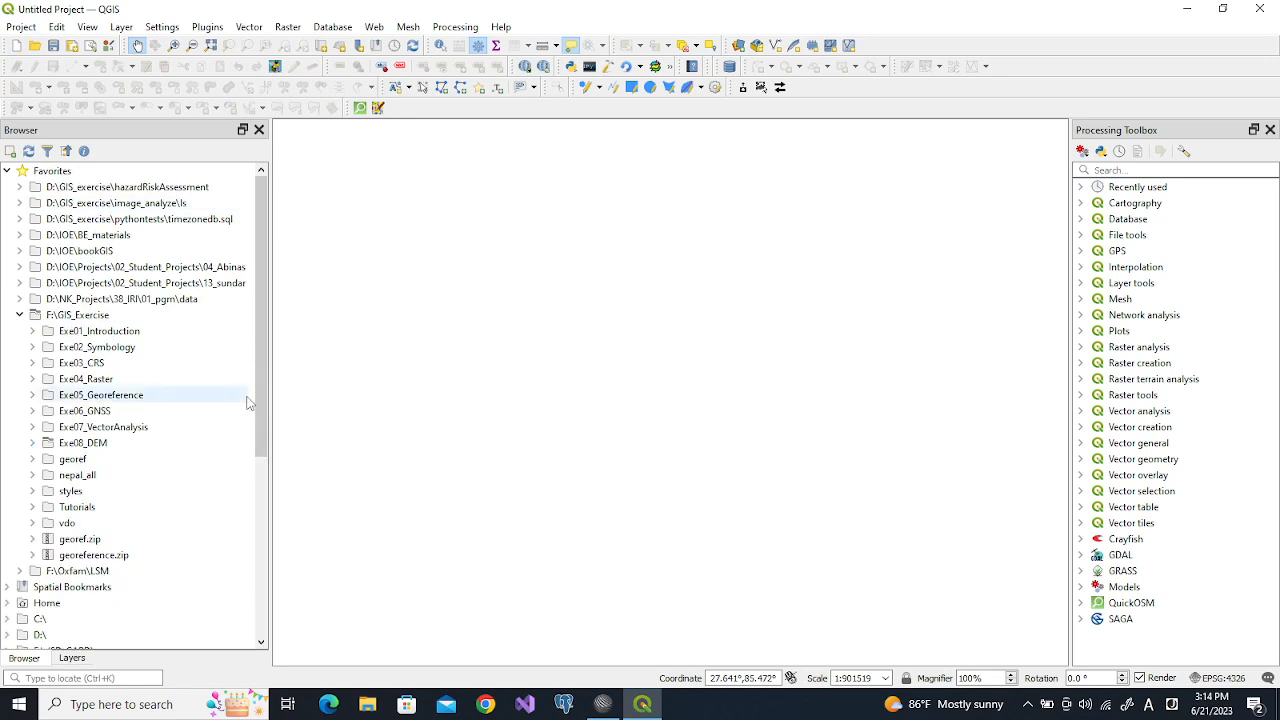
pyautogui.click(31, 523)
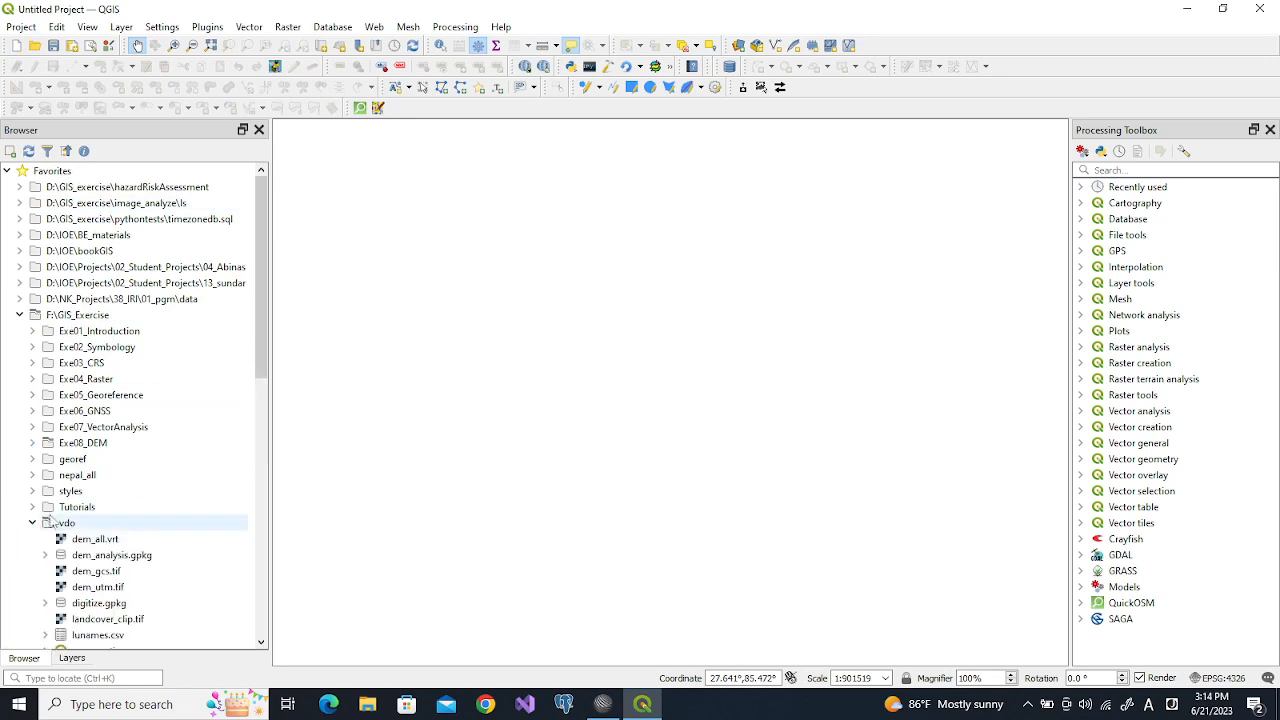
pyautogui.moveTo(259, 349); pyautogui.dragTo(259, 437)
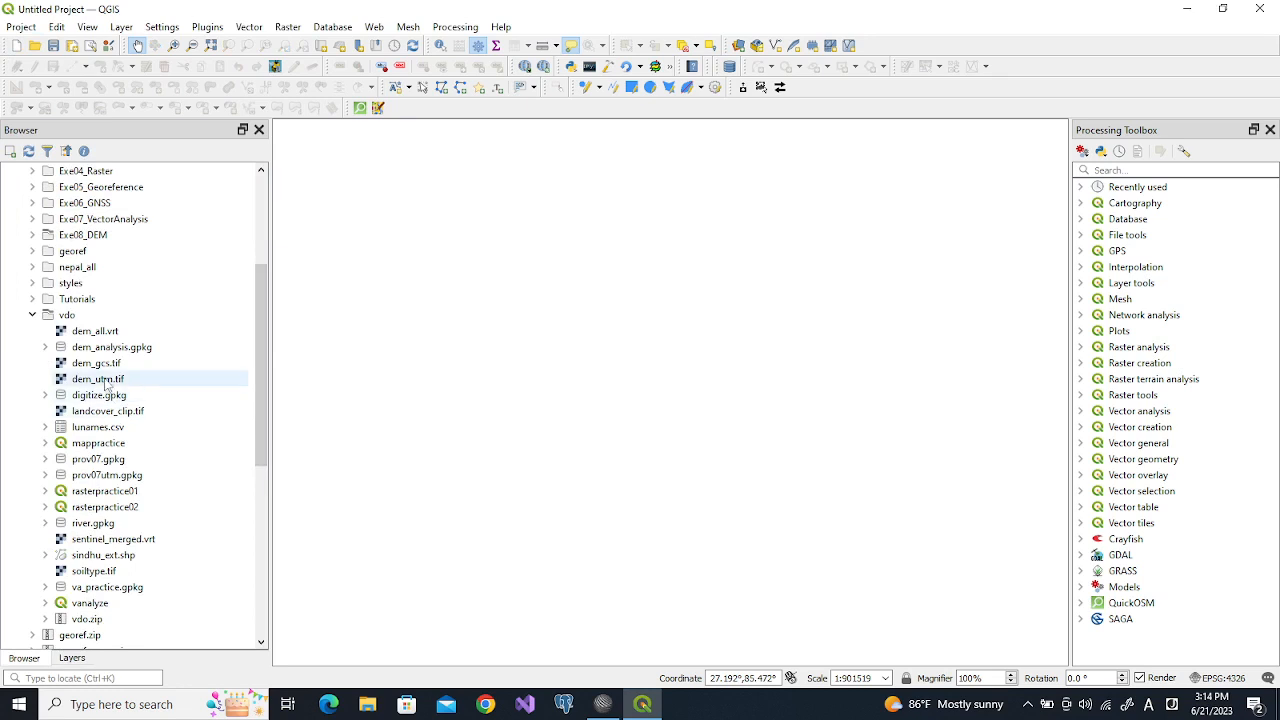
pyautogui.moveTo(96, 388); pyautogui.dragTo(366, 341)
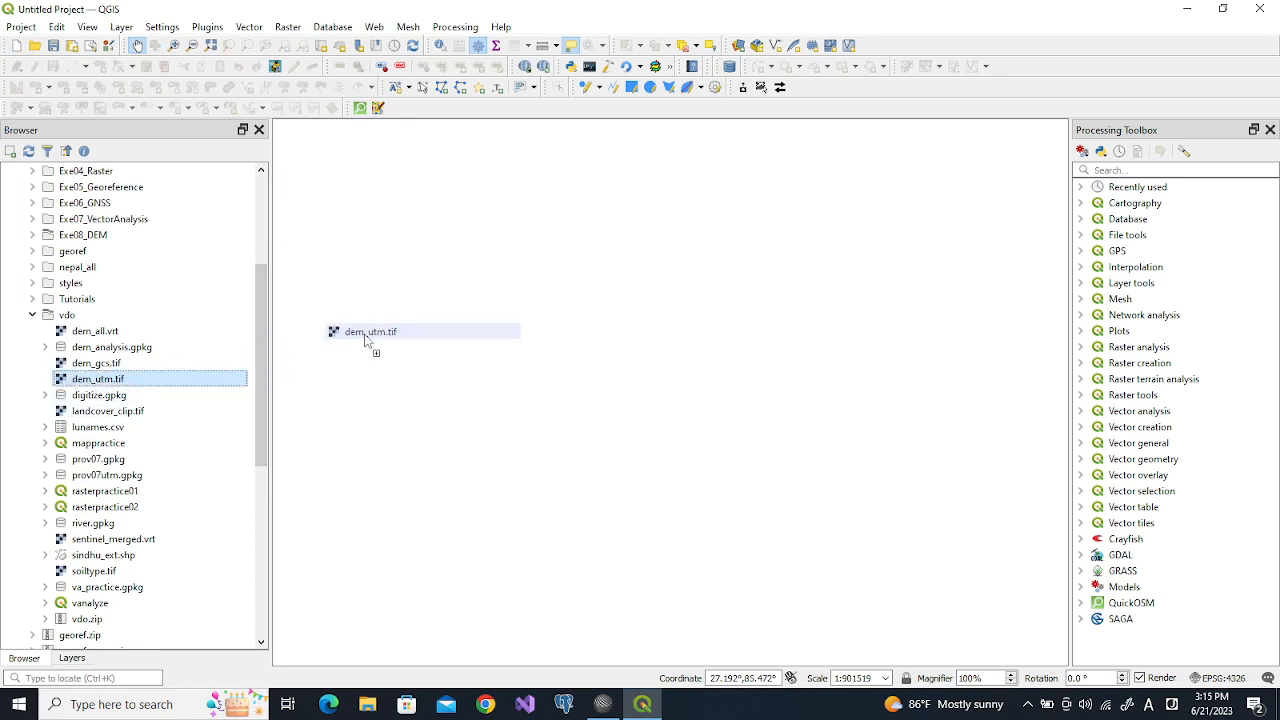
pyautogui.moveTo(366, 341); pyautogui.dragTo(351, 323)
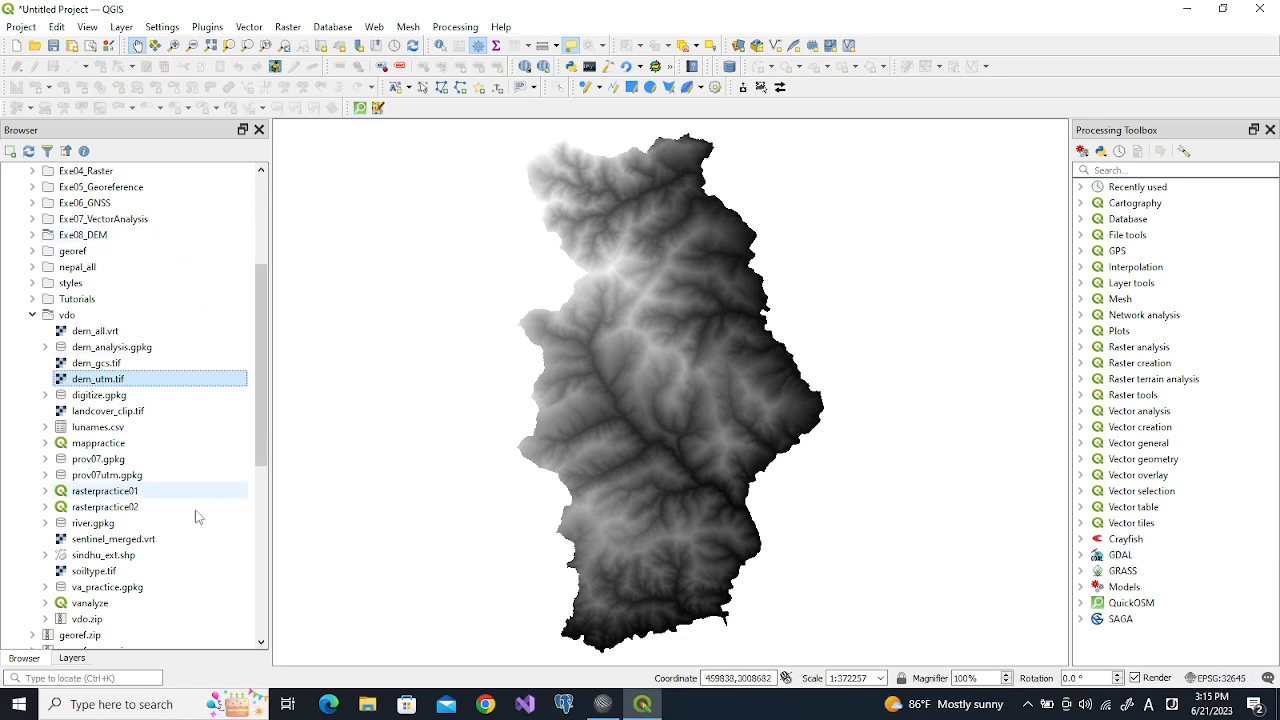
pyautogui.click(96, 646)
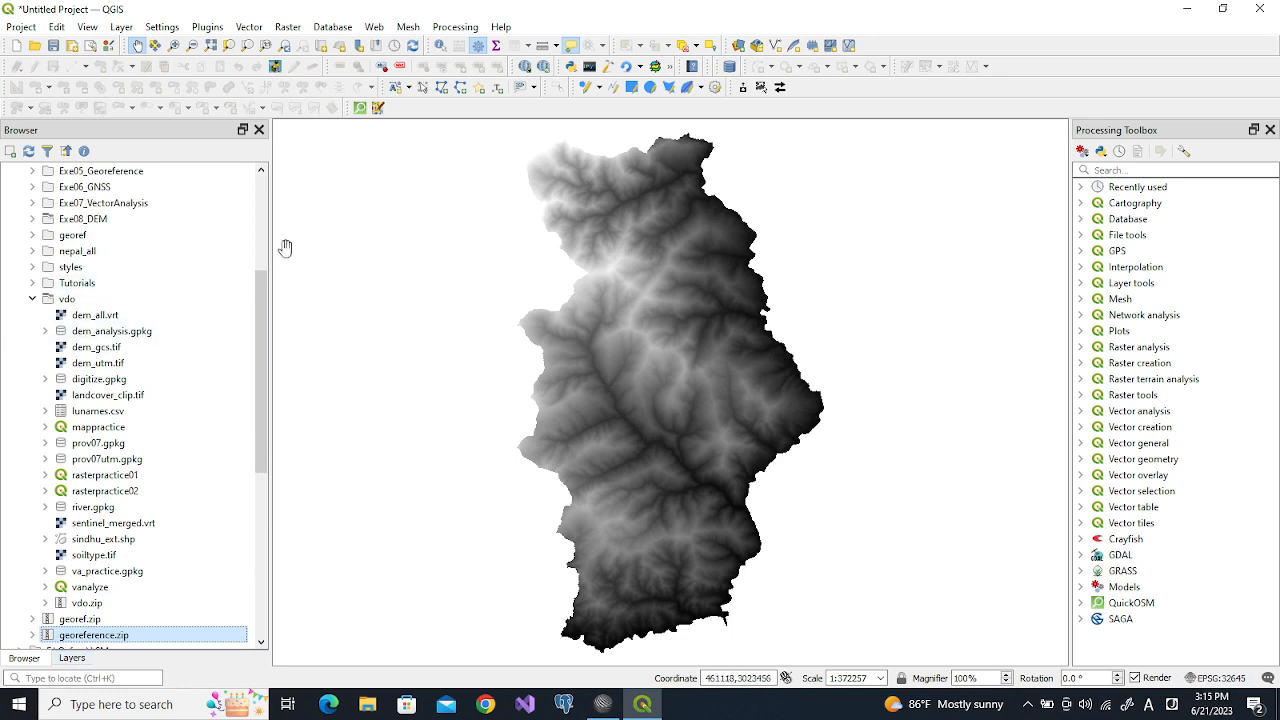
# Run the Slope analysis on dem_utm in degrees, save the output as slope in the GIS_Exercise/vdo folder, and close the tool
pyautogui.click(287, 31)
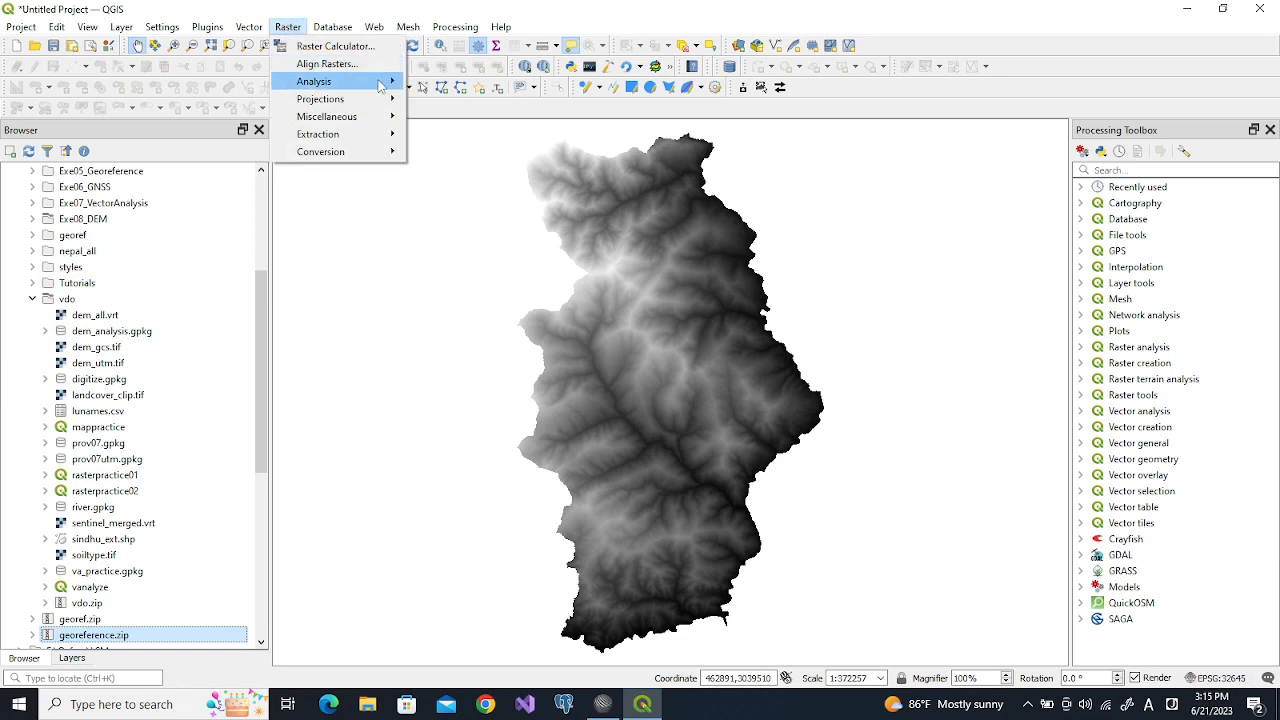
pyautogui.moveTo(378, 84)
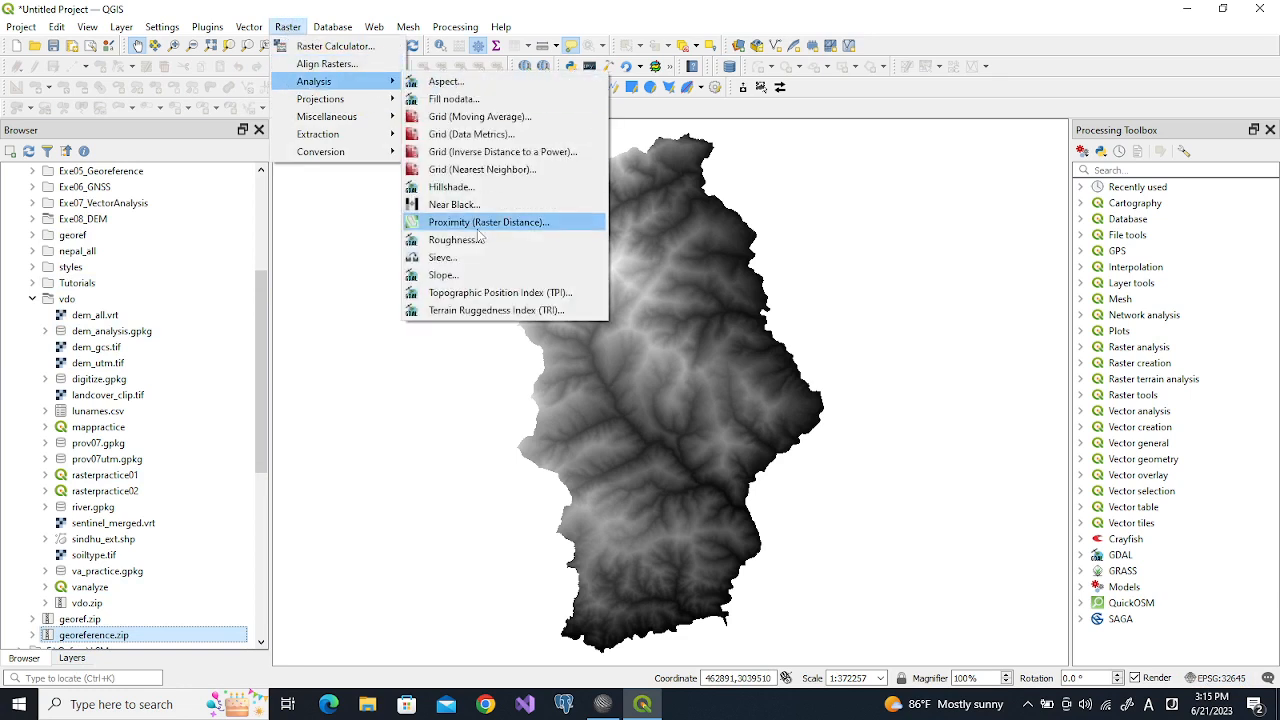
pyautogui.click(443, 275)
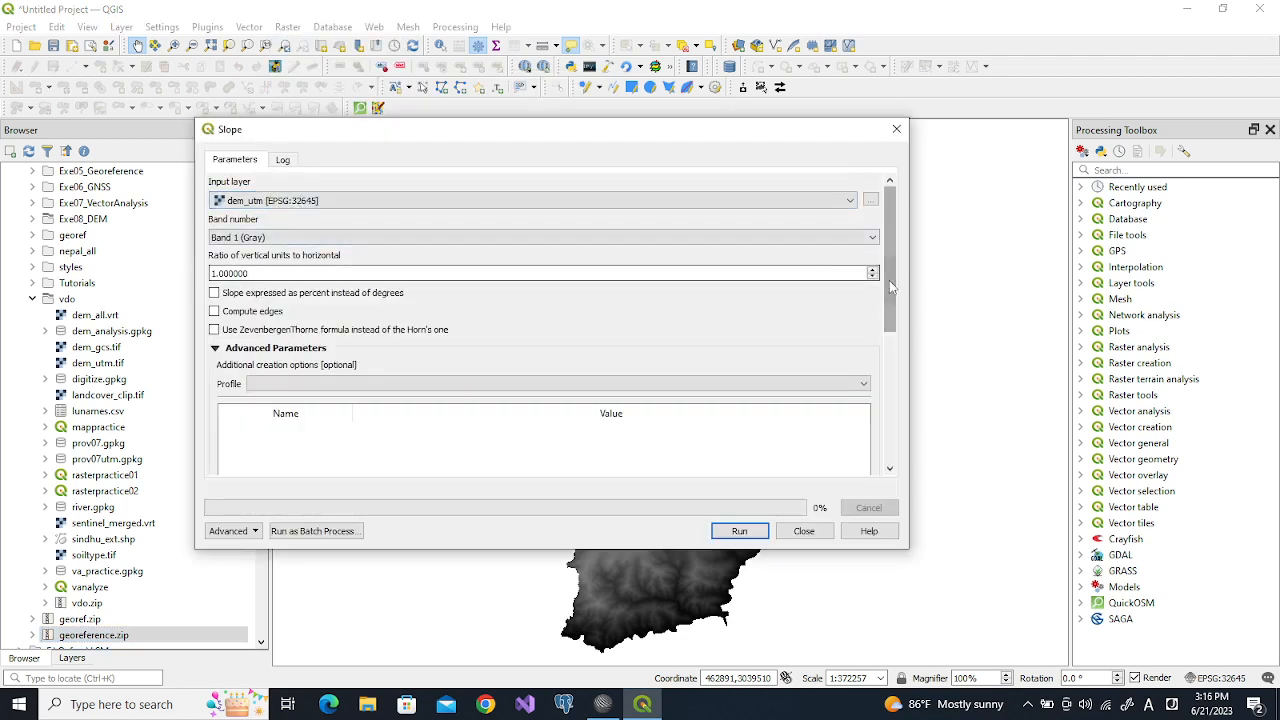
pyautogui.moveTo(892, 284); pyautogui.dragTo(894, 304)
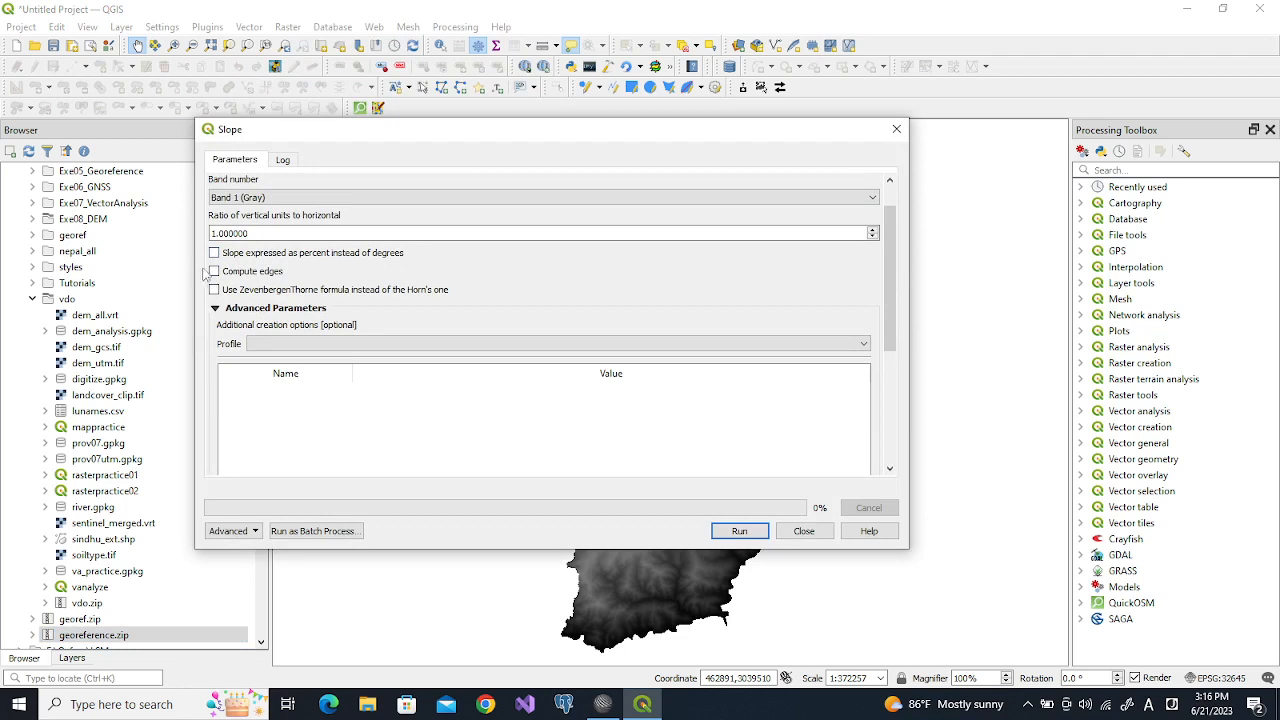
pyautogui.moveTo(888, 296); pyautogui.dragTo(889, 428)
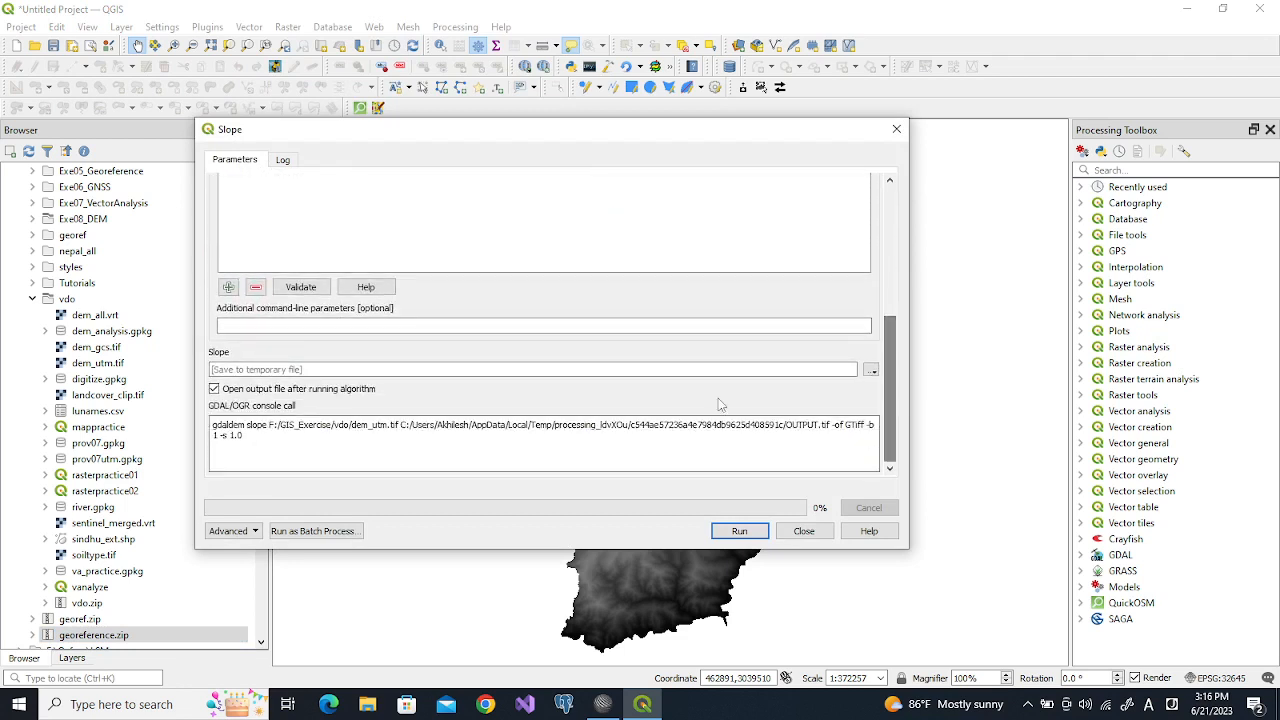
pyautogui.click(871, 370)
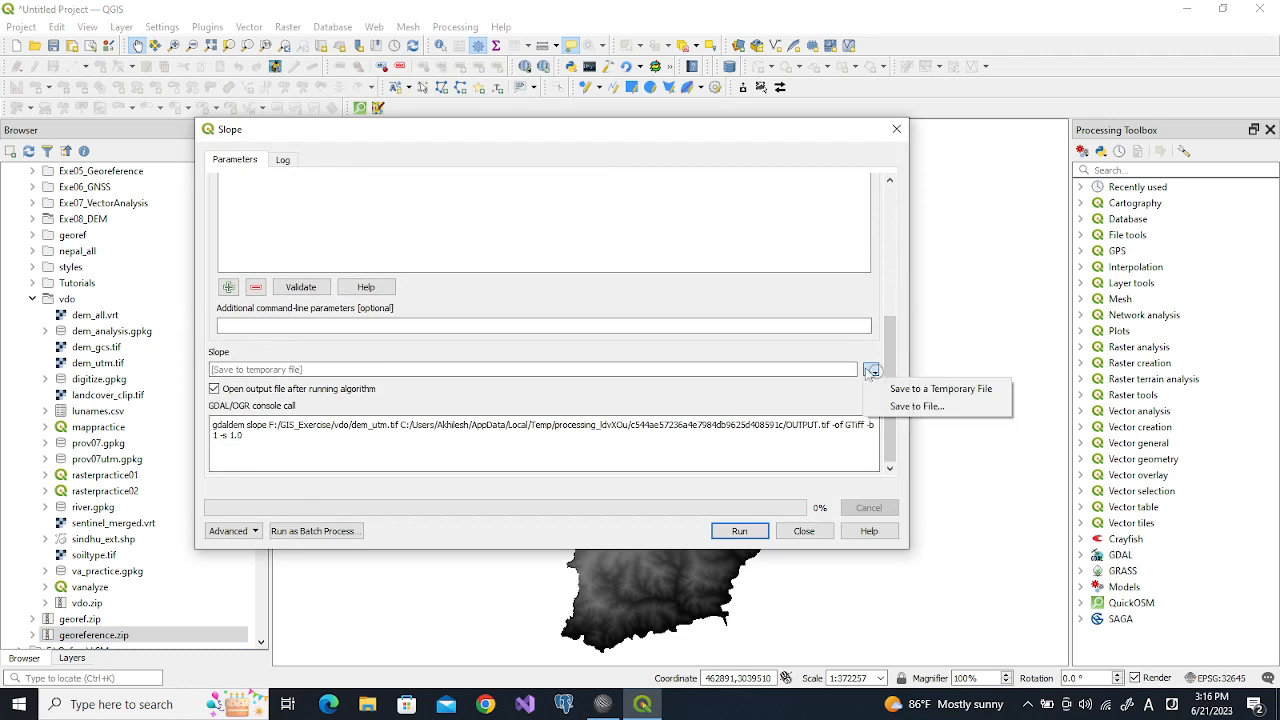
pyautogui.click(903, 409)
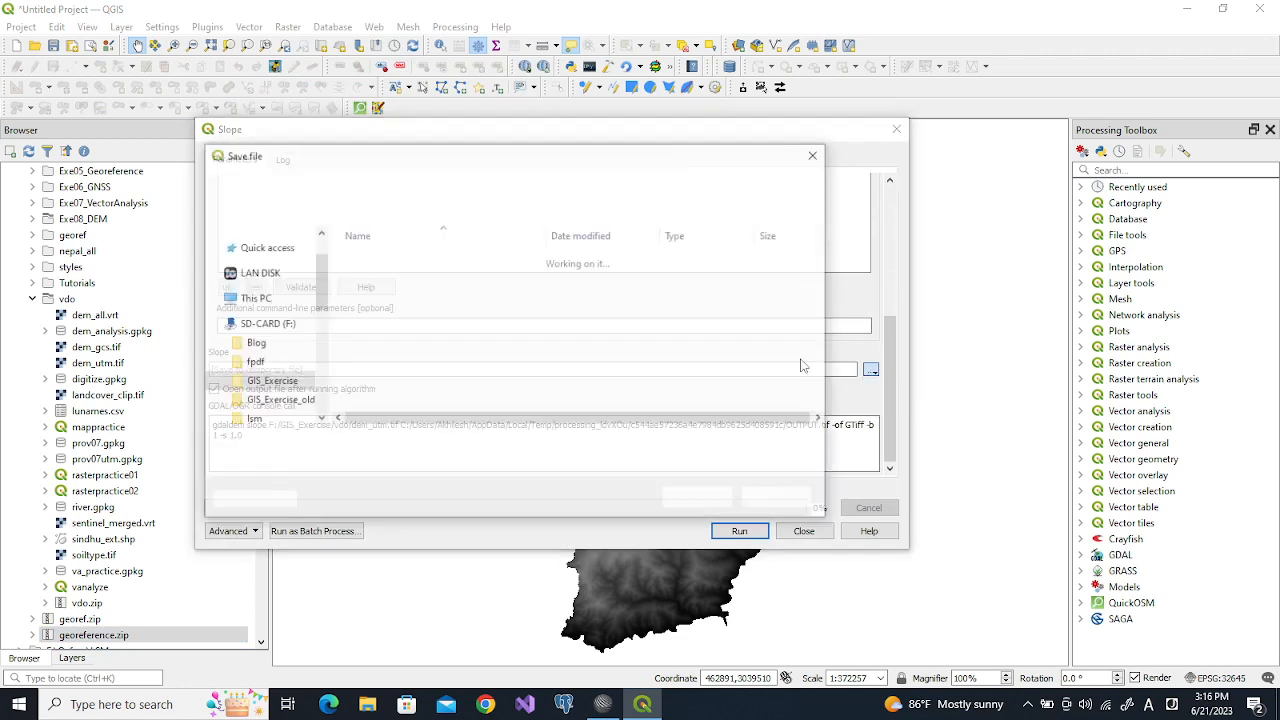
pyautogui.write('slope')
pyautogui.press('Return')
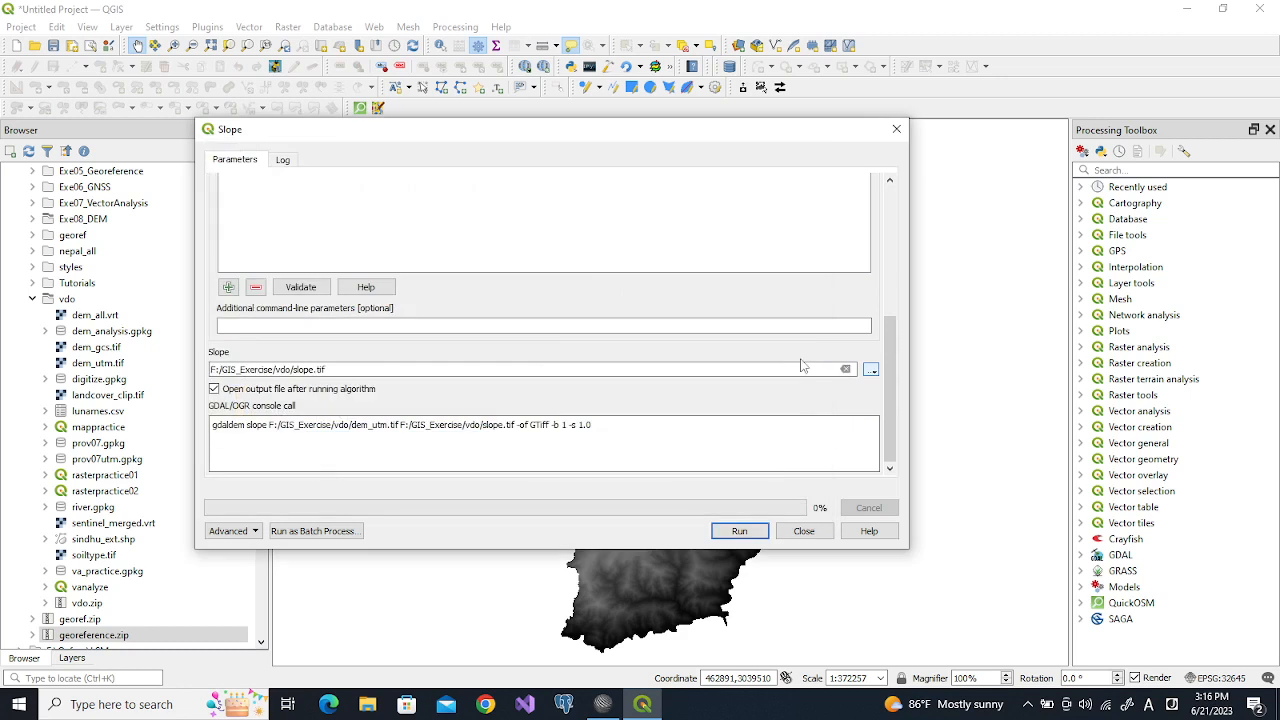
pyautogui.click(741, 531)
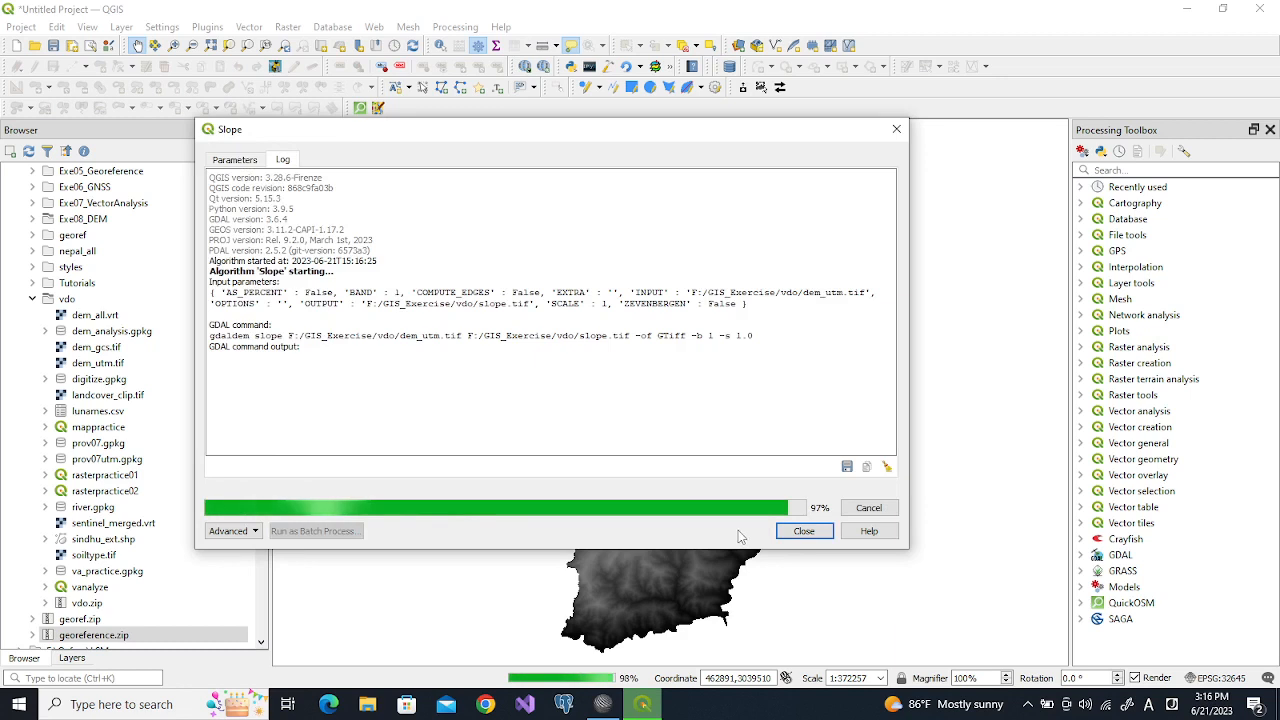
pyautogui.click(805, 531)
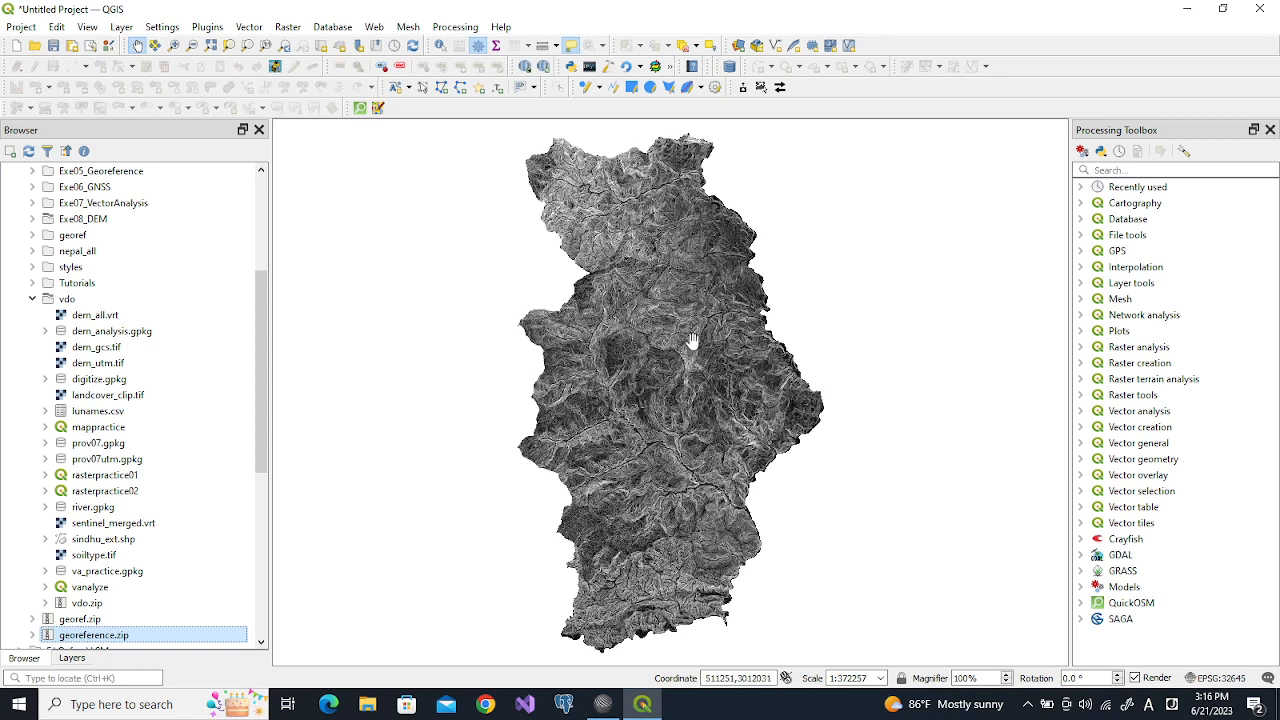
# Examine the slope raster from the northern to the southern end of the Bhojpur area
pyautogui.moveTo(680, 372); pyautogui.dragTo(660, 432)
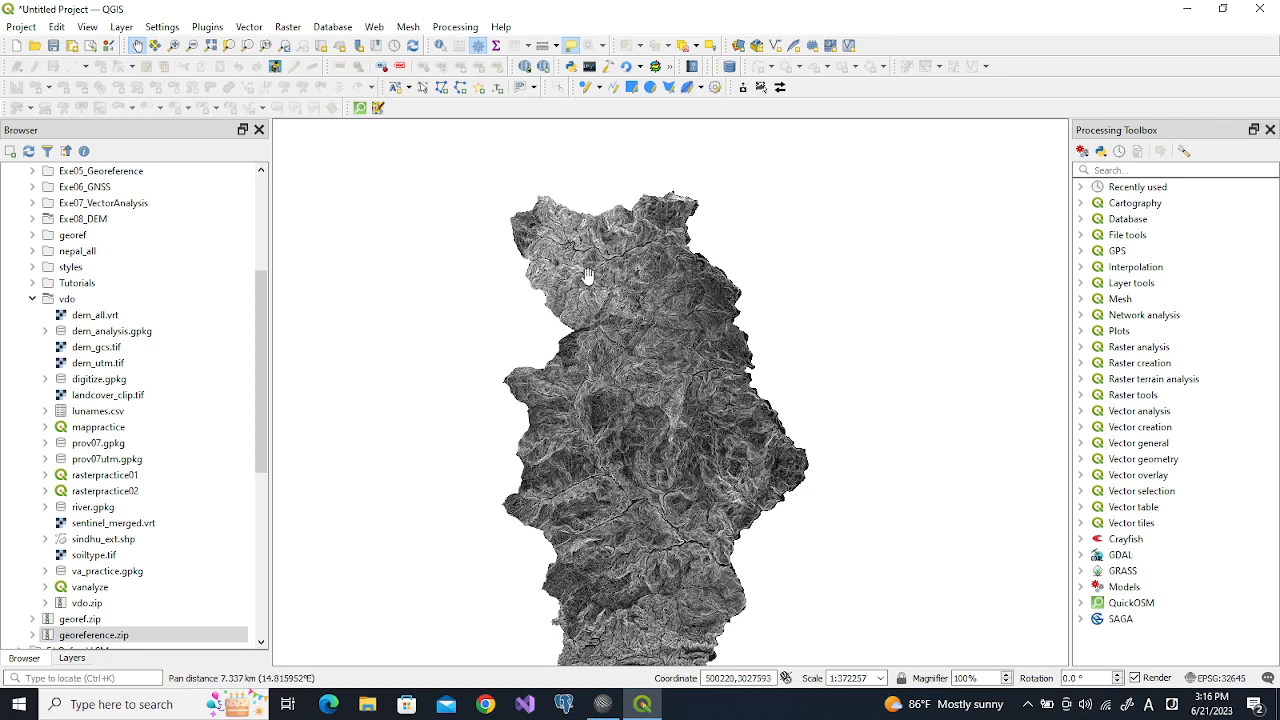
pyautogui.moveTo(596, 451); pyautogui.dragTo(608, 376)
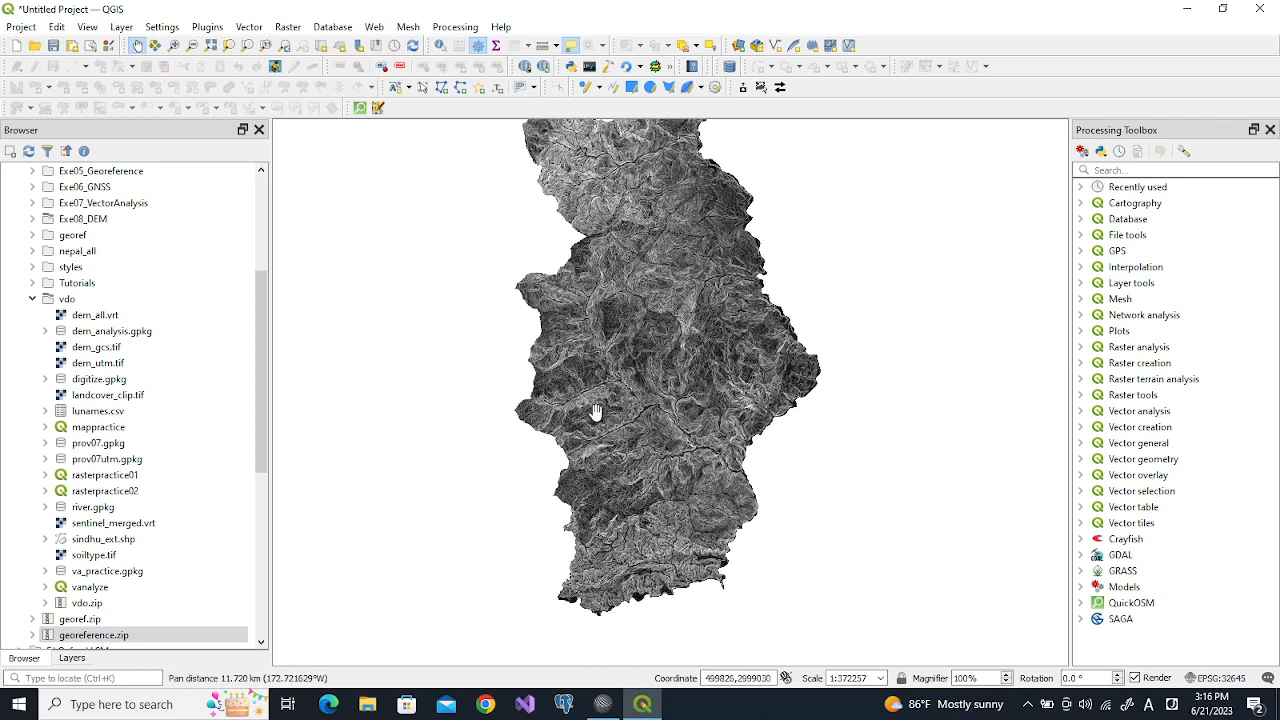
pyautogui.moveTo(683, 436); pyautogui.dragTo(688, 328)
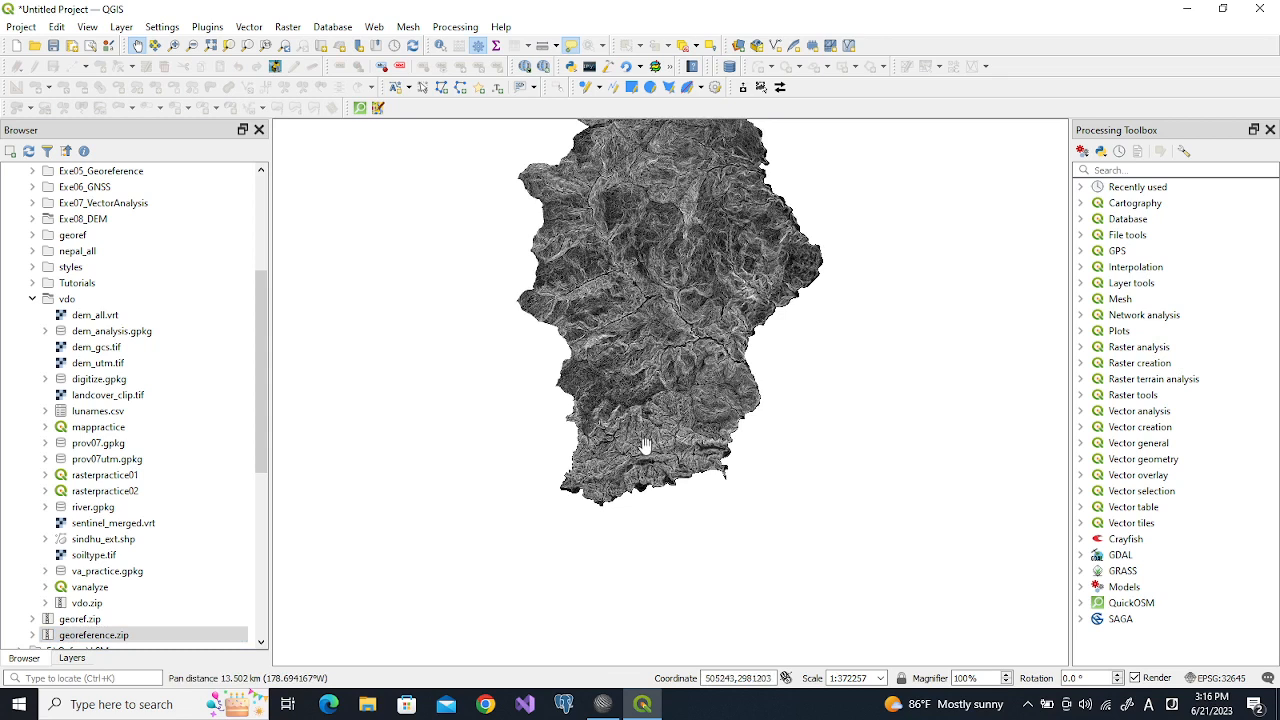
pyautogui.moveTo(645, 447); pyautogui.dragTo(648, 414)
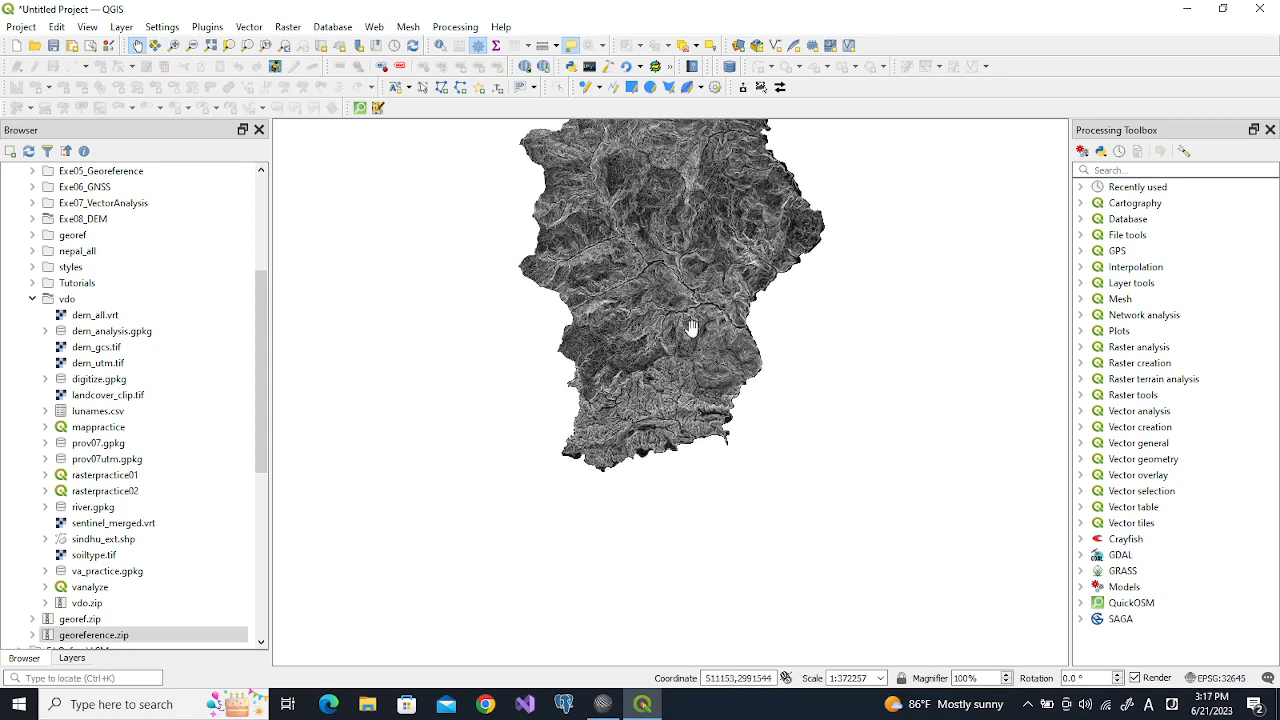
pyautogui.moveTo(689, 349); pyautogui.dragTo(635, 481)
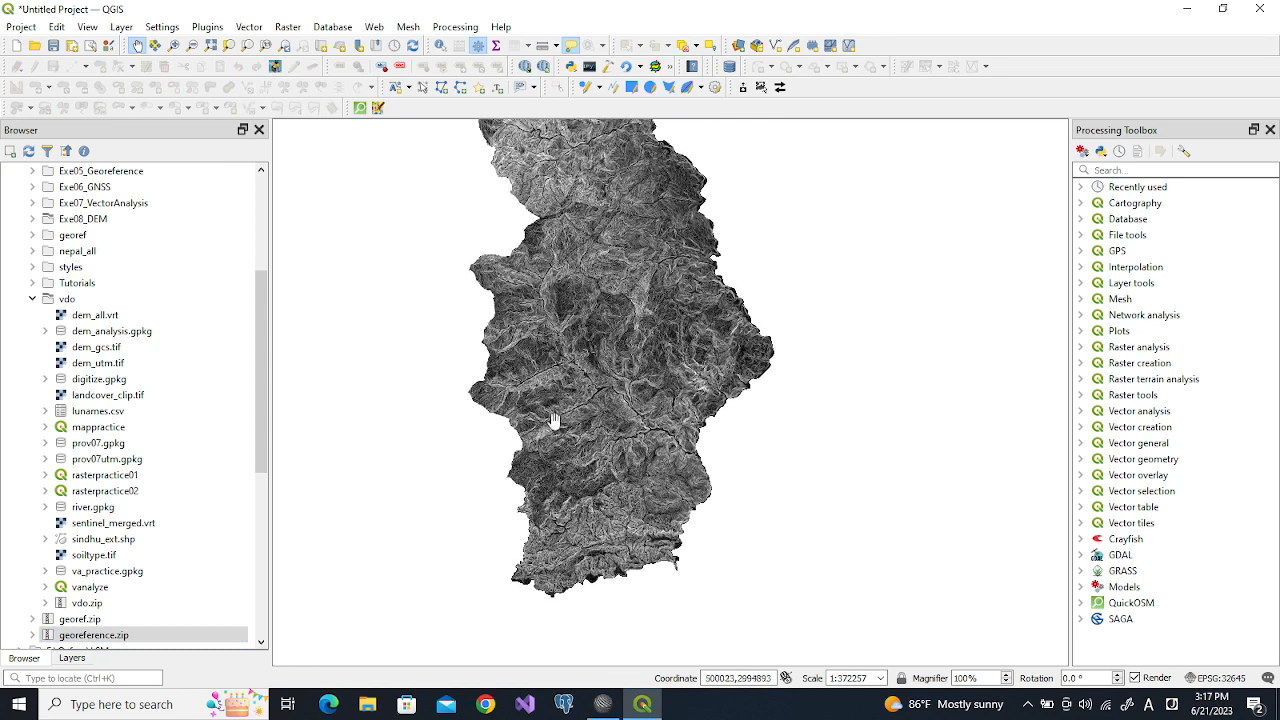
# Run the Aspect analysis on dem_utm with the output saved as aspect in the GIS_Exercise/vdo folder, and close the tool
pyautogui.click(72, 658)
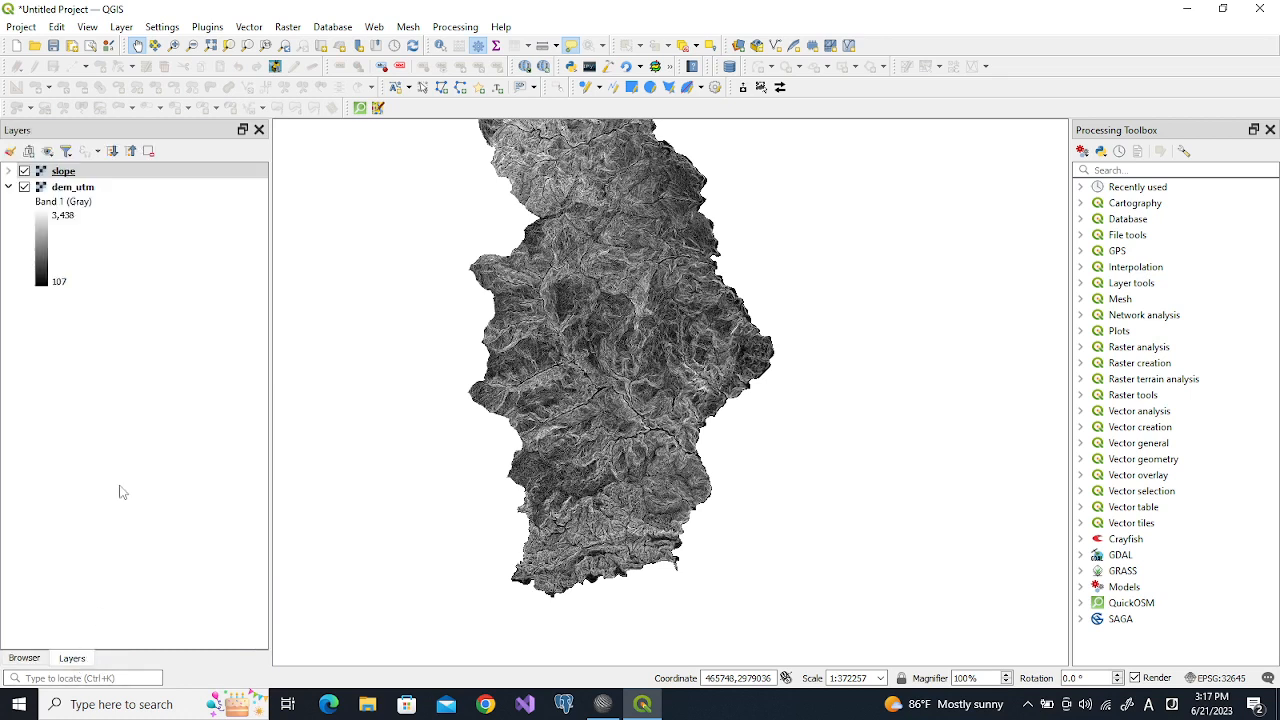
pyautogui.click(90, 190)
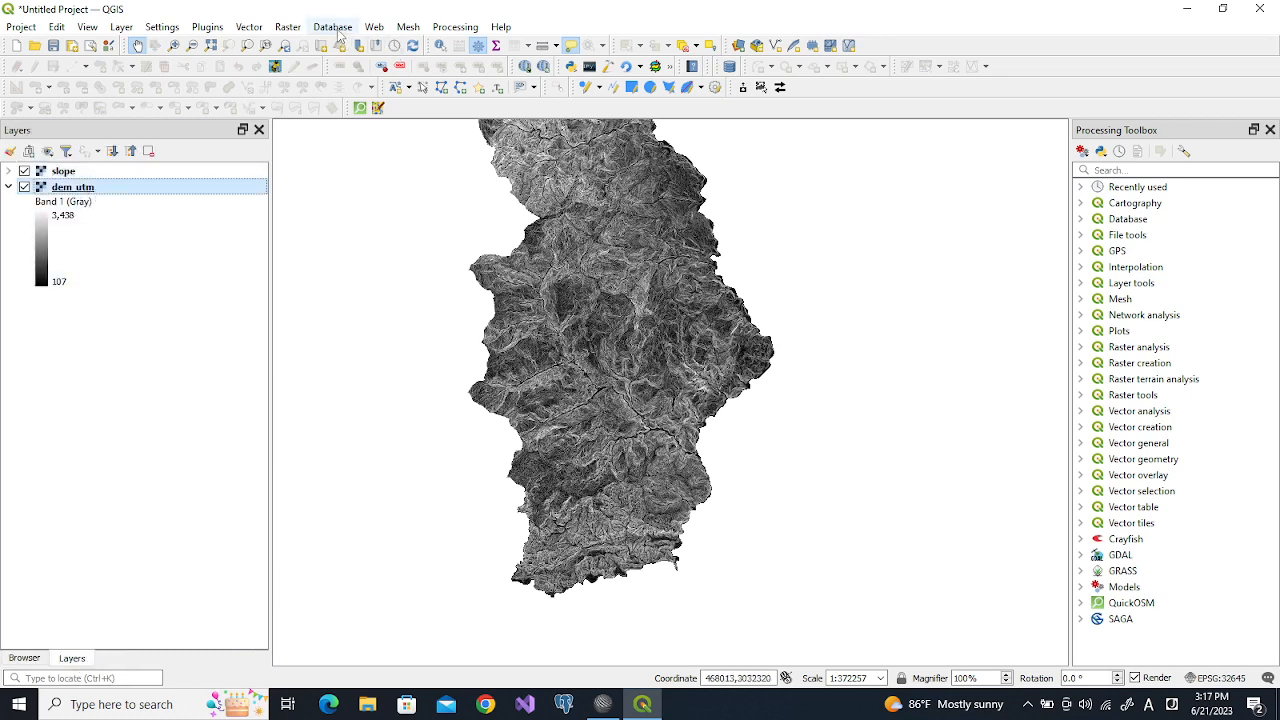
pyautogui.click(285, 28)
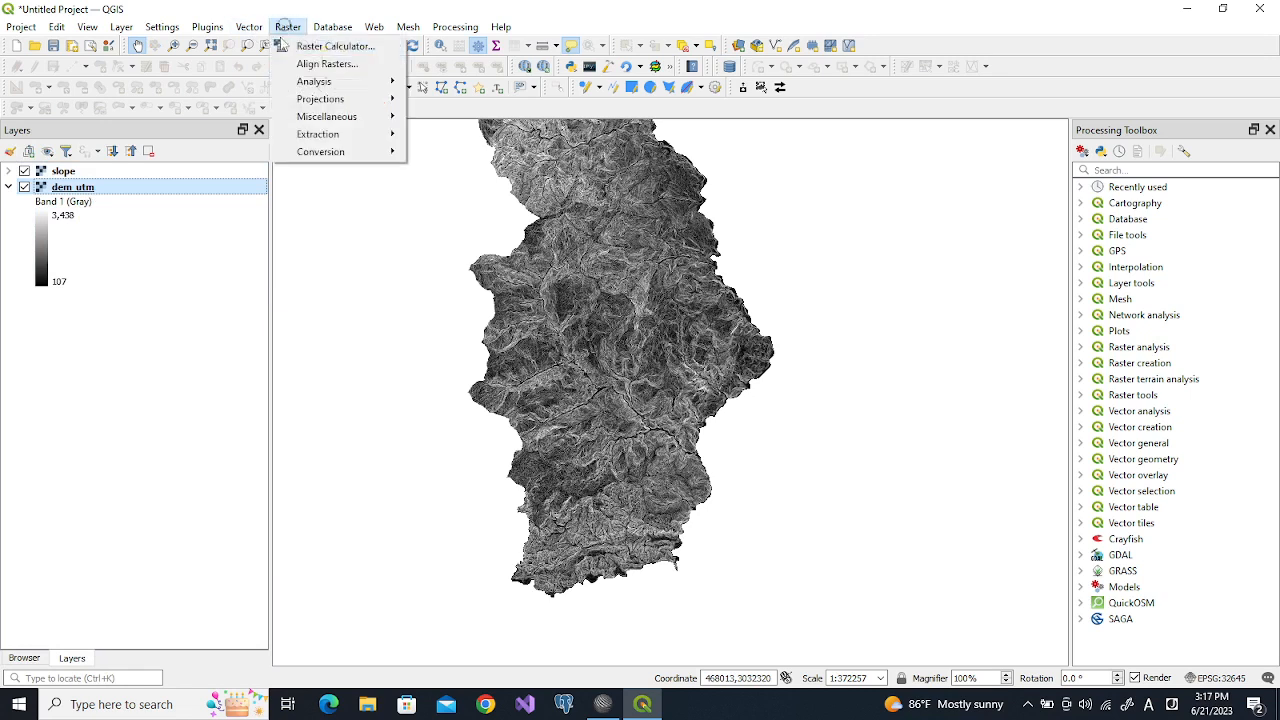
pyautogui.moveTo(385, 82)
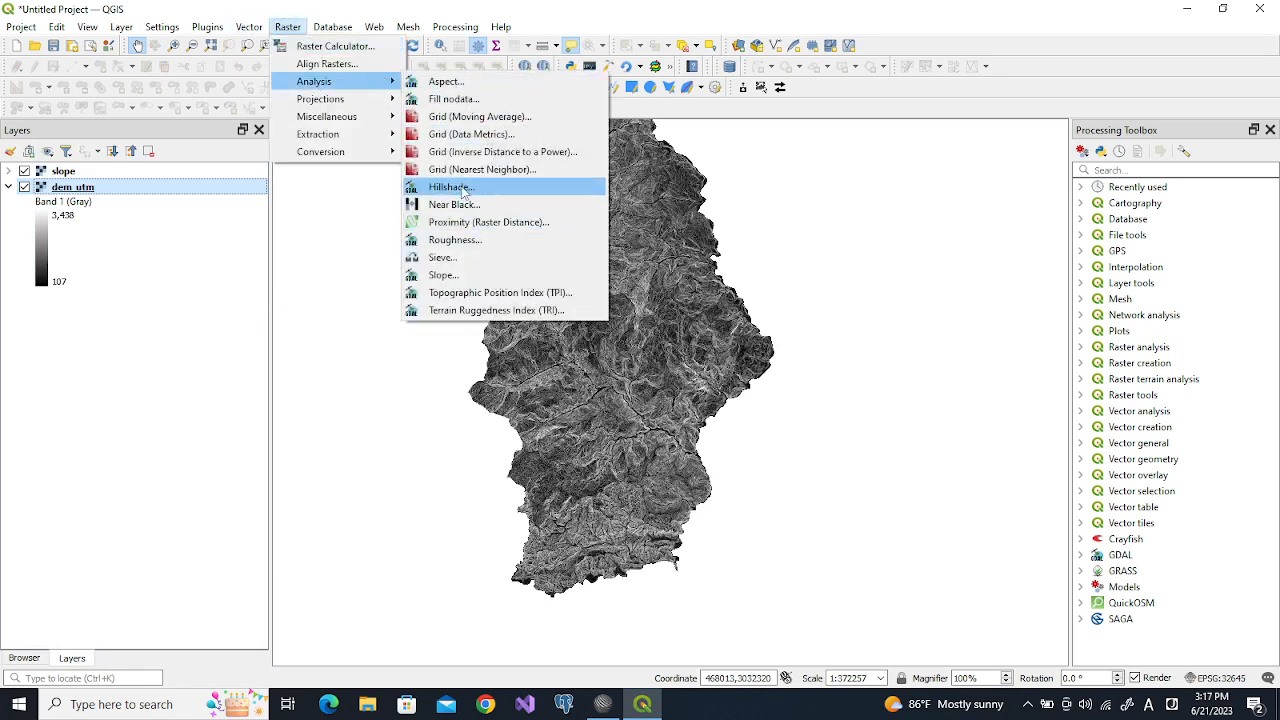
pyautogui.click(445, 82)
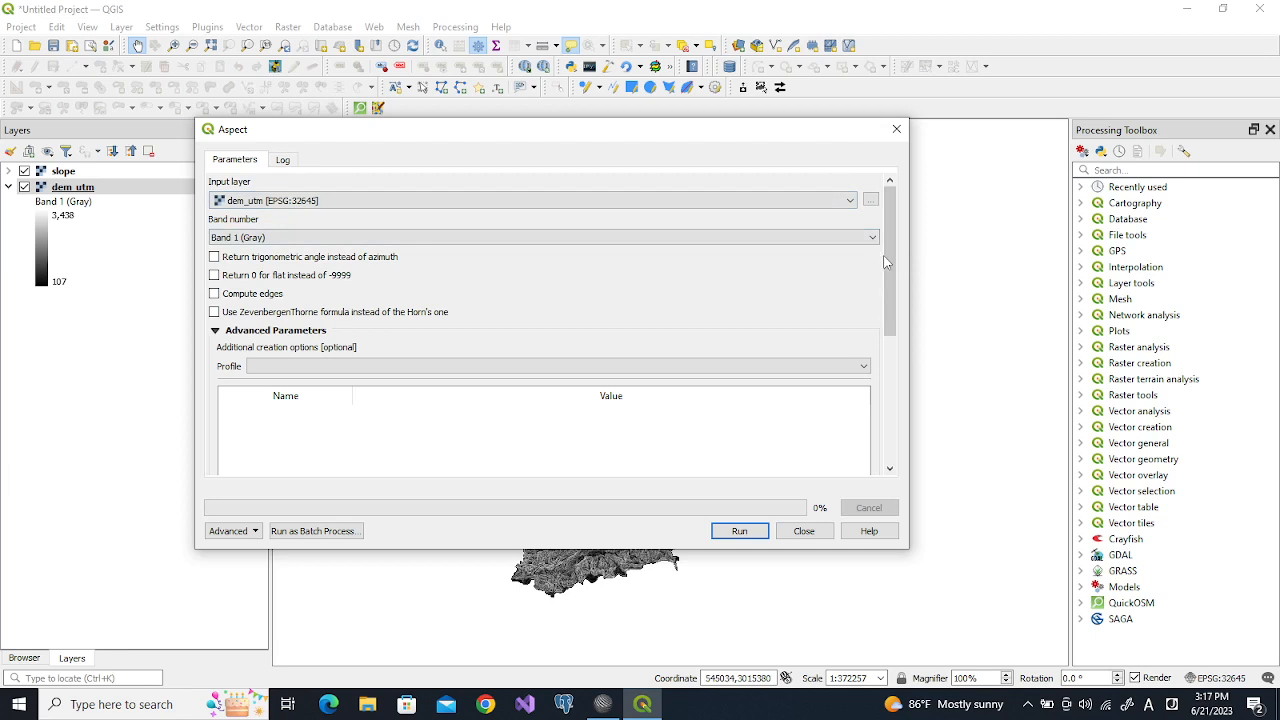
pyautogui.moveTo(891, 265); pyautogui.dragTo(889, 410)
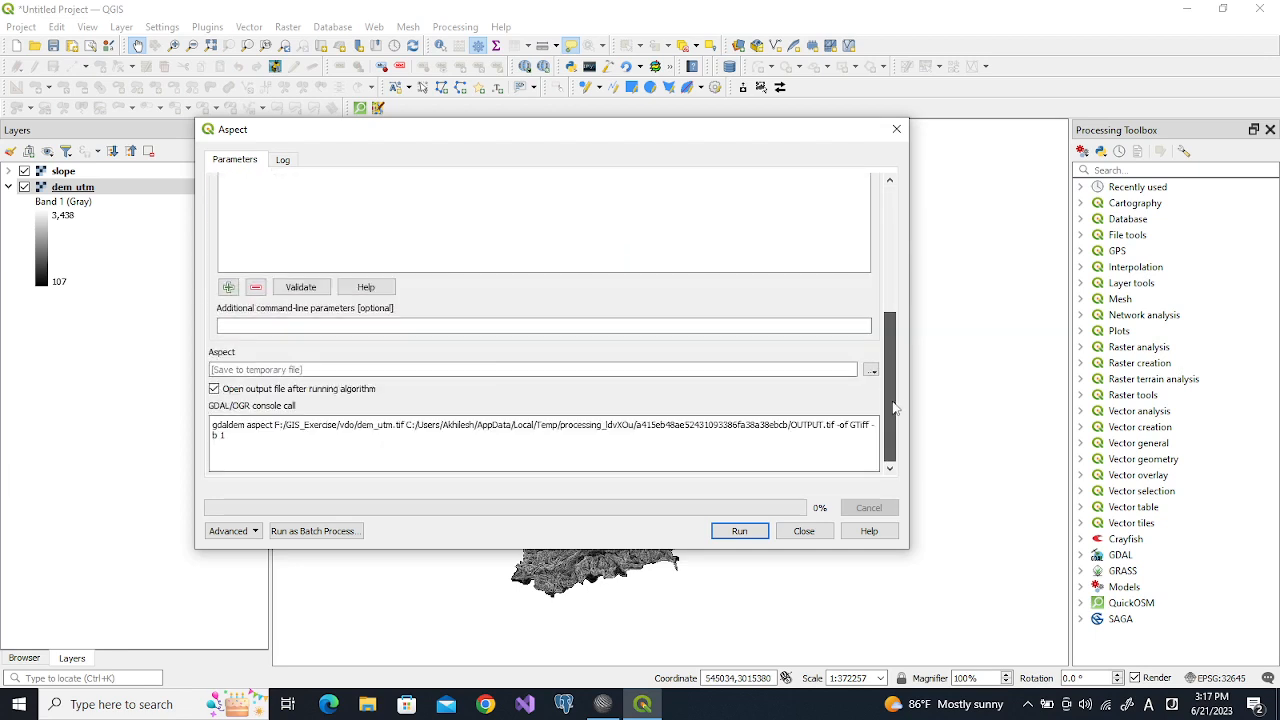
pyautogui.click(872, 369)
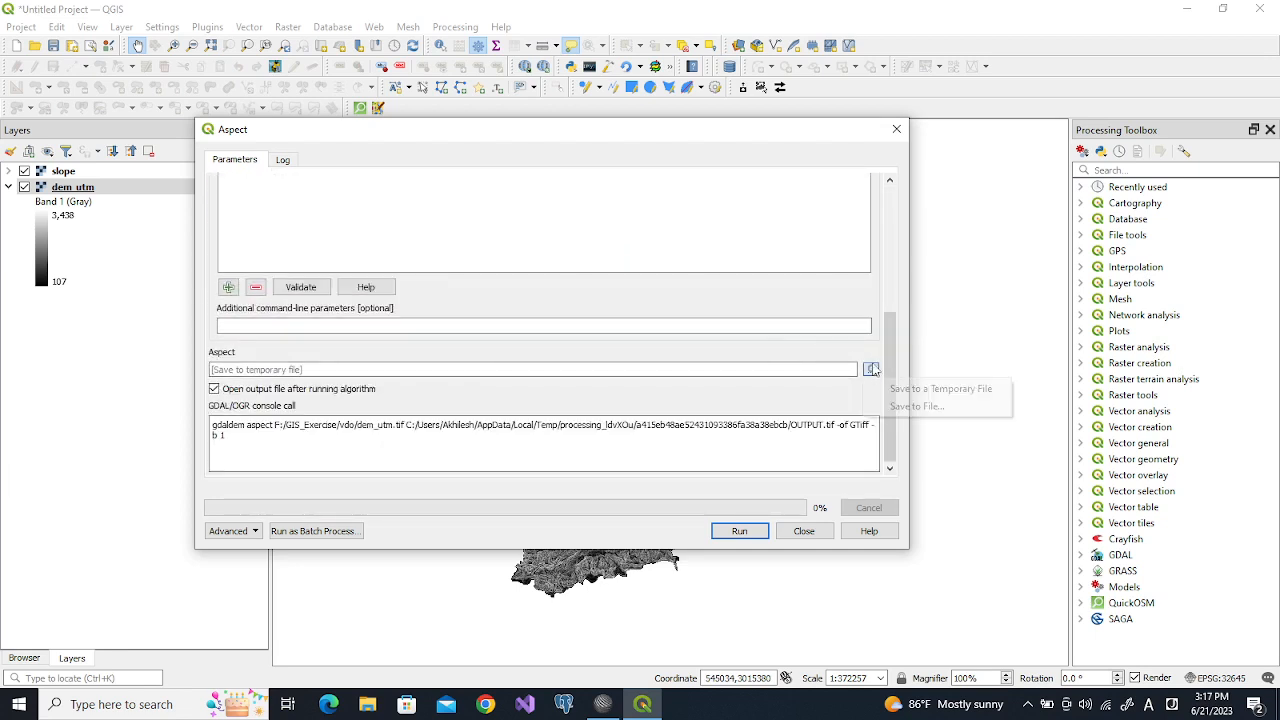
pyautogui.click(905, 408)
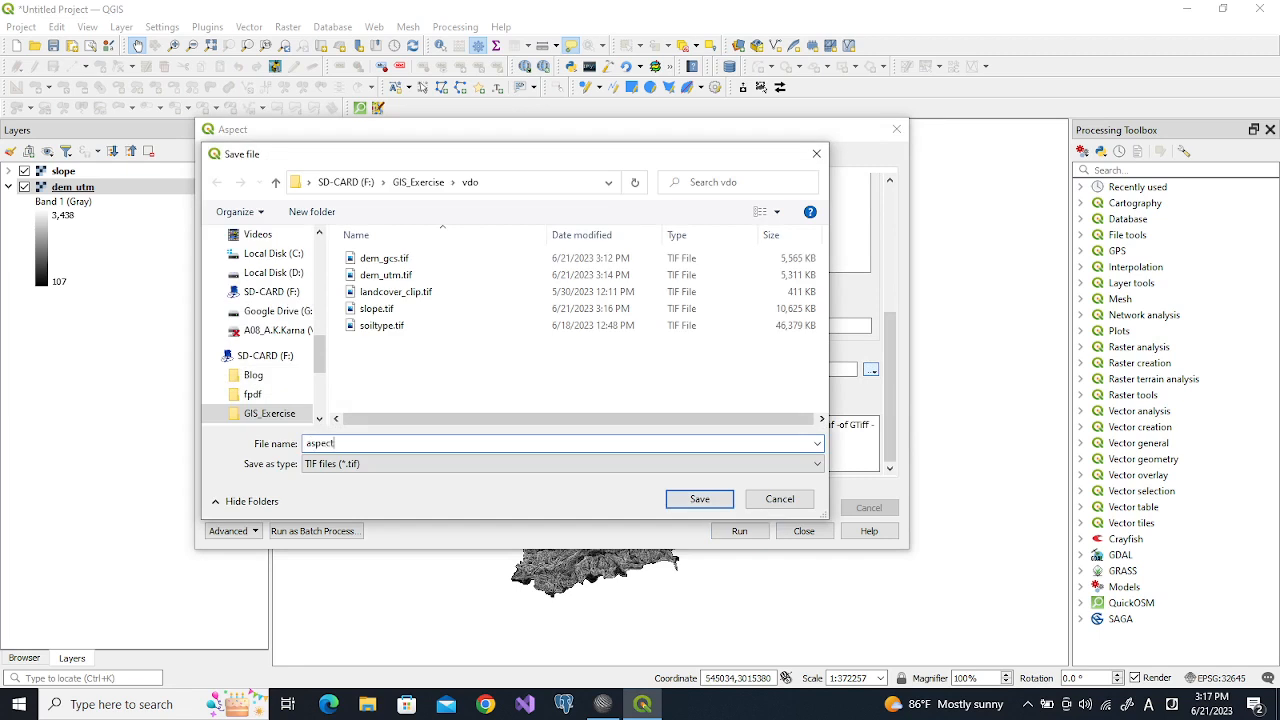
pyautogui.write('aspect')
pyautogui.press('Return')
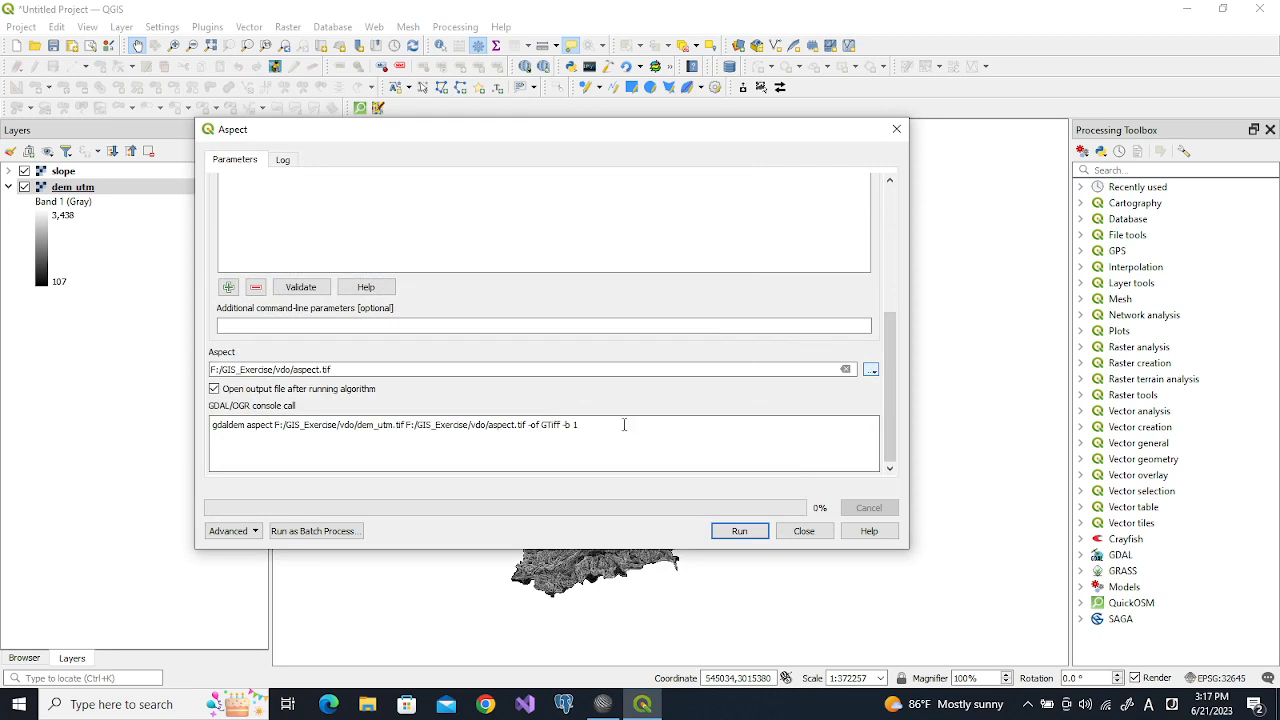
pyautogui.click(738, 531)
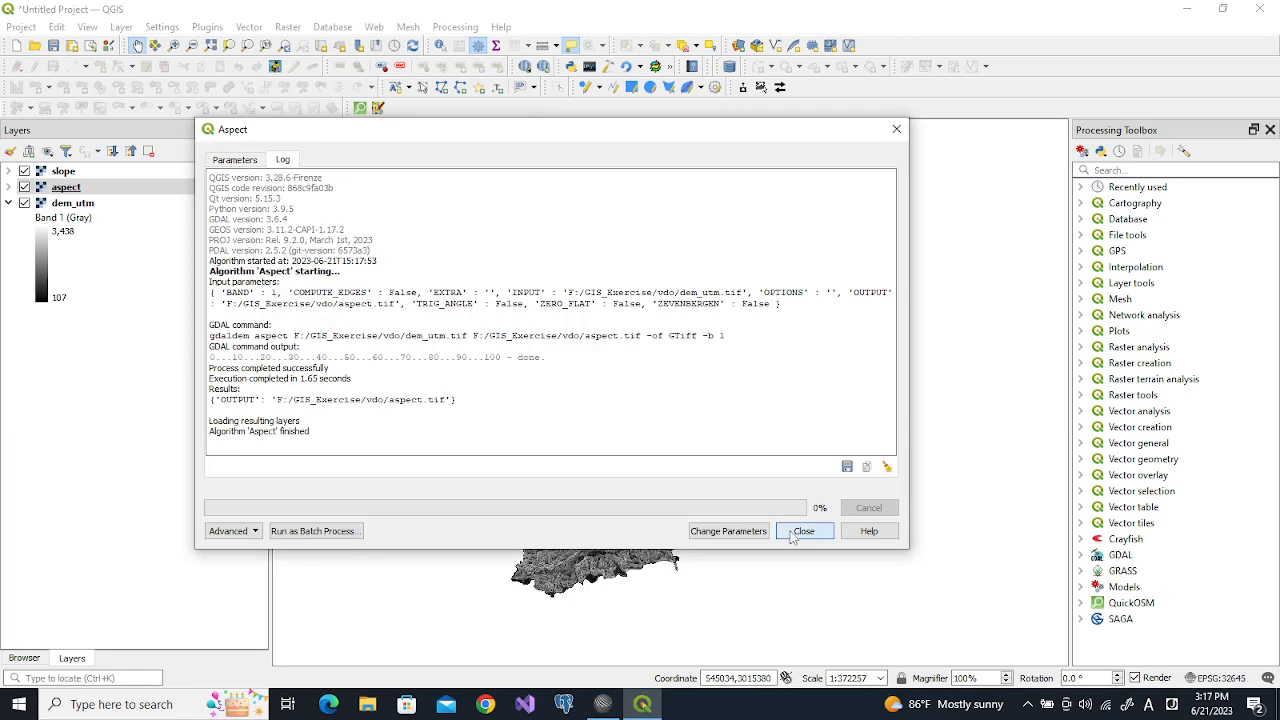
pyautogui.click(795, 533)
# Move the slope layer below the aspect layer and hide slope on the map
pyautogui.moveTo(86, 170); pyautogui.dragTo(86, 196)
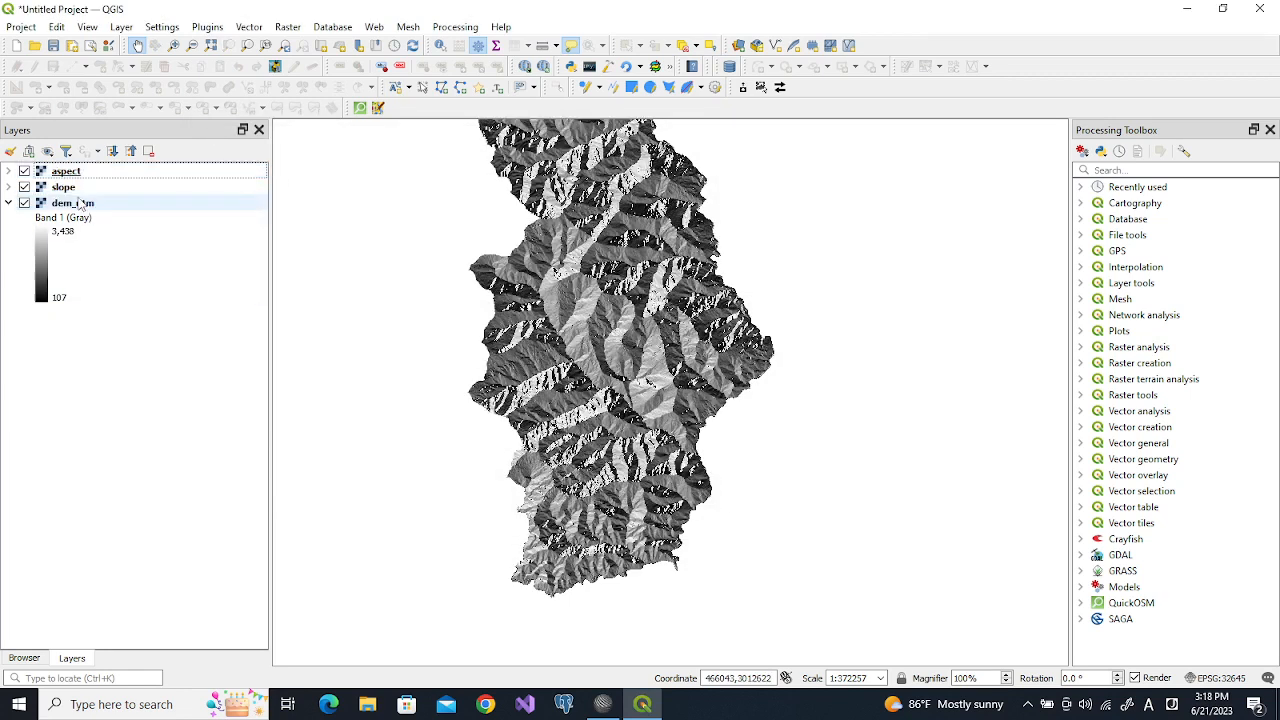
pyautogui.moveTo(546, 228); pyautogui.dragTo(574, 282)
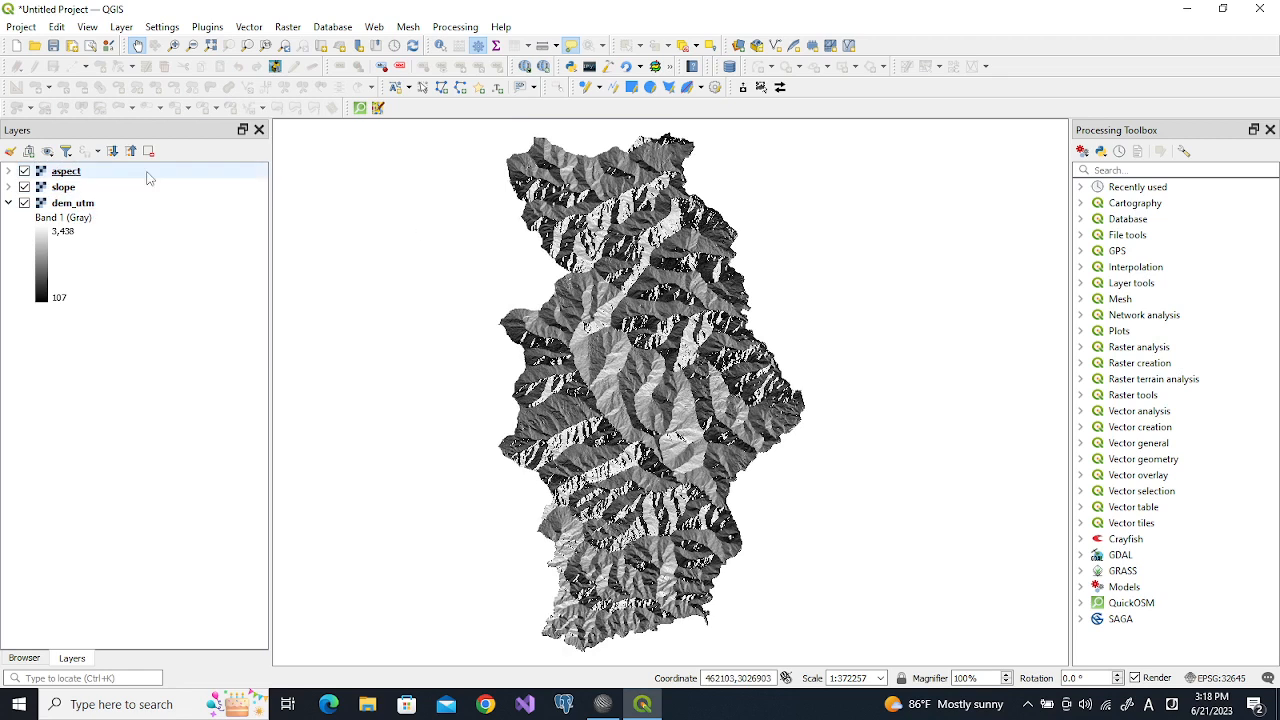
pyautogui.click(24, 187)
# Set the aspect layer's global opacity to 50% in its layer properties and apply the change
pyautogui.click(128, 174)
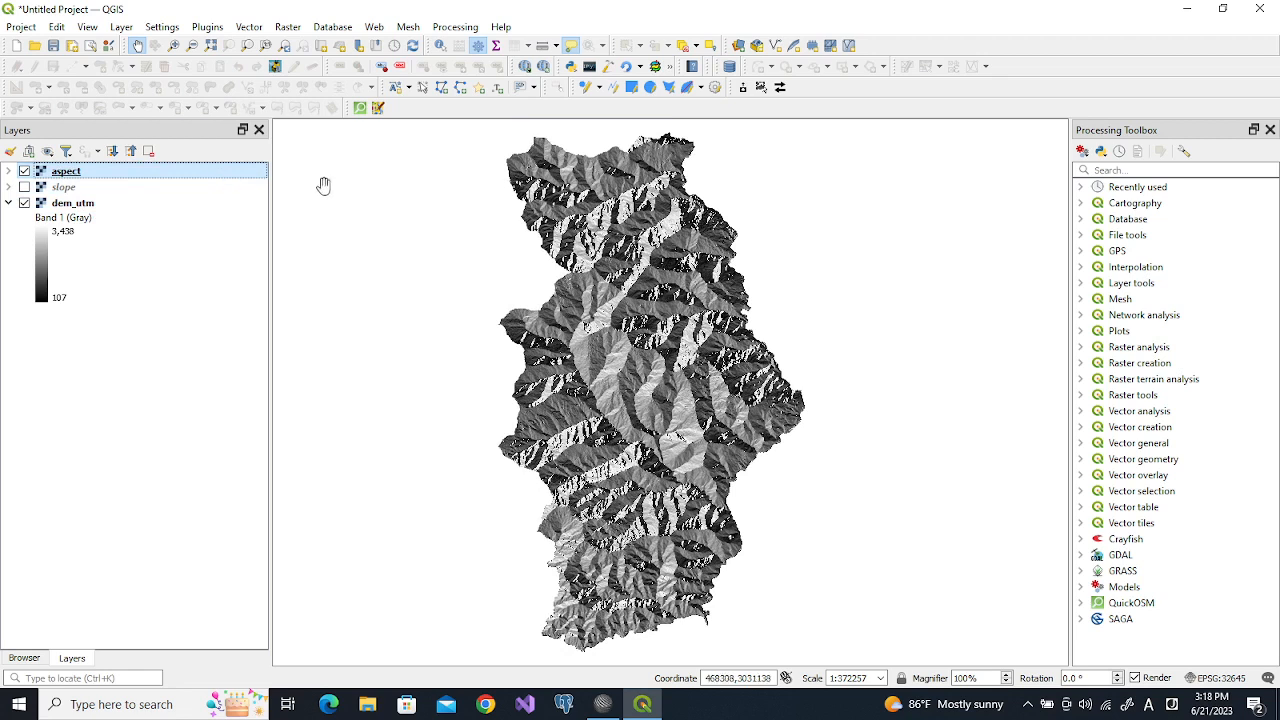
pyautogui.rightClick(211, 177)
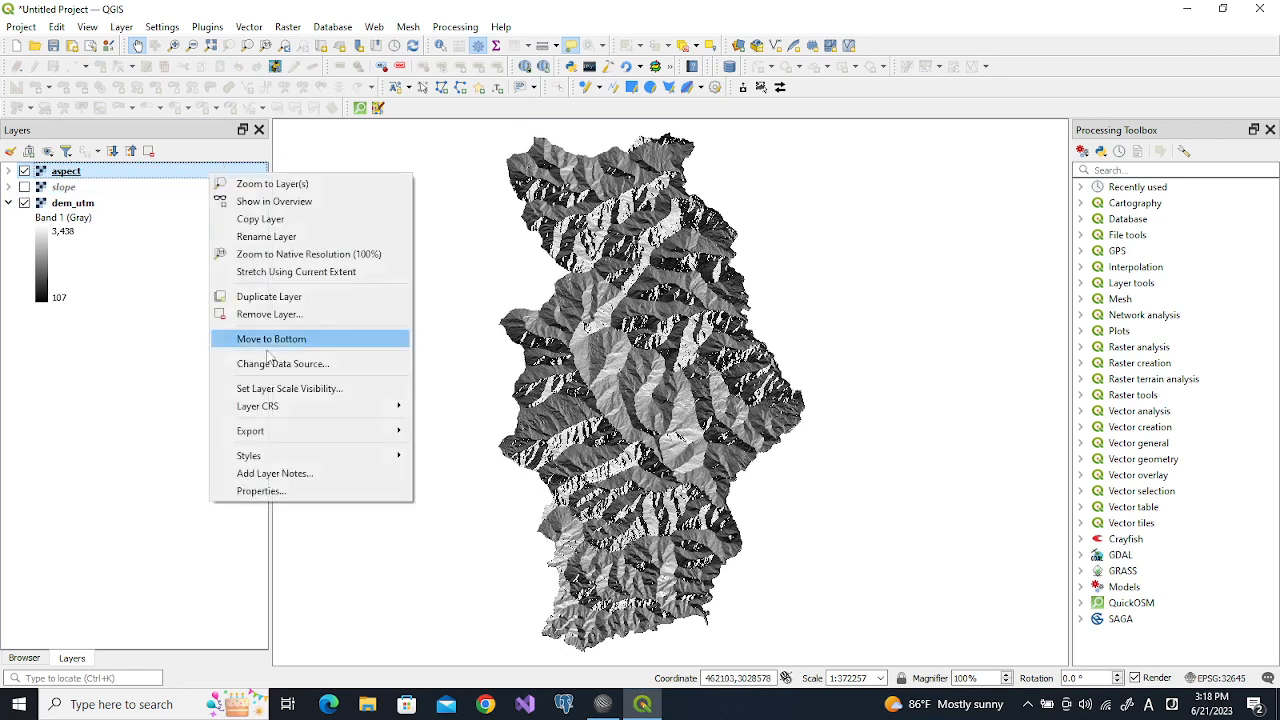
pyautogui.click(272, 492)
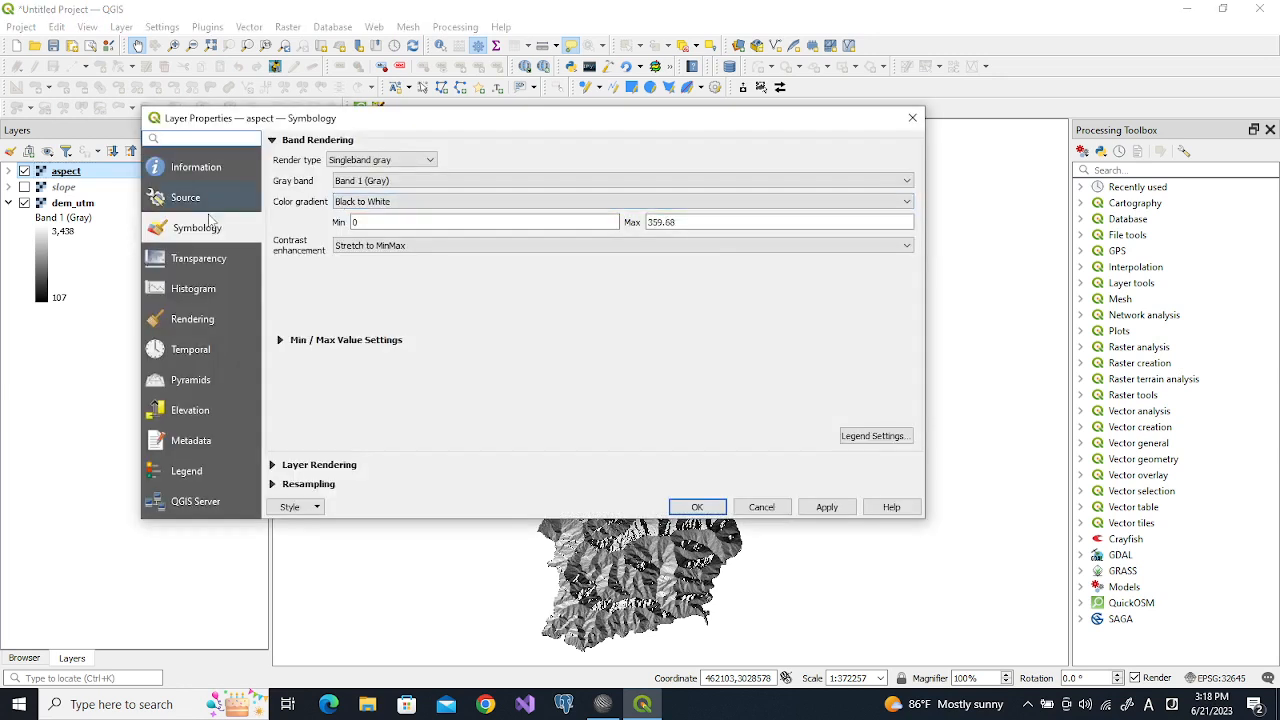
pyautogui.click(396, 163)
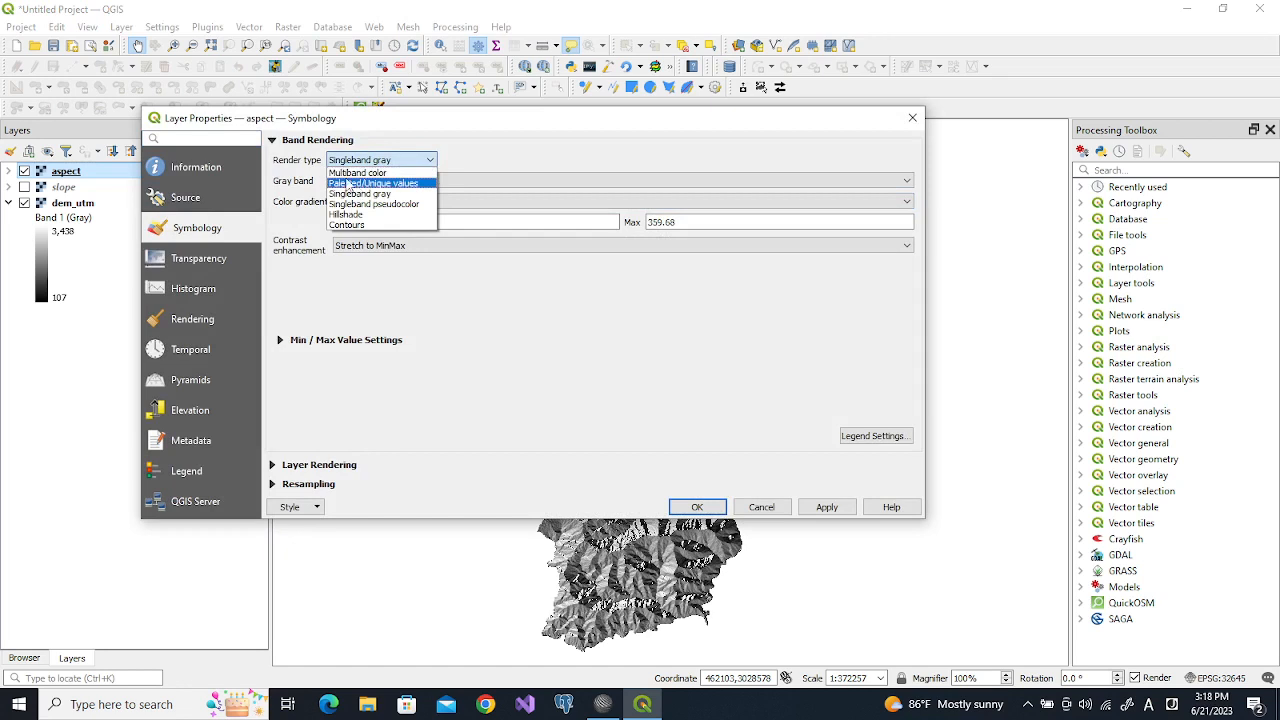
pyautogui.click(379, 141)
pyautogui.click(203, 259)
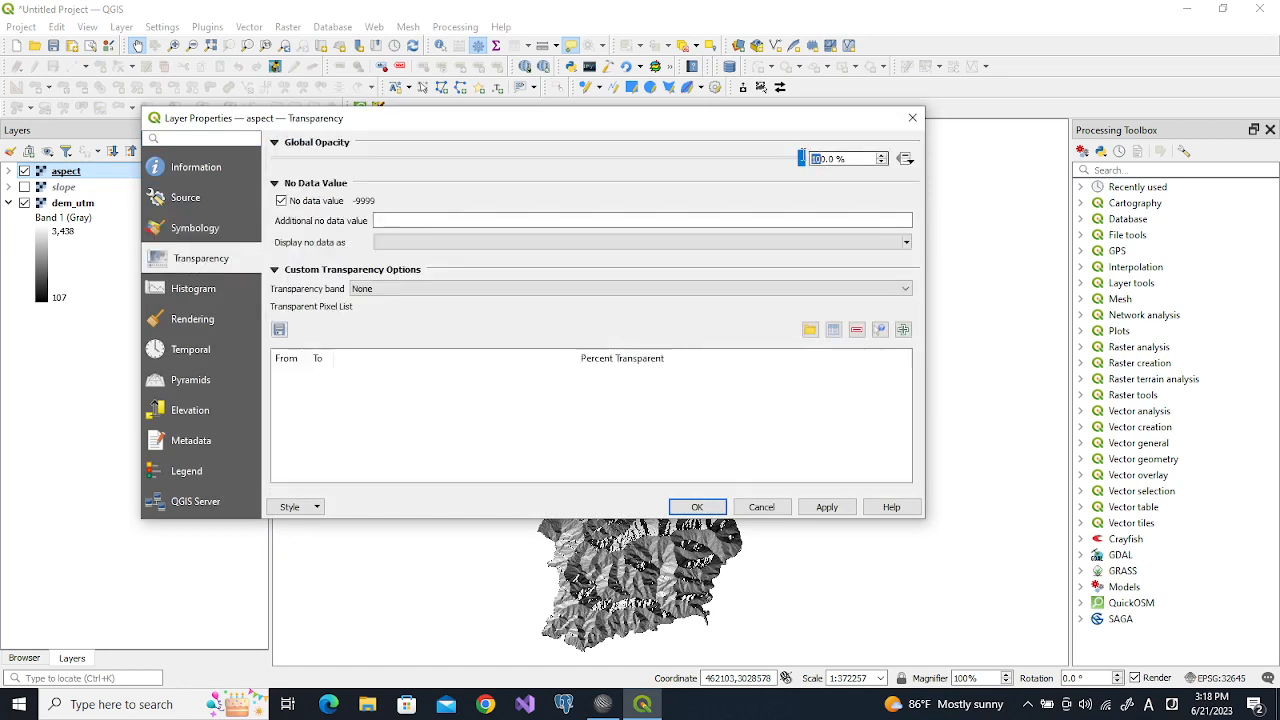
pyautogui.write('5')
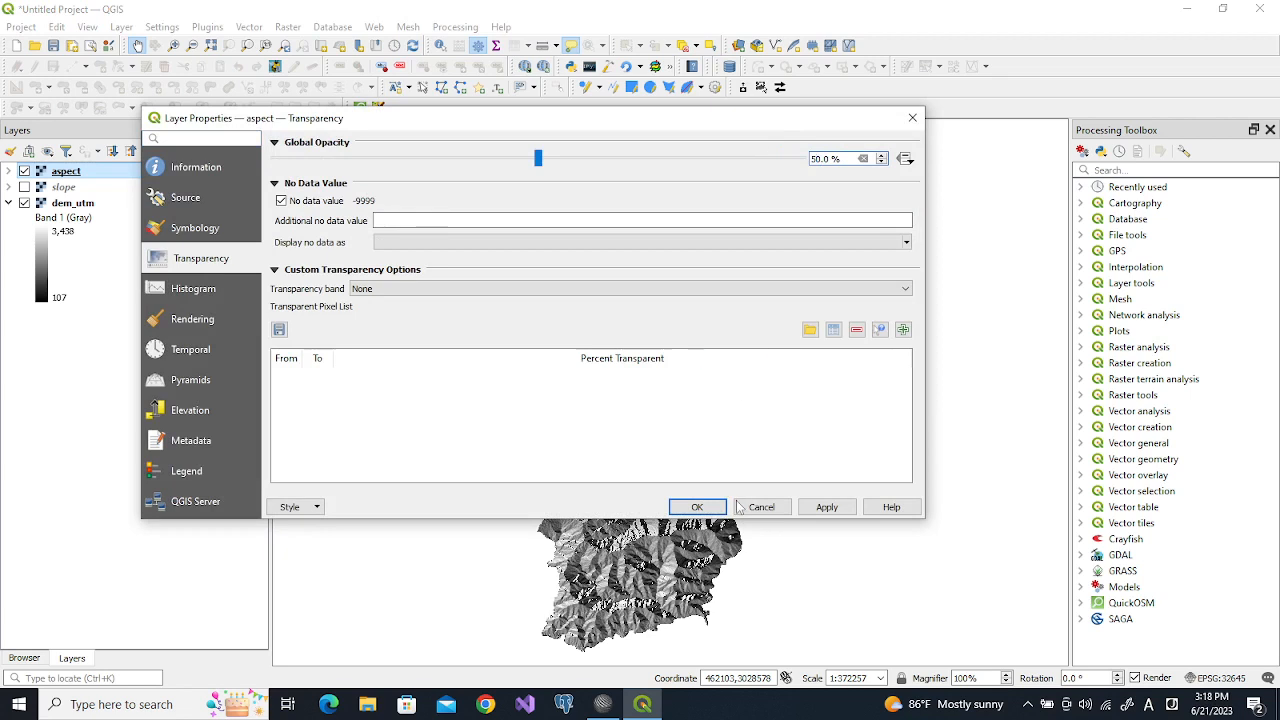
pyautogui.click(705, 505)
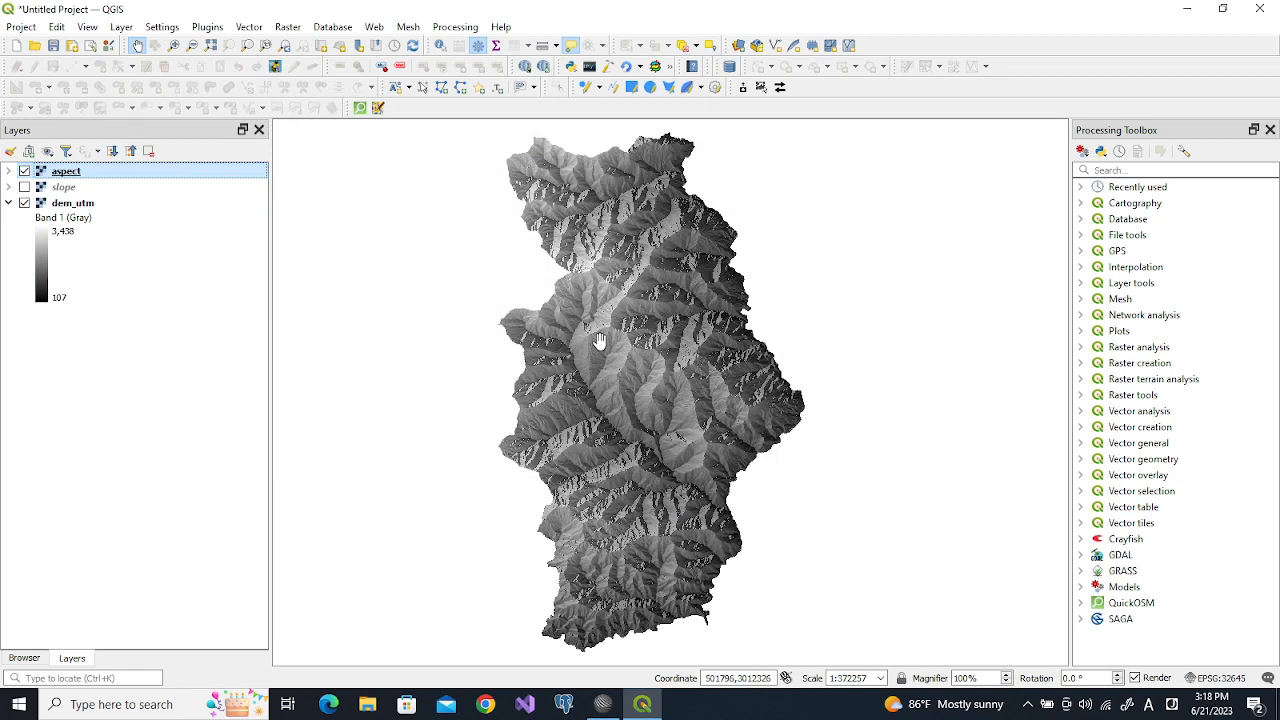
# Set the render type of the dem_utm layer's symbology to Singleband pseudocolor
pyautogui.click(98, 206)
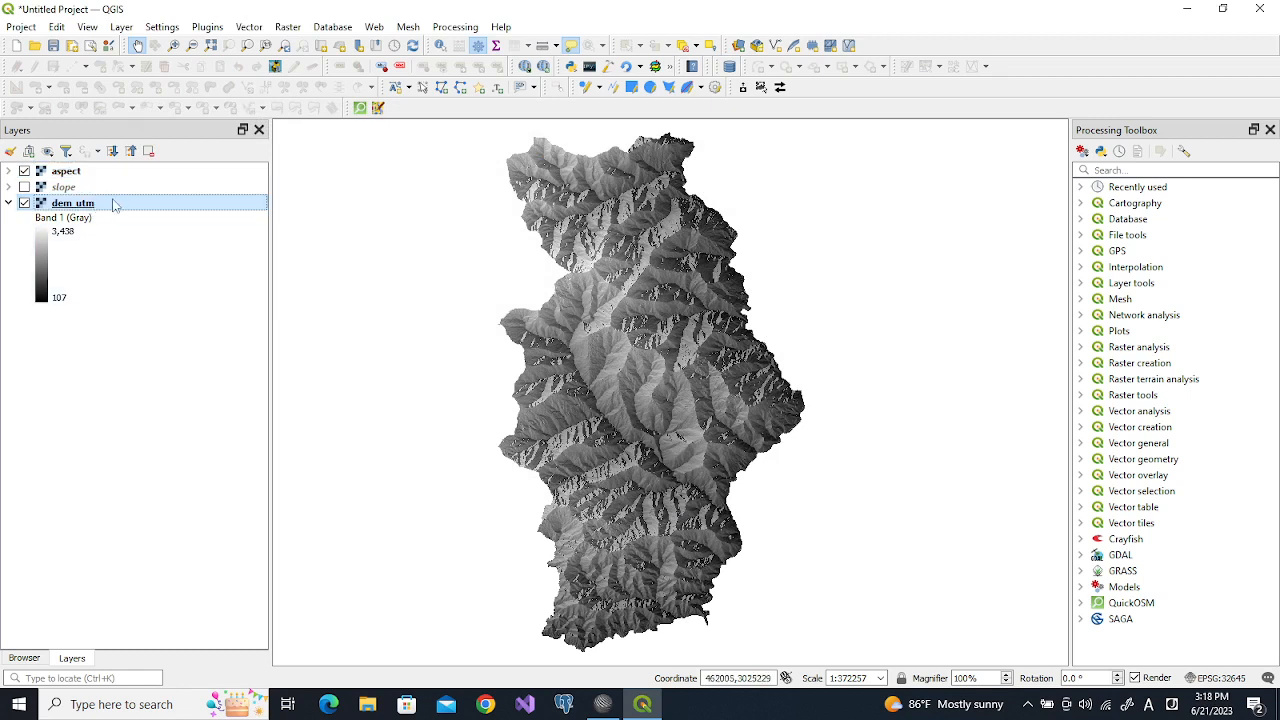
pyautogui.rightClick(116, 207)
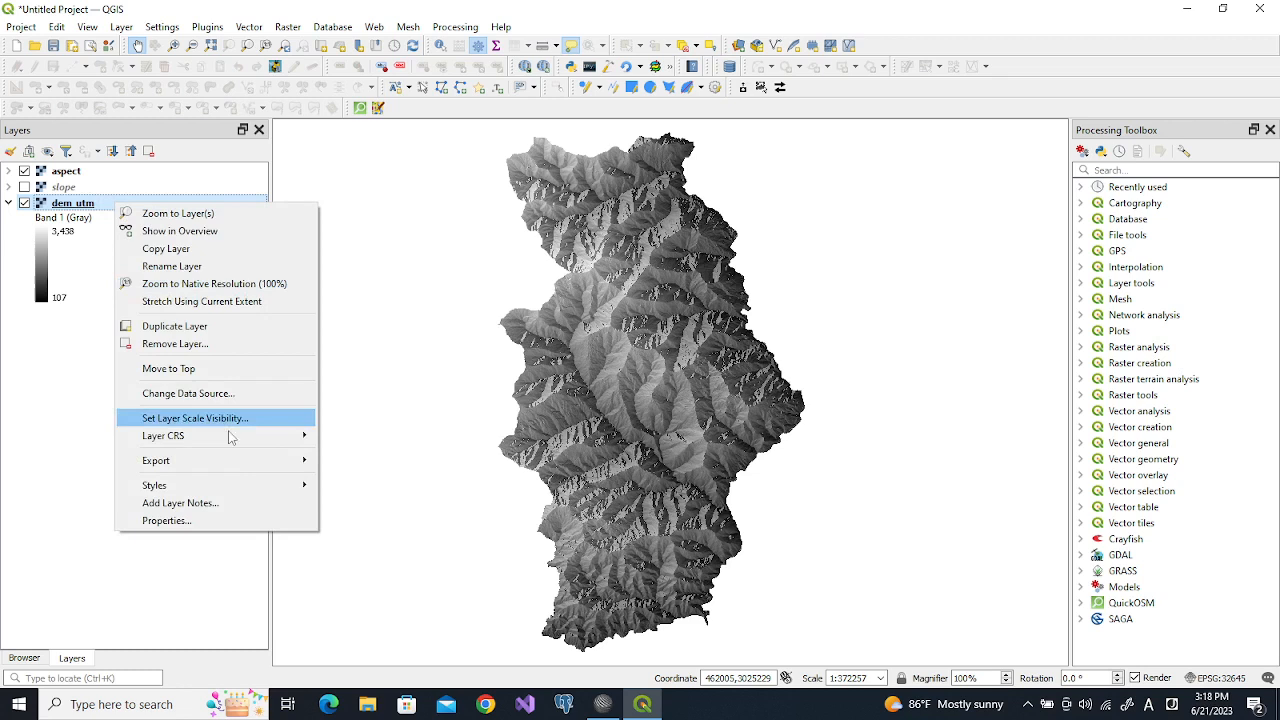
pyautogui.moveTo(240, 485)
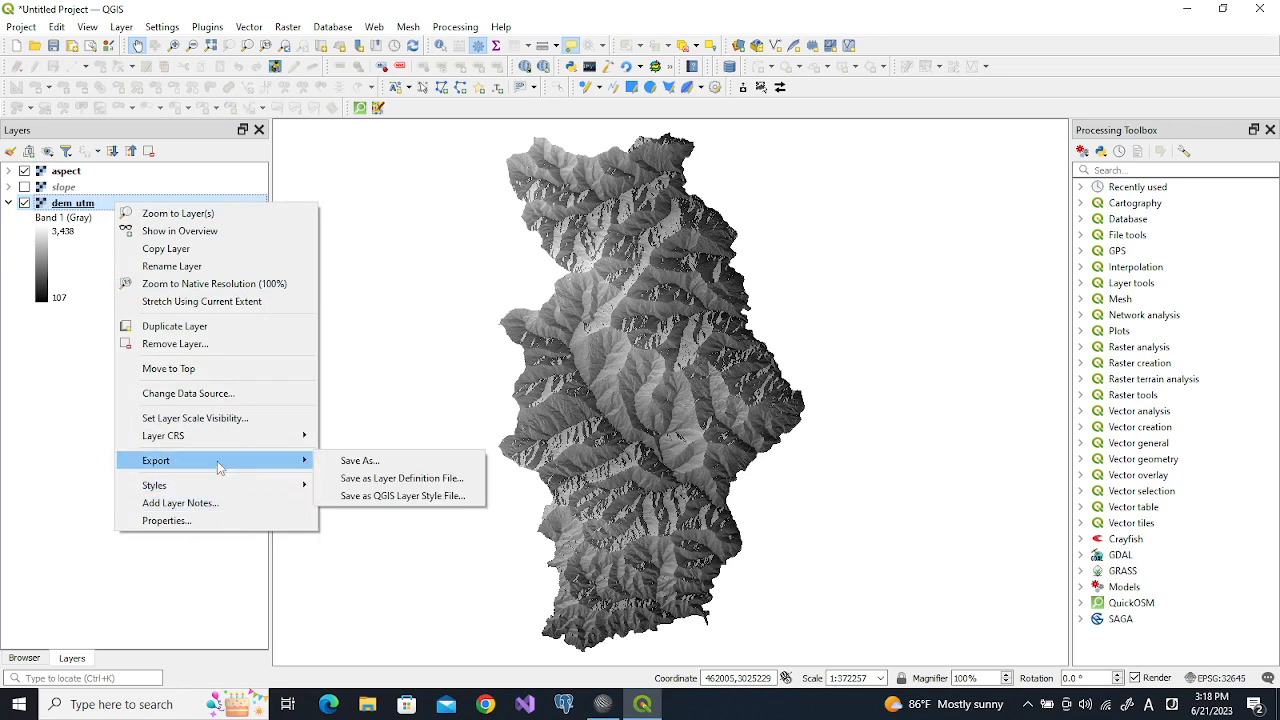
pyautogui.click(207, 522)
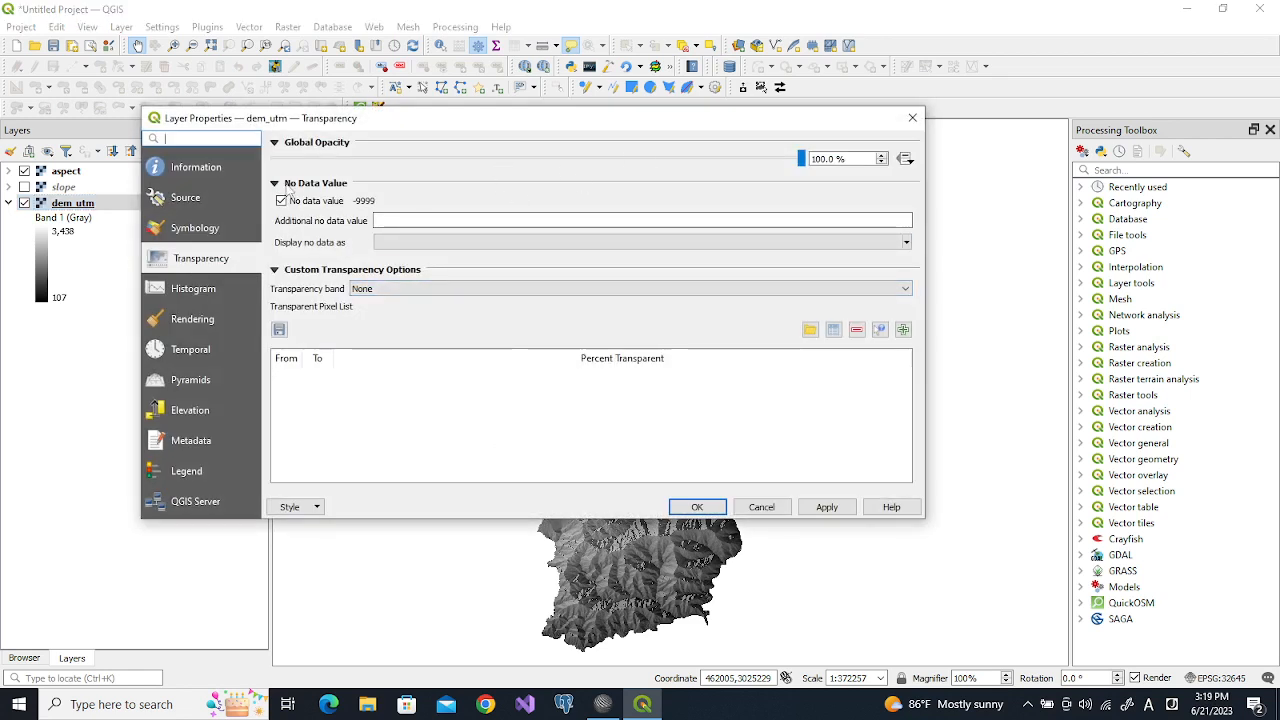
pyautogui.click(204, 229)
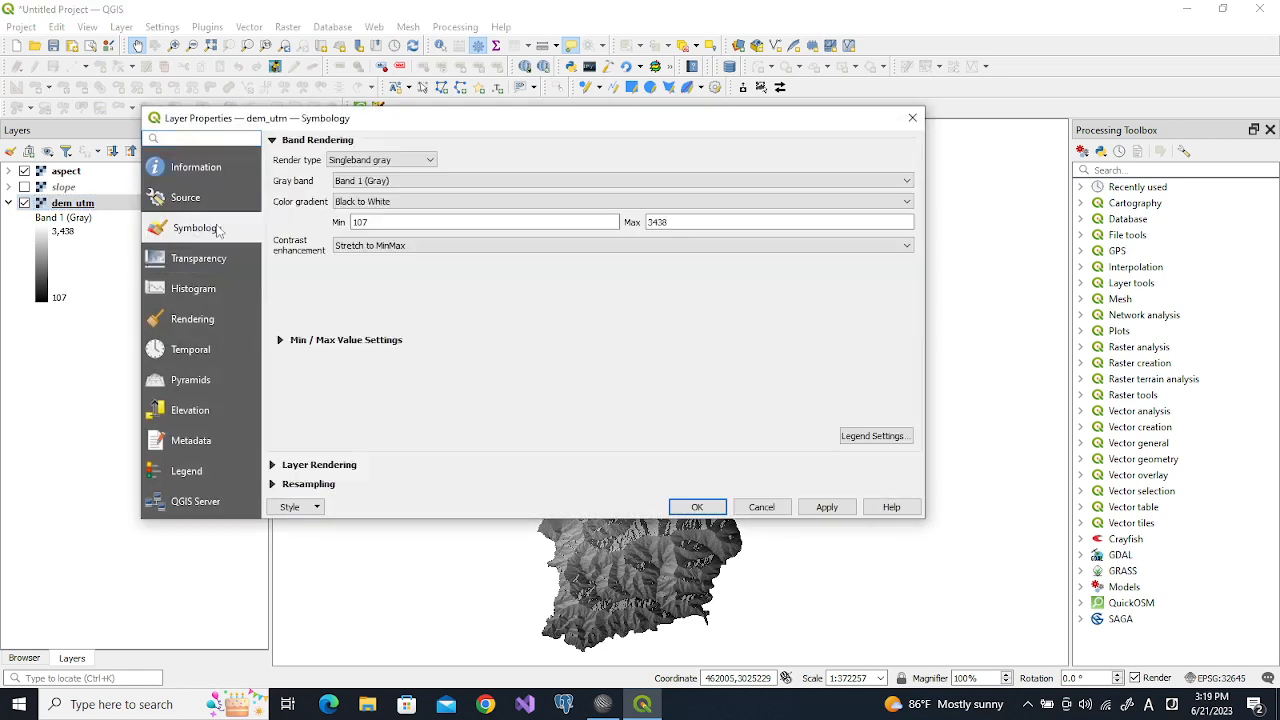
pyautogui.click(422, 164)
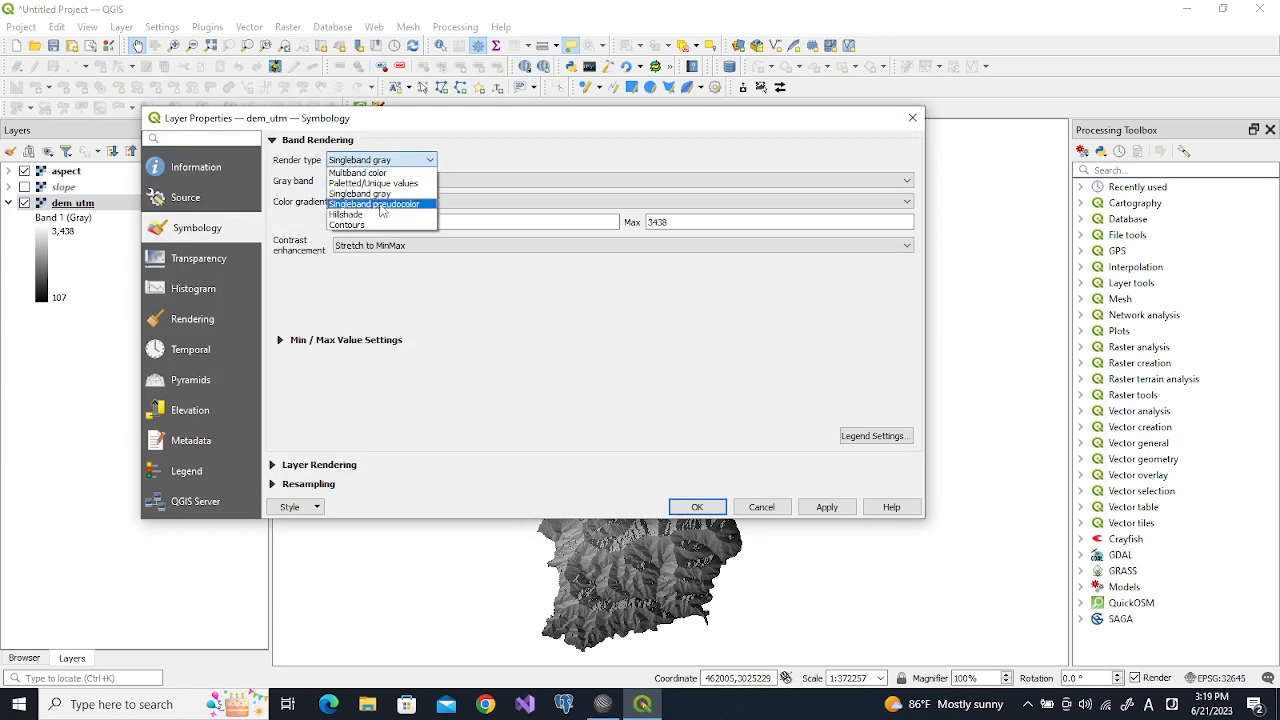
pyautogui.click(380, 205)
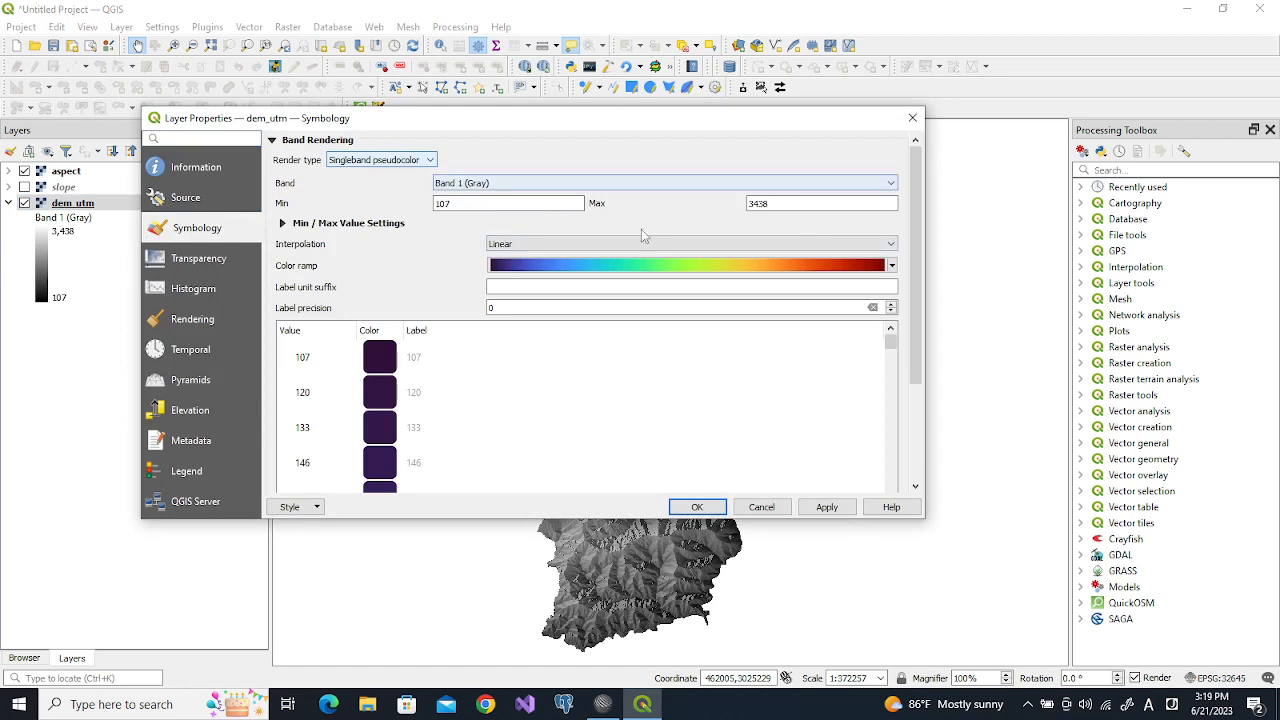
# Create a new color ramp for dem_utm using the Catalog: cpt-city ramp type
pyautogui.click(891, 266)
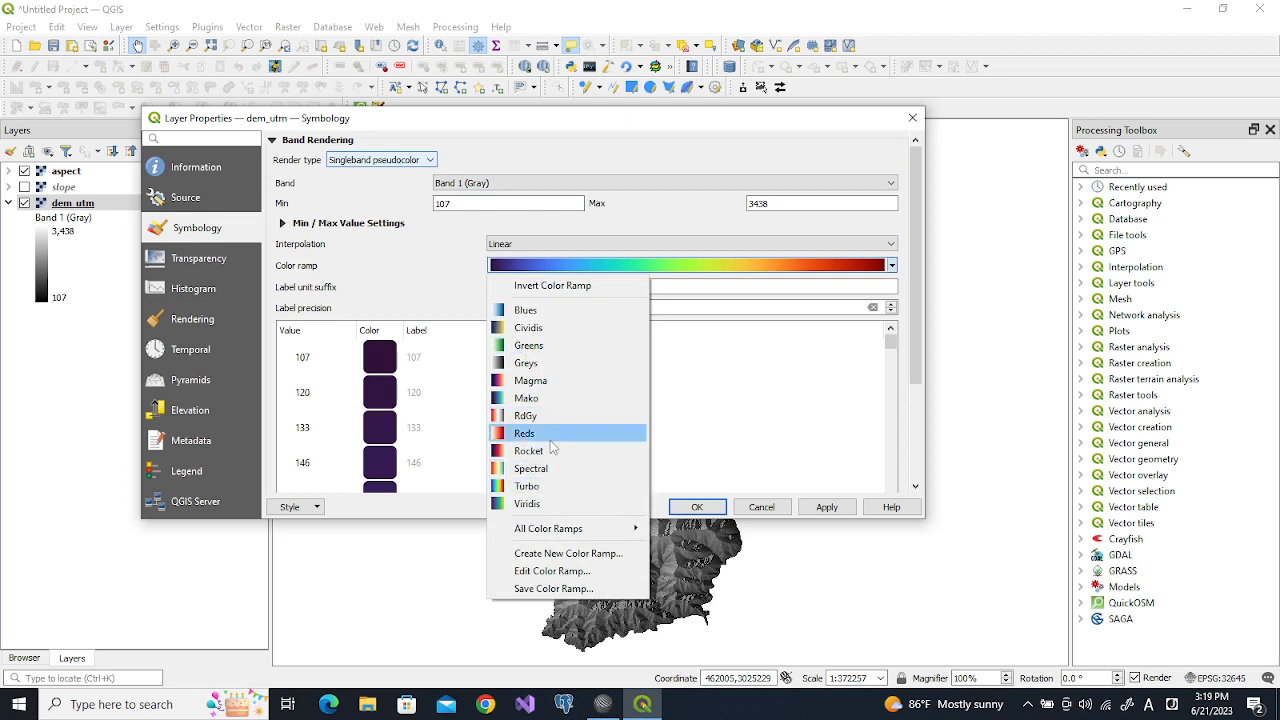
pyautogui.click(596, 563)
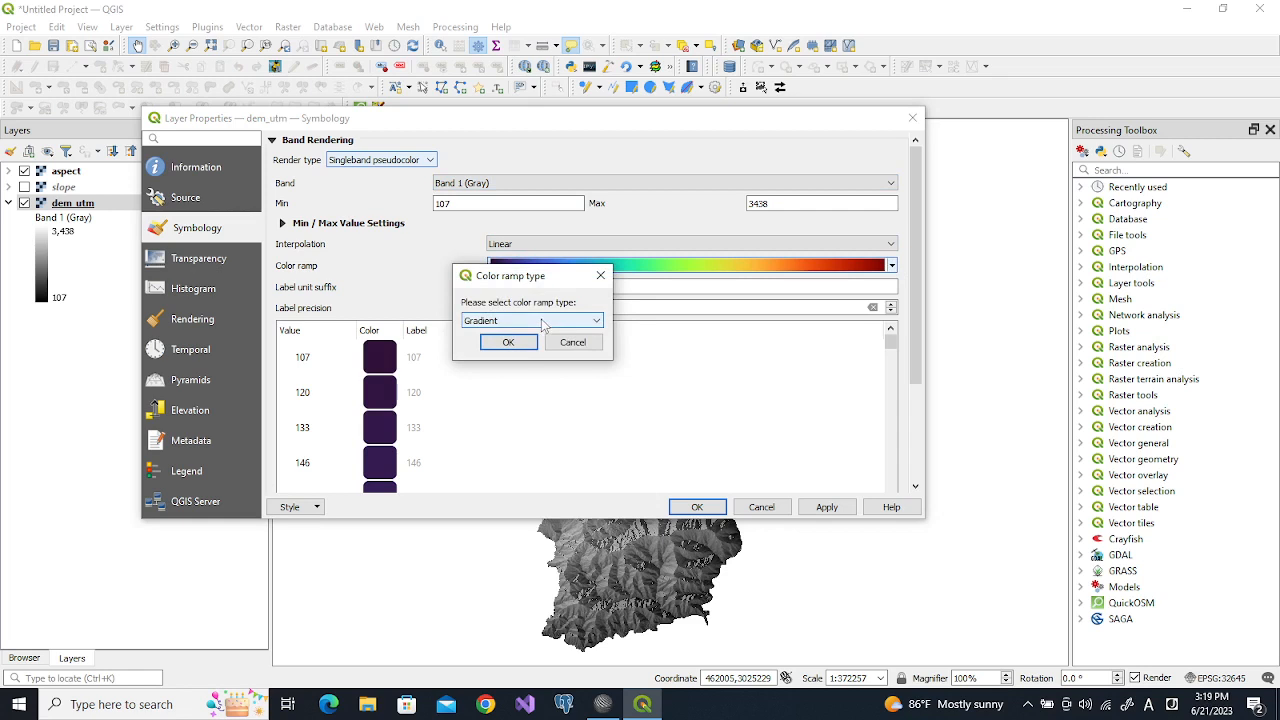
pyautogui.click(545, 321)
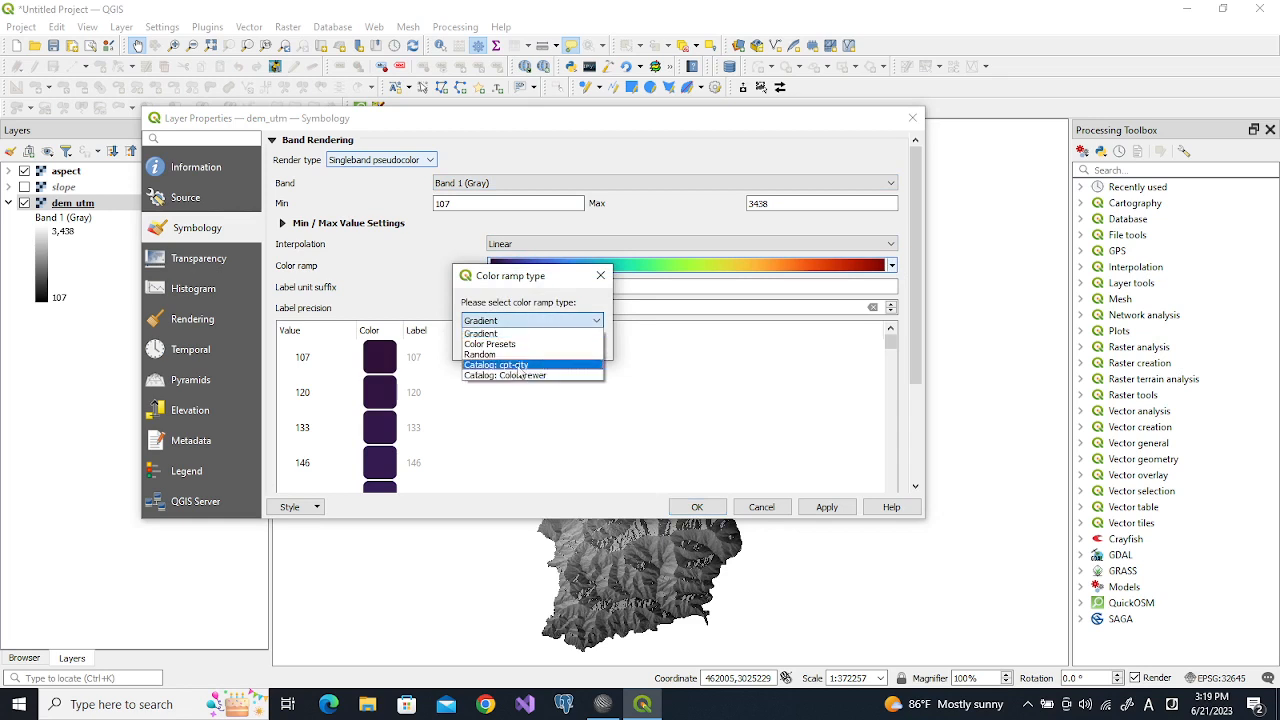
pyautogui.click(525, 366)
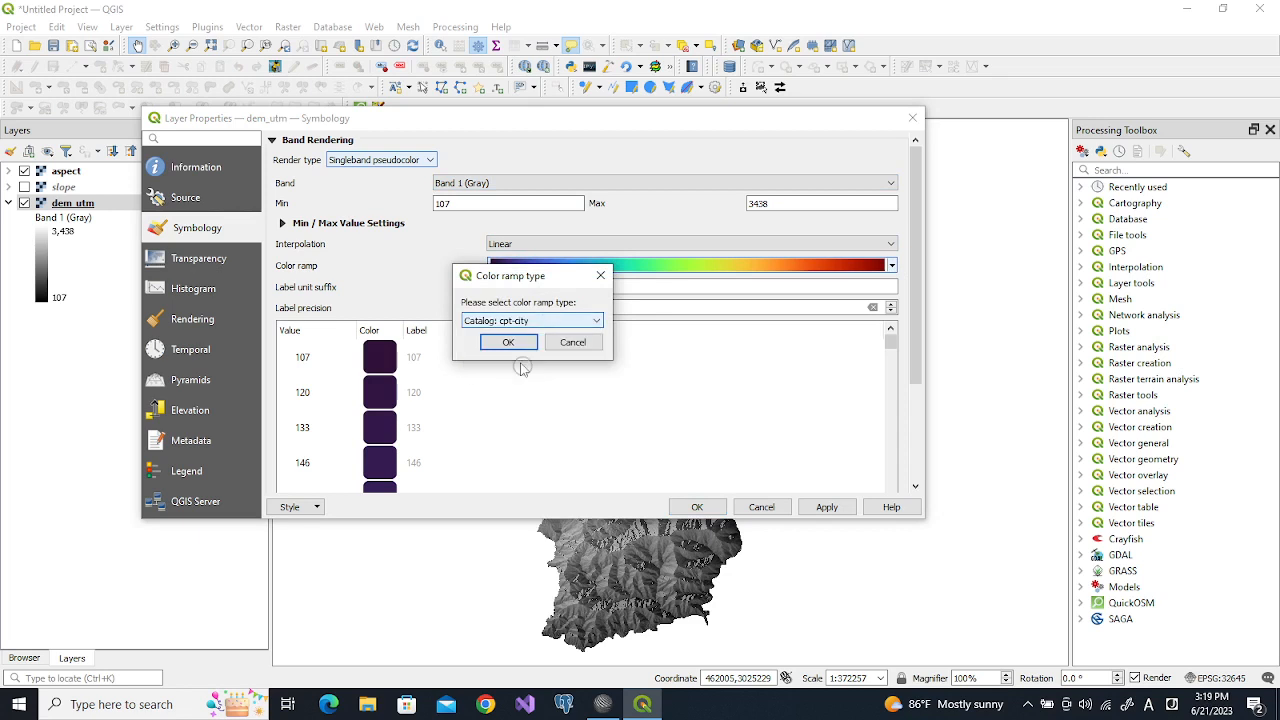
pyautogui.click(521, 345)
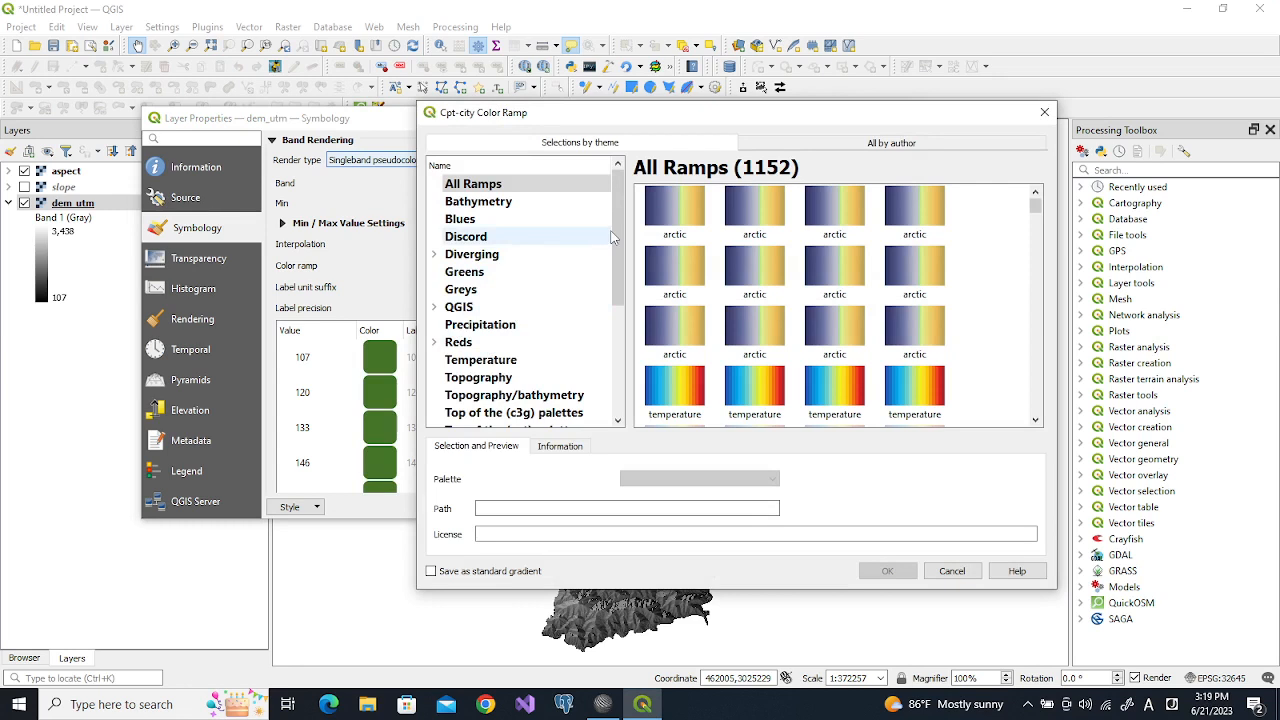
# Browse the cpt-city color ramp themes from Bathymetry through Greys and QGIS for a ramp suited to elevation
pyautogui.click(506, 206)
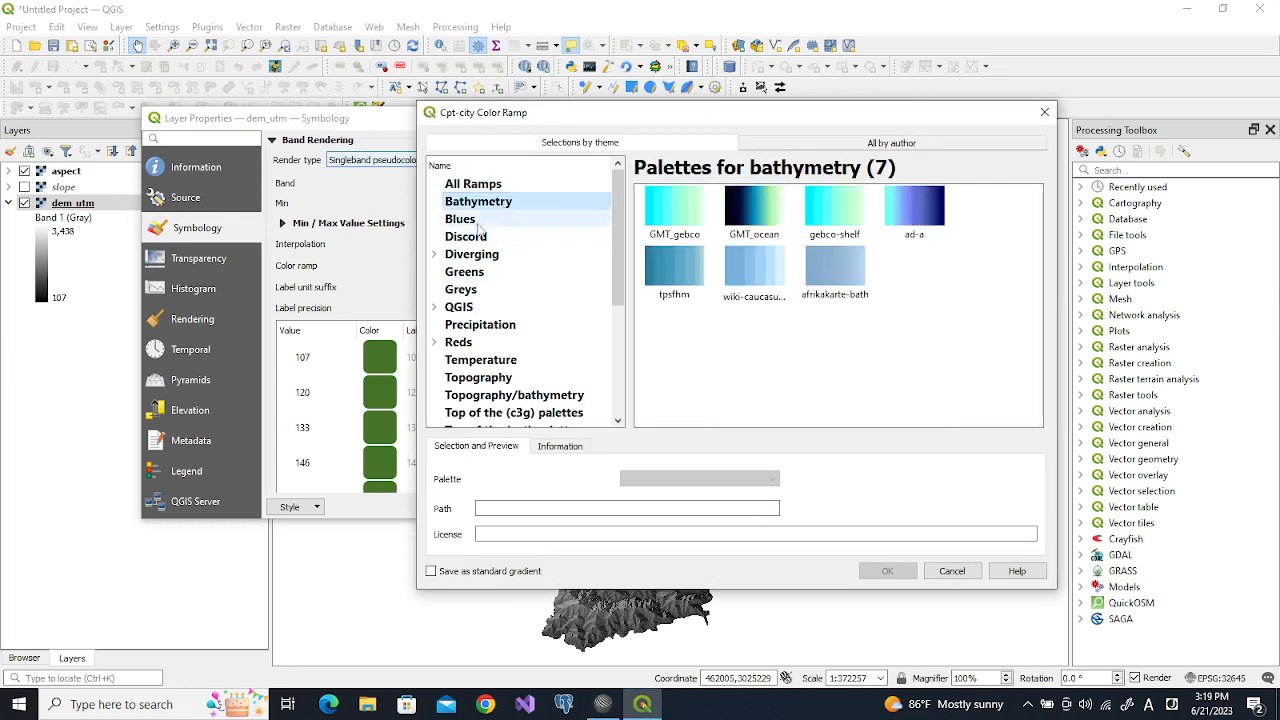
pyautogui.click(482, 220)
pyautogui.click(457, 237)
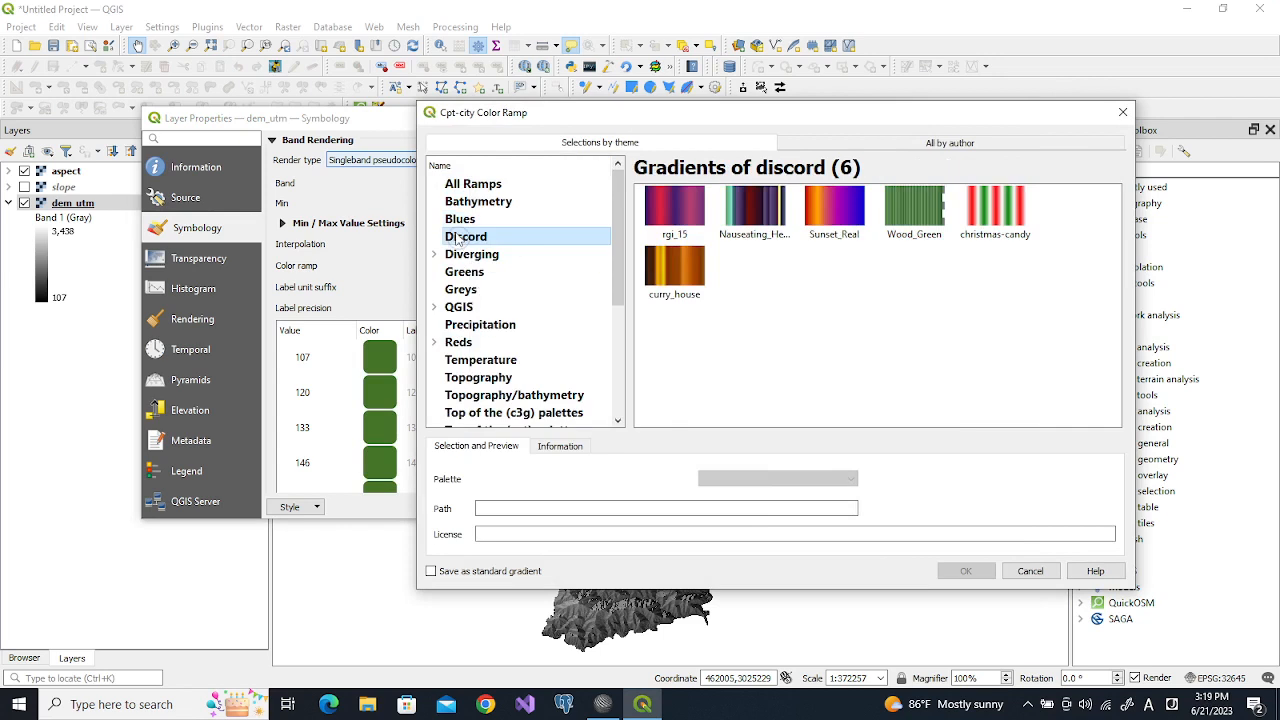
pyautogui.click(481, 257)
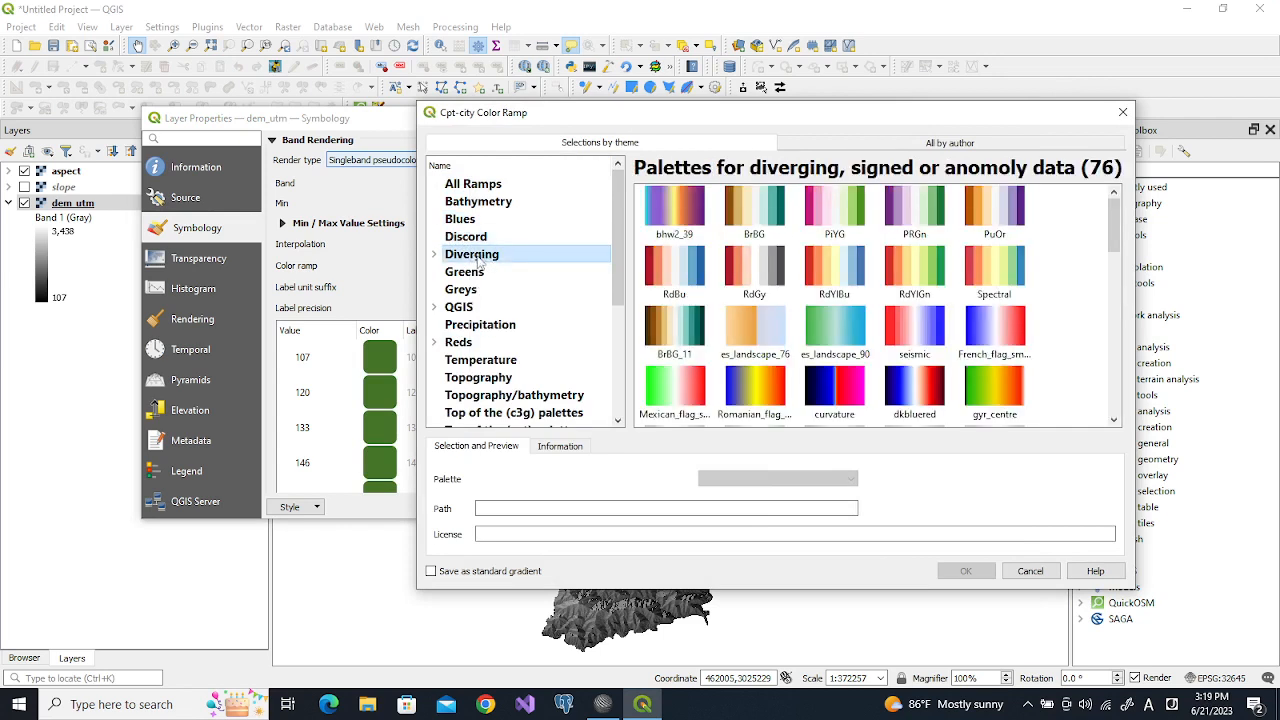
pyautogui.click(474, 275)
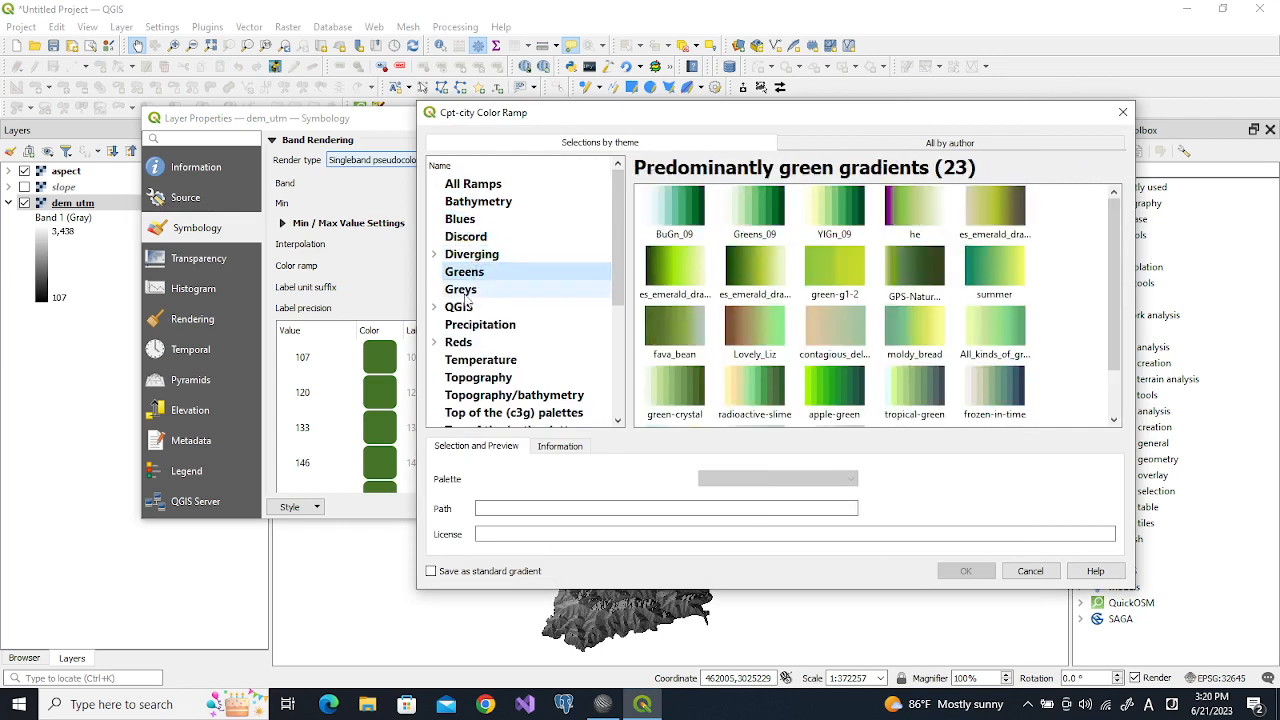
pyautogui.click(470, 292)
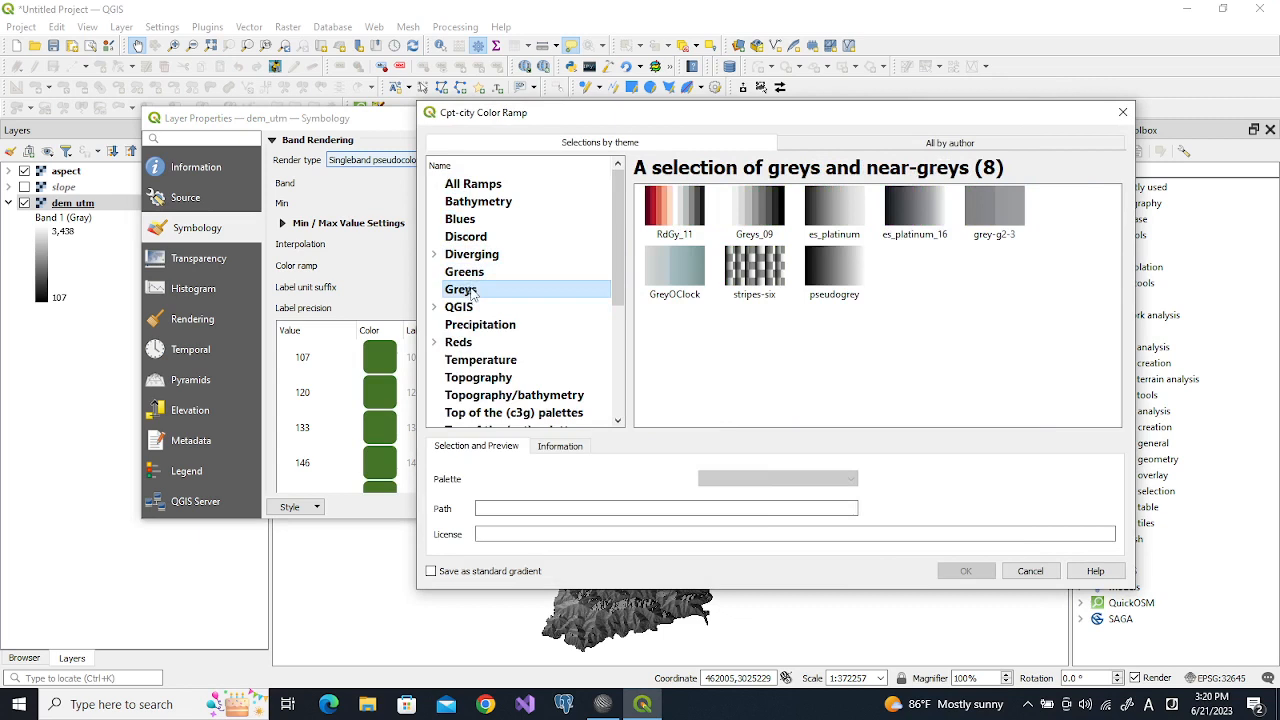
pyautogui.click(463, 310)
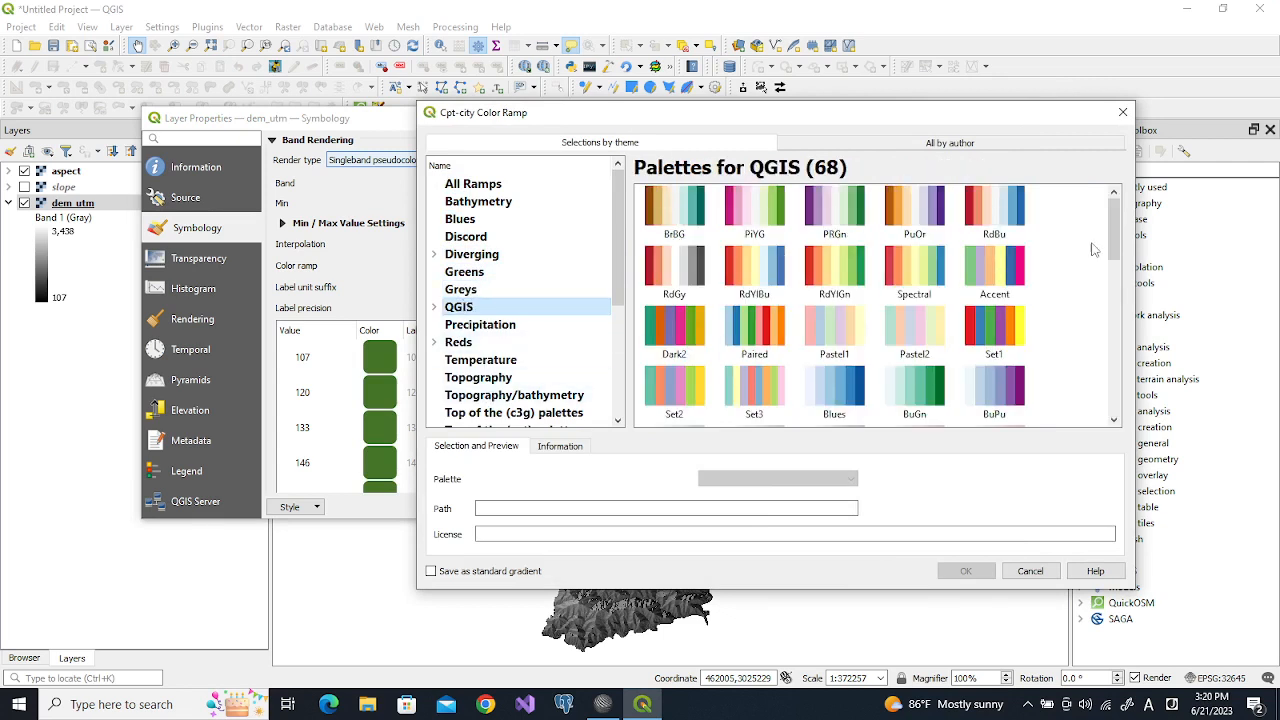
pyautogui.moveTo(1112, 248); pyautogui.dragTo(1100, 350)
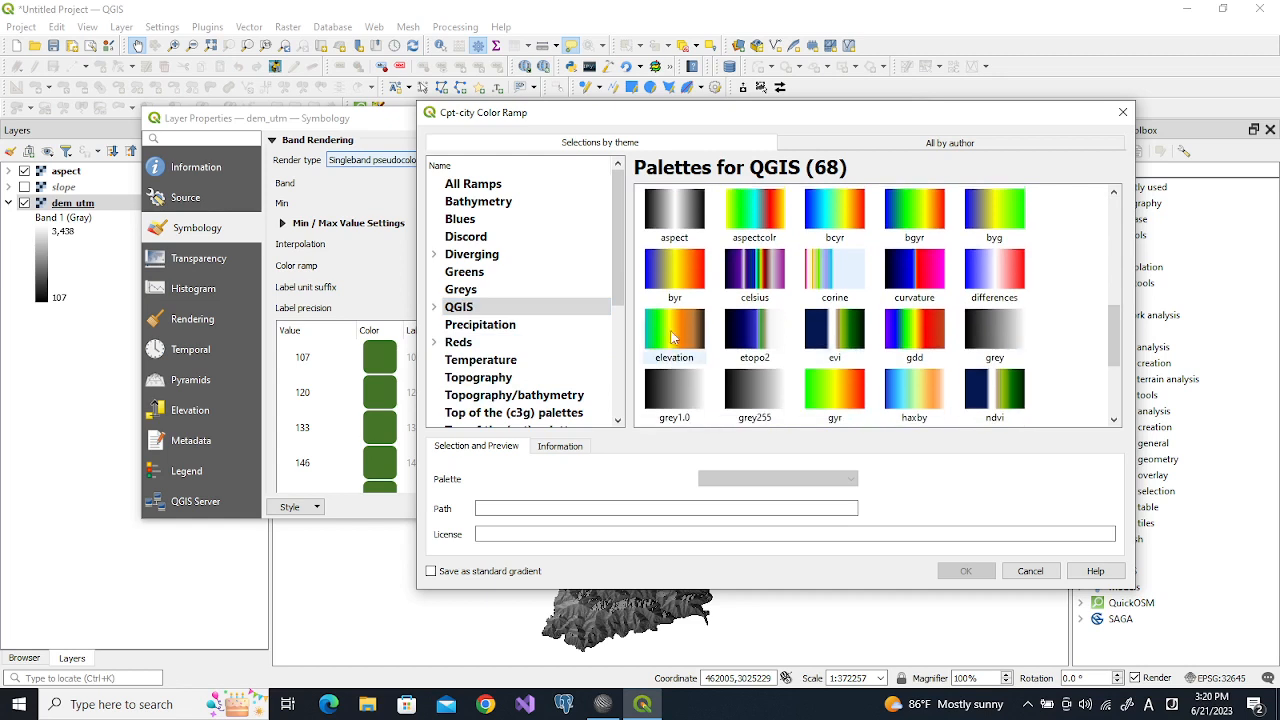
# Assign the DEM_poster ramp from the Topography theme to dem_utm and apply the symbology
pyautogui.click(482, 380)
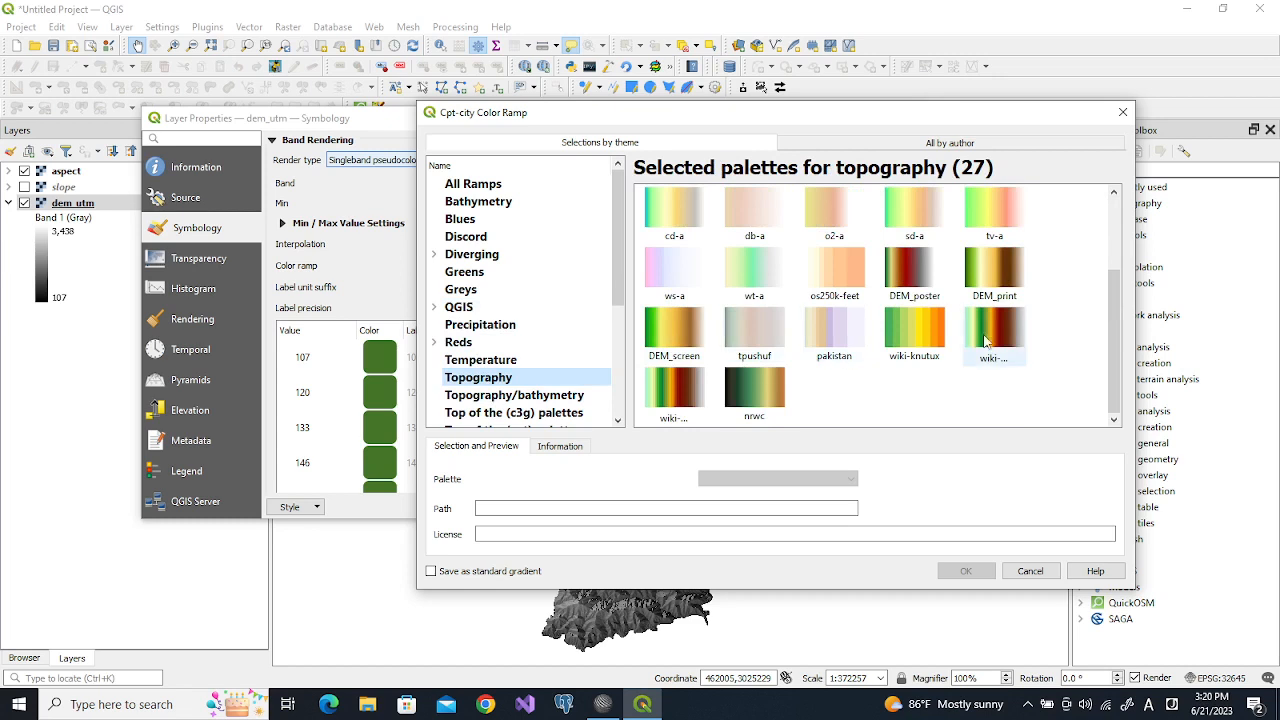
pyautogui.click(909, 272)
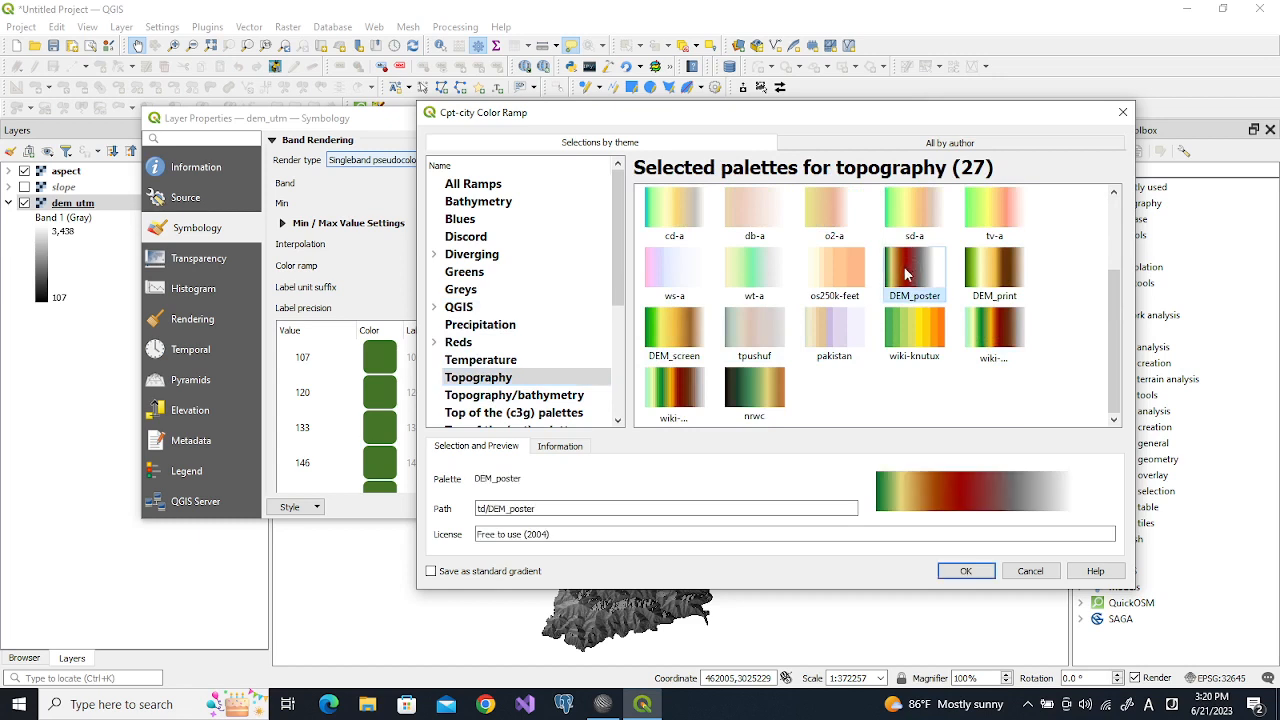
pyautogui.click(966, 572)
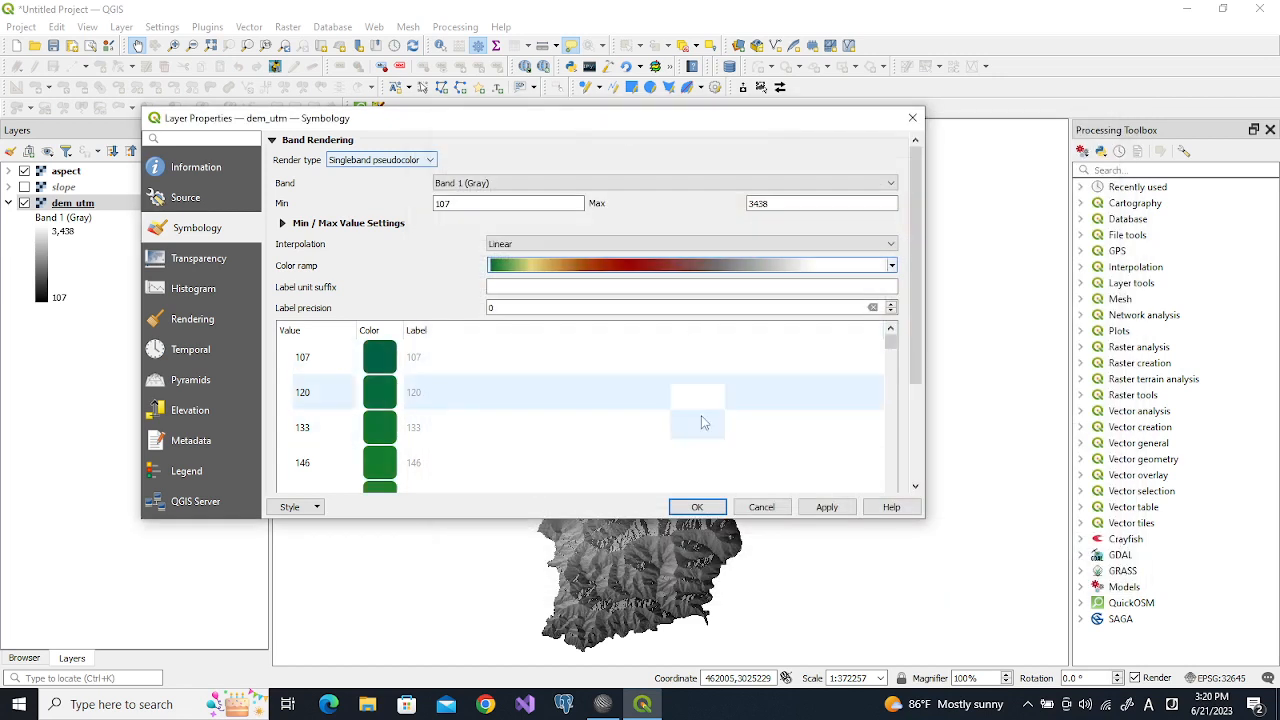
pyautogui.click(822, 508)
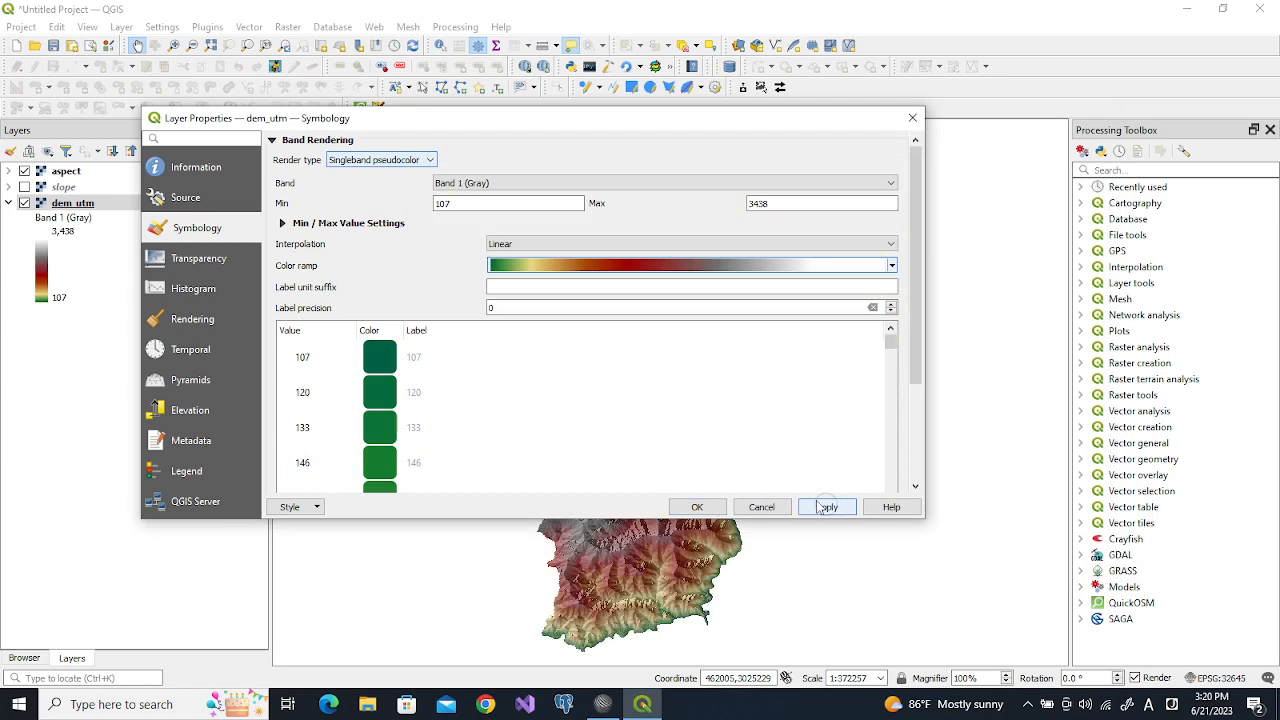
pyautogui.click(700, 508)
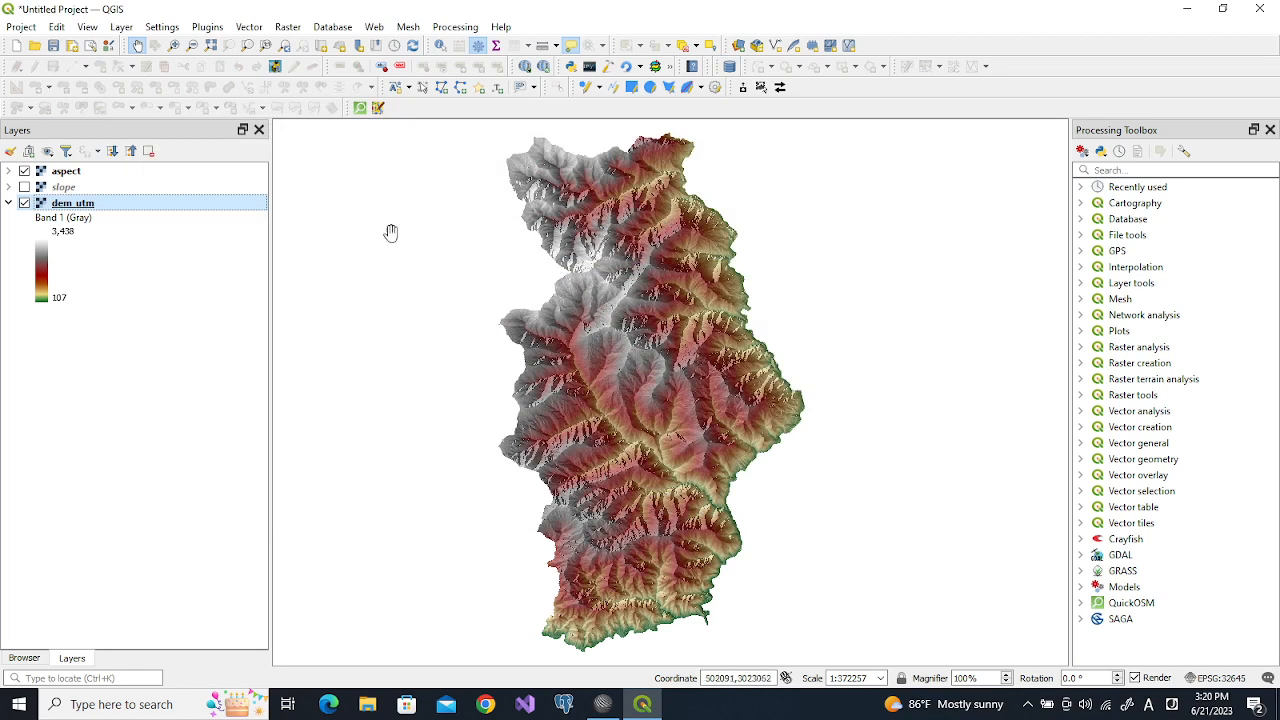
# Generate a hillshade raster from dem_utm with the default lighting settings, saved as hs.tif in the GIS_Exercise/vdo folder
pyautogui.click(289, 28)
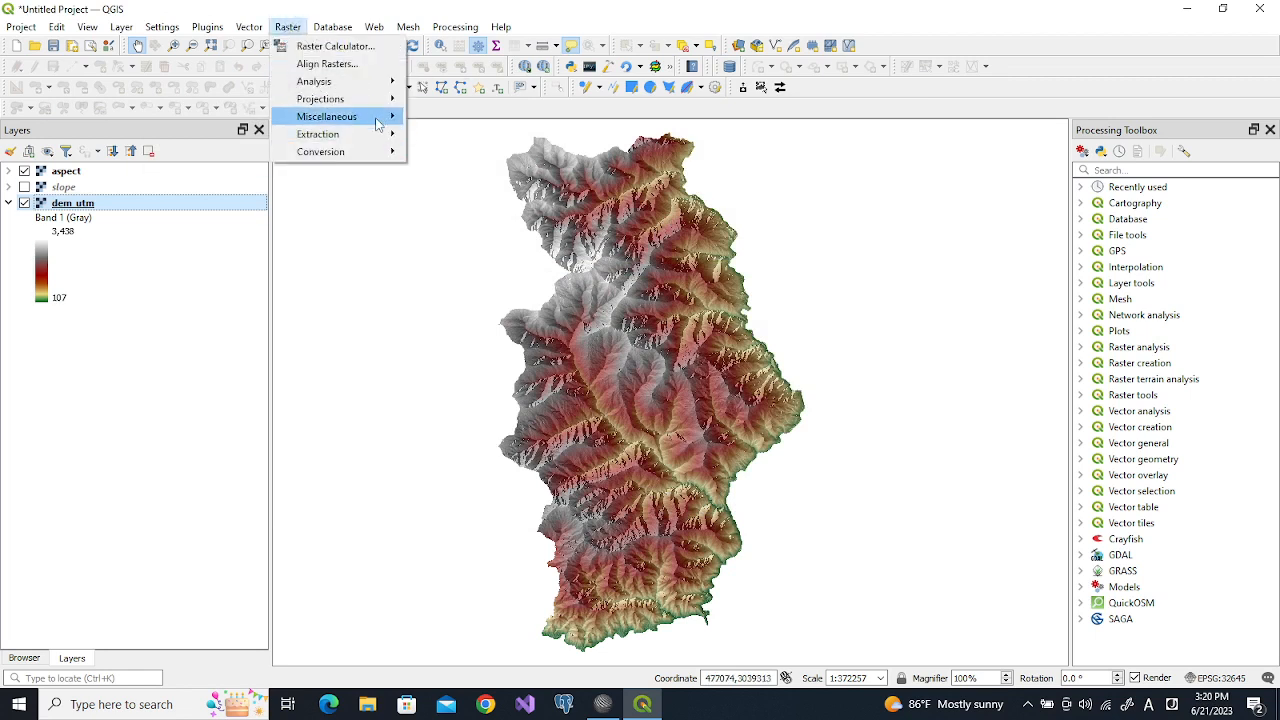
pyautogui.moveTo(375, 124)
pyautogui.moveTo(384, 88)
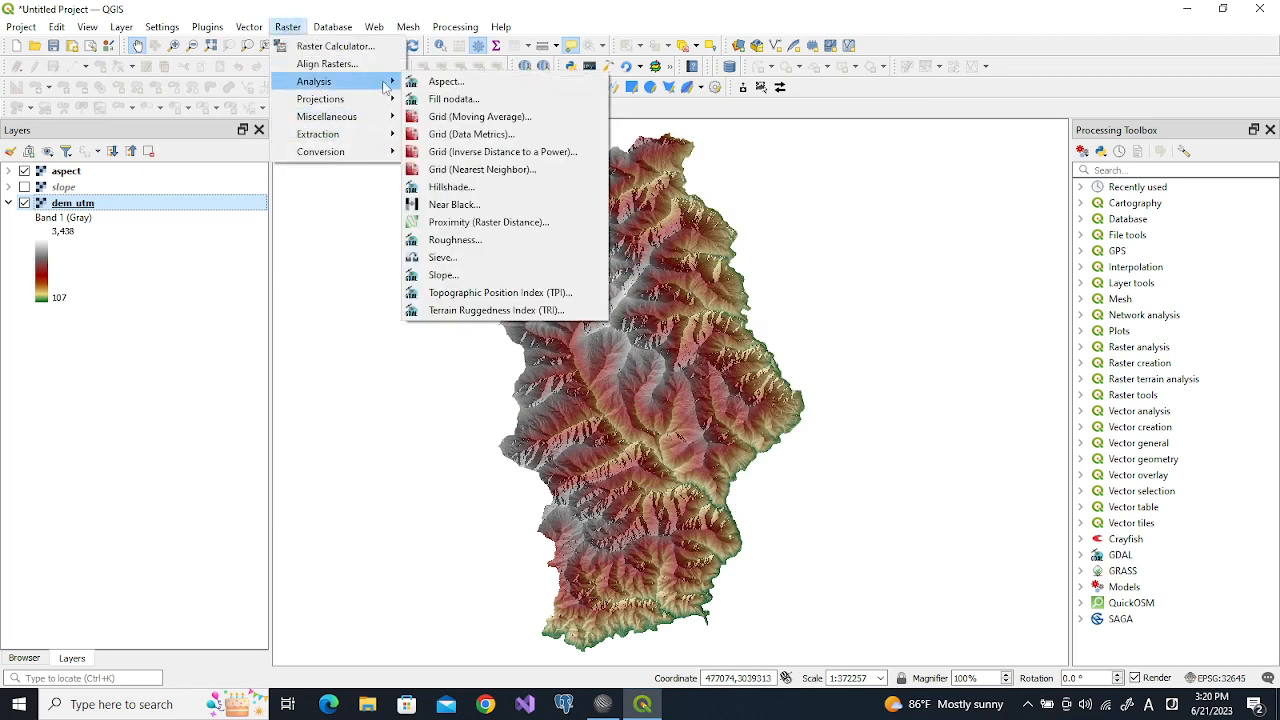
pyautogui.click(476, 190)
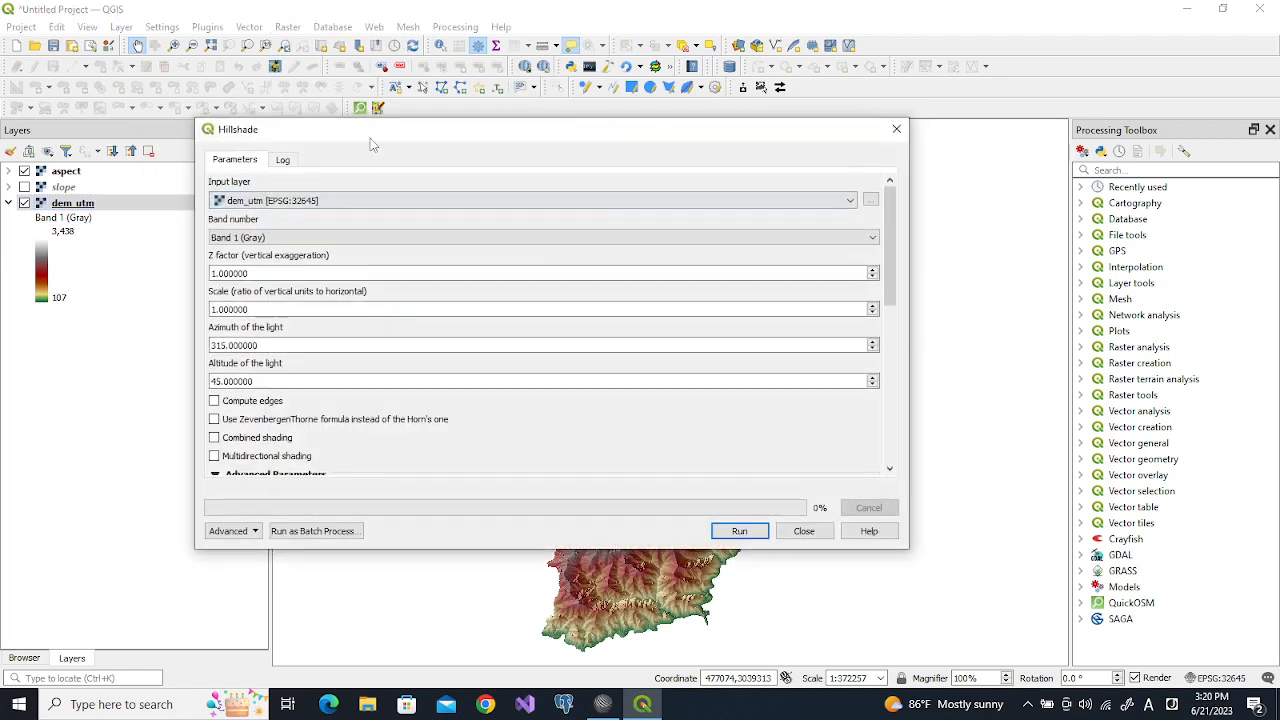
pyautogui.moveTo(370, 133); pyautogui.dragTo(488, 127)
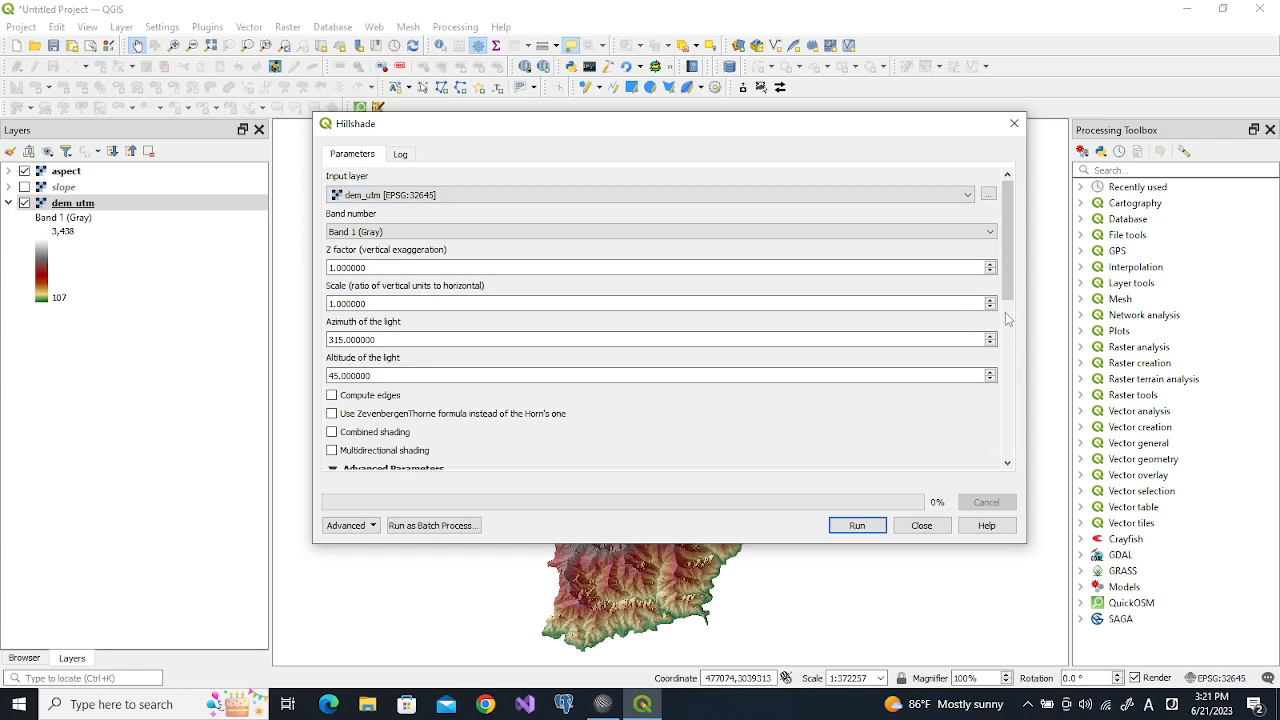
pyautogui.moveTo(1007, 296); pyautogui.dragTo(1010, 452)
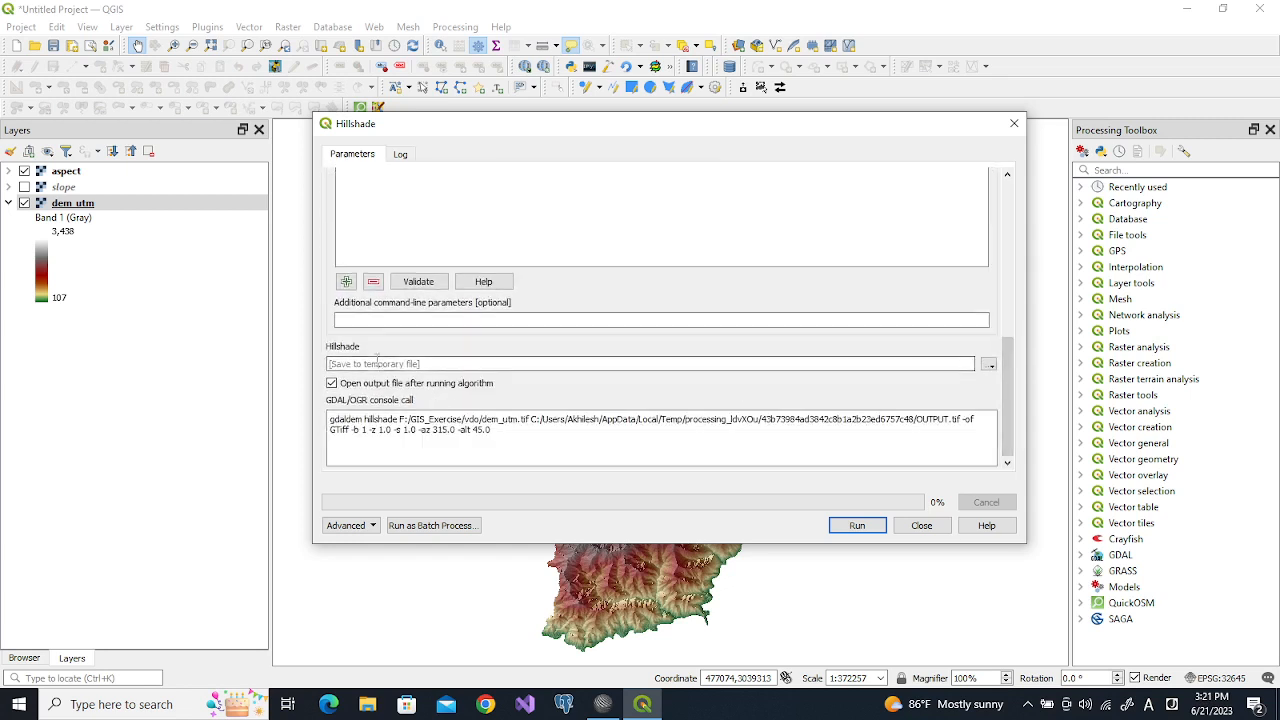
pyautogui.click(989, 366)
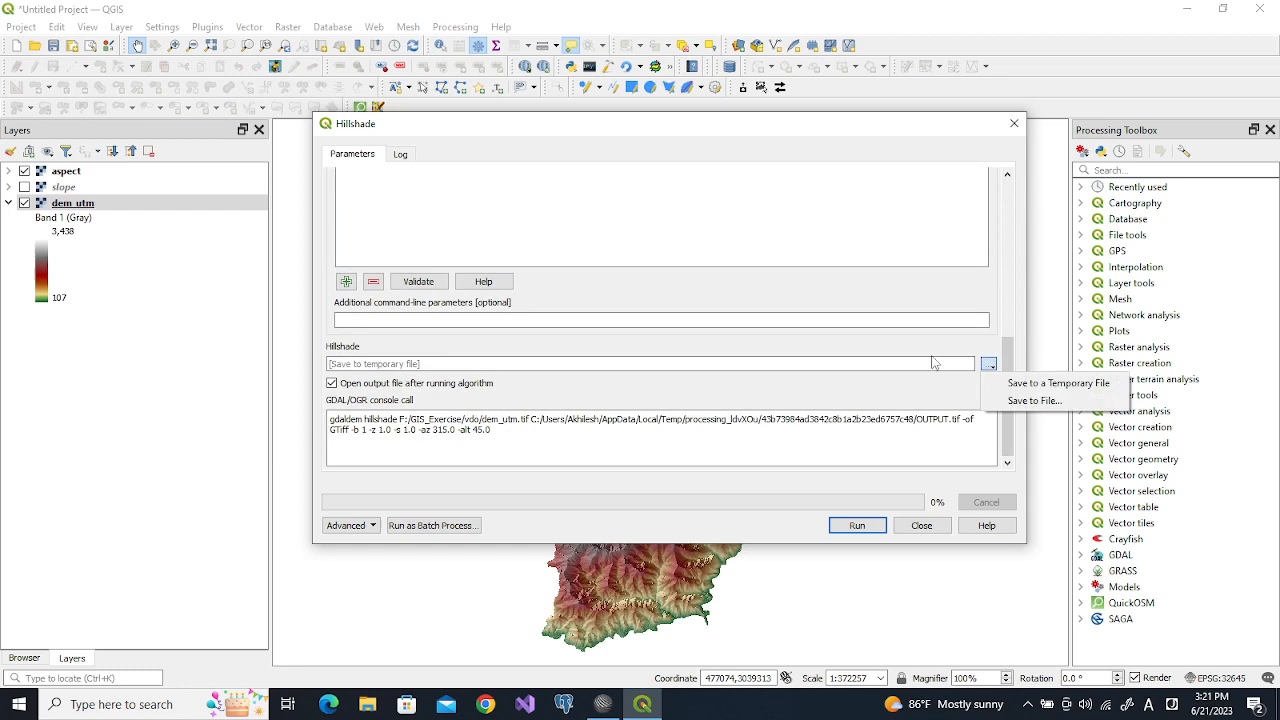
pyautogui.click(1038, 402)
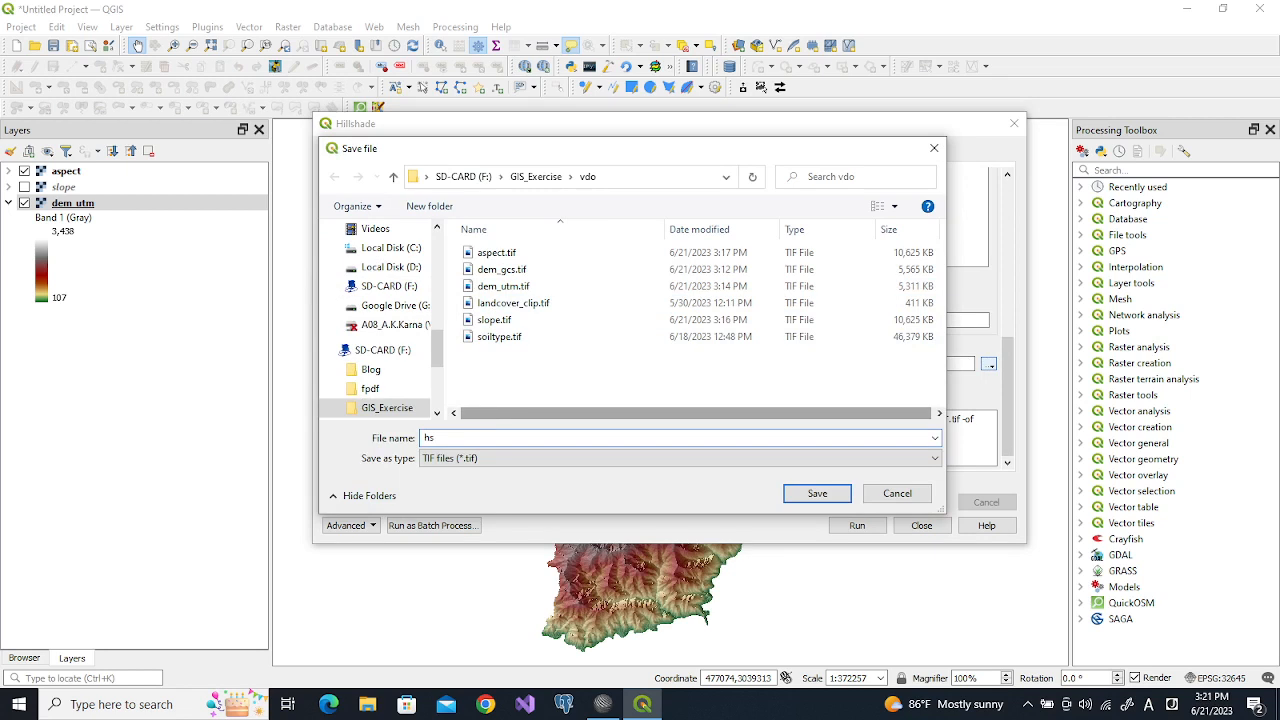
pyautogui.write('hs')
pyautogui.press('Return')
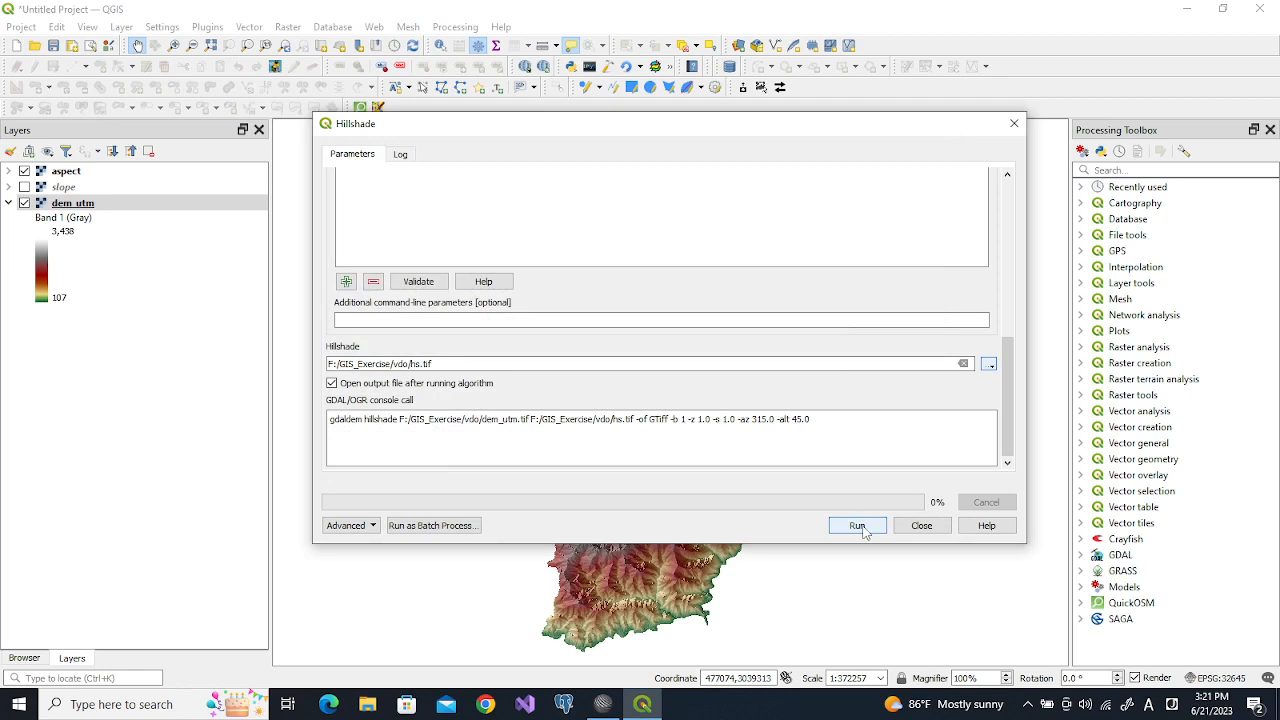
pyautogui.click(862, 530)
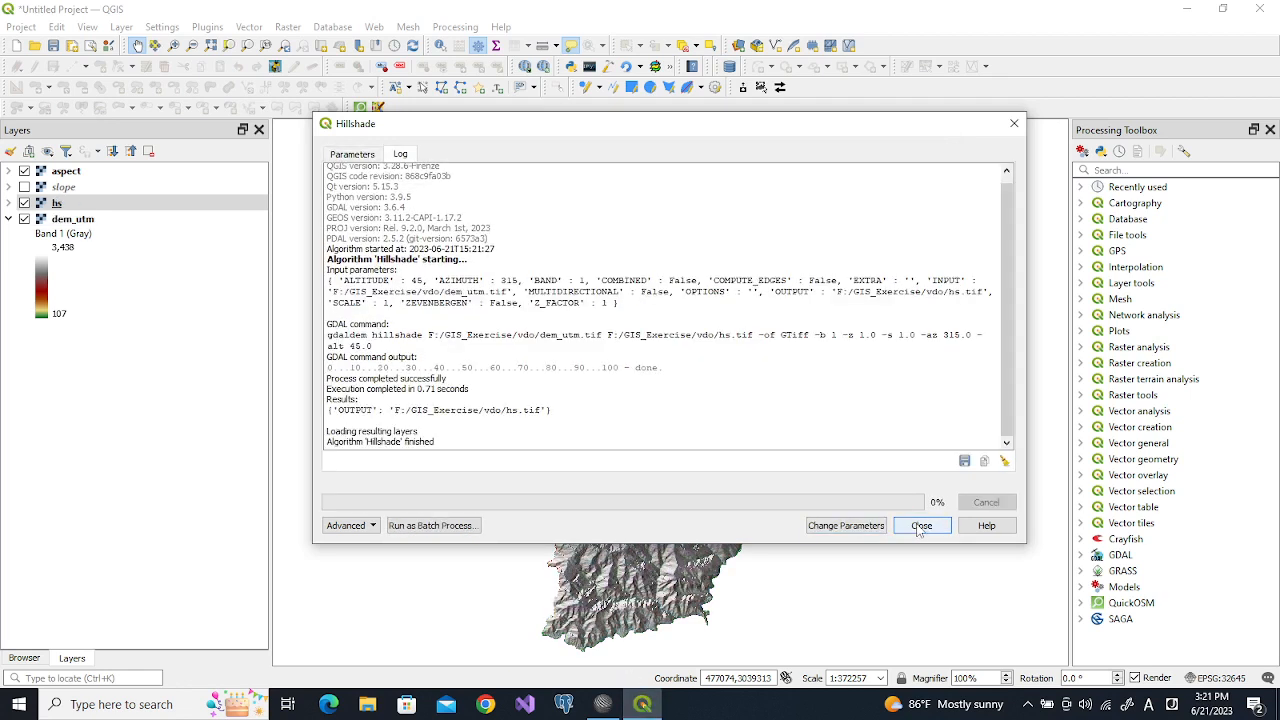
pyautogui.click(921, 527)
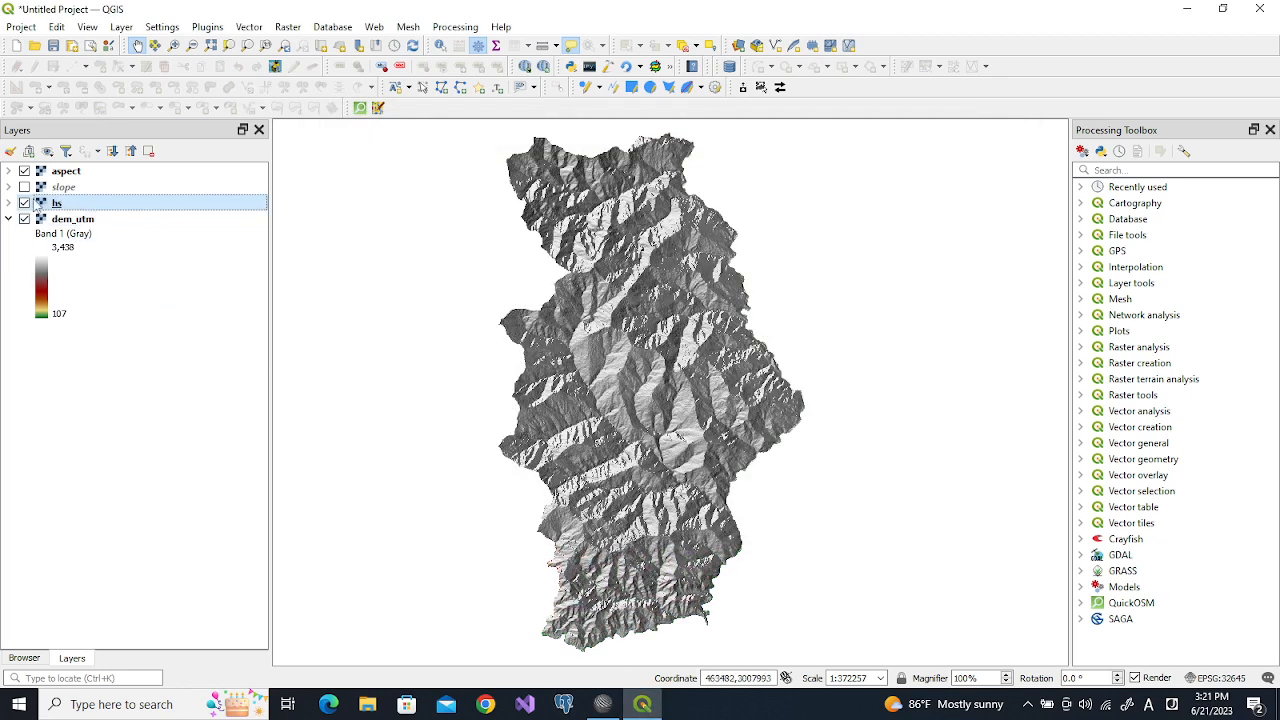
# Hide the aspect layer on the map and select the hs hillshade layer
pyautogui.click(24, 171)
pyautogui.click(24, 187)
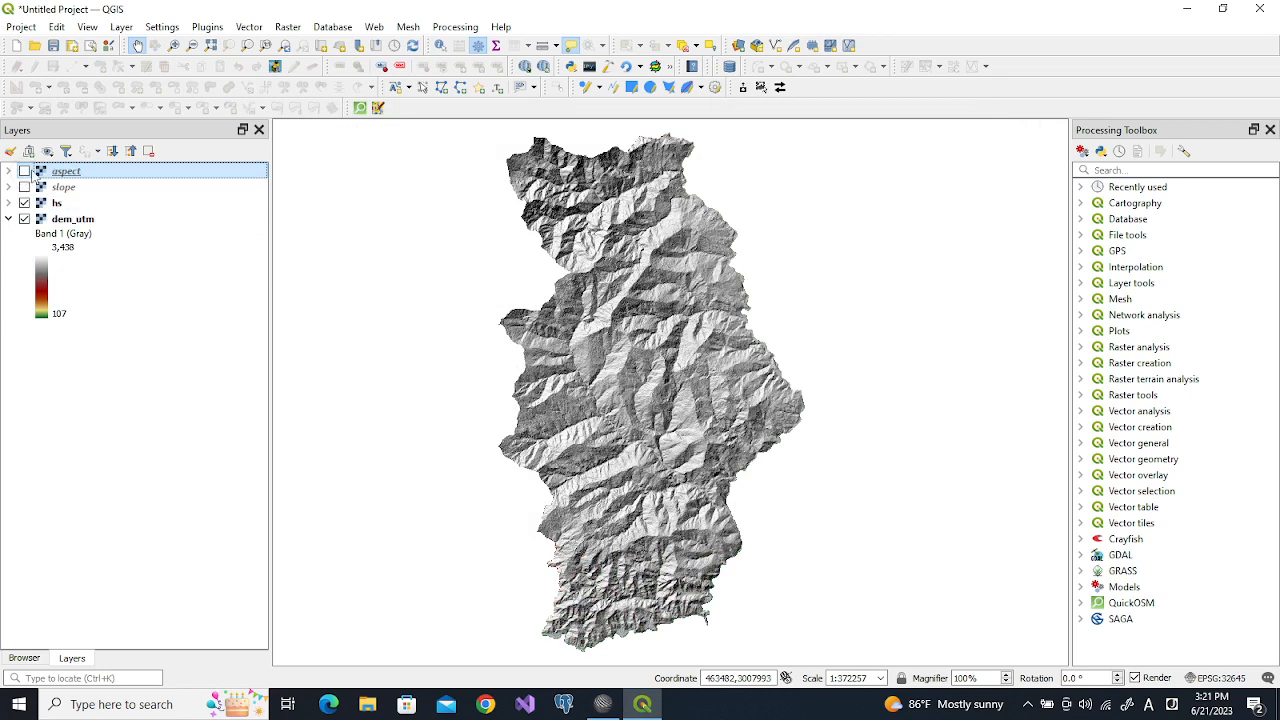
pyautogui.click(86, 204)
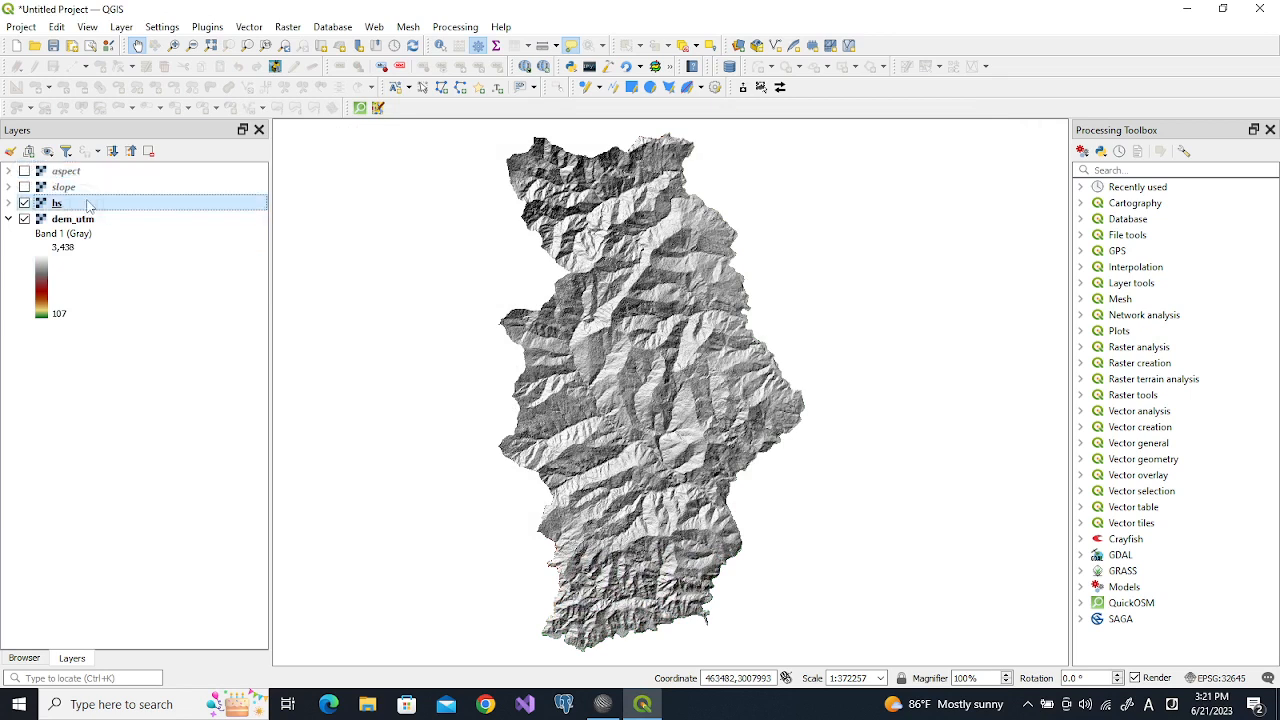
# Set the hs layer's global opacity to 50% in its layer properties and apply the change
pyautogui.doubleClick(211, 205)
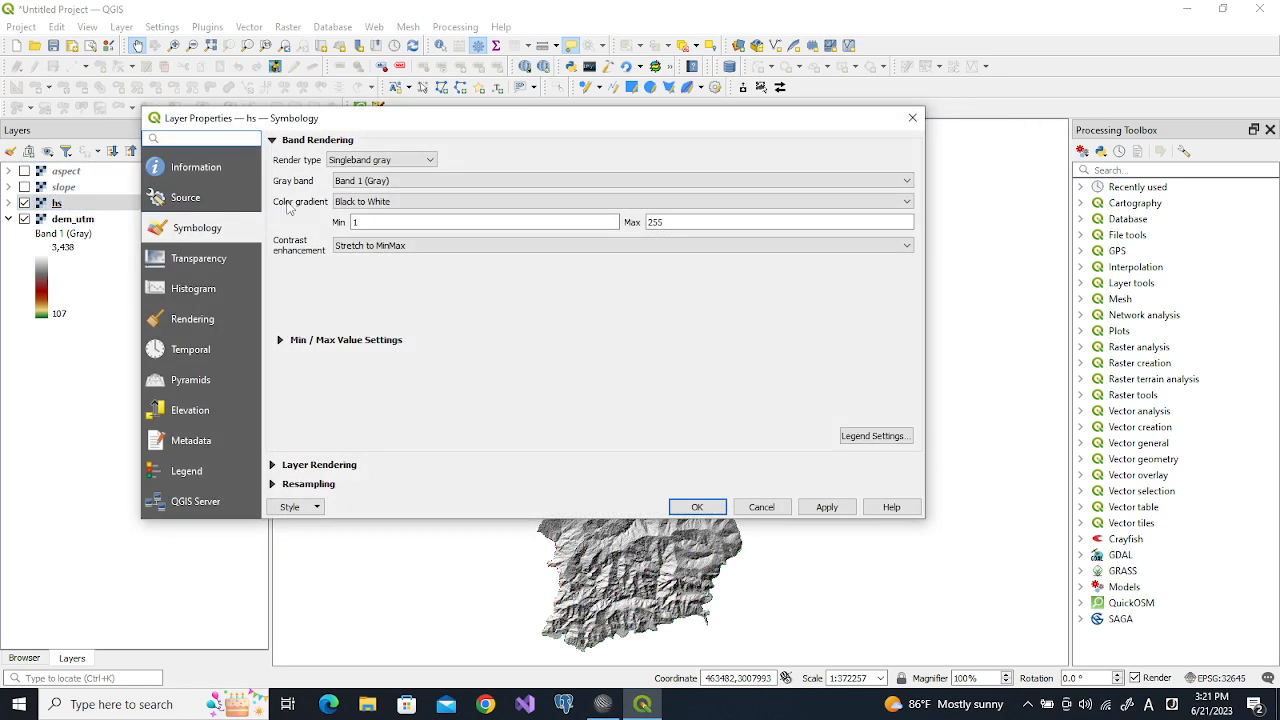
pyautogui.click(205, 260)
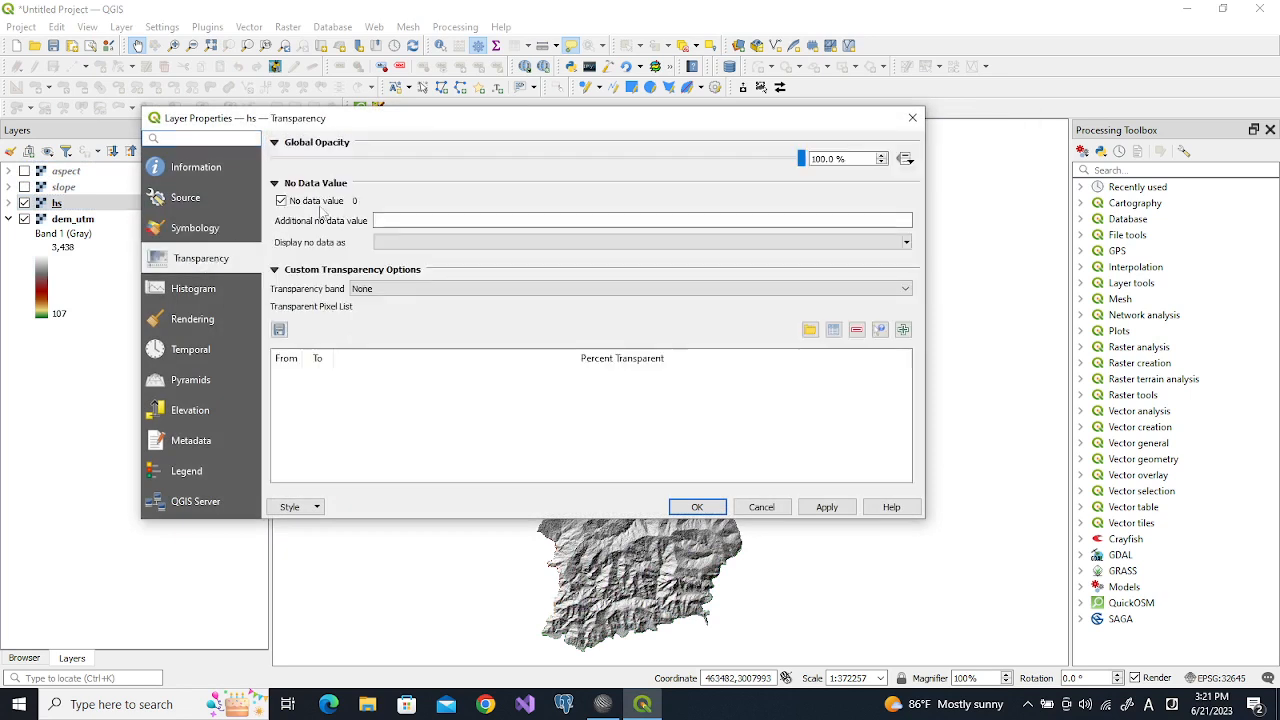
pyautogui.rightClick(819, 160)
pyautogui.click(818, 160)
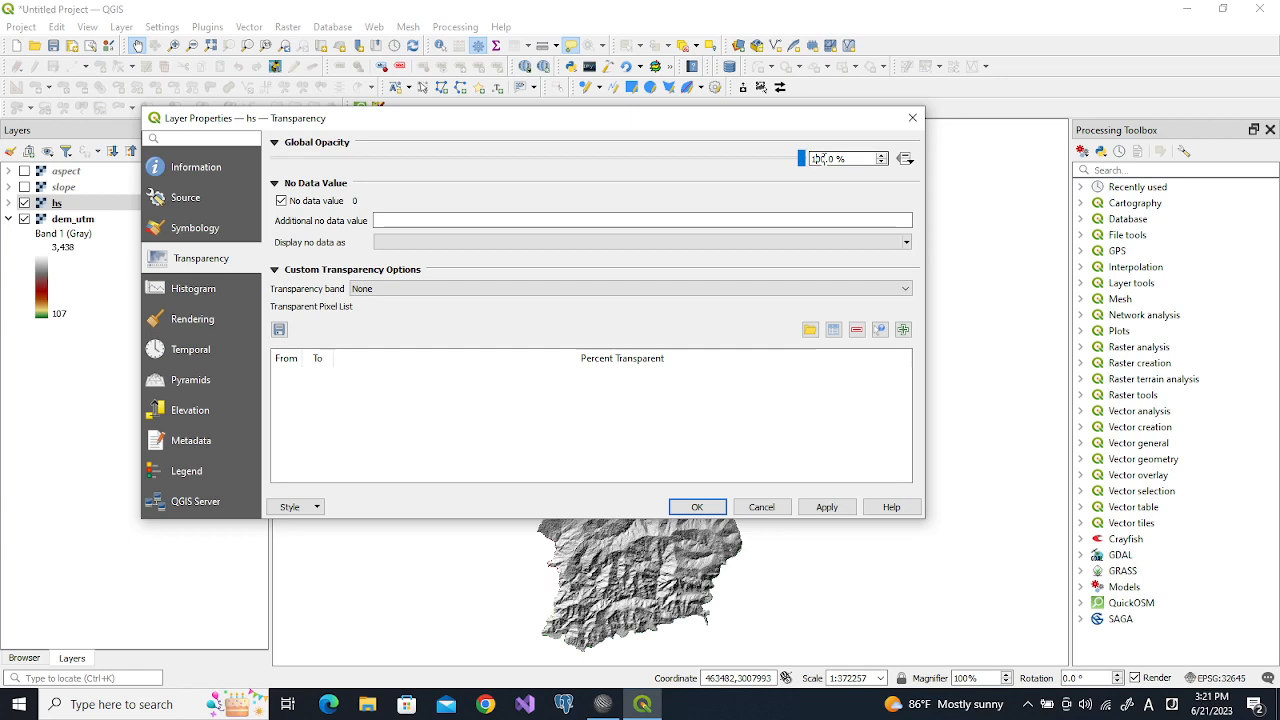
pyautogui.press('BackSpace')
pyautogui.press('BackSpace')
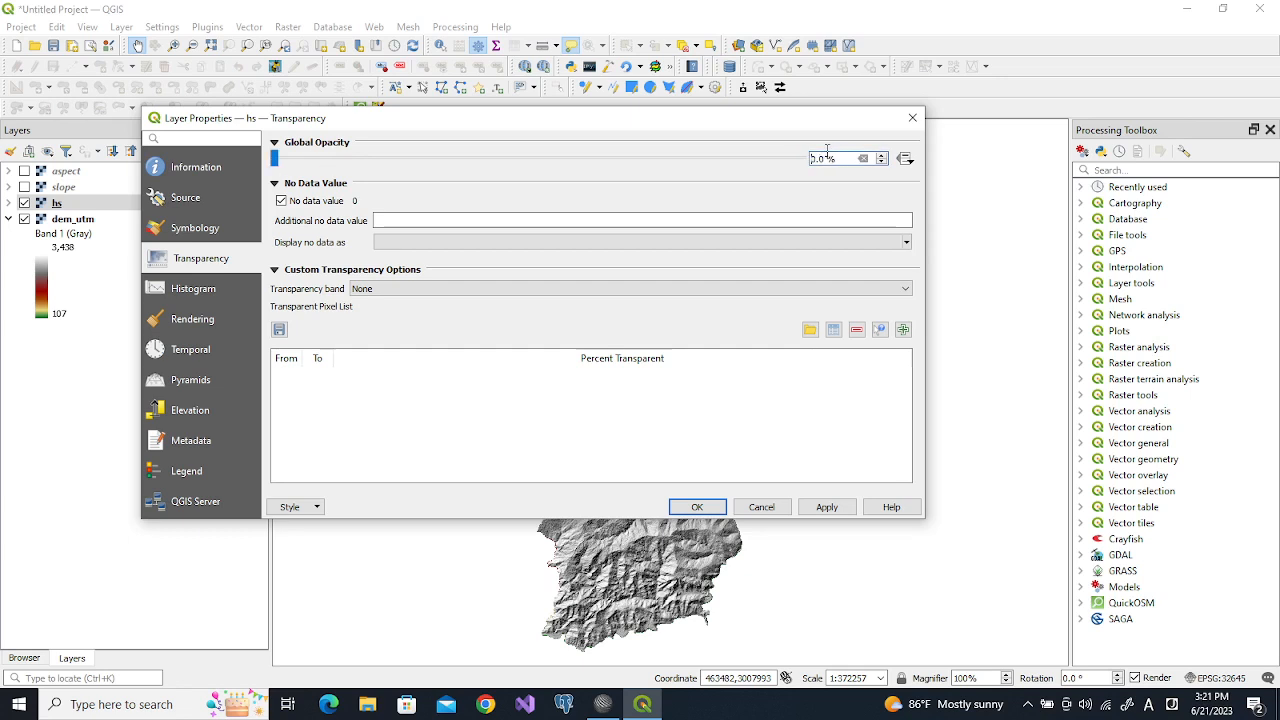
pyautogui.write('5')
pyautogui.click(827, 507)
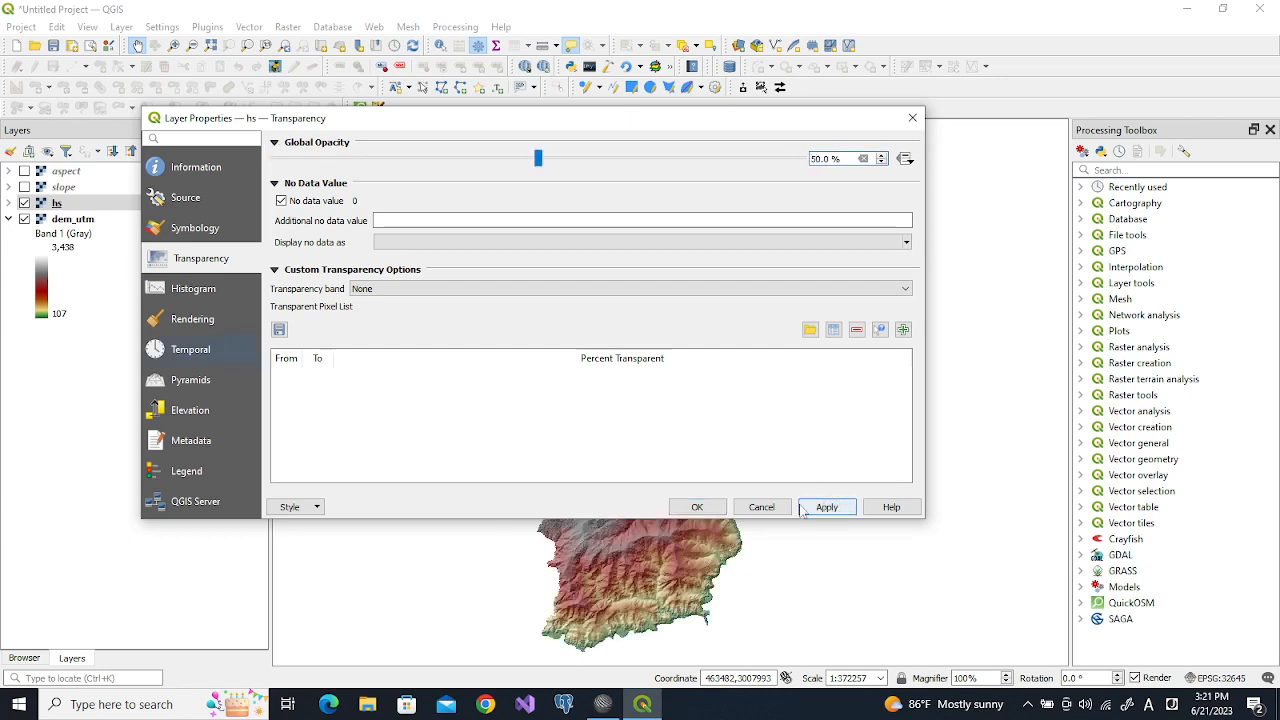
pyautogui.click(697, 507)
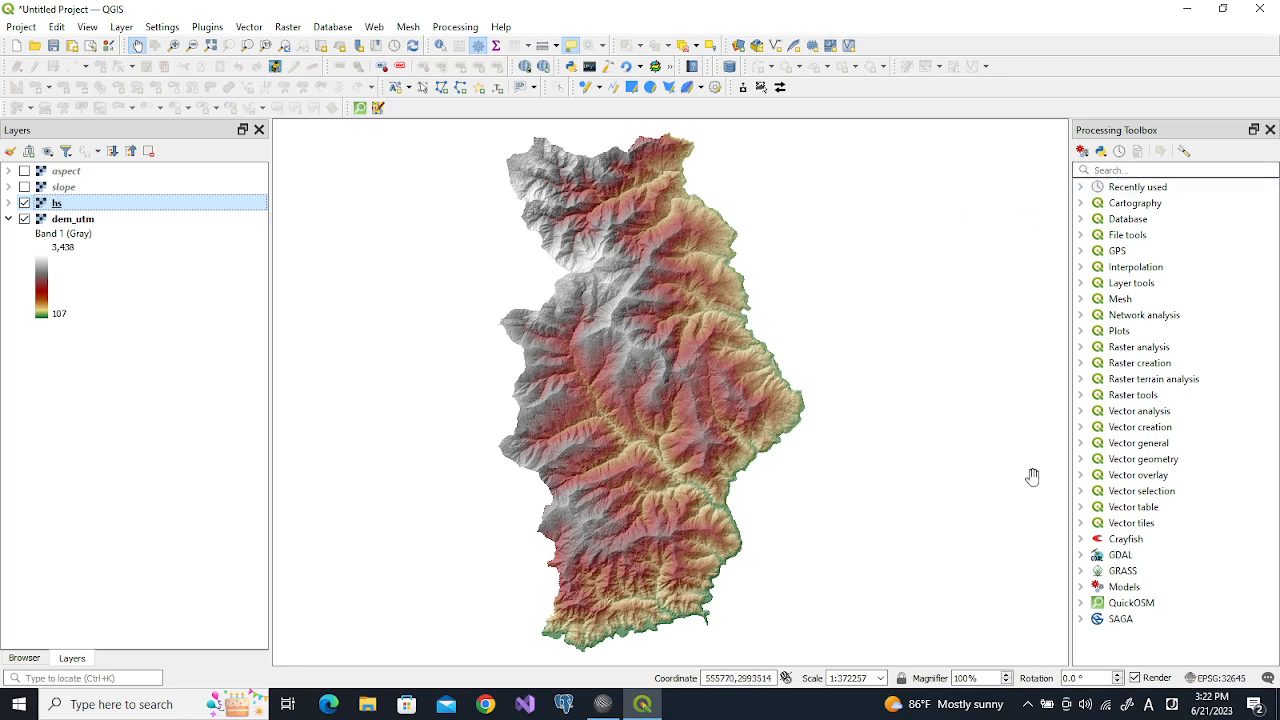
# Search the Processing Toolbox for "curv", open the GRASS r.slope.aspect tool and review its parameters and output options
pyautogui.click(1099, 170)
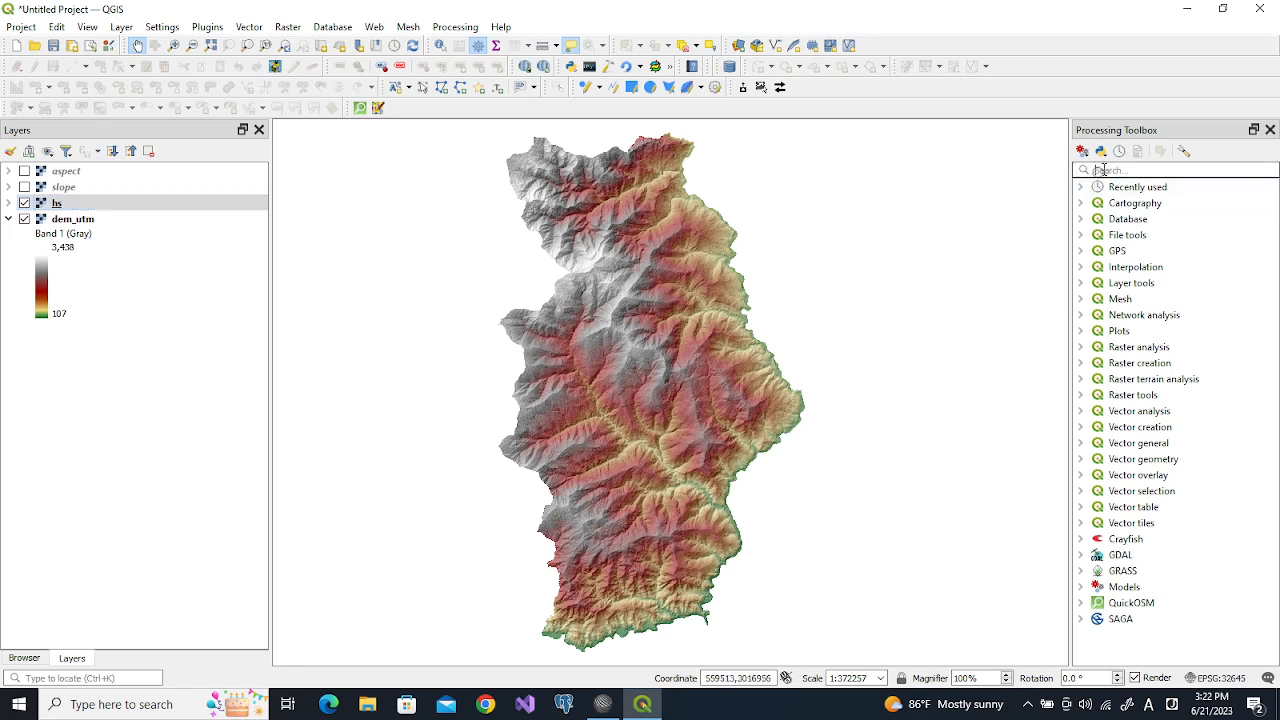
pyautogui.write('curv')
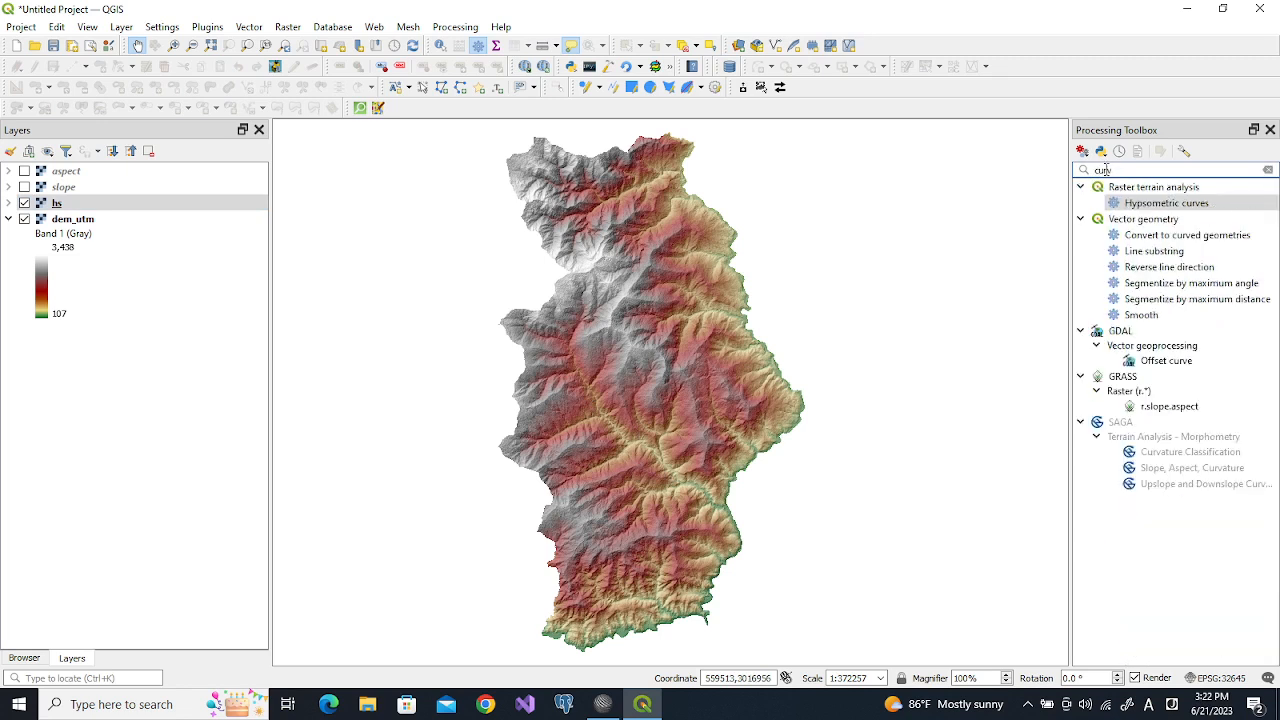
pyautogui.click(1161, 408)
pyautogui.doubleClick(1161, 408)
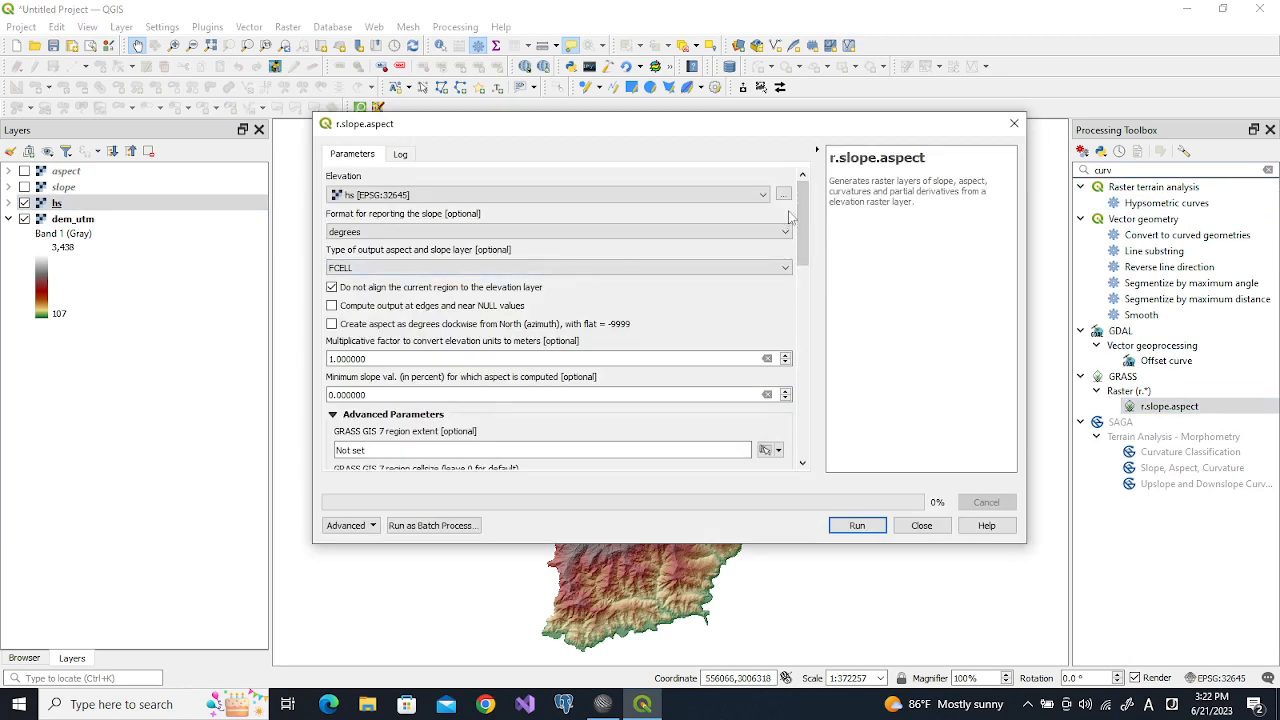
pyautogui.moveTo(801, 212); pyautogui.dragTo(806, 445)
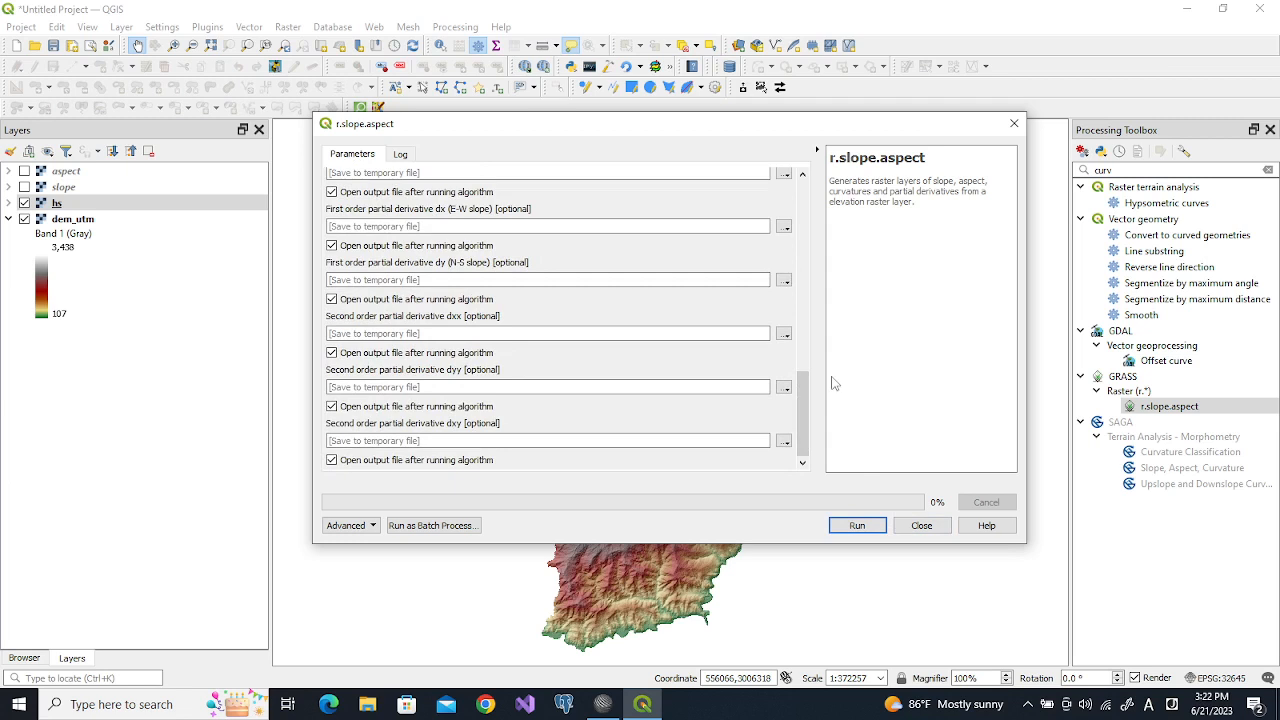
pyautogui.moveTo(804, 405); pyautogui.dragTo(827, 183)
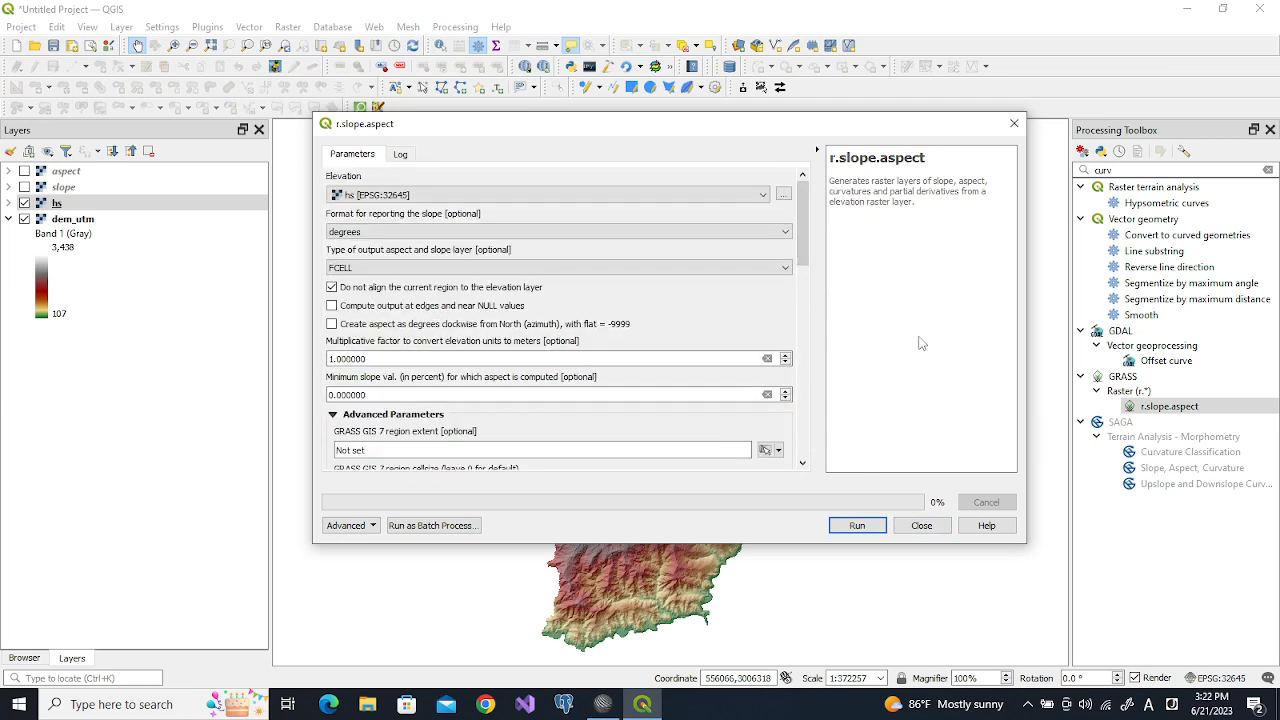
# Review the partial derivative output options of the r.slope.aspect tool, then close it without running
pyautogui.moveTo(805, 279); pyautogui.dragTo(807, 395)
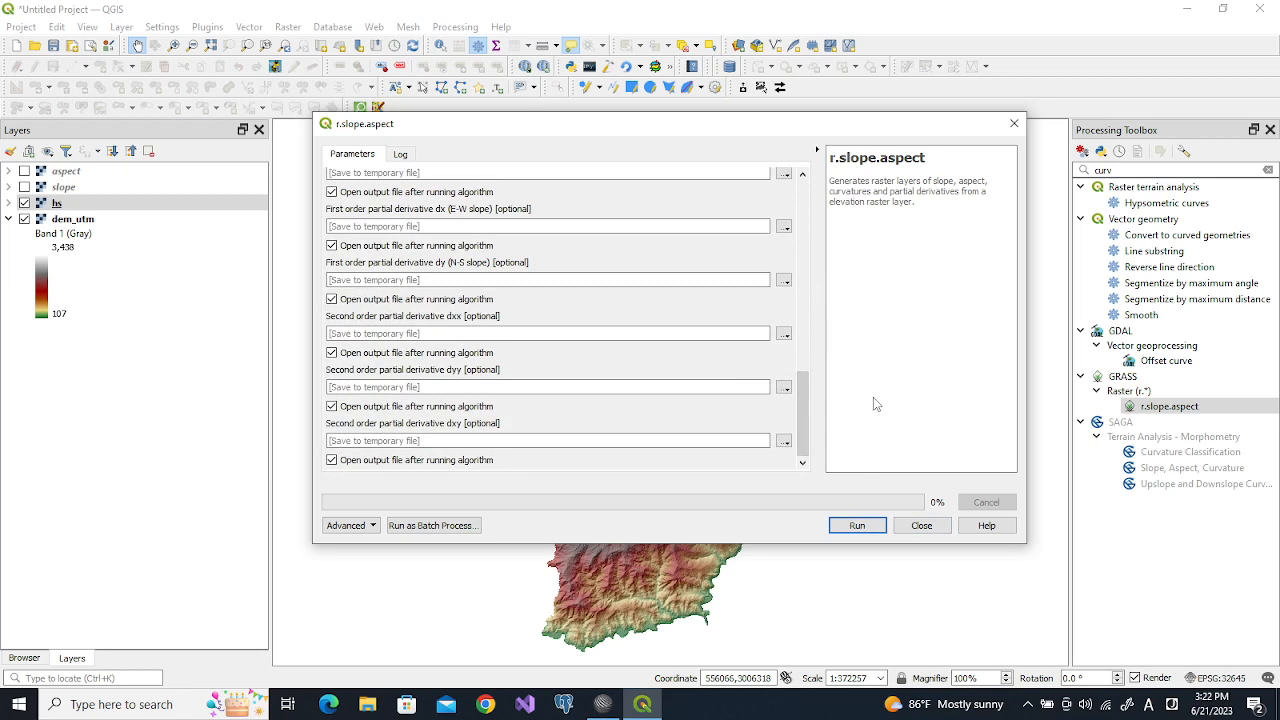
pyautogui.moveTo(800, 410); pyautogui.dragTo(811, 413)
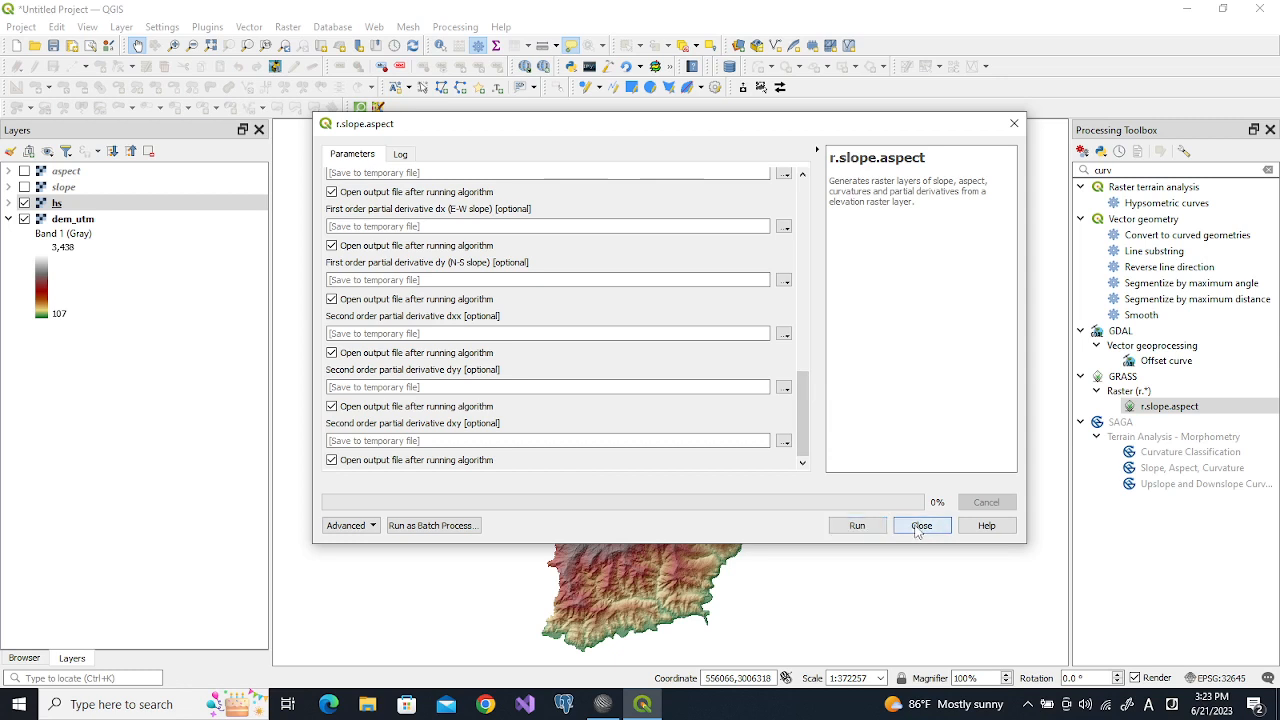
pyautogui.click(918, 526)
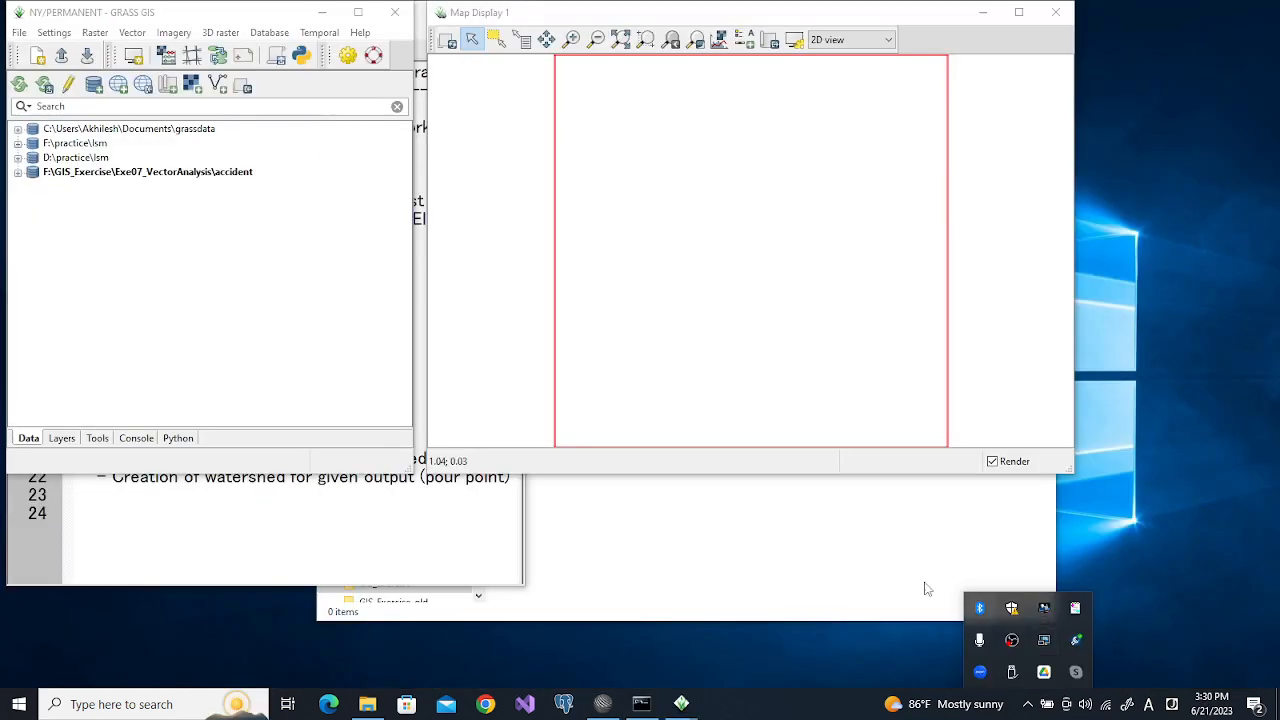
# Look over the elevGrass folder, the elev_analyse.txt outline and the GRASS GIS main and map display windows
pyautogui.click(926, 589)
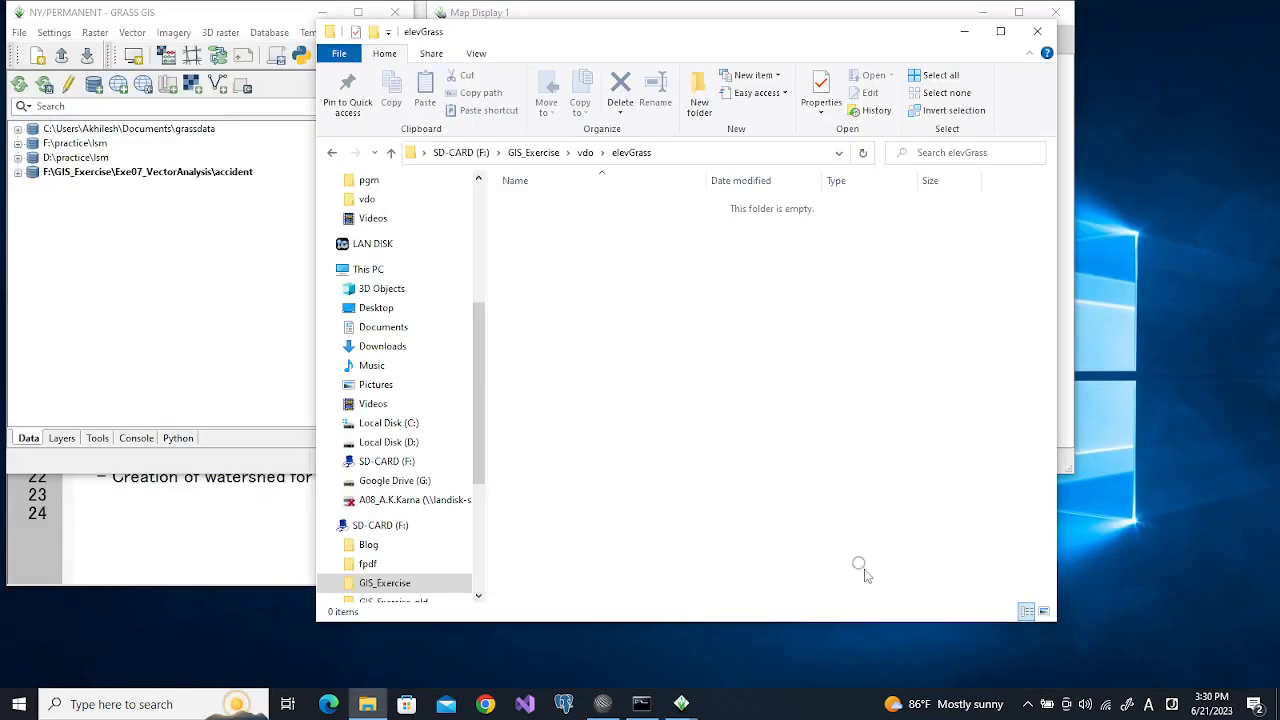
pyautogui.click(215, 554)
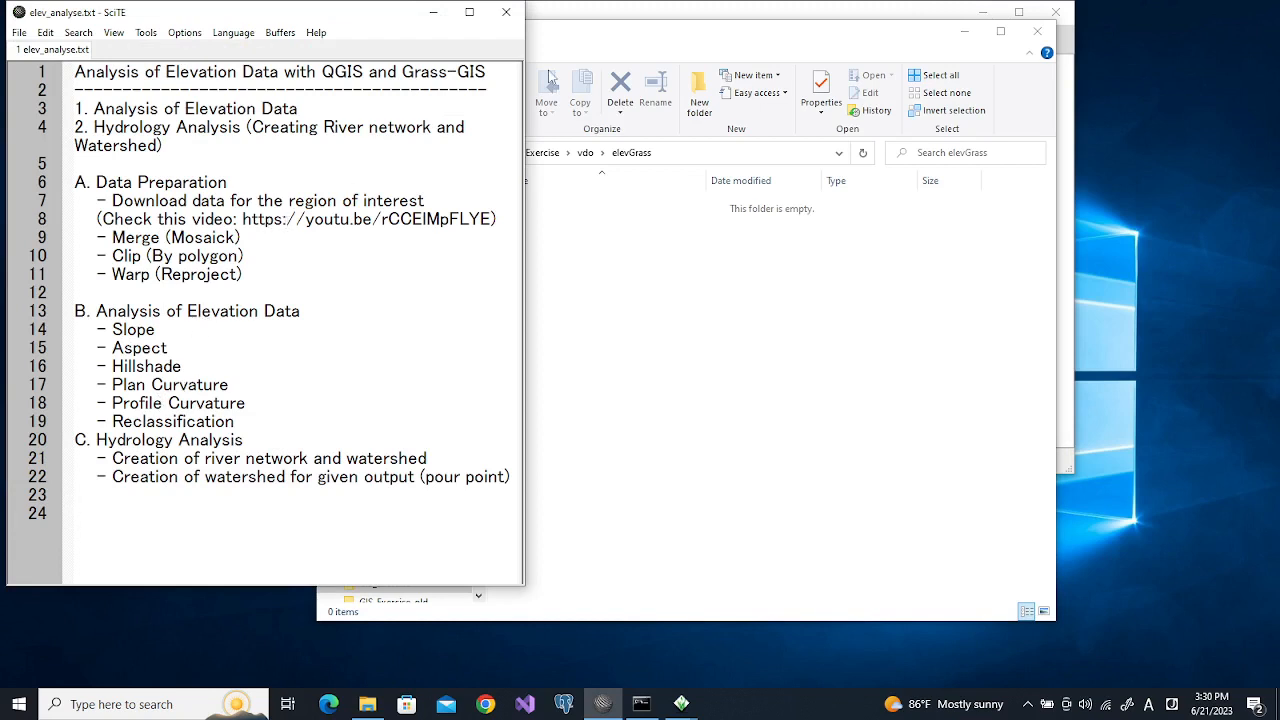
pyautogui.click(686, 281)
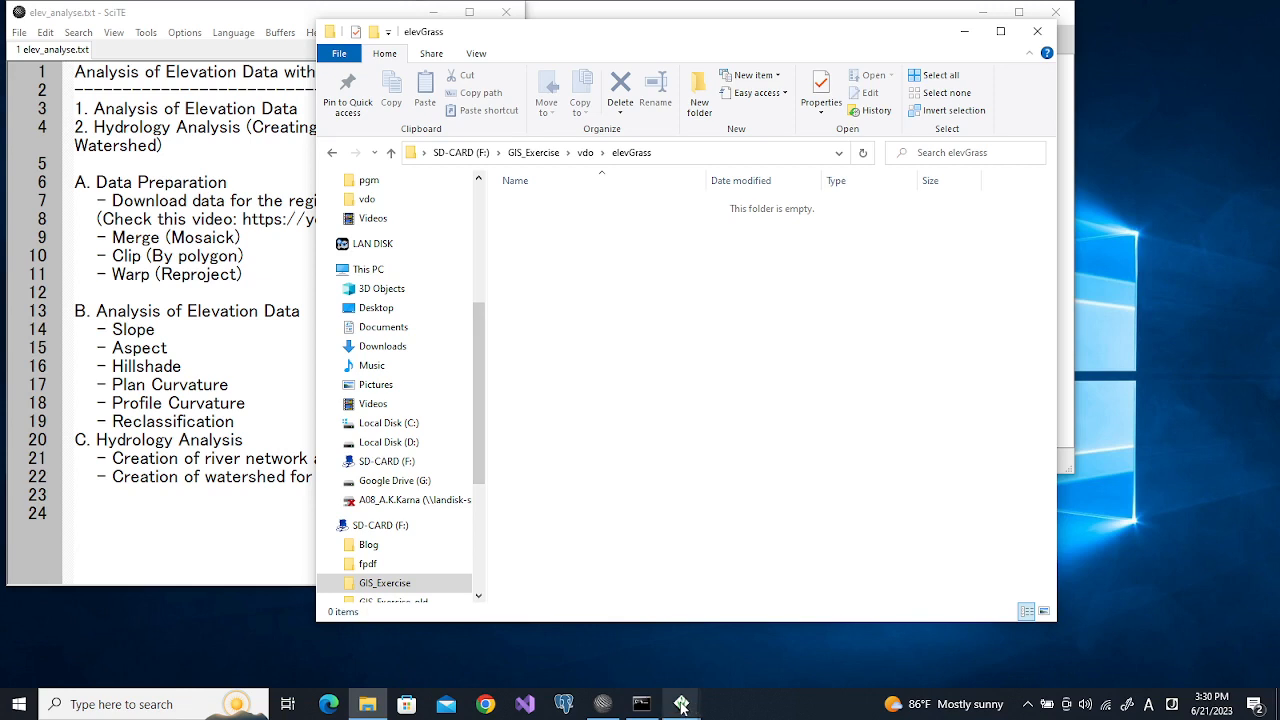
pyautogui.moveTo(681, 706)
pyautogui.click(612, 648)
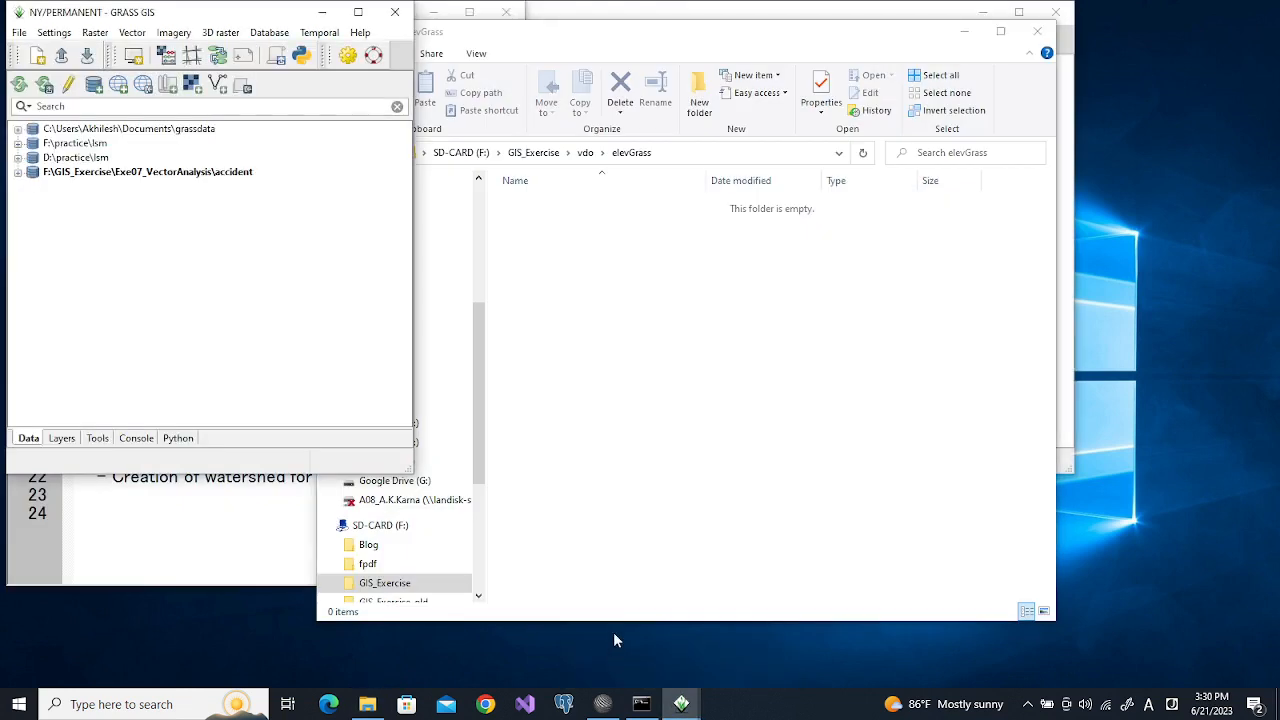
pyautogui.moveTo(681, 704)
pyautogui.click(713, 610)
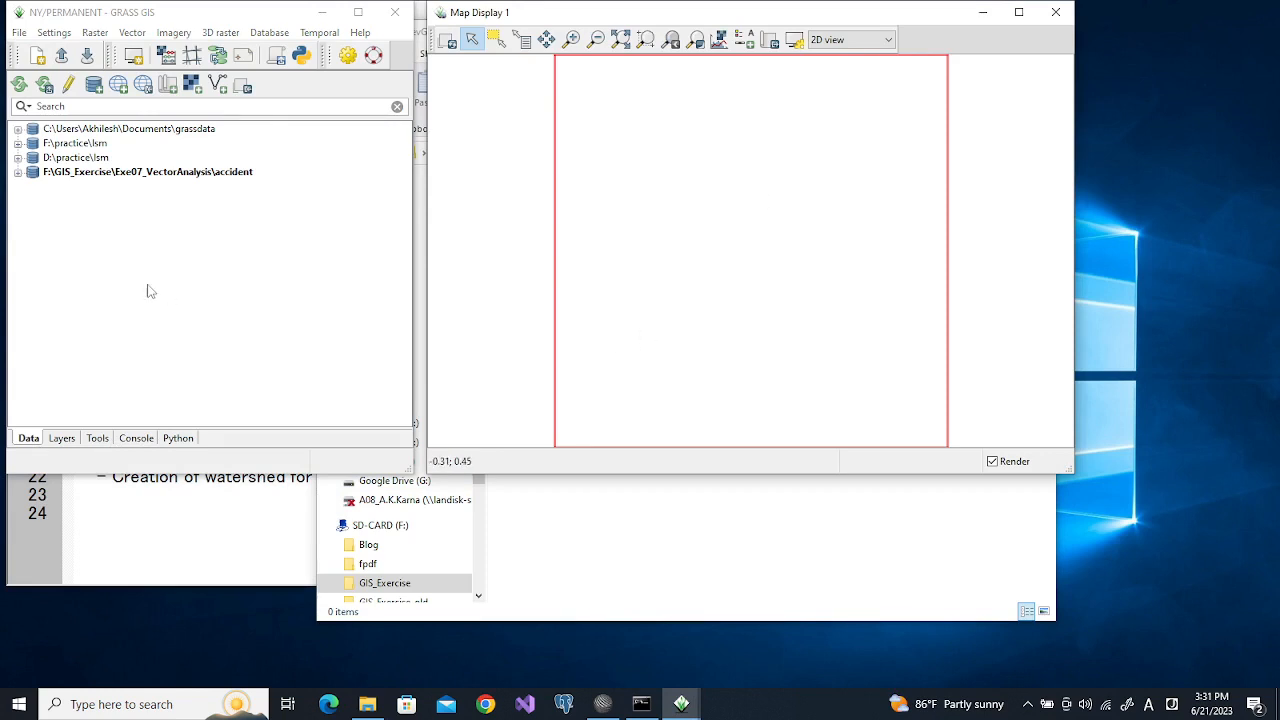
# Copy the elevGrass folder path from File Explorer and change the GRASS GIS working directory to F:\GIS_Exercise\vdo\elevGrass with the cd command
pyautogui.click(542, 532)
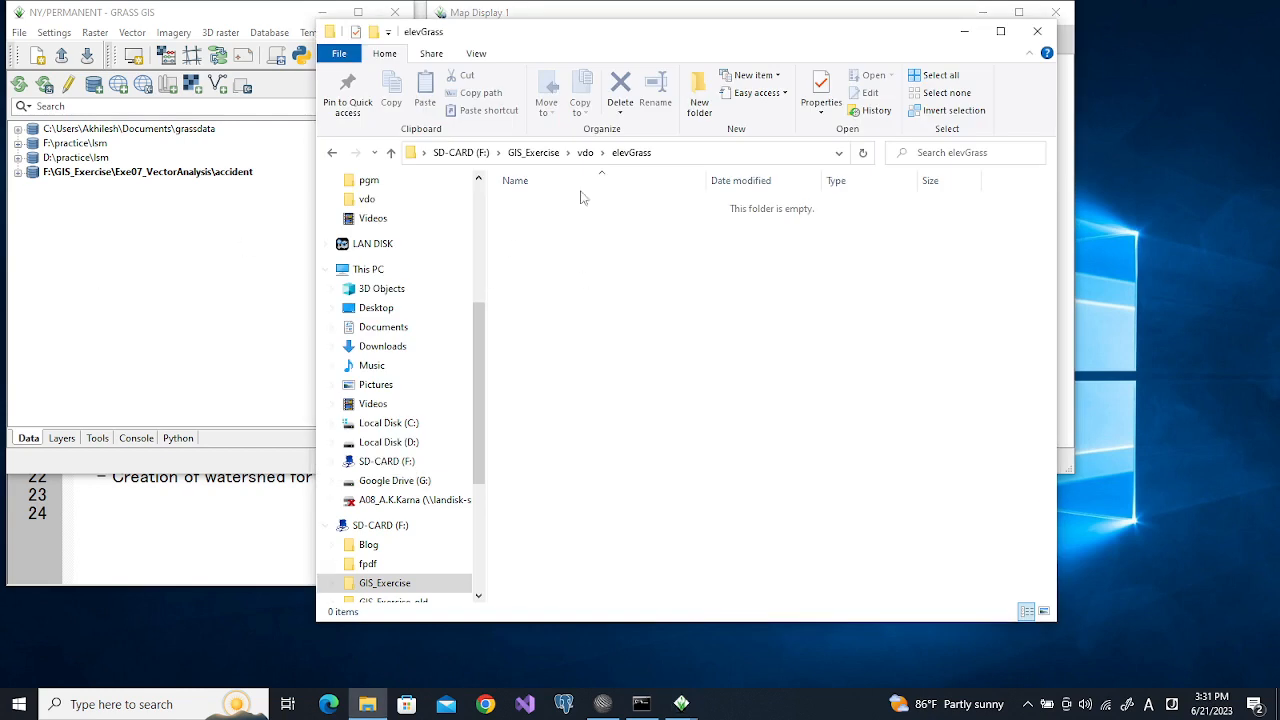
pyautogui.click(640, 152)
pyautogui.hotkey('ctrl', 'c')
pyautogui.press('ctrl')
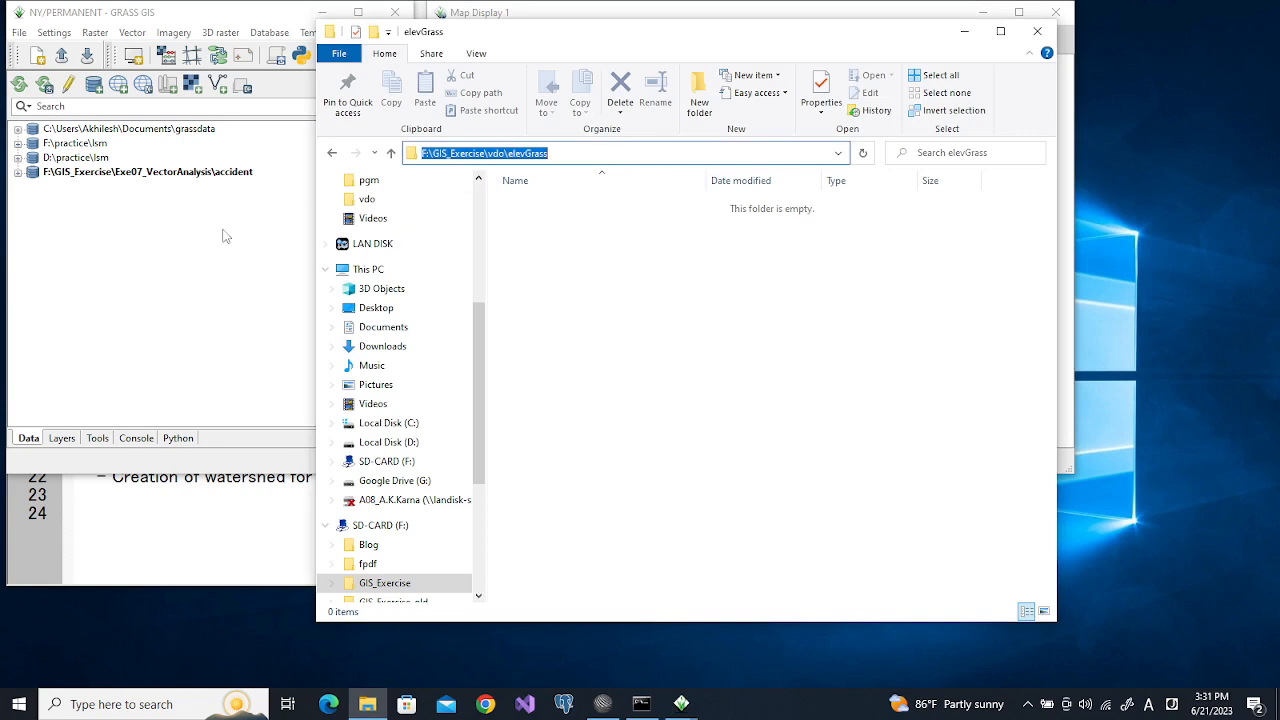
pyautogui.click(186, 266)
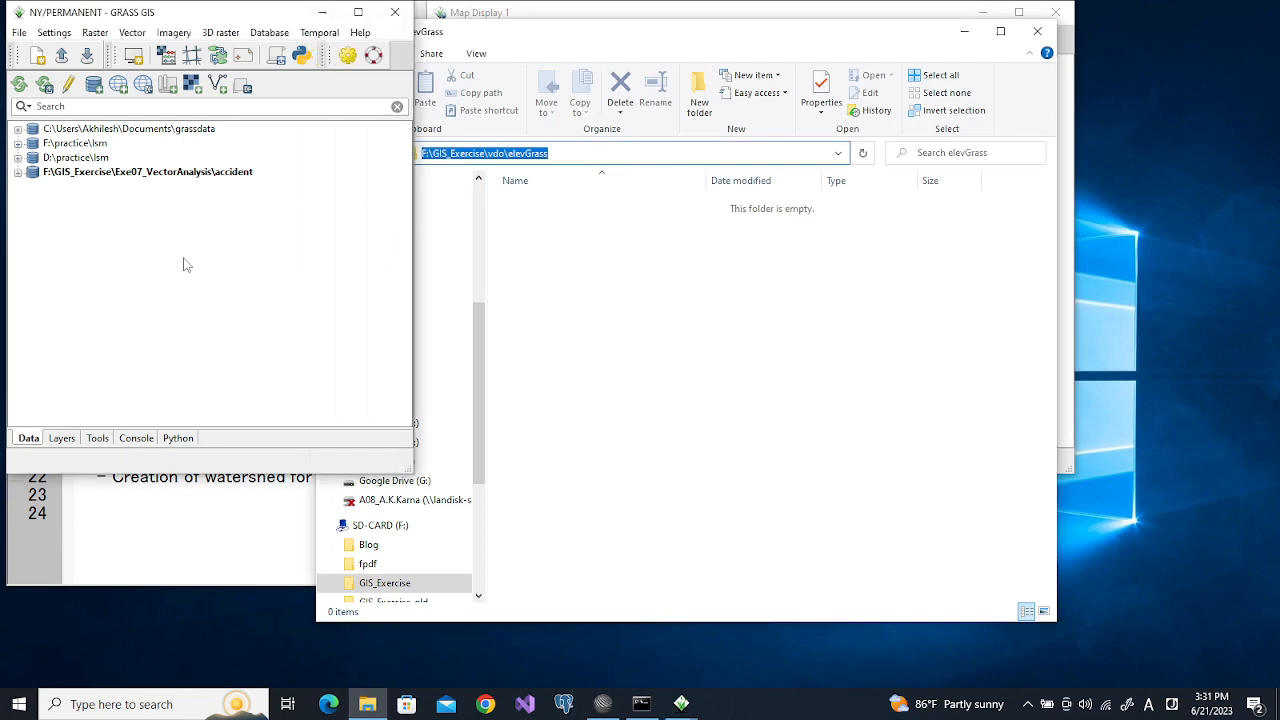
pyautogui.click(137, 438)
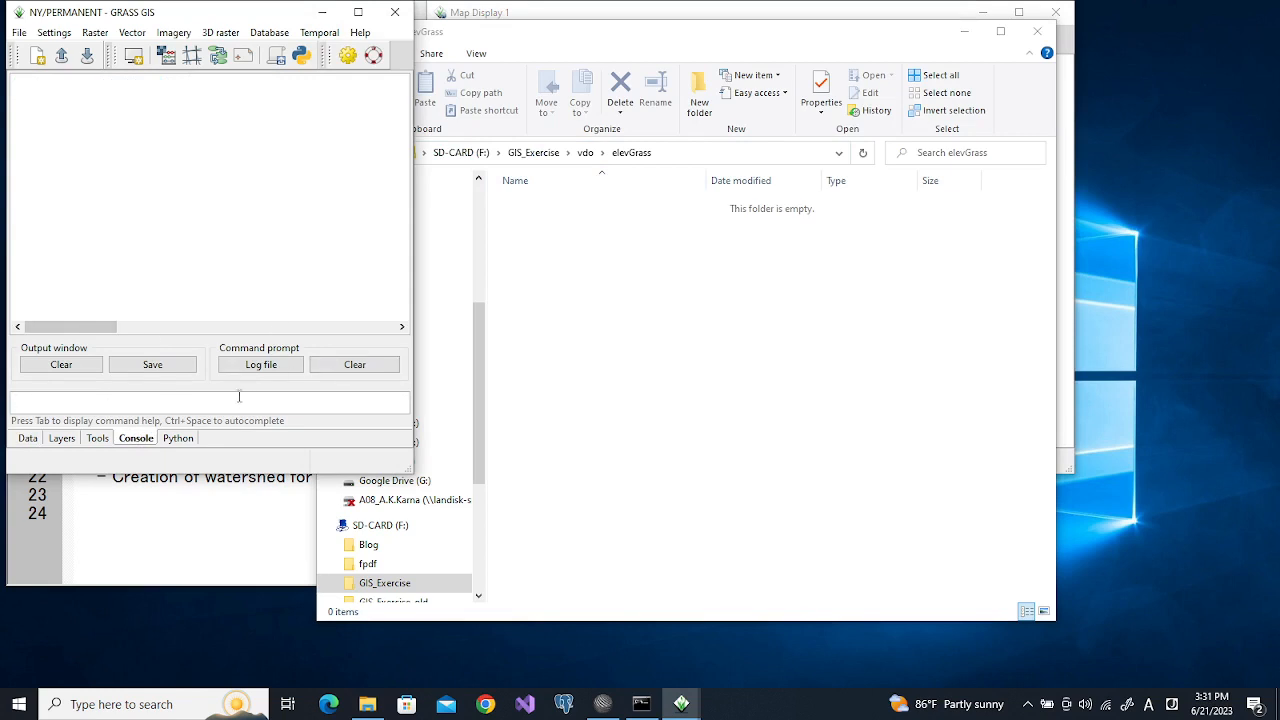
pyautogui.moveTo(249, 388); pyautogui.dragTo(249, 336)
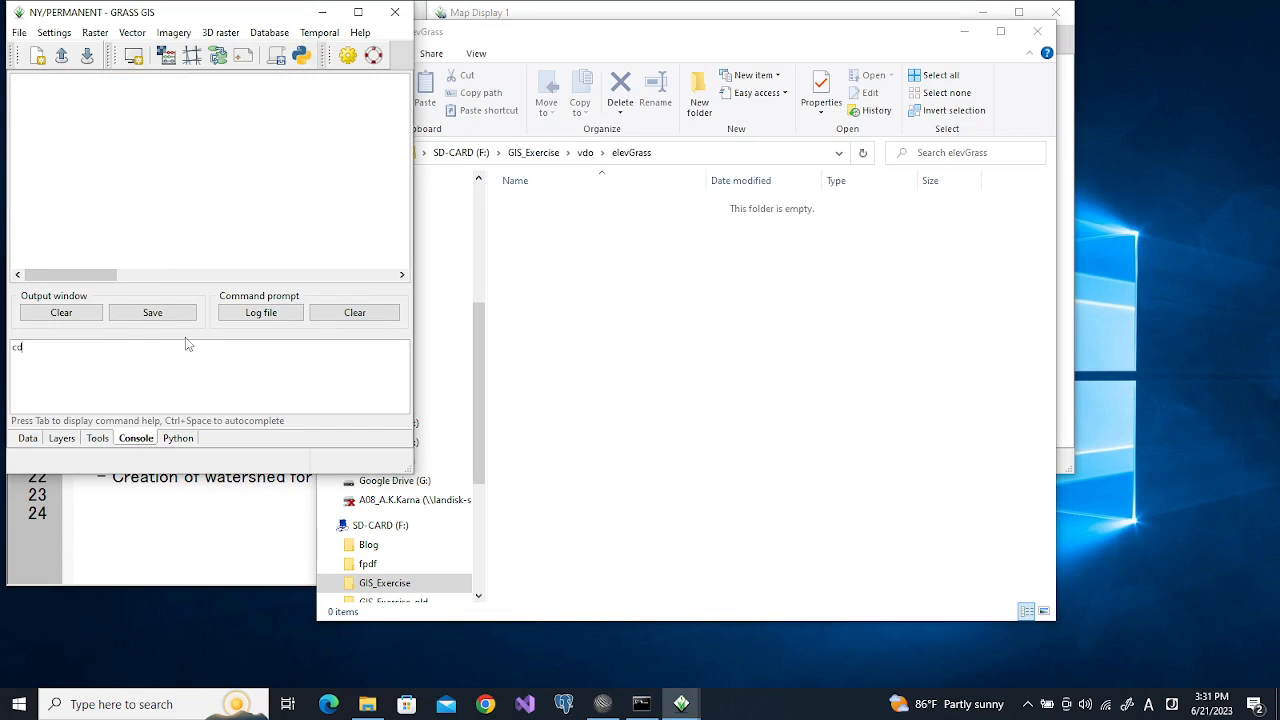
pyautogui.hotkey('ctrl', 'v')
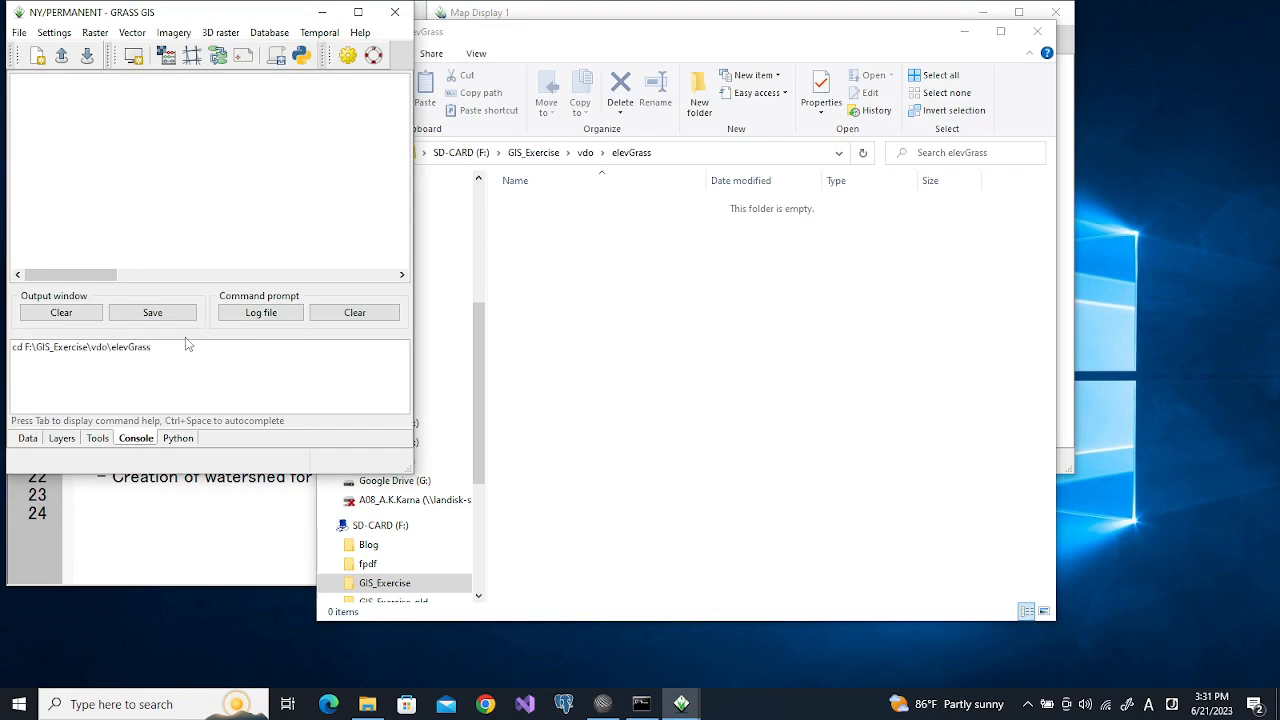
pyautogui.press('Return')
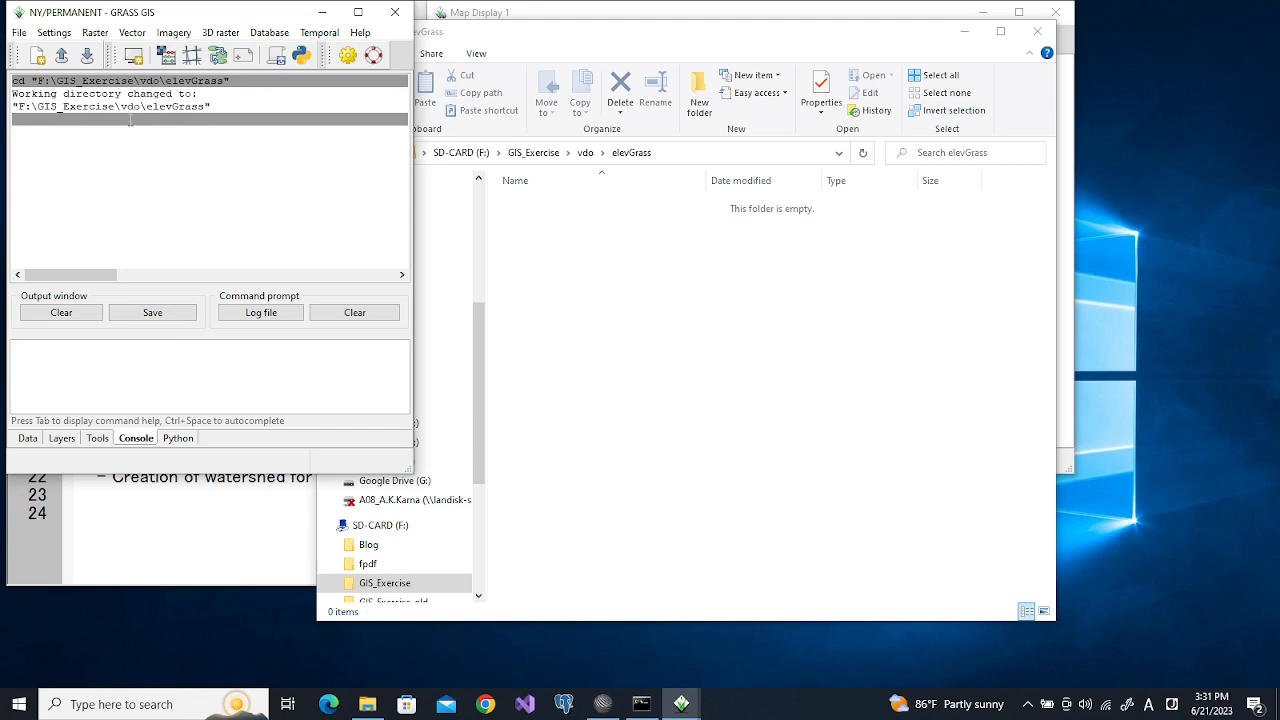
# Add the F:\GIS_Exercise\vdo\elevGrass folder as a GRASS database in the data catalog
pyautogui.click(33, 440)
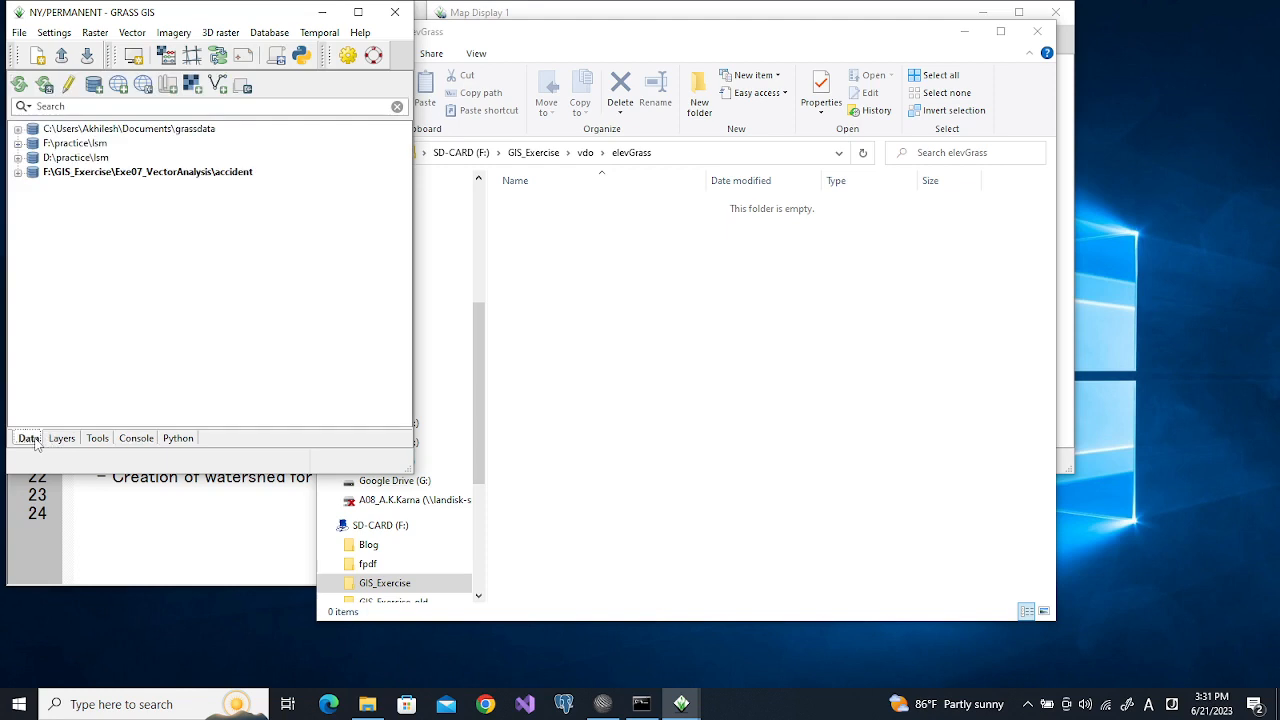
pyautogui.click(93, 85)
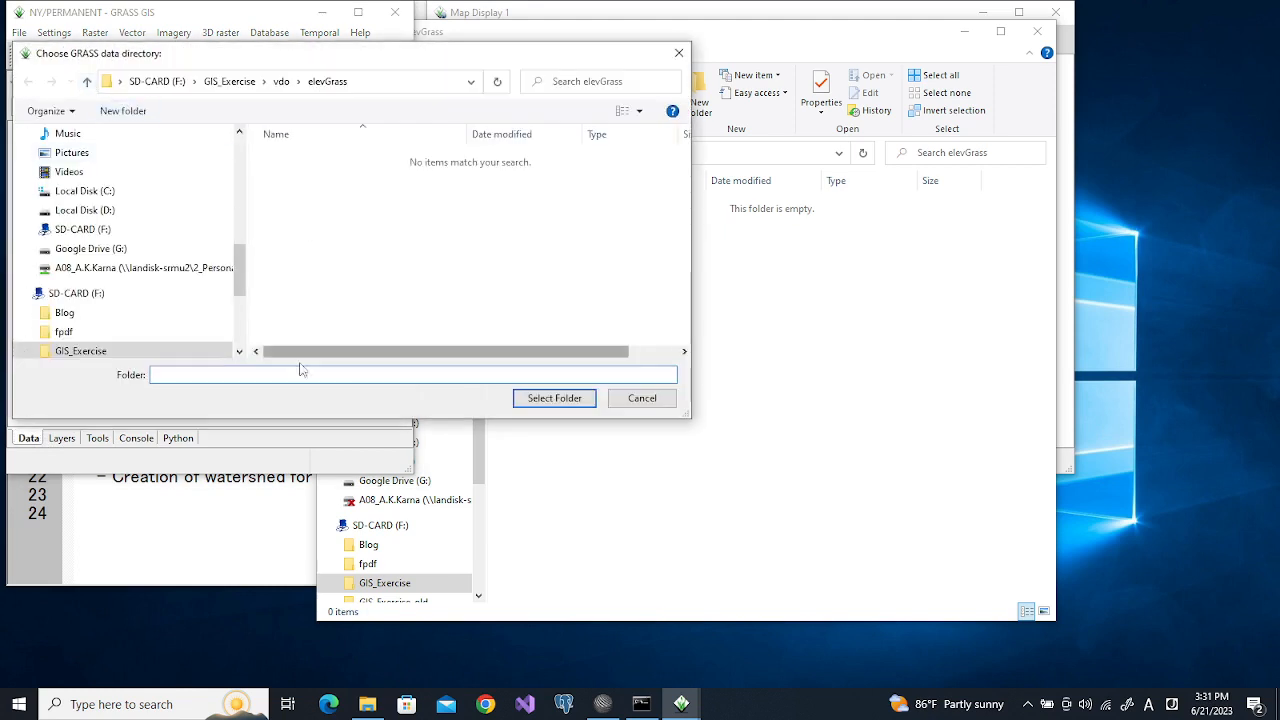
pyautogui.click(555, 400)
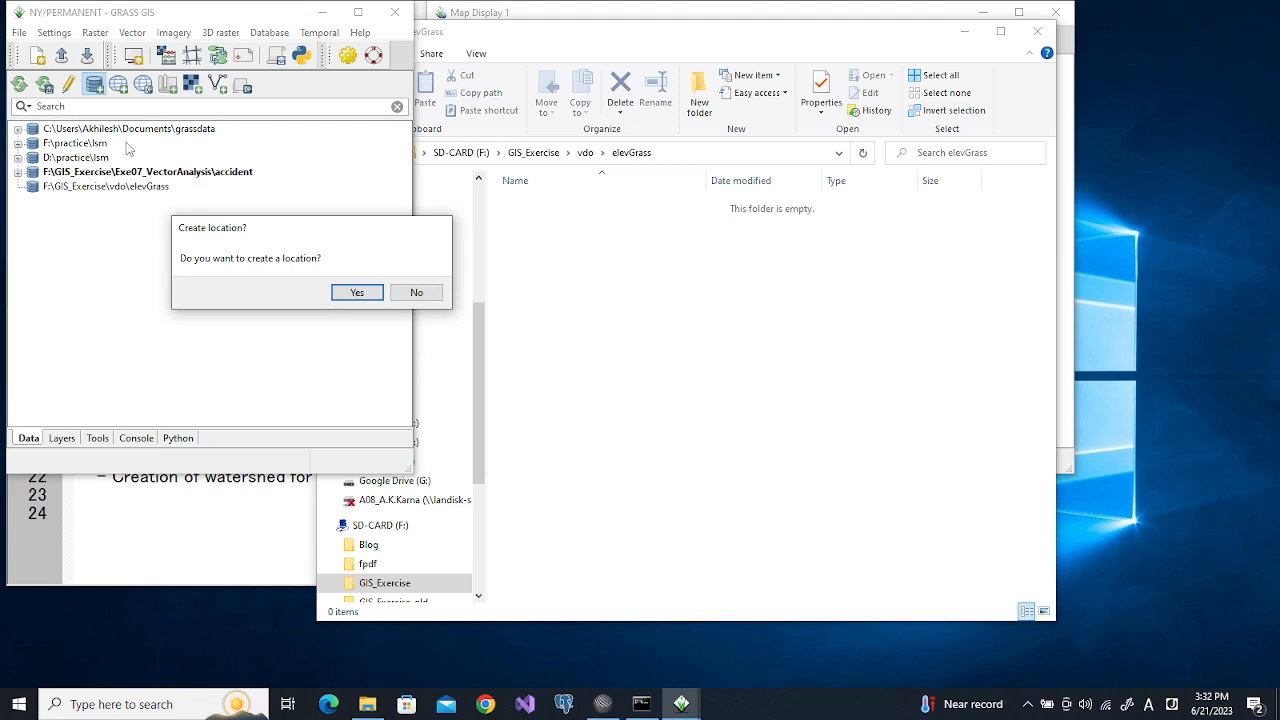
# Start a new location in the elevGrass database, named Bhojpur with the description "Analysis of Elevation Data"
pyautogui.click(354, 293)
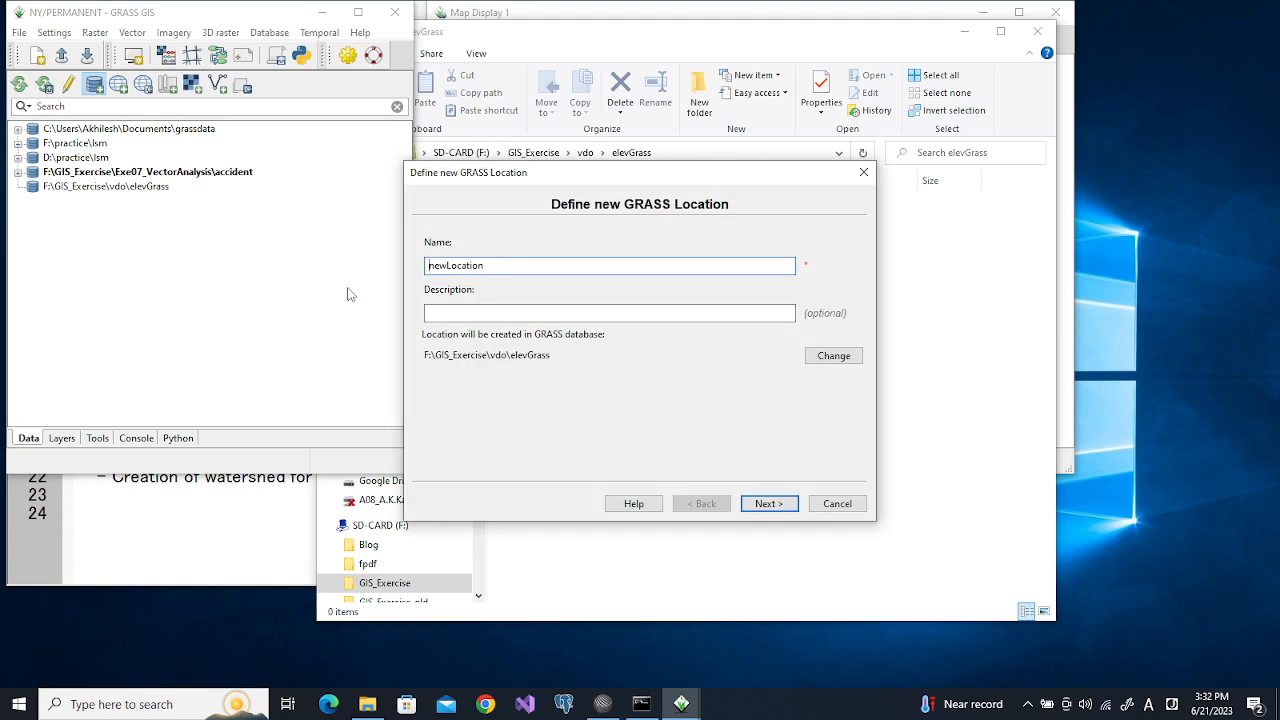
pyautogui.moveTo(487, 265); pyautogui.dragTo(437, 266)
pyautogui.write('Bhojpur')
pyautogui.click(438, 312)
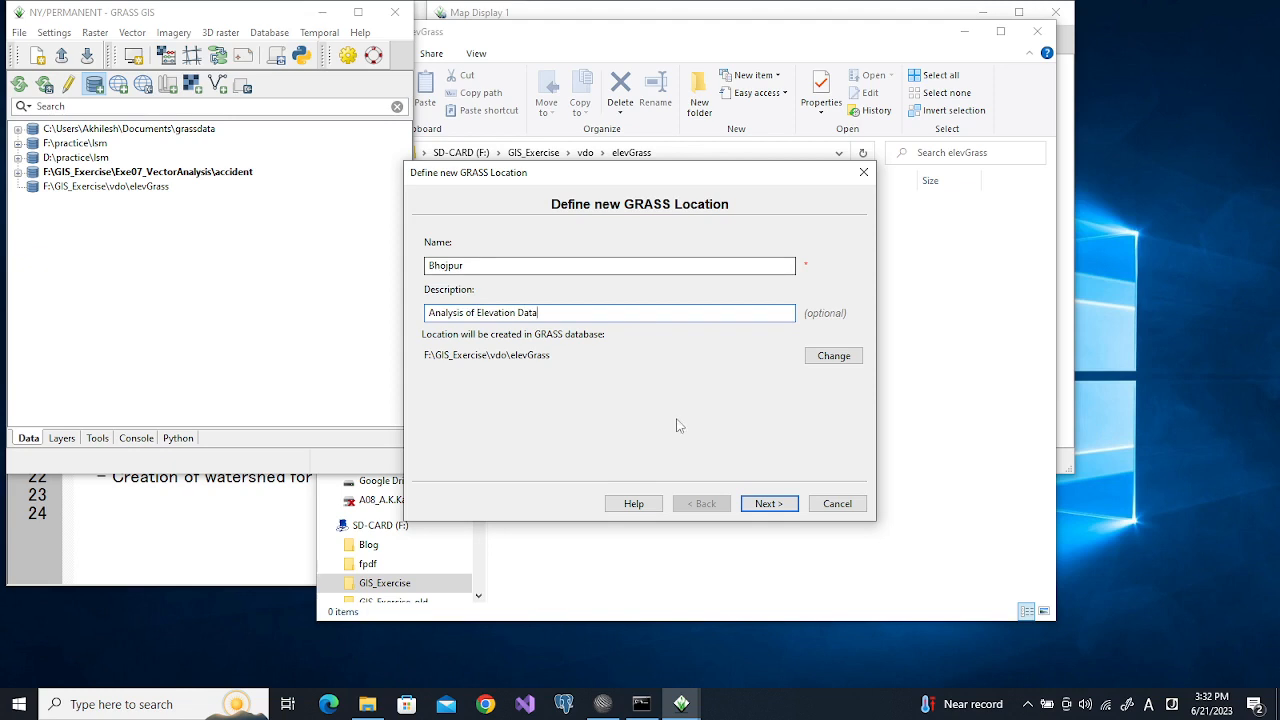
pyautogui.click(769, 504)
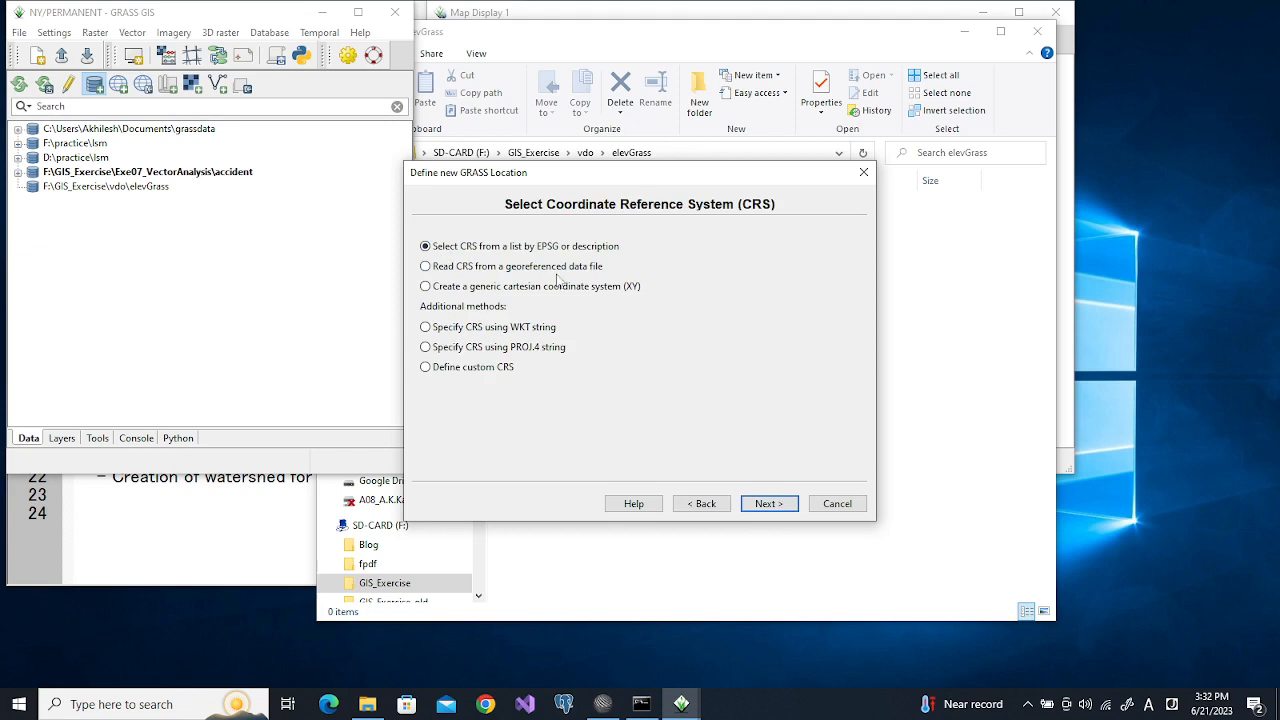
# Define the location's CRS from the georeferenced file dem_utm.tif in GIS_Exercise/vdo and finish creating the location
pyautogui.click(425, 266)
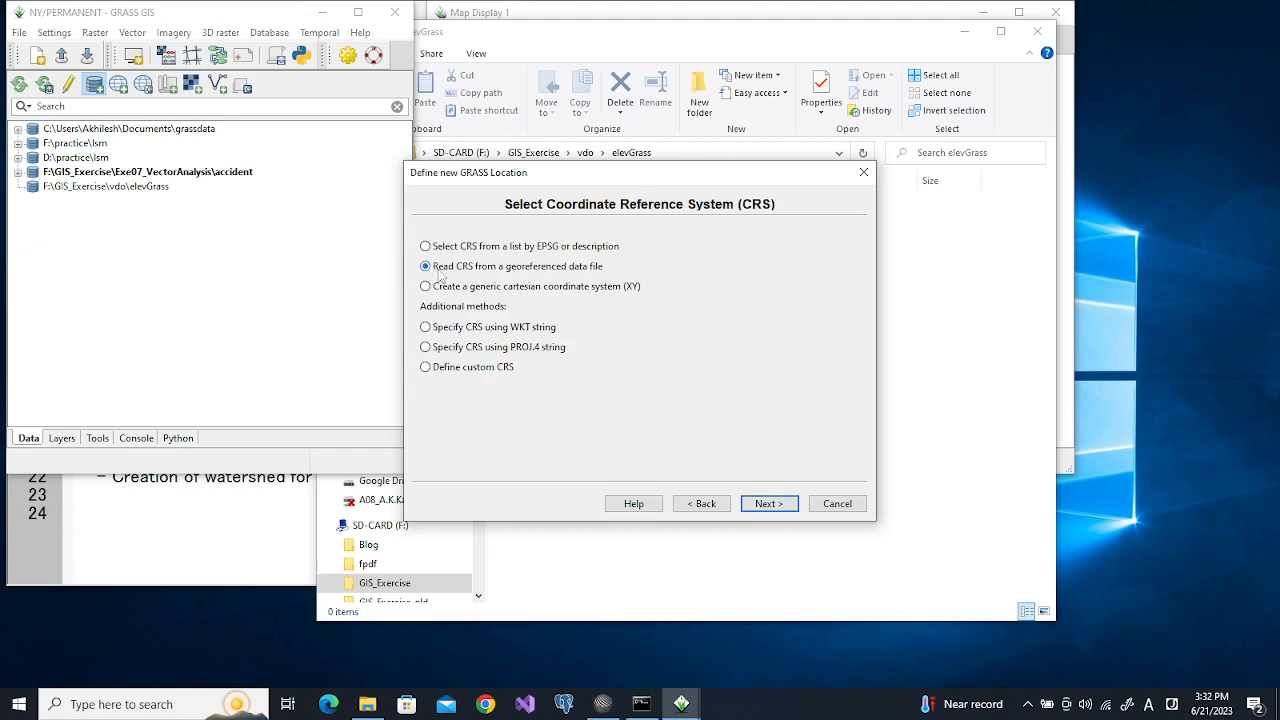
pyautogui.click(769, 504)
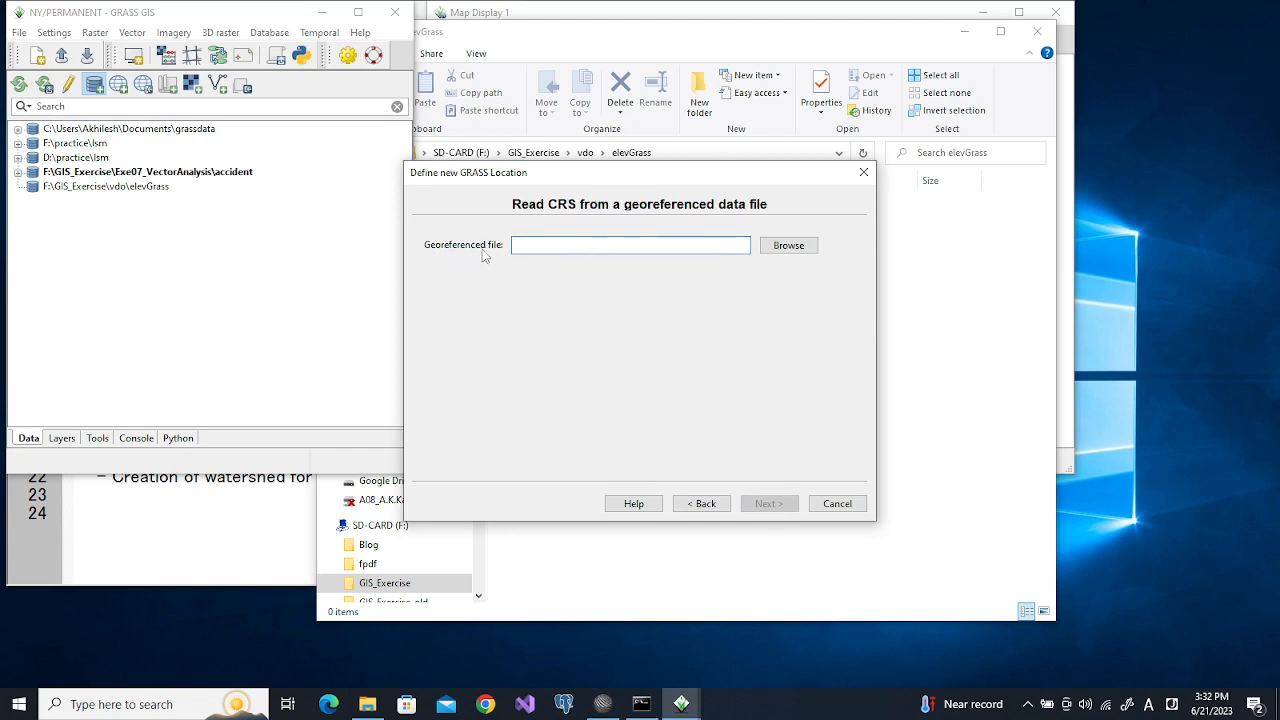
pyautogui.click(789, 246)
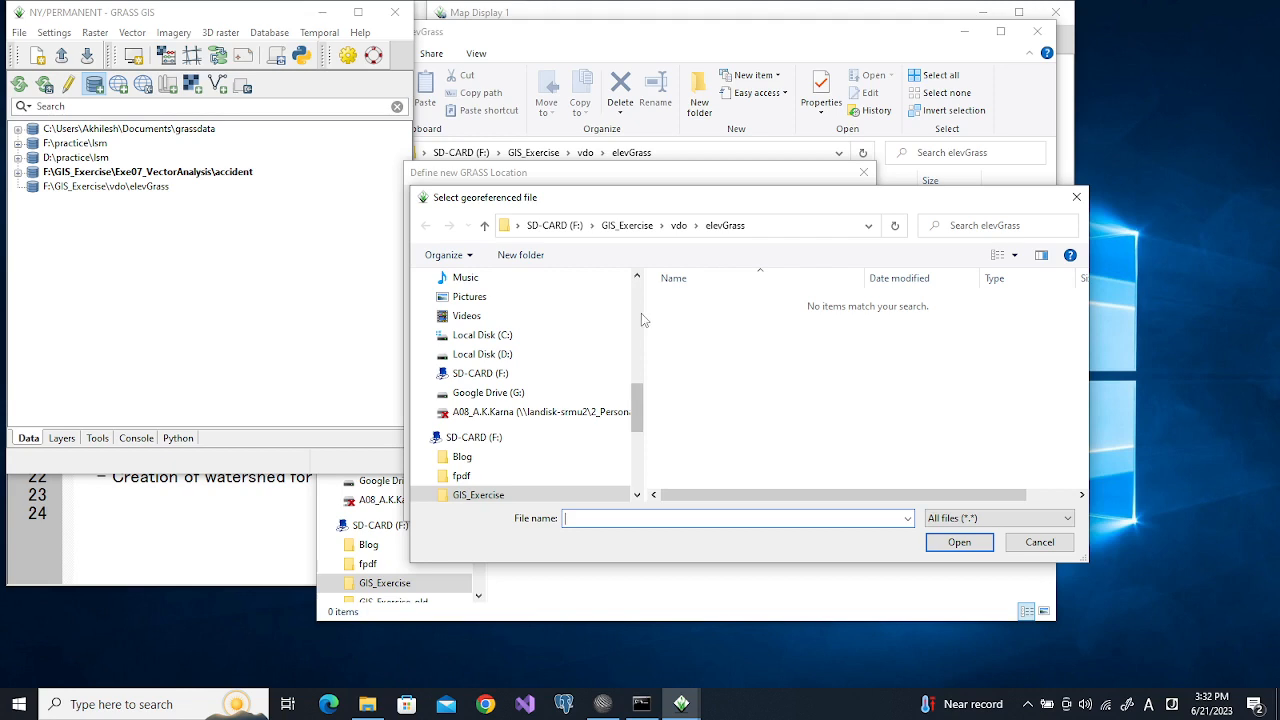
pyautogui.click(495, 375)
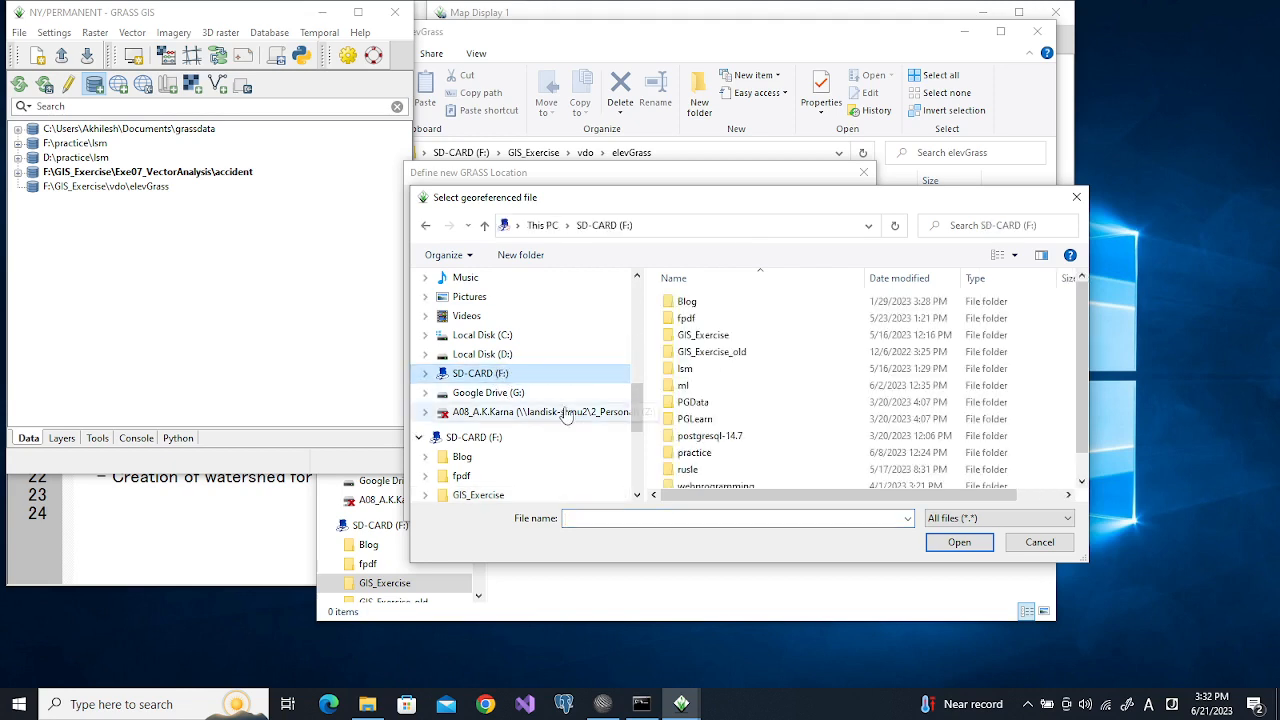
pyautogui.doubleClick(670, 336)
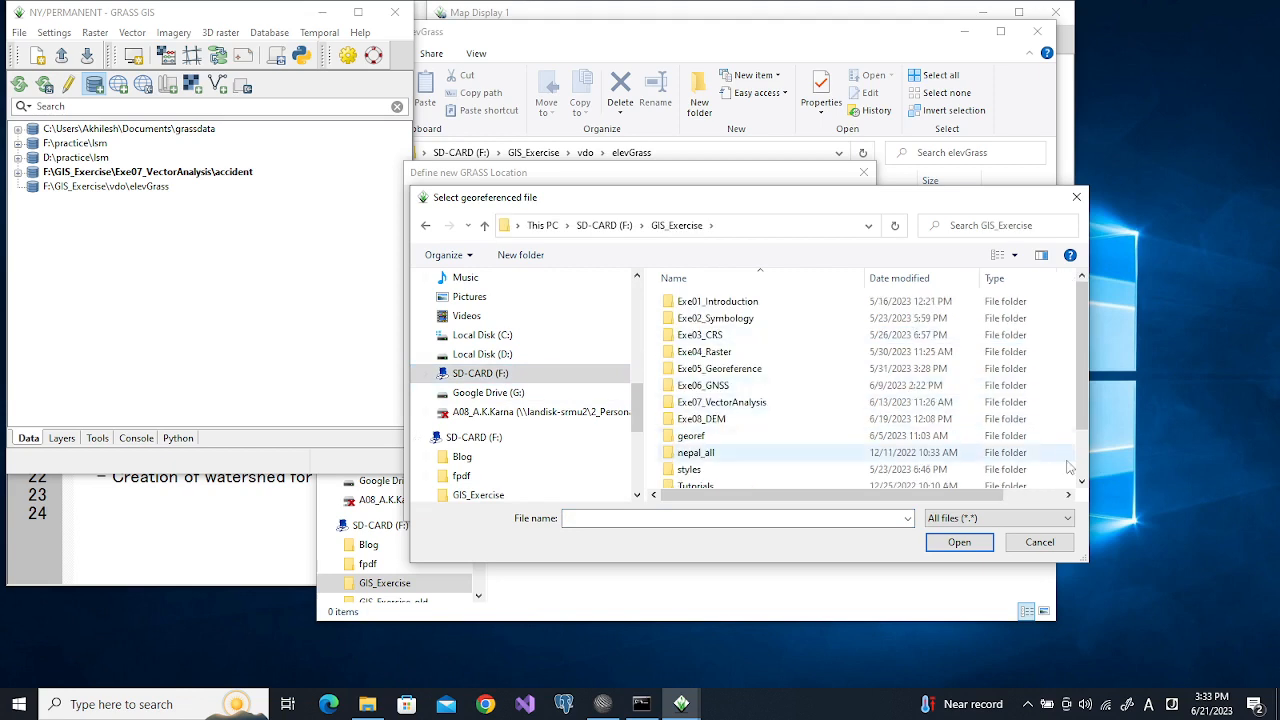
pyautogui.scroll(-1, 1053, 457)
pyautogui.doubleClick(672, 450)
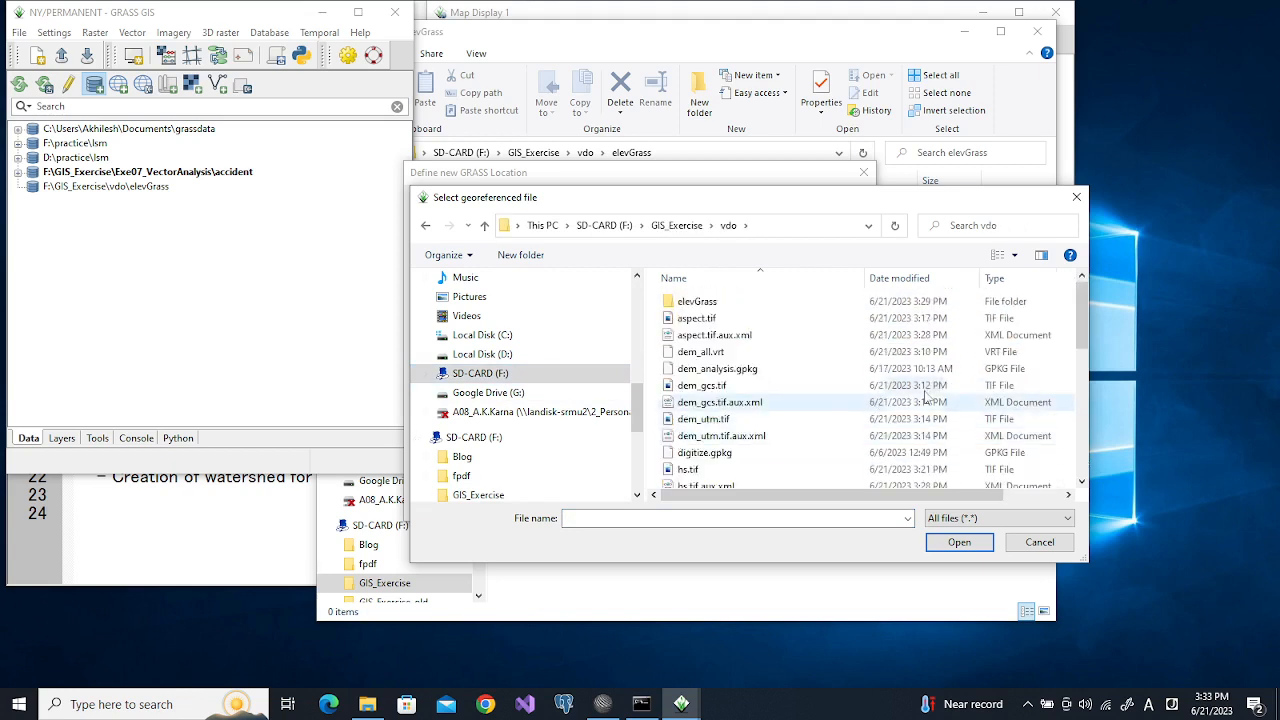
pyautogui.click(669, 424)
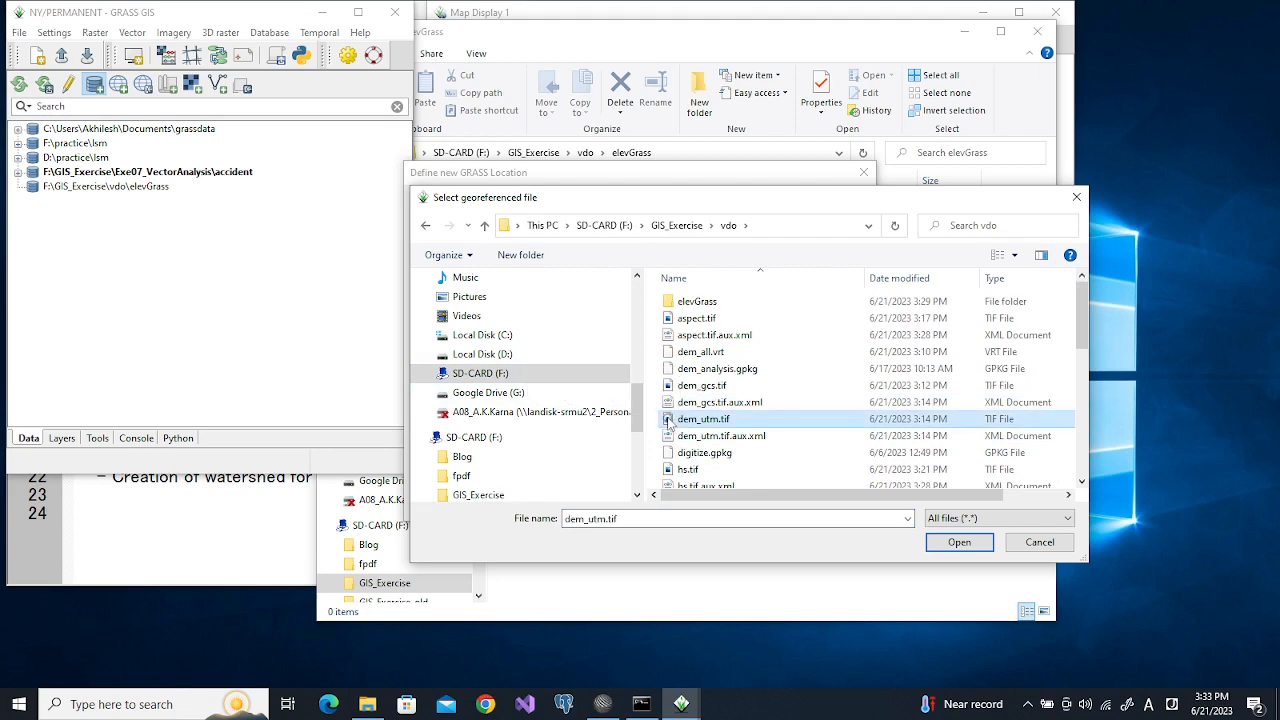
pyautogui.click(959, 543)
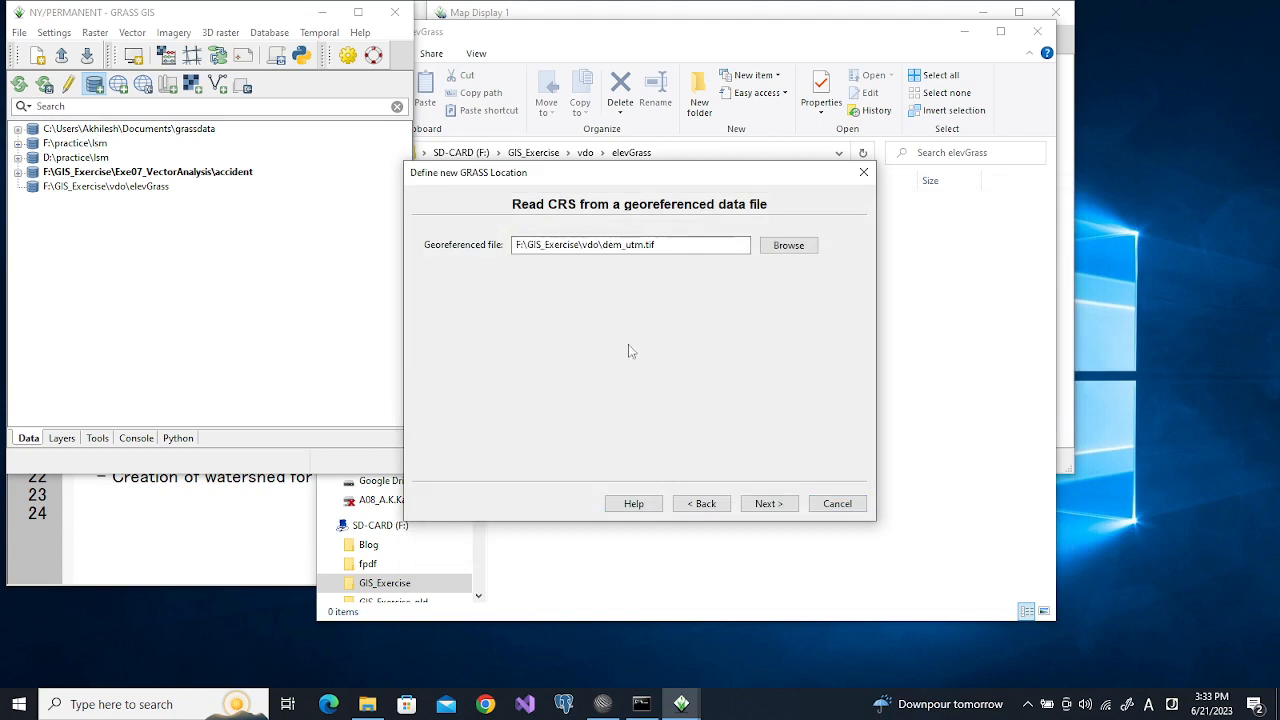
pyautogui.click(769, 504)
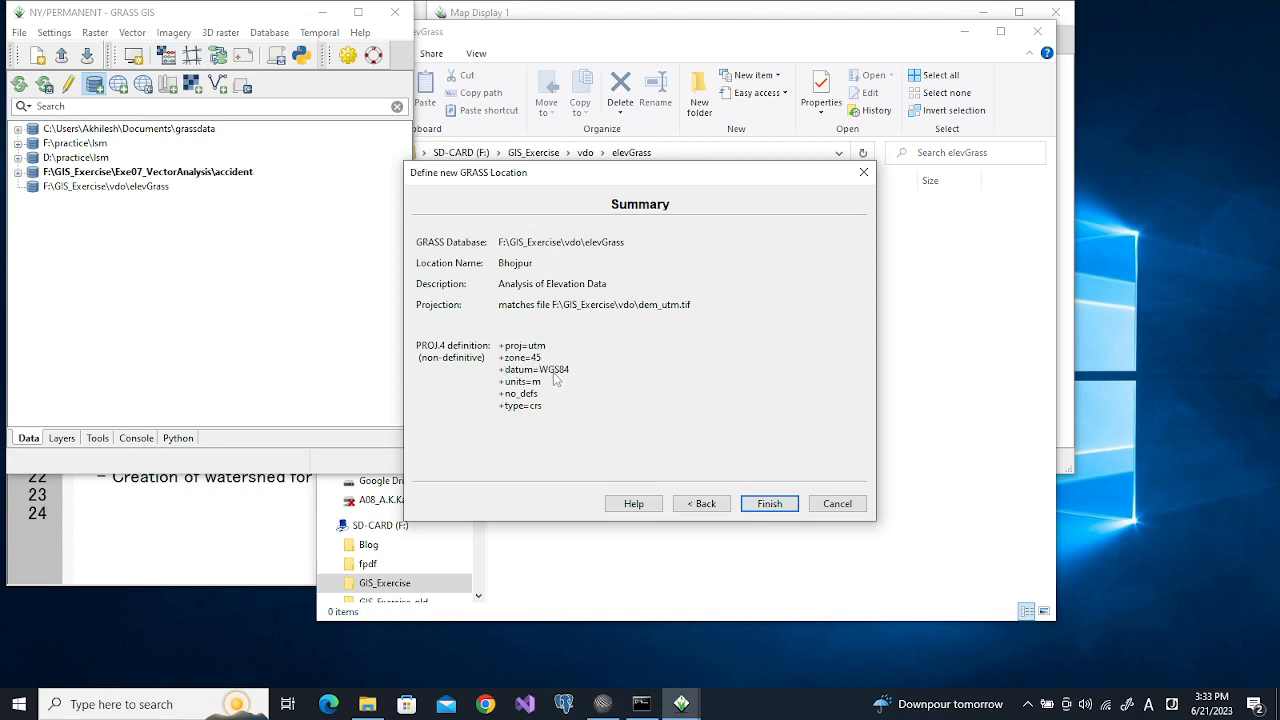
pyautogui.click(770, 504)
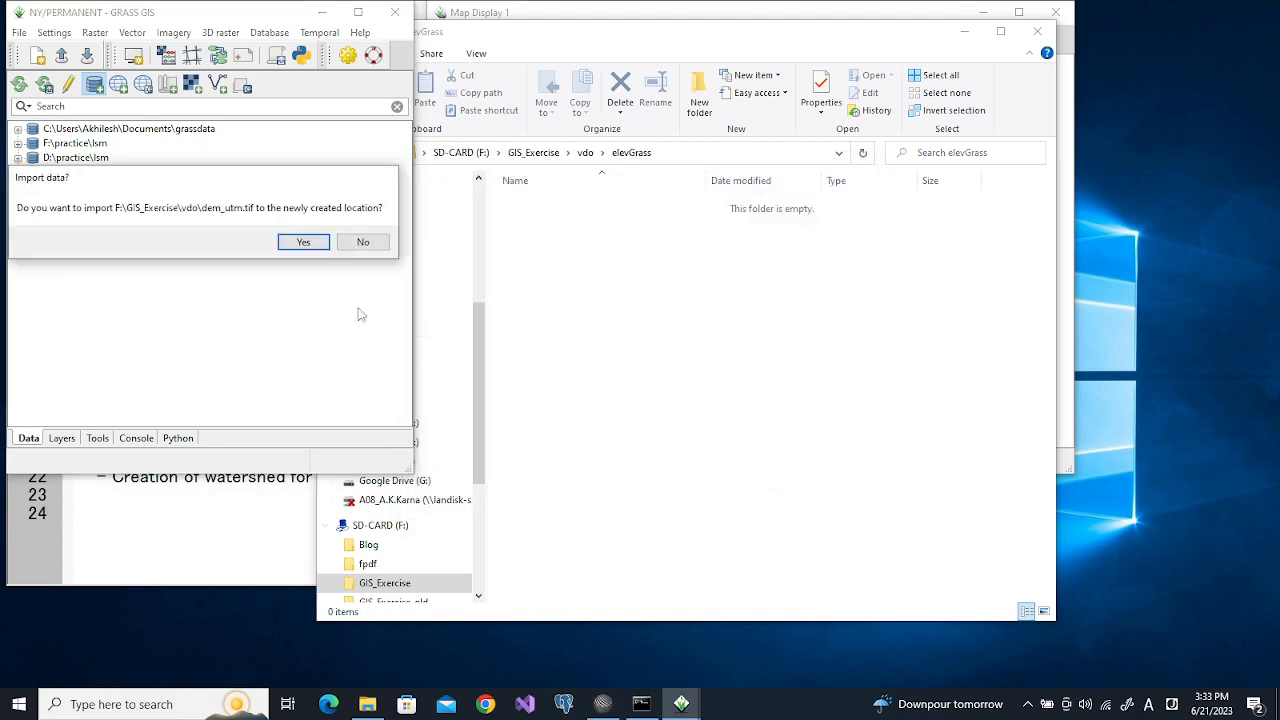
# Import dem_utm.tif into the newly created Bhojpur location and acknowledge the import message
pyautogui.moveTo(217, 181); pyautogui.dragTo(530, 227)
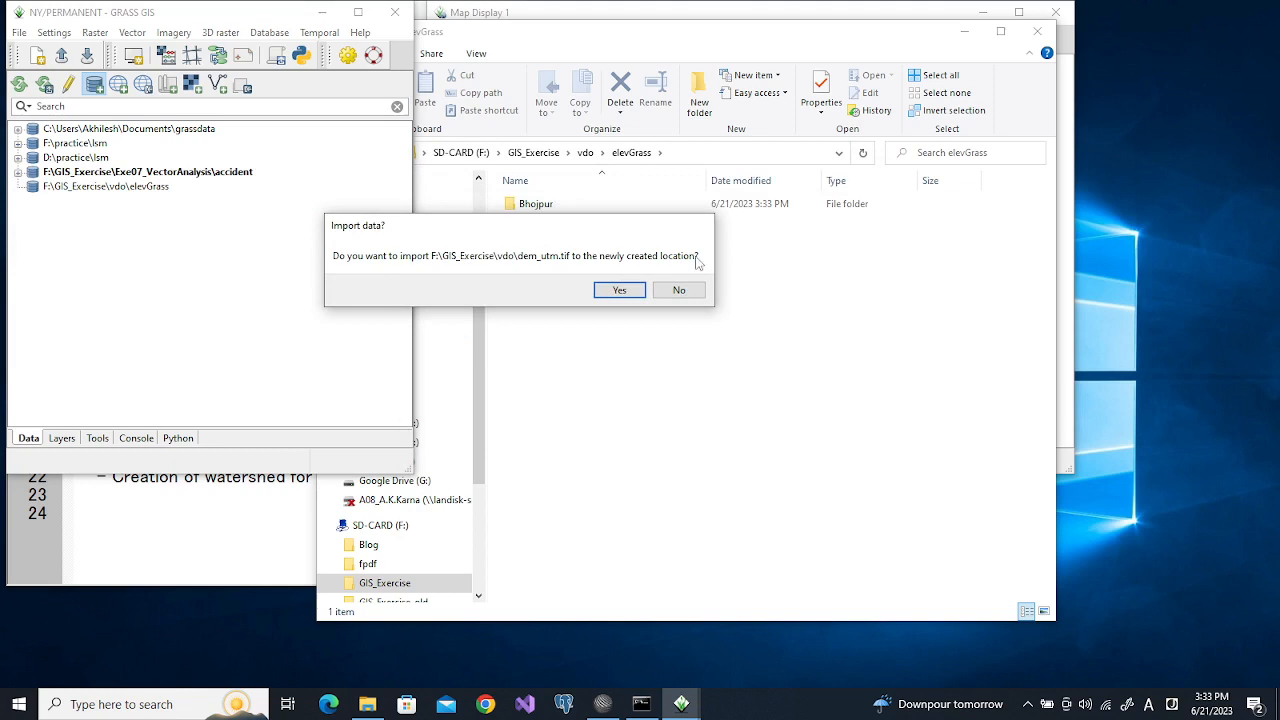
pyautogui.click(622, 290)
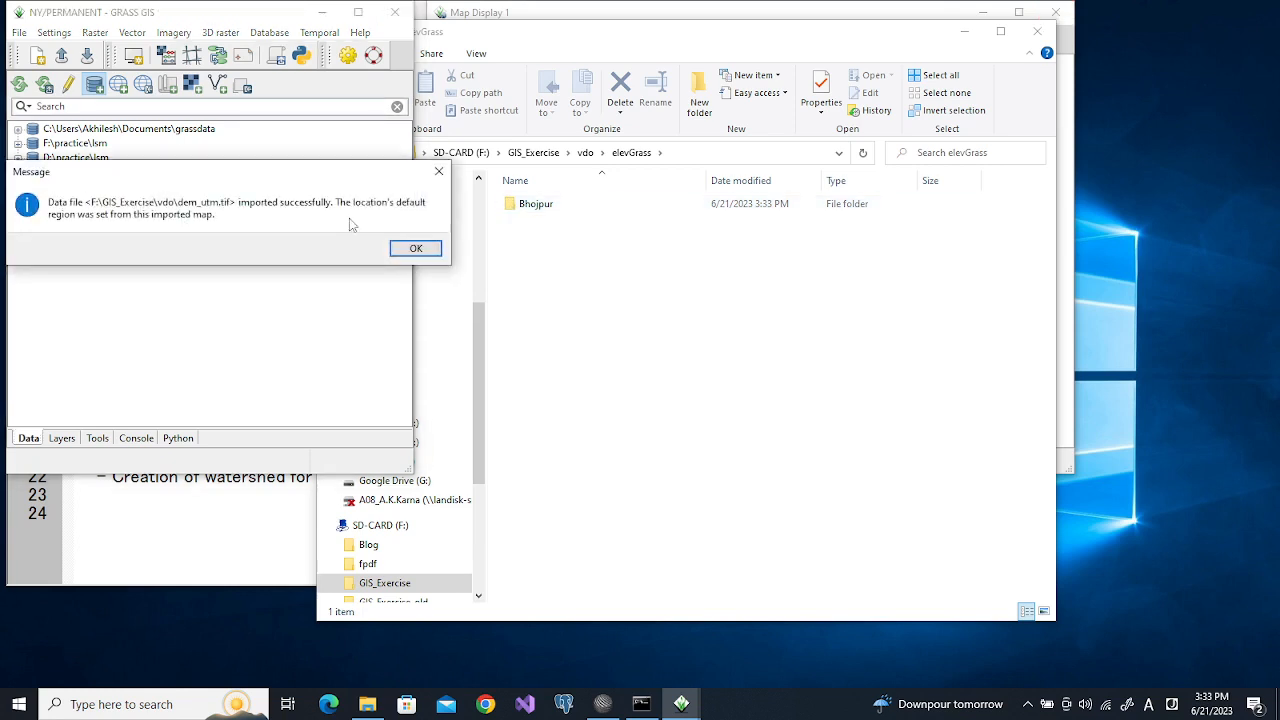
pyautogui.click(415, 250)
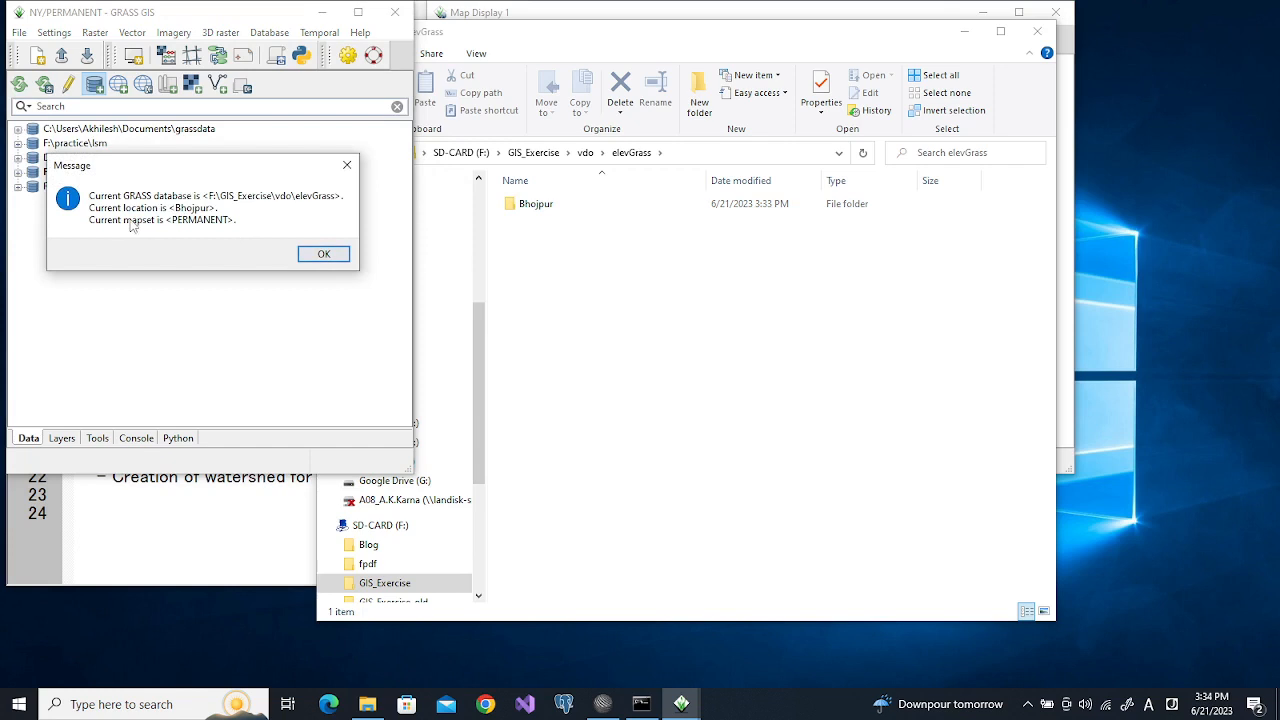
pyautogui.moveTo(190, 170); pyautogui.dragTo(194, 246)
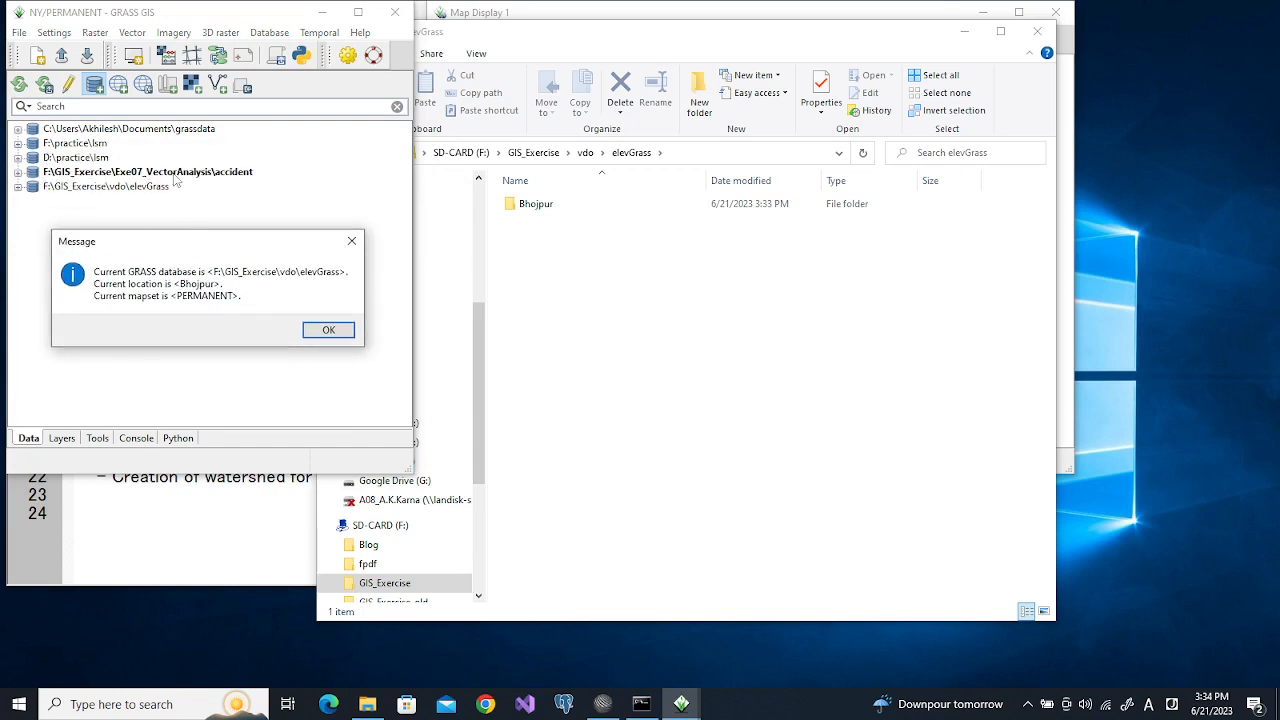
# Dismiss the current mapset message and display the dem_utm raster from Bhojpur's PERMANENT mapset in the map display
pyautogui.click(329, 332)
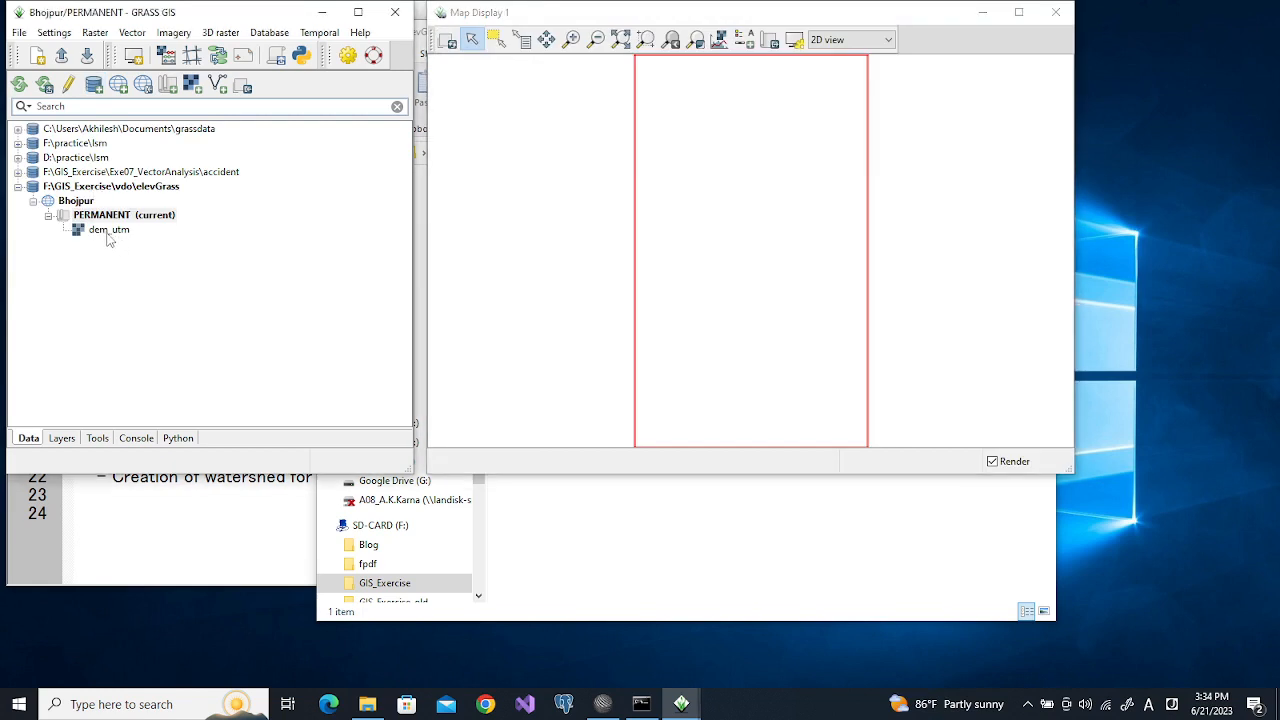
pyautogui.click(108, 232)
pyautogui.doubleClick(114, 233)
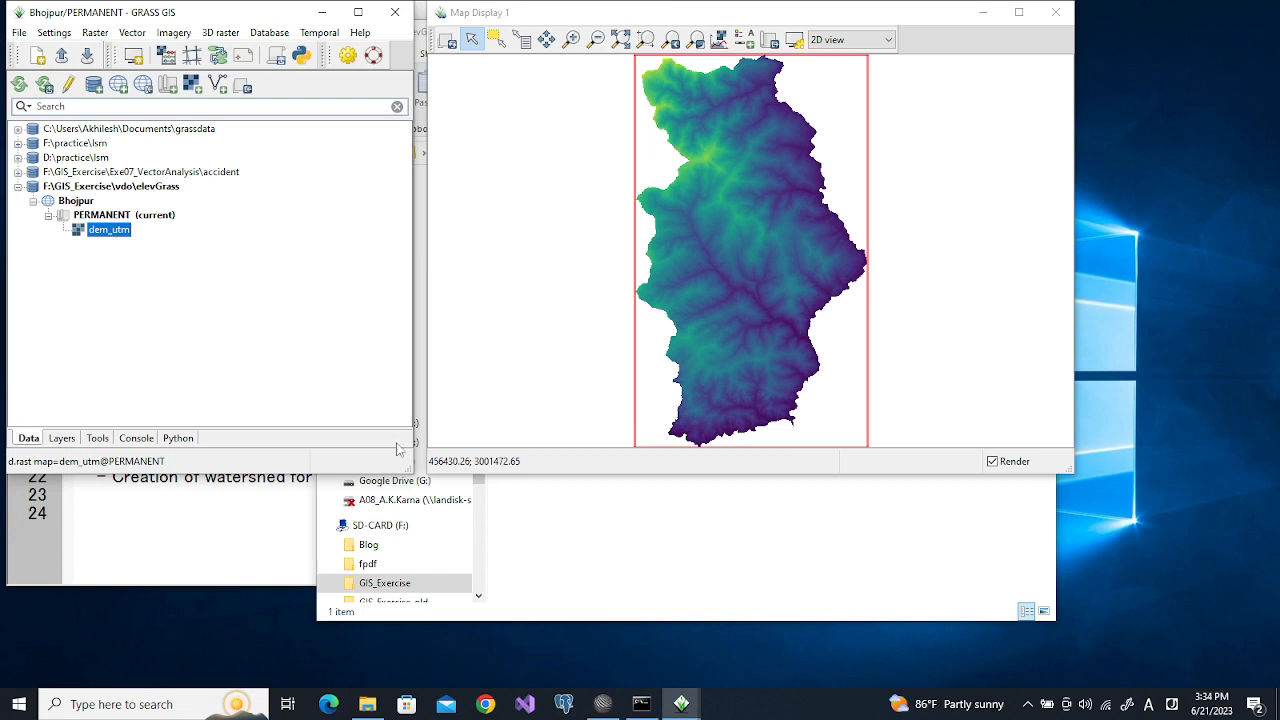
pyautogui.moveTo(403, 470)
pyautogui.mouseDown()
pyautogui.moveTo(440, 476)
pyautogui.moveTo(411, 471)
pyautogui.mouseUp()
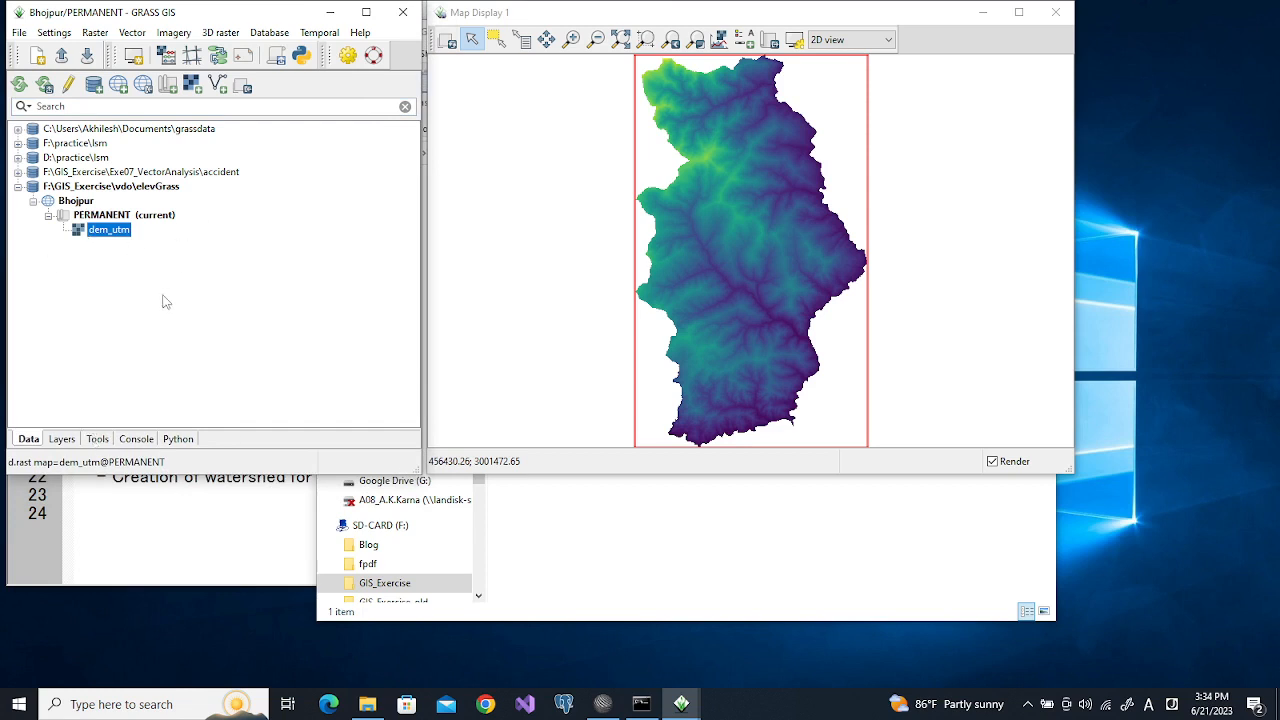
# Launch the r.slope.aspect module from the GRASS command console and move its dialog clear for editing
pyautogui.click(137, 441)
pyautogui.click(154, 376)
pyautogui.write('r.sl')
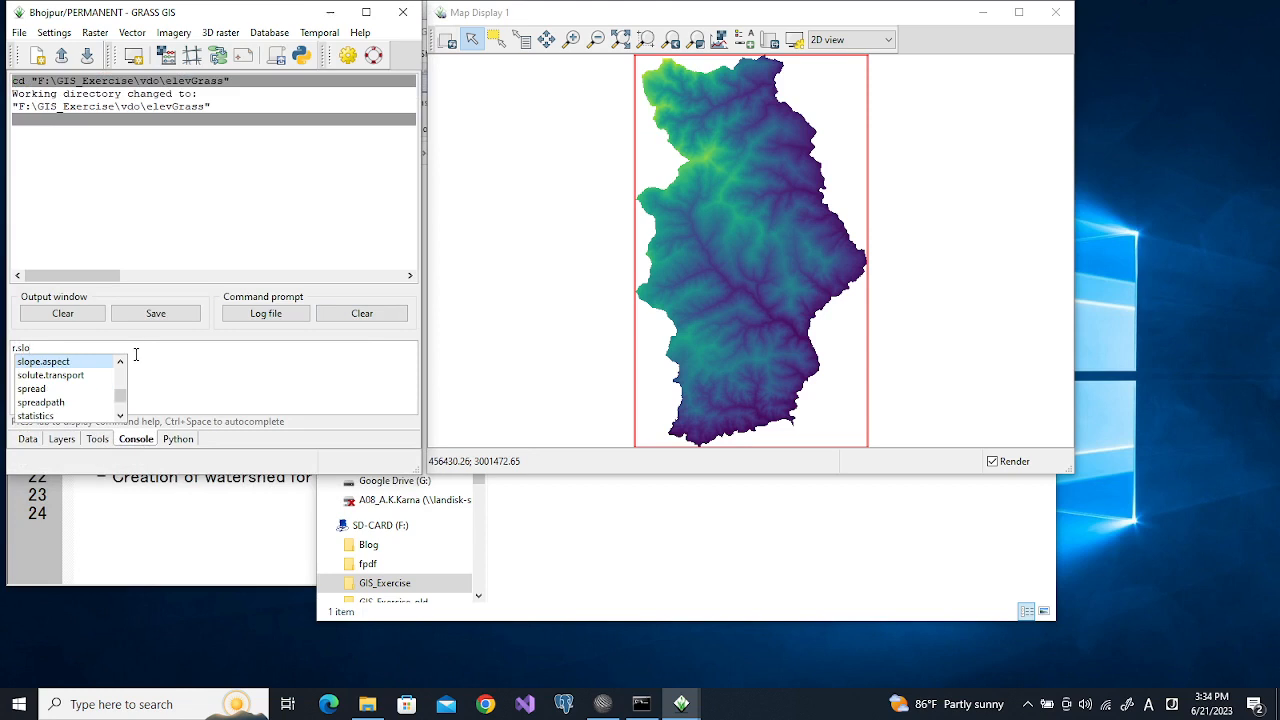
pyautogui.write('o')
pyautogui.press('Return')
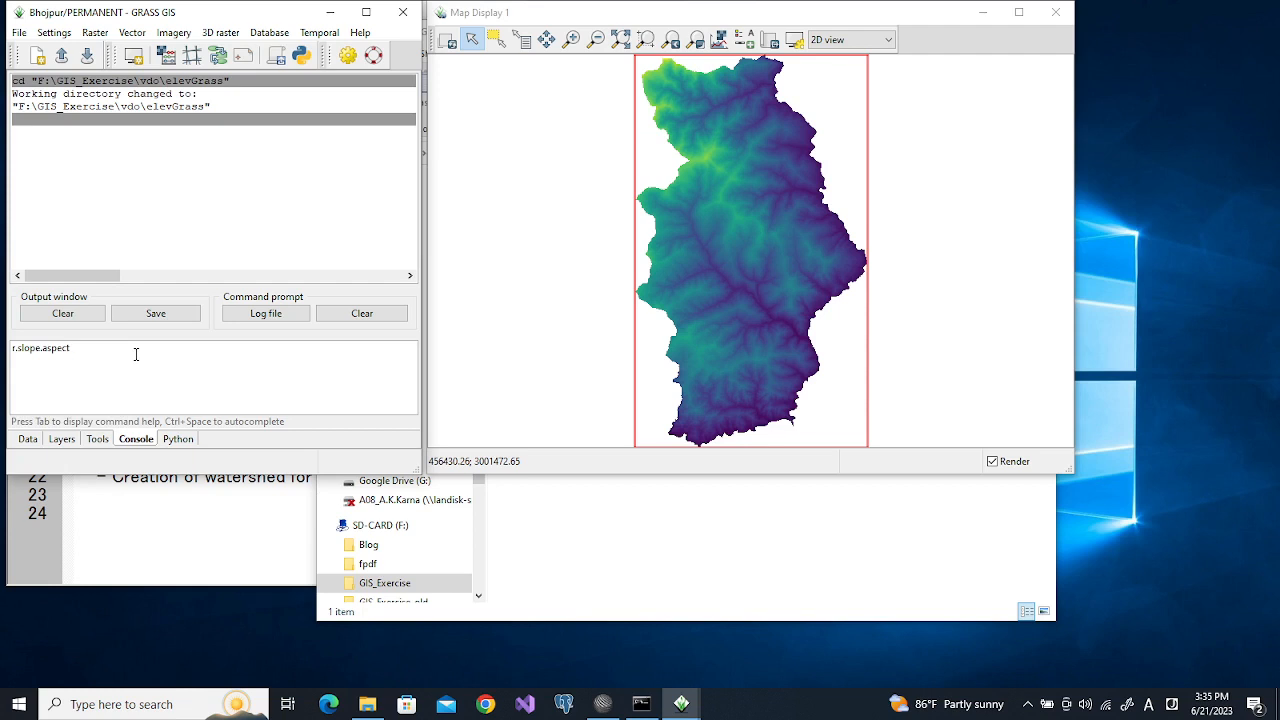
pyautogui.press('Return')
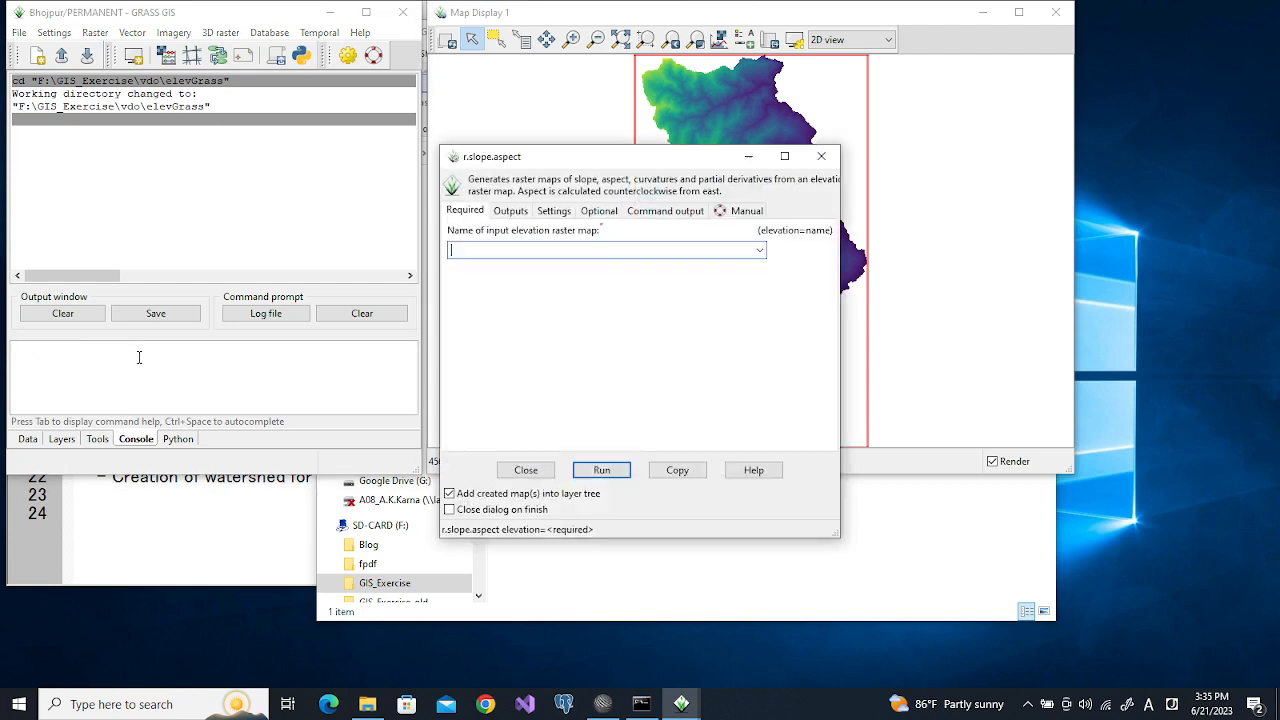
pyautogui.moveTo(585, 160); pyautogui.dragTo(536, 95)
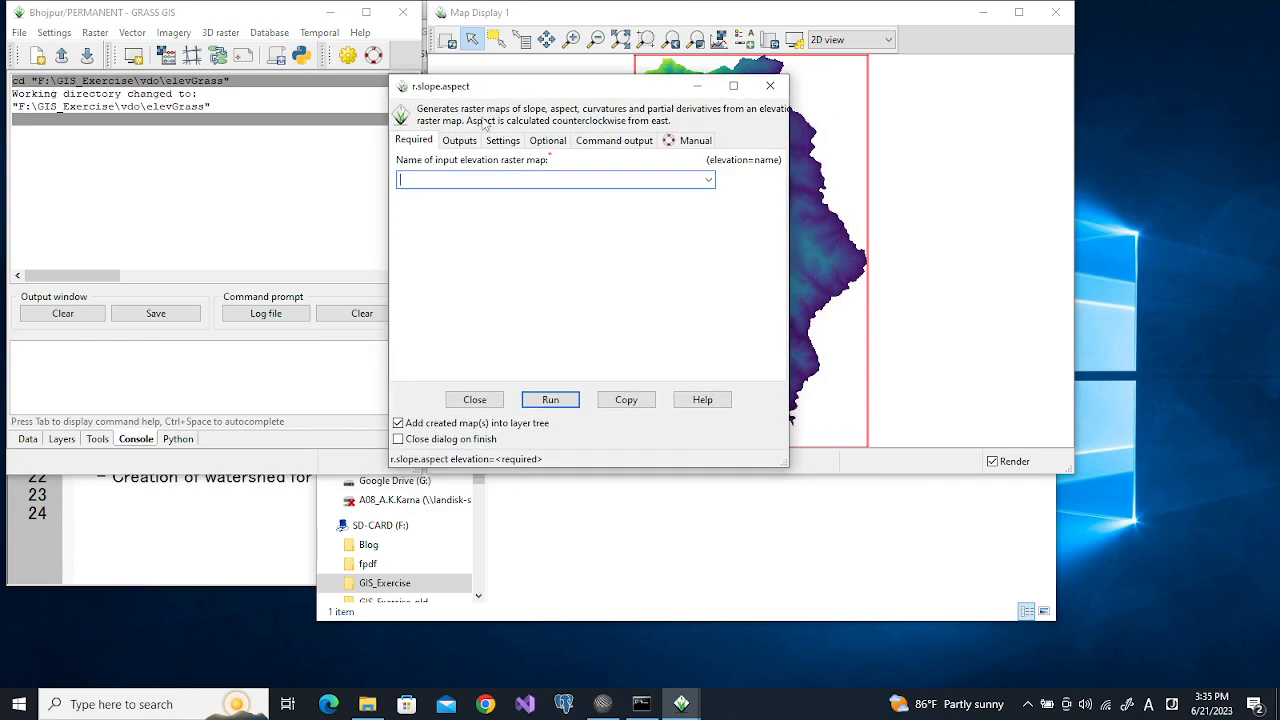
# Name the r.slope.aspect output rasters slope, aspect, profcurv for profile curvature and tancurv for tangential curvature, then return to the required elevation input
pyautogui.click(459, 141)
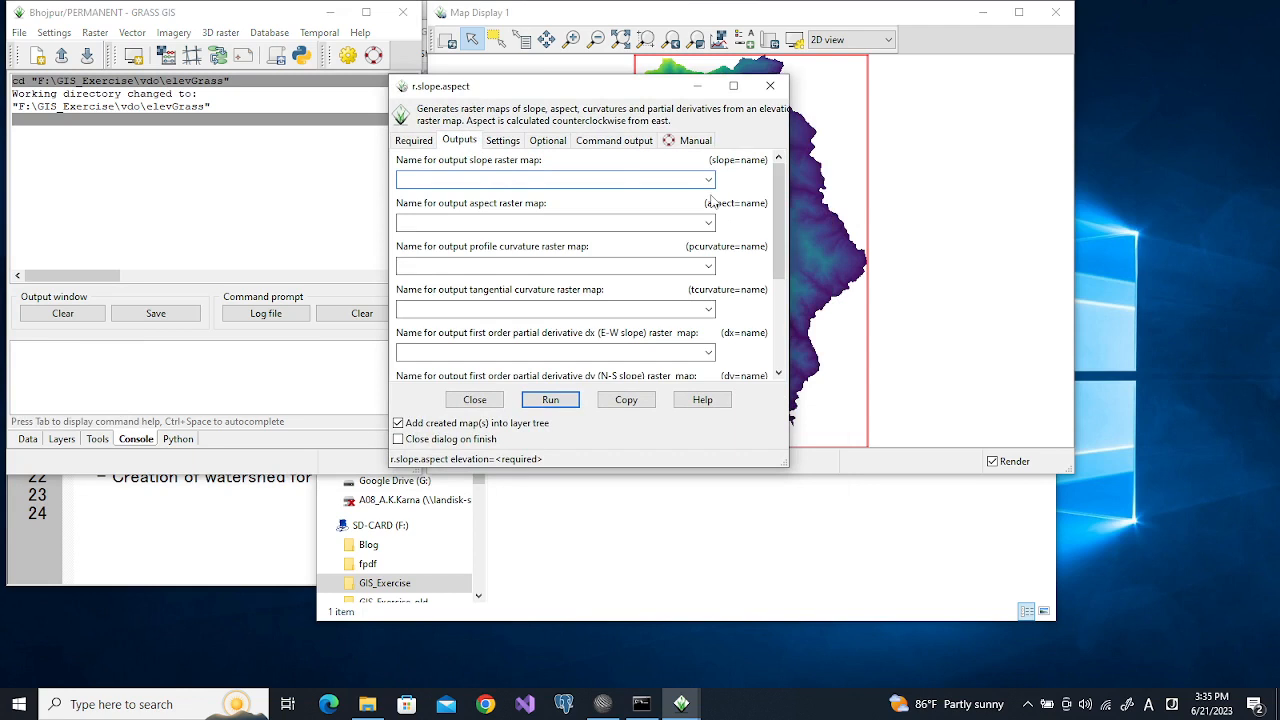
pyautogui.write('slope')
pyautogui.click(612, 223)
pyautogui.write('asoe')
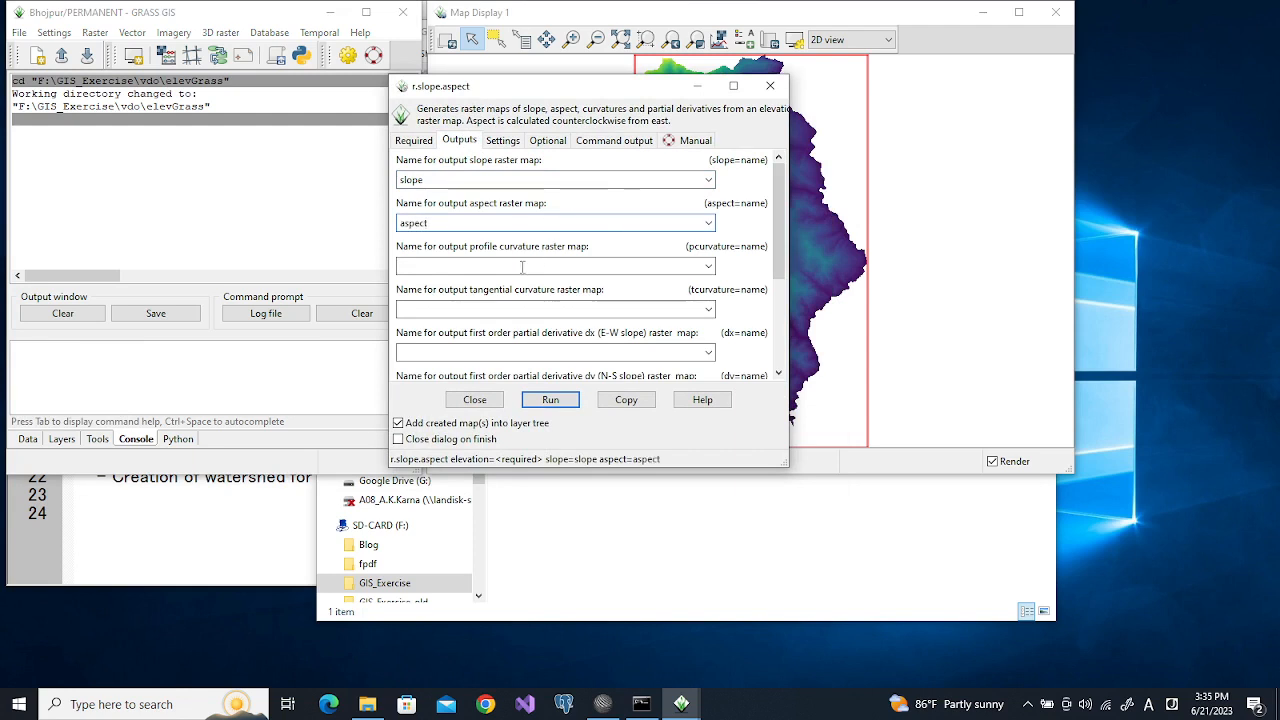
pyautogui.write('profcurv')
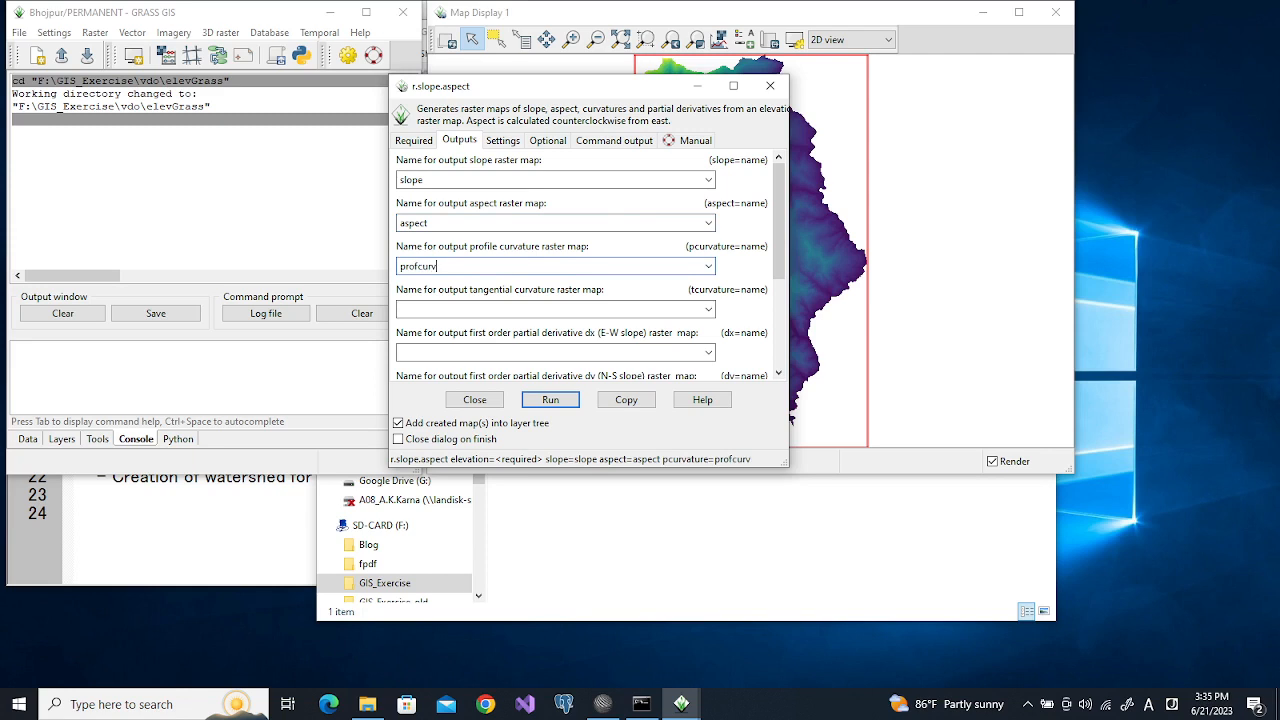
pyautogui.click(513, 311)
pyautogui.moveTo(778, 255); pyautogui.dragTo(781, 225)
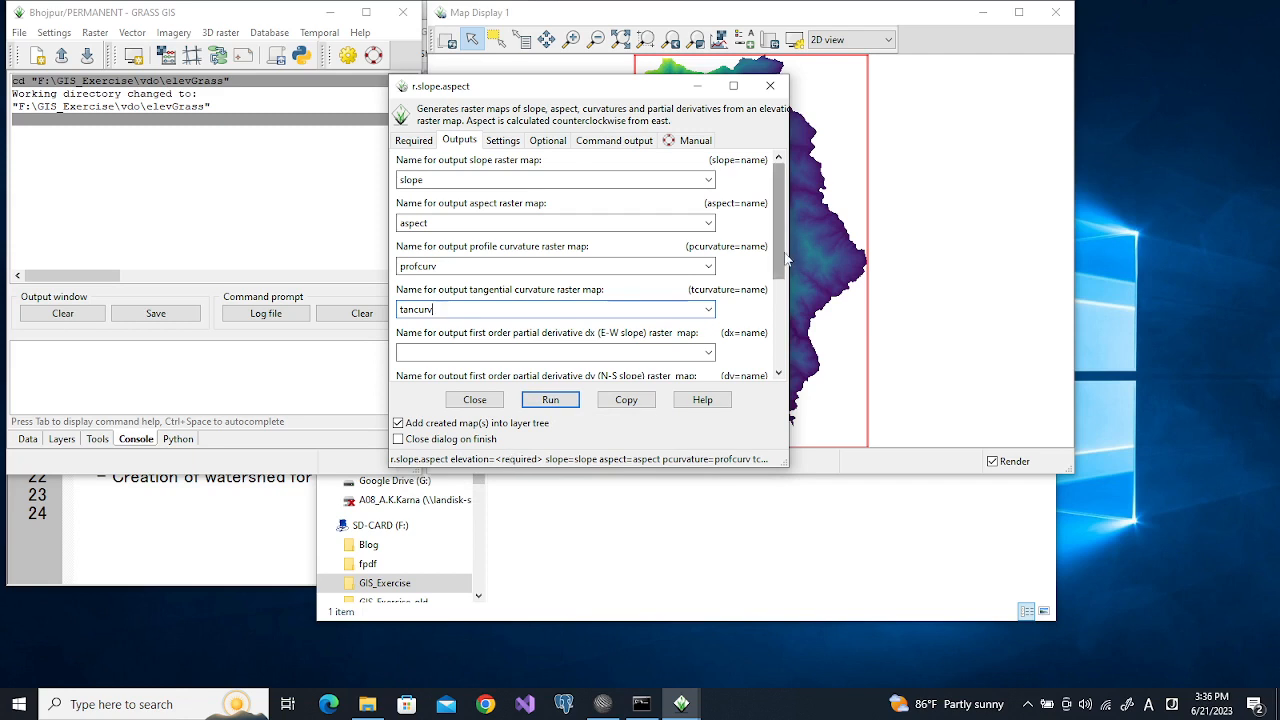
pyautogui.moveTo(785, 259); pyautogui.dragTo(794, 222)
pyautogui.click(412, 141)
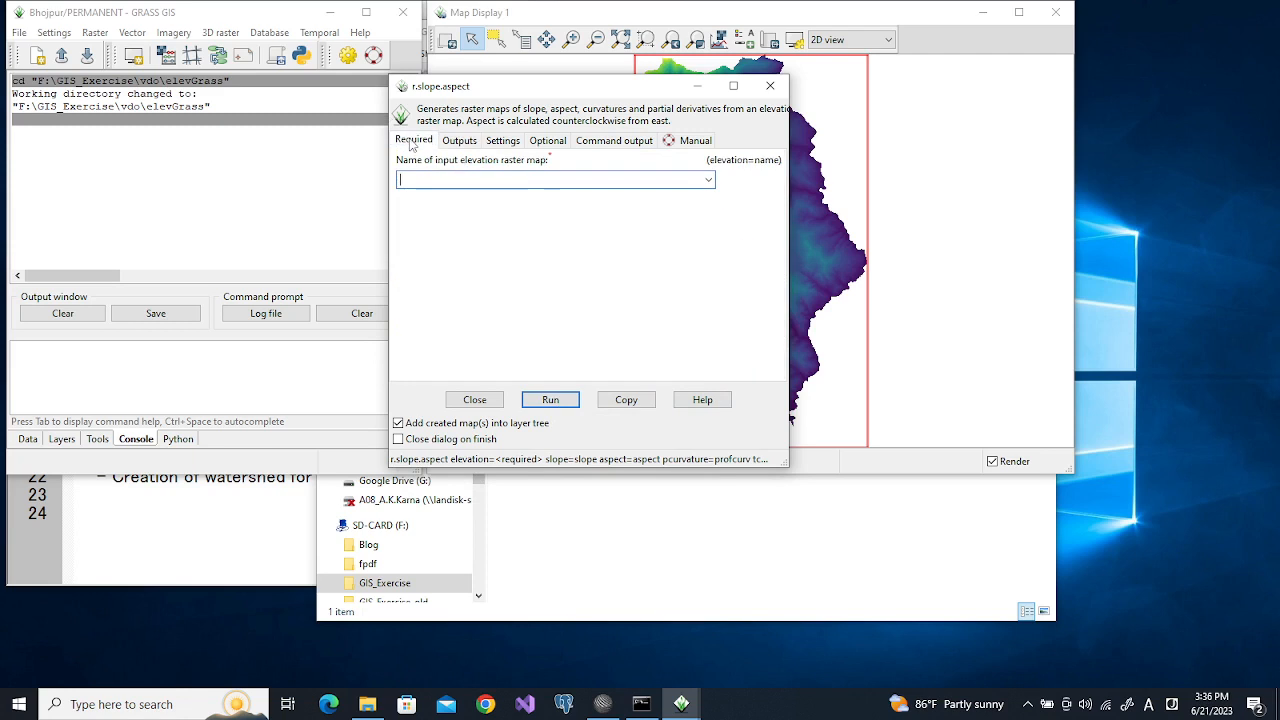
# Choose dem_utm@PERMANENT as the r.slope.aspect elevation map, copy the resulting command, and run it from the console
pyautogui.click(708, 181)
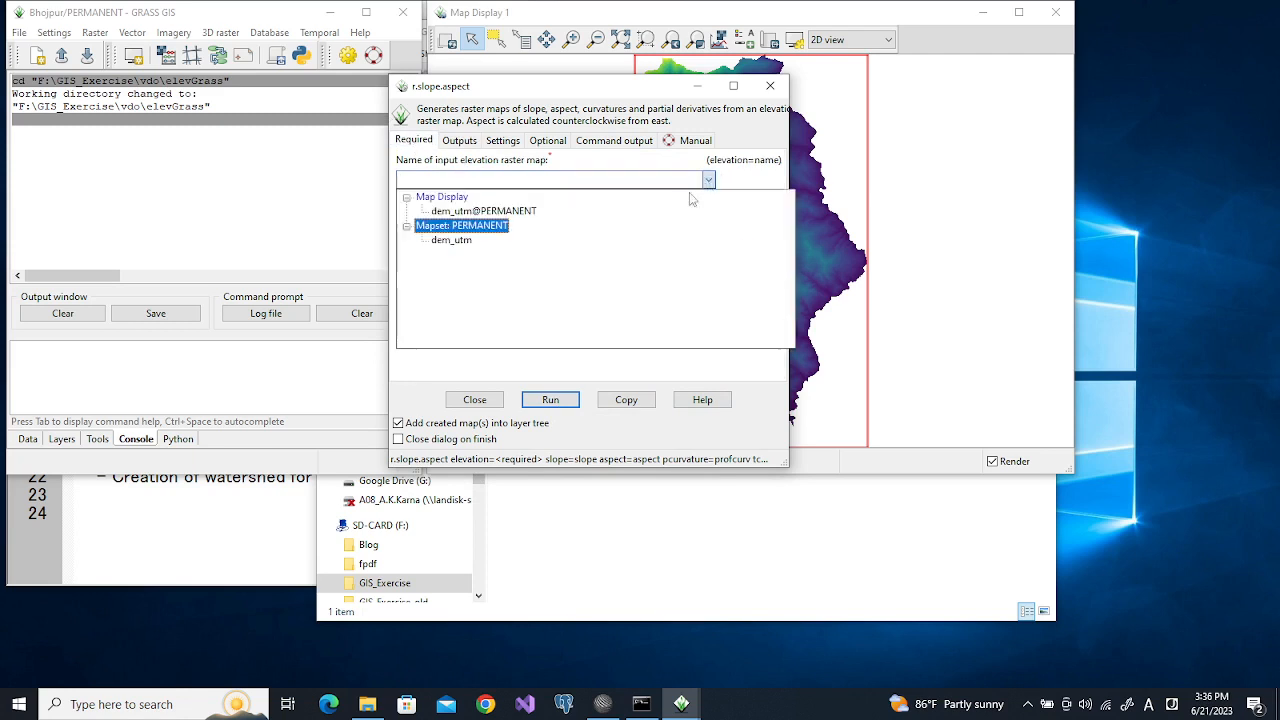
pyautogui.click(465, 238)
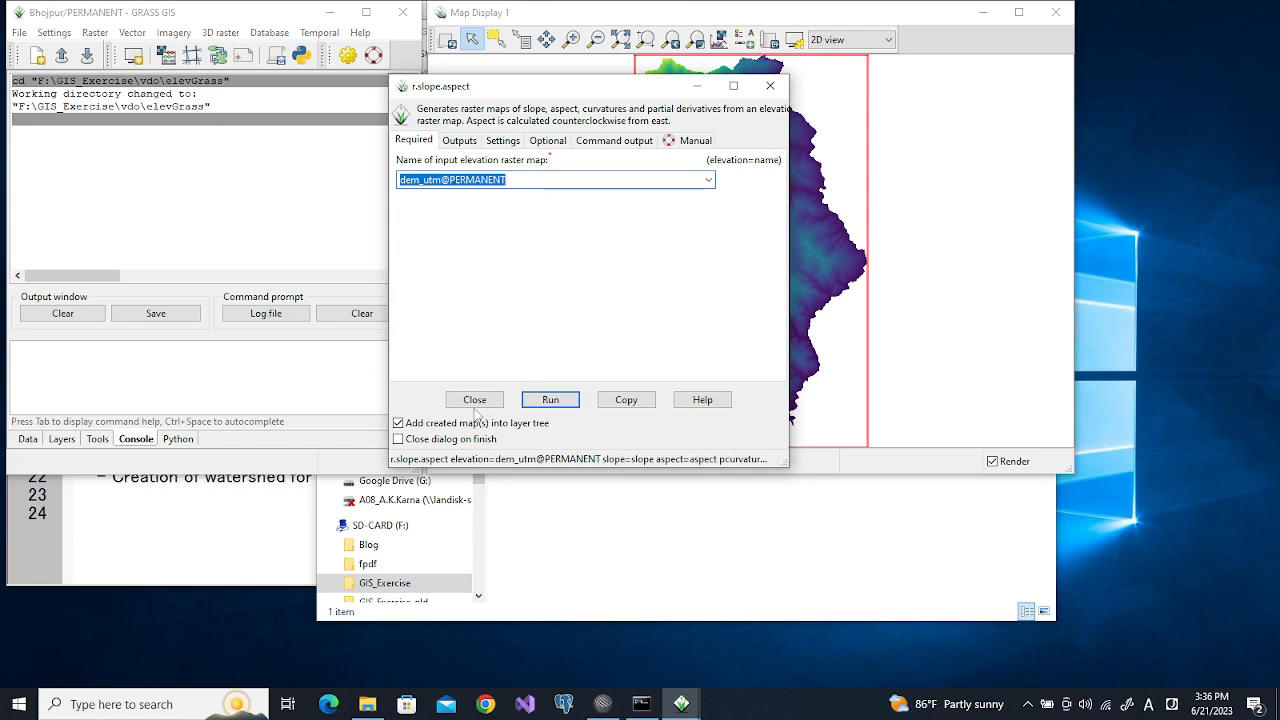
pyautogui.click(626, 400)
pyautogui.click(98, 369)
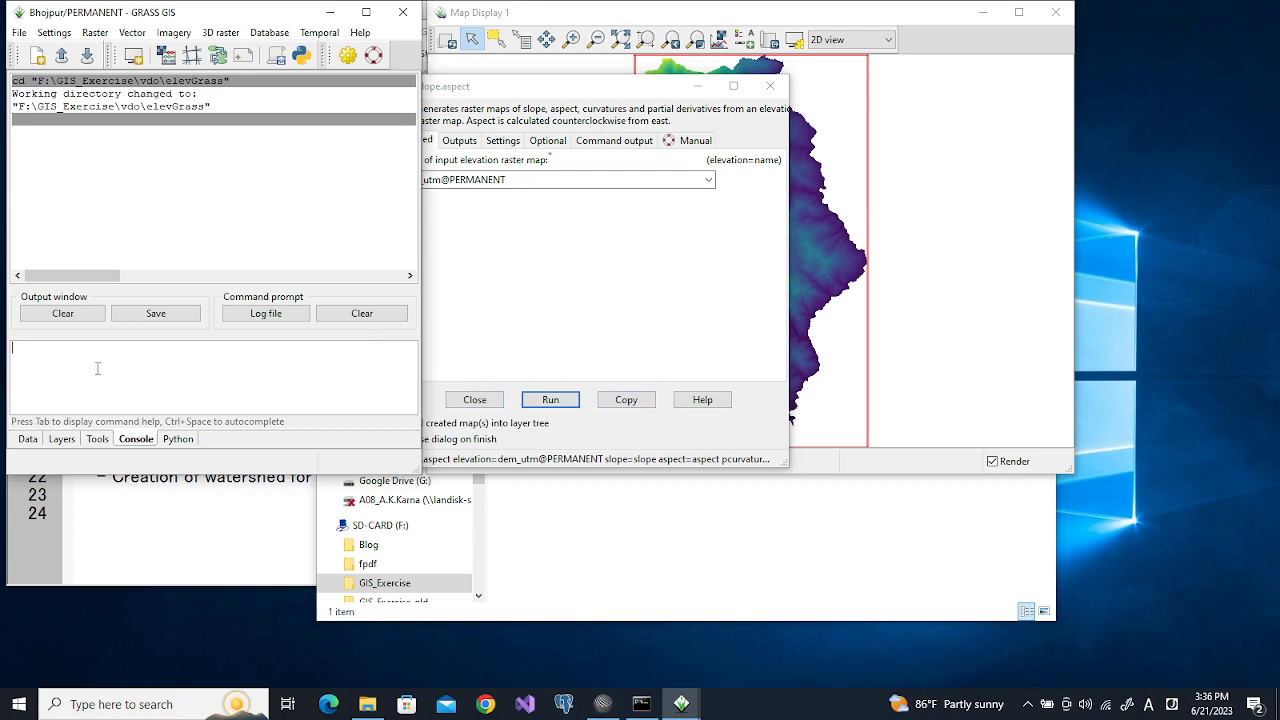
pyautogui.hotkey('ctrl', 'v')
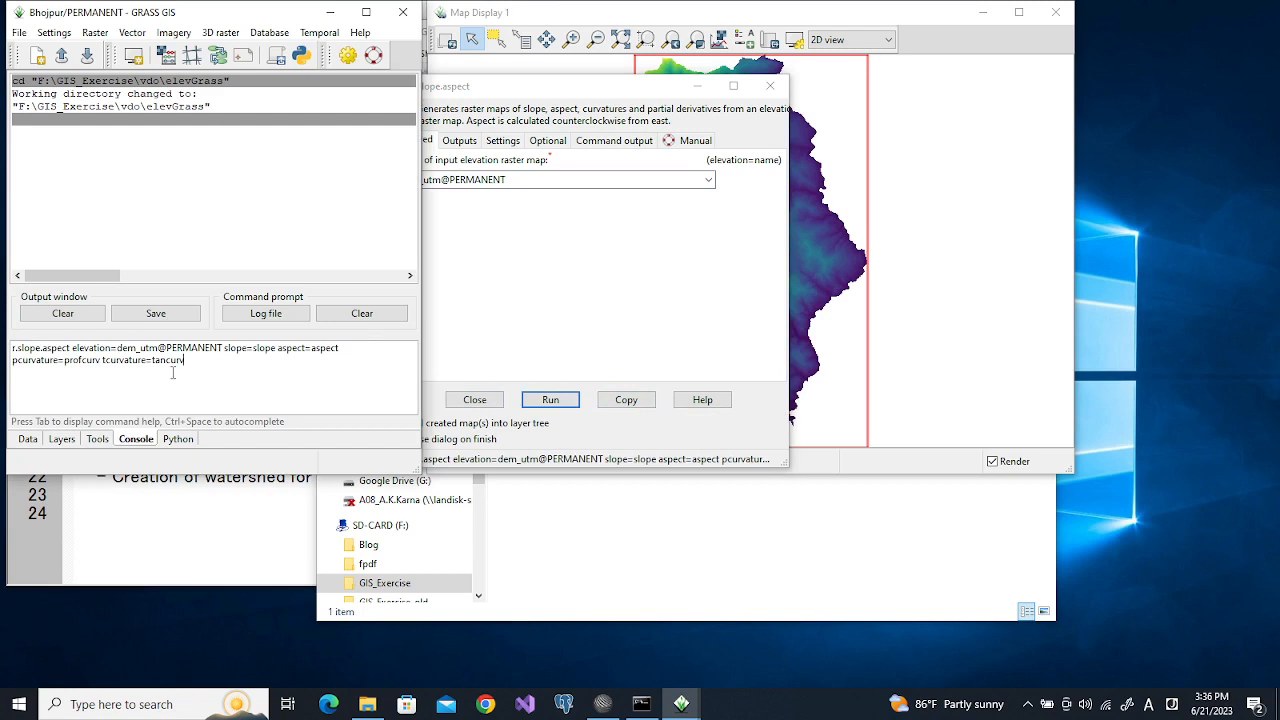
pyautogui.press('Return')
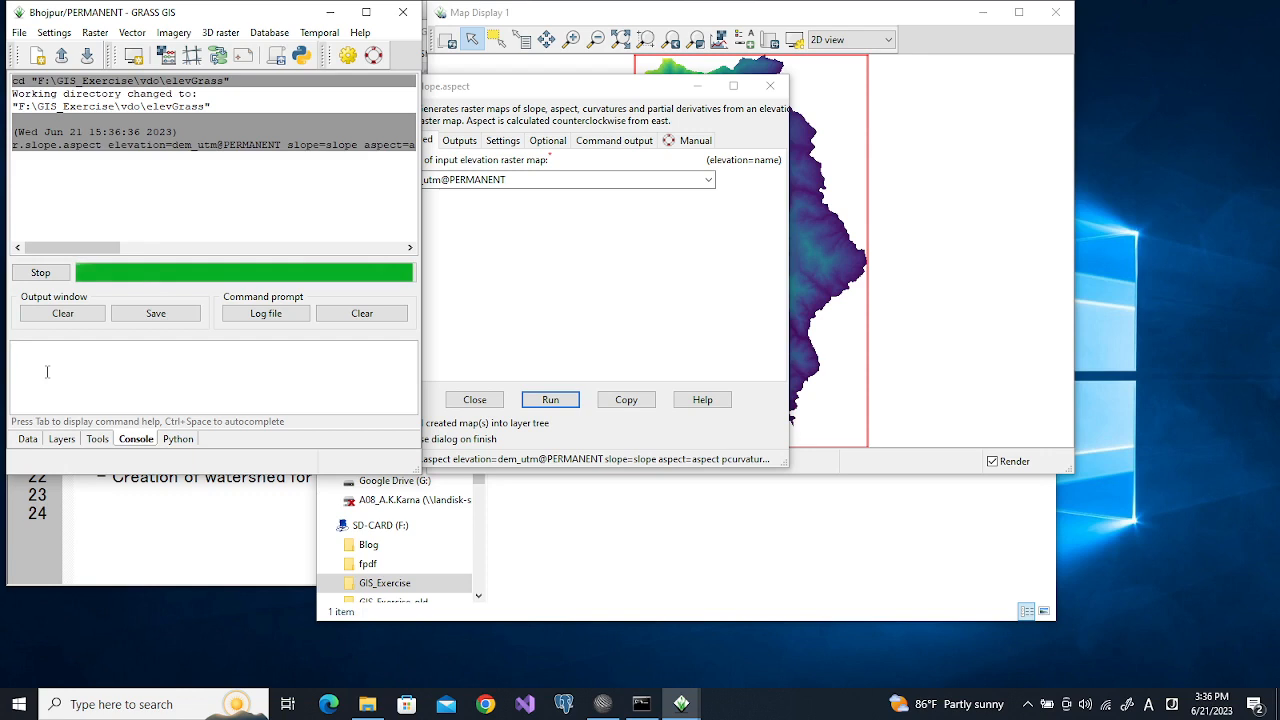
pyautogui.hotkey('ctrl', 'v')
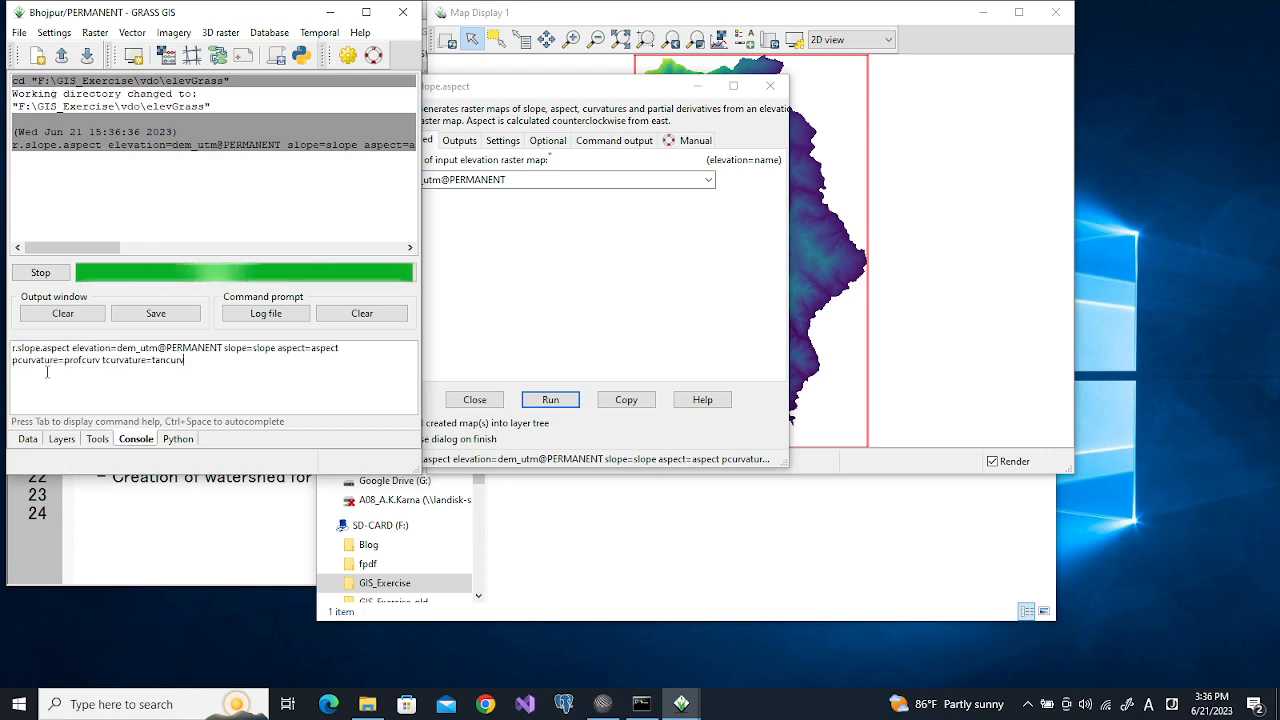
pyautogui.press('BackSpace')
pyautogui.press('BackSpace')
pyautogui.press('BackSpace')
pyautogui.press('BackSpace')
pyautogui.press('BackSpace')
pyautogui.press('BackSpace')
pyautogui.press('BackSpace')
pyautogui.press('BackSpace')
pyautogui.press('BackSpace')
pyautogui.press('BackSpace')
pyautogui.press('BackSpace')
pyautogui.press('BackSpace')
pyautogui.press('BackSpace')
pyautogui.press('BackSpace')
pyautogui.press('BackSpace')
pyautogui.press('BackSpace')
pyautogui.press('BackSpace')
pyautogui.press('BackSpace')
pyautogui.press('BackSpace')
pyautogui.press('BackSpace')
pyautogui.press('BackSpace')
pyautogui.press('BackSpace')
pyautogui.press('BackSpace')
pyautogui.press('BackSpace')
pyautogui.press('BackSpace')
pyautogui.press('BackSpace')
pyautogui.press('BackSpace')
pyautogui.press('BackSpace')
pyautogui.press('BackSpace')
pyautogui.press('BackSpace')
pyautogui.press('BackSpace')
pyautogui.press('BackSpace')
pyautogui.press('BackSpace')
pyautogui.press('BackSpace')
pyautogui.press('BackSpace')
pyautogui.press('BackSpace')
pyautogui.press('BackSpace')
pyautogui.press('BackSpace')
pyautogui.press('BackSpace')
pyautogui.press('BackSpace')
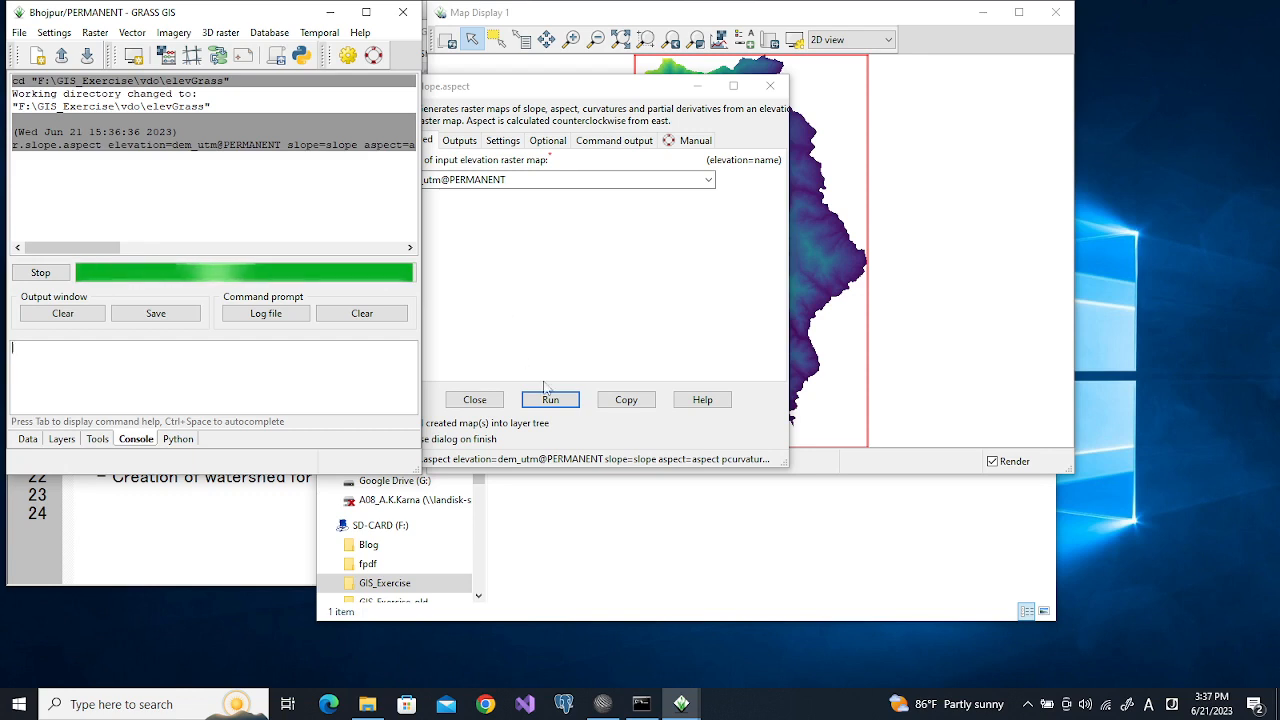
# Close the r.slope.aspect dialog and search the tools for "hill" to find the shaded relief tool's command name
pyautogui.click(474, 399)
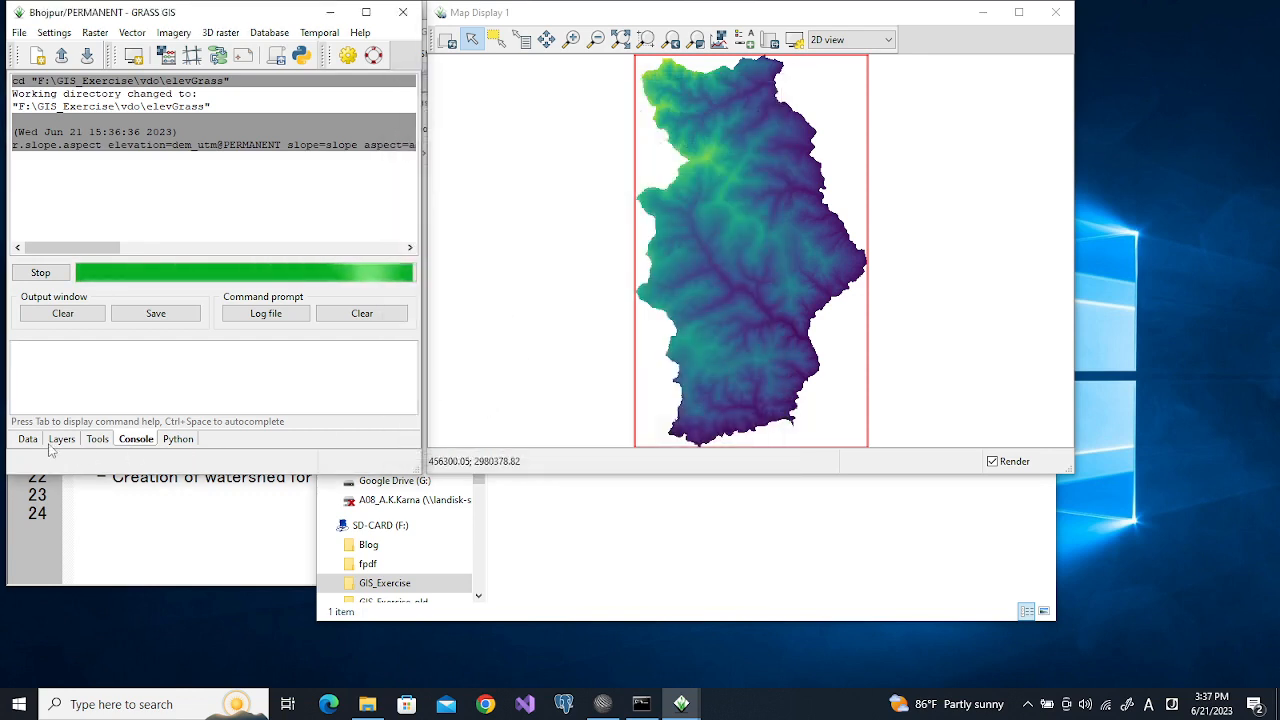
pyautogui.click(89, 446)
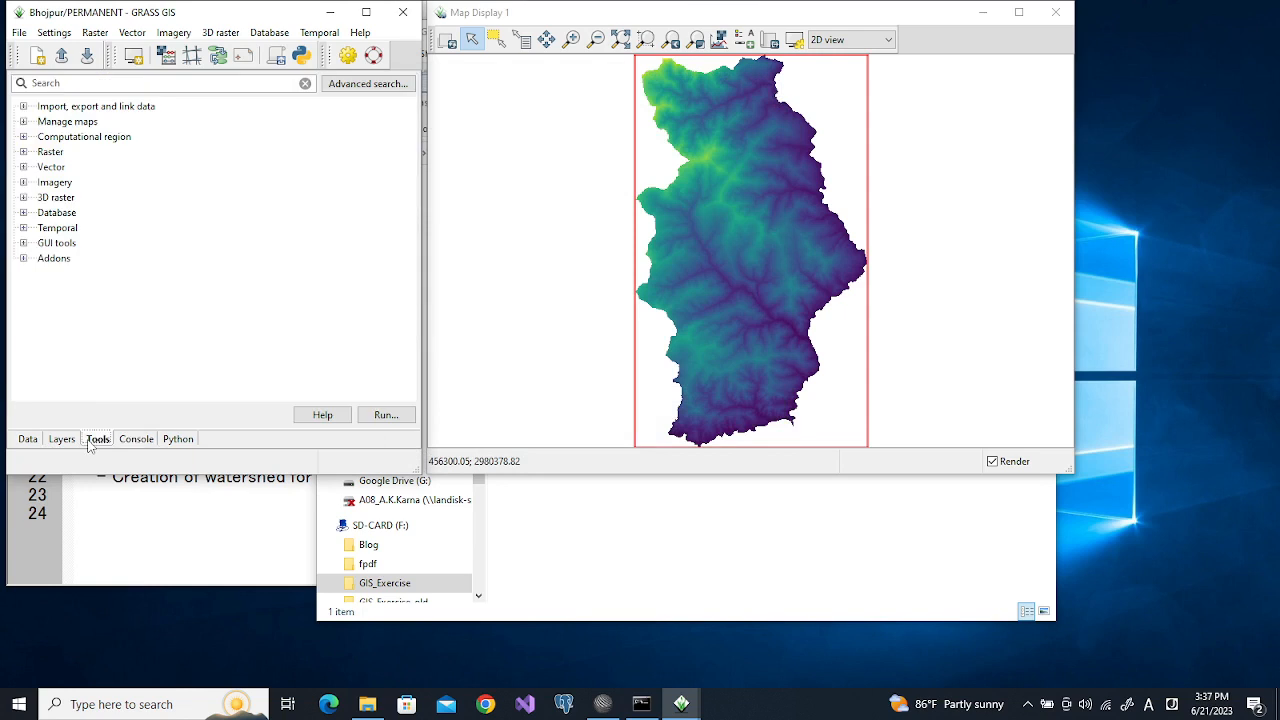
pyautogui.click(76, 84)
pyautogui.write('hill')
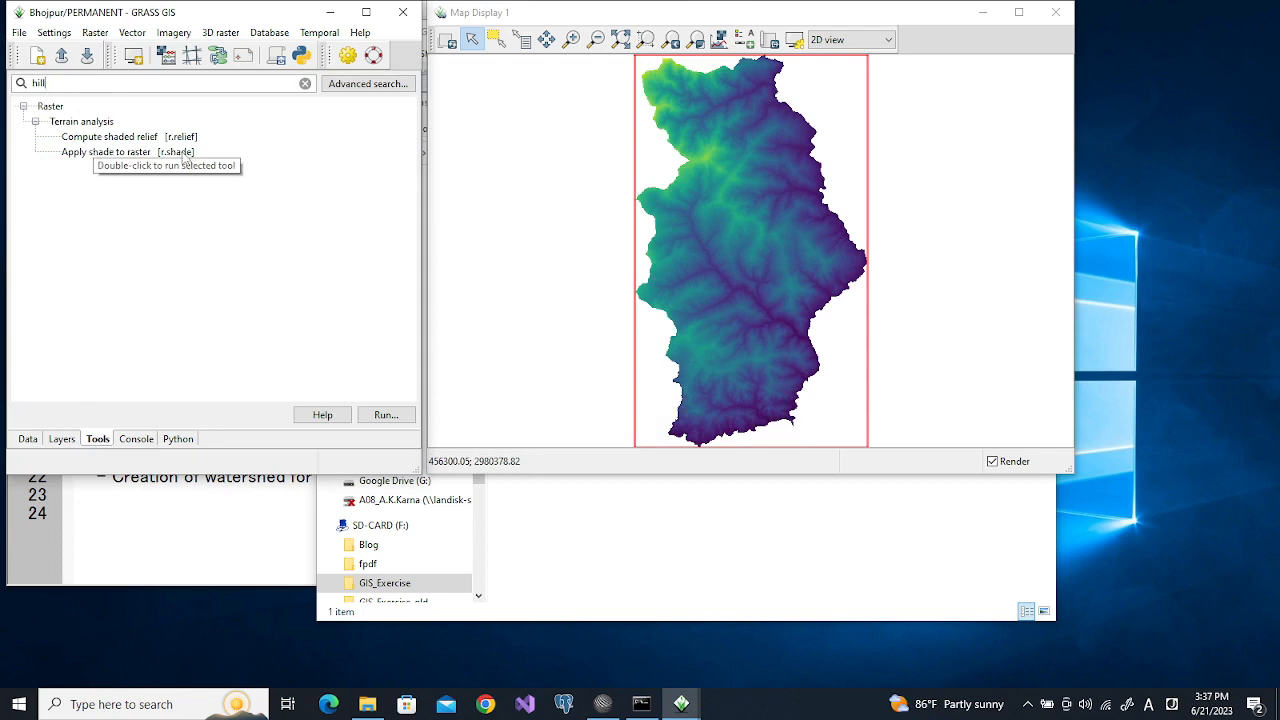
pyautogui.click(136, 141)
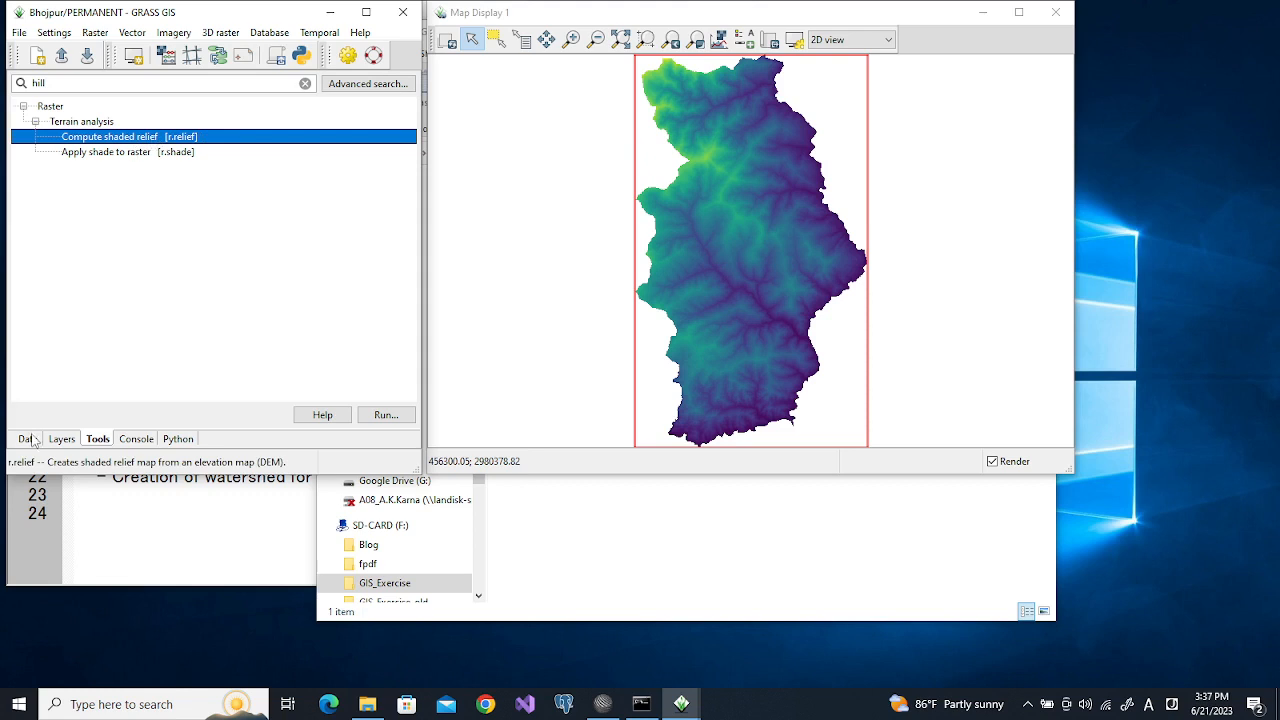
pyautogui.click(136, 439)
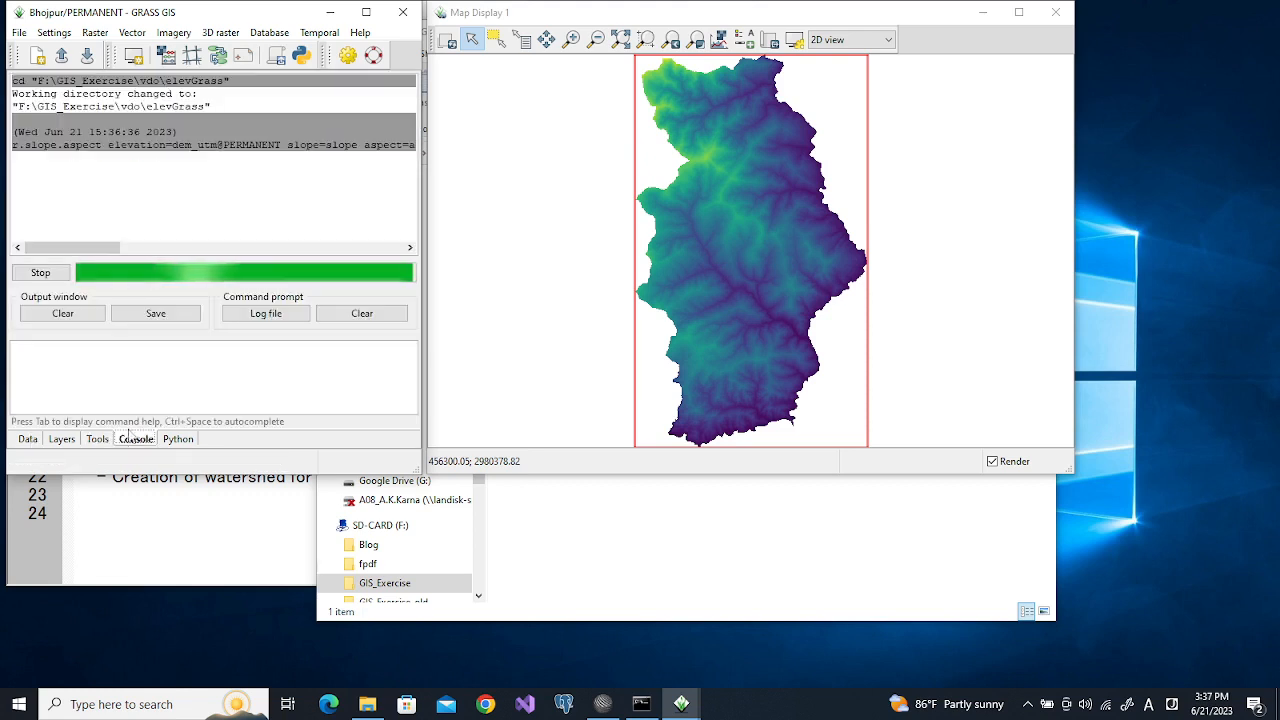
pyautogui.click(97, 441)
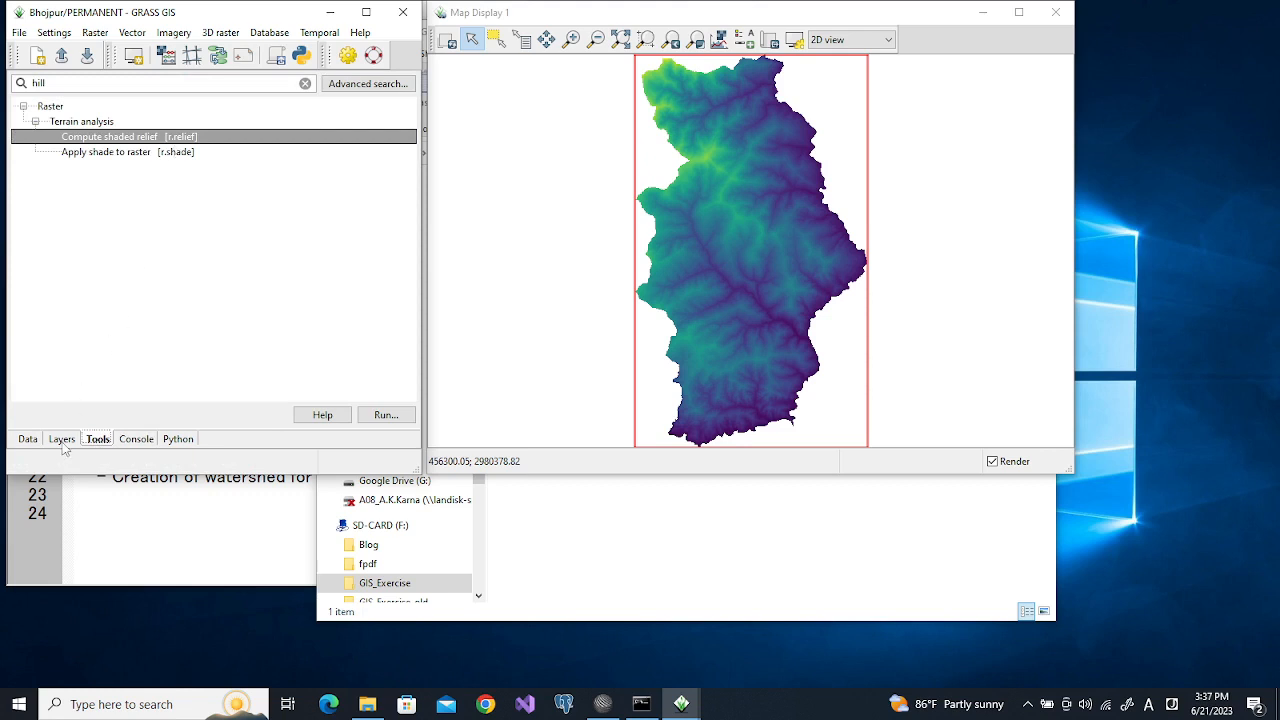
# Launch the r.relief tool by entering its command in the console
pyautogui.click(136, 440)
pyautogui.click(105, 371)
pyautogui.write('r,')
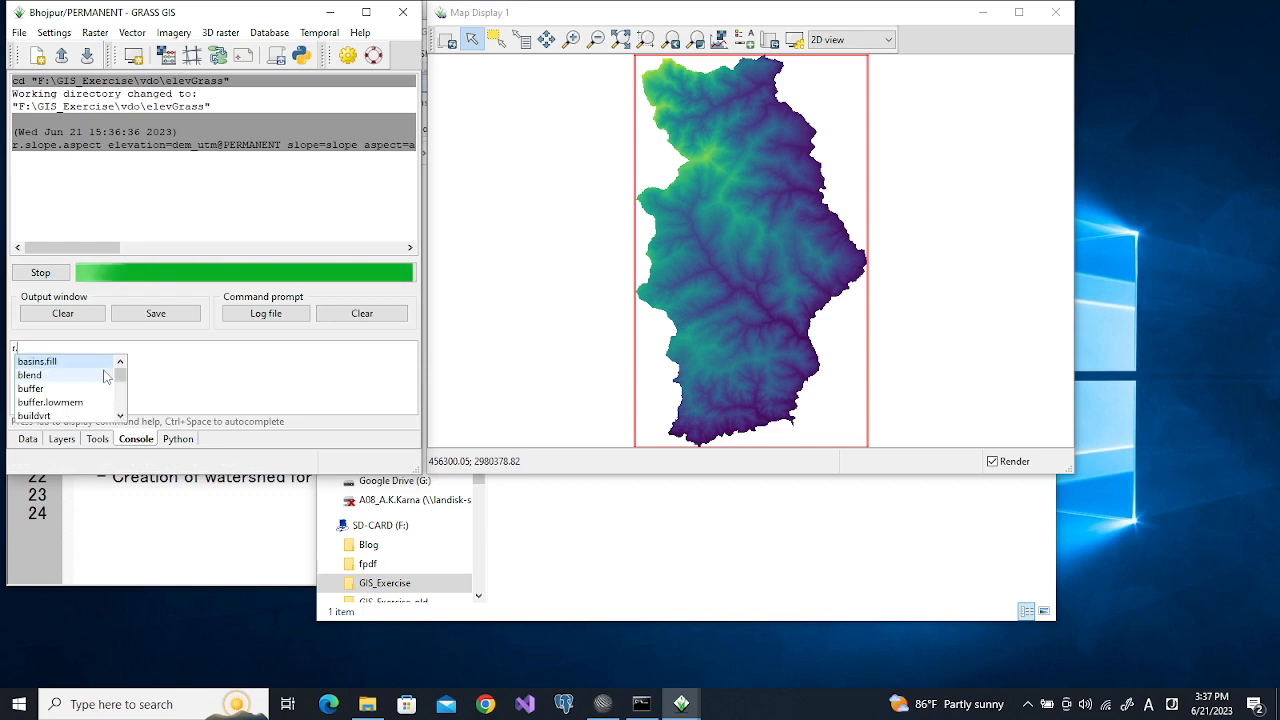
pyautogui.write('rel')
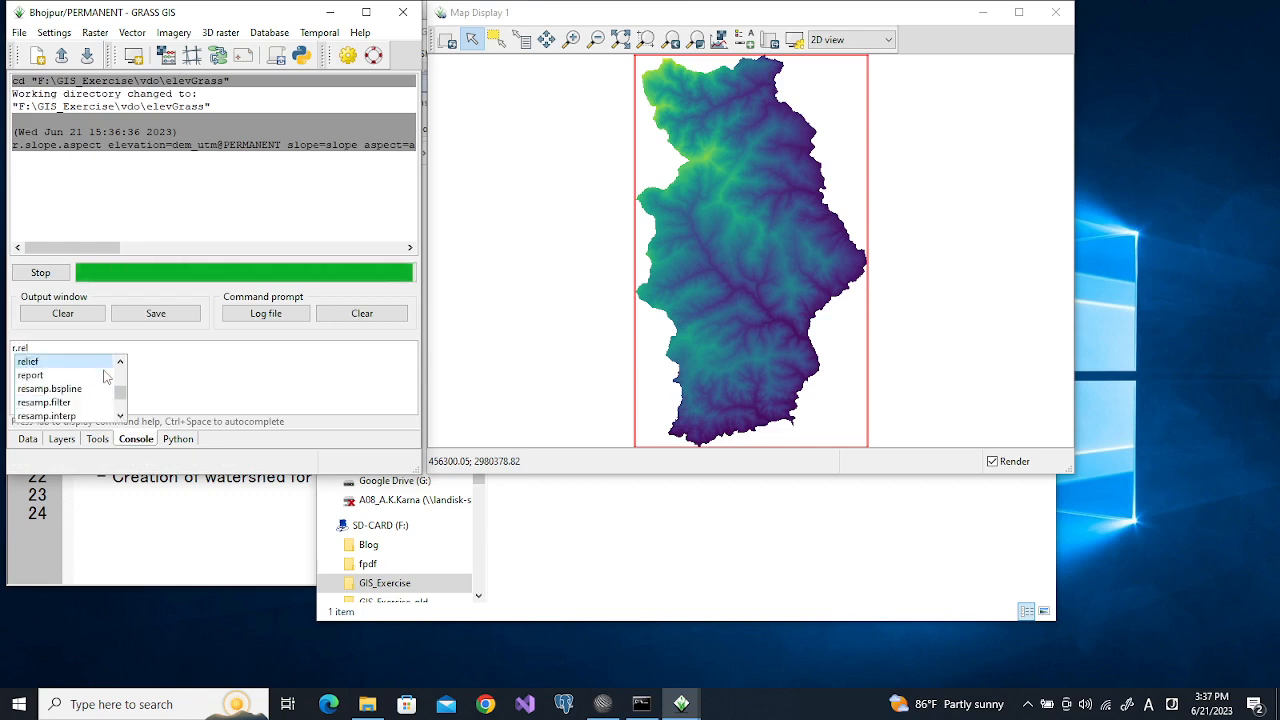
pyautogui.press('Return')
pyautogui.press('Return')
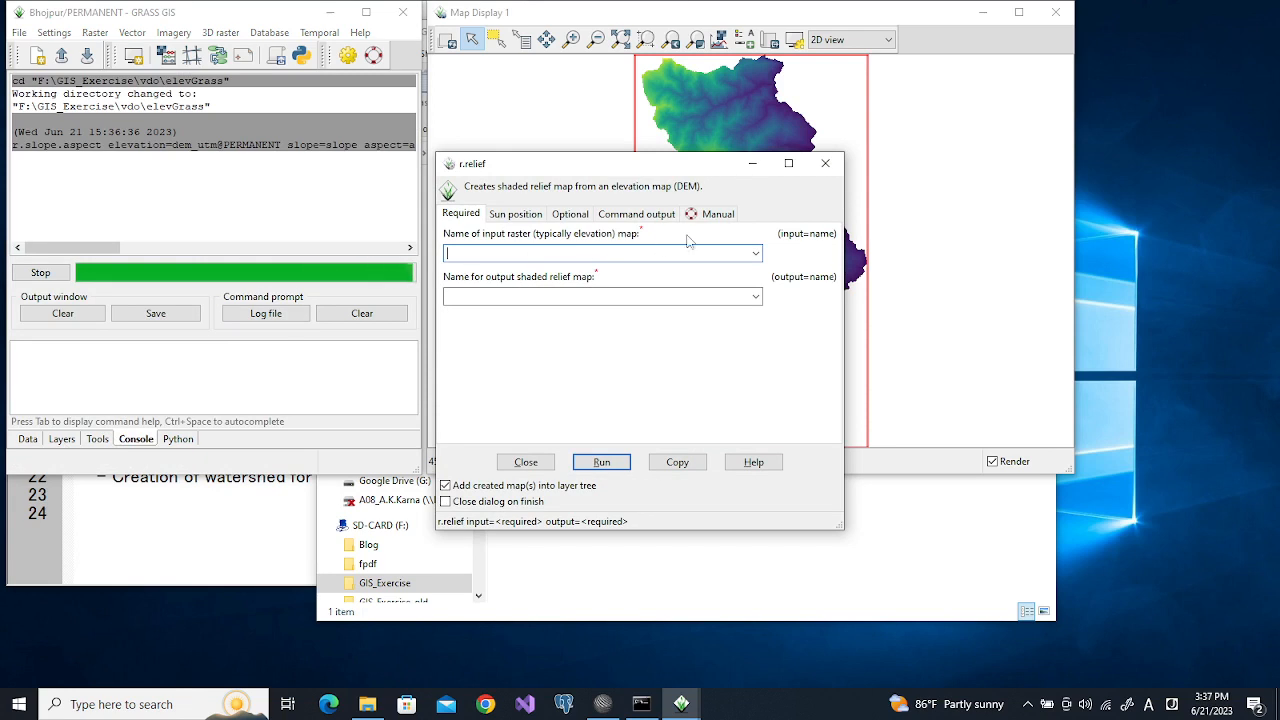
# Read the r.relief manual from its name and synopsis through the example image to the related tools and authors
pyautogui.moveTo(693, 164); pyautogui.dragTo(694, 114)
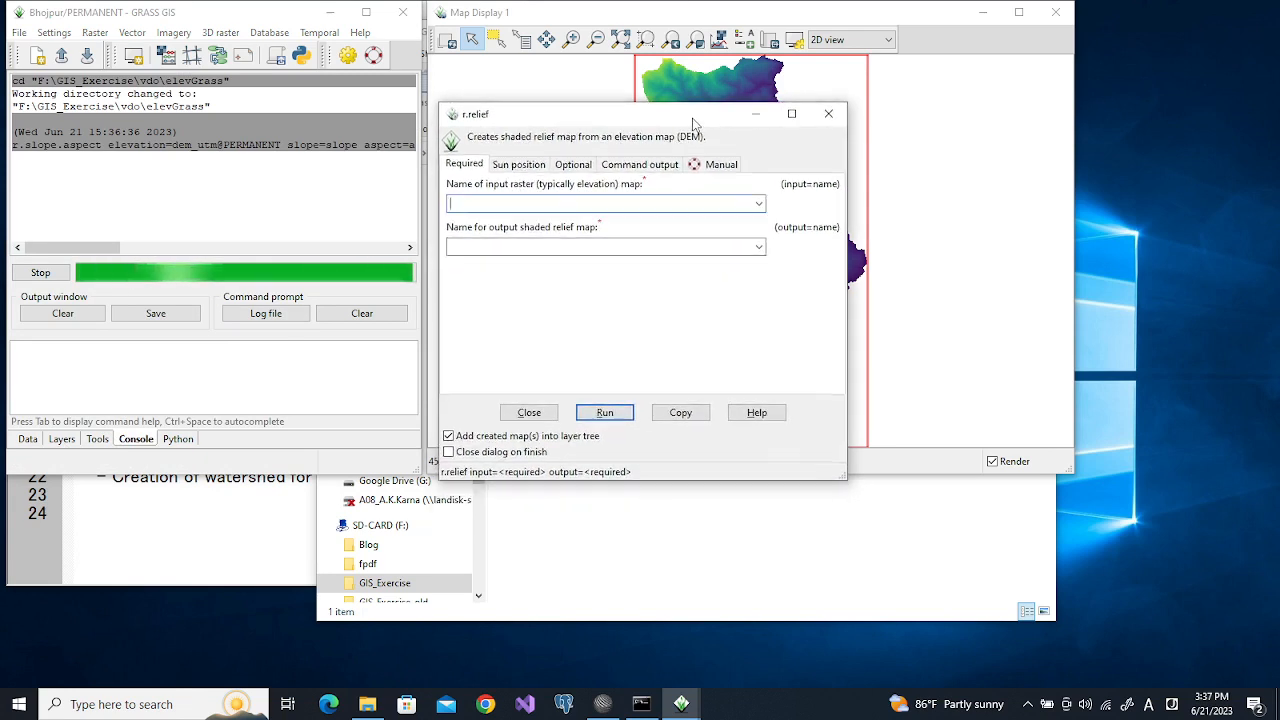
pyautogui.click(714, 164)
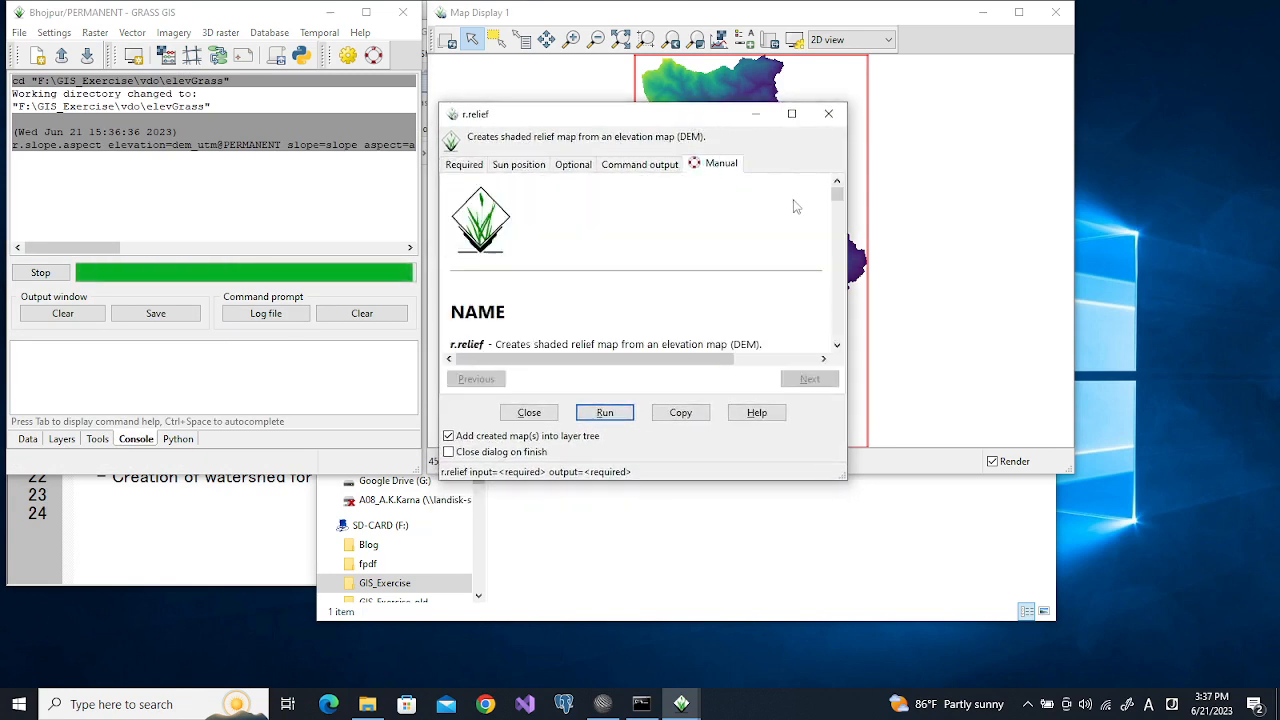
pyautogui.moveTo(847, 236); pyautogui.dragTo(982, 218)
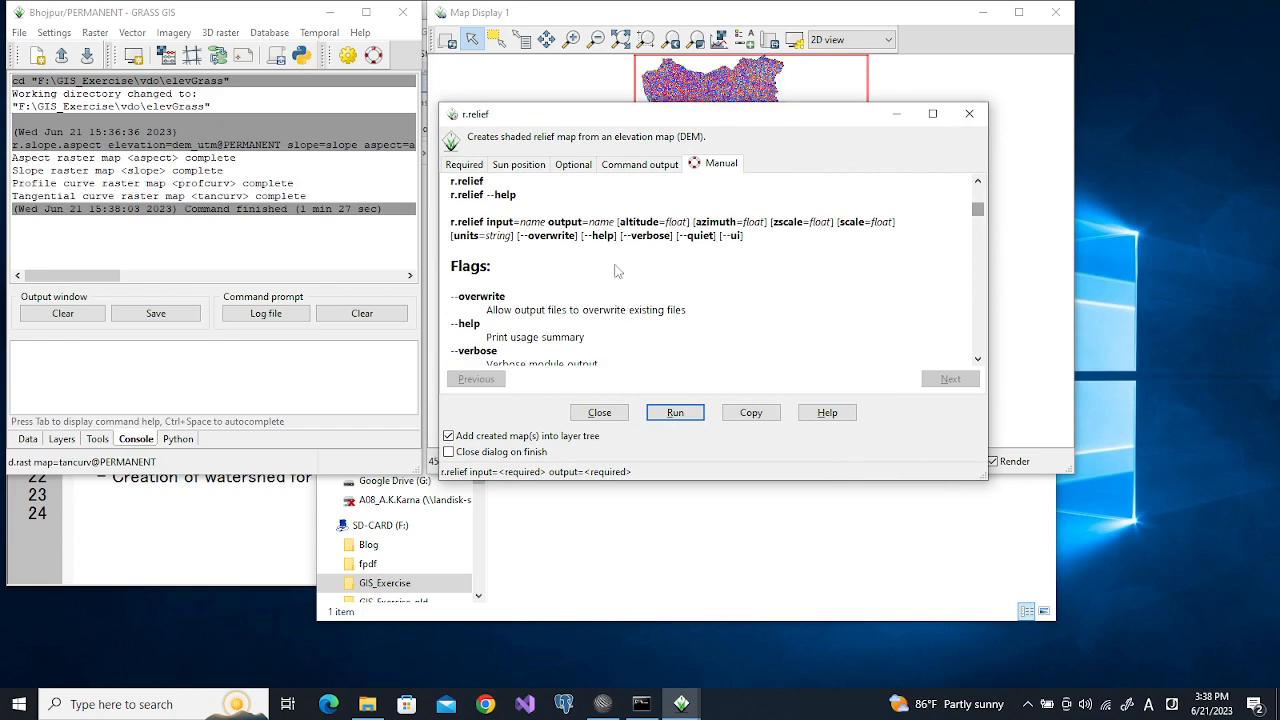
pyautogui.moveTo(978, 211); pyautogui.dragTo(995, 296)
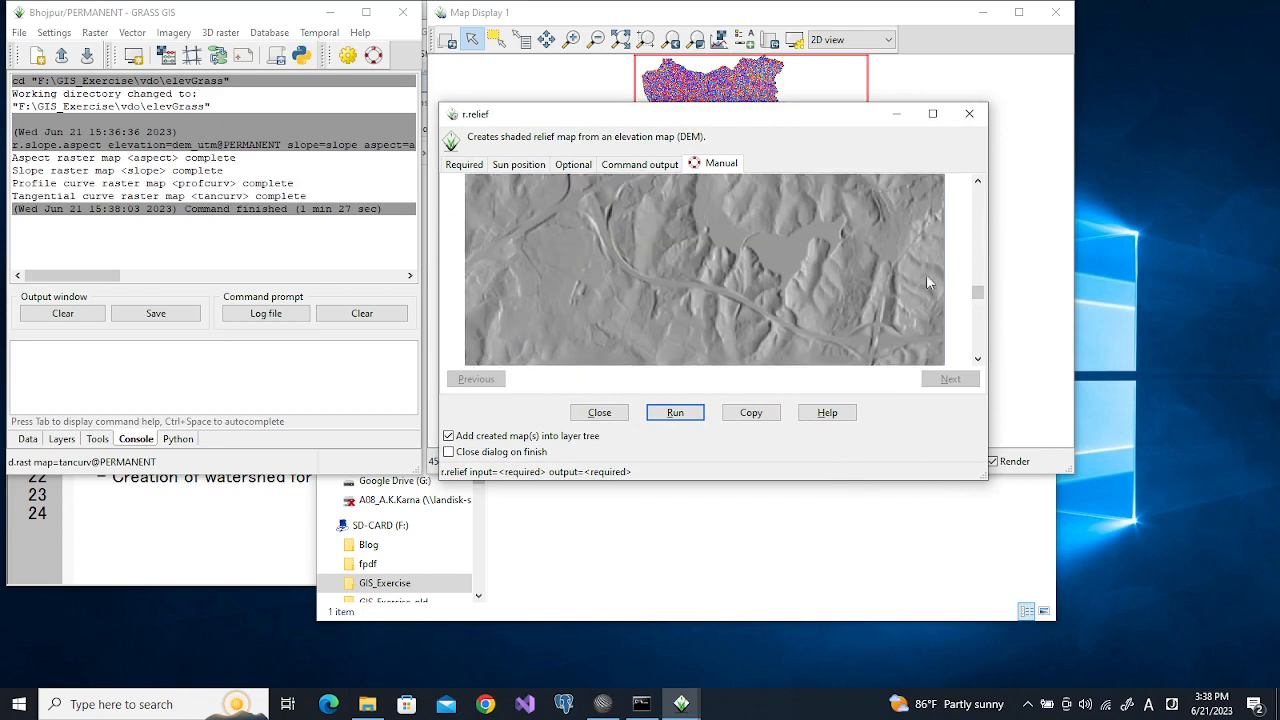
pyautogui.click(978, 317)
pyautogui.moveTo(978, 317); pyautogui.dragTo(979, 343)
pyautogui.click(247, 365)
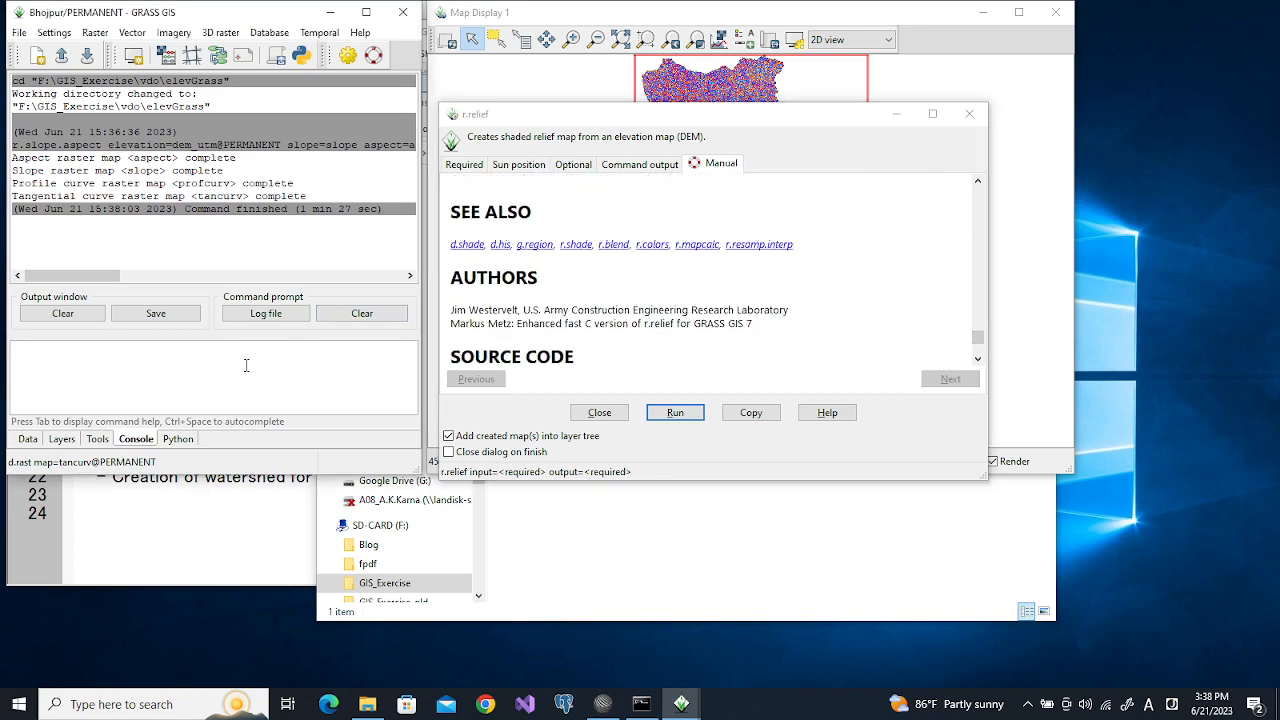
# Set dem_utm@PERMANENT as the r.relief input raster and name the output shaded relief map hs
pyautogui.click(463, 166)
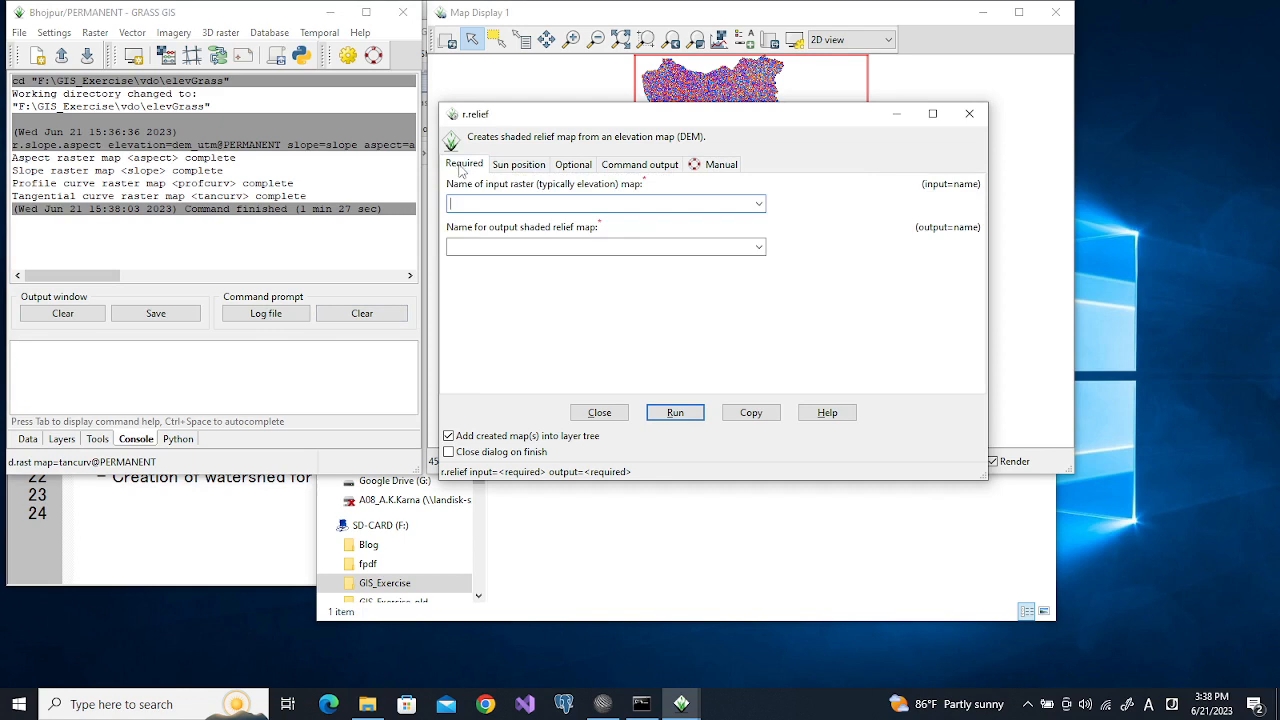
pyautogui.click(760, 206)
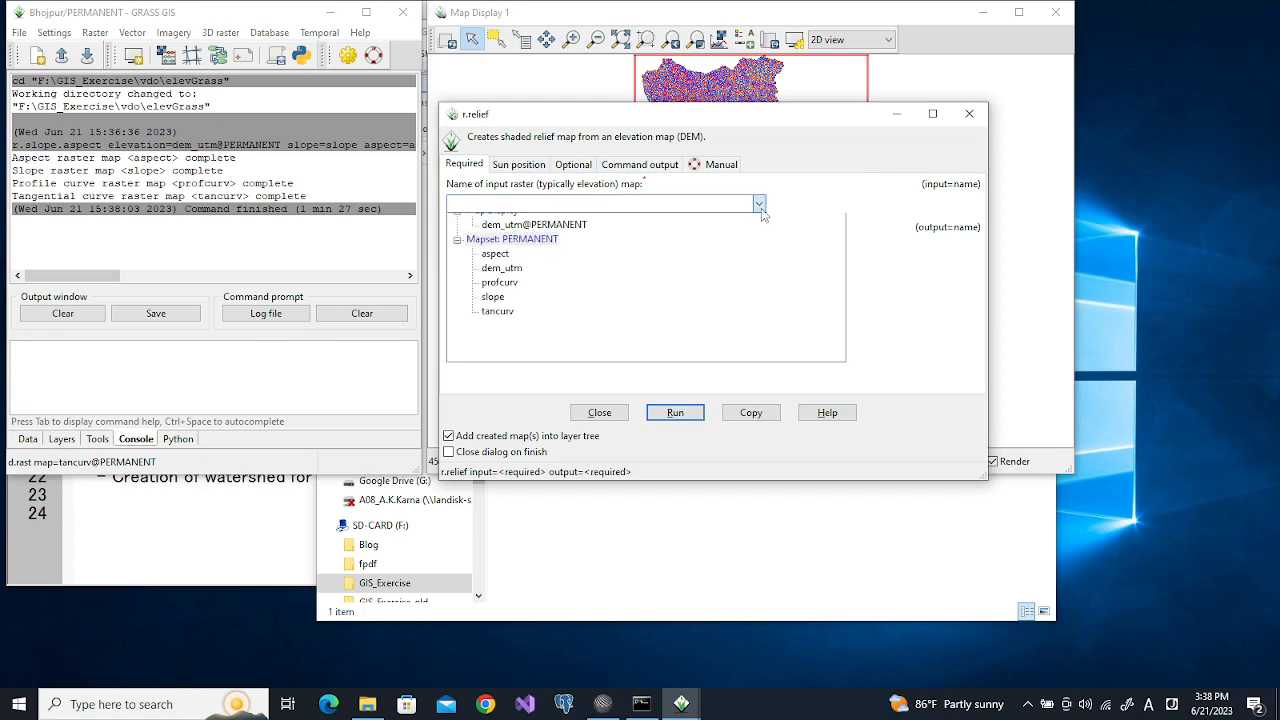
pyautogui.click(505, 236)
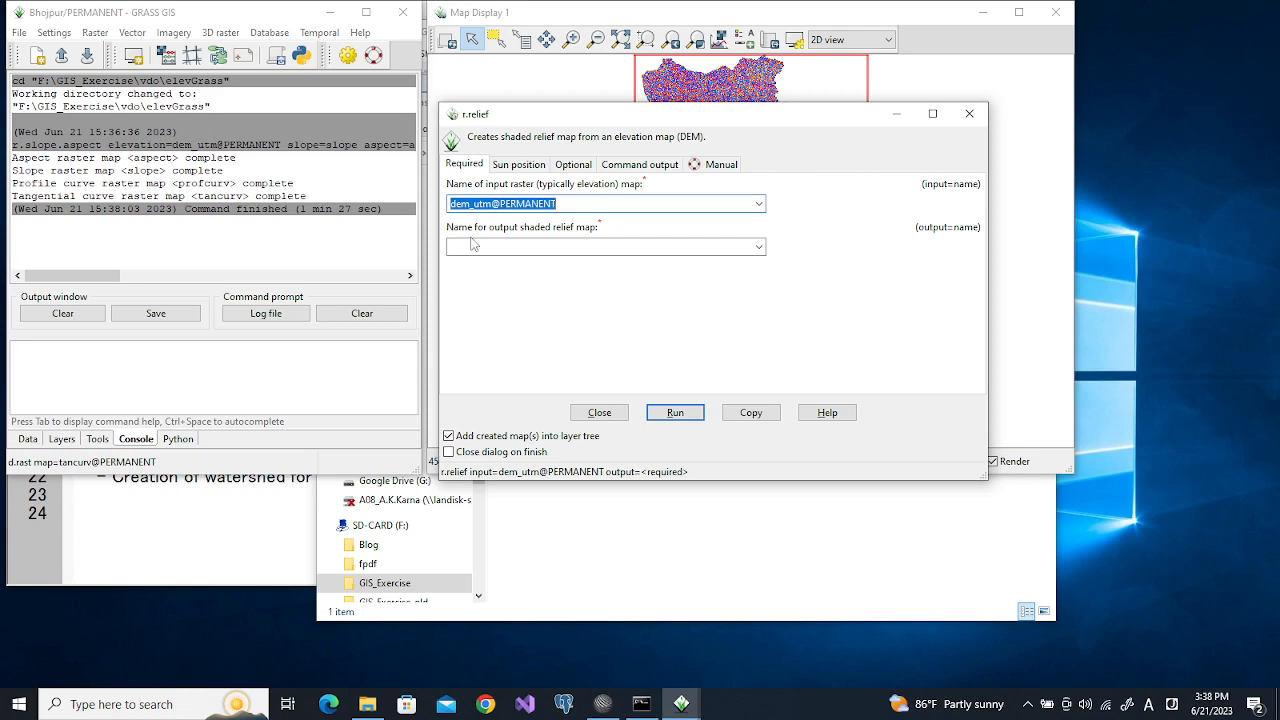
pyautogui.click(534, 247)
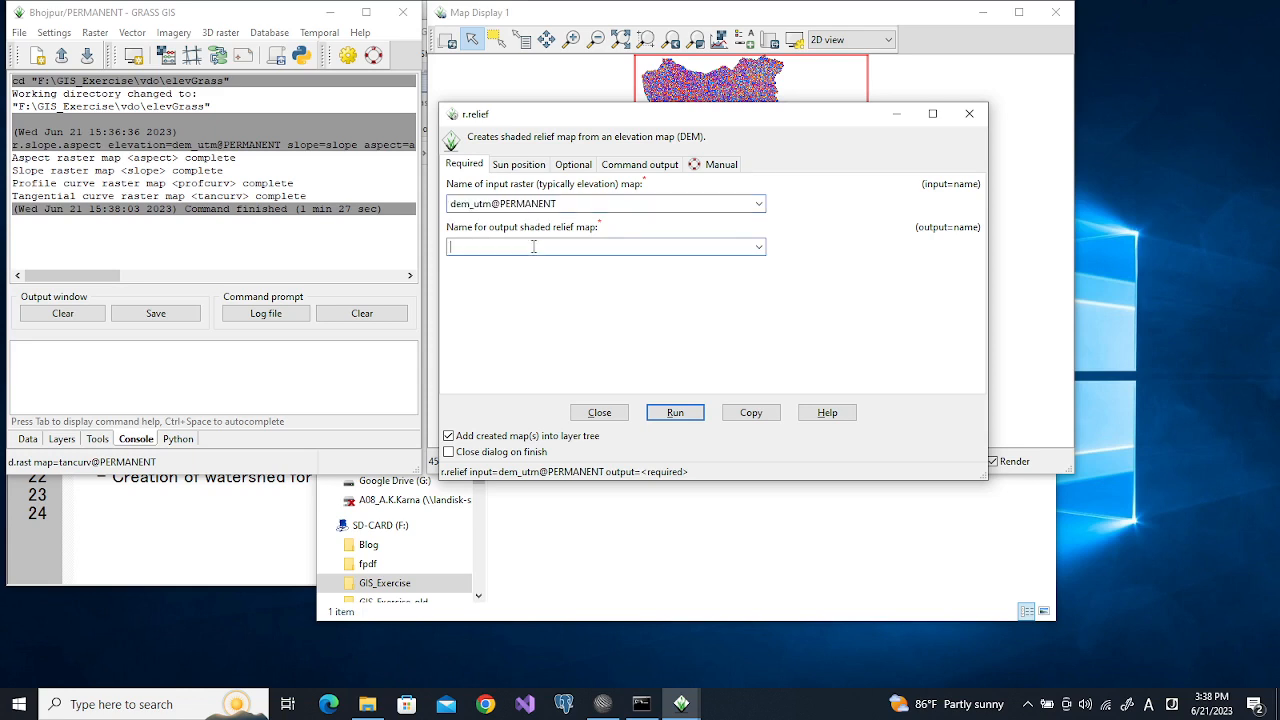
pyautogui.write('hs')
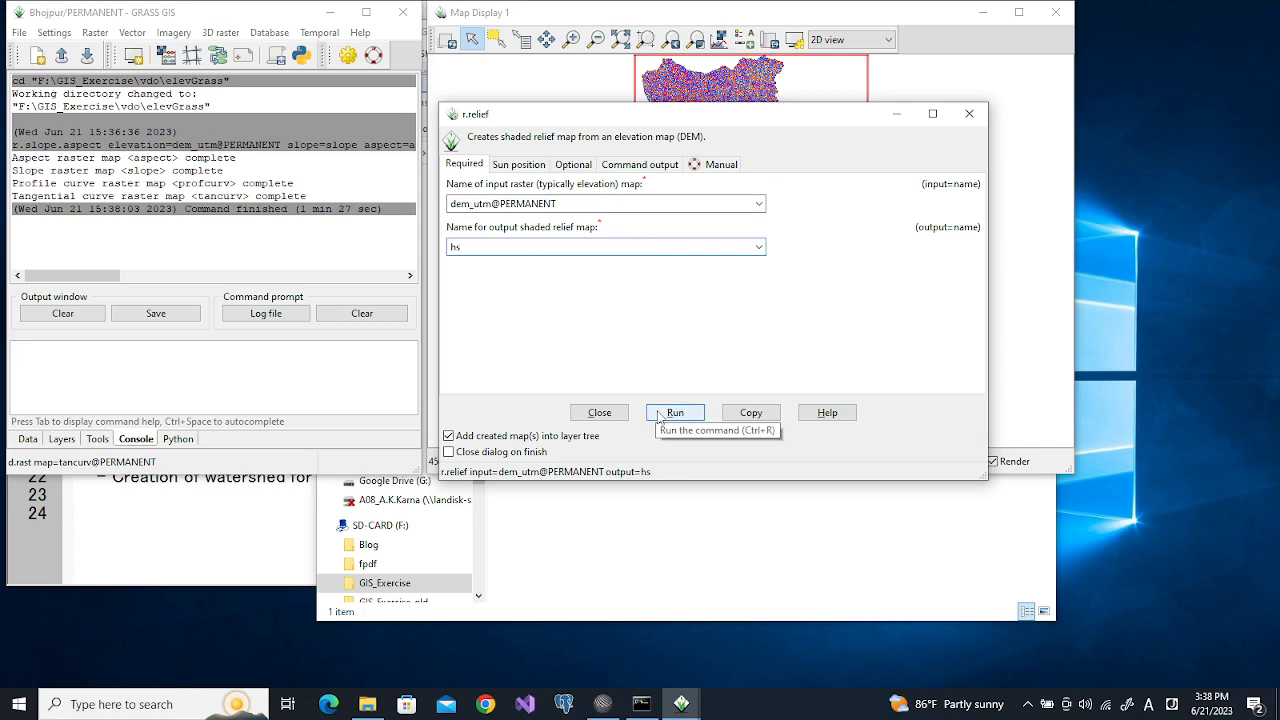
# Set the sun altitude to 45 and azimuth to 135 degrees, run r.relief, and close its dialog
pyautogui.click(511, 166)
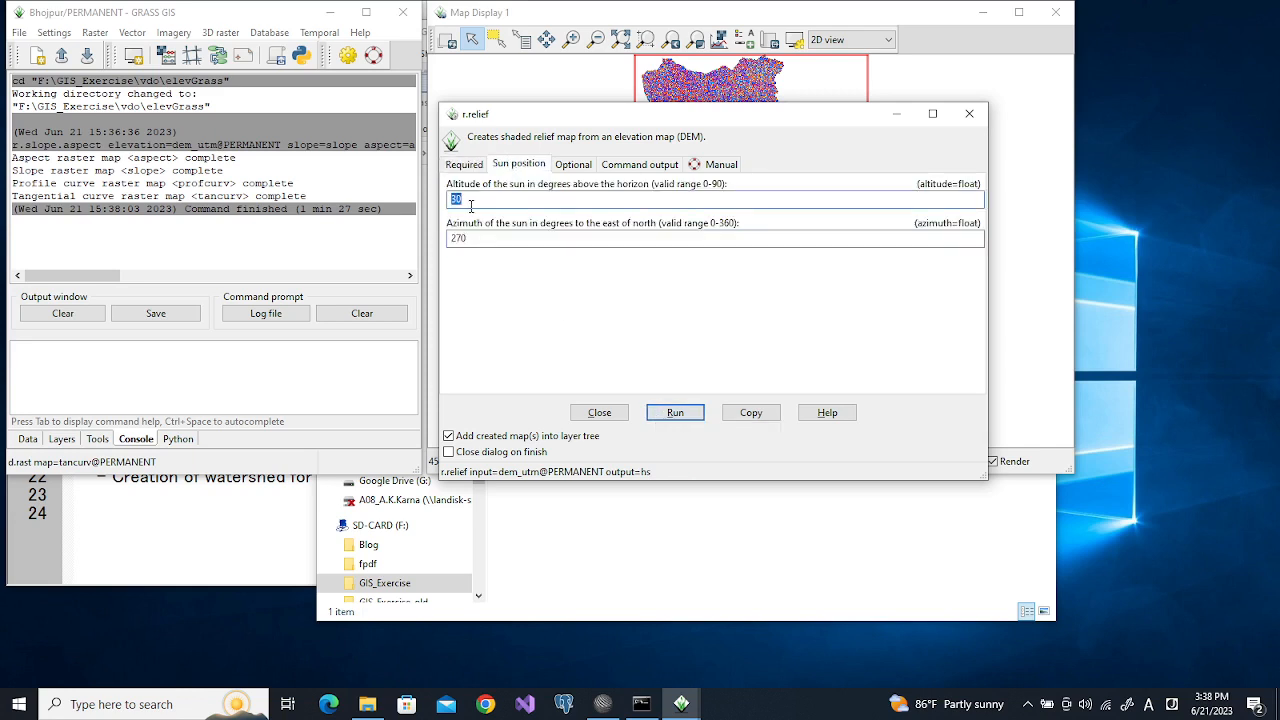
pyautogui.write('45')
pyautogui.click(469, 238)
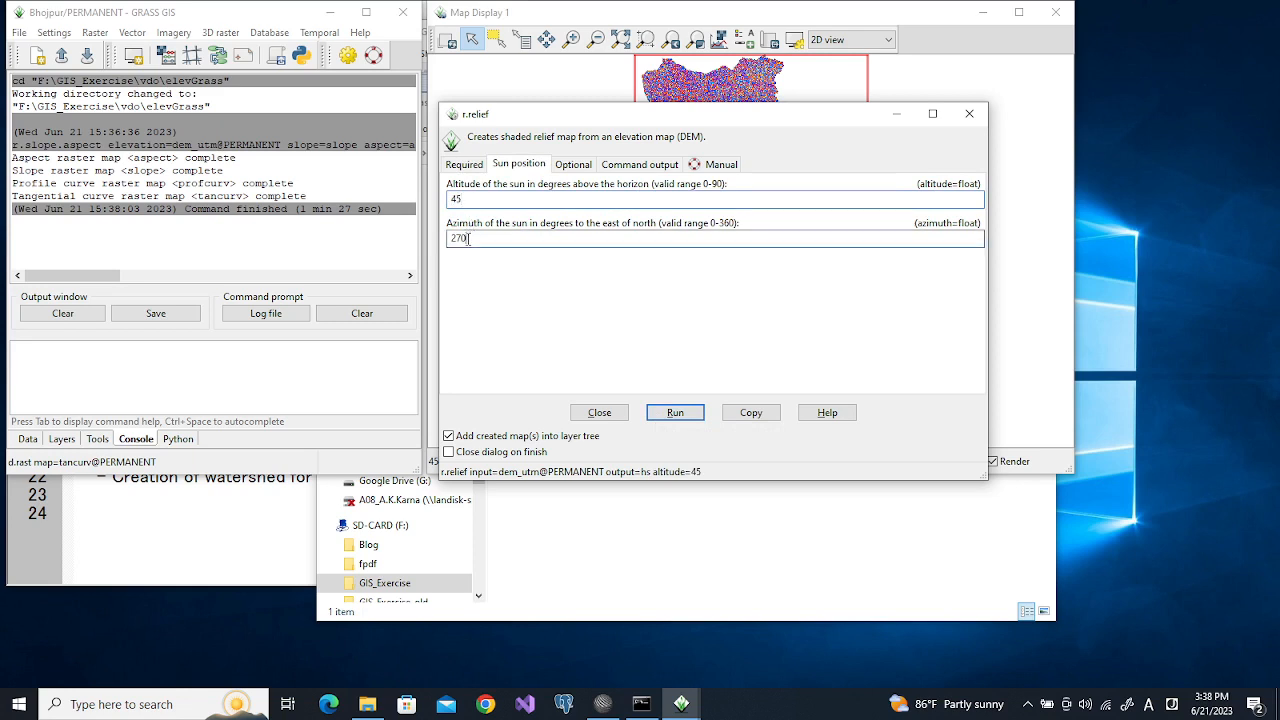
pyautogui.write('135')
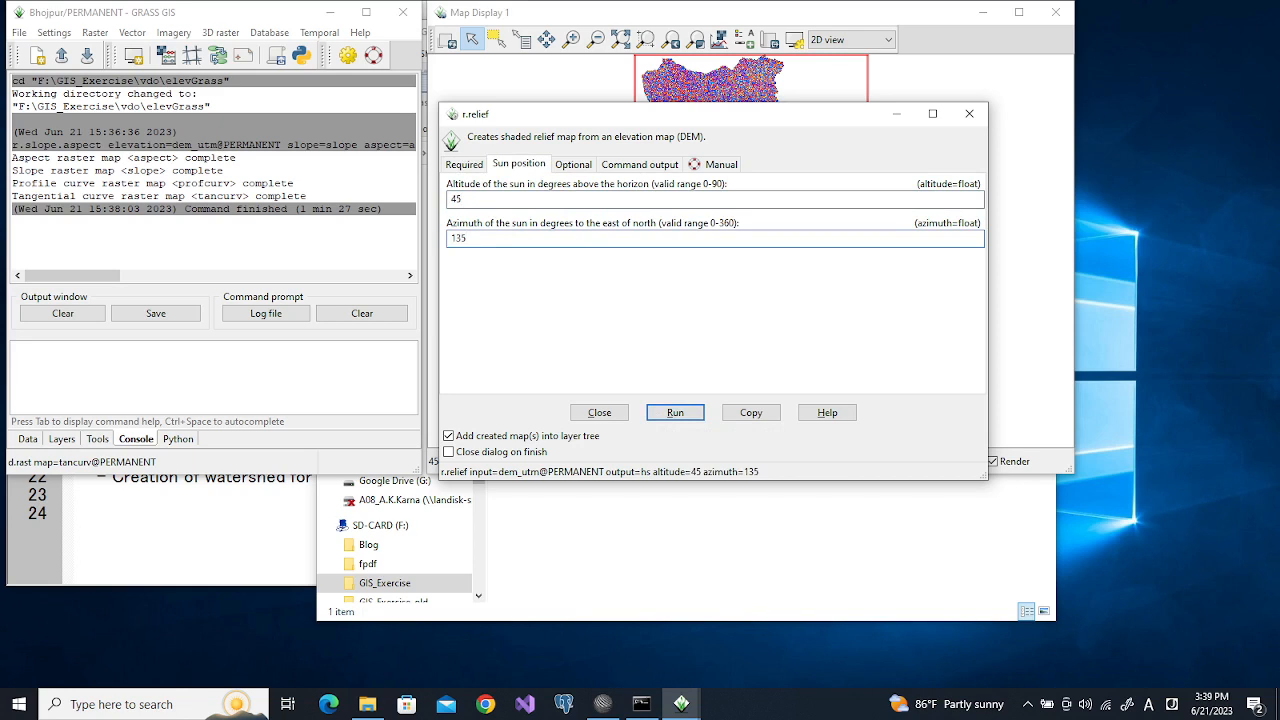
pyautogui.click(673, 415)
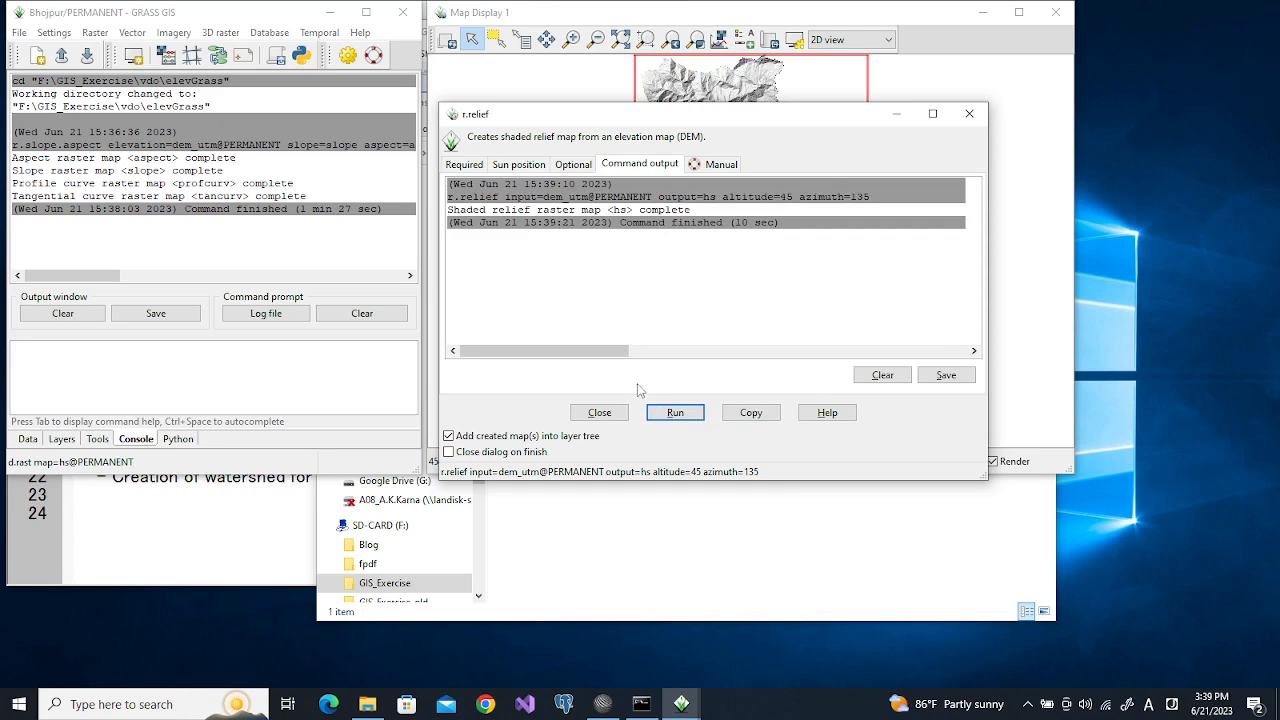
pyautogui.click(599, 412)
# Recall the last r.relief command in the console and cut it from the prompt
pyautogui.click(342, 354)
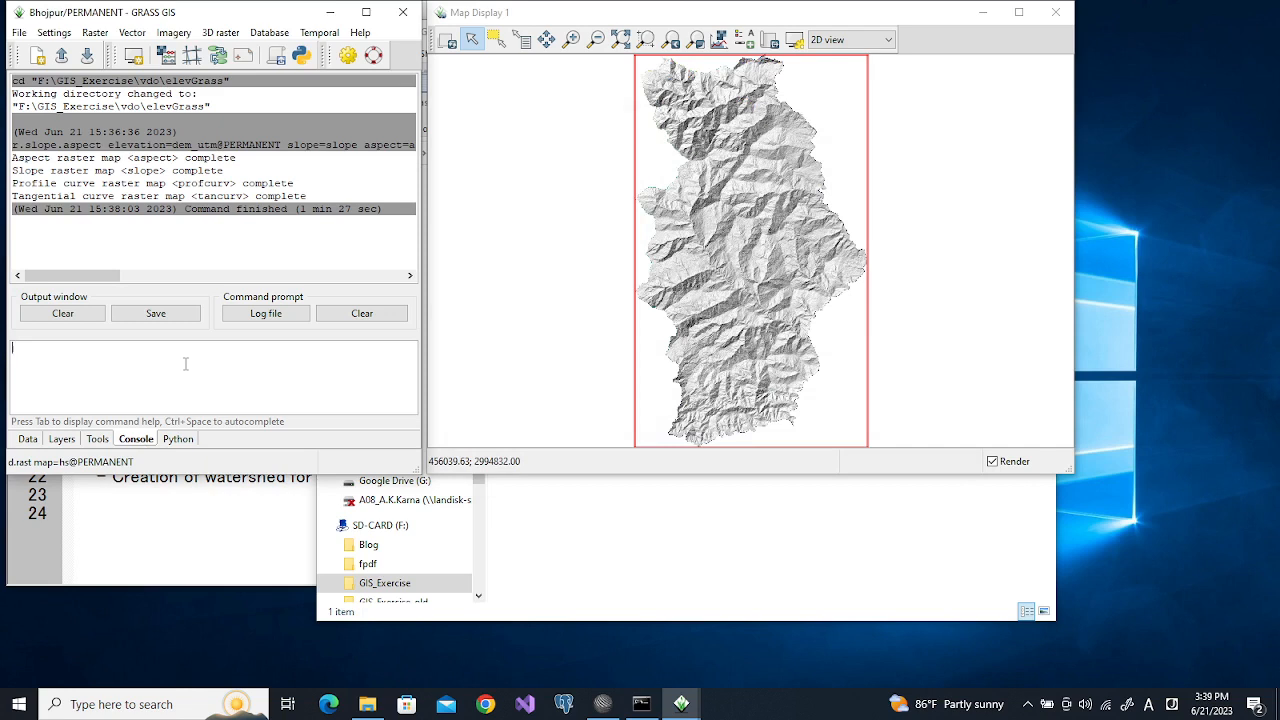
pyautogui.press('Up')
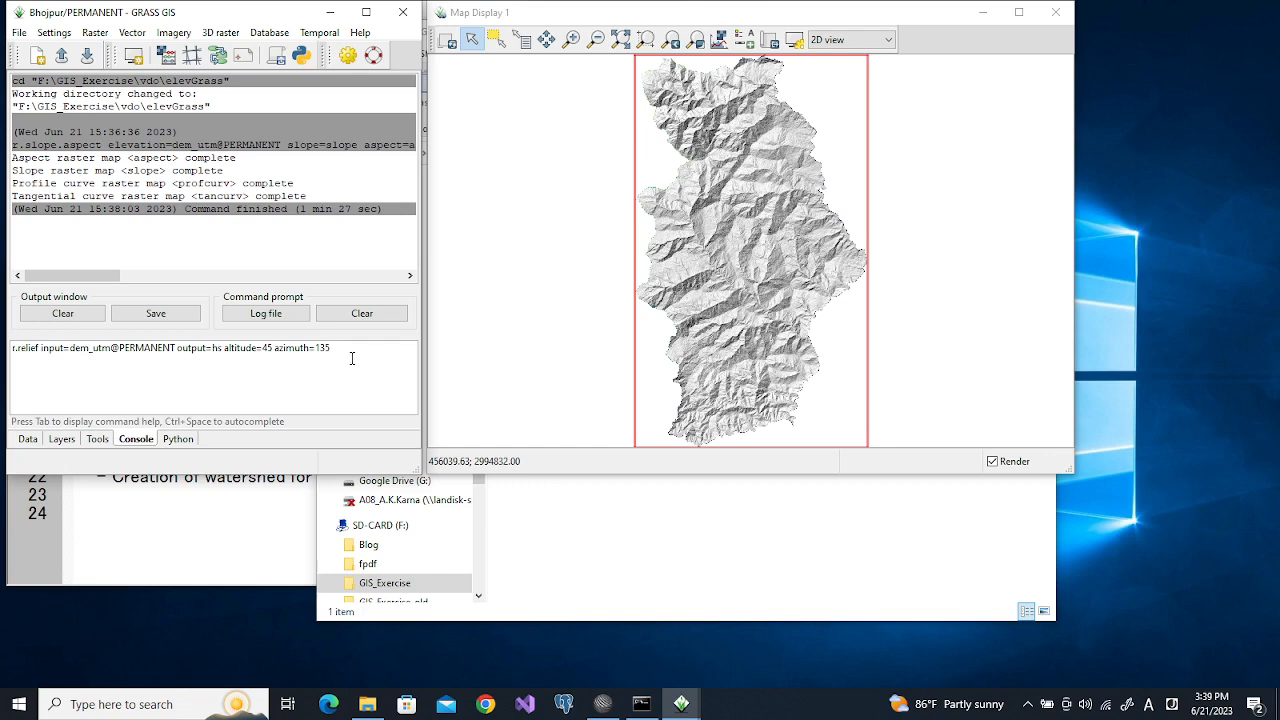
pyautogui.hotkey('ctrl', 'a')
pyautogui.hotkey('ctrl', 'x')
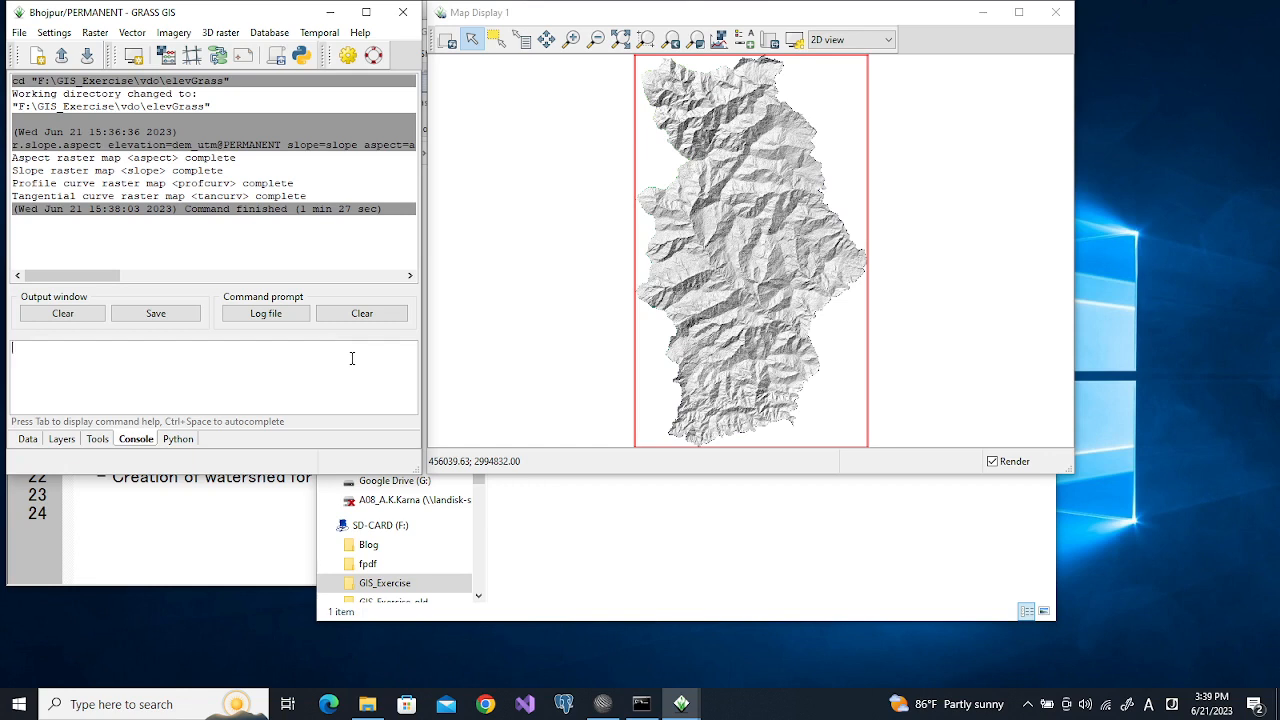
# Set the opacity of the hs@PERMANENT shaded relief layer to 46%
pyautogui.click(61, 439)
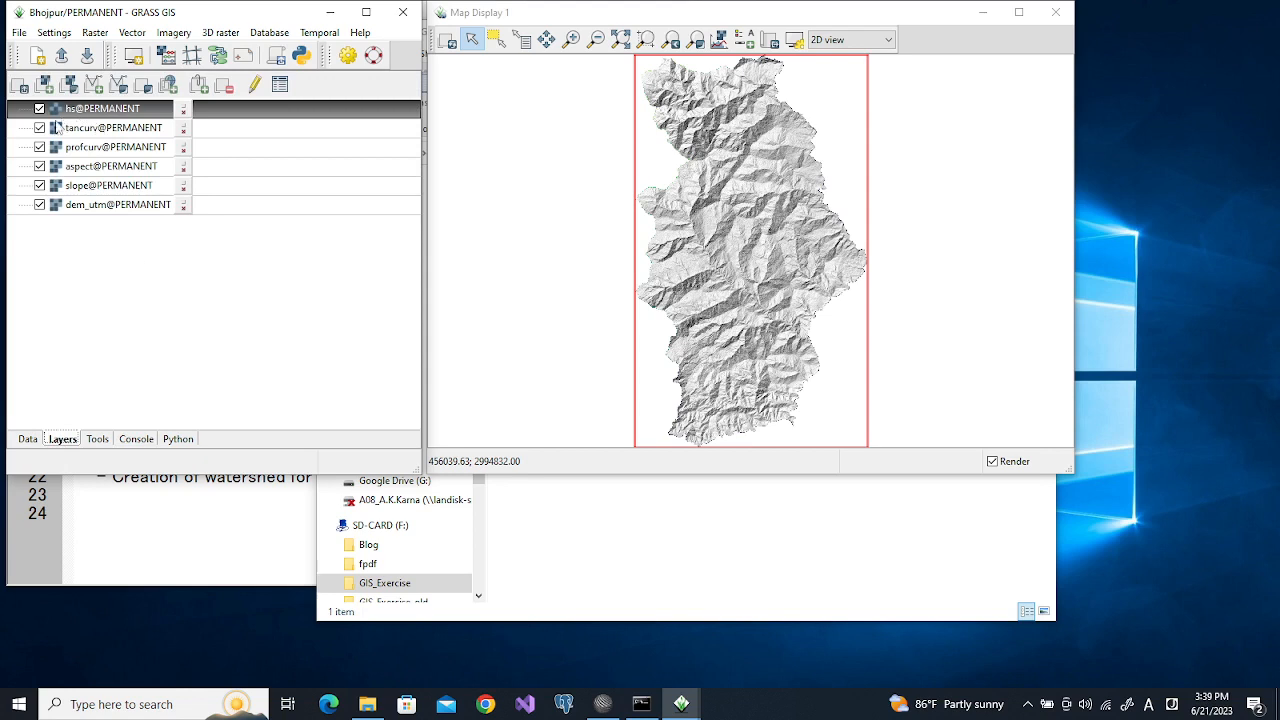
pyautogui.rightClick(183, 110)
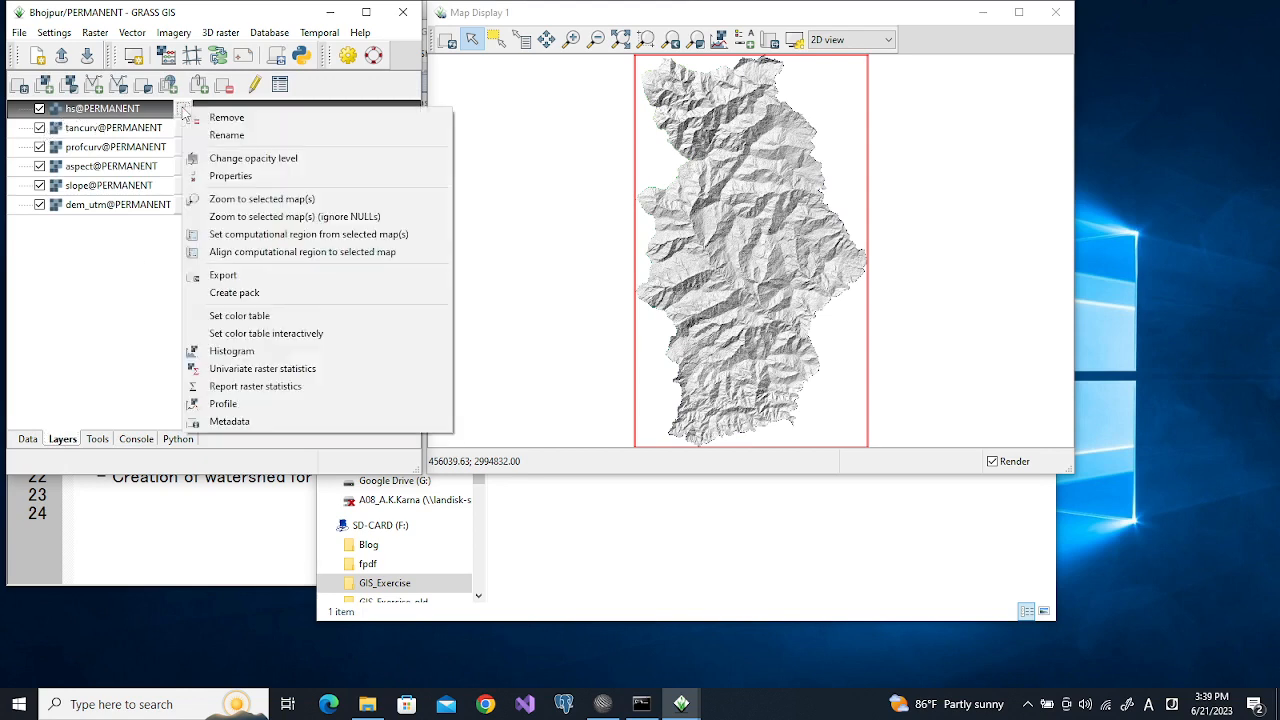
pyautogui.click(215, 158)
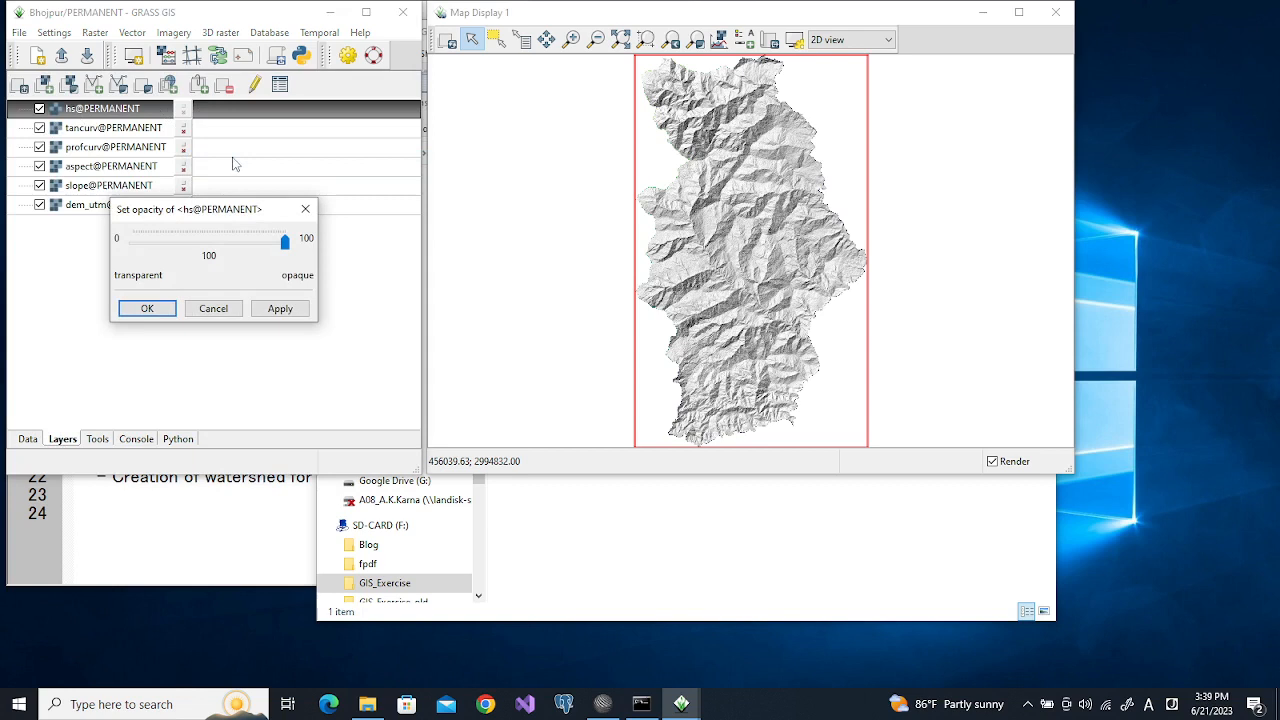
pyautogui.moveTo(285, 241); pyautogui.dragTo(203, 245)
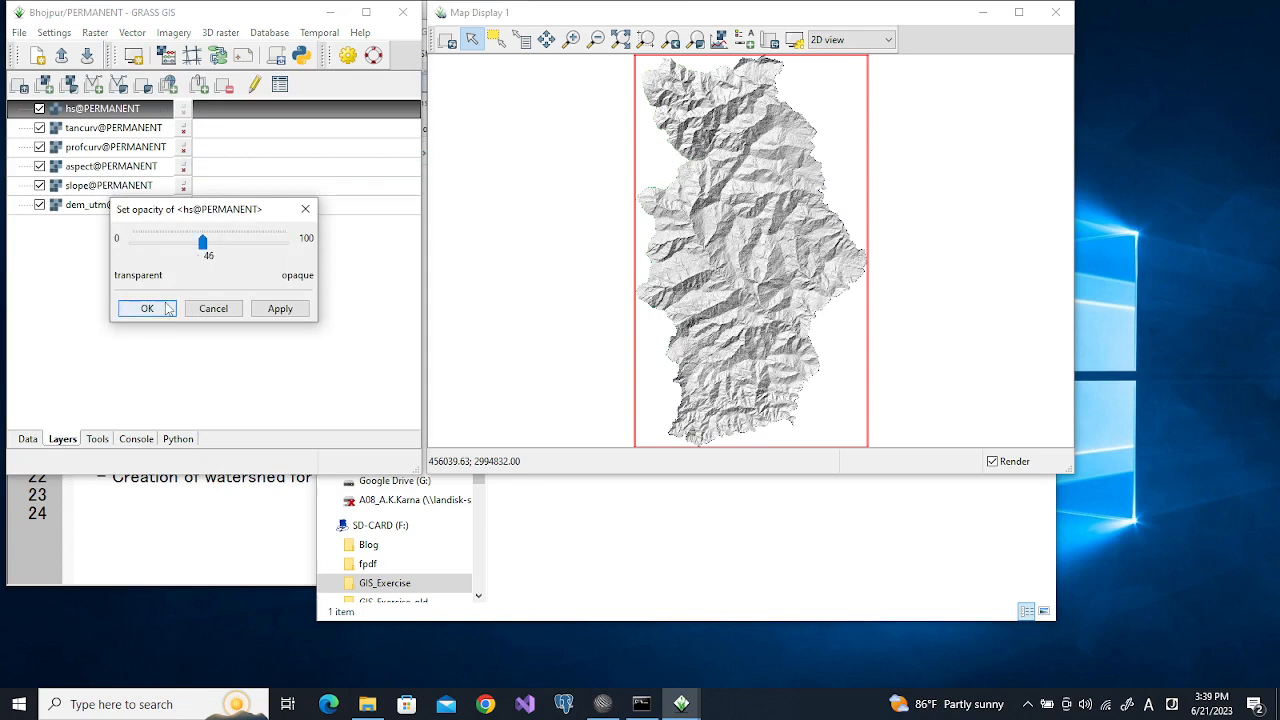
pyautogui.click(163, 305)
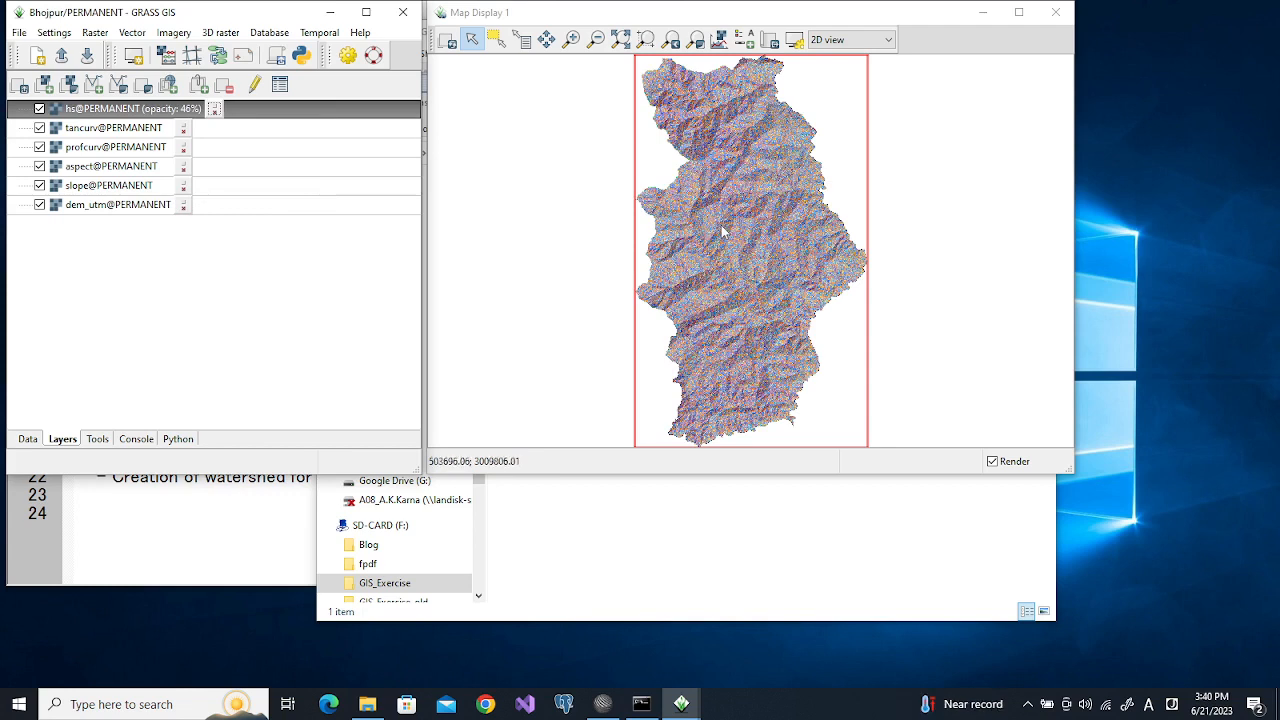
# Hide the tancurv, profcurv, aspect and slope layers beneath the semi-transparent shaded relief
pyautogui.click(39, 128)
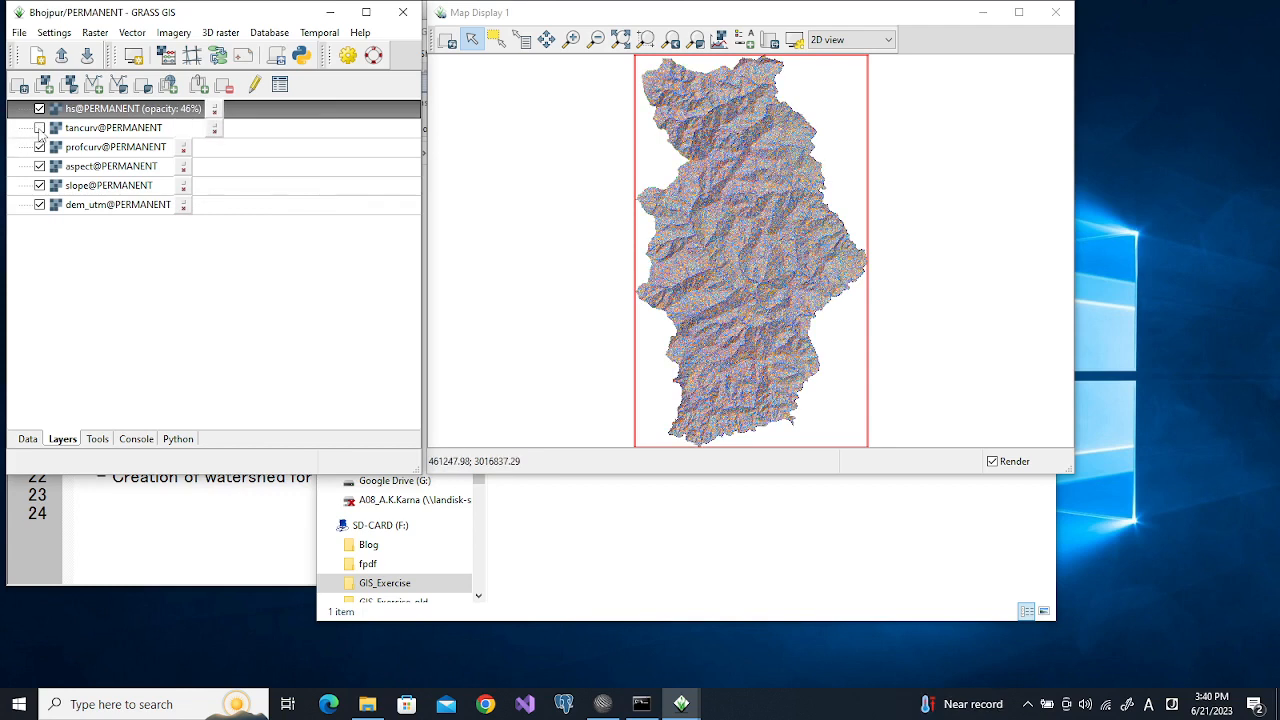
pyautogui.click(40, 148)
pyautogui.click(40, 170)
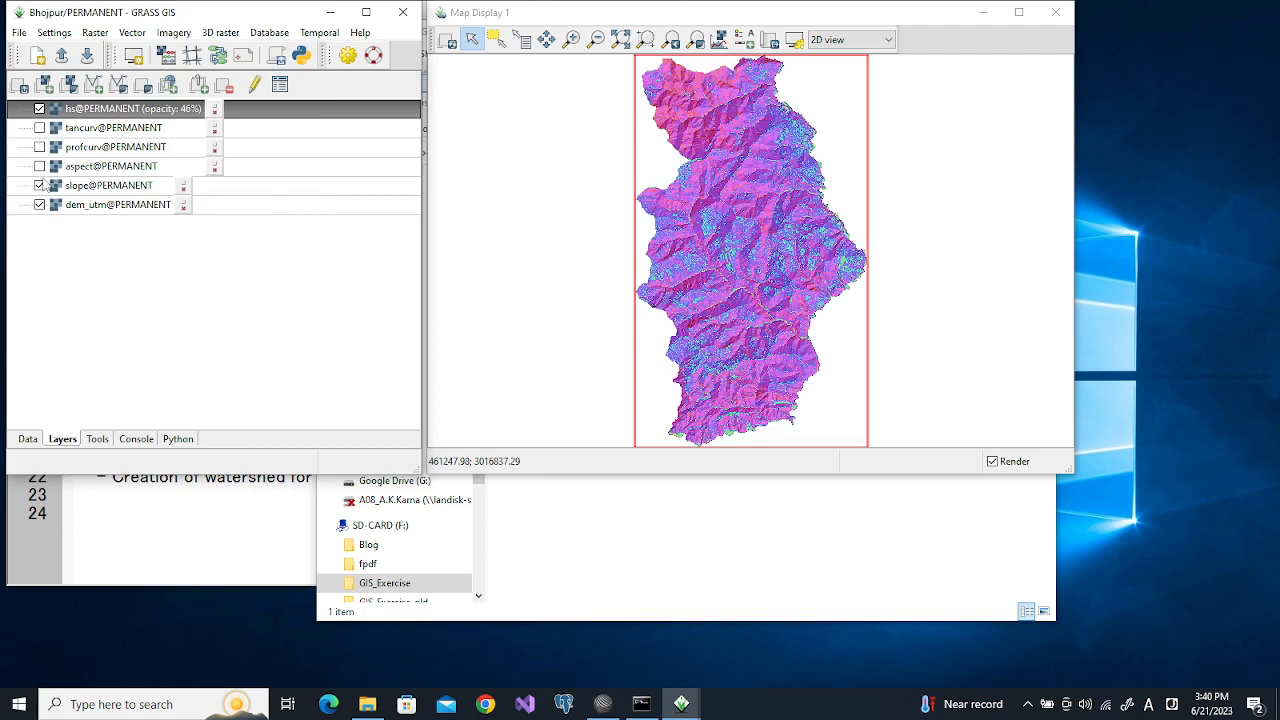
pyautogui.click(40, 186)
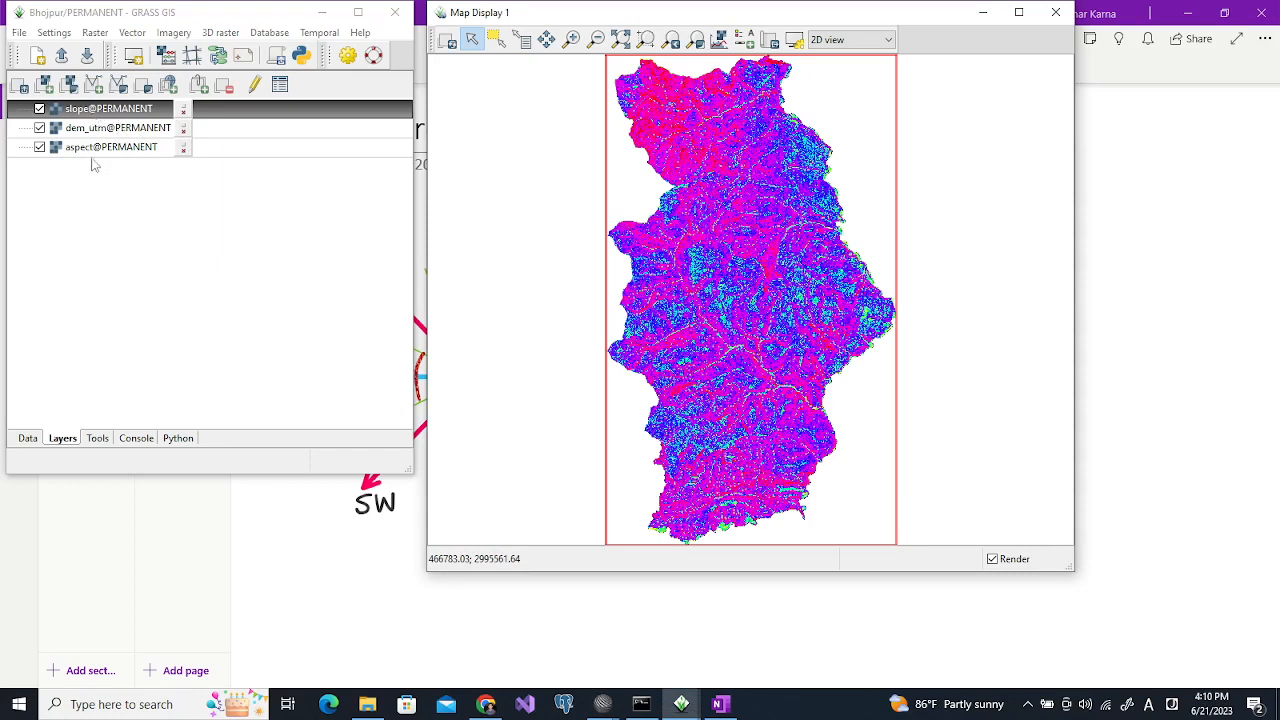
# Select the slope layer, then switch to SciTE and review the recode rules in asprule.txt and elevrule.txt
pyautogui.click(105, 130)
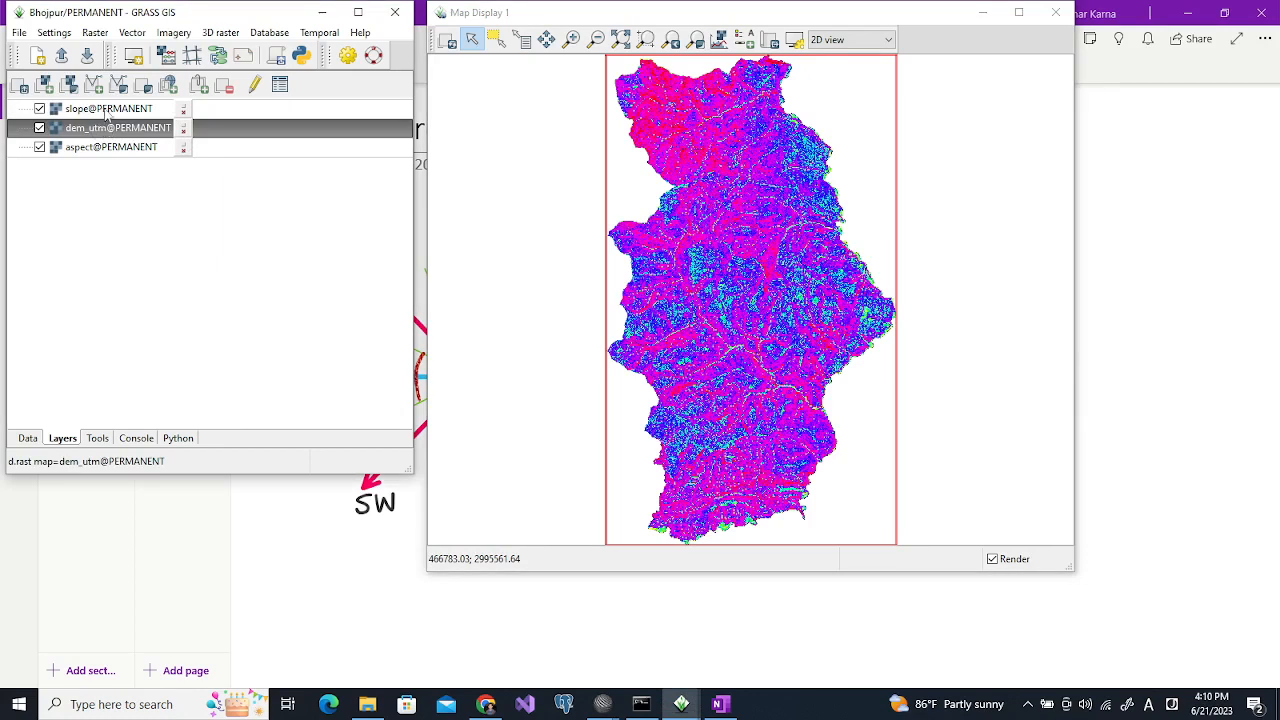
pyautogui.click(107, 112)
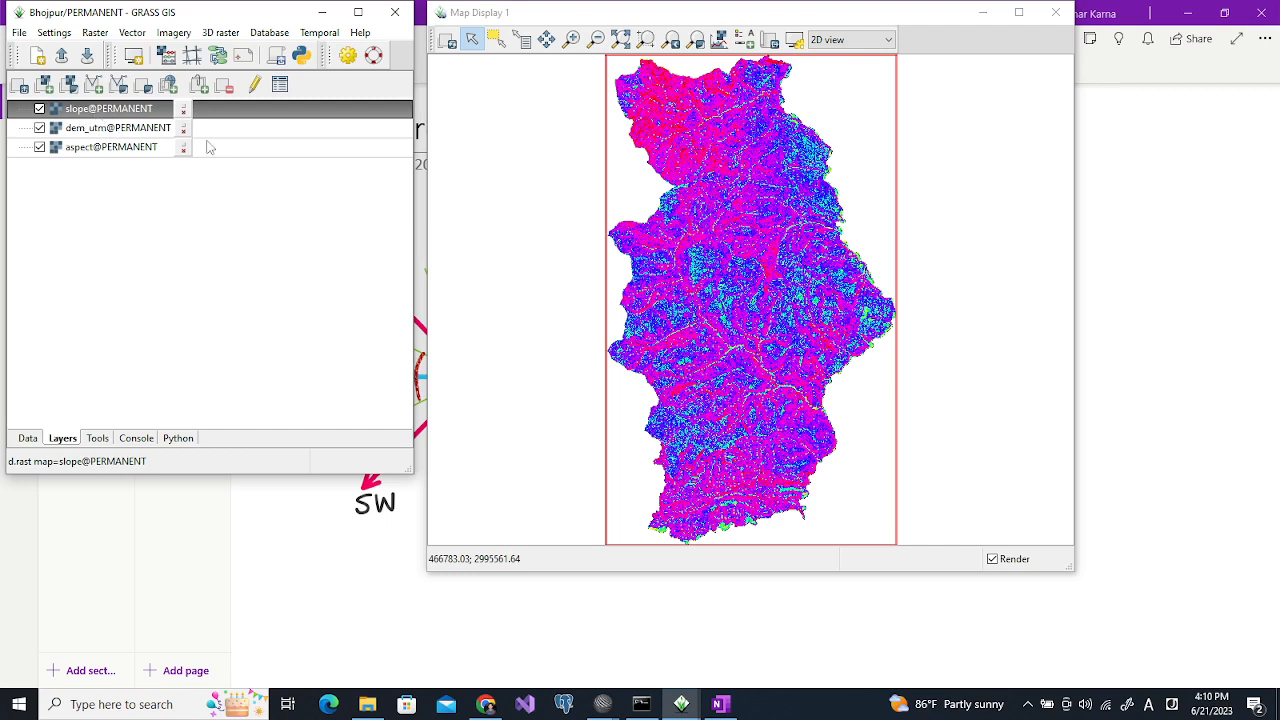
pyautogui.moveTo(603, 690)
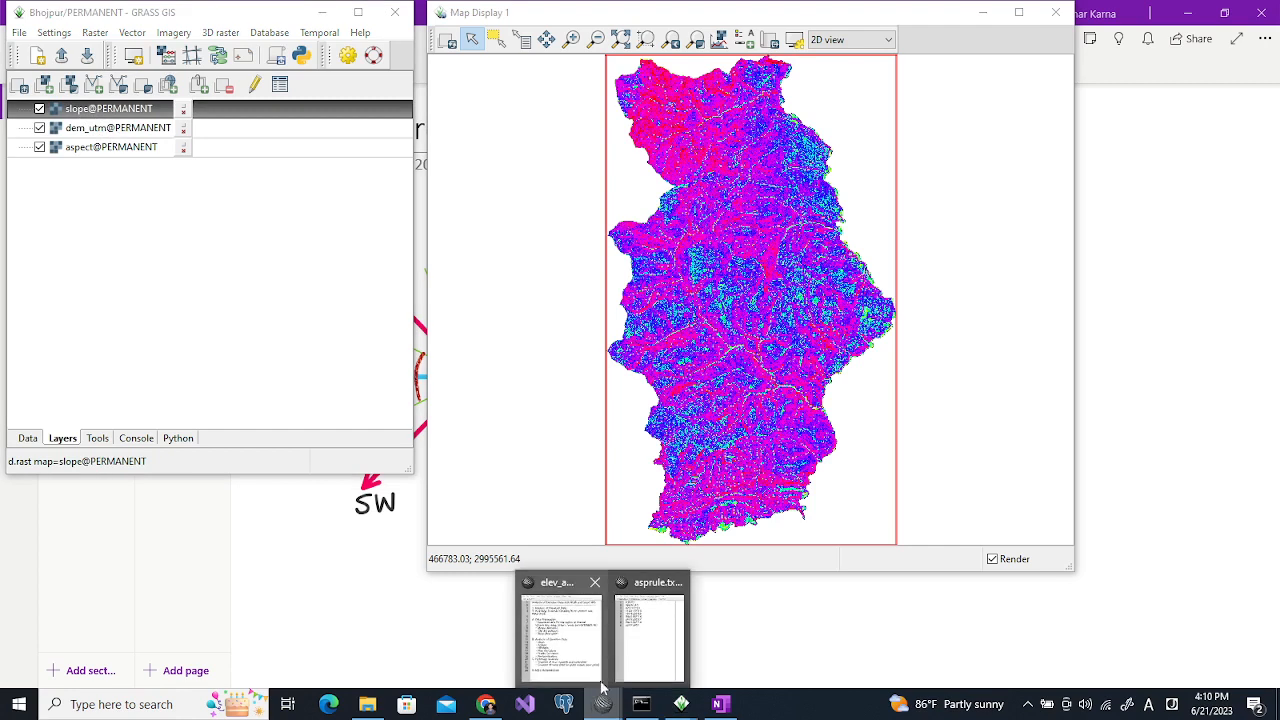
pyautogui.click(622, 618)
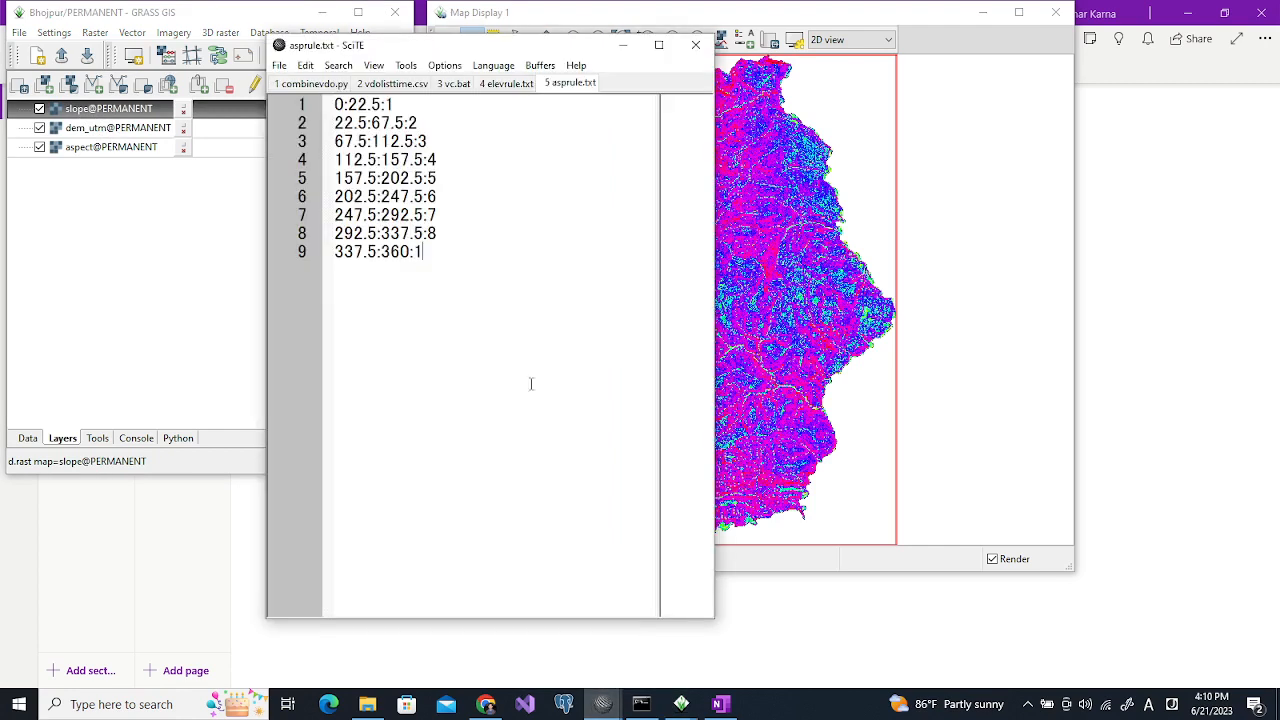
pyautogui.click(503, 86)
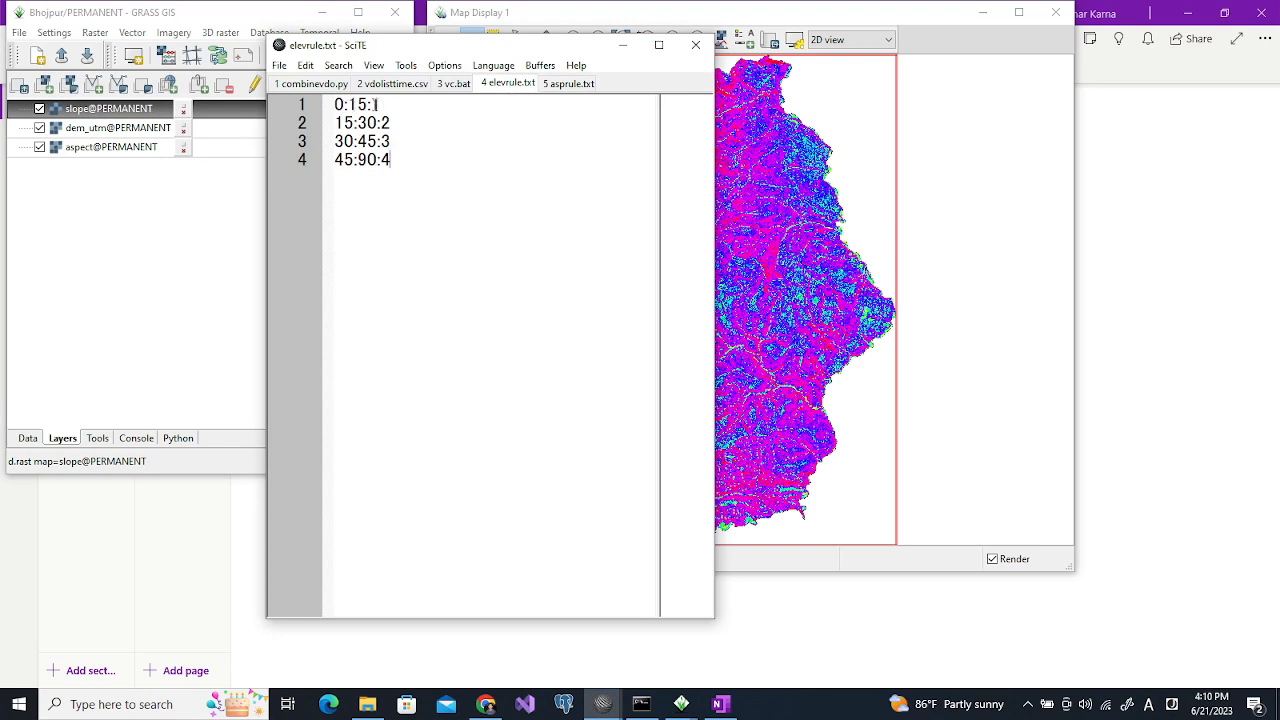
pyautogui.rightClick(366, 104)
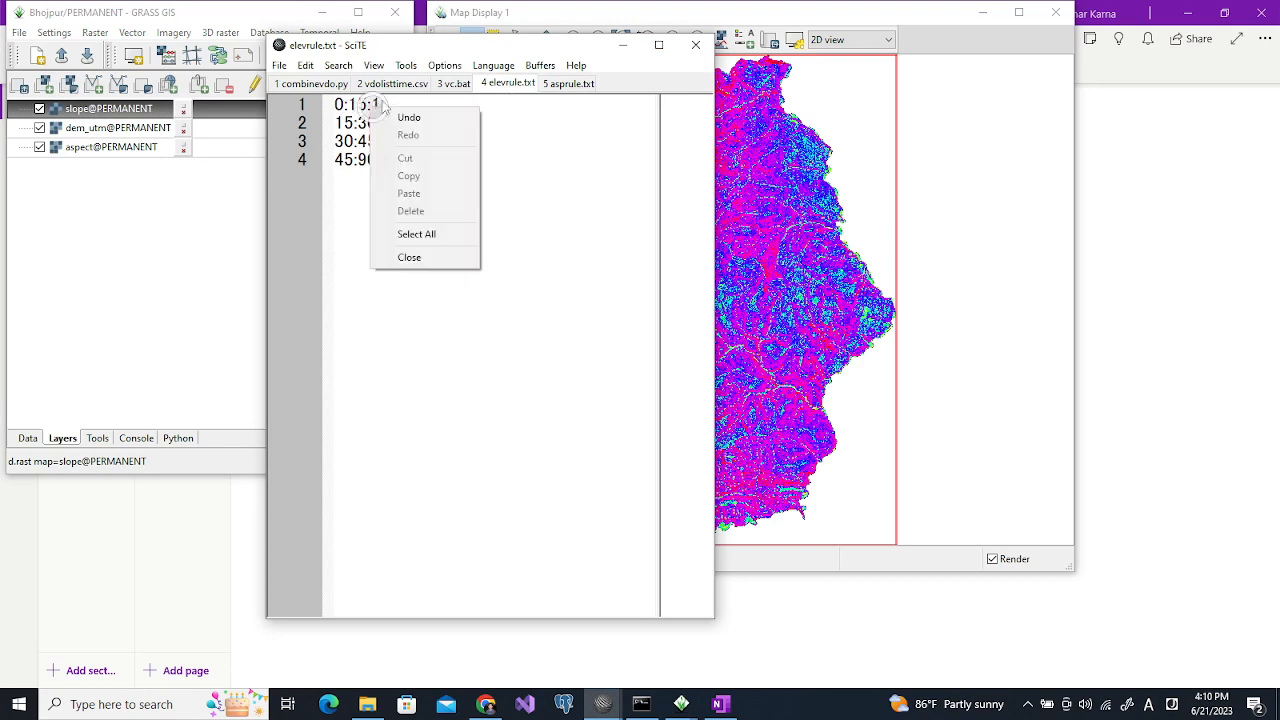
pyautogui.click(511, 131)
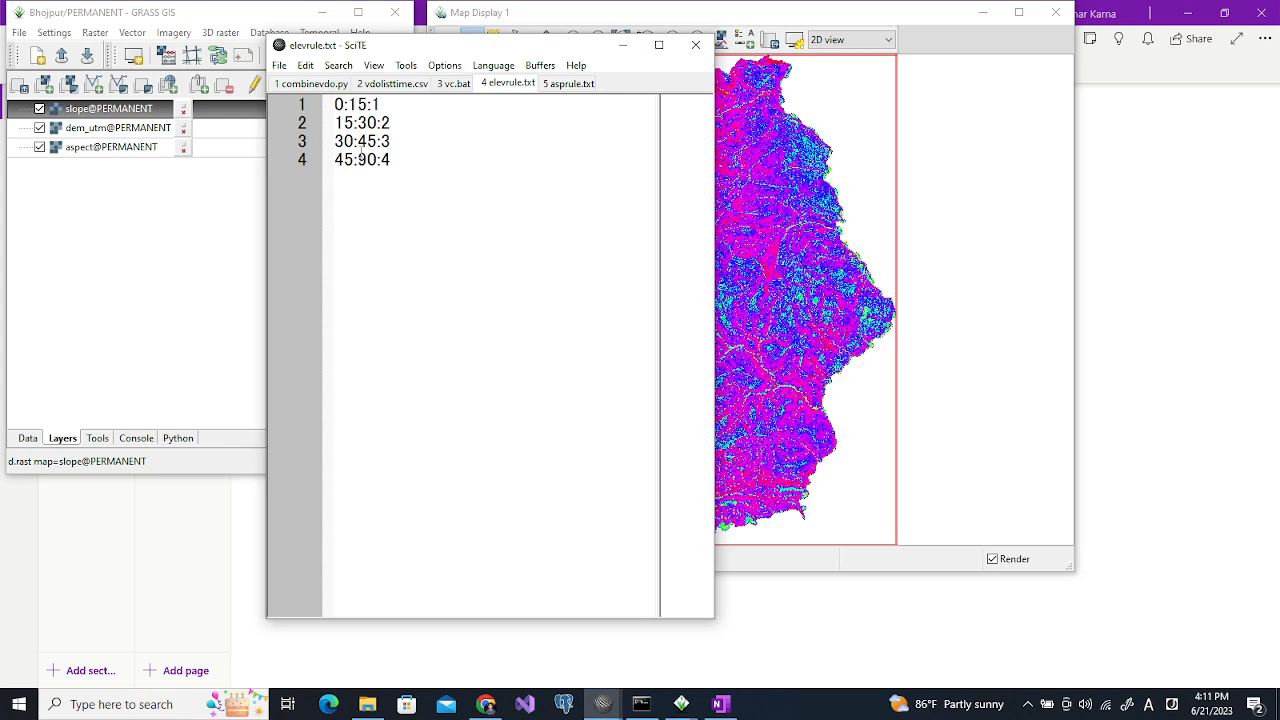
# Switch back to GRASS GIS, enlarge the console's command prompt area and launch r.recode from it
pyautogui.click(170, 238)
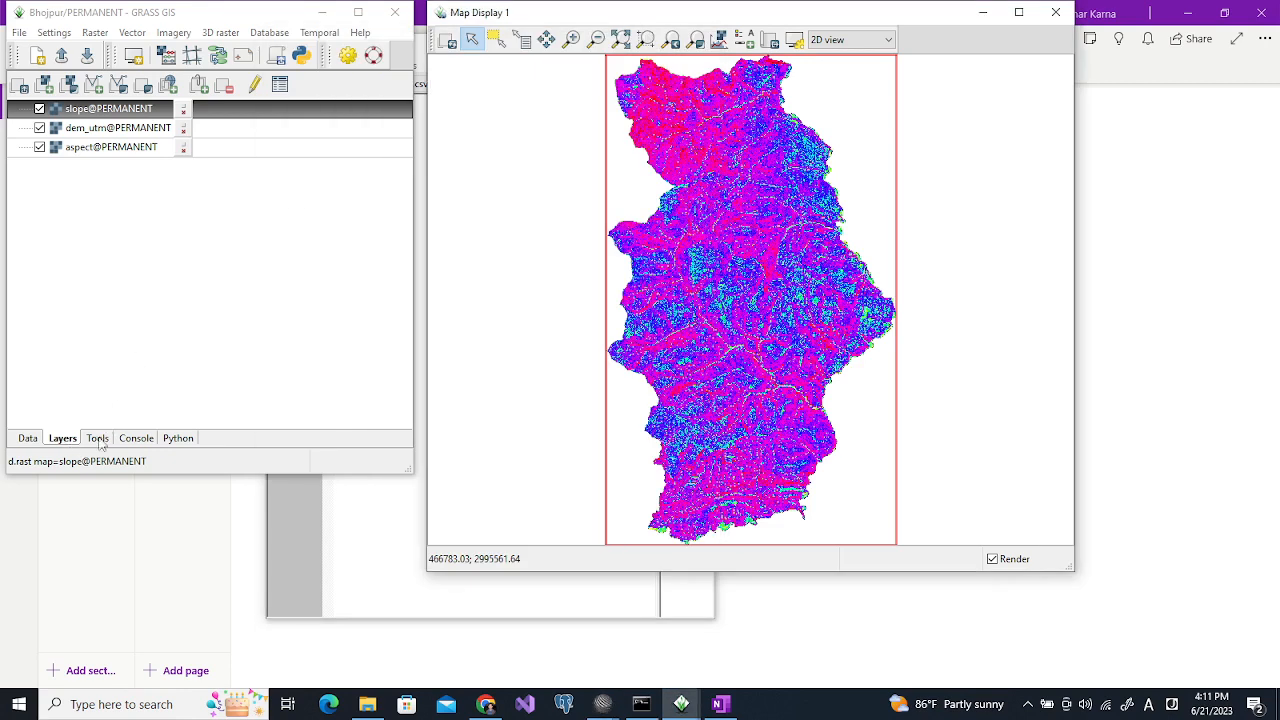
pyautogui.click(137, 438)
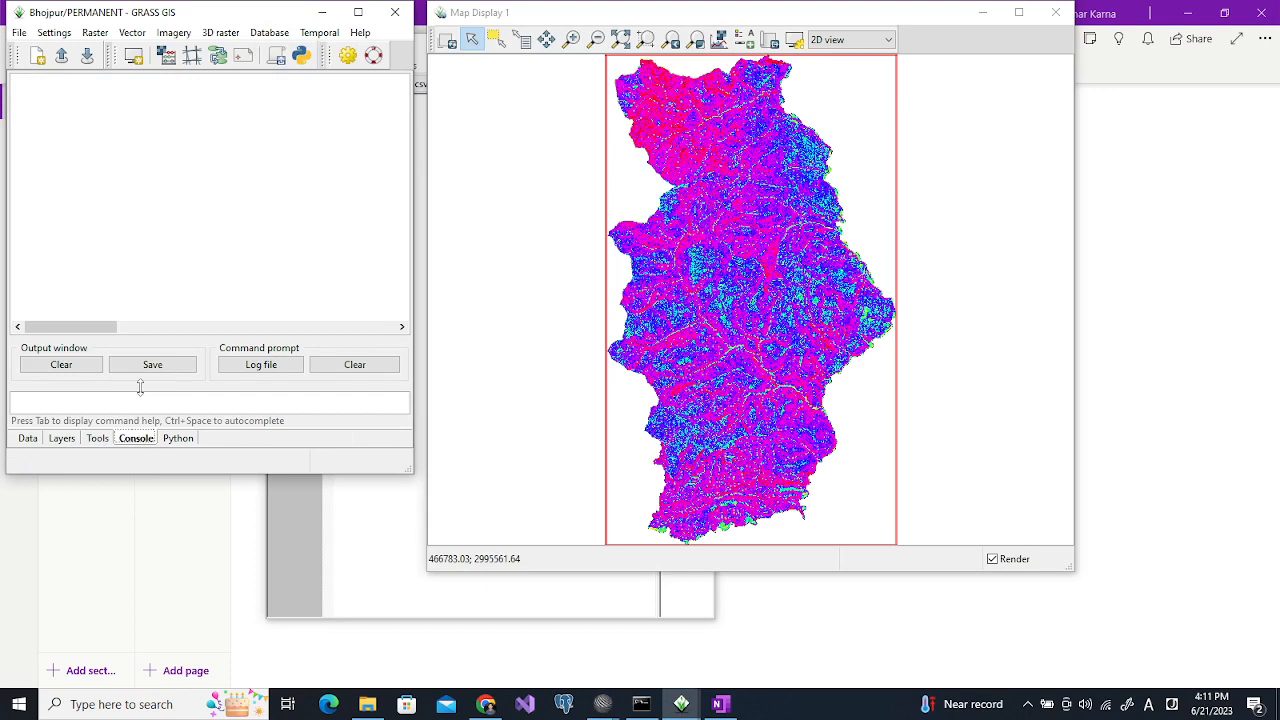
pyautogui.moveTo(135, 387); pyautogui.dragTo(135, 335)
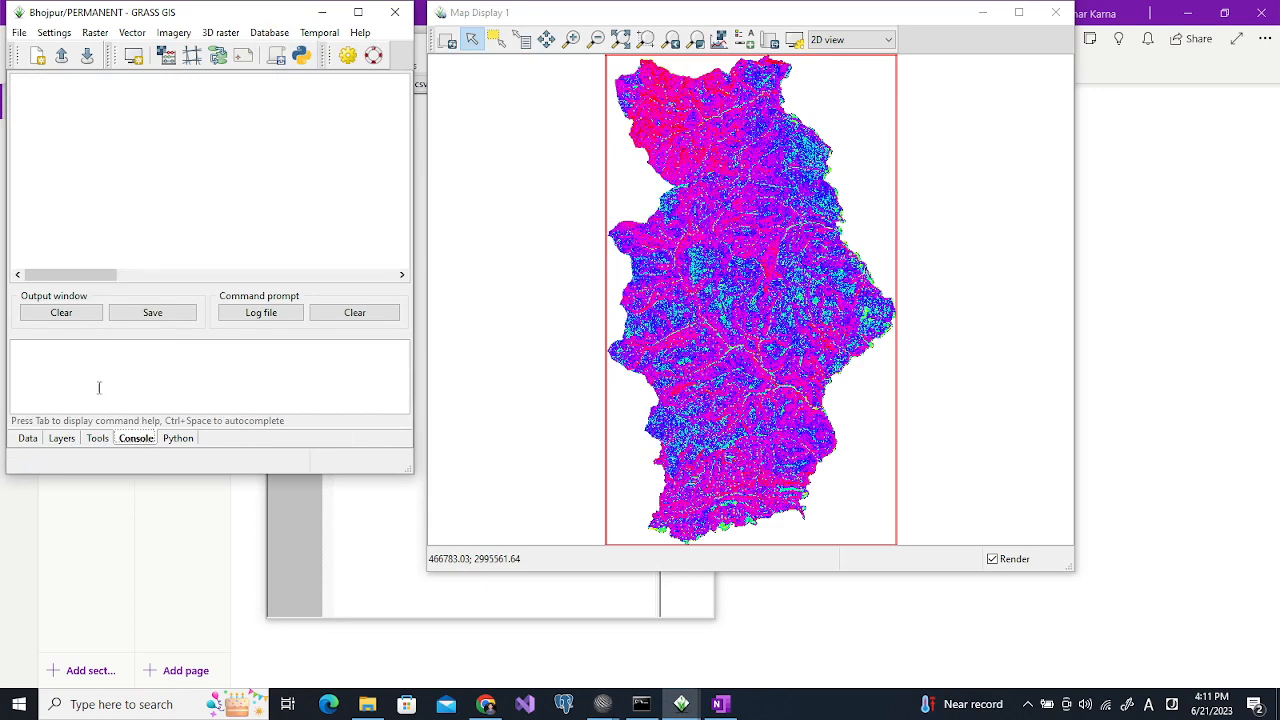
pyautogui.click(84, 352)
pyautogui.write('r.re')
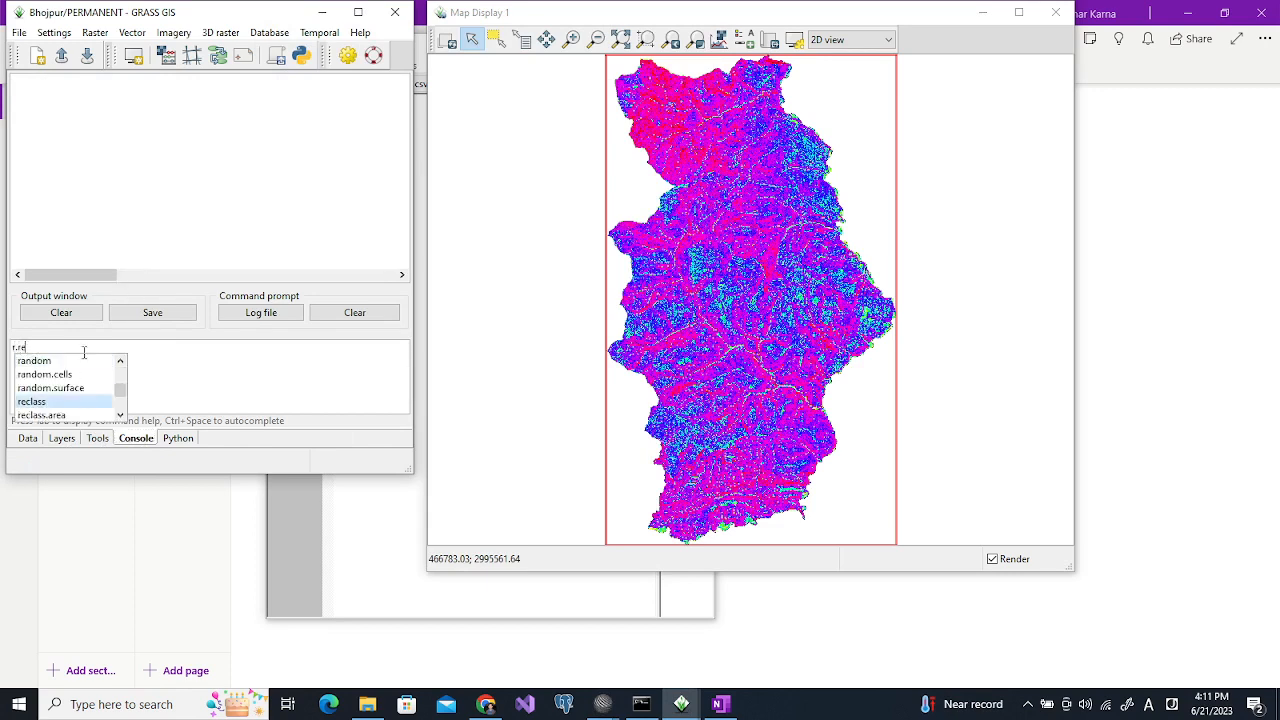
pyautogui.write('code')
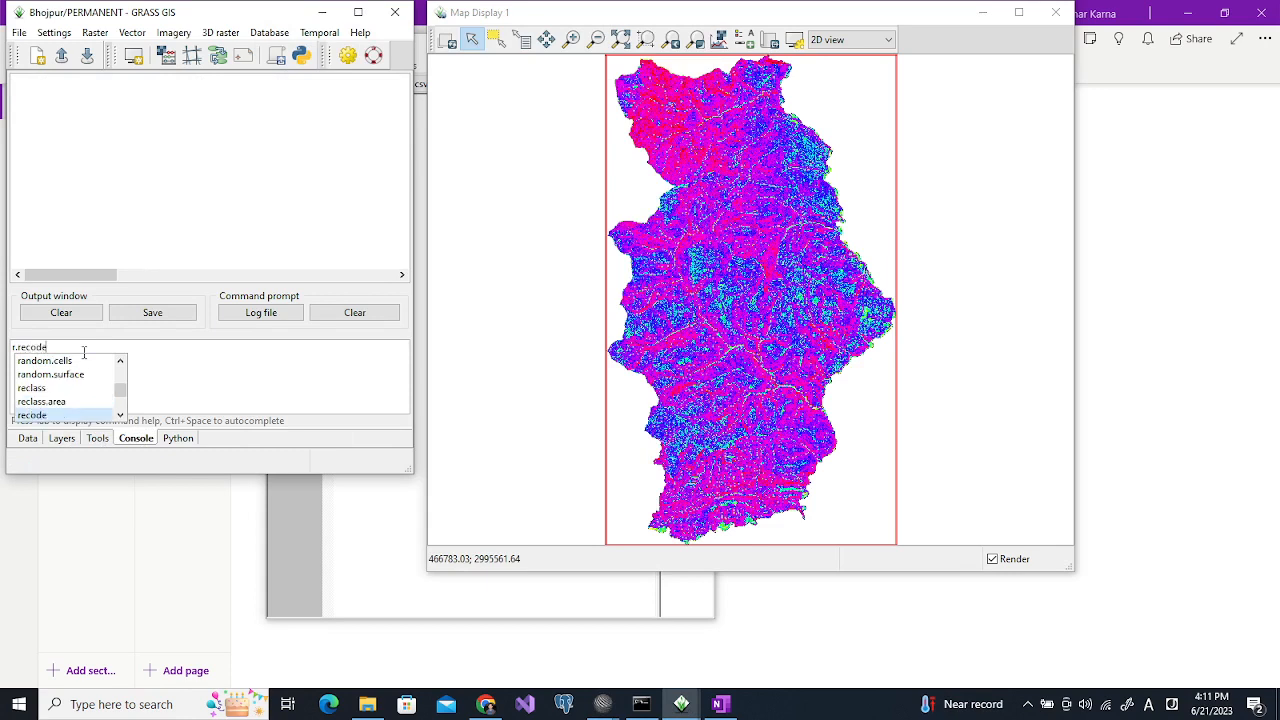
pyautogui.press('Return')
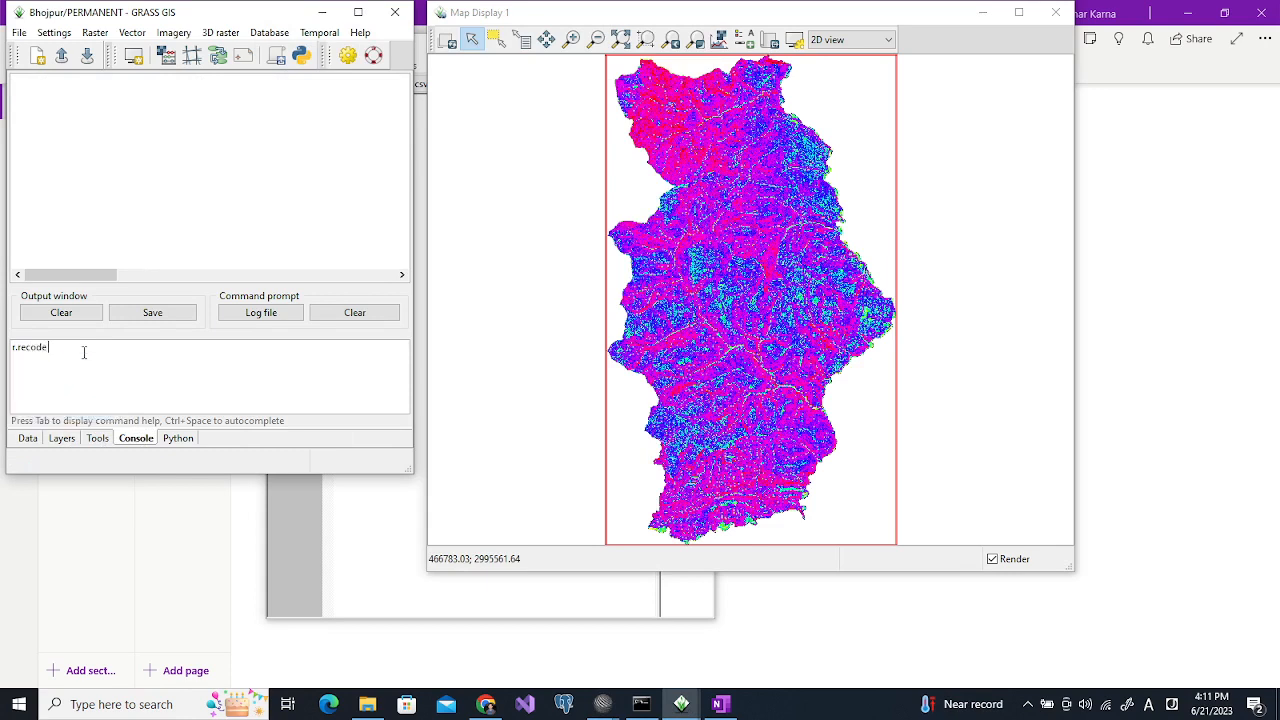
pyautogui.press('Return')
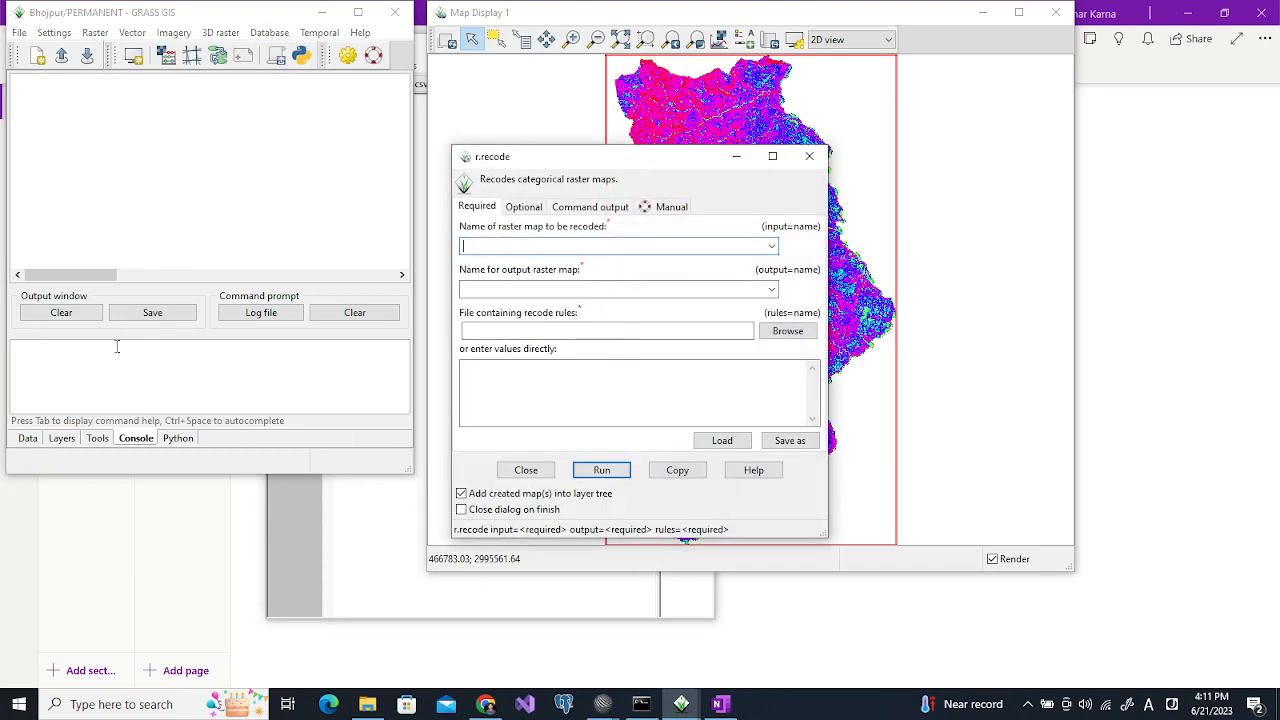
# Set slope@PERMANENT as the raster map to recode and name the output raster map reclass.slope
pyautogui.click(772, 246)
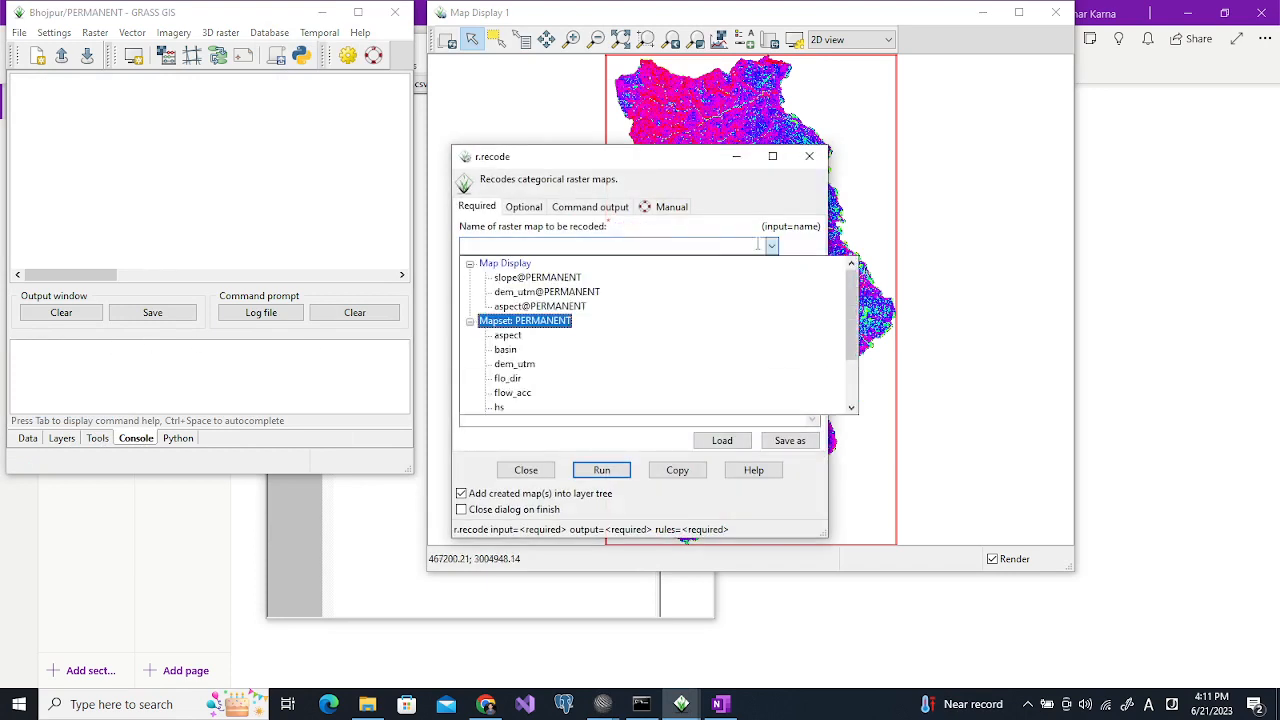
pyautogui.click(574, 278)
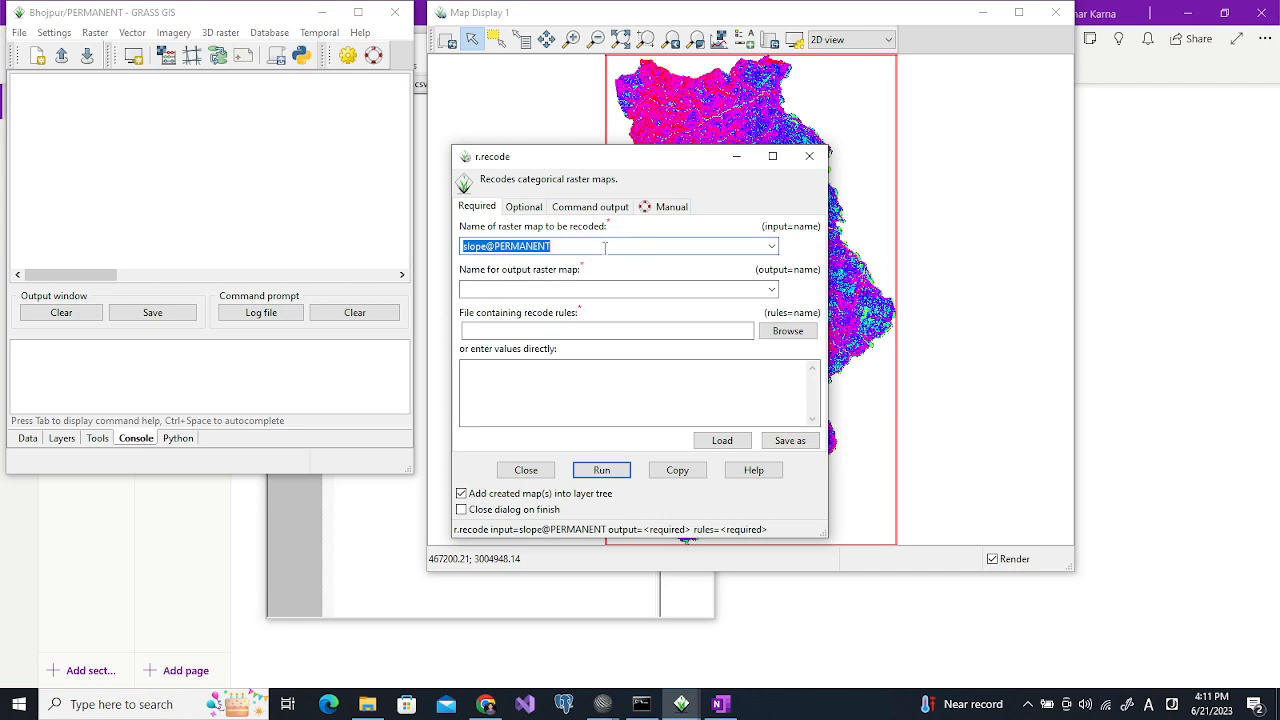
pyautogui.click(558, 289)
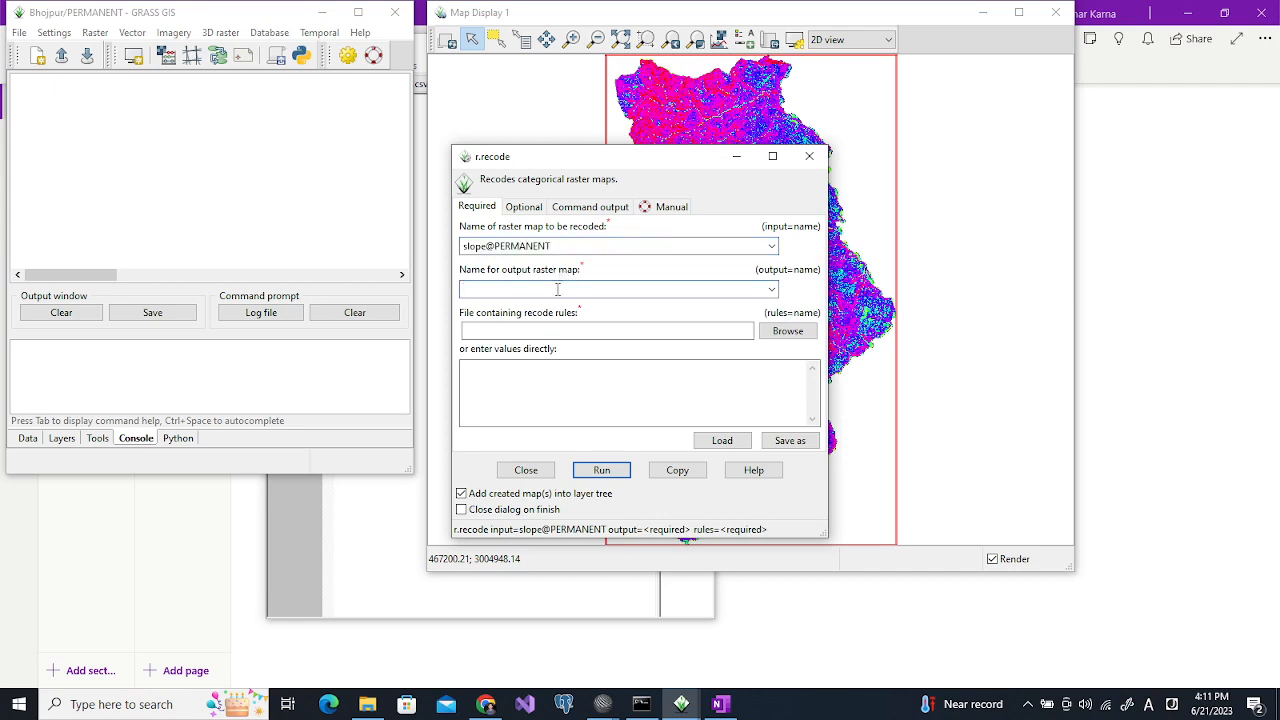
pyautogui.write('recl')
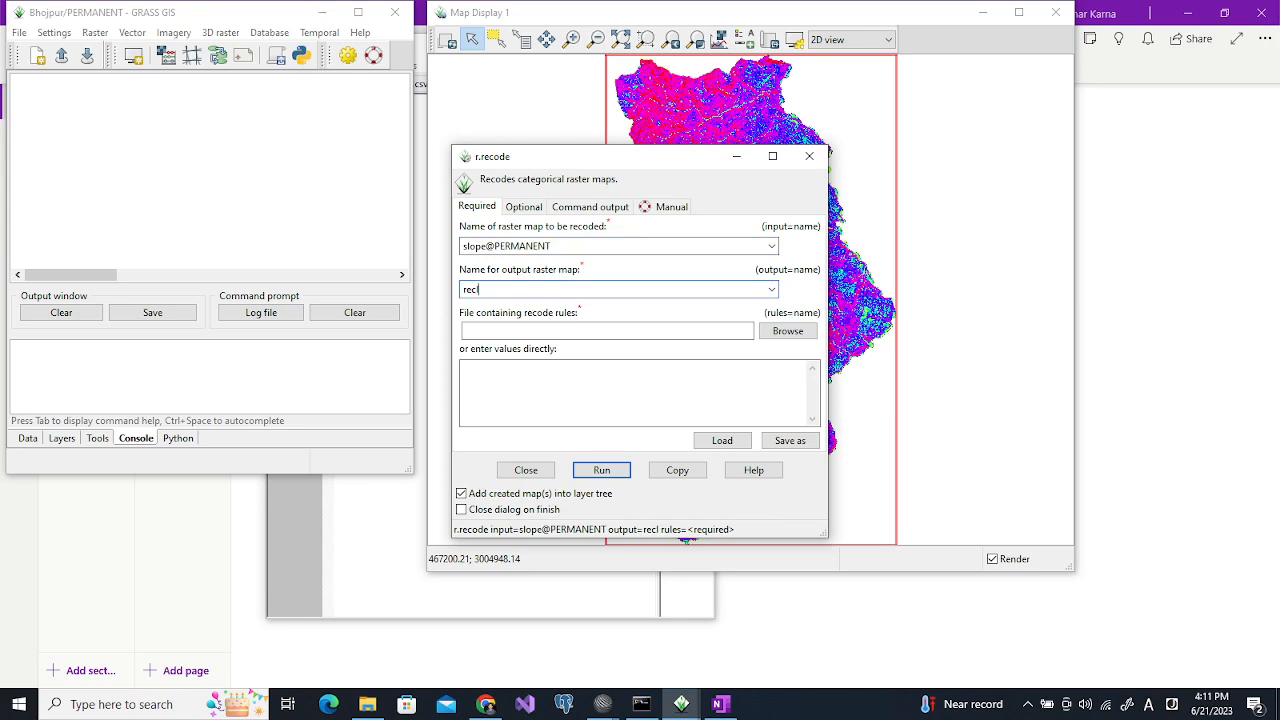
pyautogui.write('ass.slope')
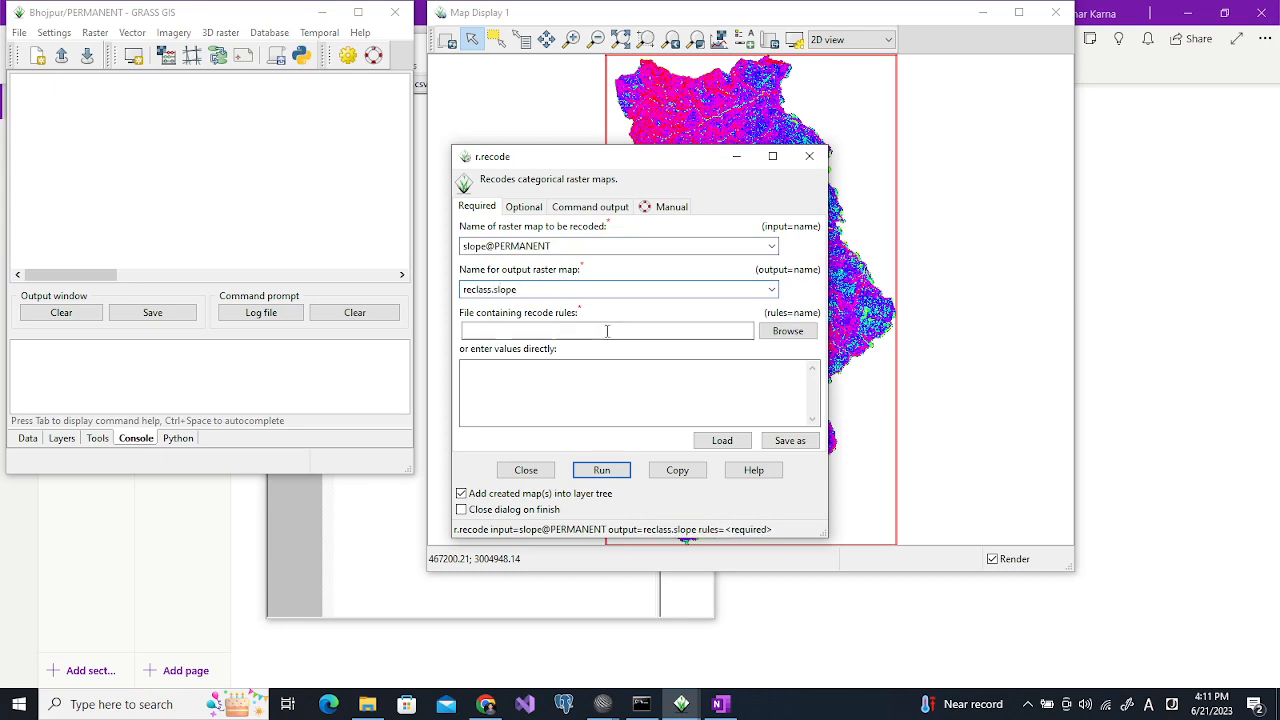
# Choose elevrule.txt from the F:\GIS_Exercise\vdo folder as the file containing the recode rules
pyautogui.click(786, 331)
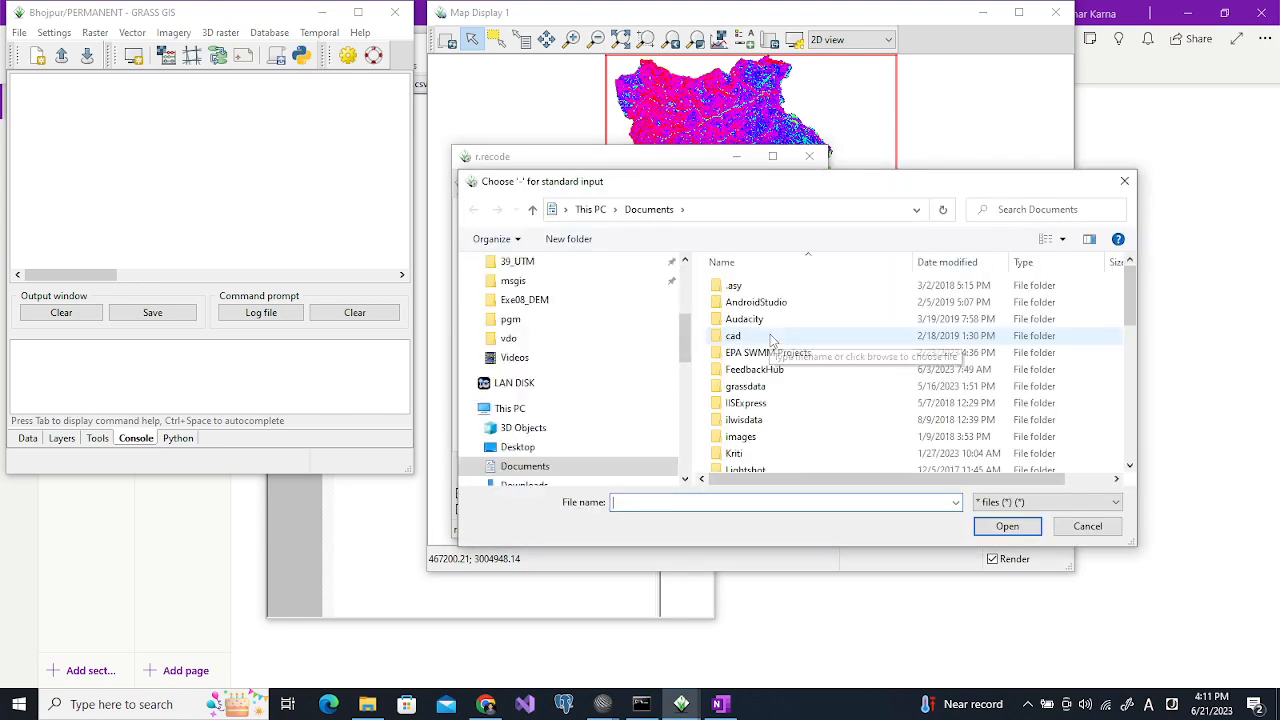
pyautogui.click(510, 338)
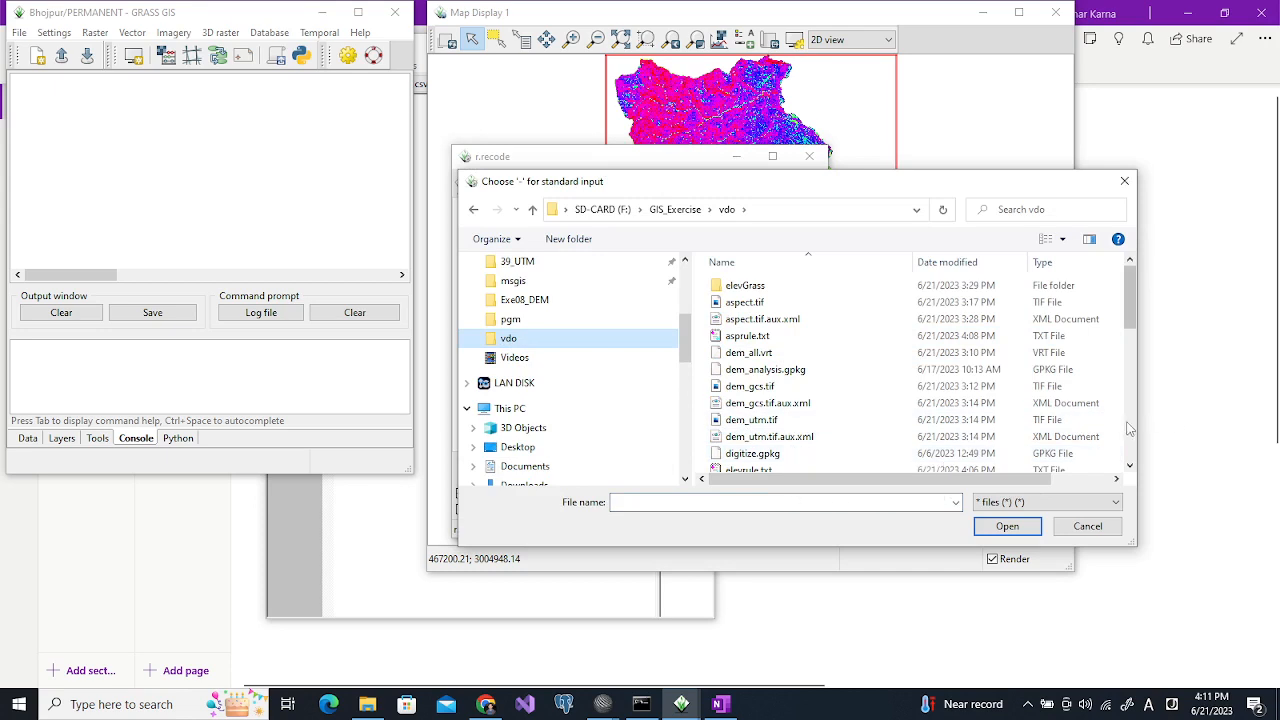
pyautogui.scroll(-4, 790, 410)
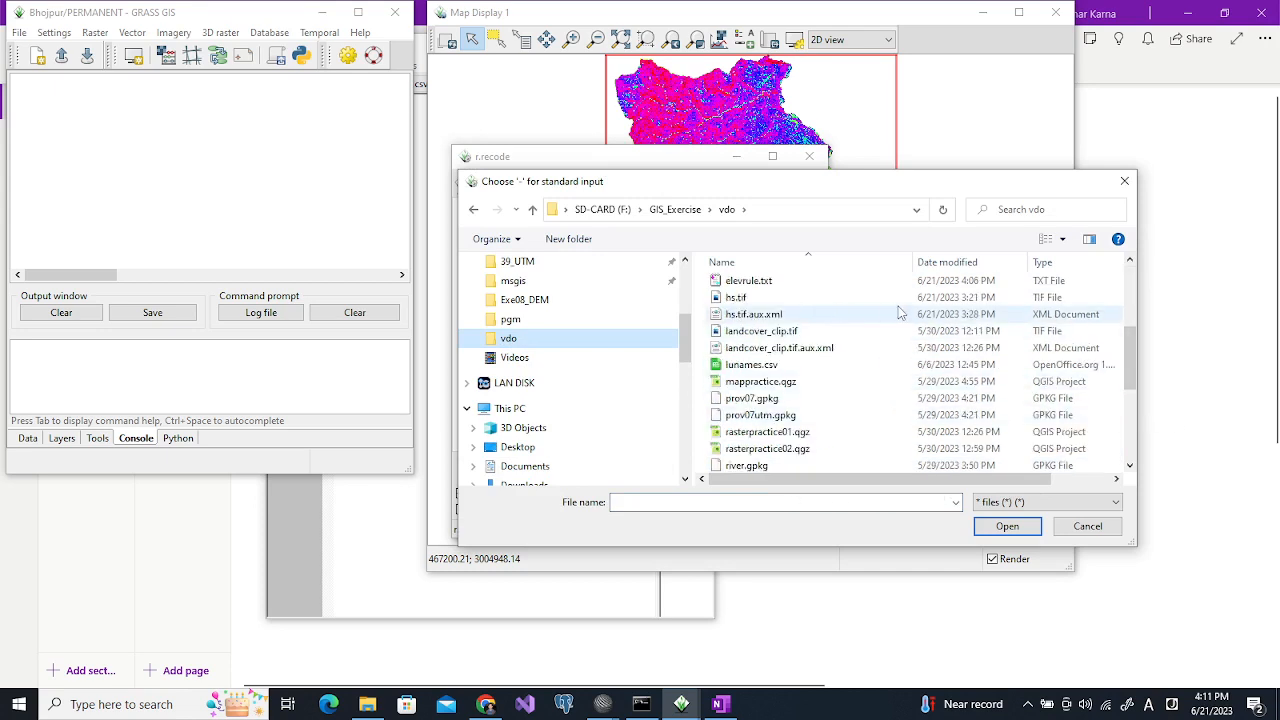
pyautogui.click(755, 282)
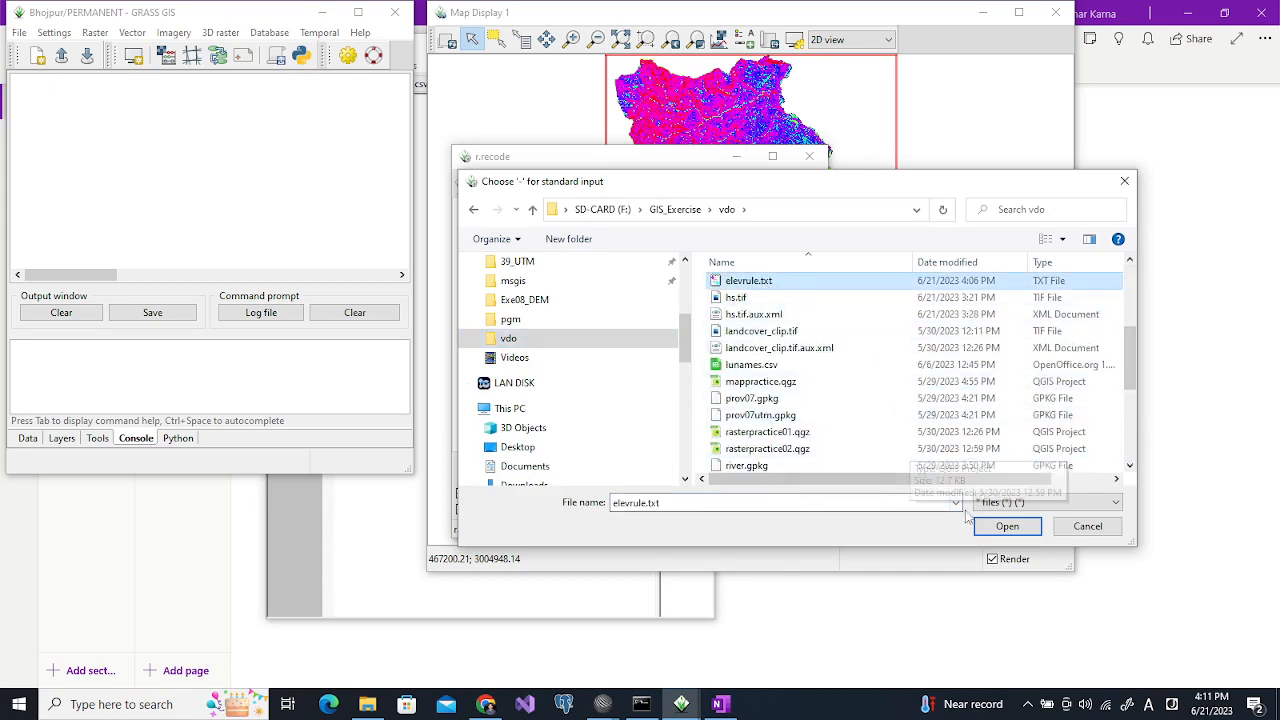
pyautogui.click(1007, 526)
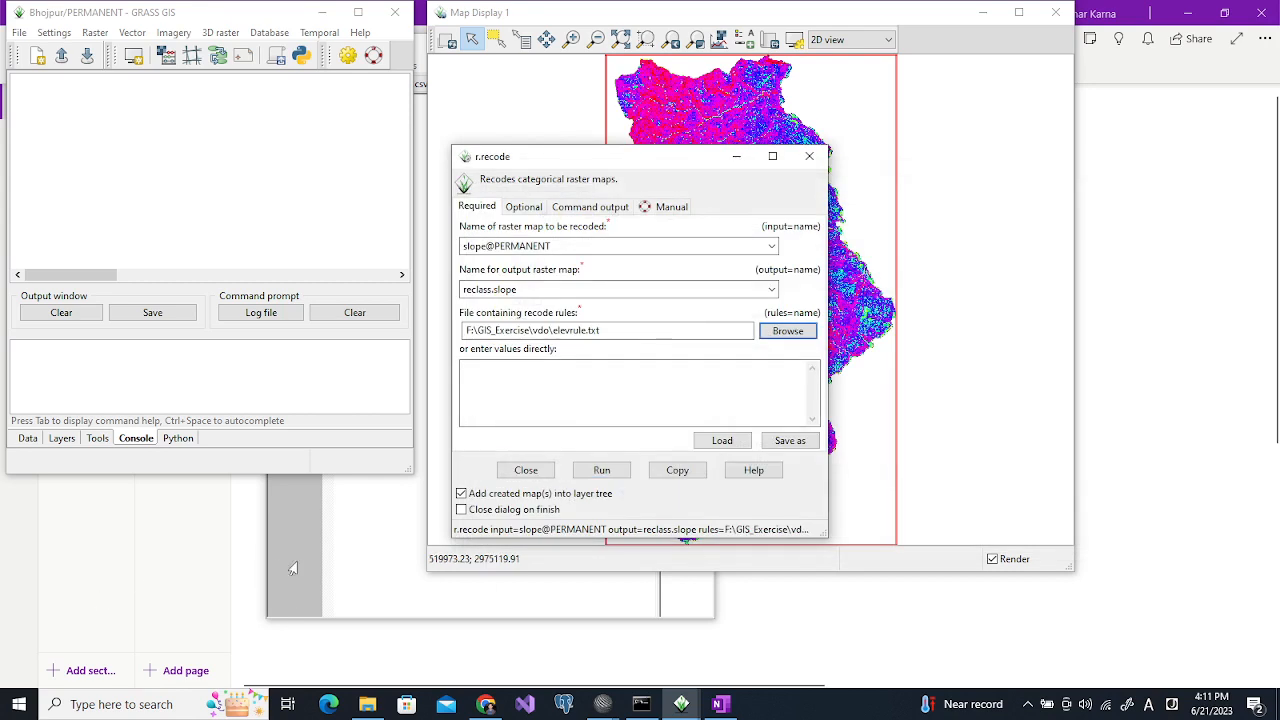
# Switch to SciTE to check the first slope class rule in elevrule.txt, and return to the r.recode dialog
pyautogui.click(394, 560)
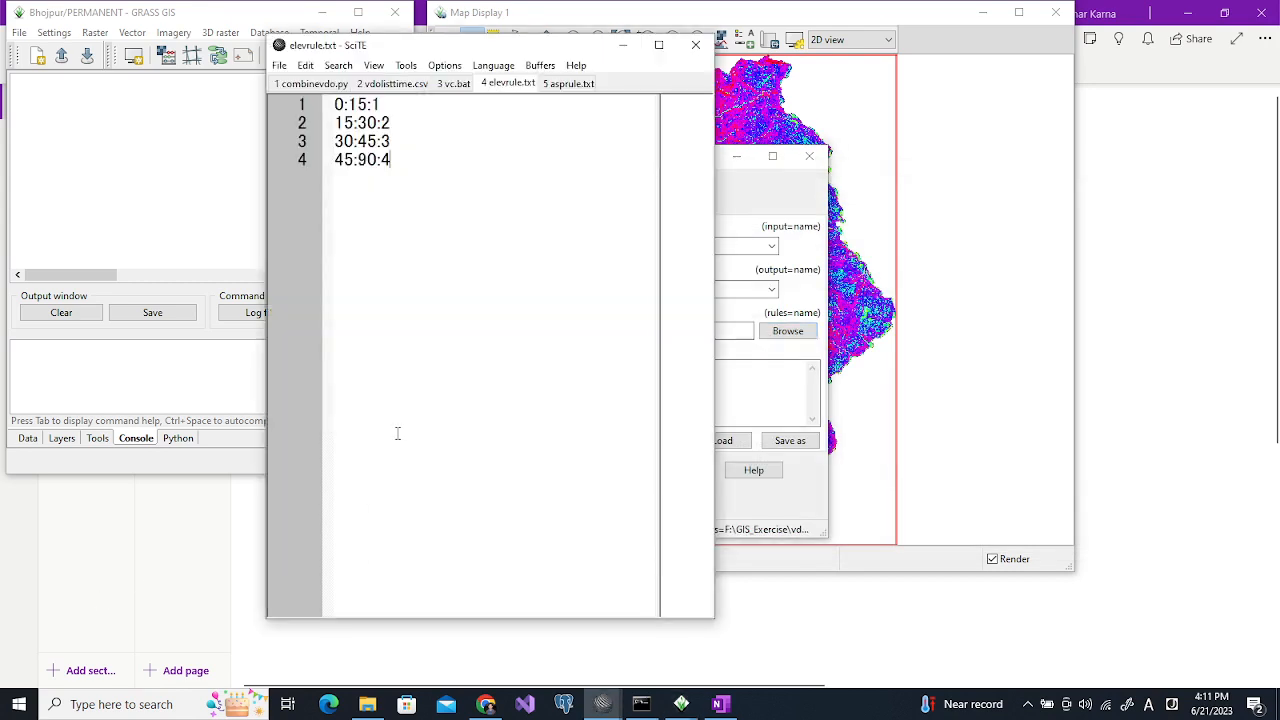
pyautogui.moveTo(337, 104); pyautogui.dragTo(369, 104)
pyautogui.click(376, 104)
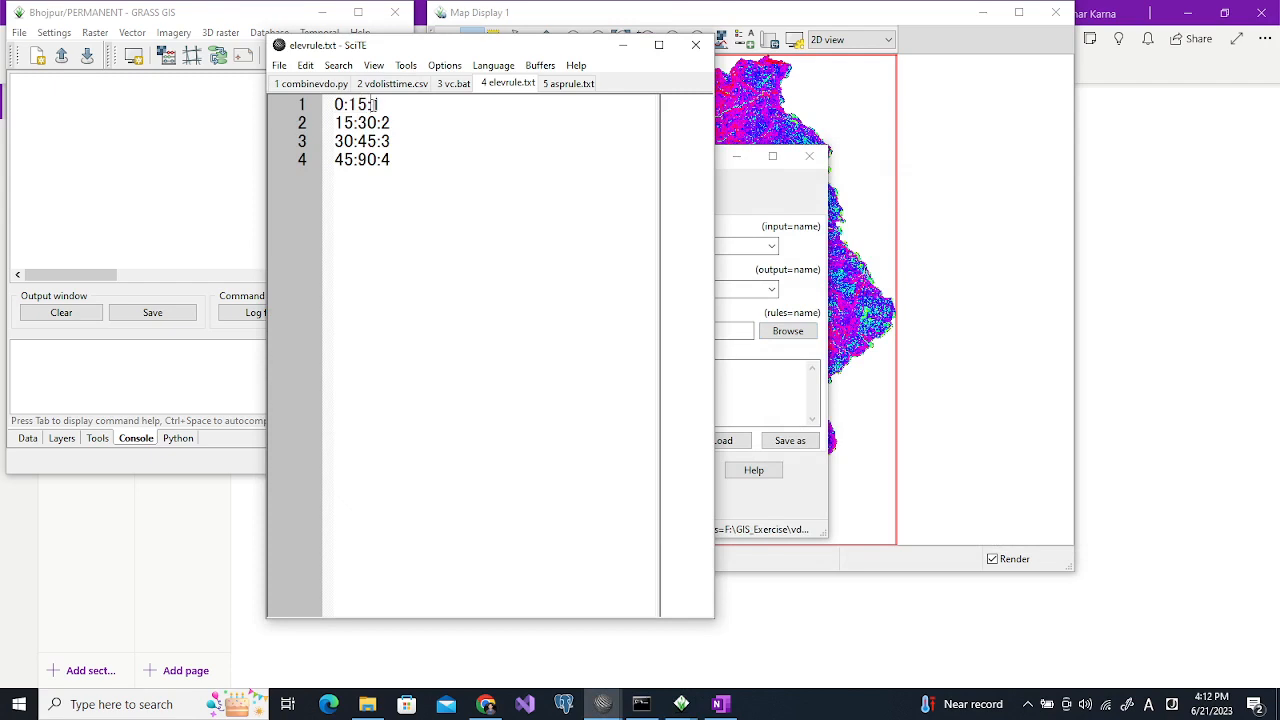
pyautogui.write('1')
pyautogui.click(758, 214)
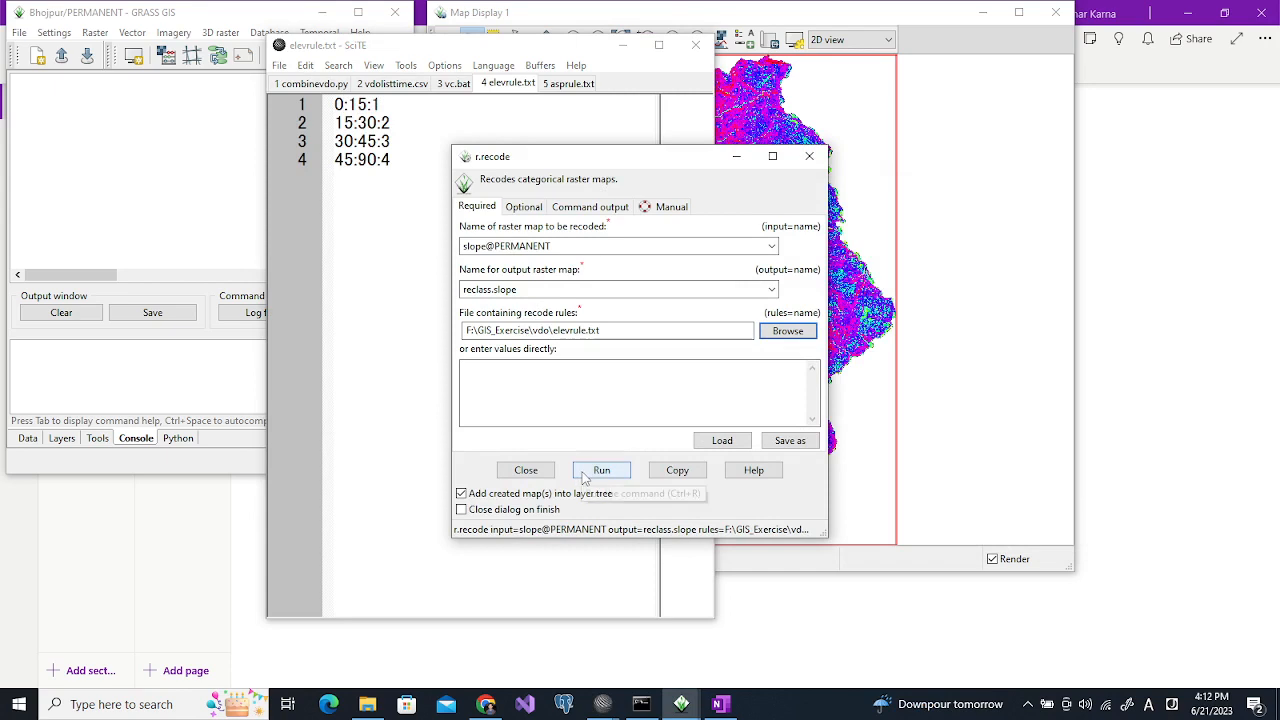
# Run r.recode on slope@PERMANENT to create reclass.slope, and bring the map display forward to view it
pyautogui.click(586, 476)
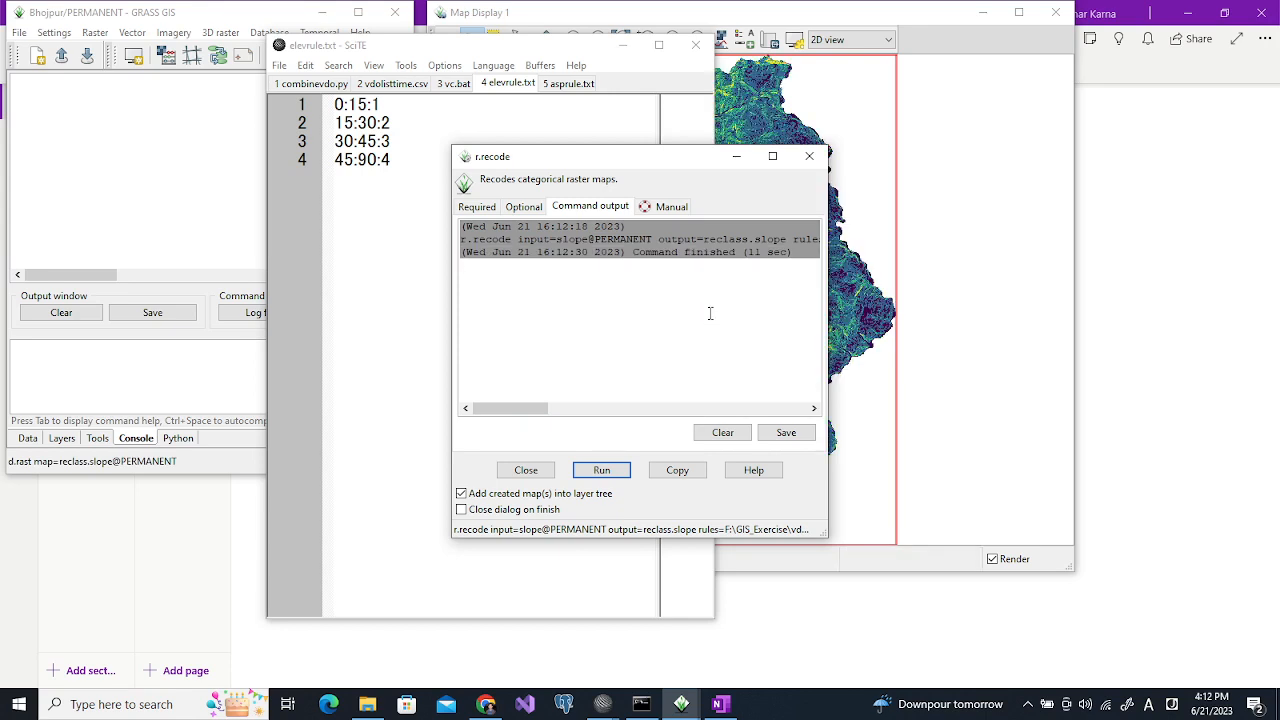
pyautogui.click(845, 308)
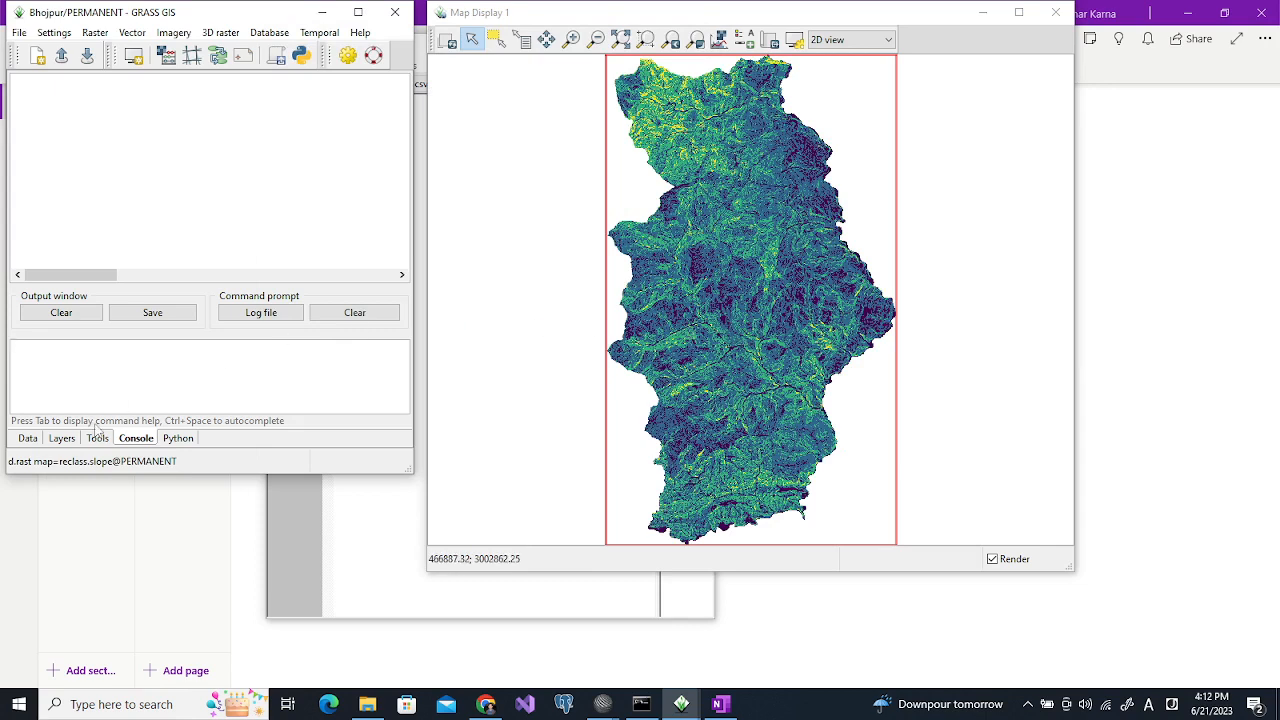
# Hide the reclass.slope, slope and dem_utm layers so that only aspect@PERMANENT is displayed
pyautogui.click(62, 439)
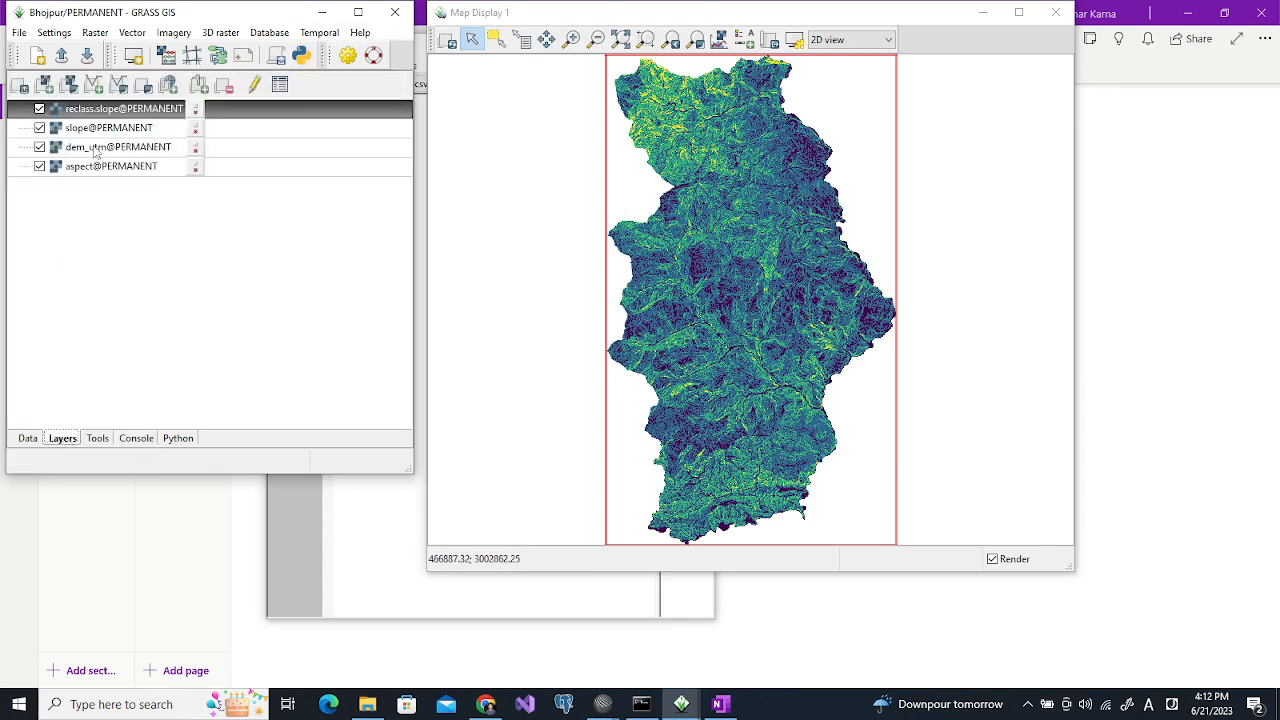
pyautogui.click(40, 110)
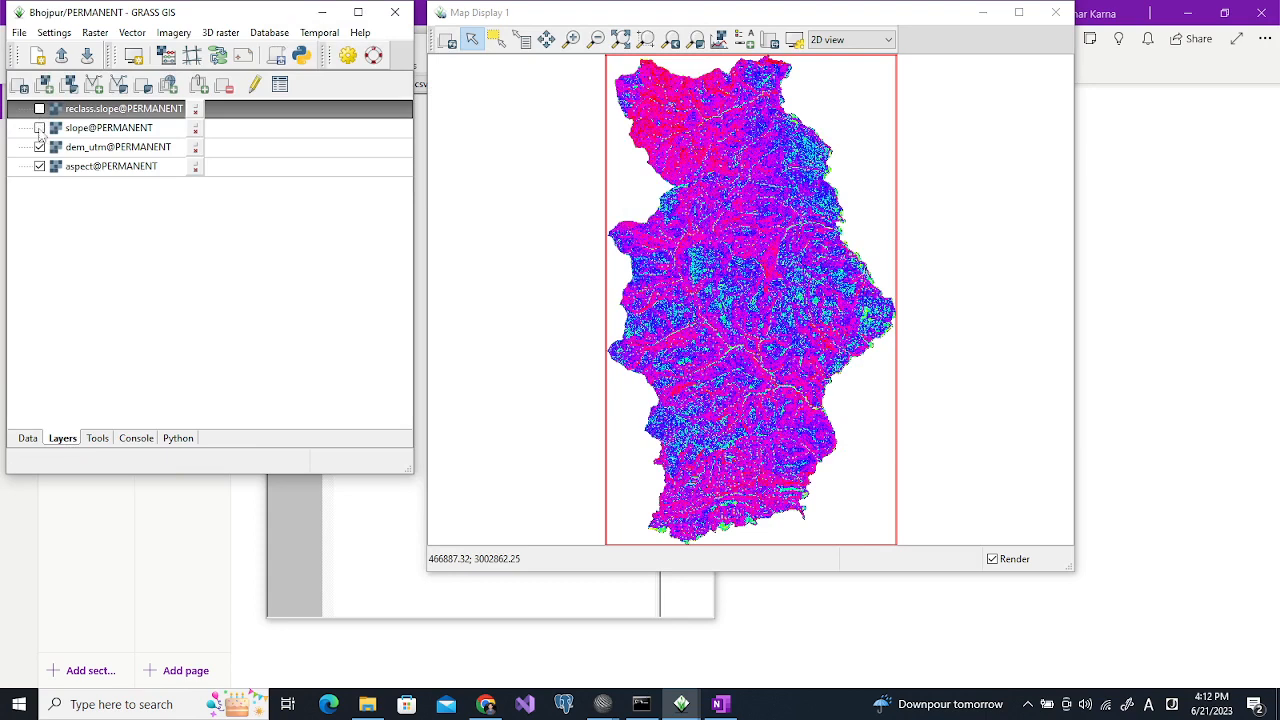
pyautogui.click(40, 128)
pyautogui.click(40, 147)
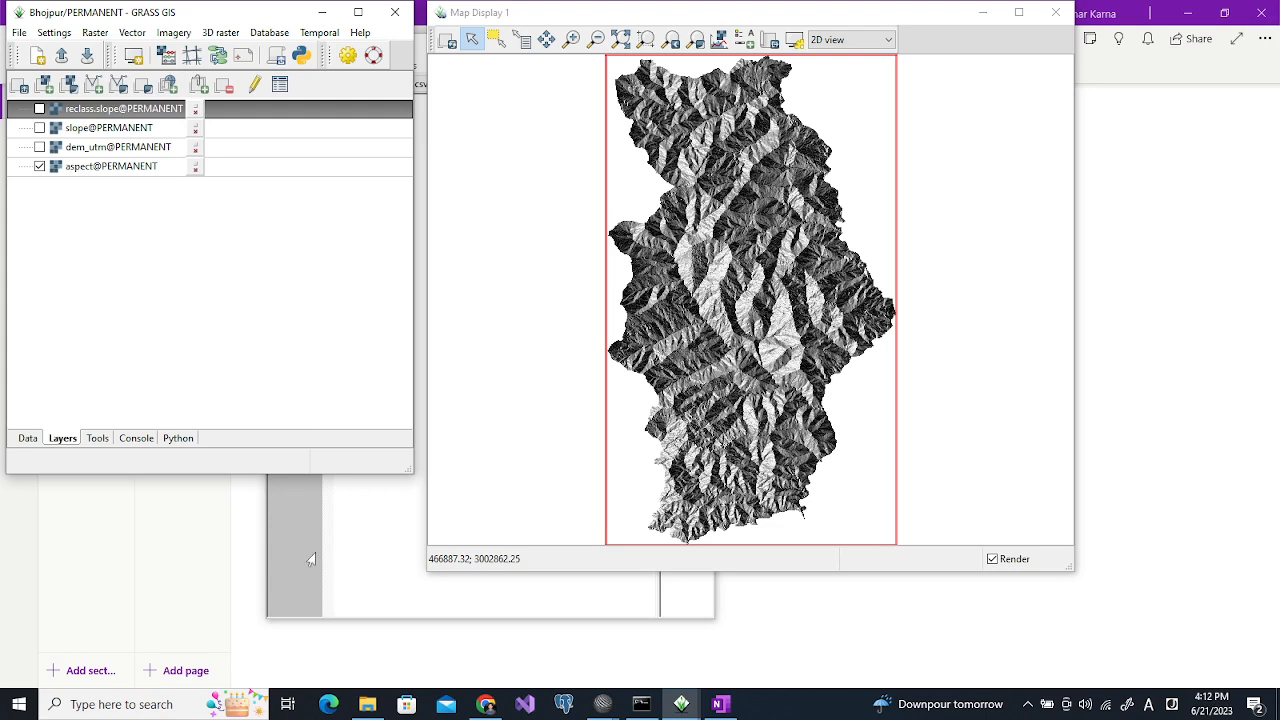
# Switch to OneNote to review the aspect directions diagram, and open asprule.txt in SciTE
pyautogui.click(257, 560)
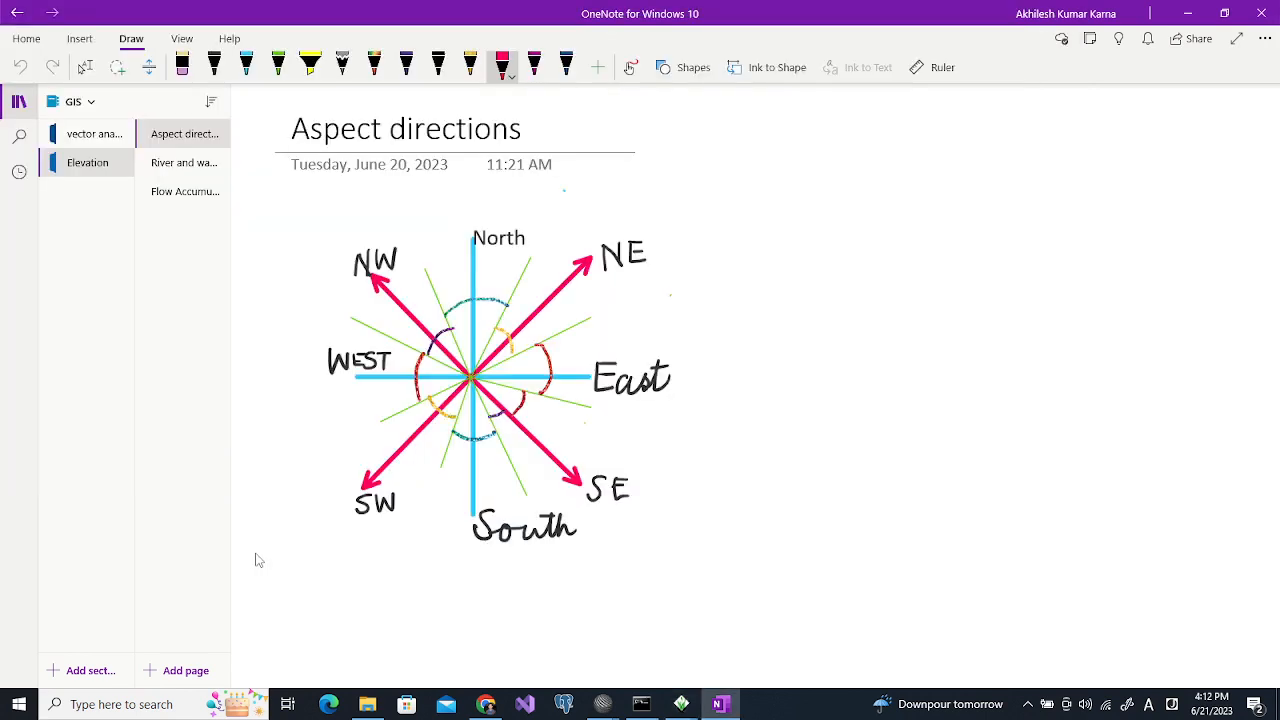
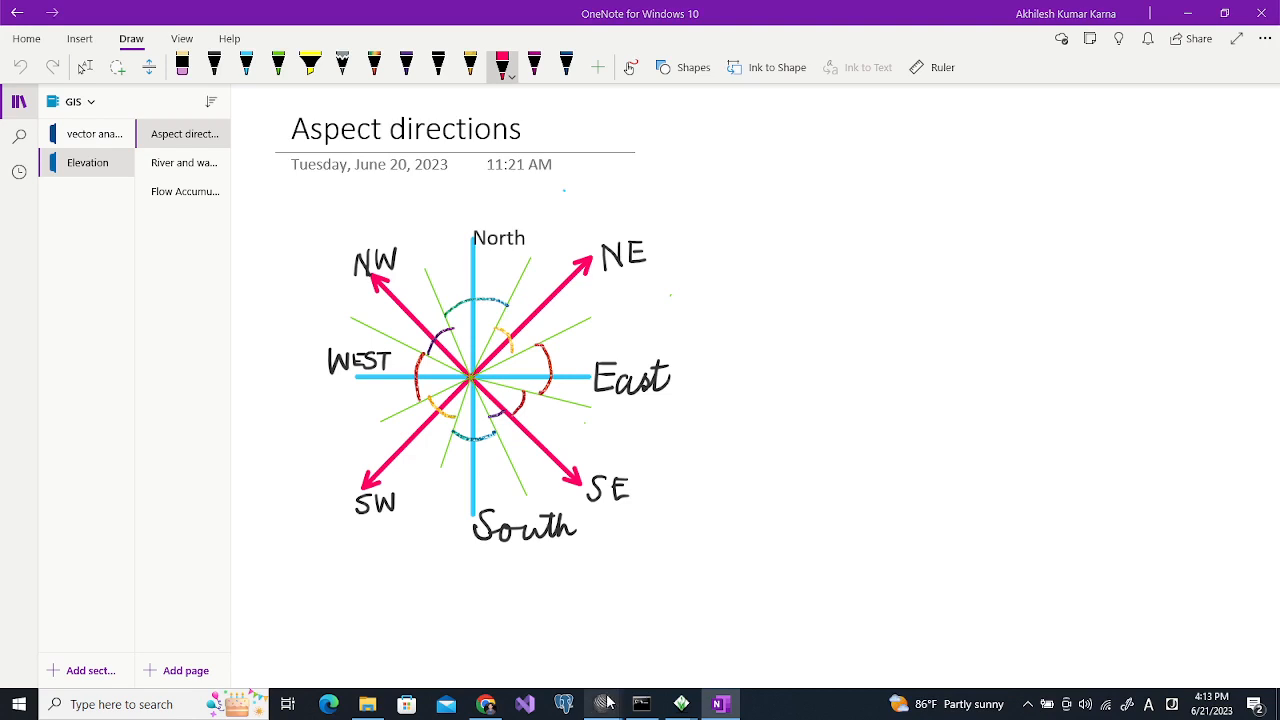
pyautogui.moveTo(603, 704)
pyautogui.click(638, 606)
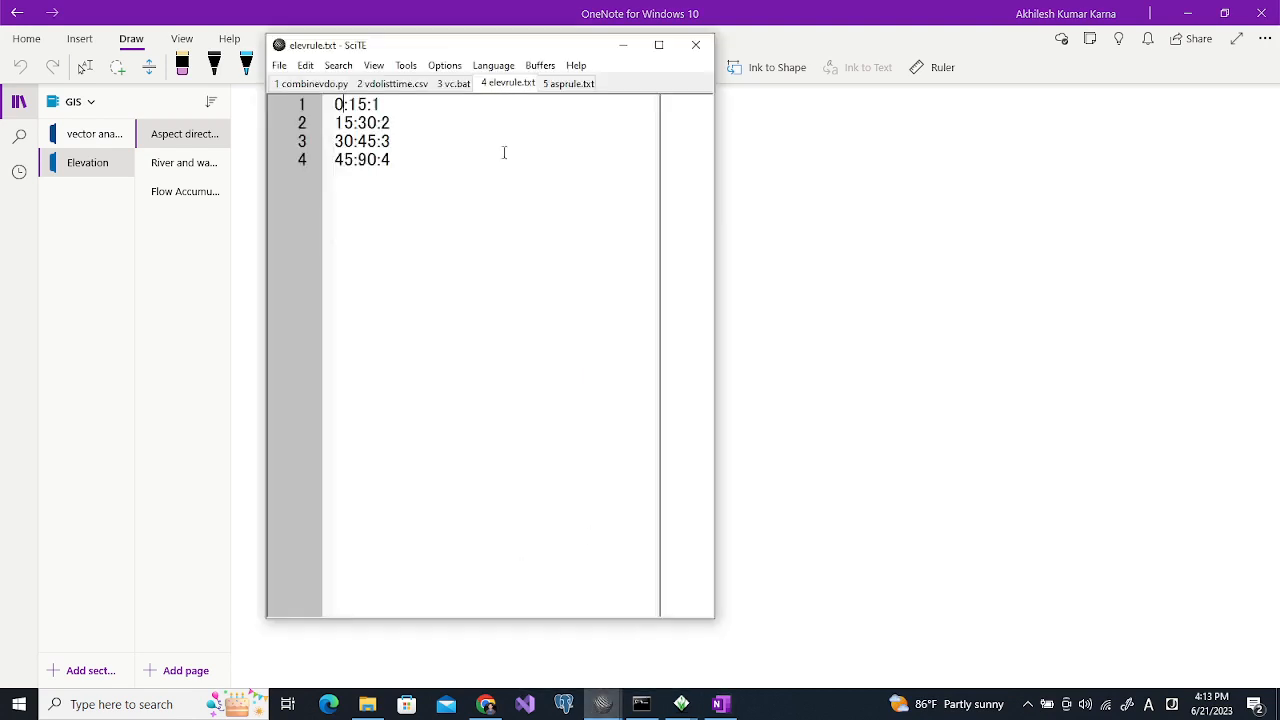
pyautogui.click(572, 84)
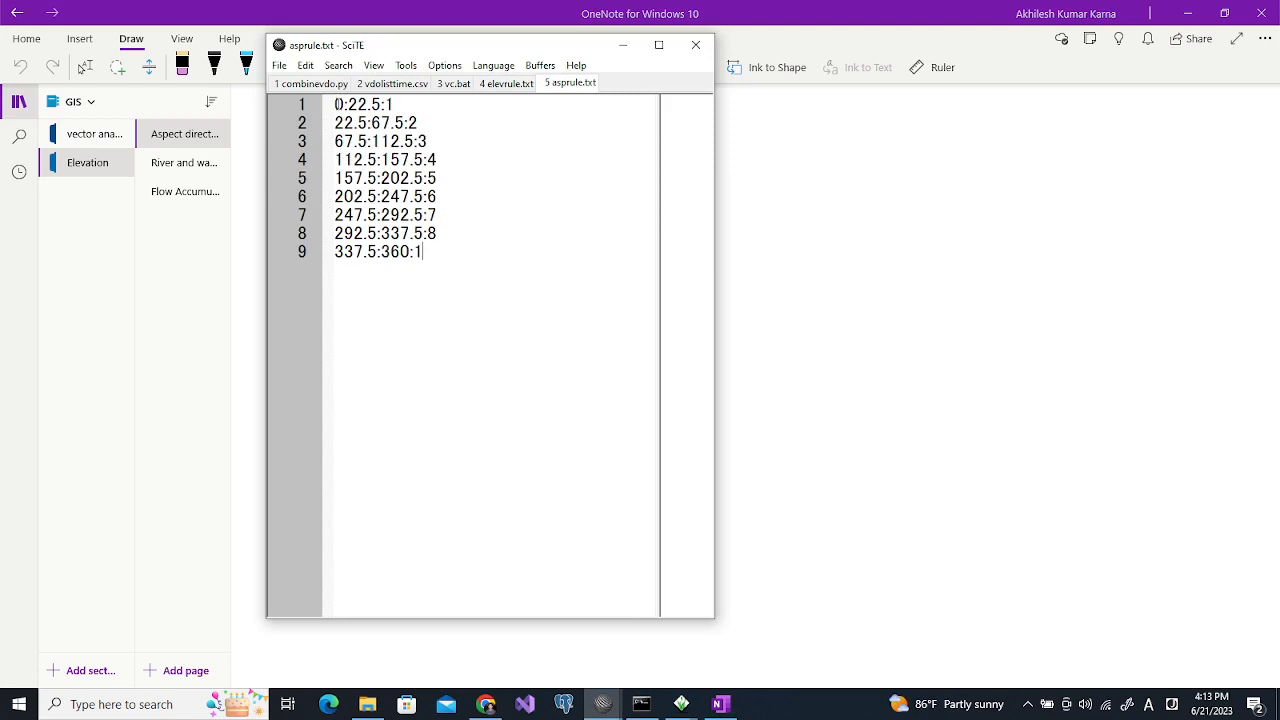
# Examine the first and last aspect class rules in asprule.txt, and move the SciTE window aside
pyautogui.moveTo(336, 104); pyautogui.dragTo(381, 104)
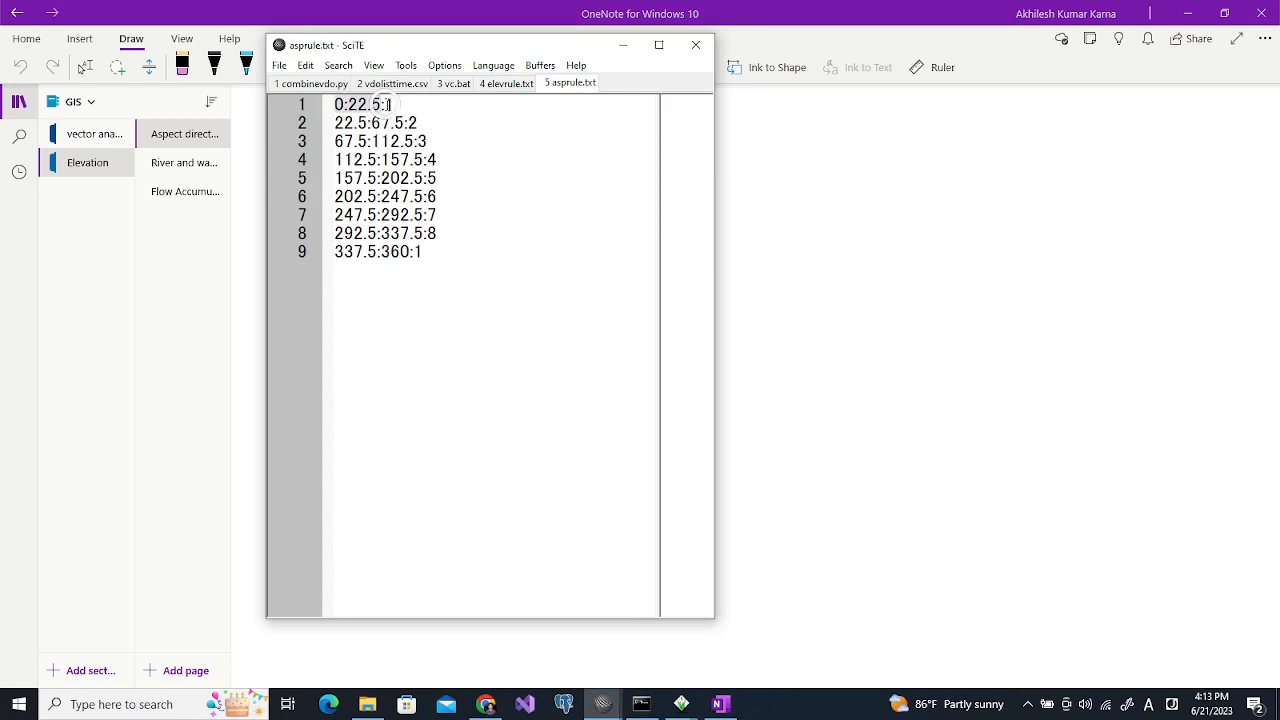
pyautogui.rightClick(388, 105)
pyautogui.click(520, 144)
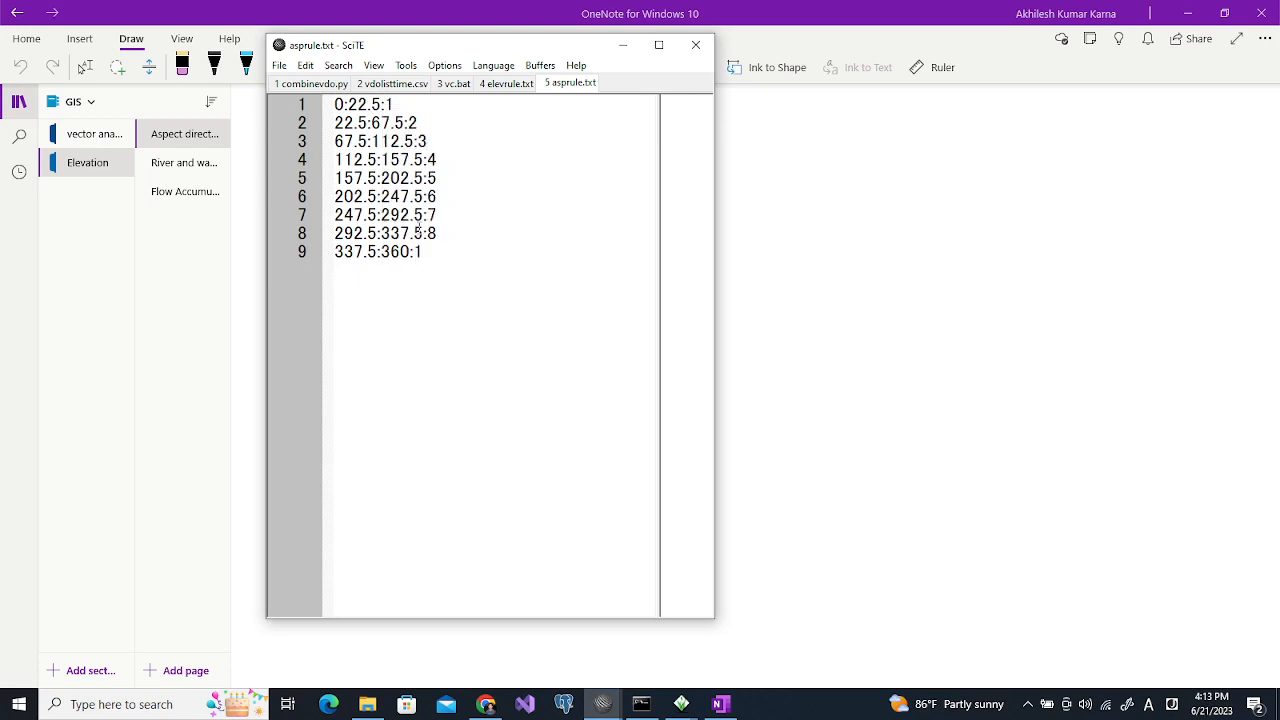
pyautogui.click(339, 251)
pyautogui.rightClick(340, 251)
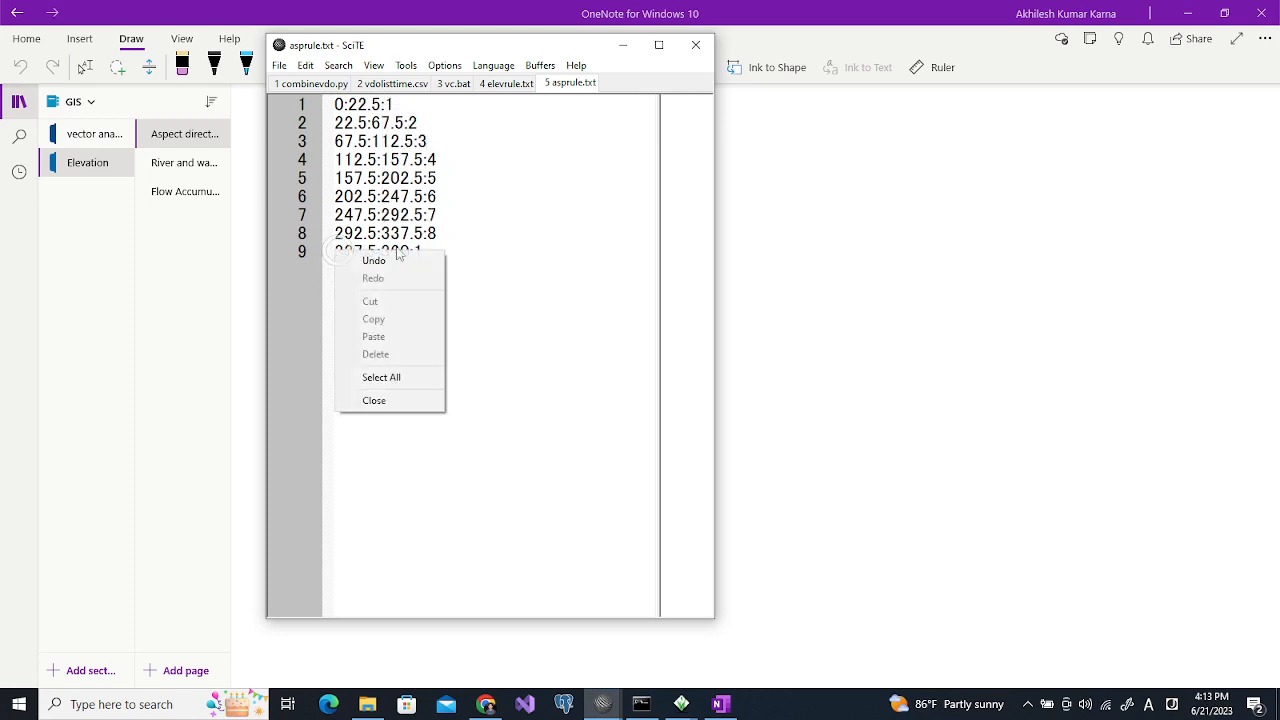
pyautogui.click(466, 238)
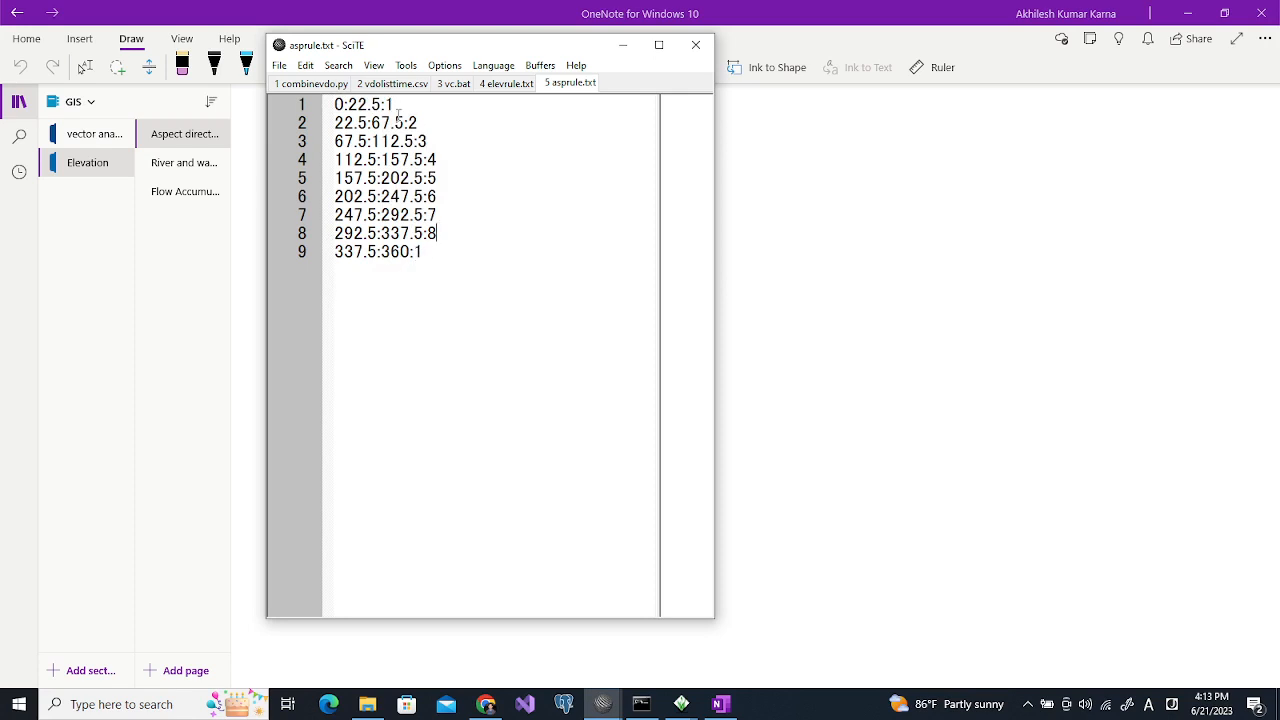
pyautogui.moveTo(469, 49); pyautogui.dragTo(293, 107)
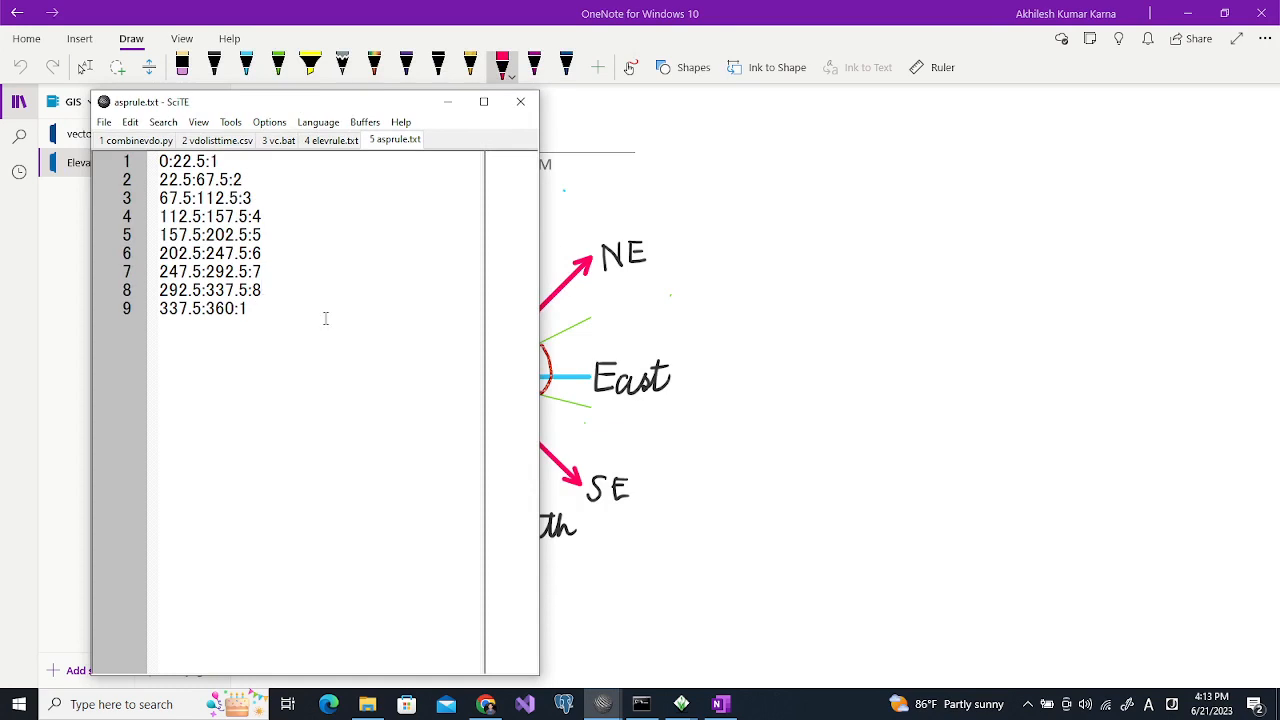
# Switch back to GRASS GIS and reposition its main window with a taller layout
pyautogui.click(681, 704)
pyautogui.click(561, 645)
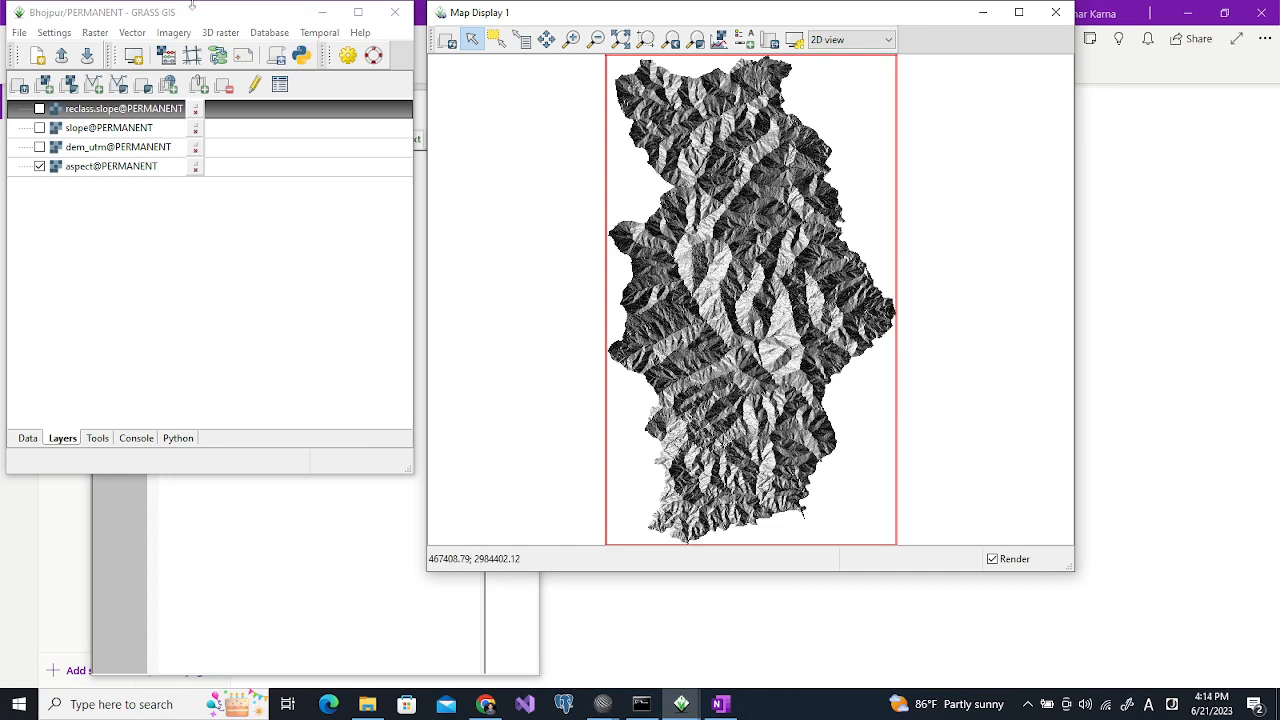
pyautogui.moveTo(190, 6); pyautogui.dragTo(293, 9)
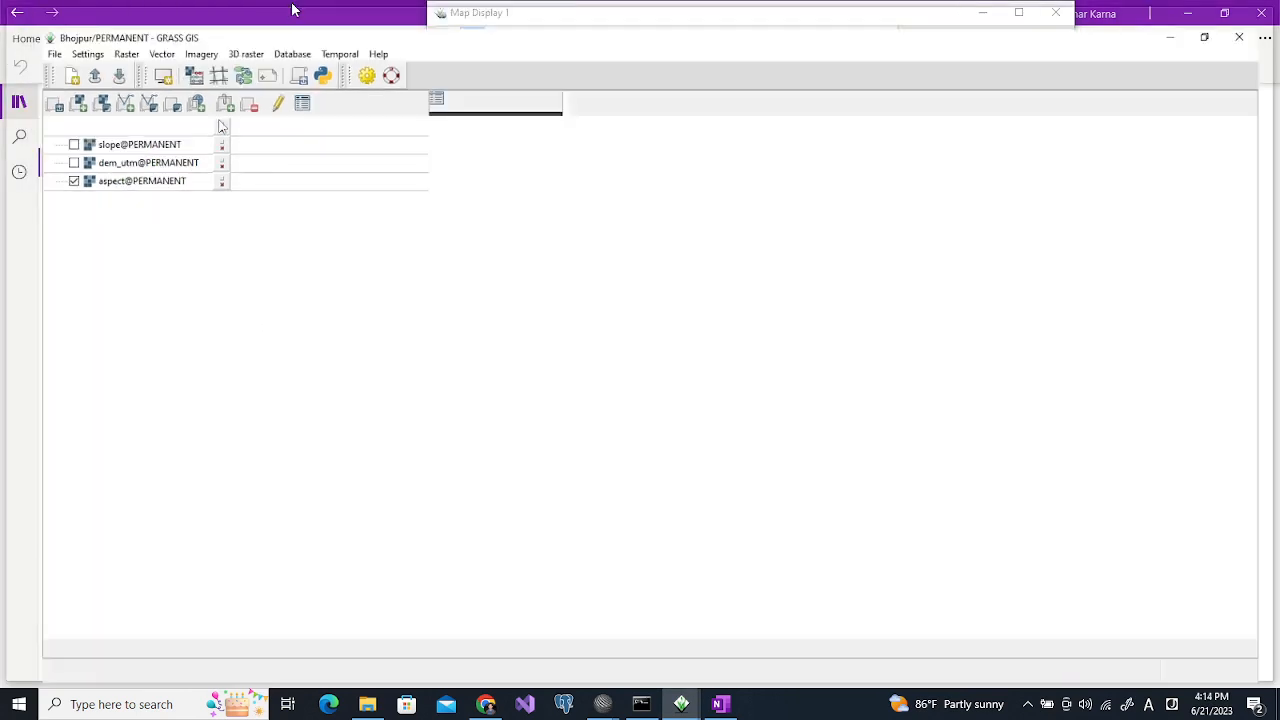
pyautogui.click(1222, 8)
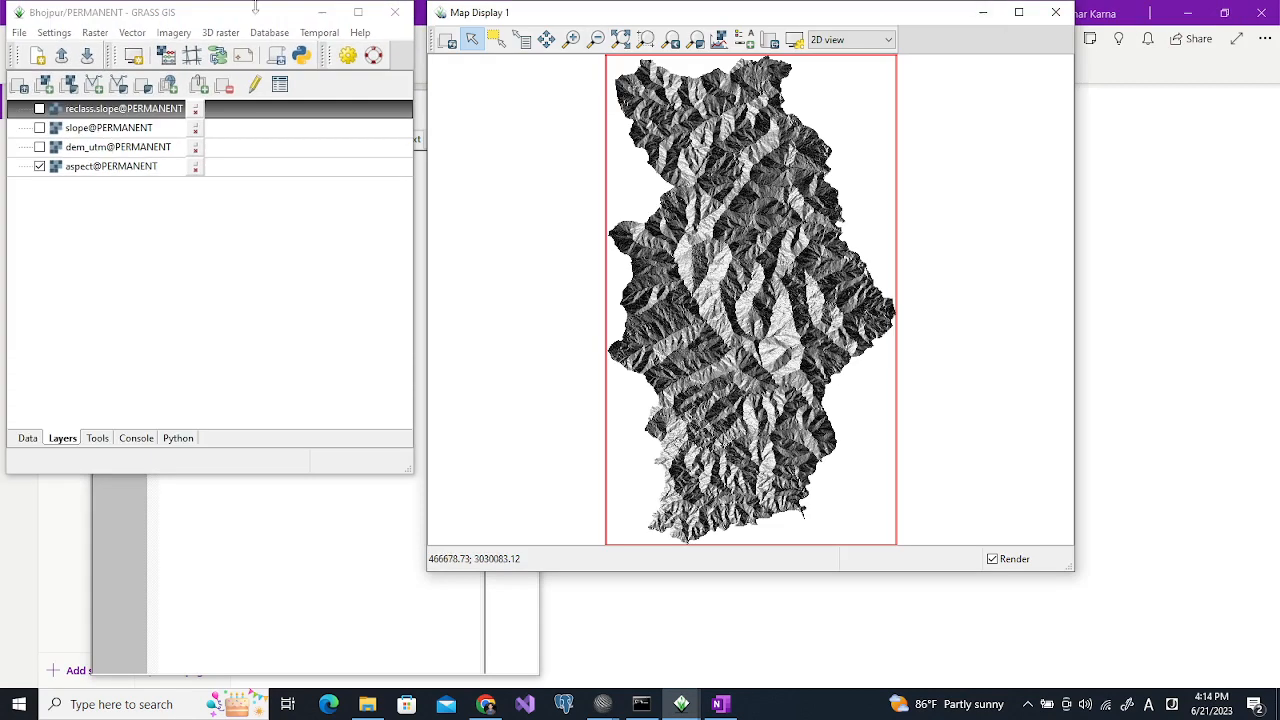
pyautogui.moveTo(245, 12); pyautogui.dragTo(310, 12)
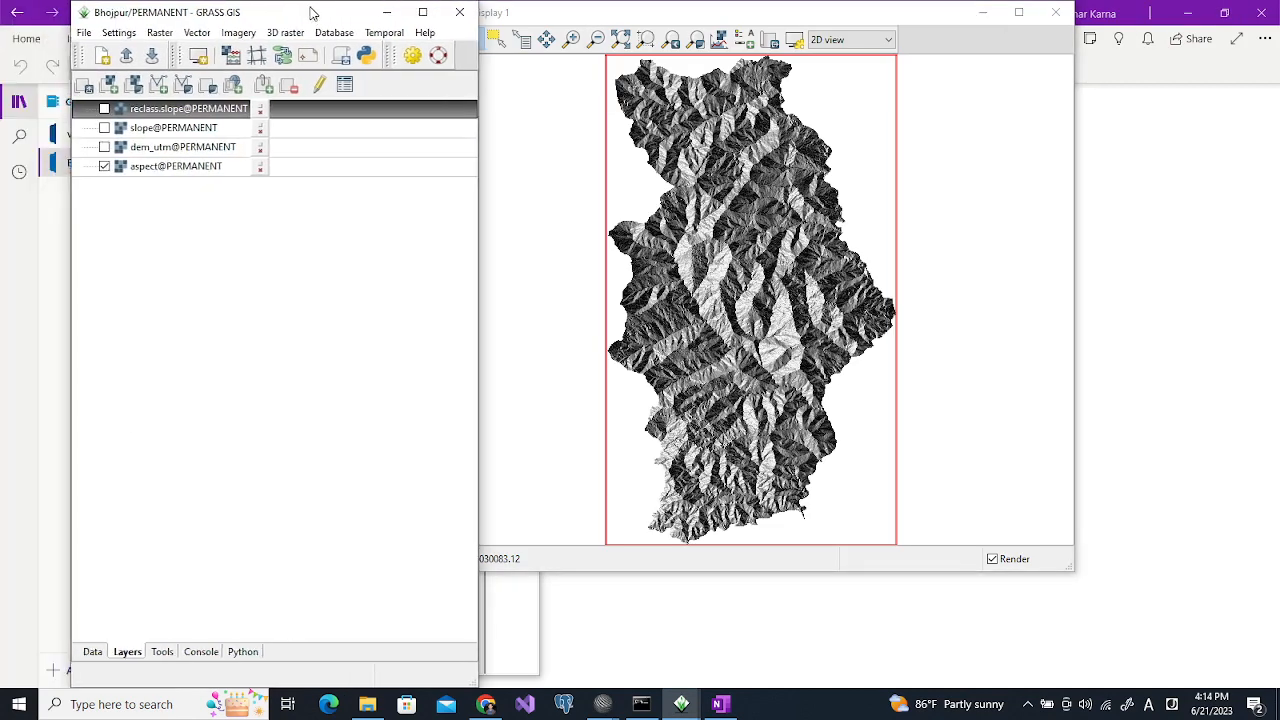
# Paste the copied r.recode command into the console prompt and set its input to aspect@PERMANENT
pyautogui.click(210, 656)
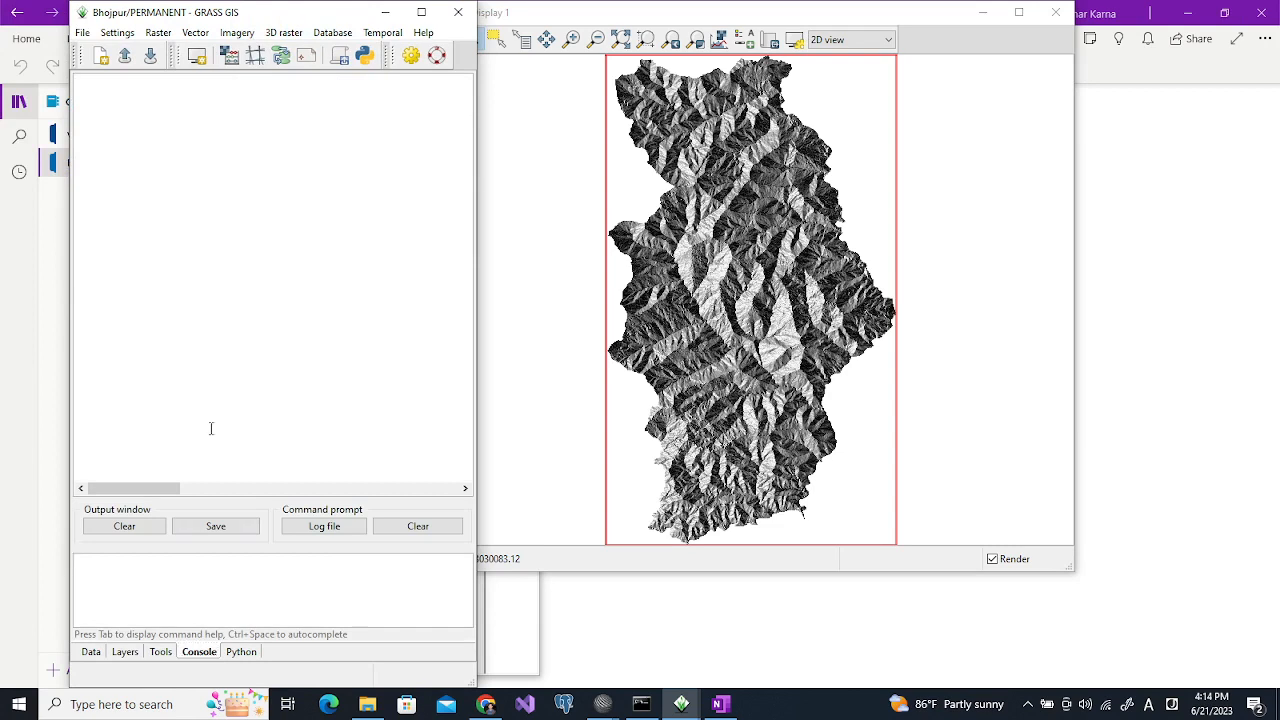
pyautogui.hotkey('ctrl', 'v')
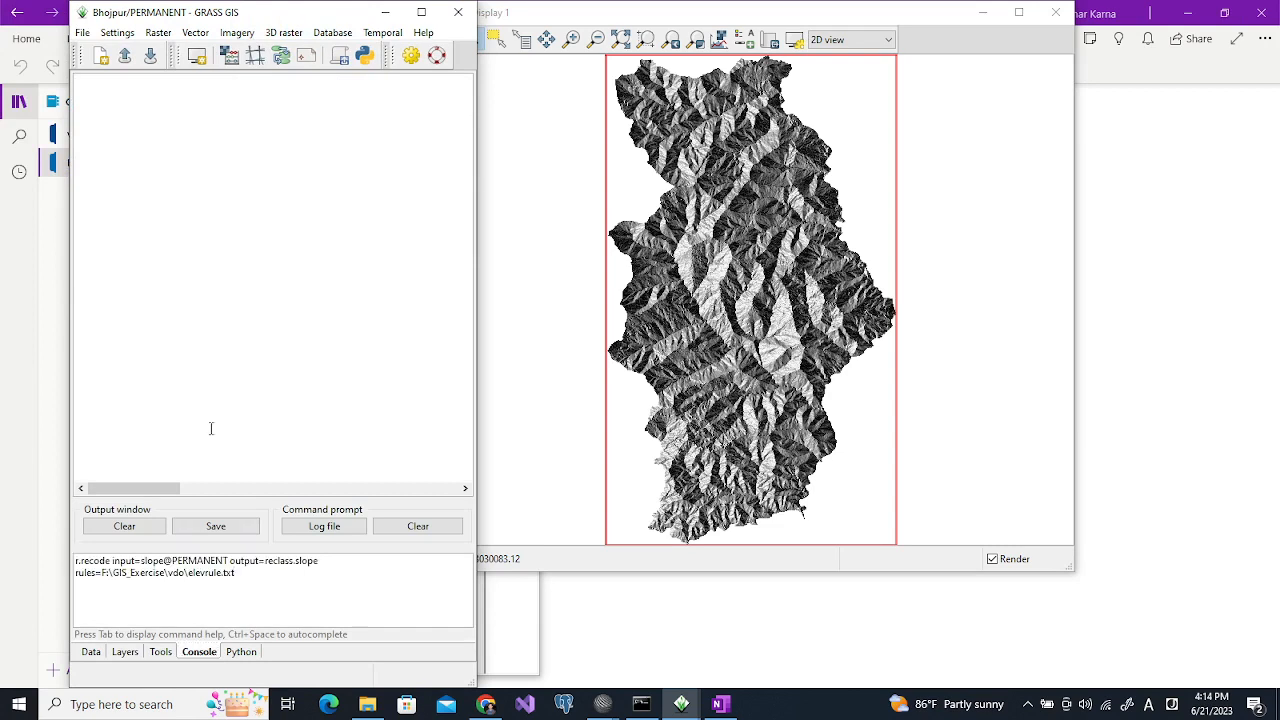
pyautogui.doubleClick(153, 562)
pyautogui.press('BackSpace')
pyautogui.write('aspe')
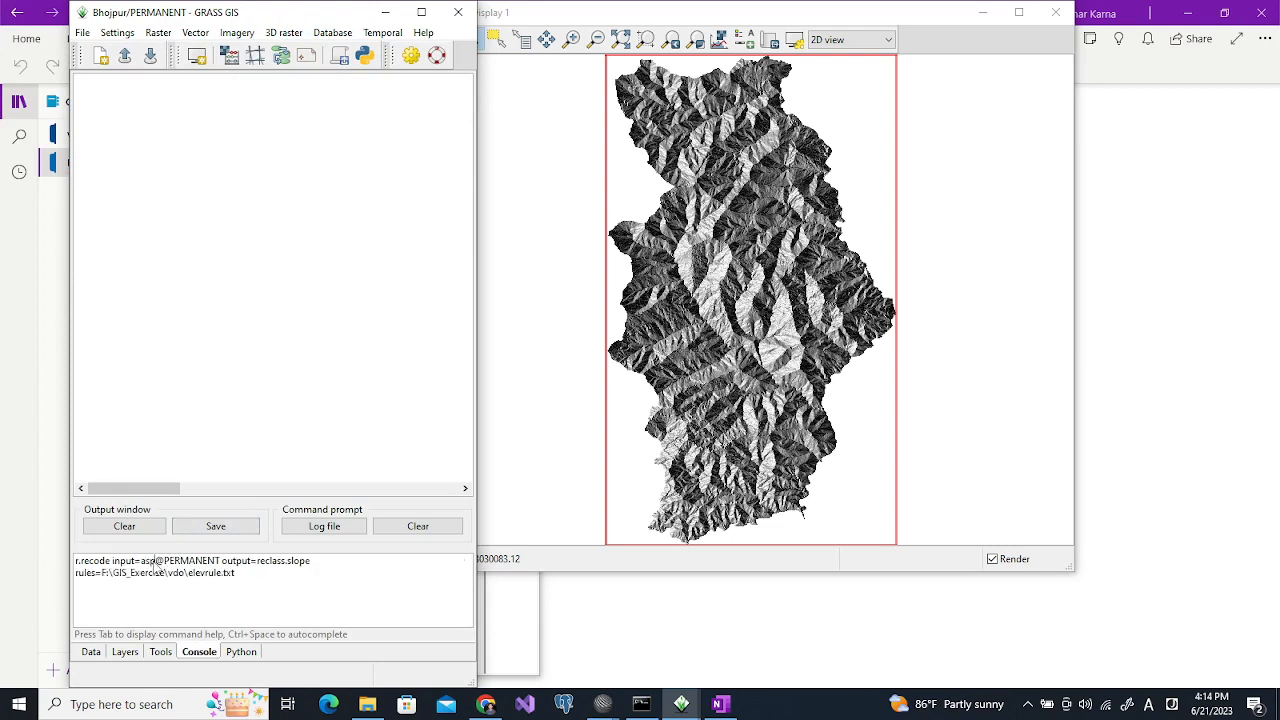
pyautogui.write('ct')
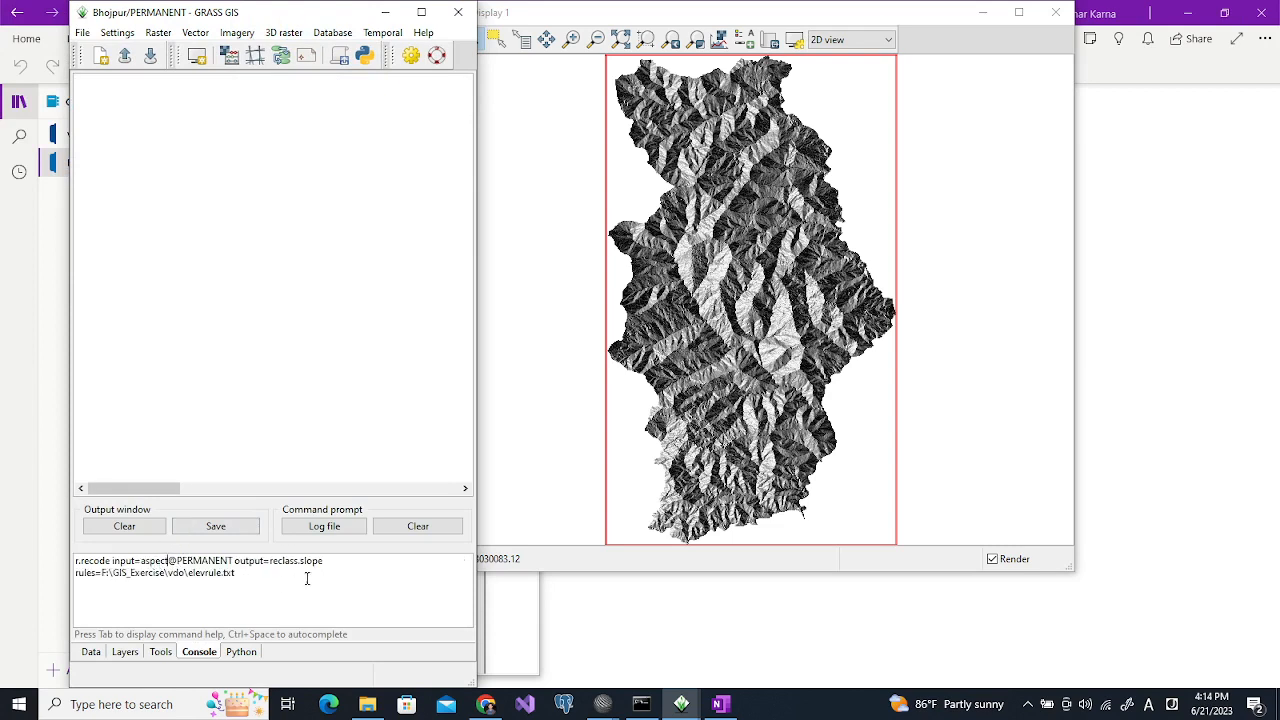
# Set the output raster in the r.recode command to reclass.aspect
pyautogui.doubleClick(310, 562)
pyautogui.write('as')
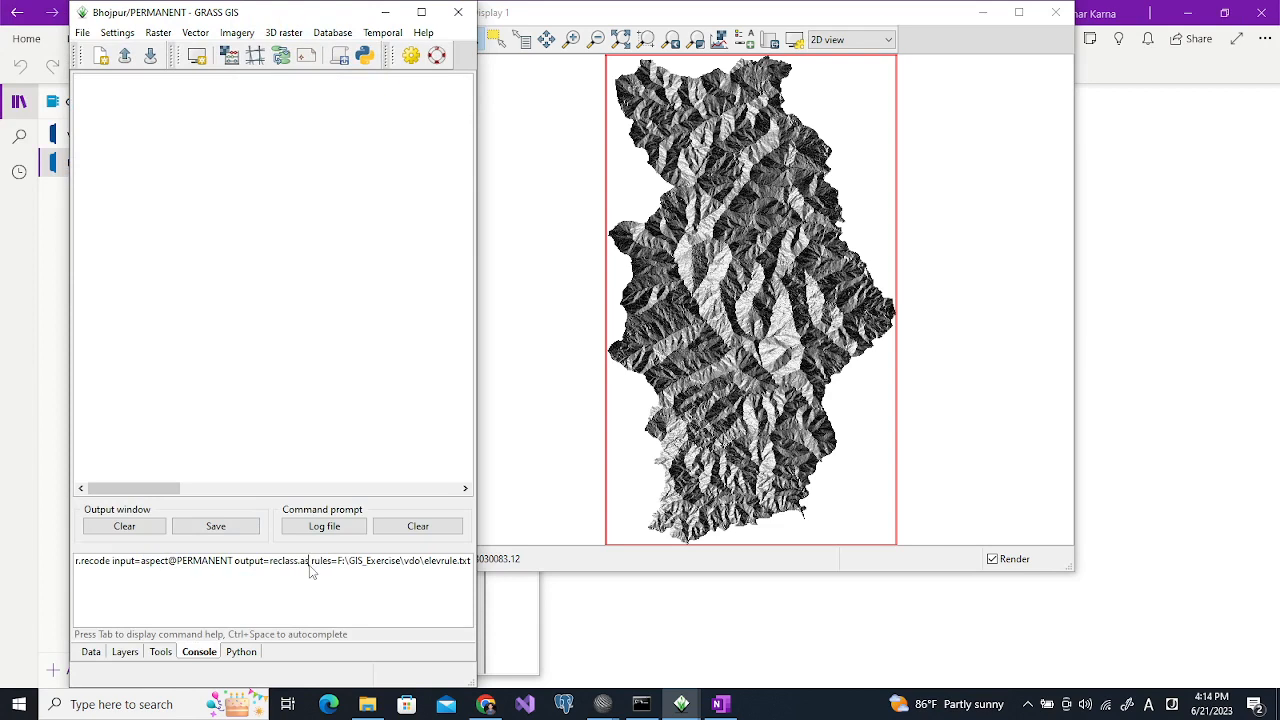
pyautogui.write('ep')
pyautogui.press('BackSpace')
pyautogui.press('BackSpace')
pyautogui.write('pect')
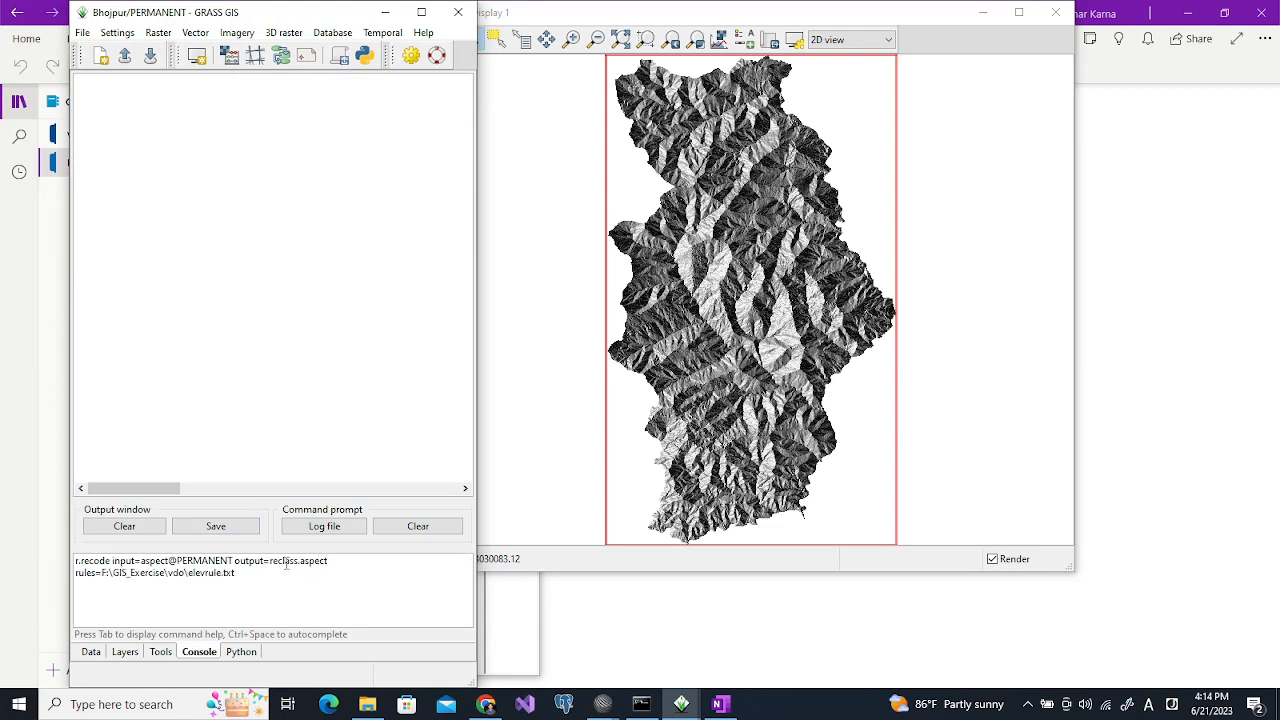
# Set the rules file in the r.recode command to asprule.txt and run the command
pyautogui.moveTo(189, 572); pyautogui.dragTo(197, 572)
pyautogui.write('asp')
pyautogui.press('BackSpace')
pyautogui.write('p')
pyautogui.press('Return')
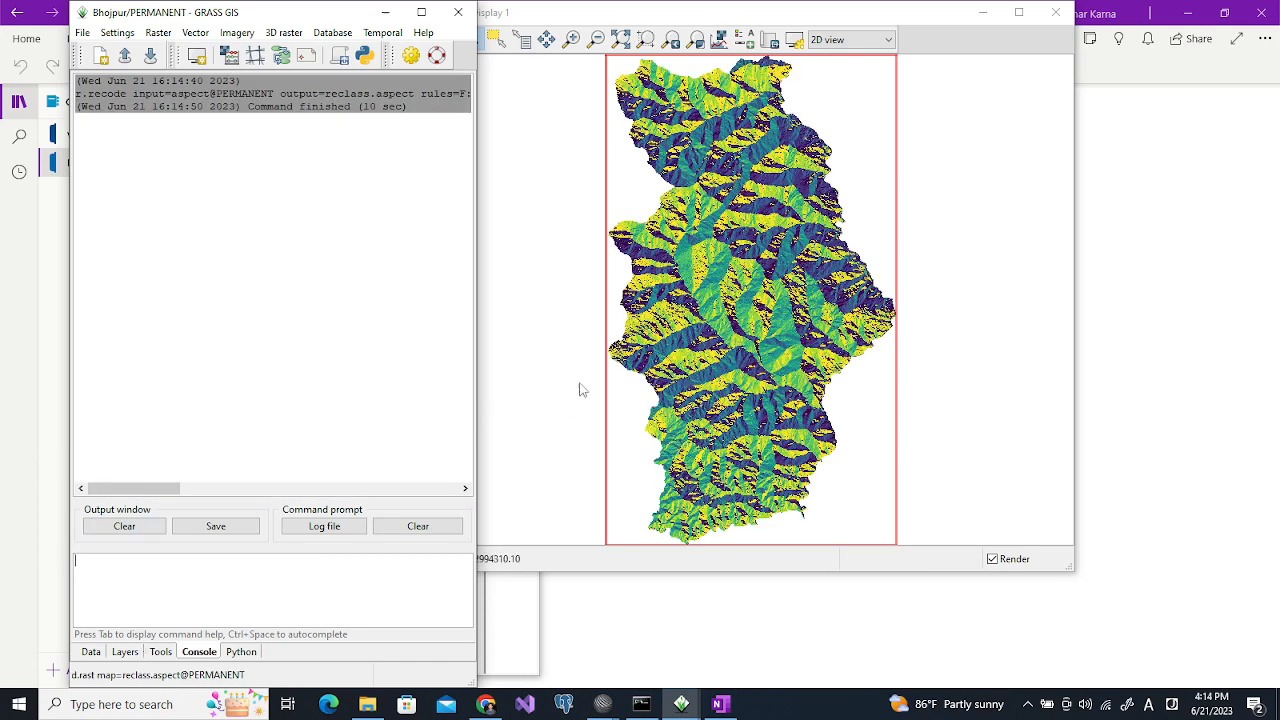
# Toggle the reclass.aspect@PERMANENT layer's visibility to compare it with the original aspect raster
pyautogui.click(125, 652)
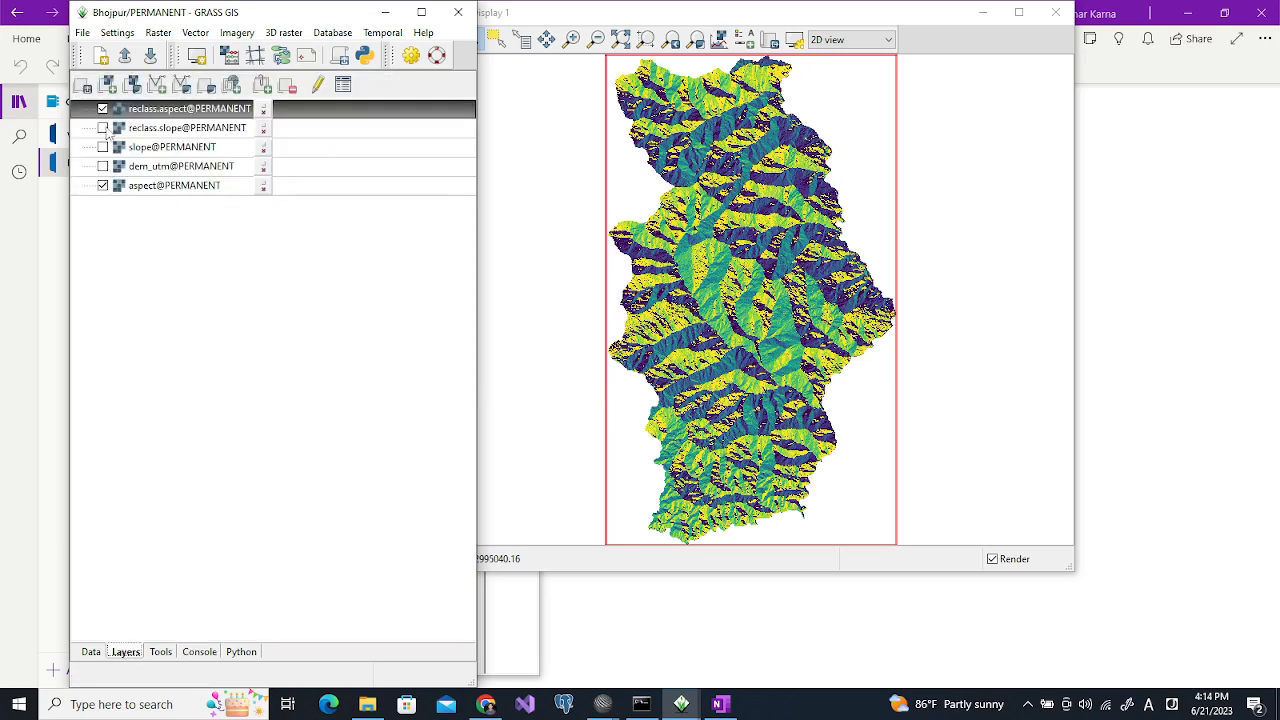
pyautogui.click(103, 109)
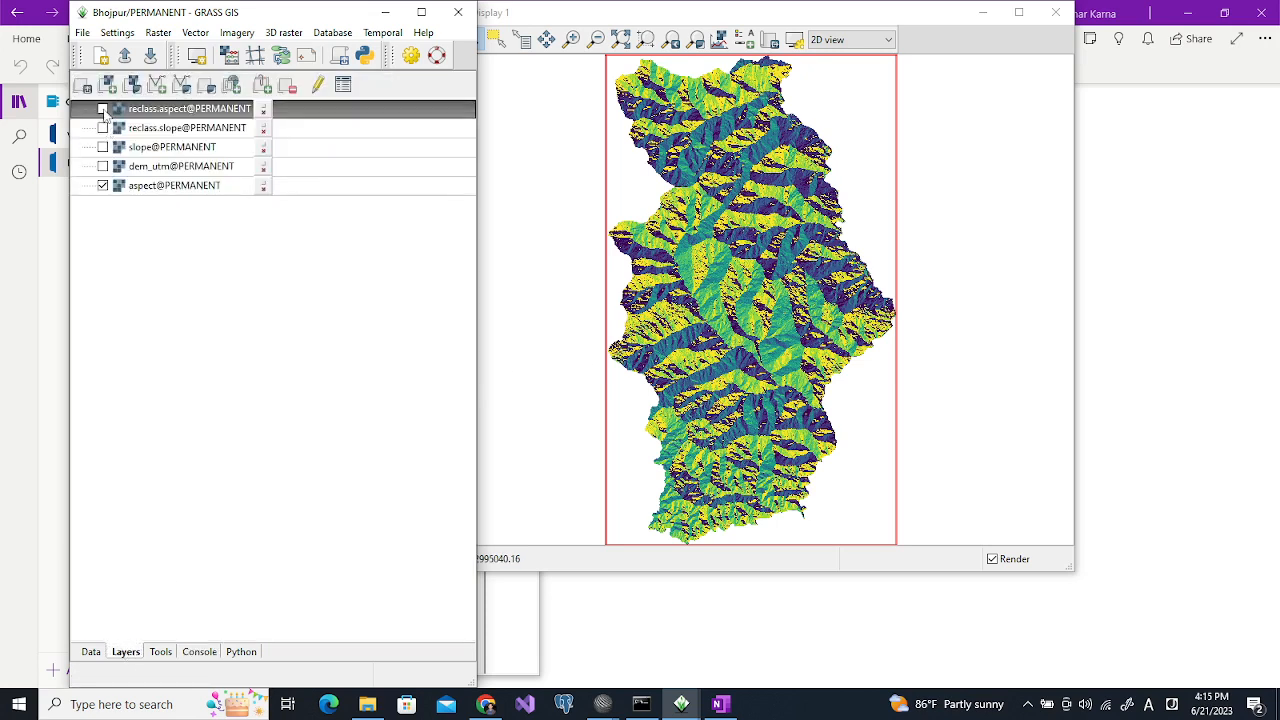
pyautogui.click(103, 109)
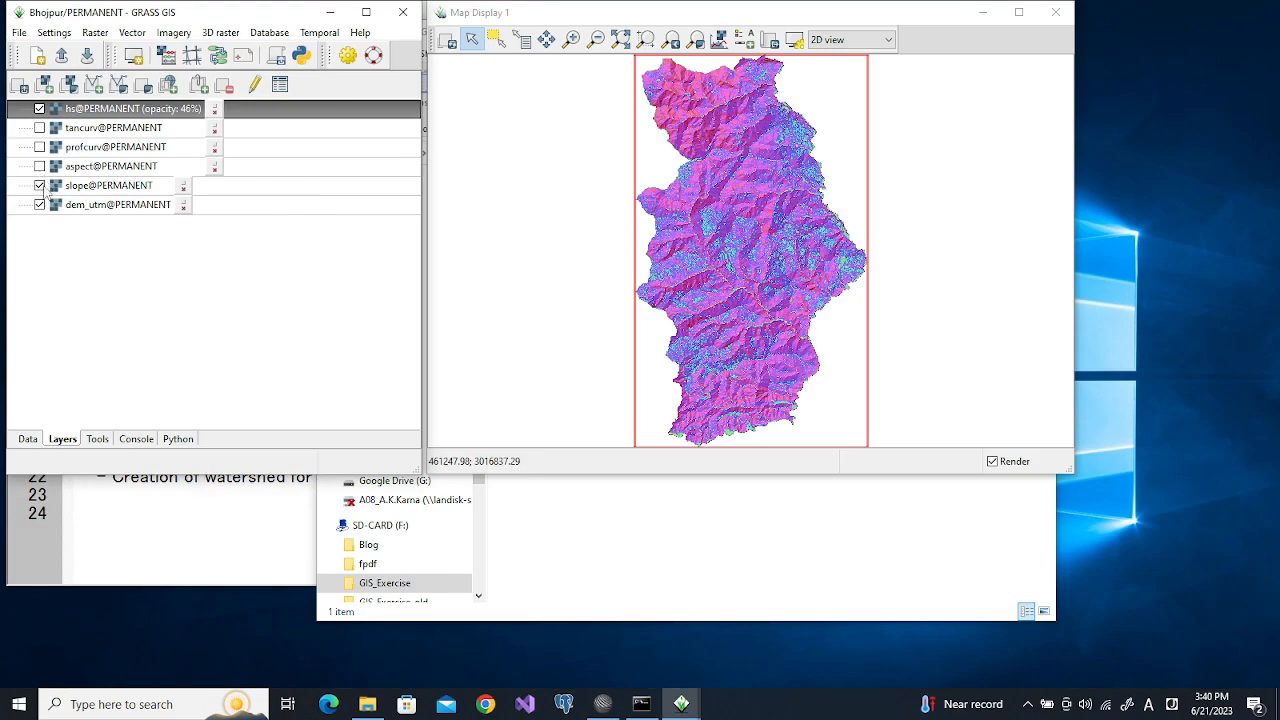
# Hide the slope layer so the shaded relief overlays dem_utm, and move the main window aside
pyautogui.click(40, 185)
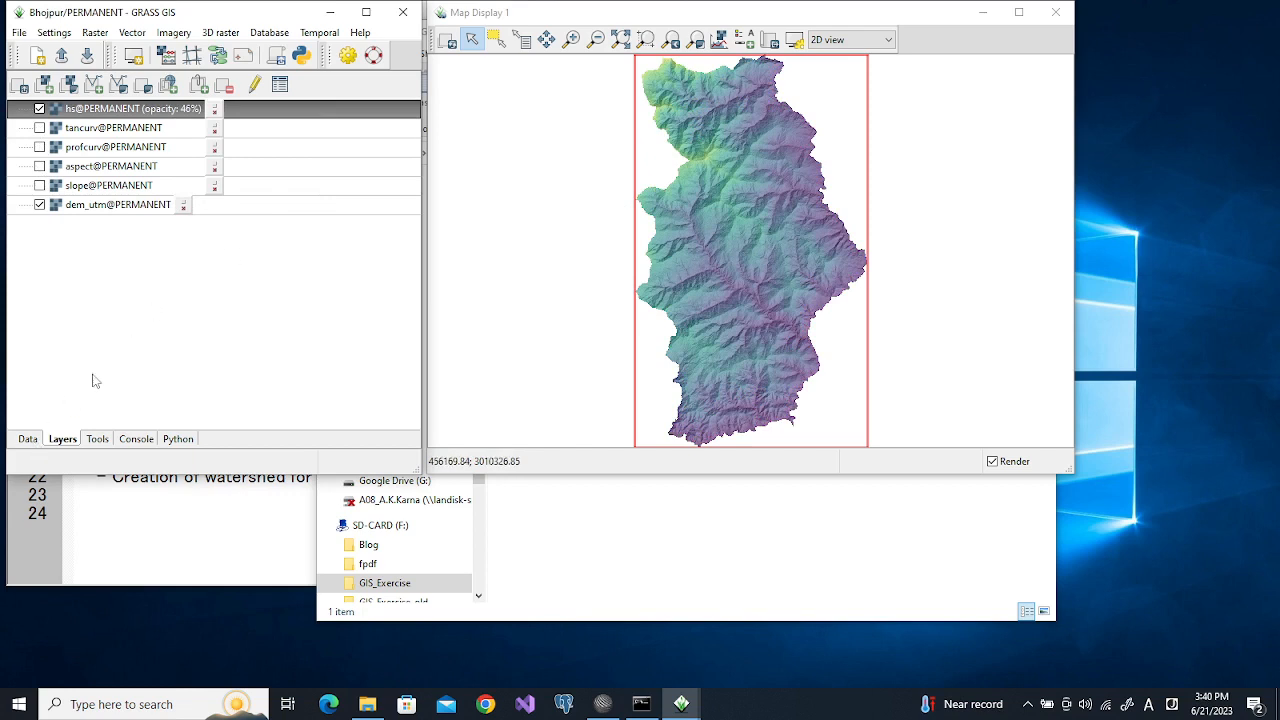
pyautogui.moveTo(150, 18); pyautogui.dragTo(288, 23)
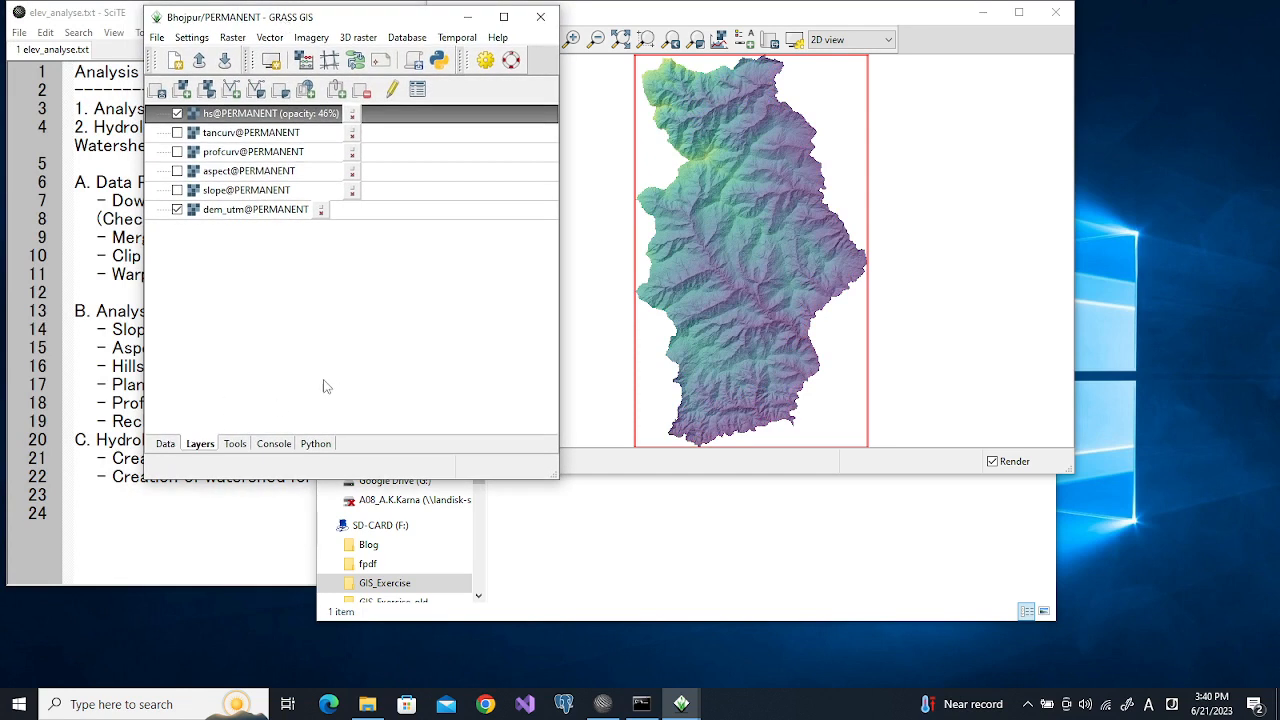
# Launch the r.watershed tool from the console's command prompt
pyautogui.click(236, 444)
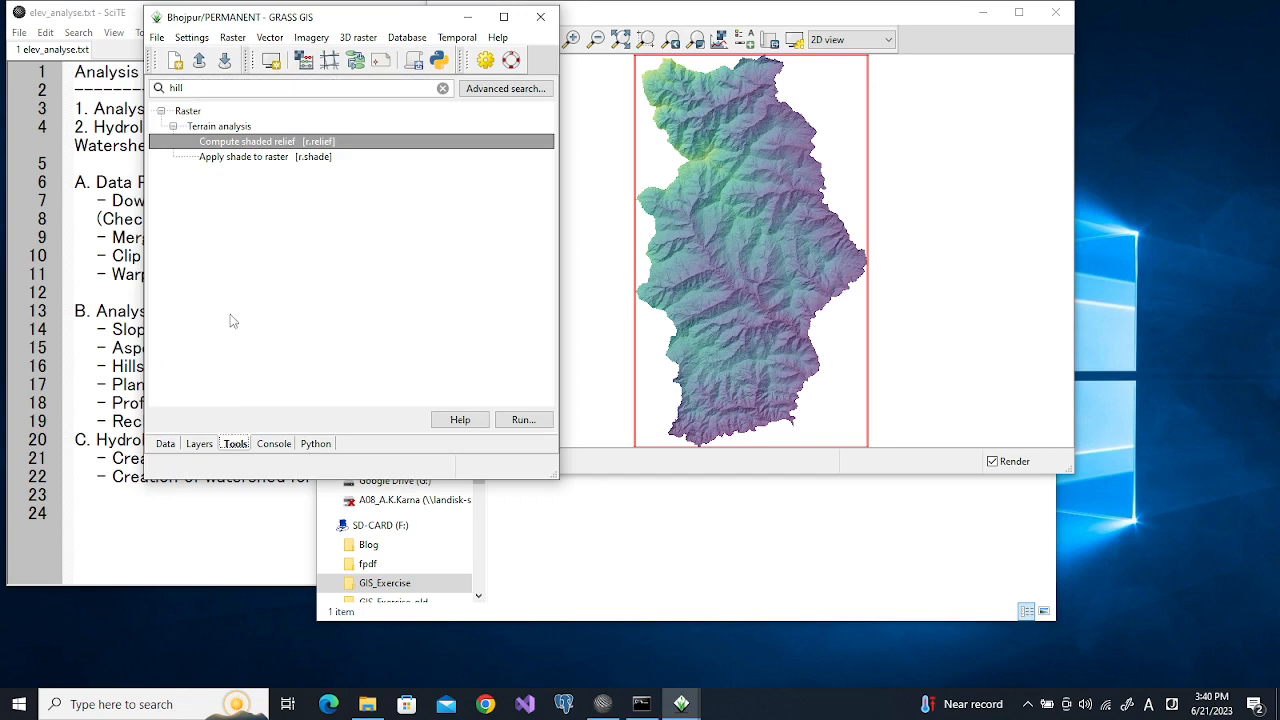
pyautogui.click(274, 444)
pyautogui.click(250, 399)
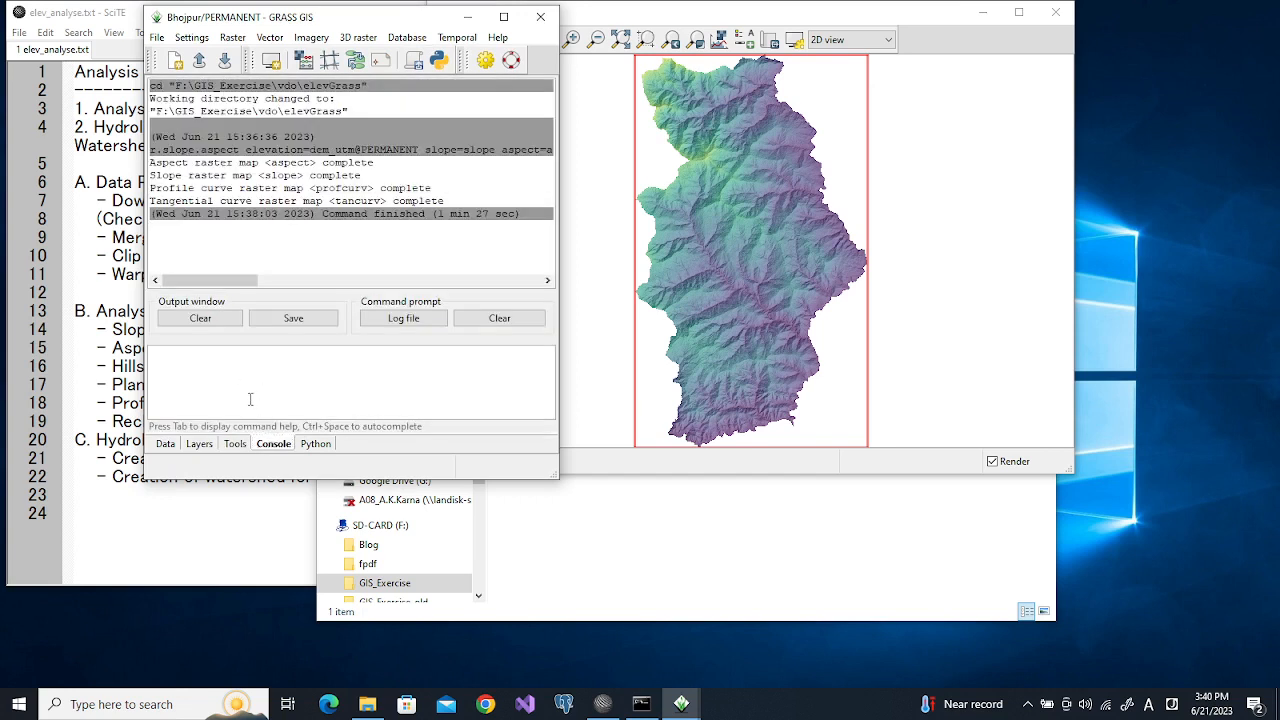
pyautogui.write('r.wat')
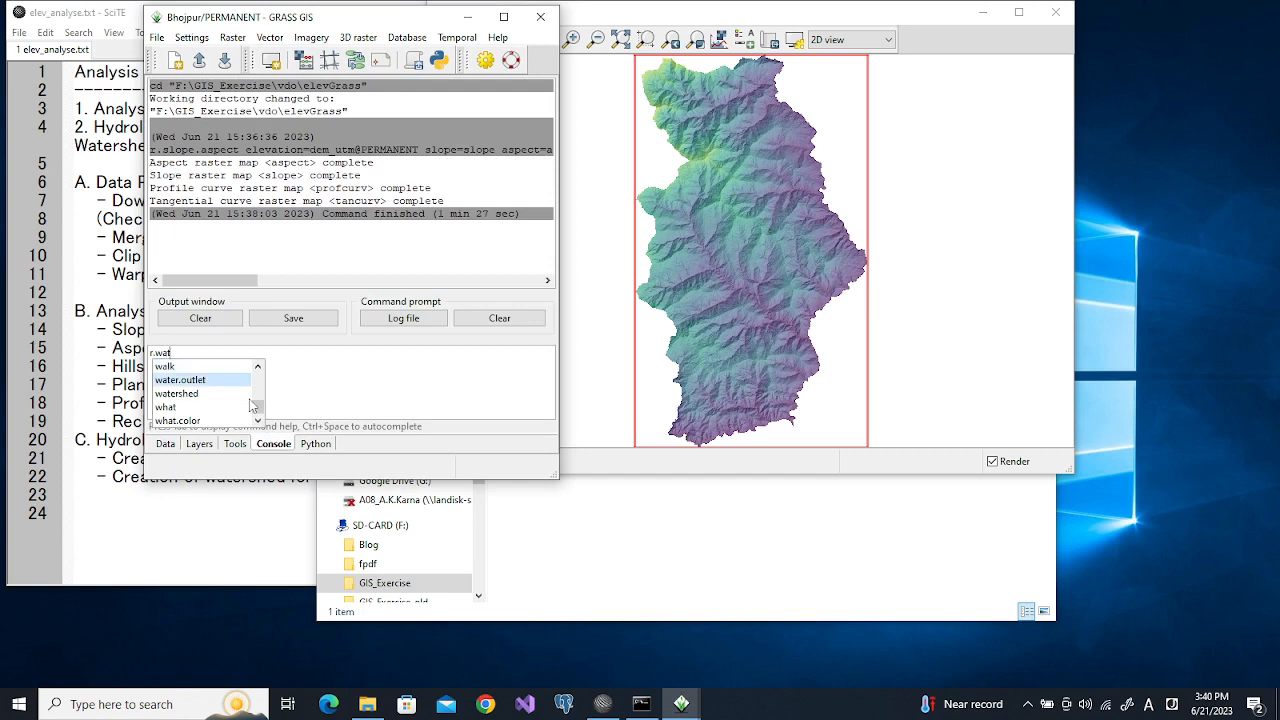
pyautogui.doubleClick(250, 399)
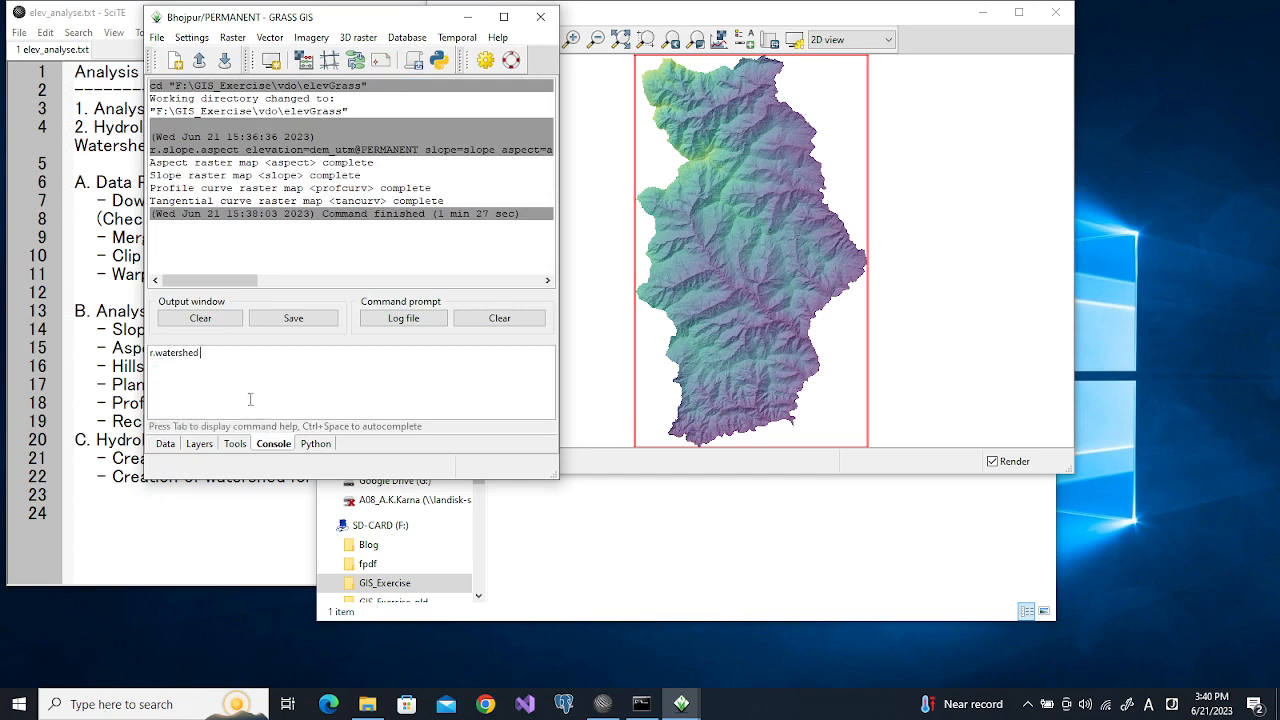
pyautogui.press('Return')
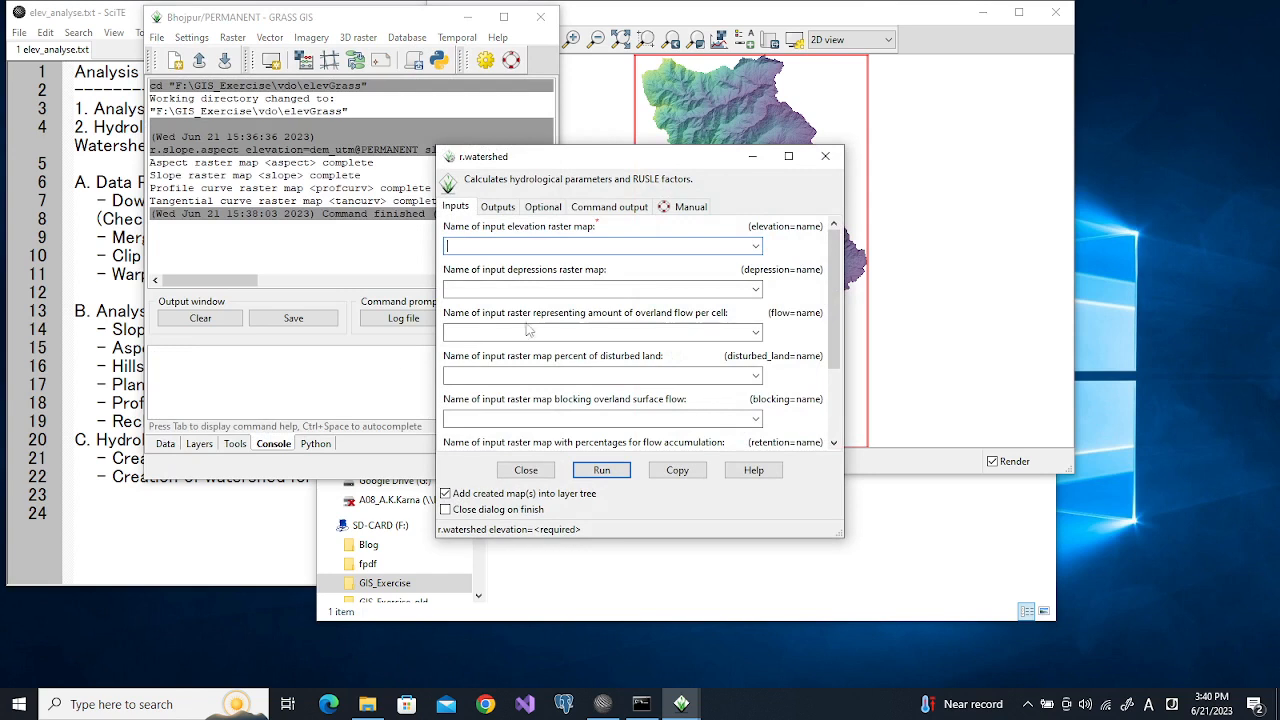
# Set the r.watershed input elevation raster to dem_utm@PERMANENT, look over the remaining input parameters, and widen the dialog
pyautogui.click(755, 246)
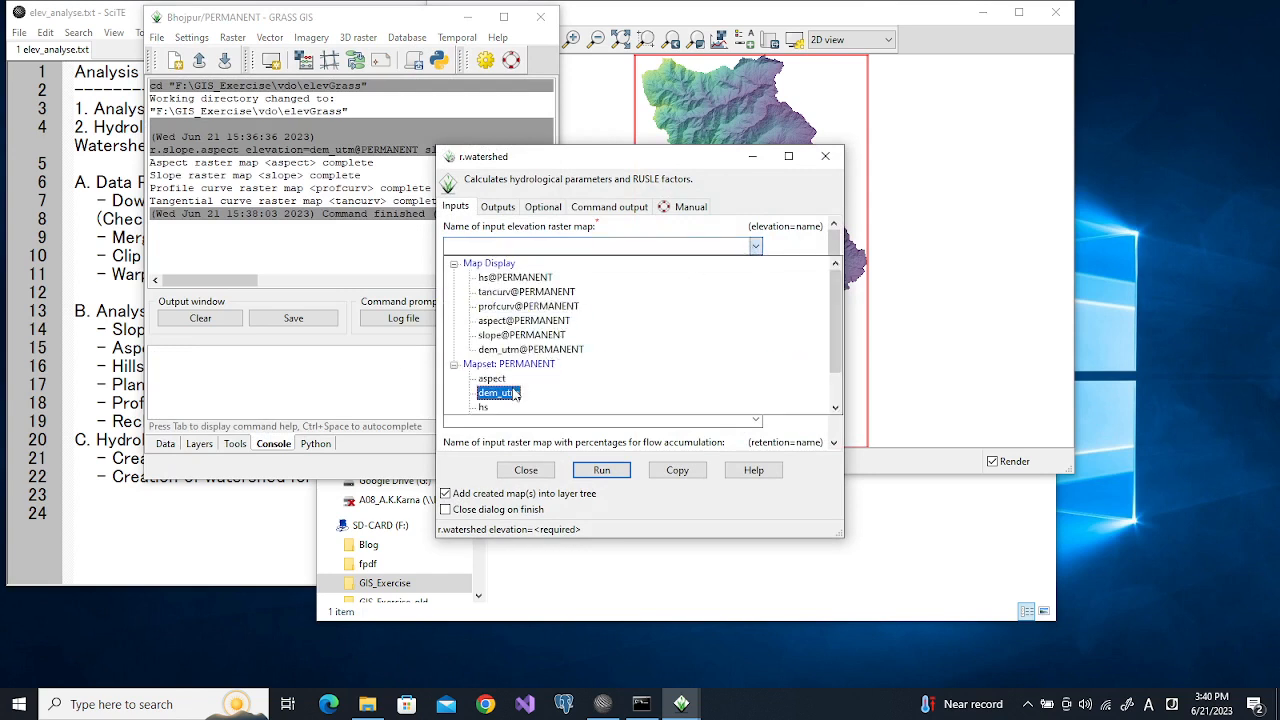
pyautogui.click(512, 393)
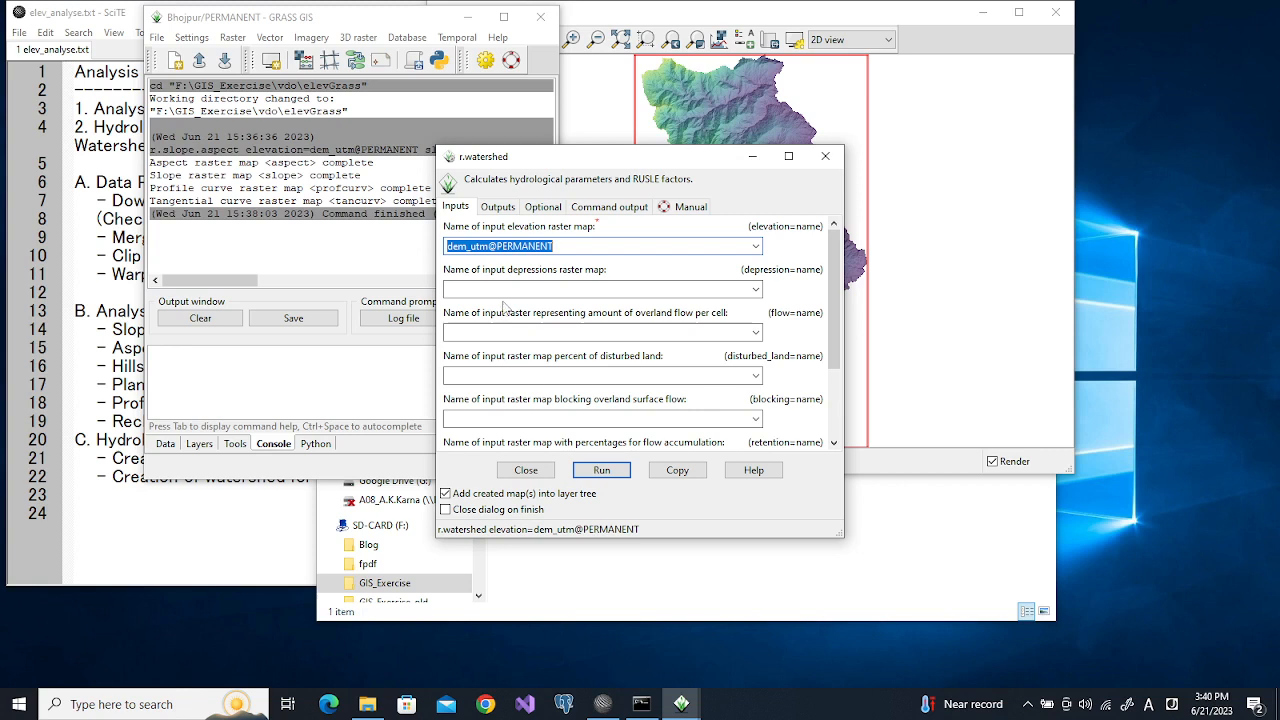
pyautogui.scroll(-3, 838, 390)
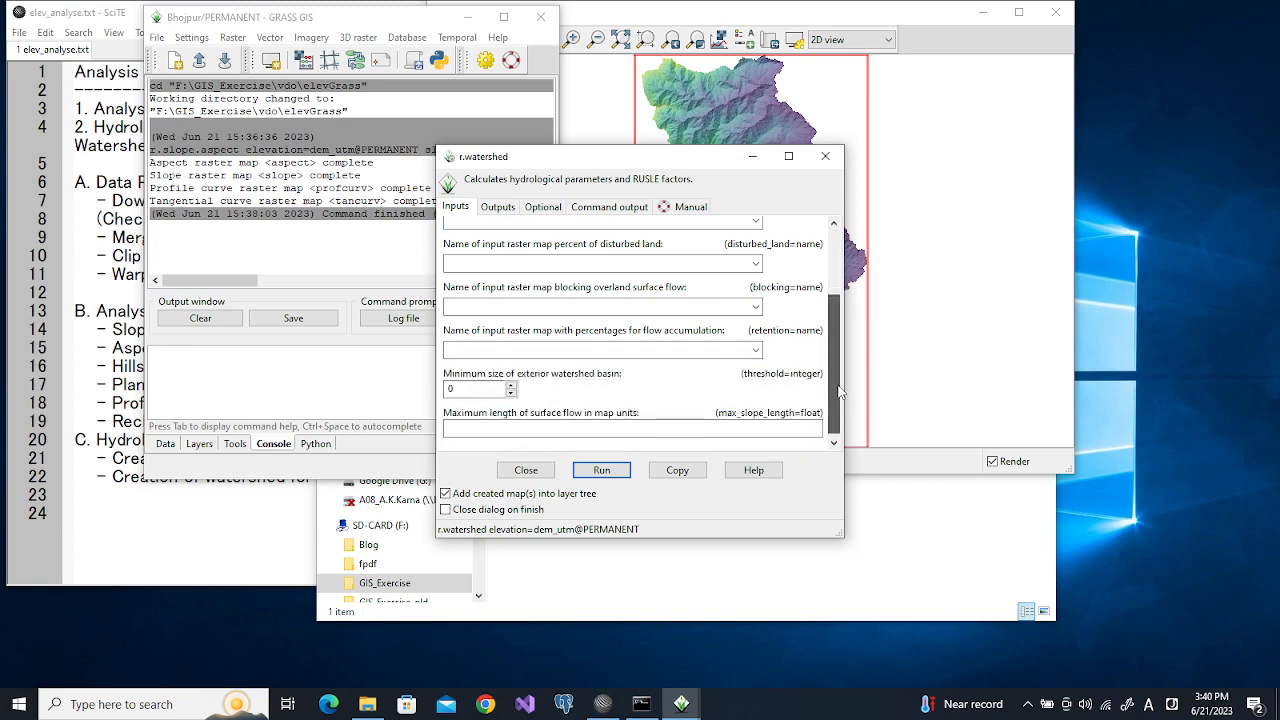
pyautogui.moveTo(838, 390); pyautogui.dragTo(830, 304)
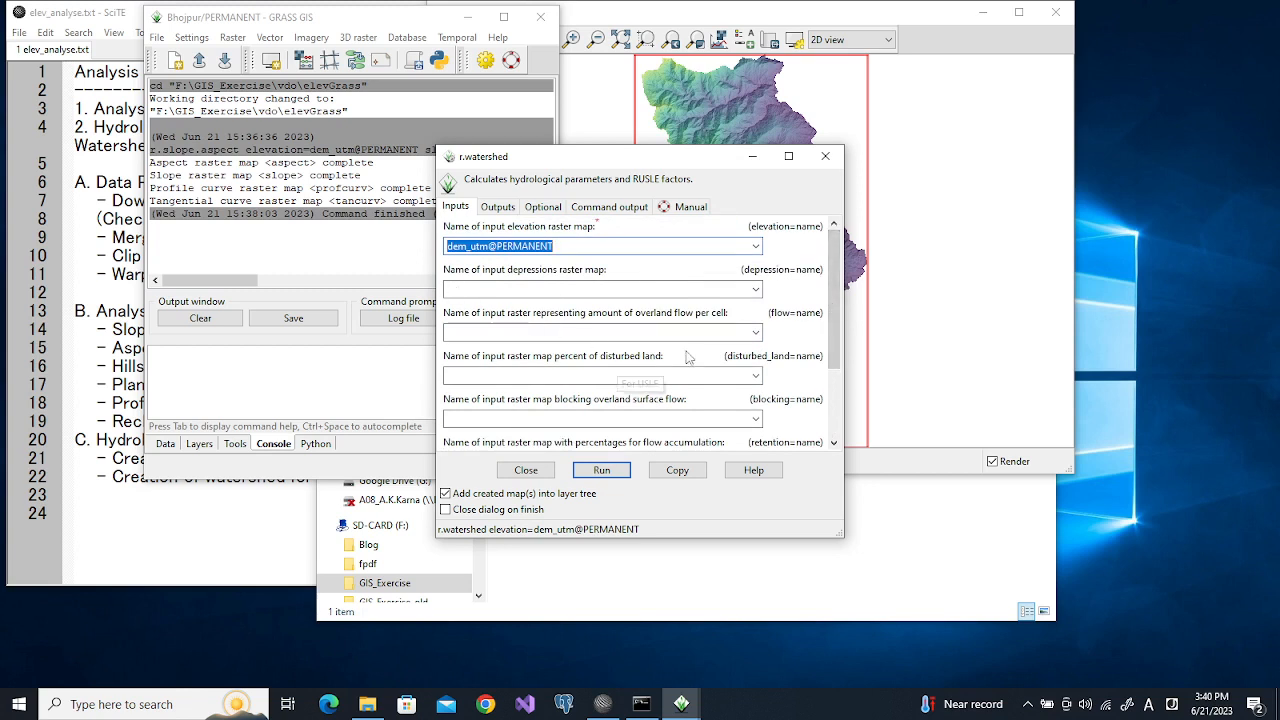
pyautogui.moveTo(832, 330); pyautogui.dragTo(838, 390)
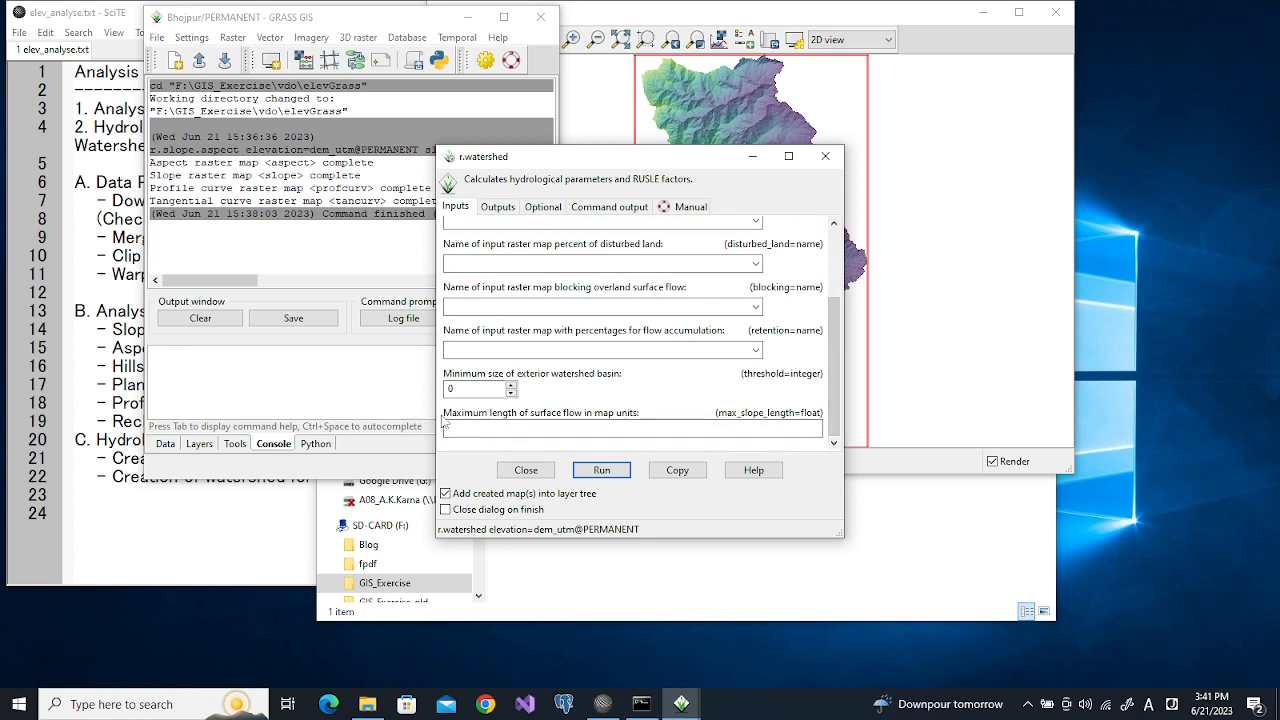
pyautogui.moveTo(436, 413); pyautogui.dragTo(325, 412)
# Name the r.watershed output accumulation raster flow_acc and the output drainage direction raster flo_dir
pyautogui.click(381, 206)
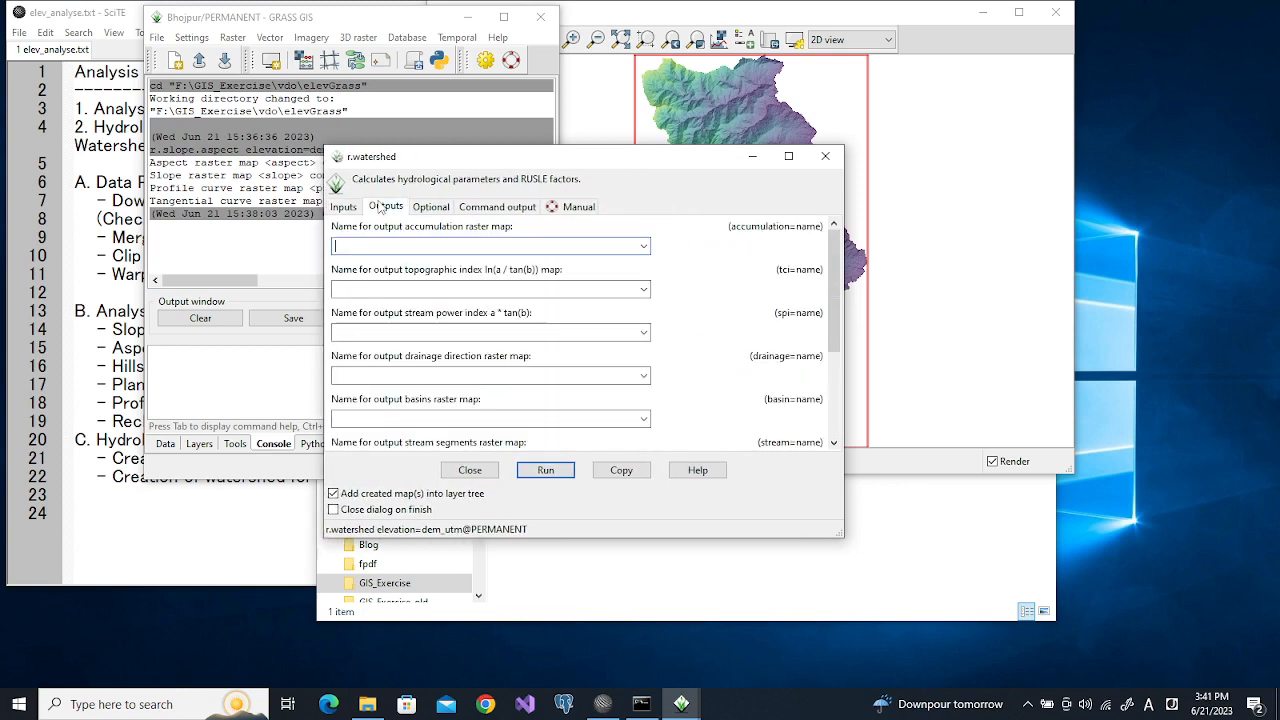
pyautogui.click(432, 248)
pyautogui.write('flow')
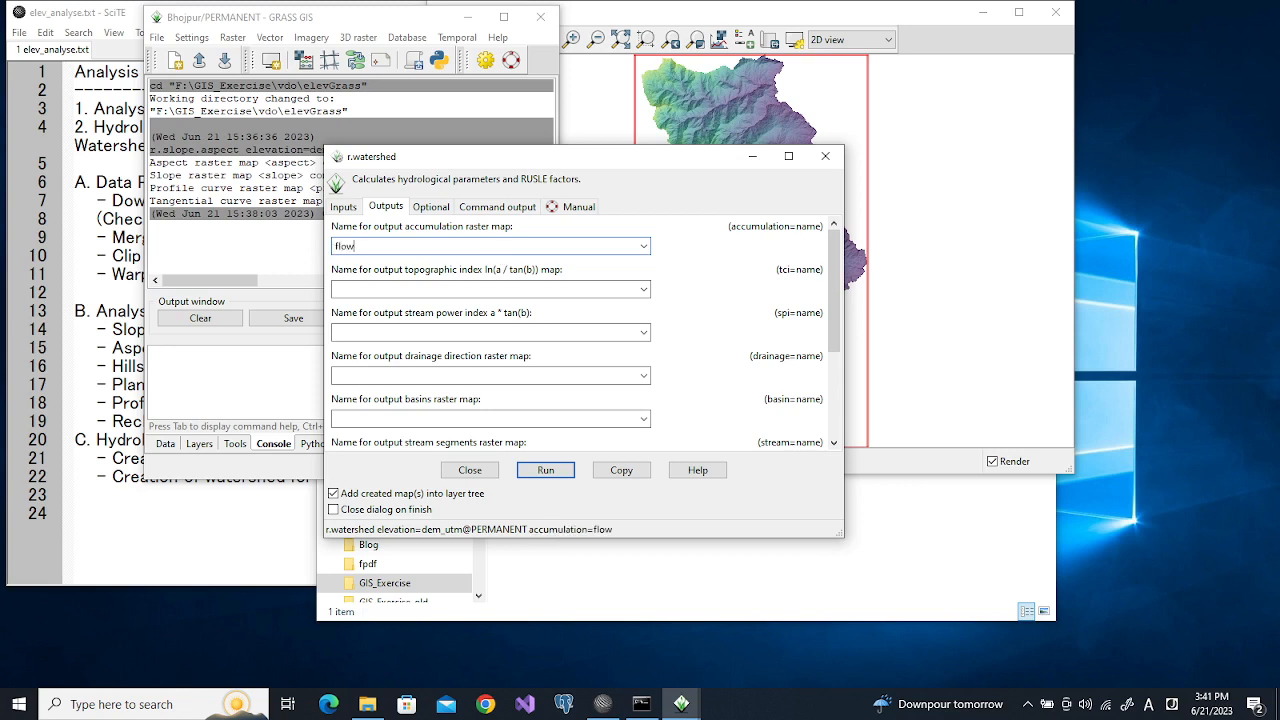
pyautogui.write('_acc')
pyautogui.moveTo(831, 274); pyautogui.dragTo(826, 311)
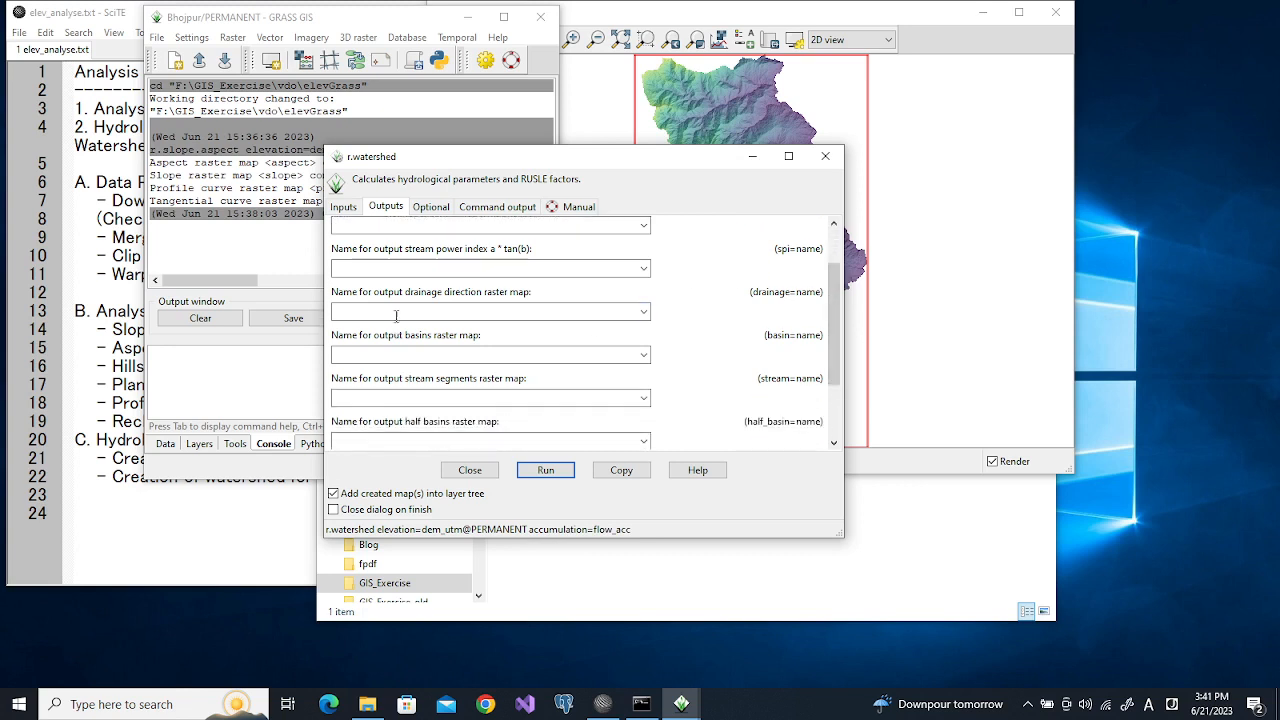
pyautogui.write('flo_dir')
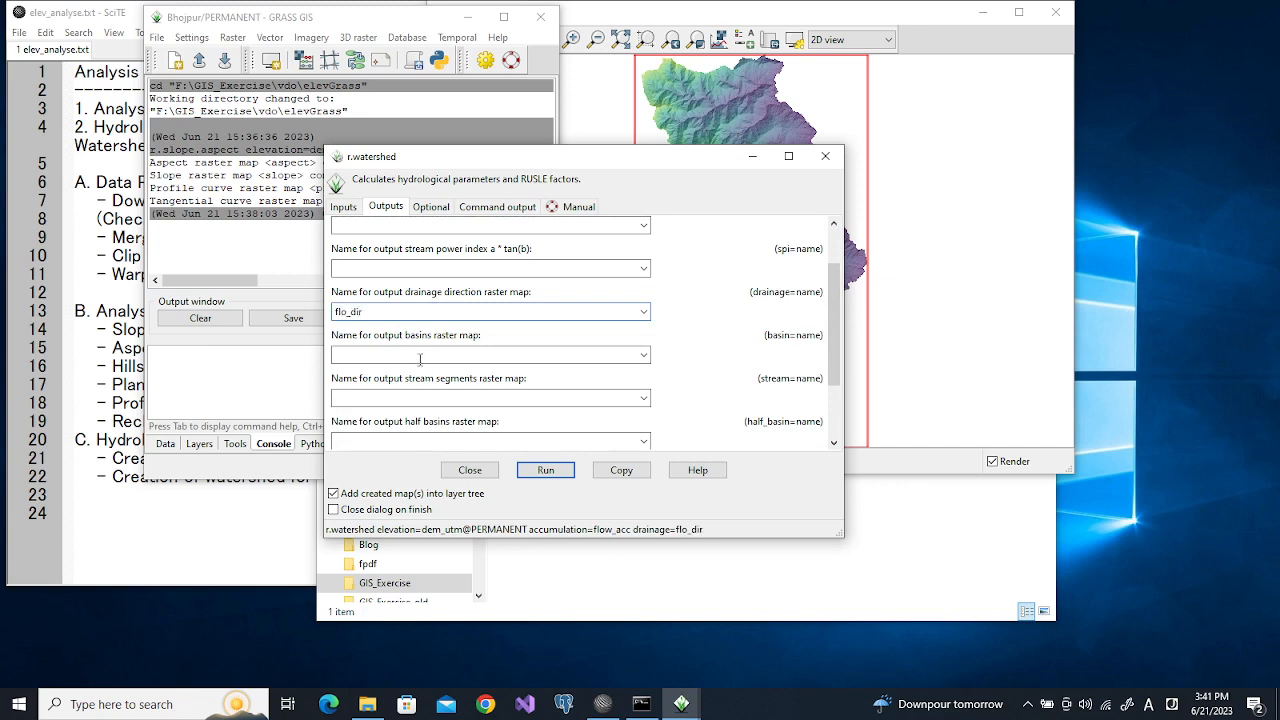
# Name the output basins raster basin and the output stream segments raster stream
pyautogui.write('basin')
pyautogui.click(418, 399)
pyautogui.write('stream')
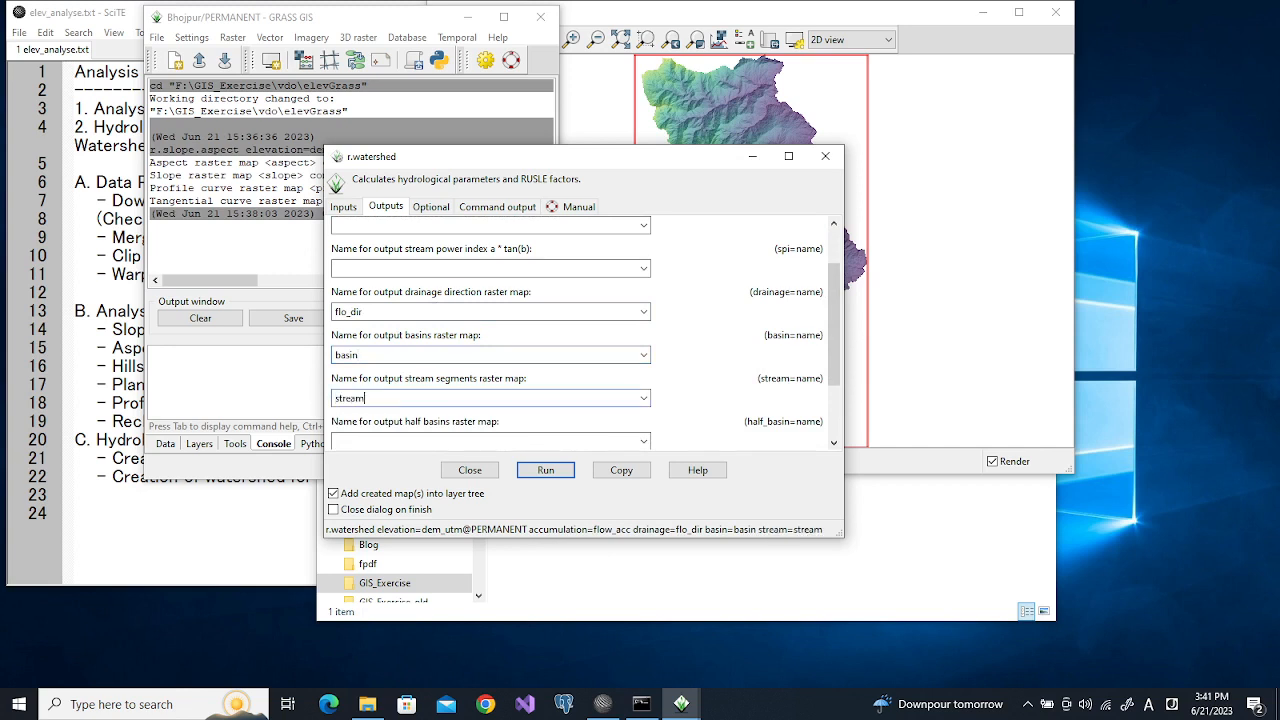
pyautogui.moveTo(829, 354); pyautogui.dragTo(840, 323)
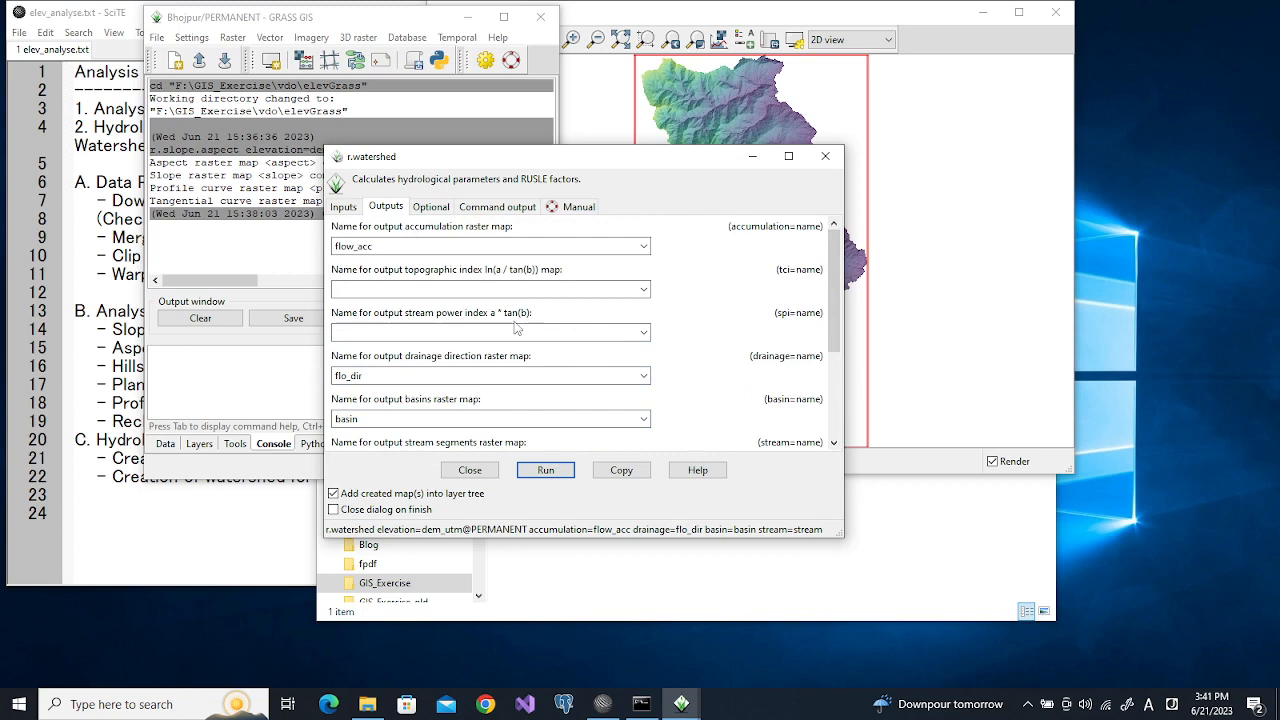
# Check the optional and input settings, and try to run r.watershed without a minimum basin size
pyautogui.click(432, 207)
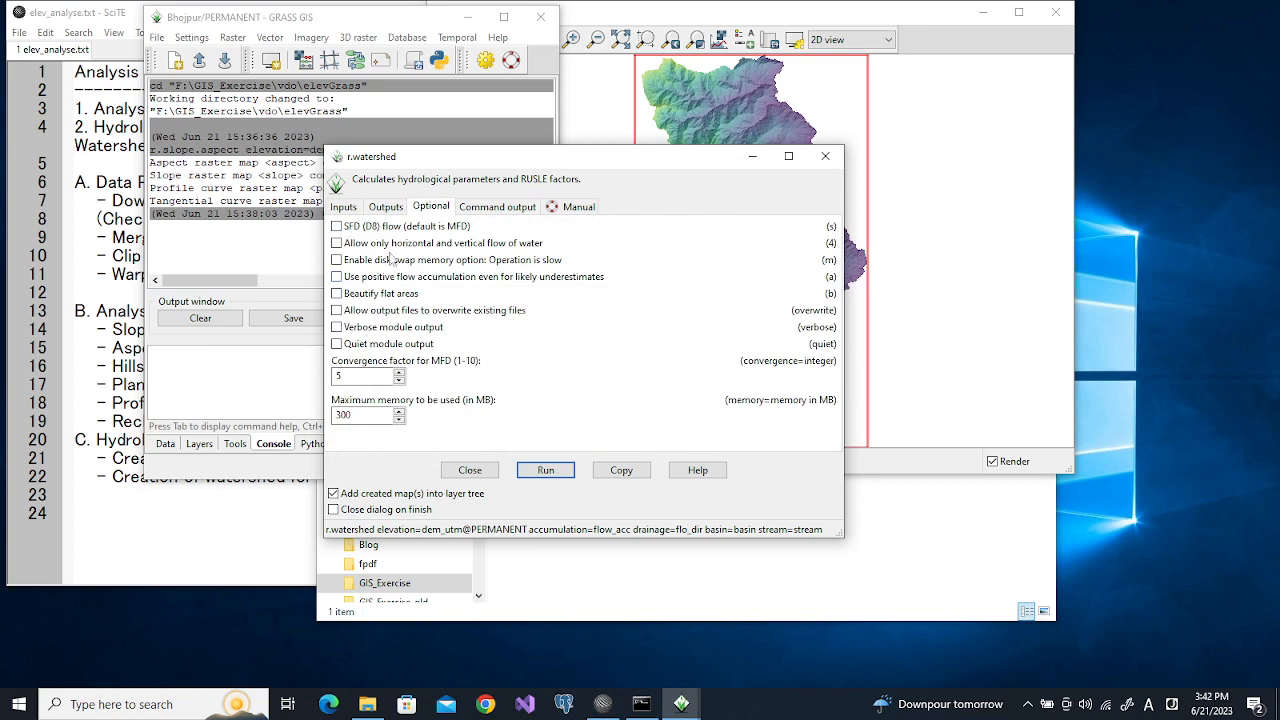
pyautogui.click(345, 208)
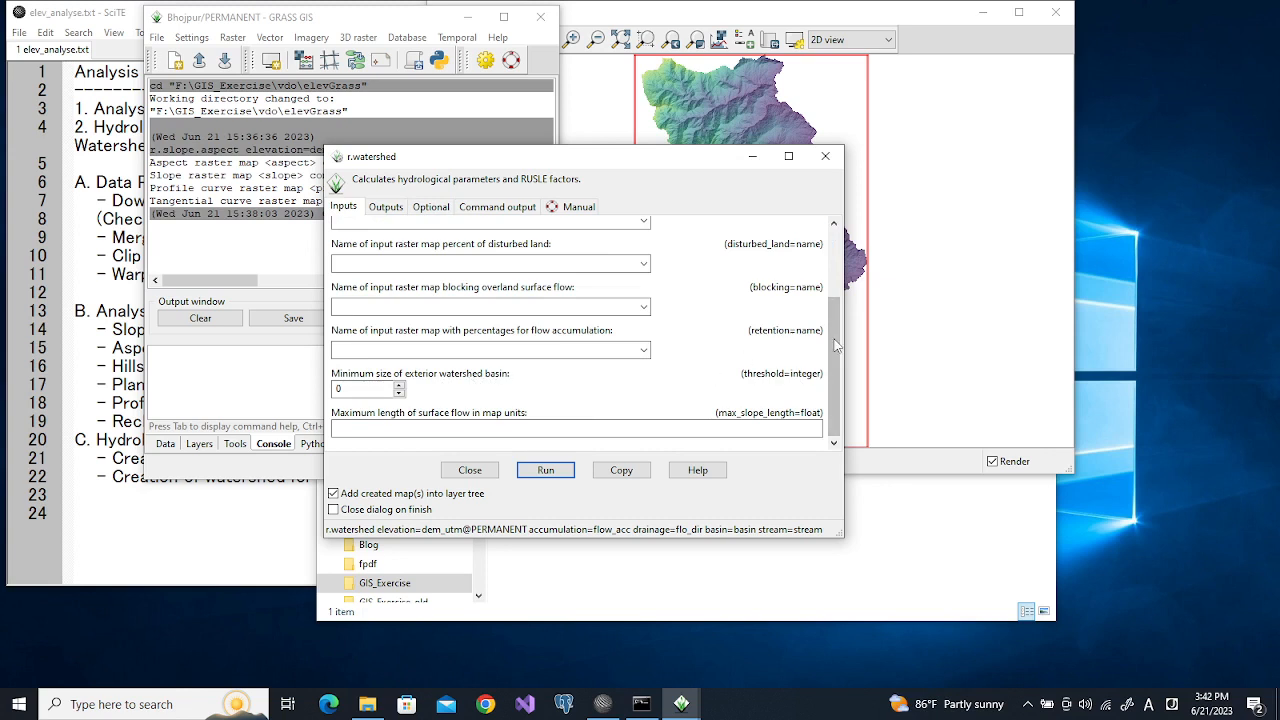
pyautogui.scroll(3, 840, 265)
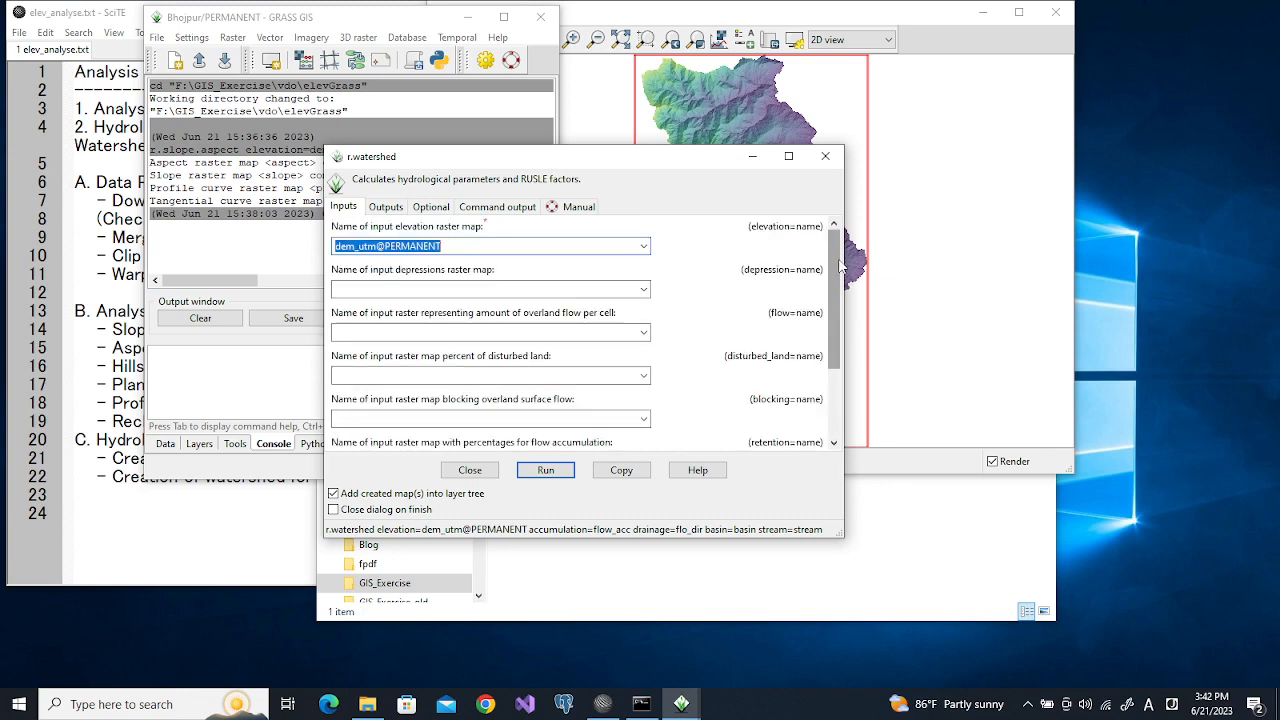
pyautogui.click(546, 470)
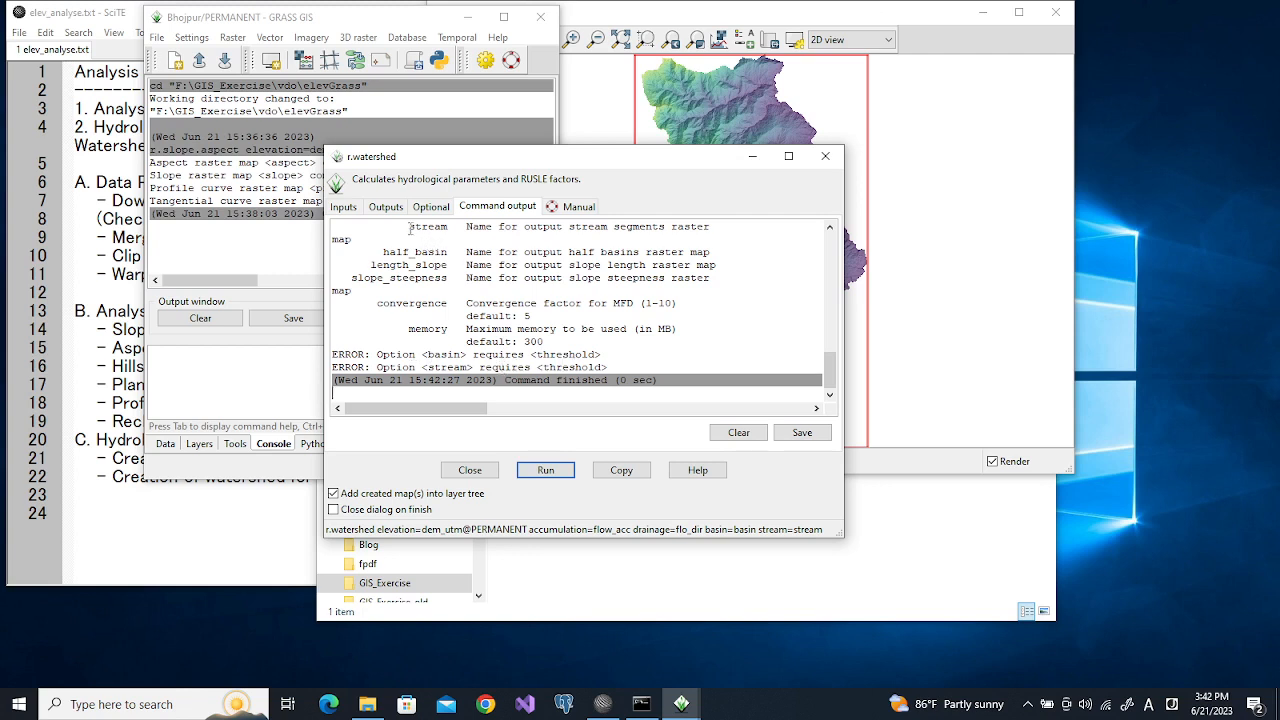
# Set the minimum size of exterior watershed basin to 15000 and run r.watershed
pyautogui.click(344, 207)
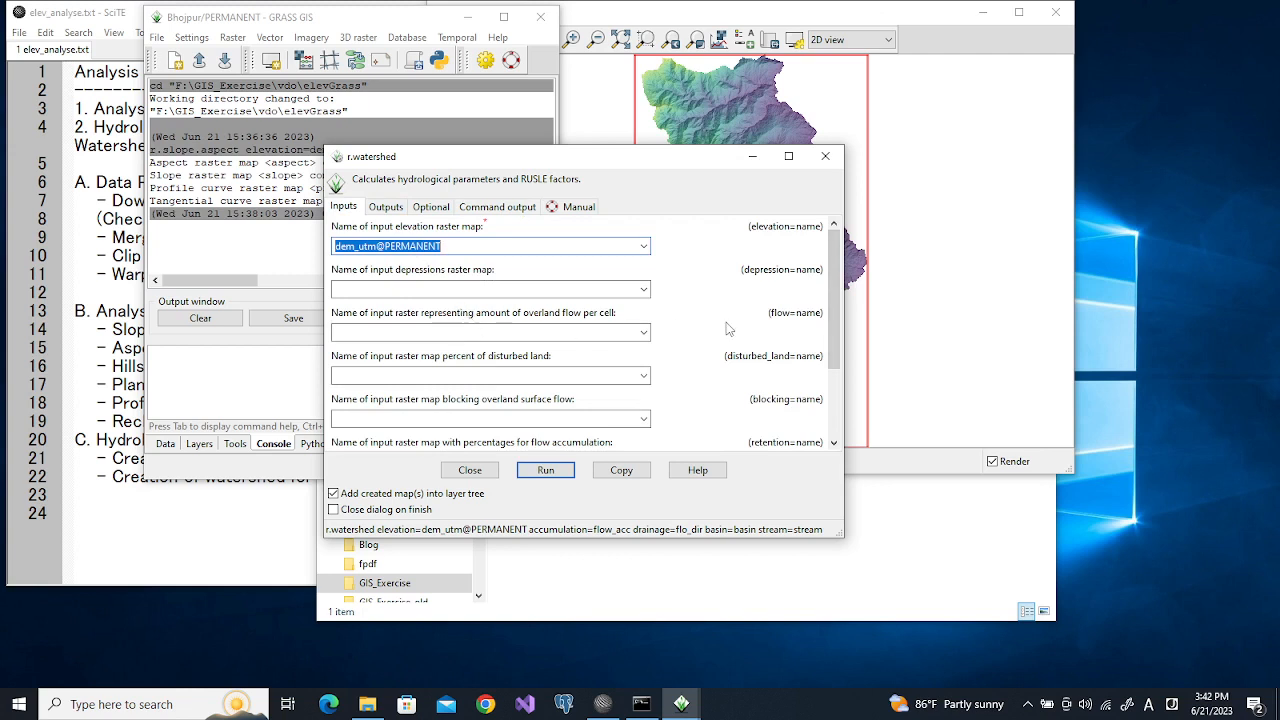
pyautogui.moveTo(828, 318); pyautogui.dragTo(857, 407)
pyautogui.click(380, 390)
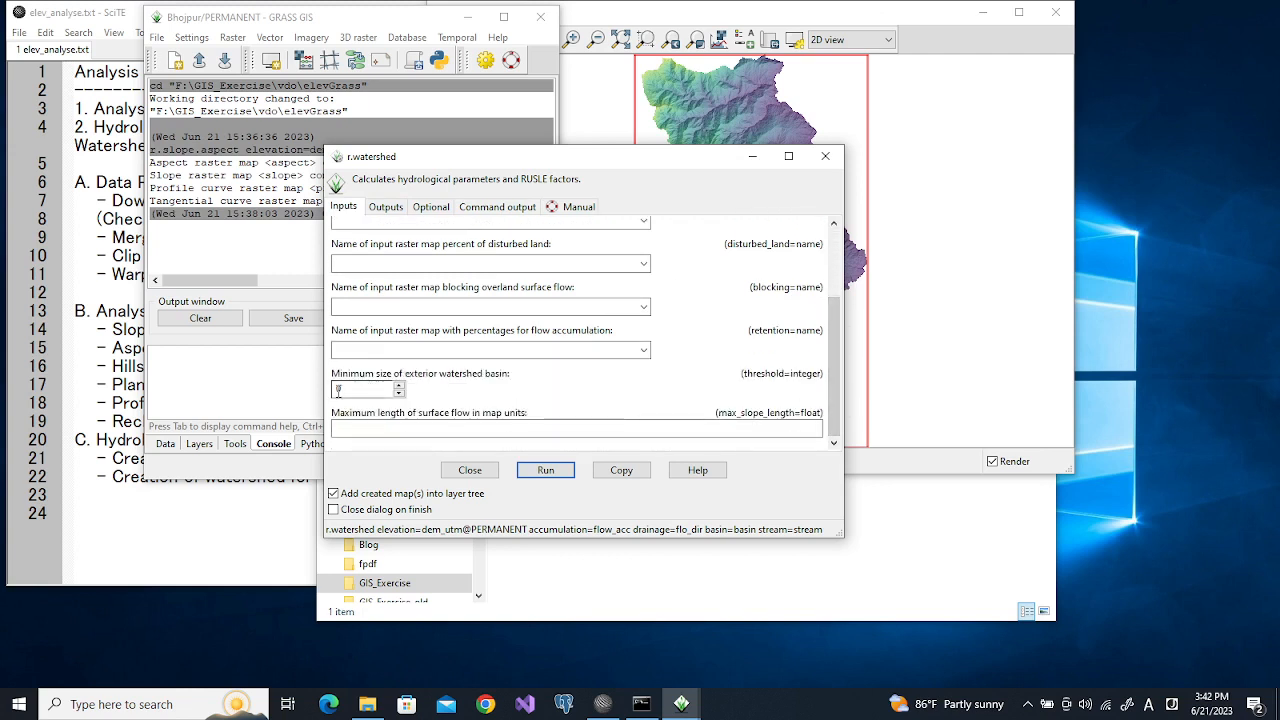
pyautogui.write('15')
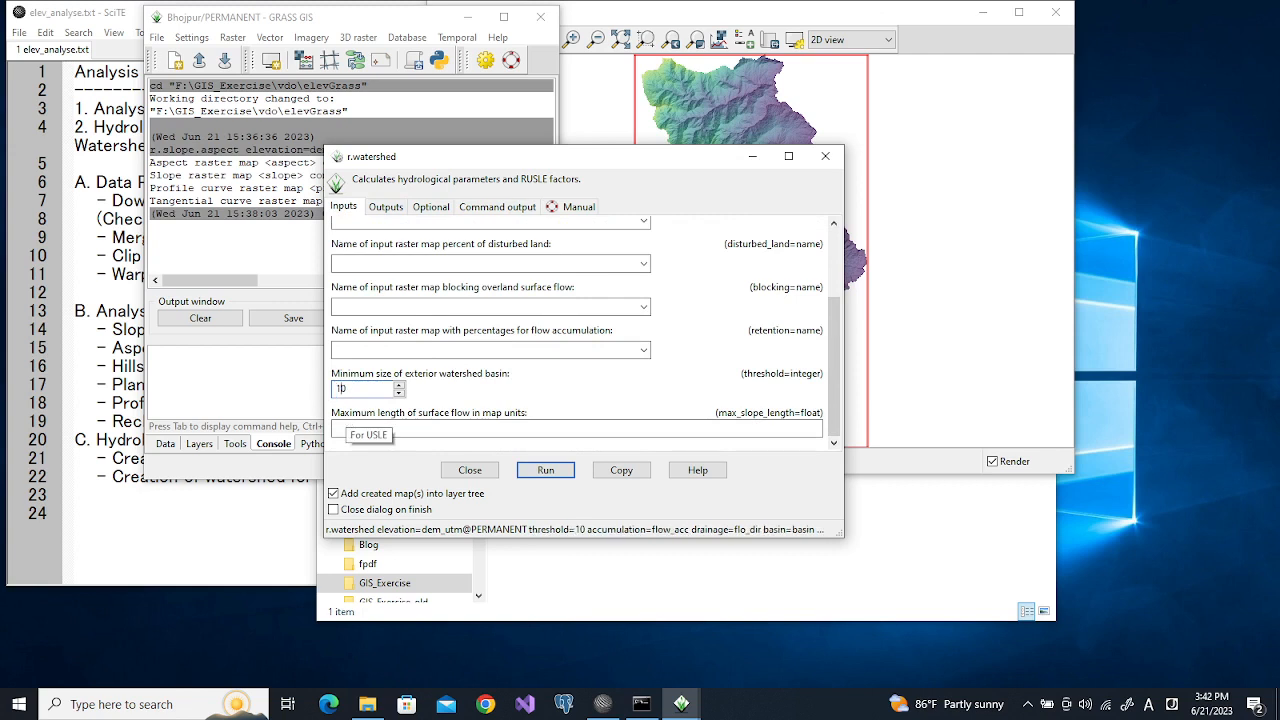
pyautogui.write('000')
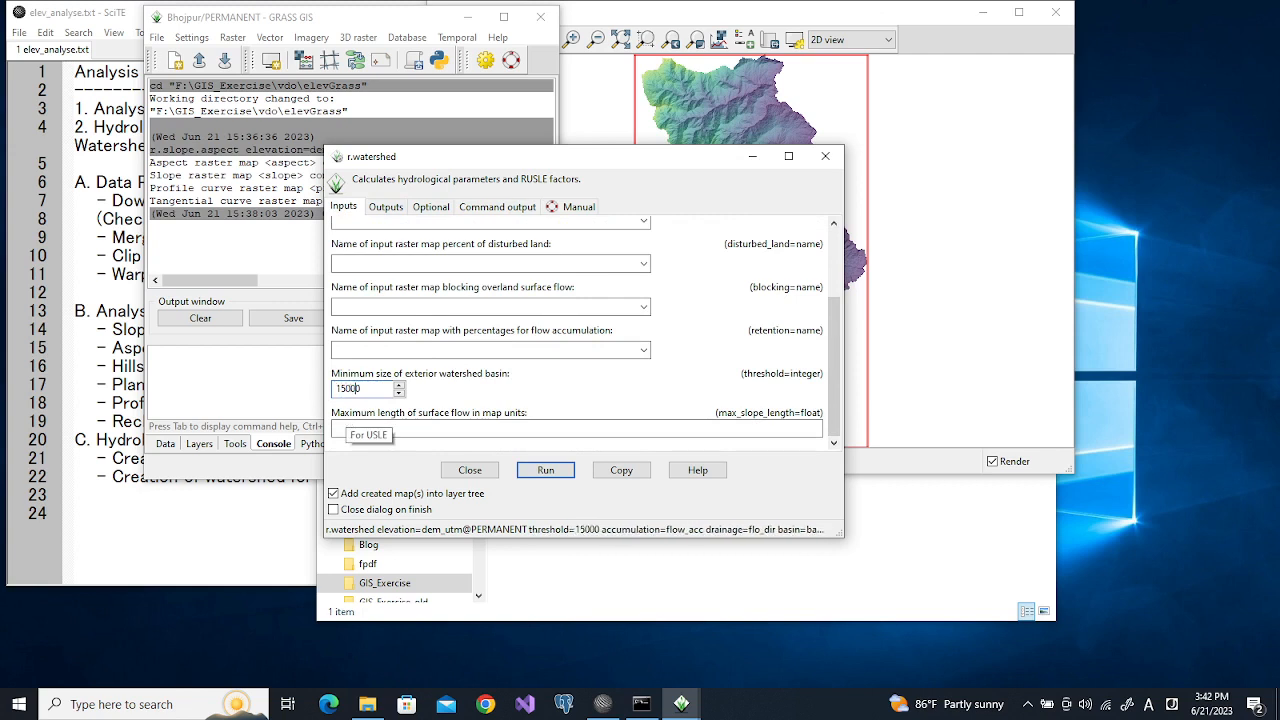
pyautogui.click(548, 472)
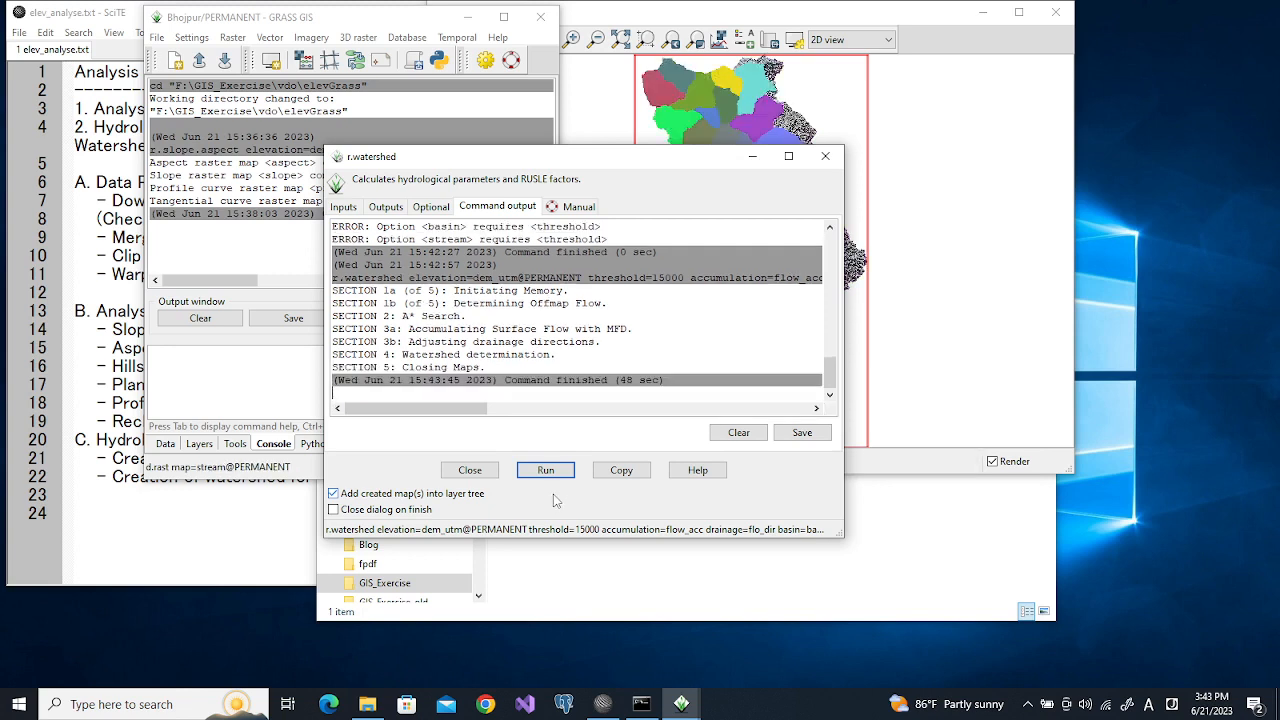
# Hide the stream, basin and flo_dir layers and examine the flow accumulation raster closely around a river confluence
pyautogui.moveTo(701, 156); pyautogui.dragTo(717, 204)
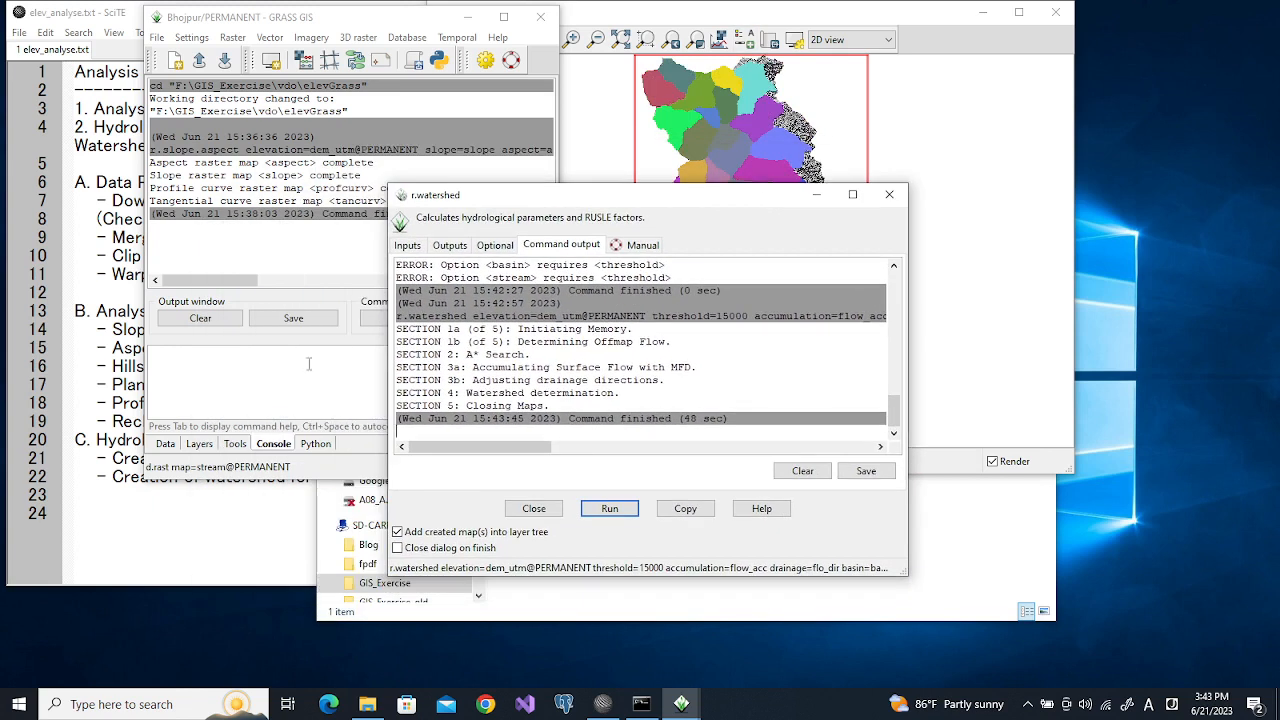
pyautogui.click(199, 443)
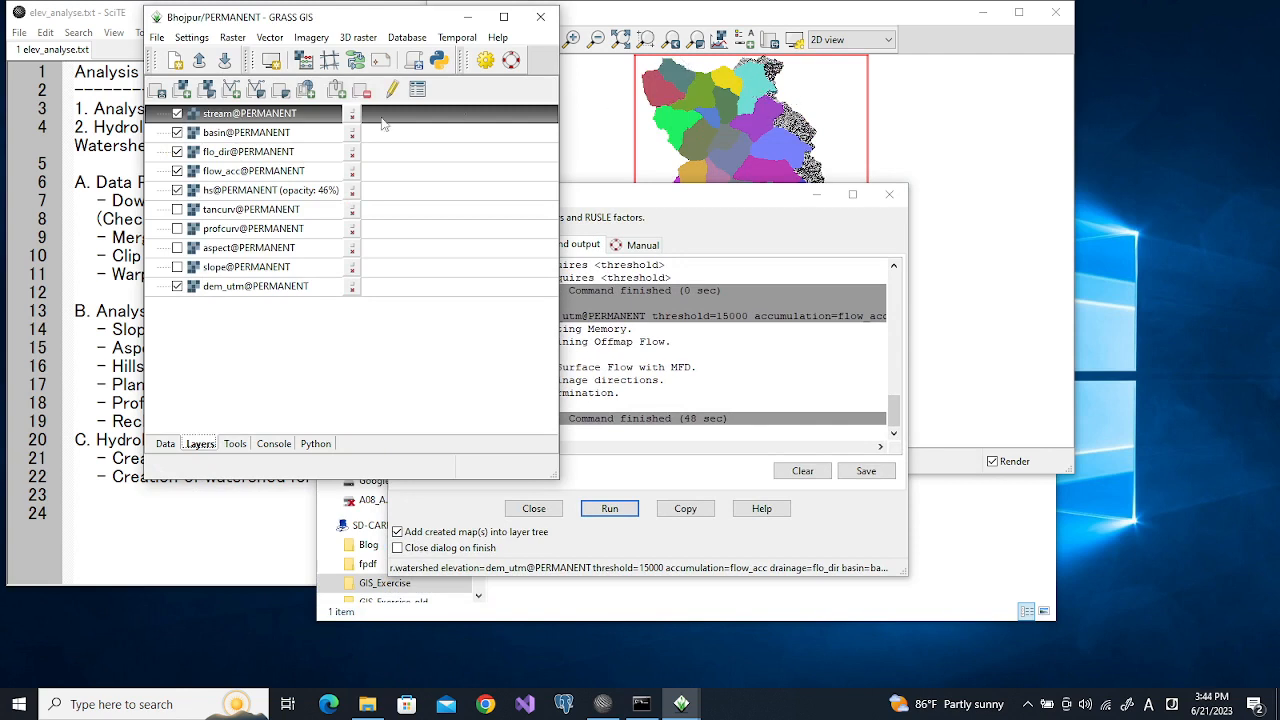
pyautogui.click(177, 114)
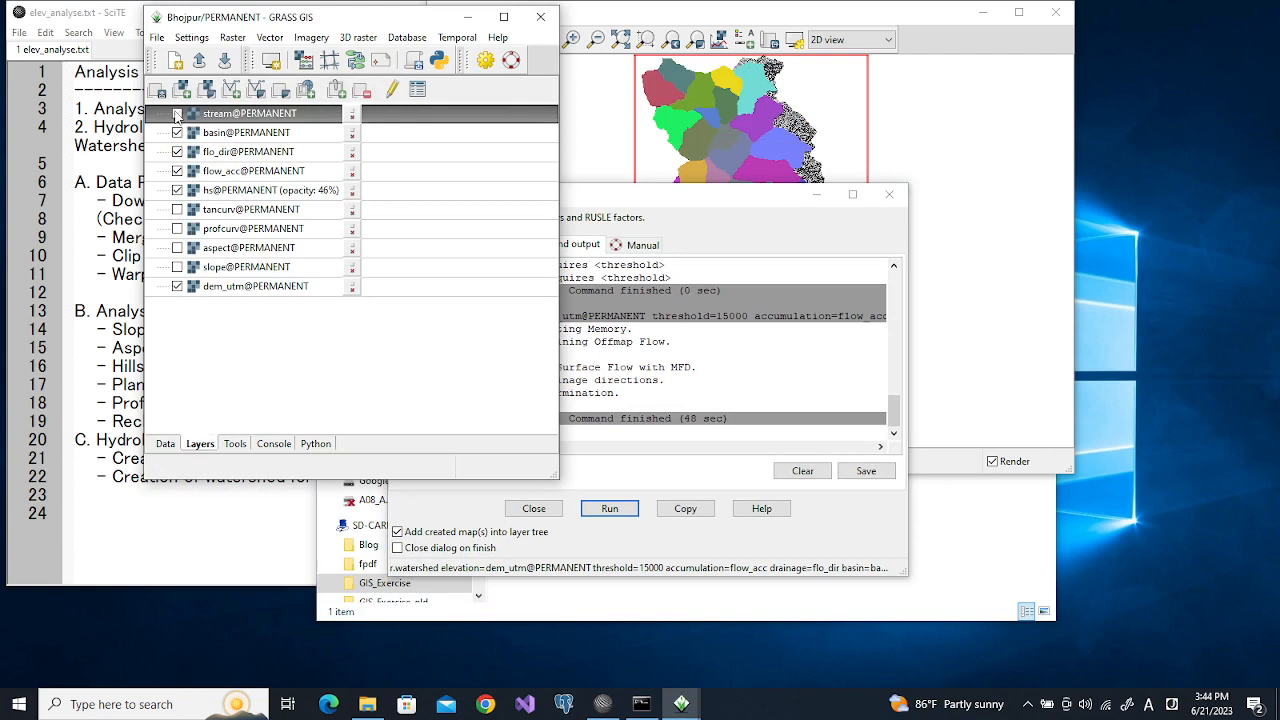
pyautogui.click(177, 133)
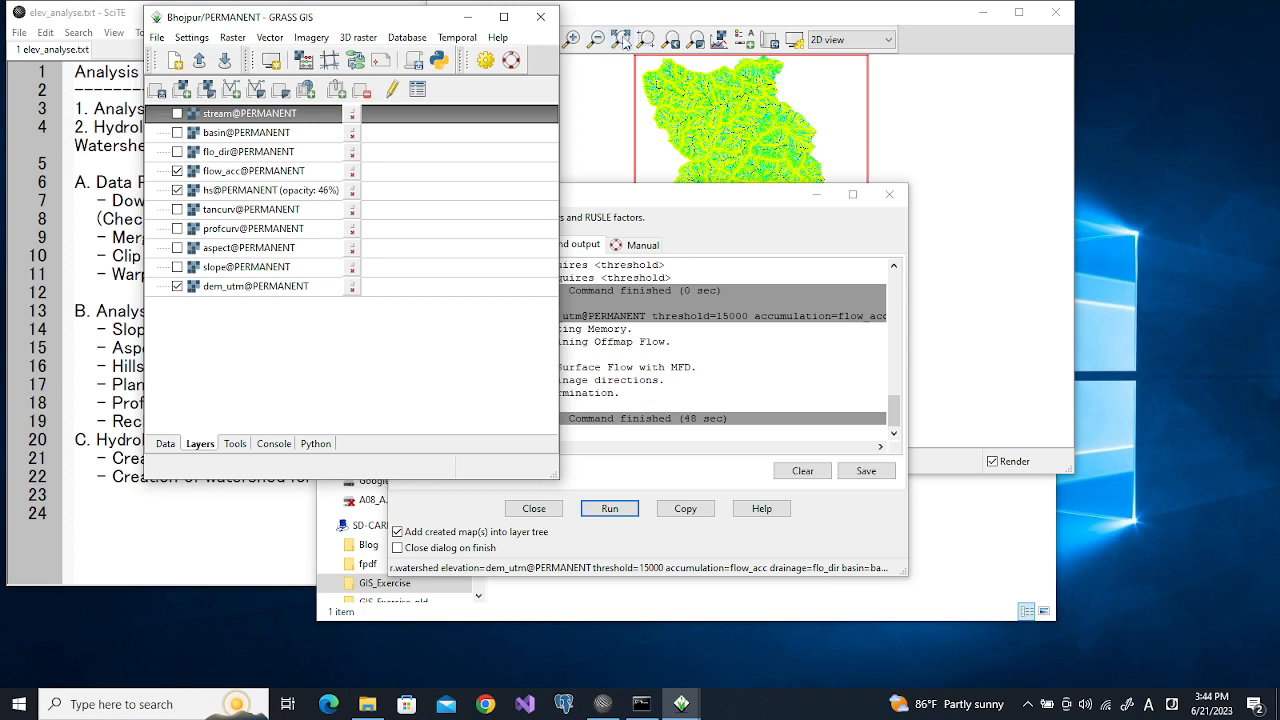
pyautogui.click(575, 40)
pyautogui.click(575, 40)
pyautogui.moveTo(692, 92); pyautogui.dragTo(737, 128)
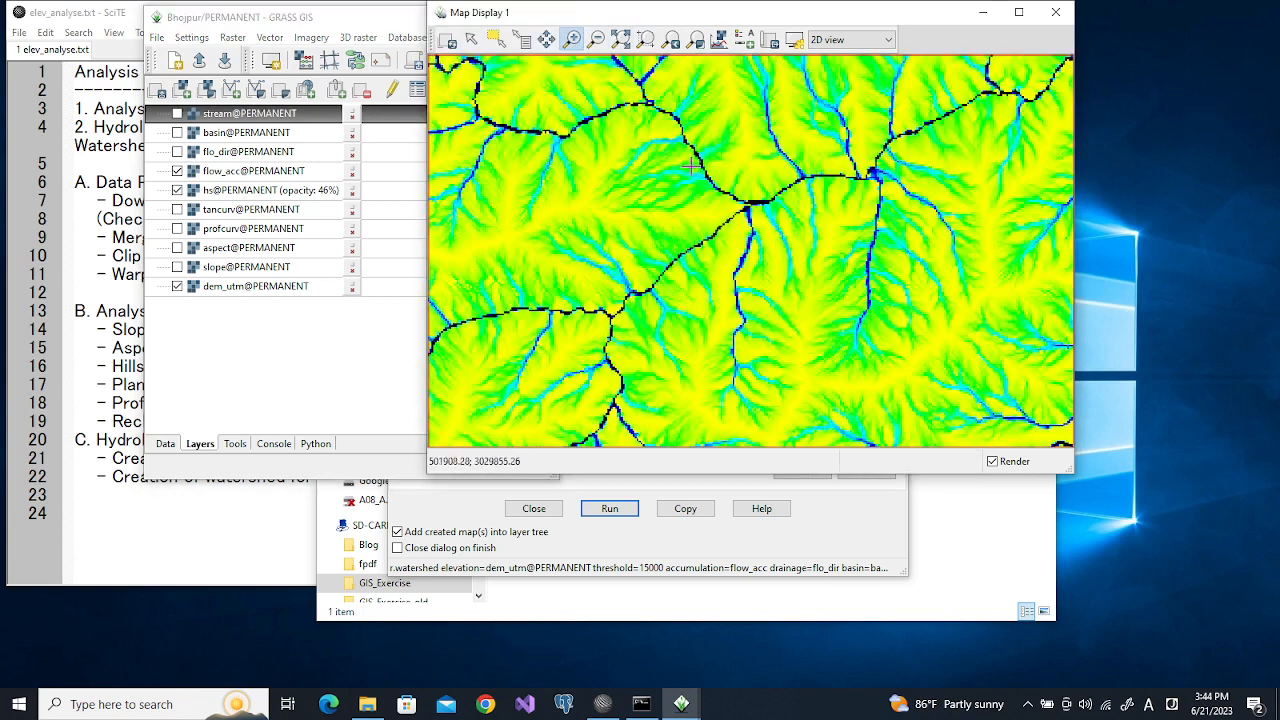
pyautogui.moveTo(686, 167); pyautogui.dragTo(803, 252)
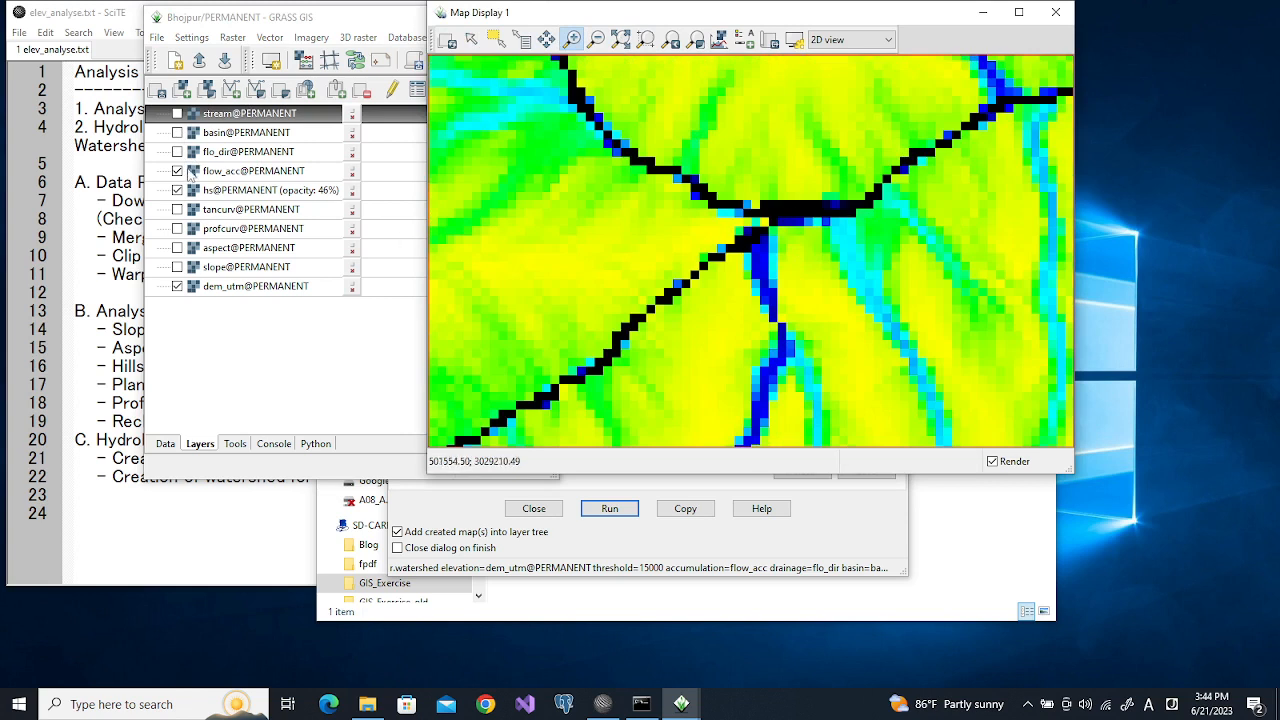
# Hide the flow_acc layer, check the stream raster over the shaded relief, and hide it again at full map extent
pyautogui.click(178, 170)
pyautogui.click(178, 114)
pyautogui.click(178, 114)
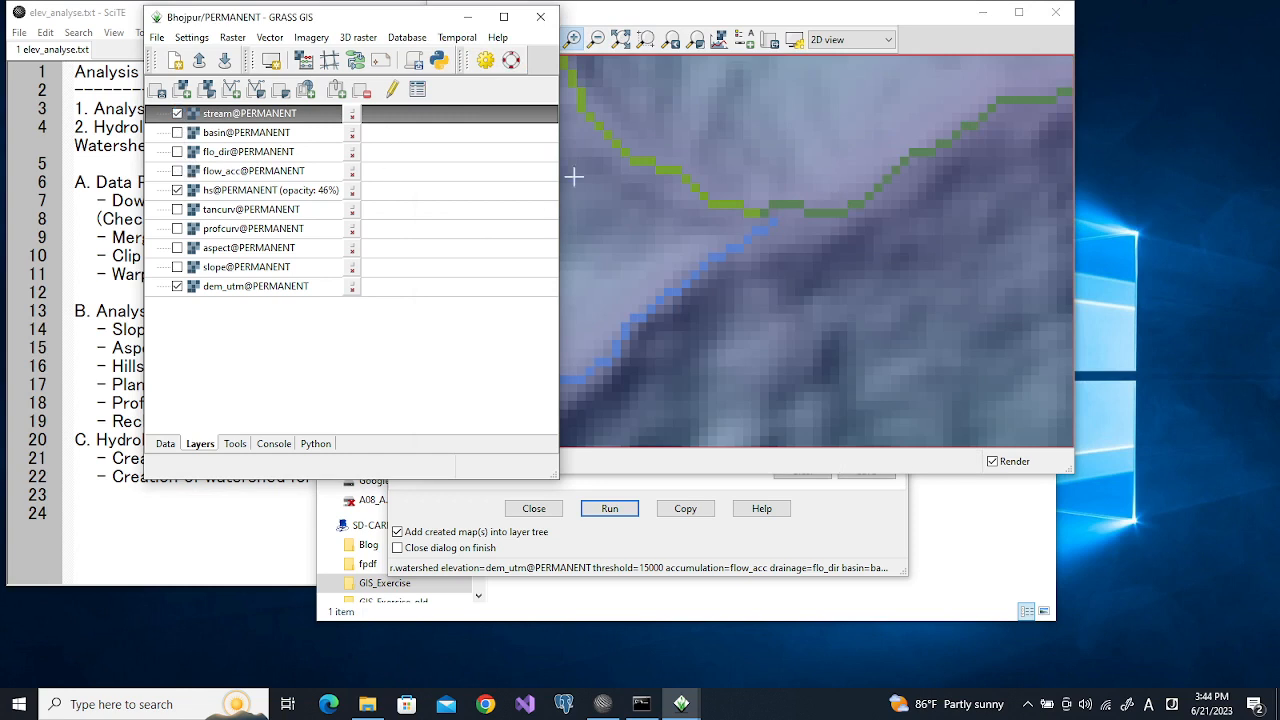
pyautogui.click(178, 114)
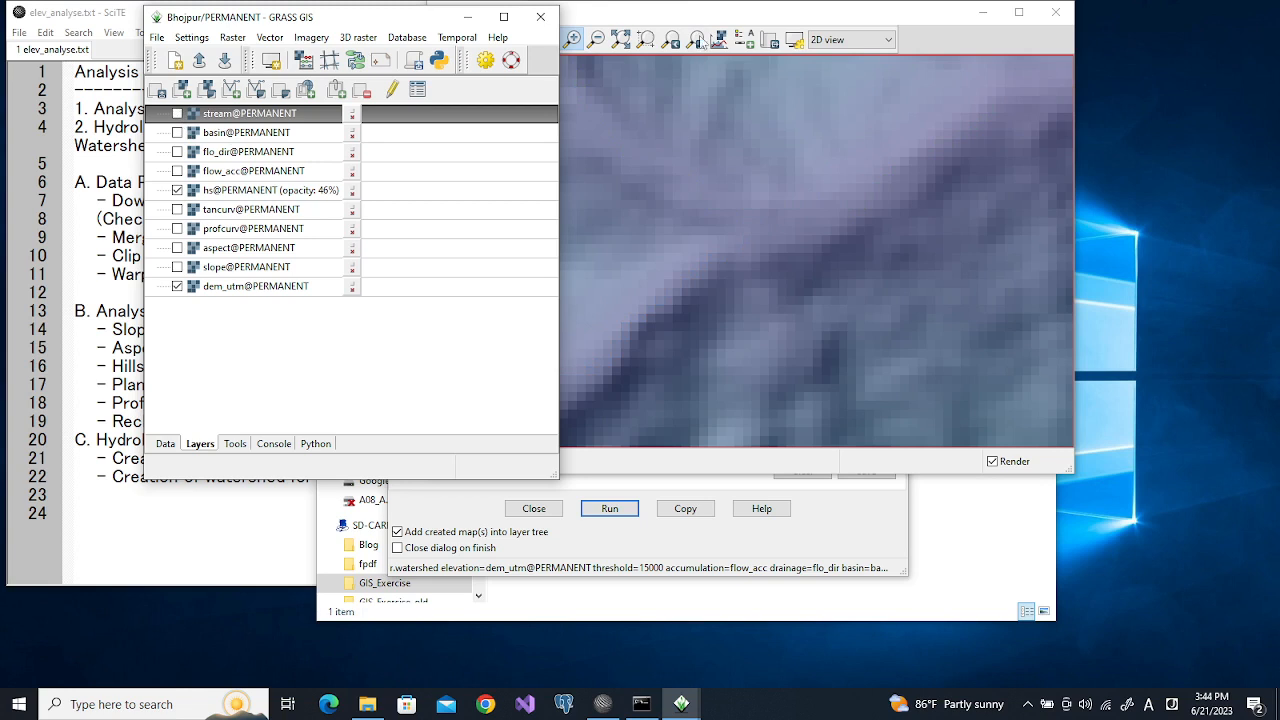
pyautogui.click(646, 38)
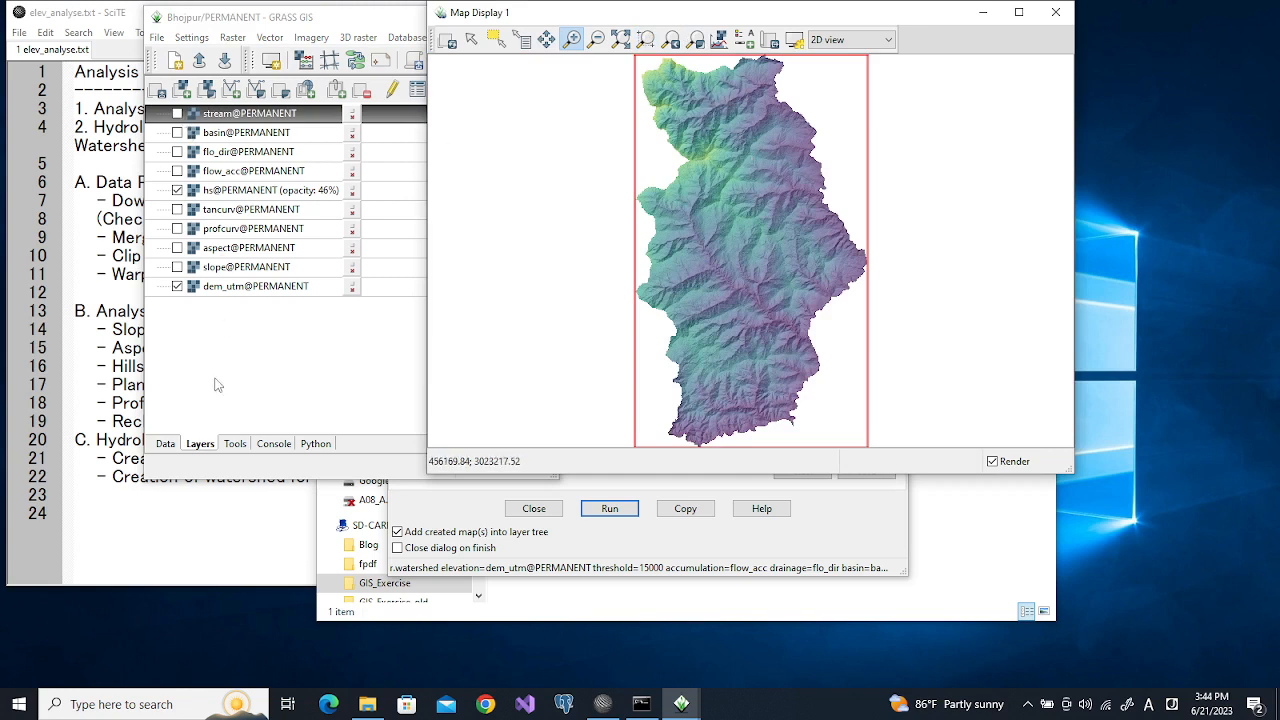
# Start r.stream.extract from the console and set dem_utm@PERMANENT as elevation input with a minimum flow accumulation of 5000
pyautogui.click(273, 444)
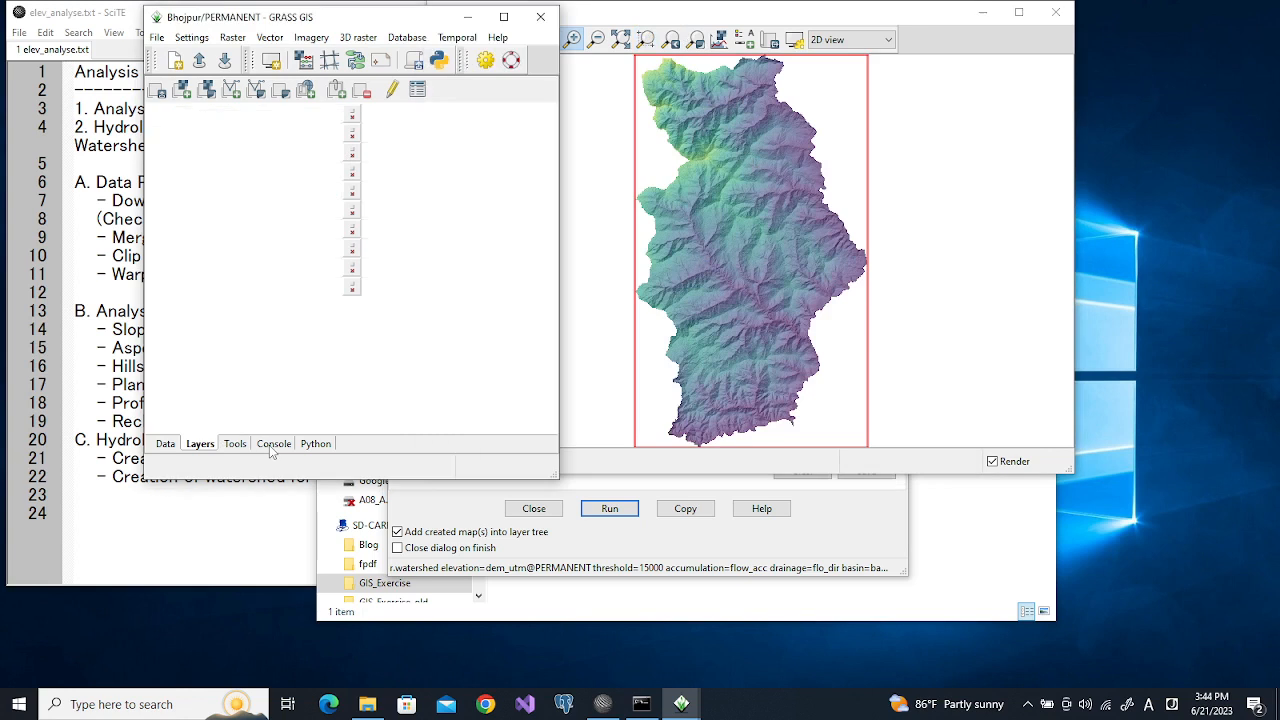
pyautogui.click(267, 385)
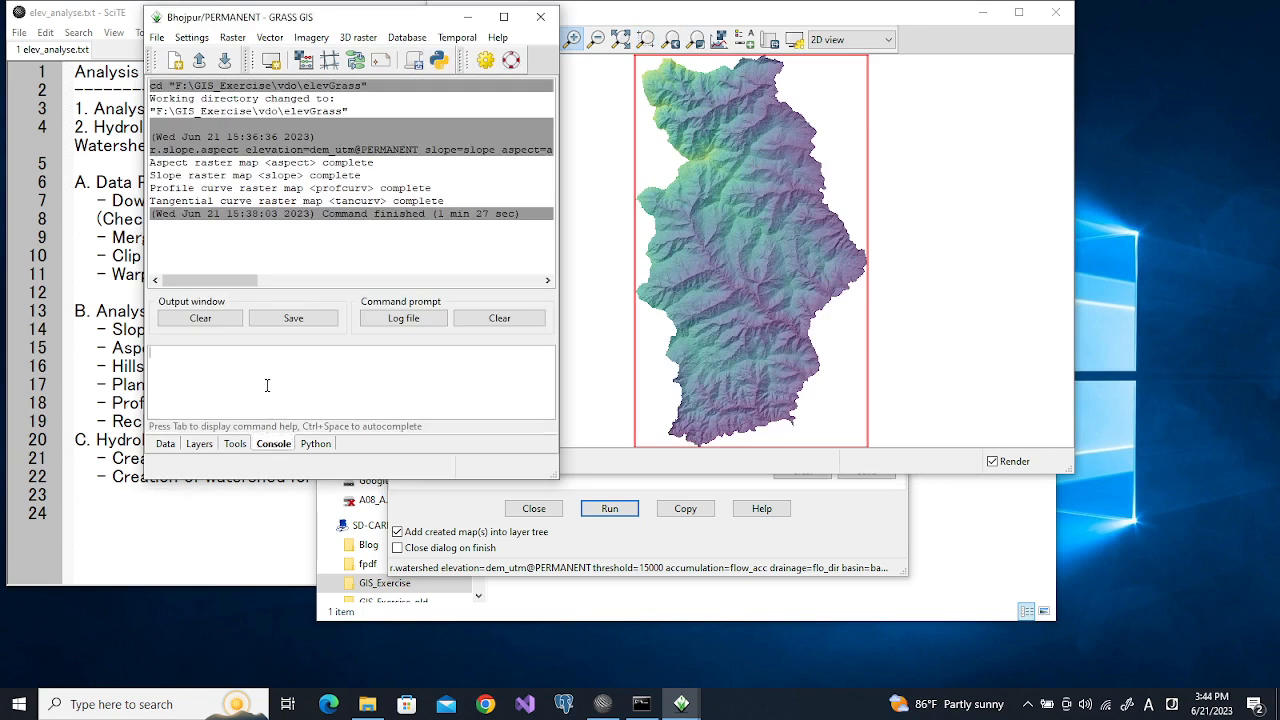
pyautogui.write('r.strea')
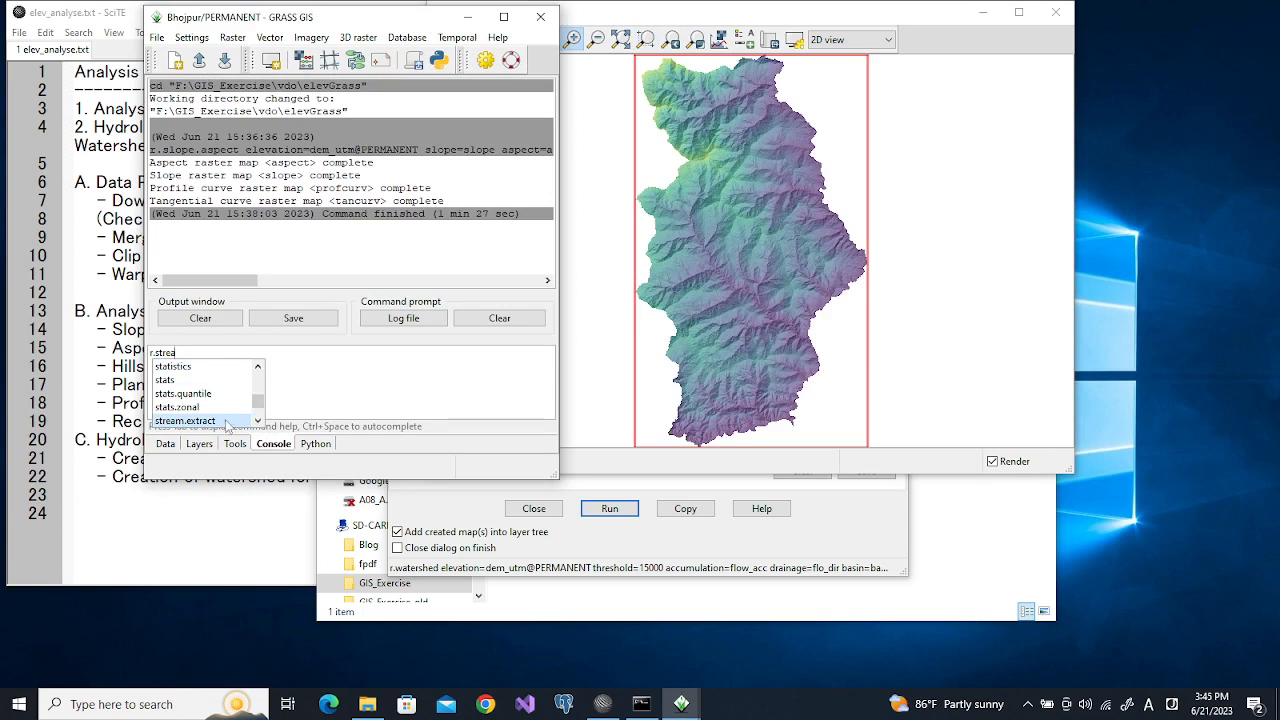
pyautogui.doubleClick(200, 421)
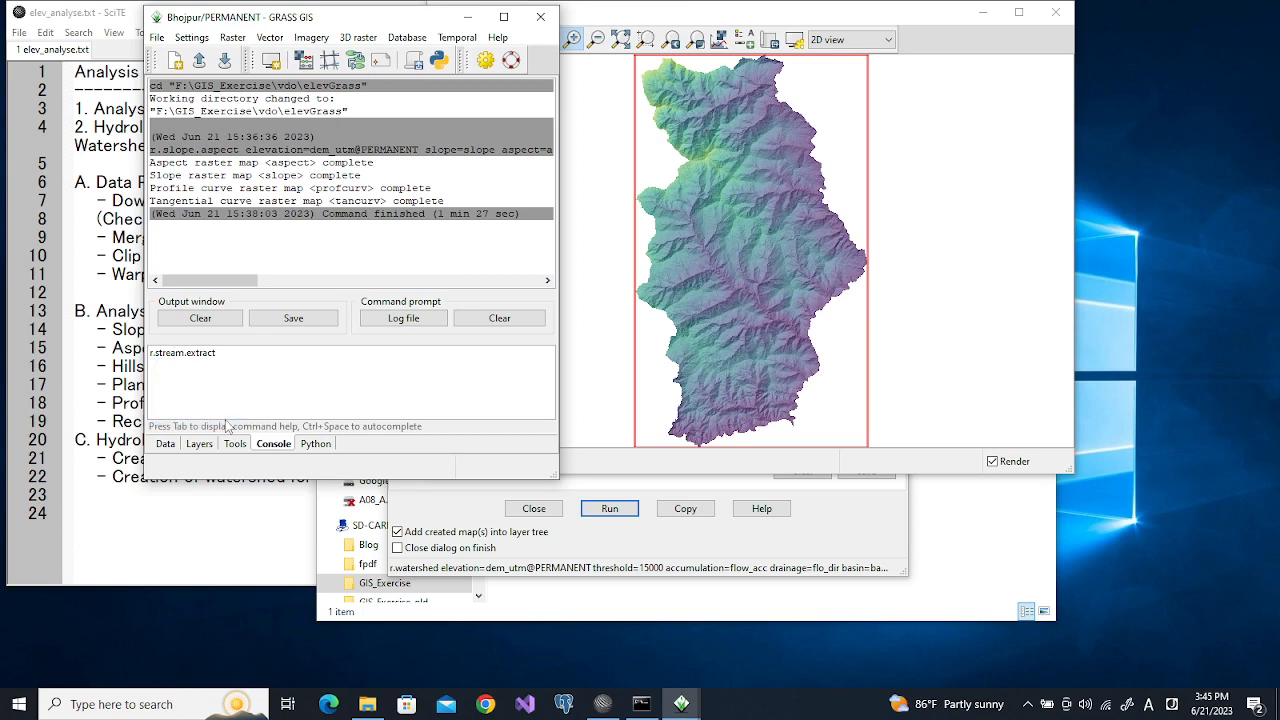
pyautogui.press('Return')
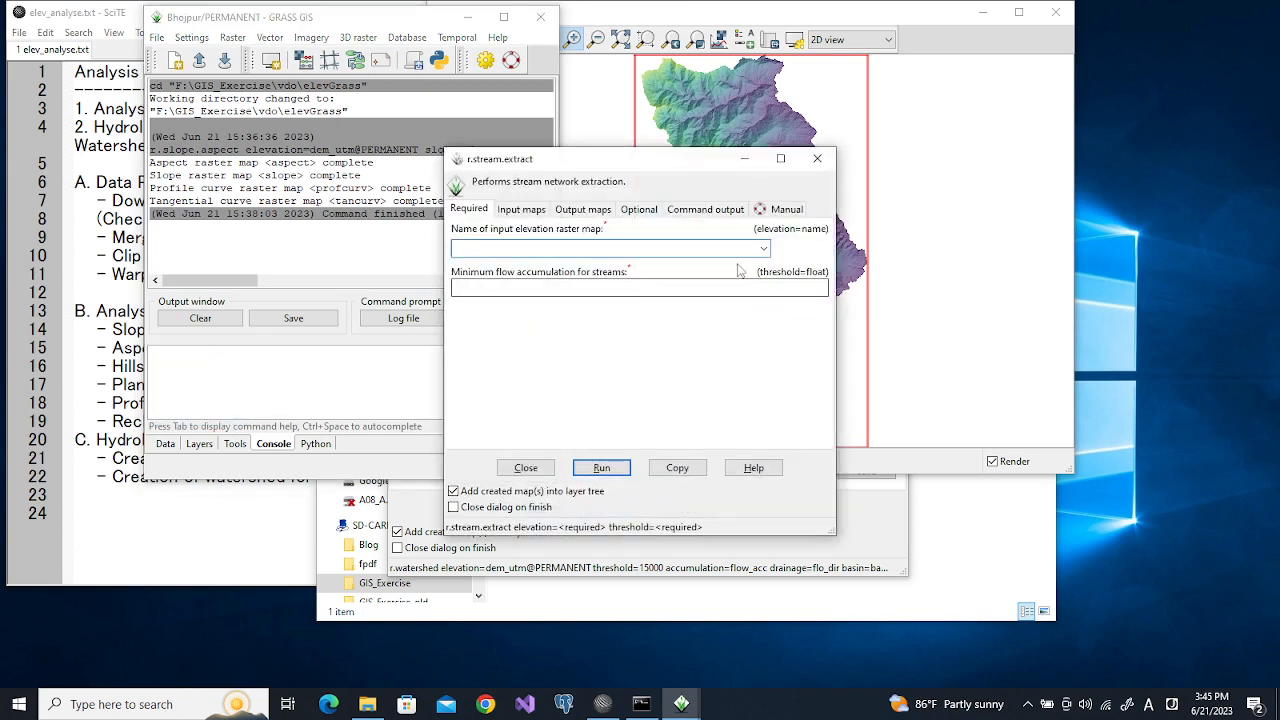
pyautogui.click(764, 248)
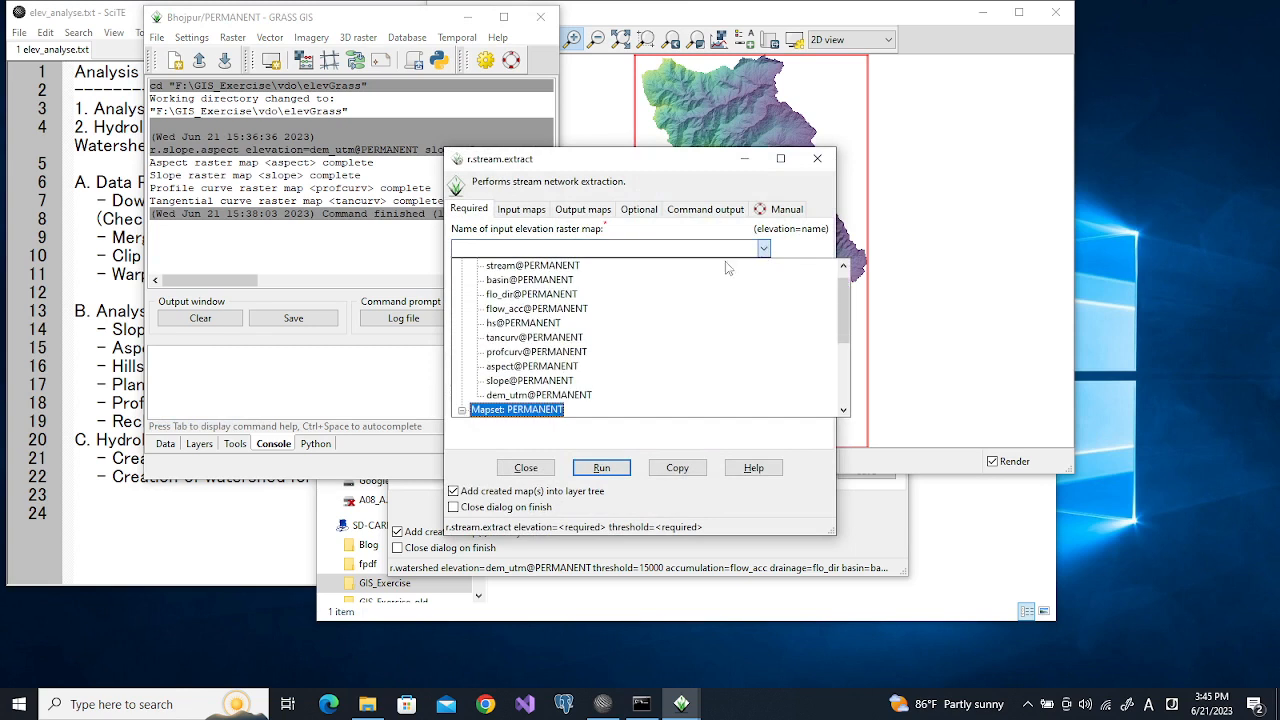
pyautogui.click(526, 400)
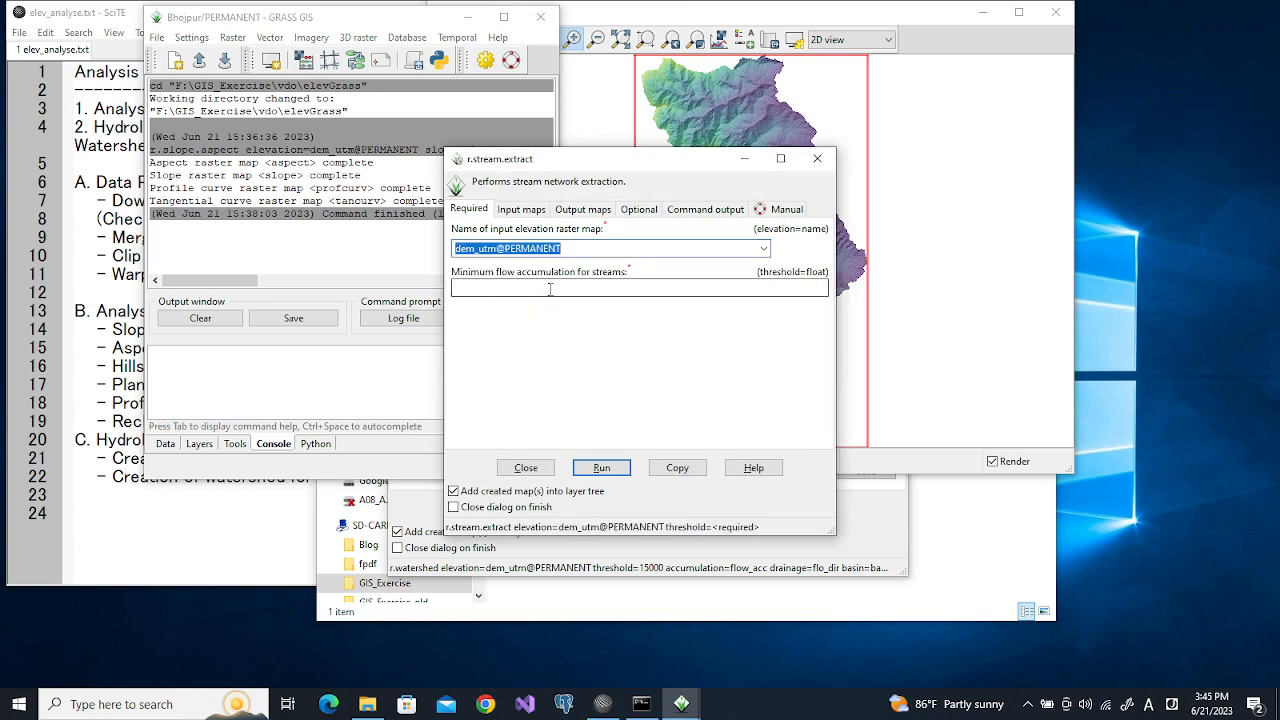
pyautogui.click(614, 287)
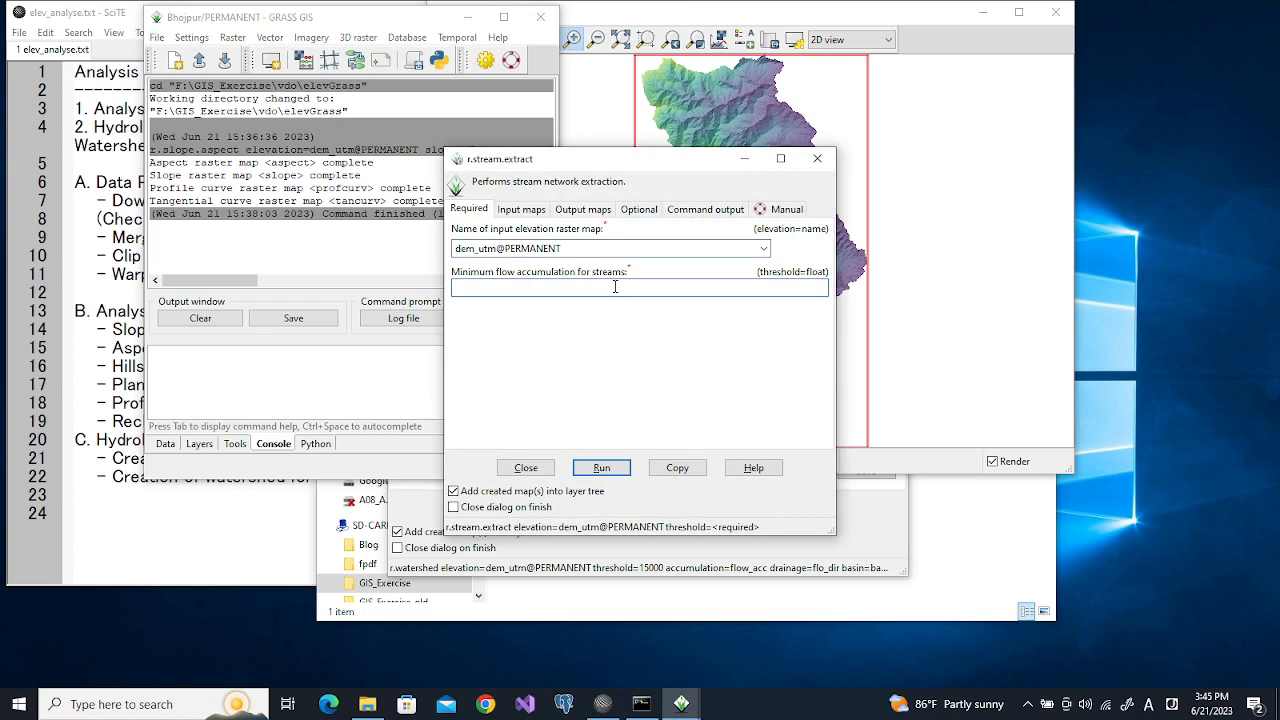
pyautogui.write('5000')
# Use flow_acc@PERMANENT as the accumulation raster and name the outputs stream2 for the stream raster and river for the stream vector
pyautogui.click(521, 210)
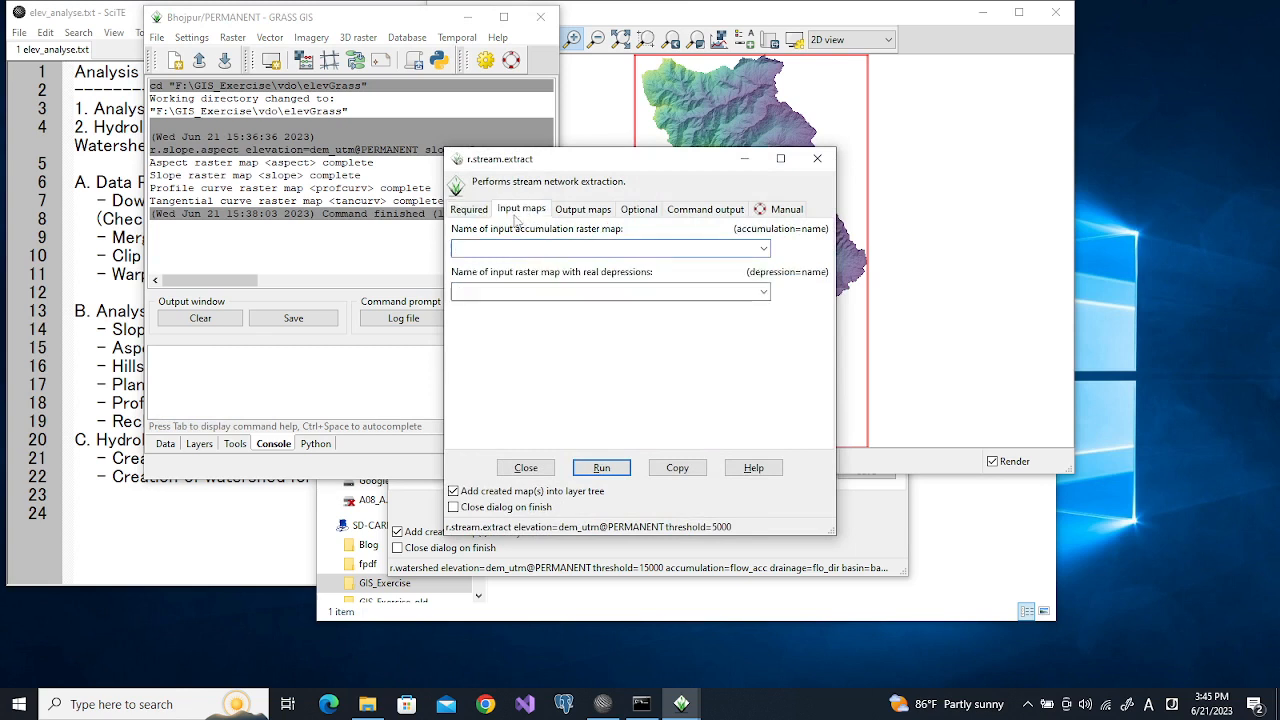
pyautogui.click(763, 252)
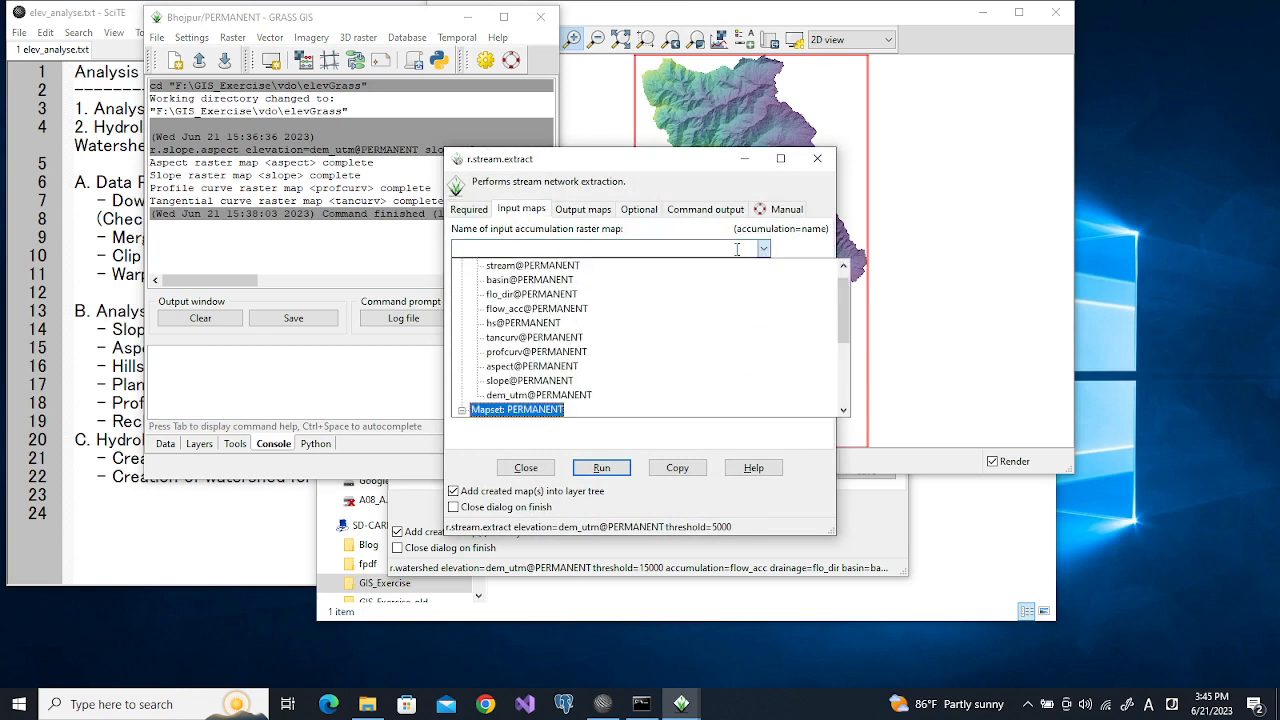
pyautogui.click(545, 310)
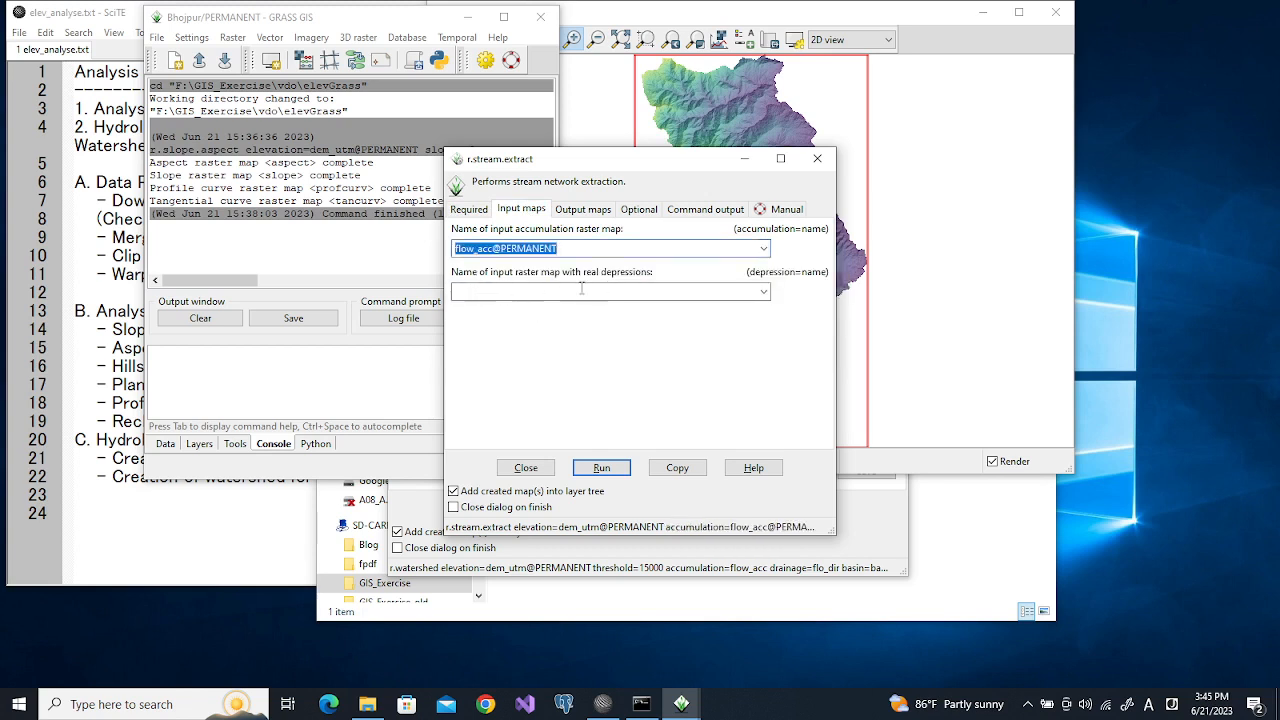
pyautogui.click(589, 212)
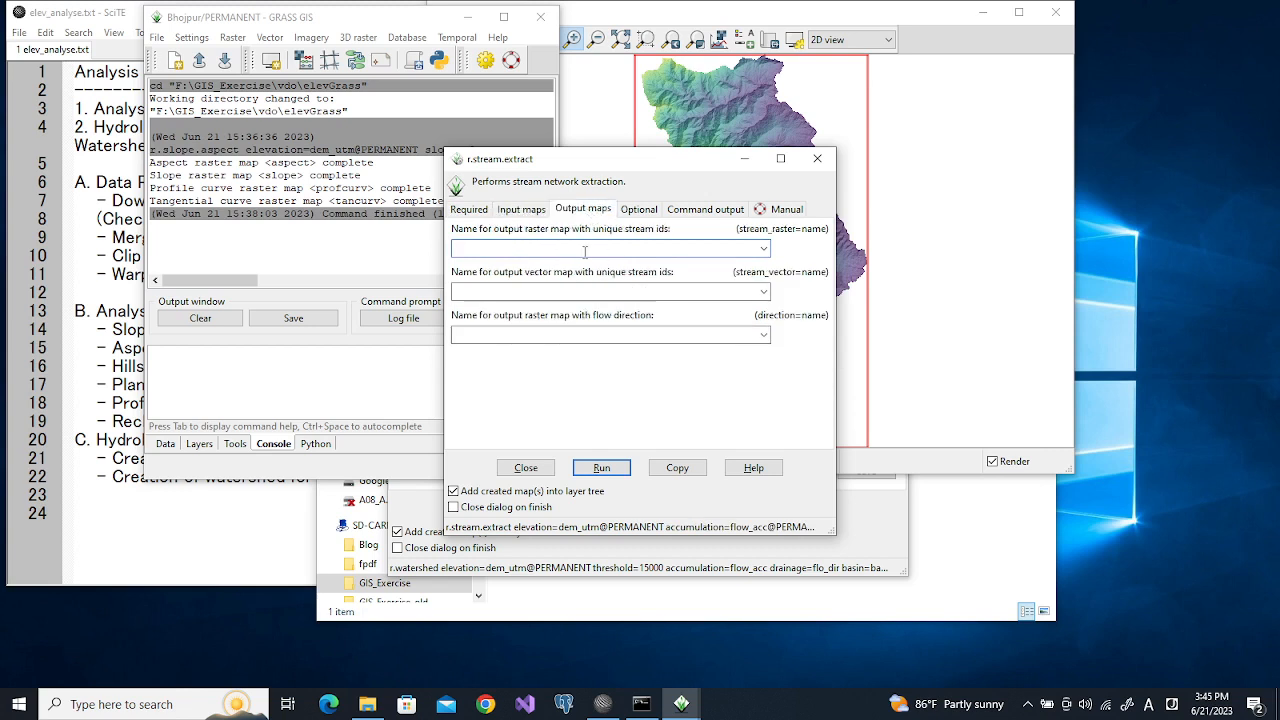
pyautogui.click(474, 250)
pyautogui.click(557, 291)
pyautogui.press('BackSpace')
pyautogui.write('river')
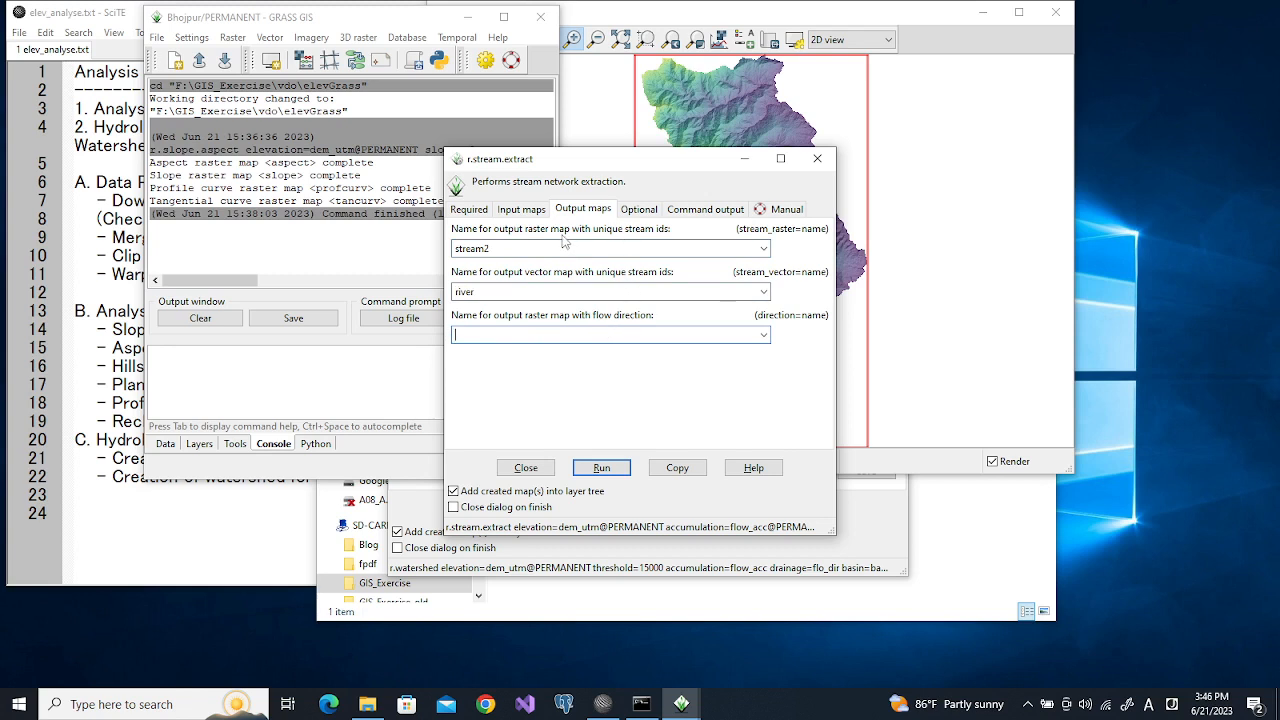
# Review the r.stream.extract settings, remove the stream raster output name, run the extraction of the river vector, and close the dialog
pyautogui.click(632, 212)
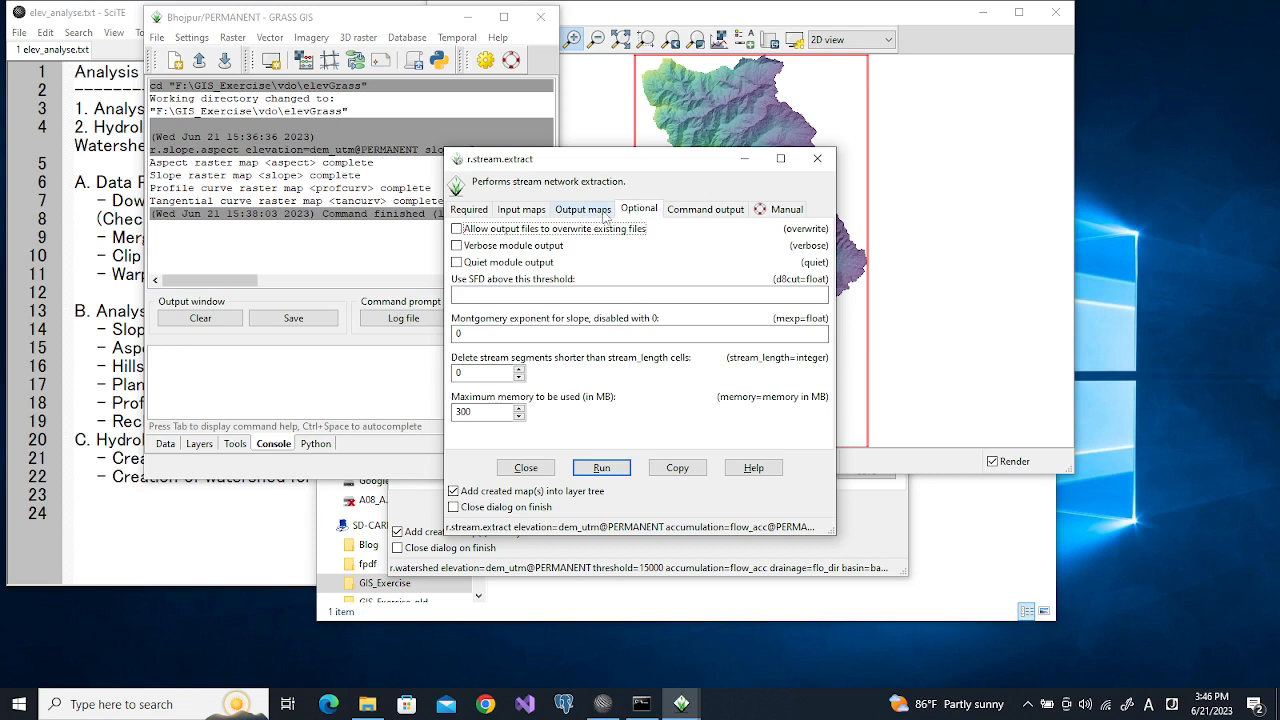
pyautogui.click(562, 216)
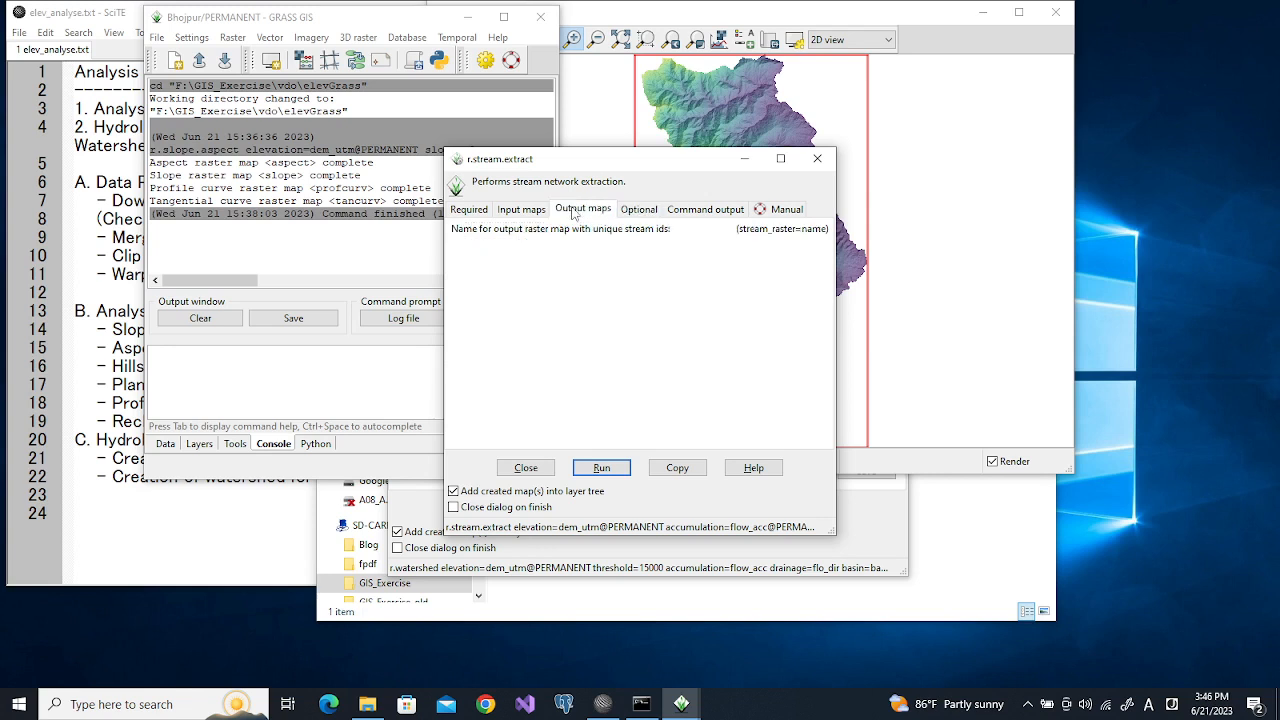
pyautogui.click(519, 212)
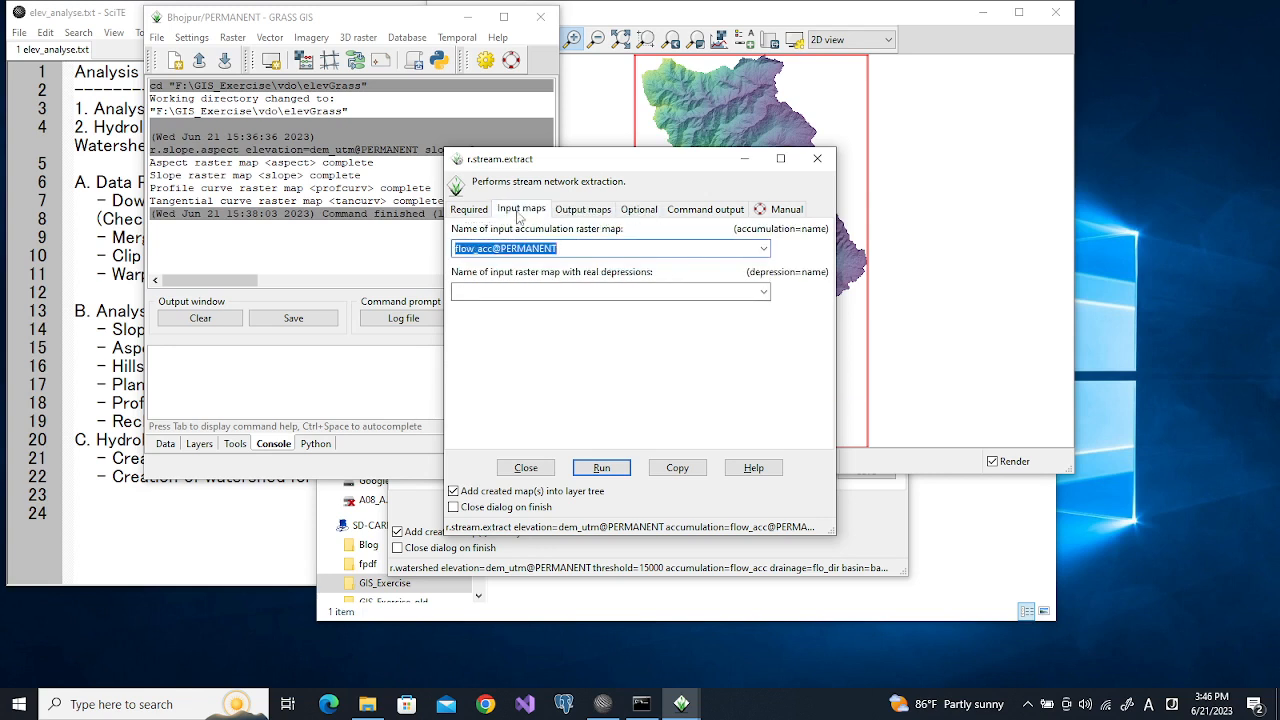
pyautogui.click(467, 212)
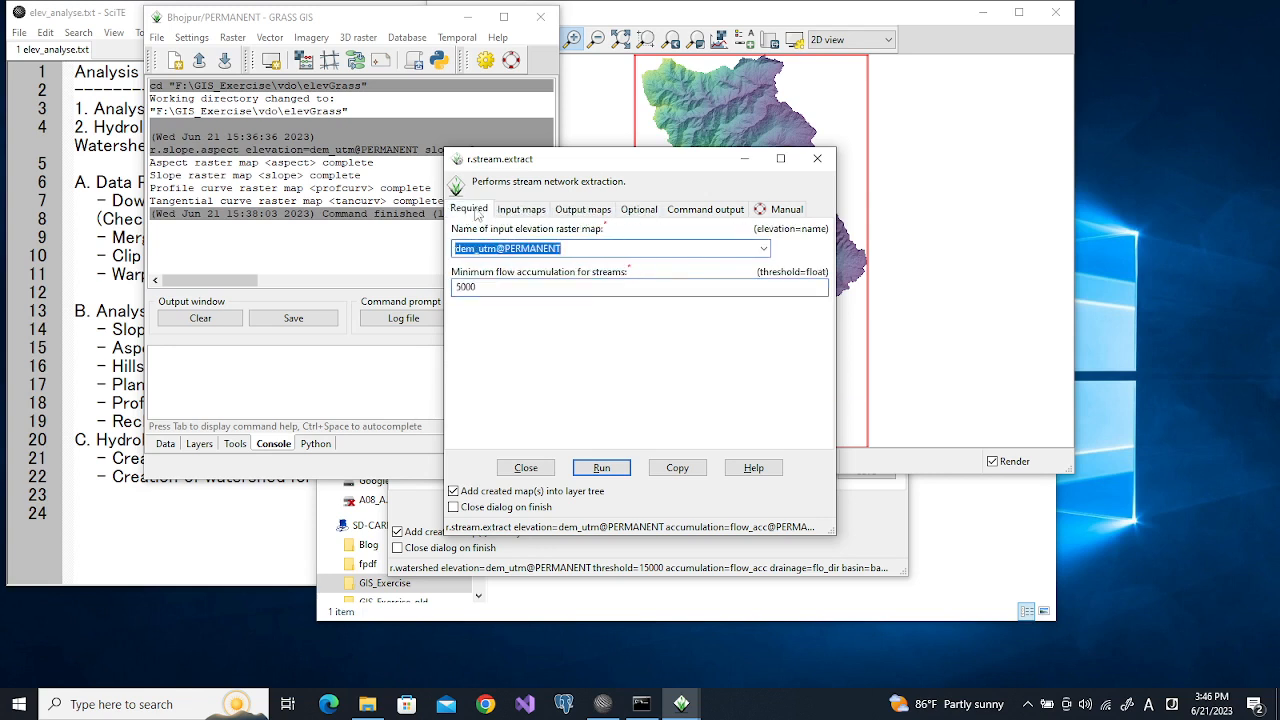
pyautogui.click(524, 210)
pyautogui.click(570, 211)
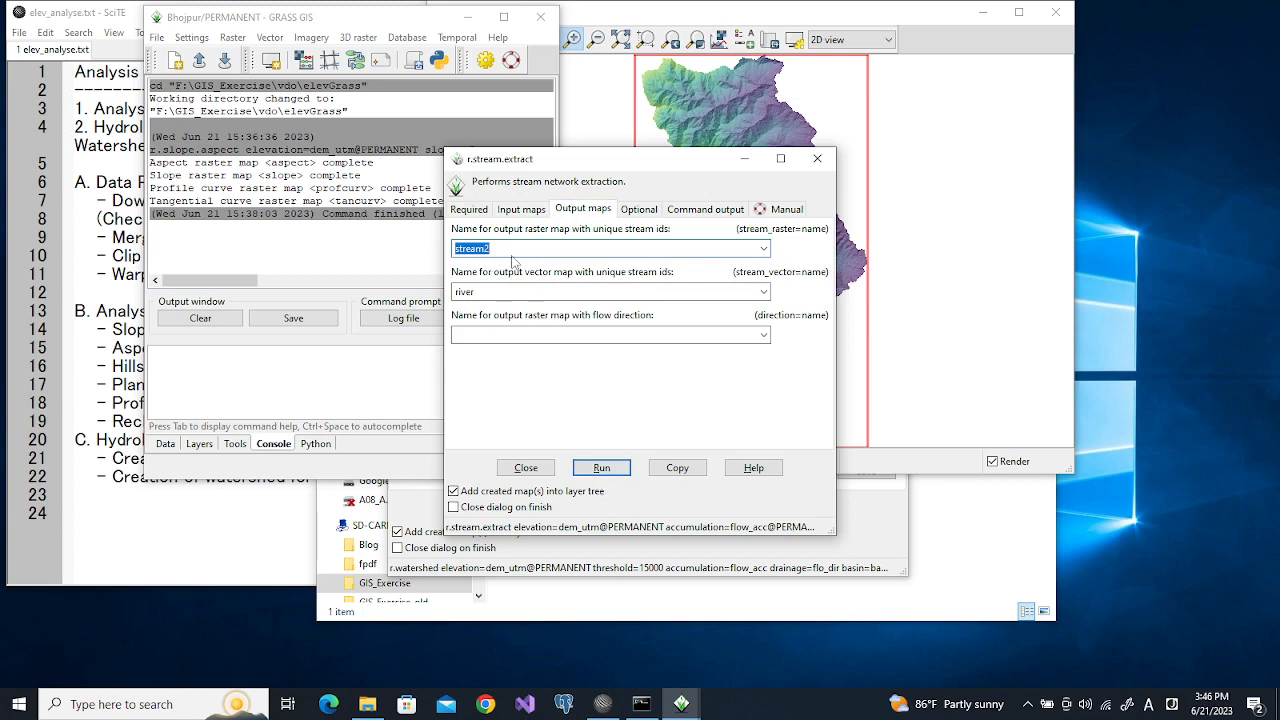
pyautogui.press('BackSpace')
pyautogui.click(604, 470)
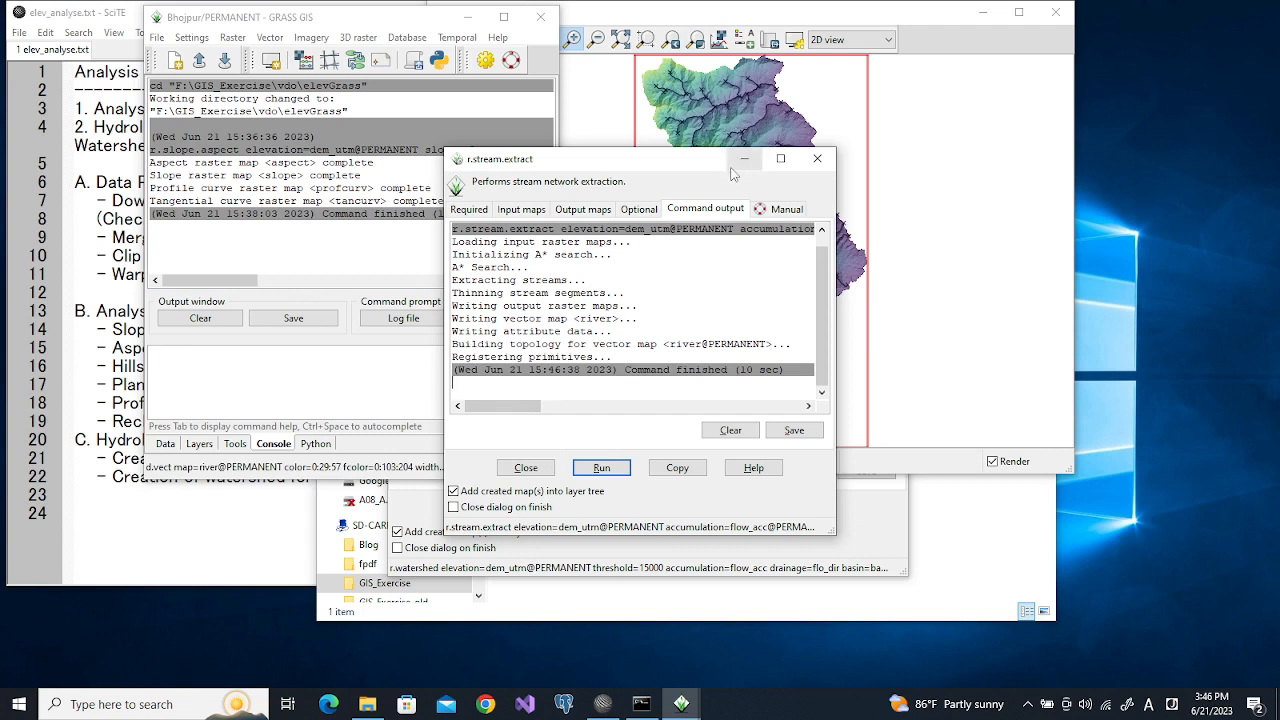
pyautogui.moveTo(698, 169); pyautogui.dragTo(472, 184)
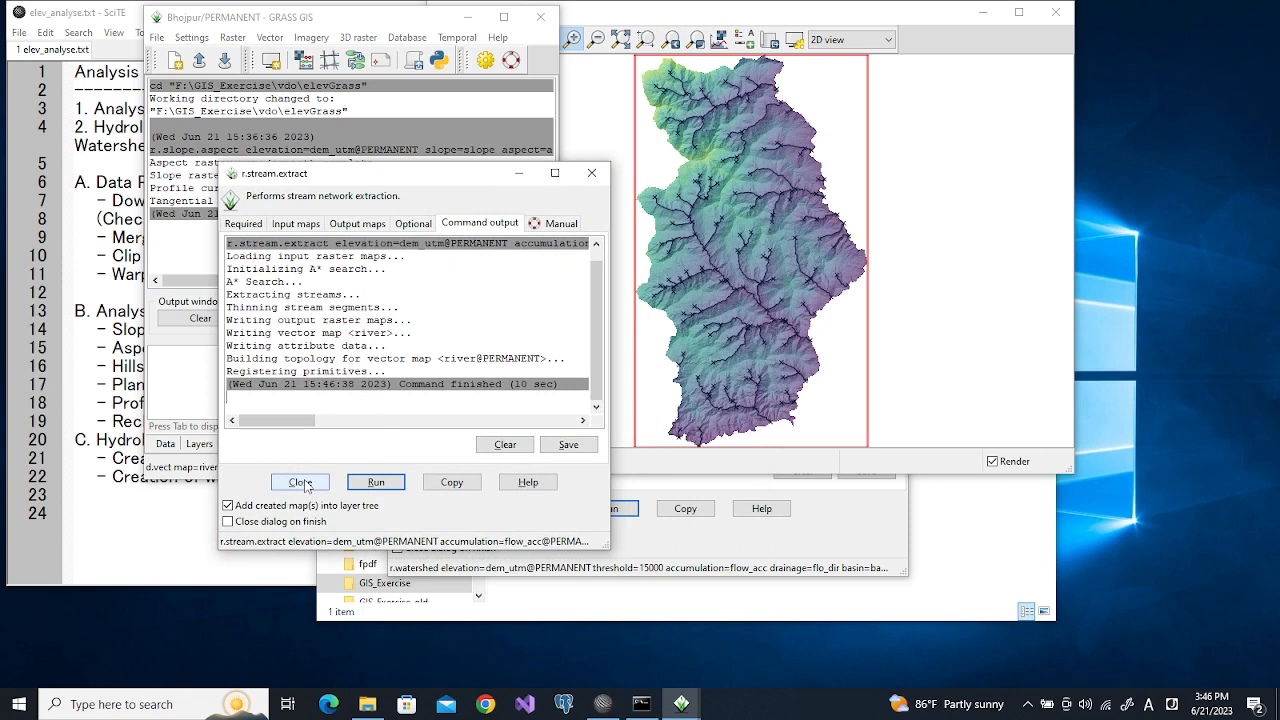
pyautogui.click(305, 484)
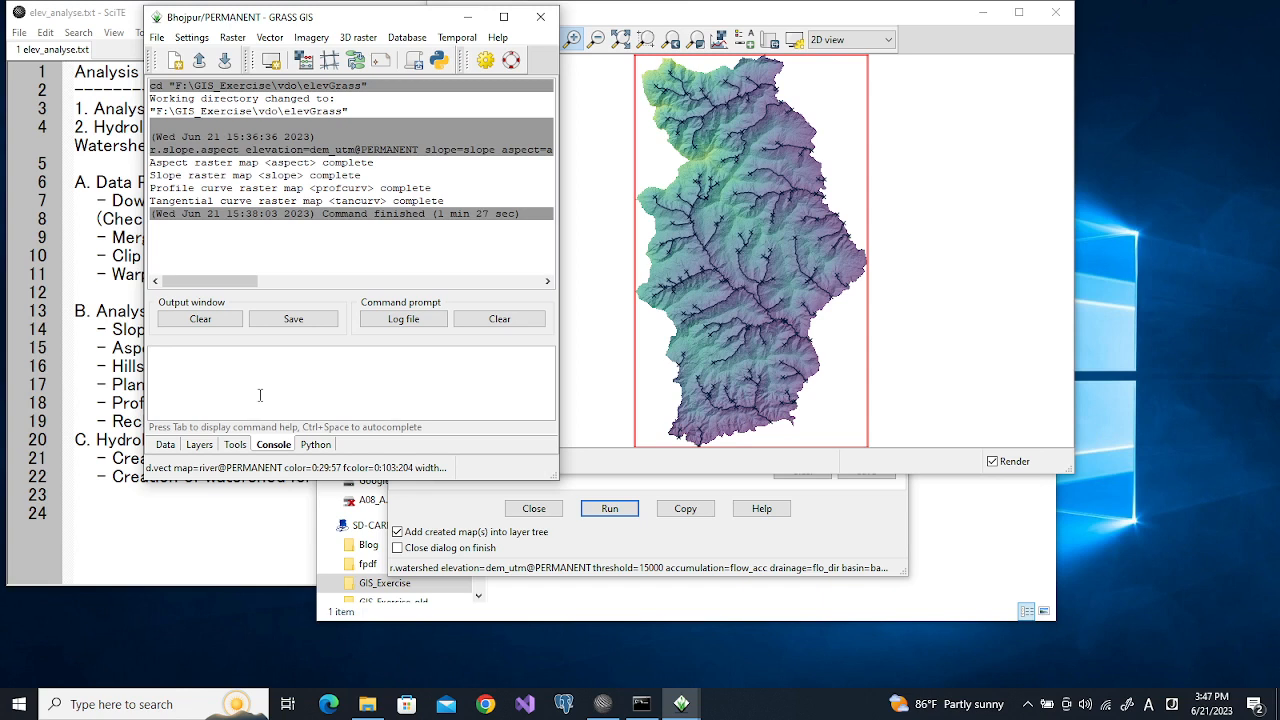
# Draft the r.stream.extract command in the console with threshold=10000 and --overwrite, and clear it without running
pyautogui.write('r.stream.extract elevation=dem_utm@PERMANENT accumulation=flow_acc@PERMANENT threshold=5000 stream_vector=river')
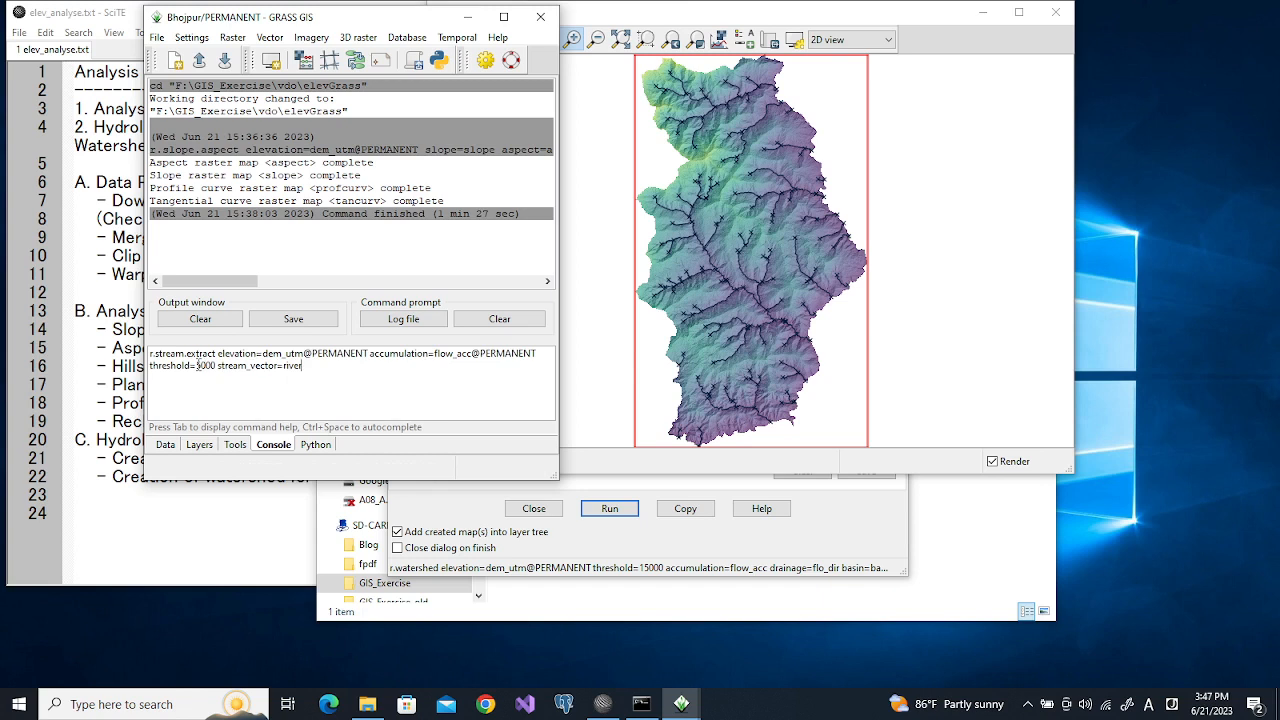
pyautogui.moveTo(197, 365); pyautogui.dragTo(203, 366)
pyautogui.write('10')
pyautogui.write('--')
pyautogui.press('Down')
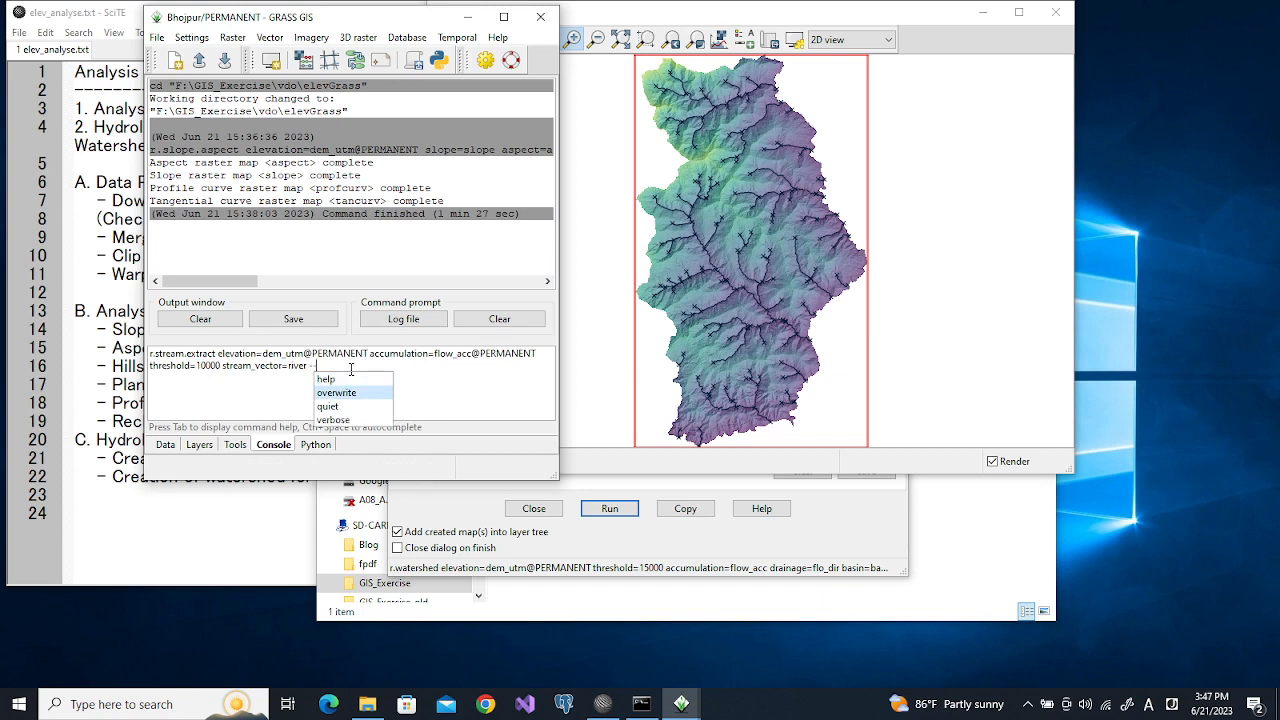
pyautogui.press('Return')
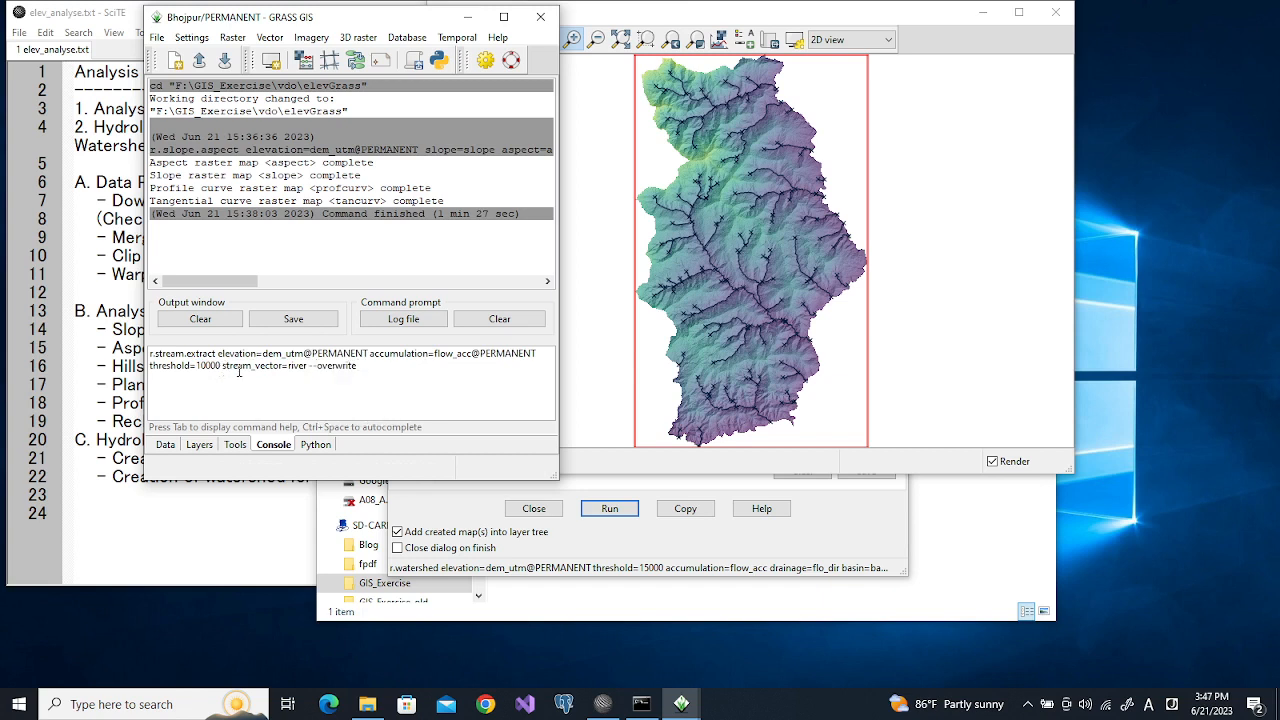
pyautogui.moveTo(362, 366); pyautogui.dragTo(150, 353)
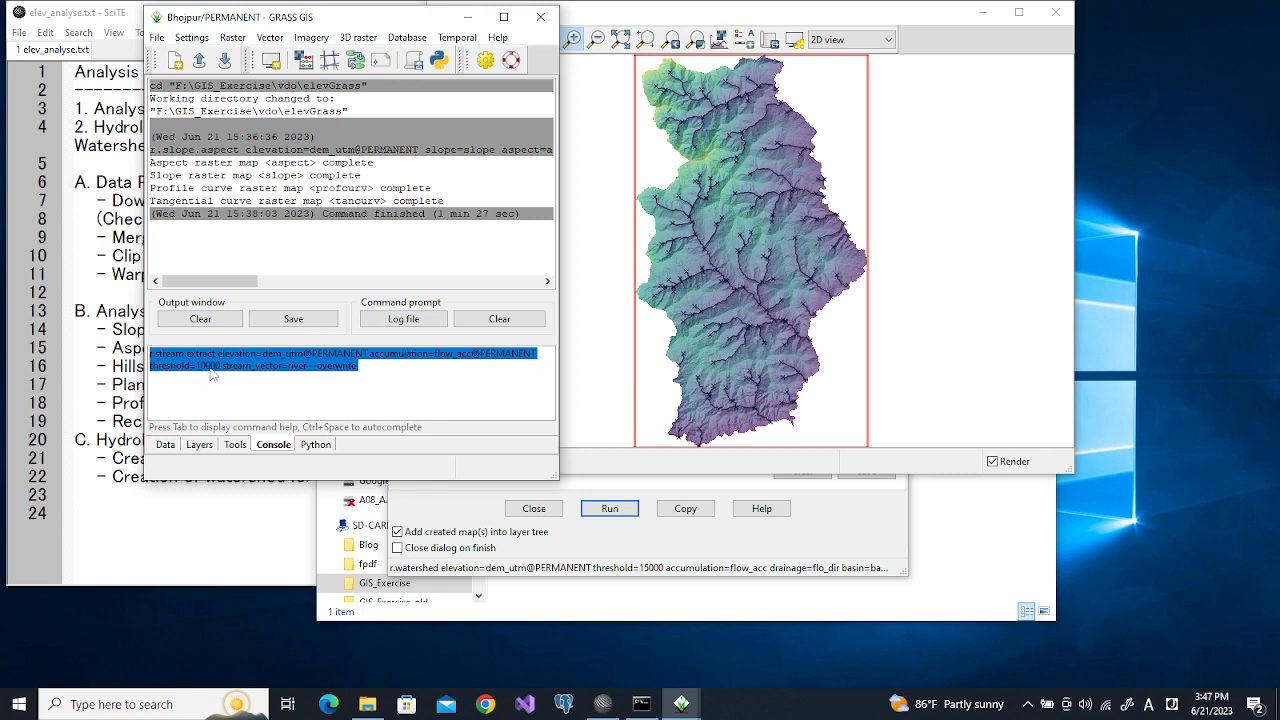
pyautogui.press('BackSpace')
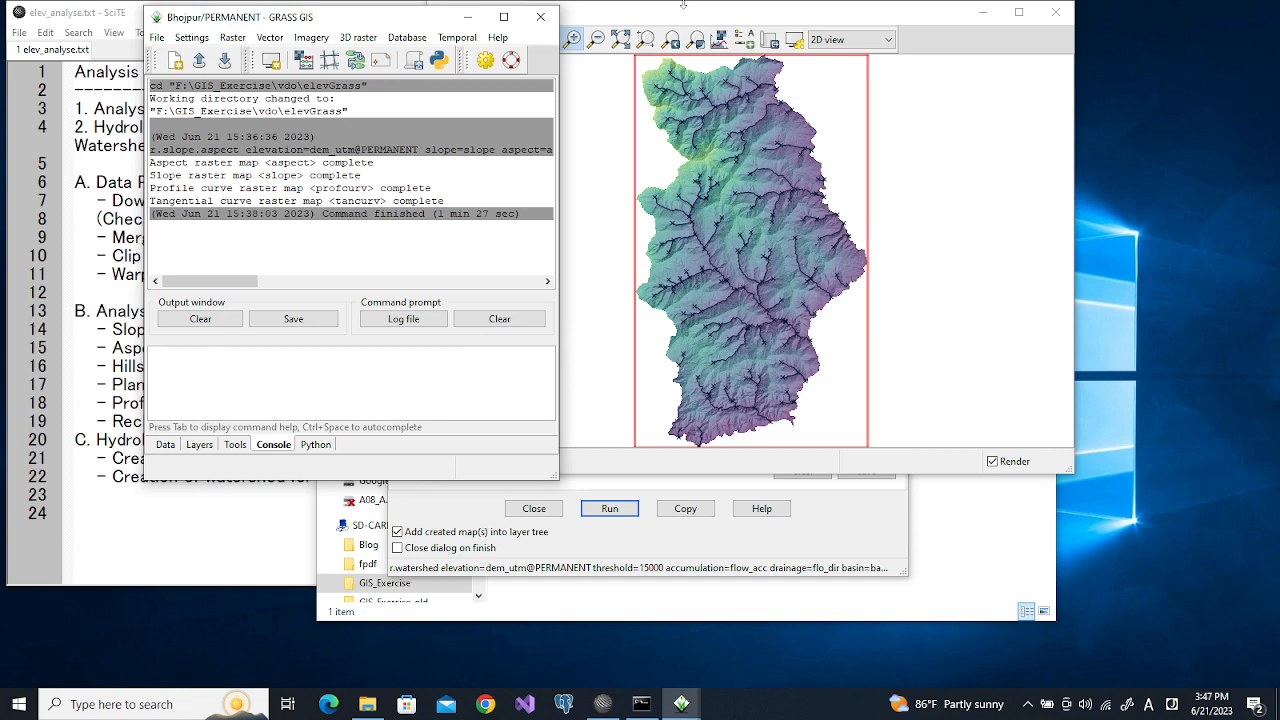
# Copy the coordinates of a point on the river just below a confluence and paste them into line 24 of elev_analyse.txt in SciTE
pyautogui.moveTo(698, 14); pyautogui.dragTo(758, 18)
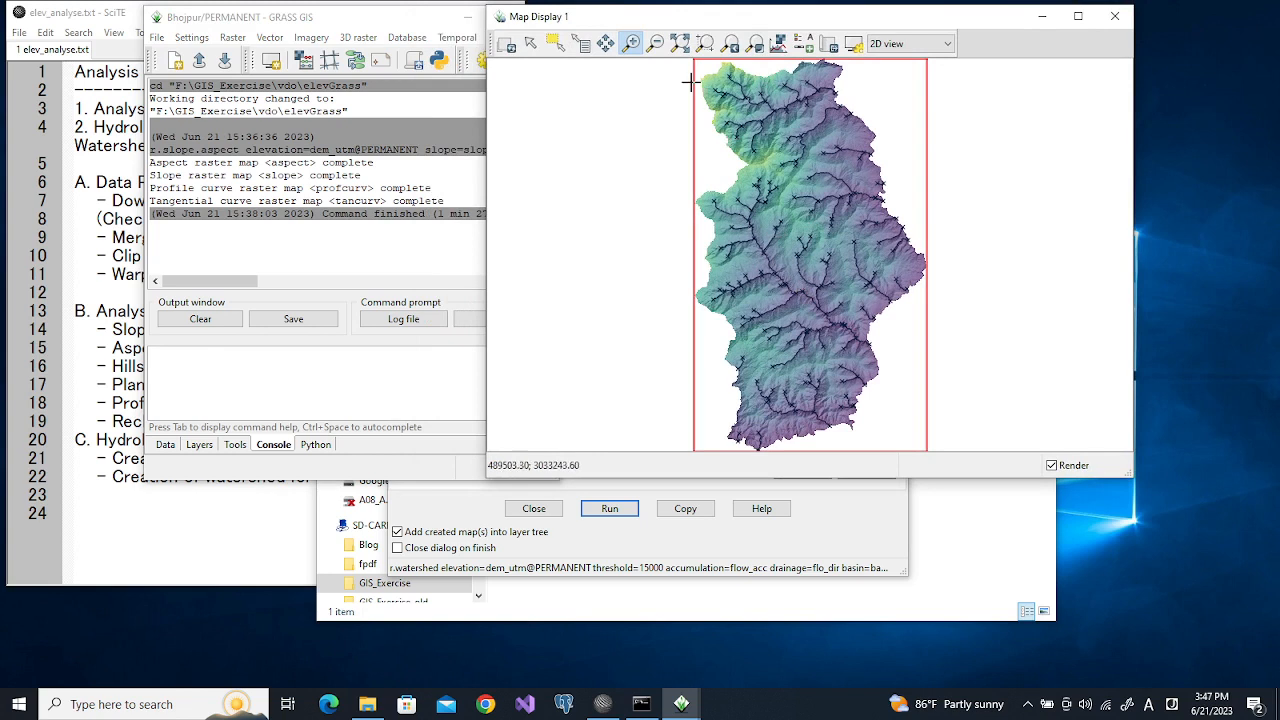
pyautogui.moveTo(790, 289); pyautogui.dragTo(838, 326)
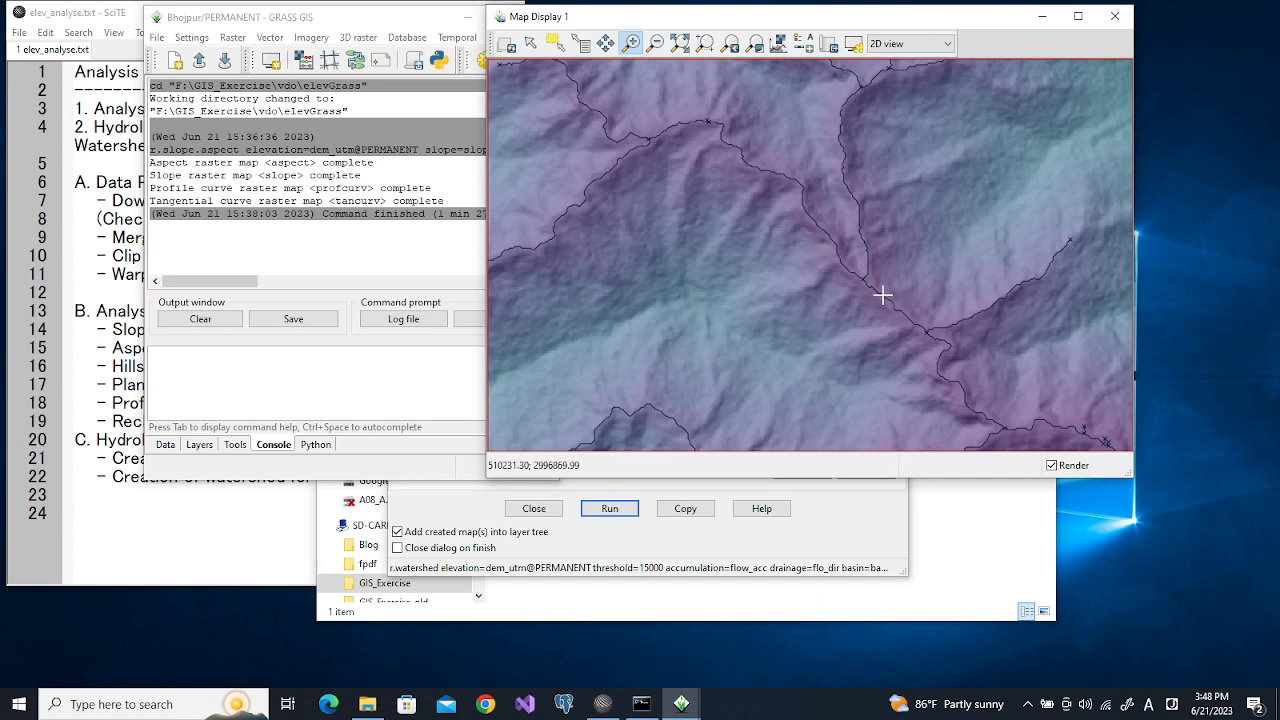
pyautogui.rightClick(883, 297)
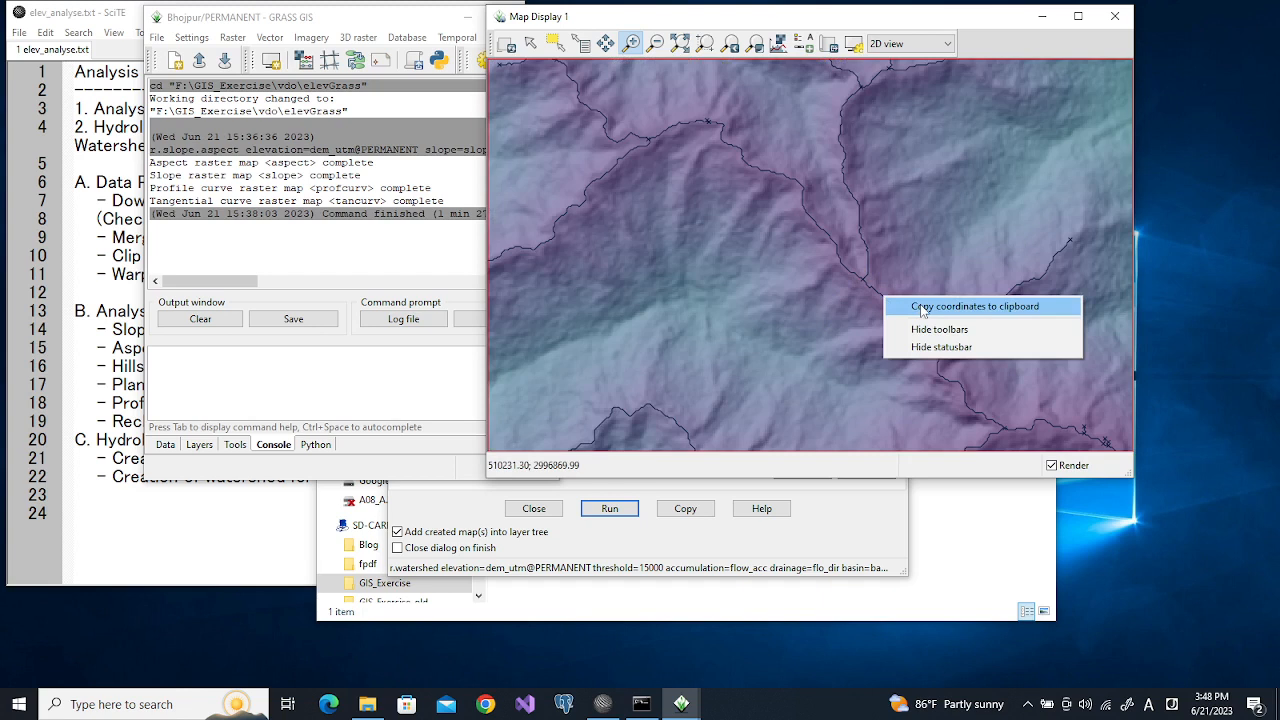
pyautogui.click(922, 307)
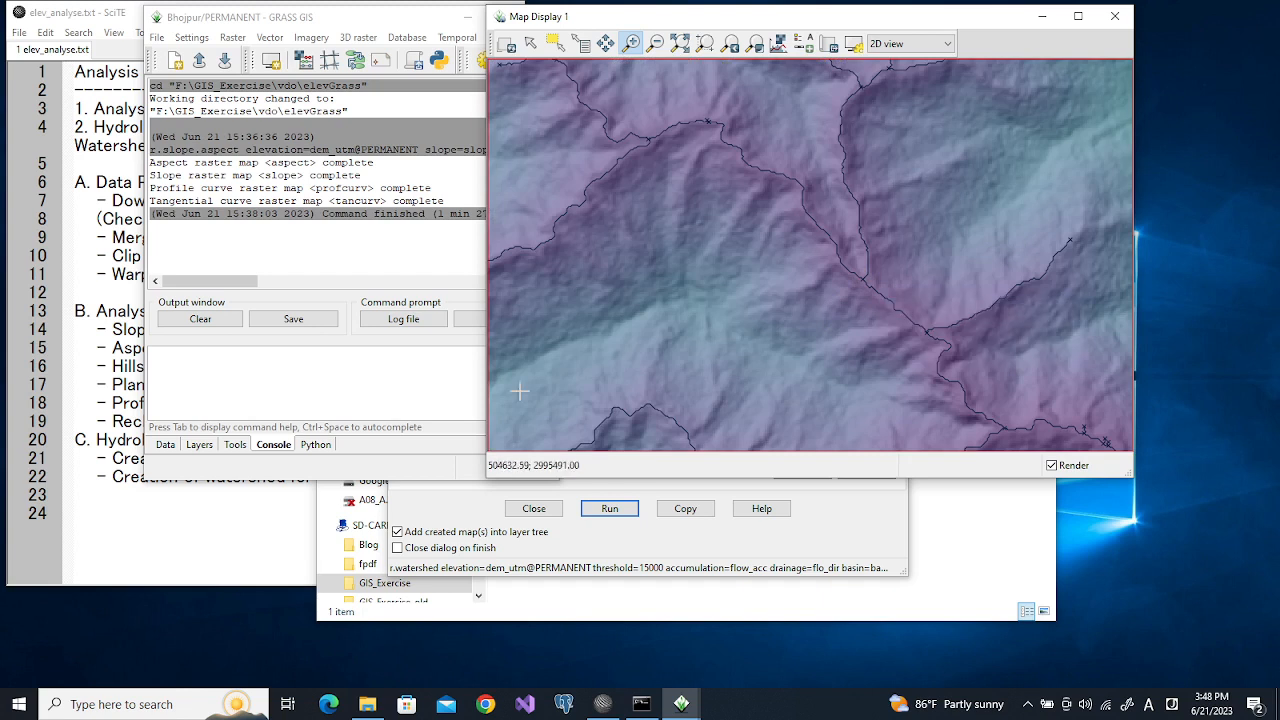
pyautogui.click(147, 553)
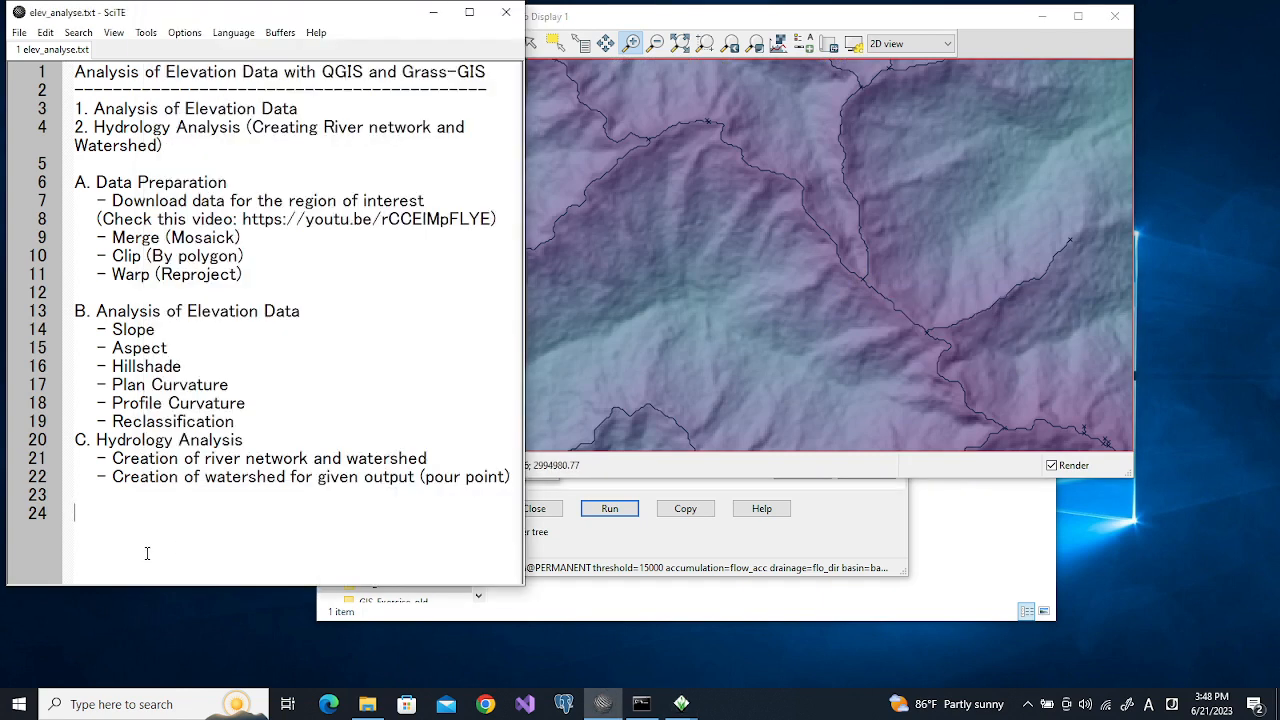
pyautogui.hotkey('ctrl', 'v')
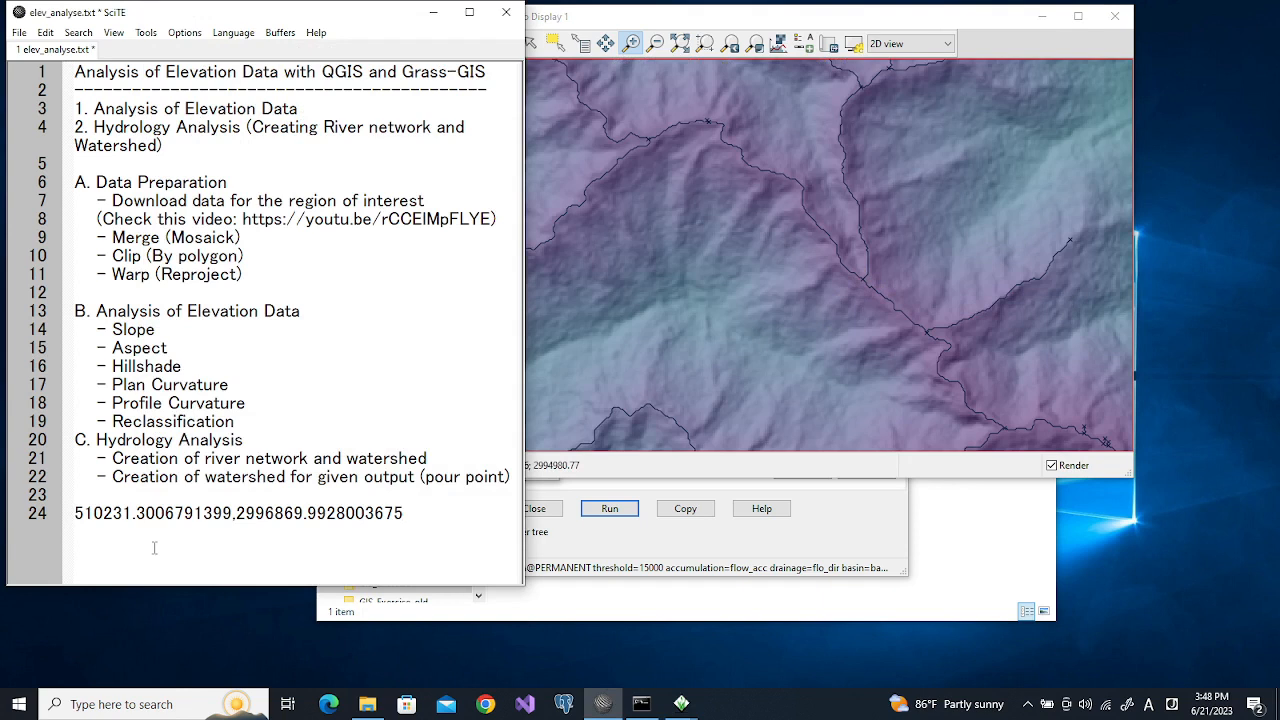
# Round the coordinates on line 24 of elev_analyse.txt to 510231.30,2996870.00
pyautogui.moveTo(157, 512); pyautogui.dragTo(232, 511)
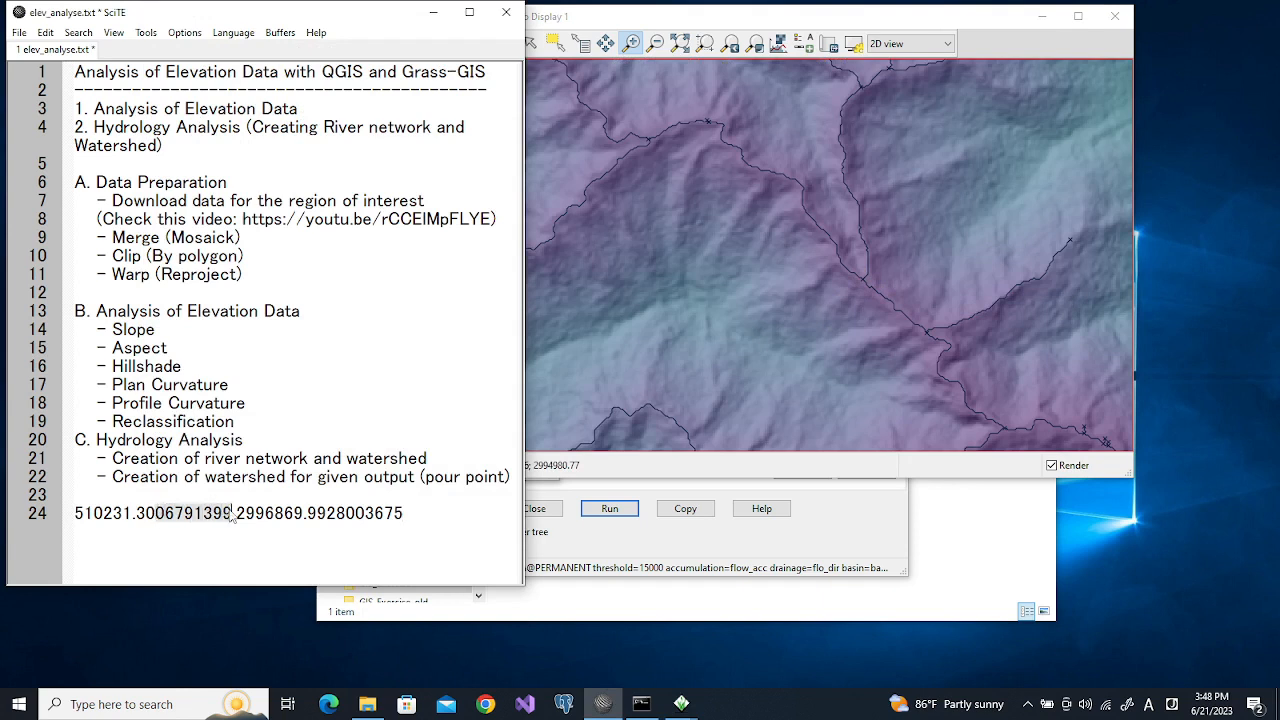
pyautogui.press('BackSpace')
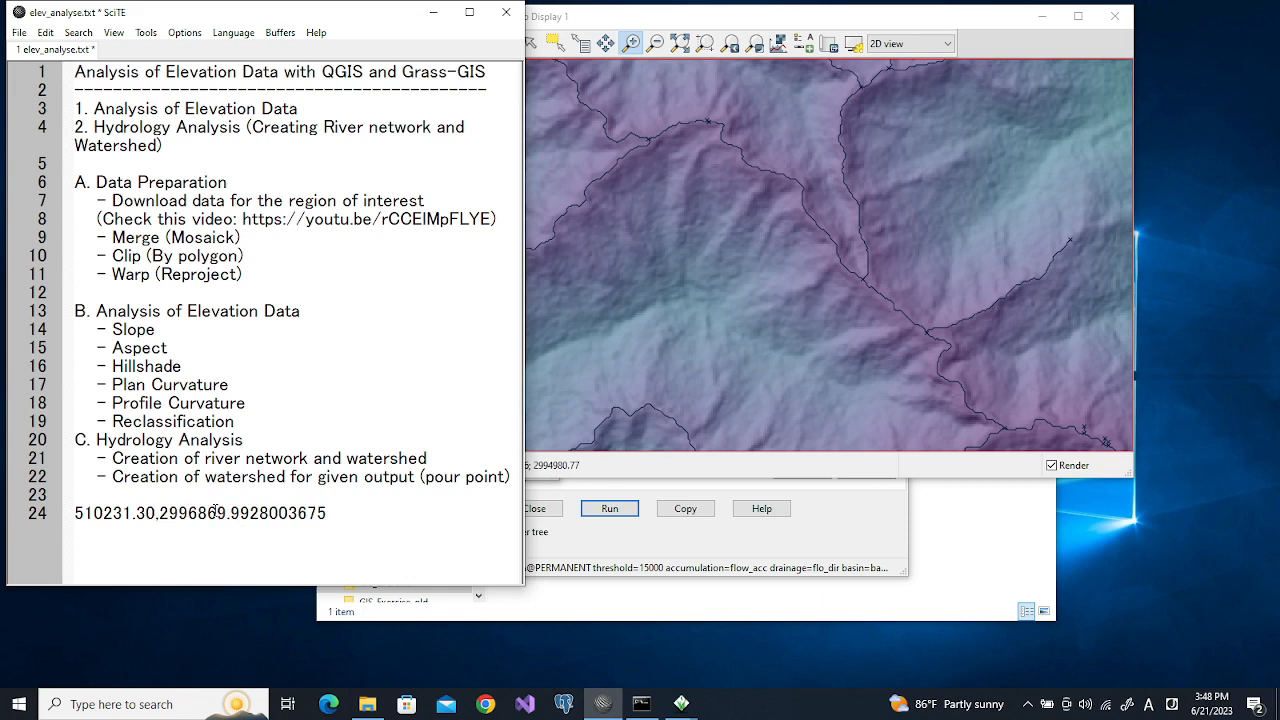
pyautogui.moveTo(209, 512); pyautogui.dragTo(338, 510)
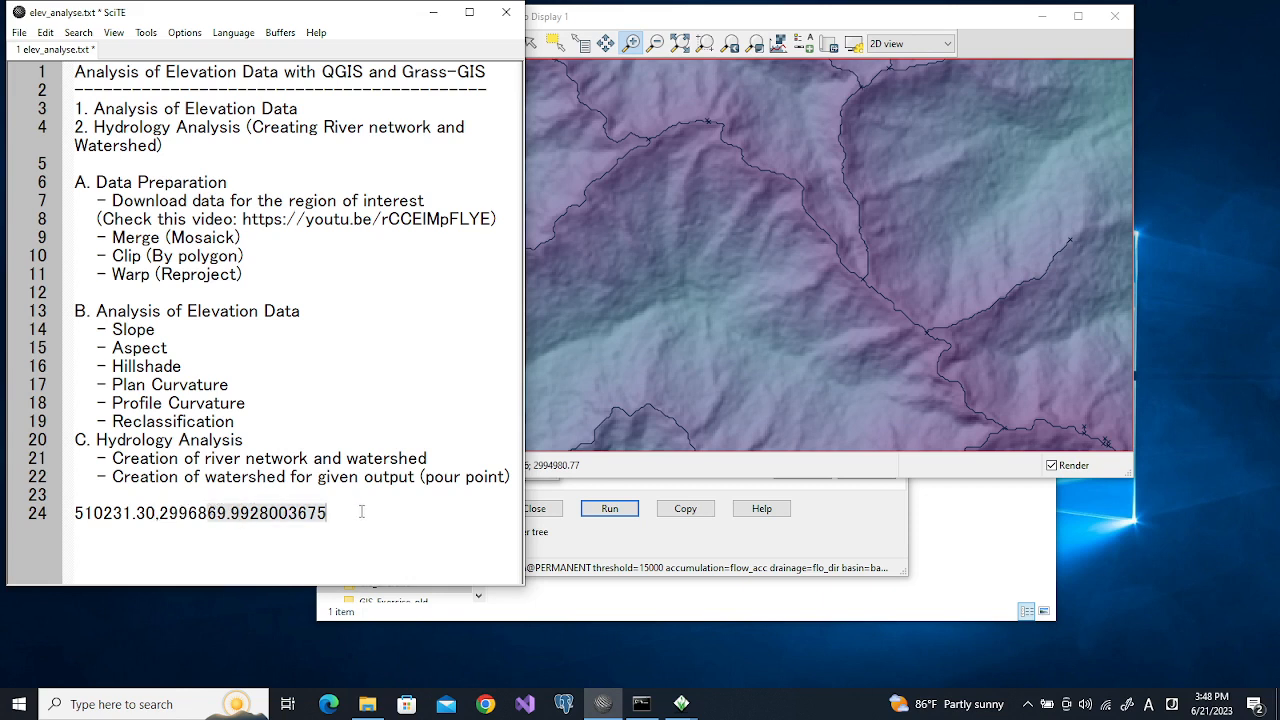
pyautogui.write('70')
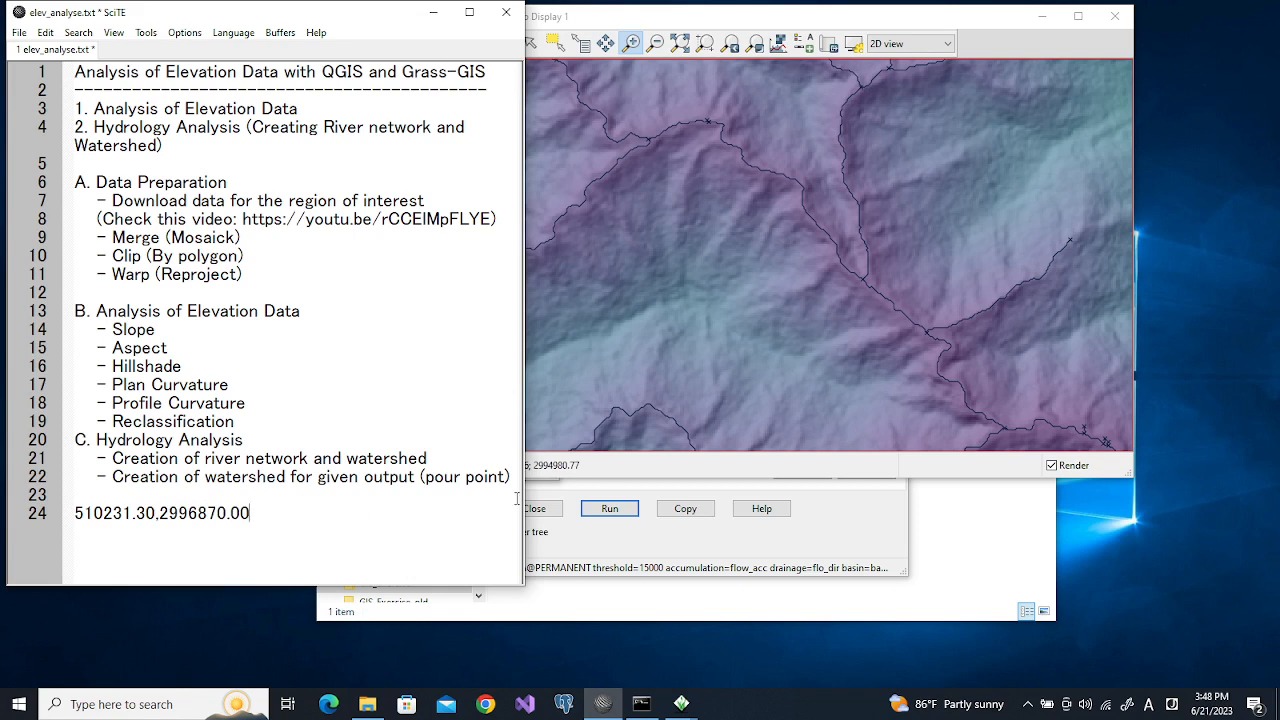
# Close the r.watershed dialog and launch r.water.outlet from the GRASS GIS console
pyautogui.click(616, 472)
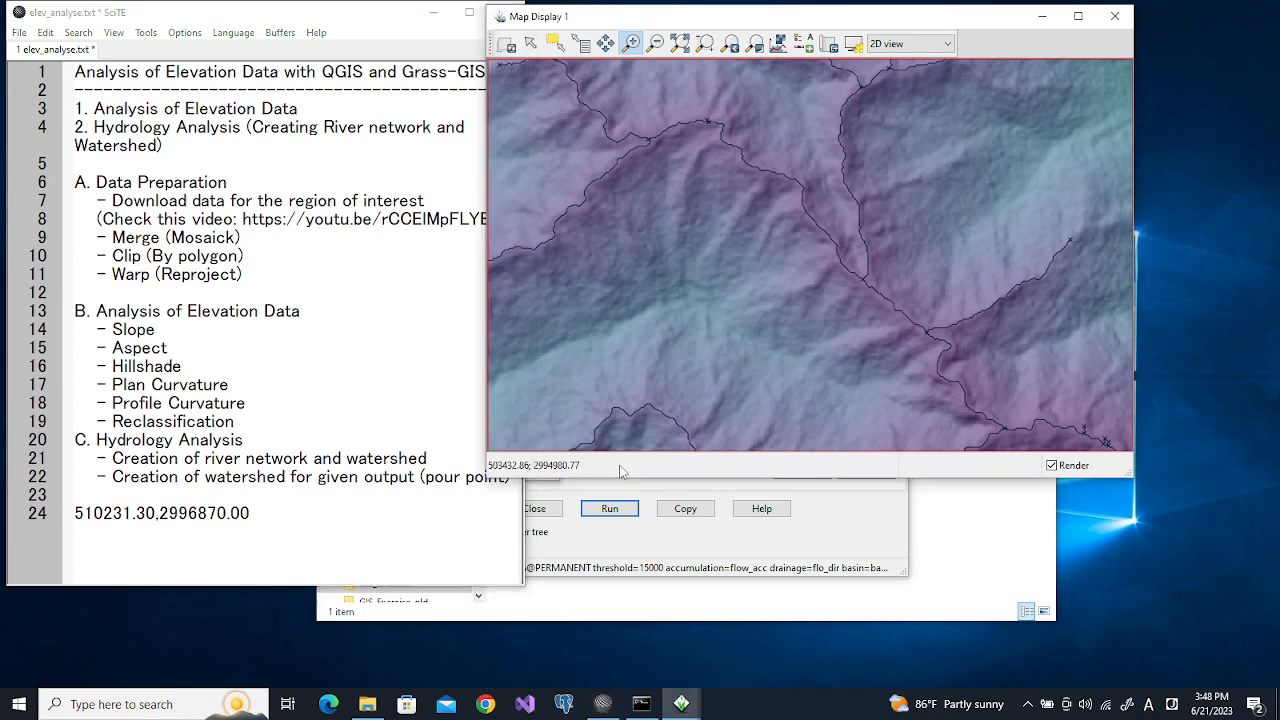
pyautogui.click(574, 549)
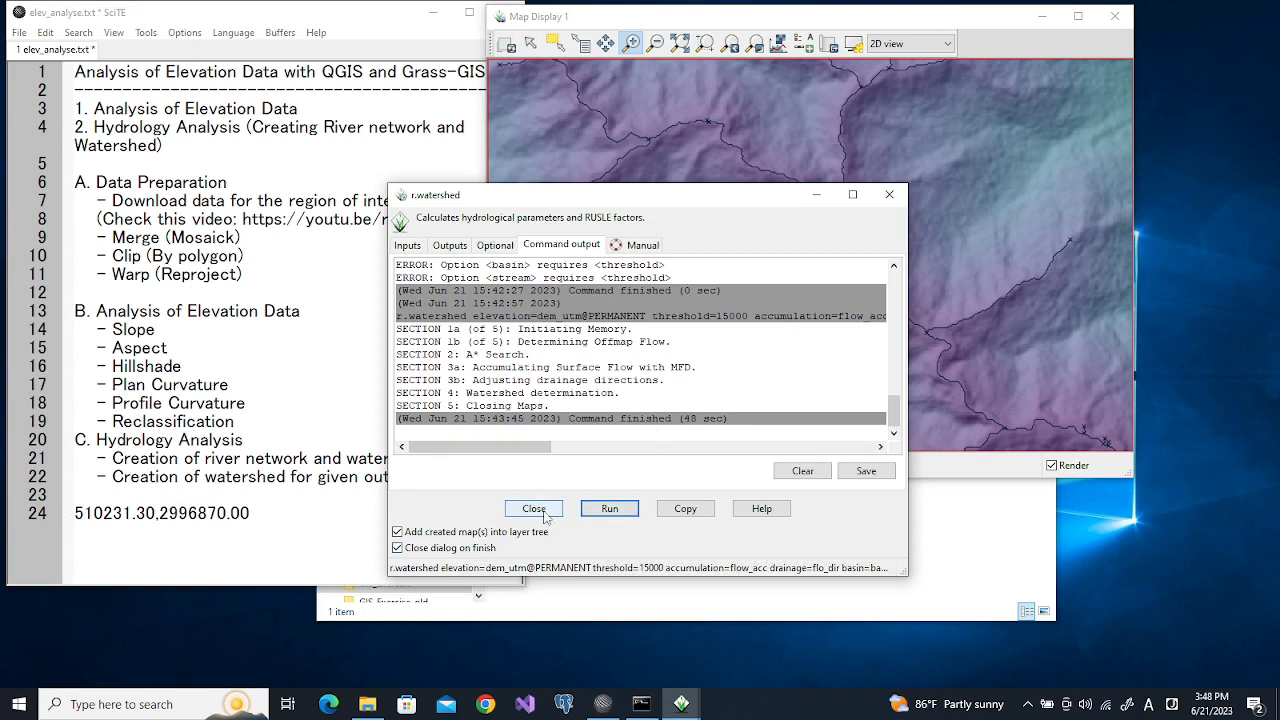
pyautogui.click(544, 511)
pyautogui.moveTo(673, 697)
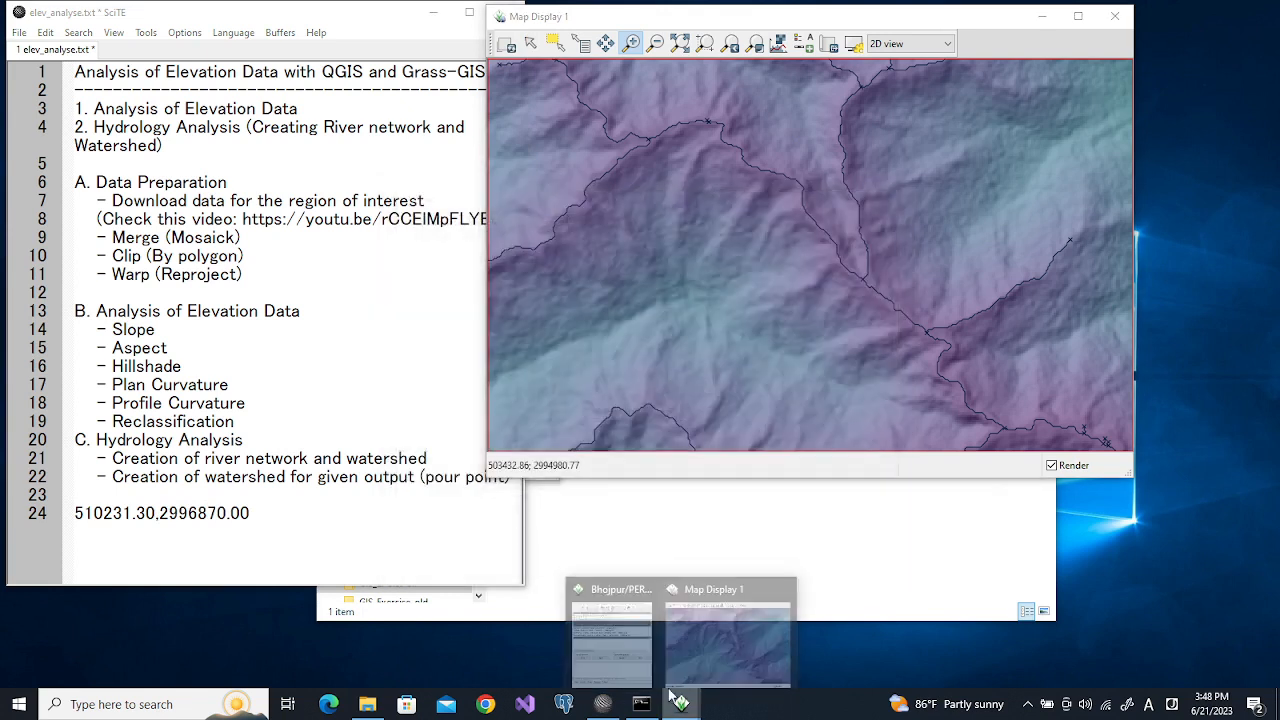
pyautogui.click(605, 652)
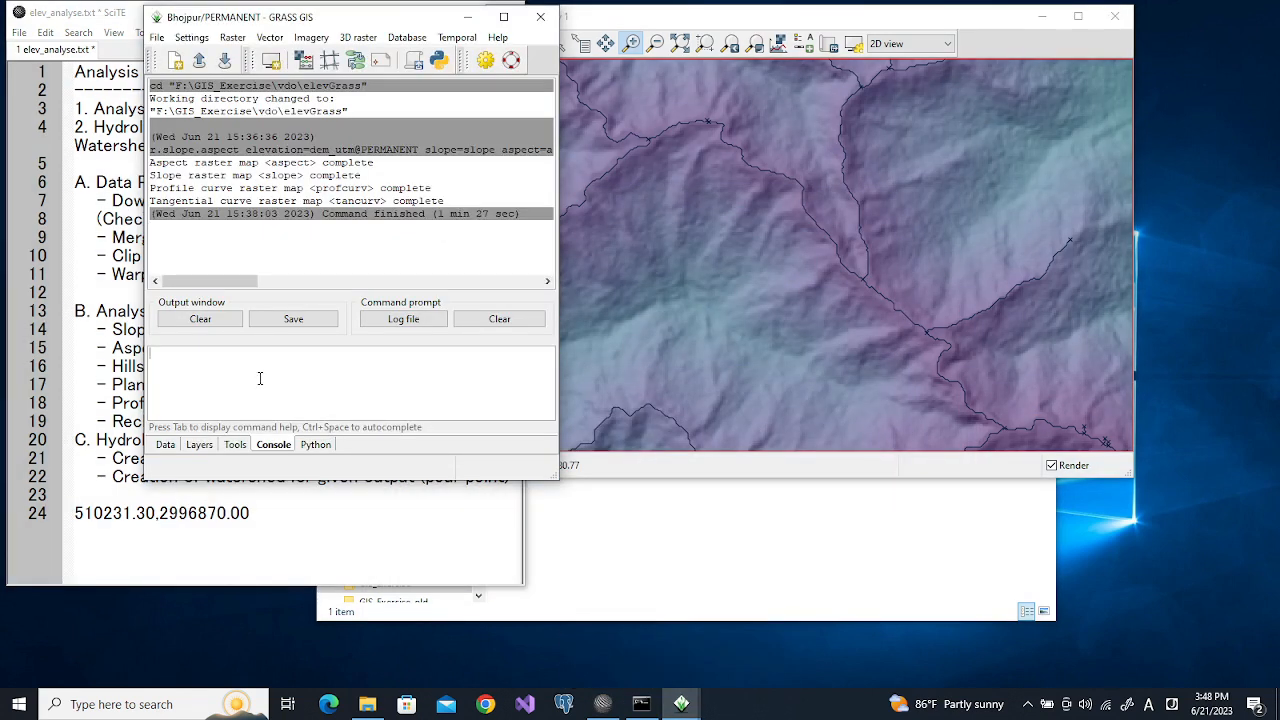
pyautogui.write('r.wat')
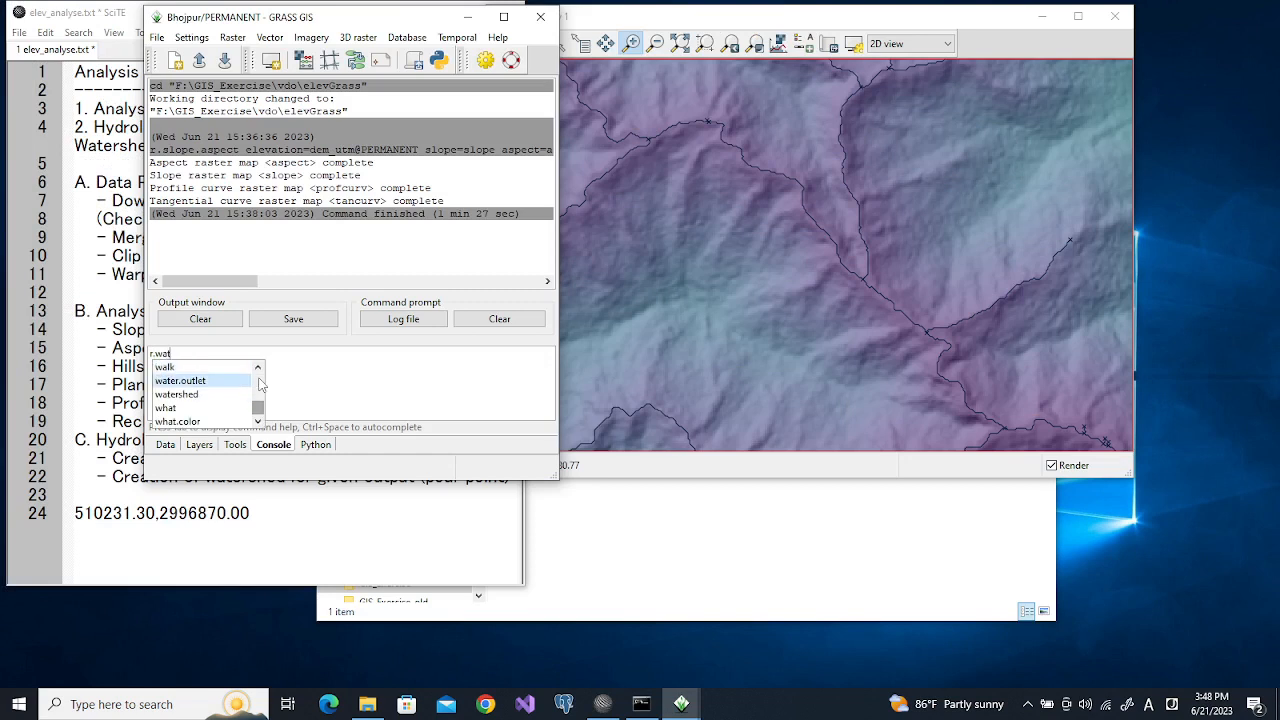
pyautogui.press('Return')
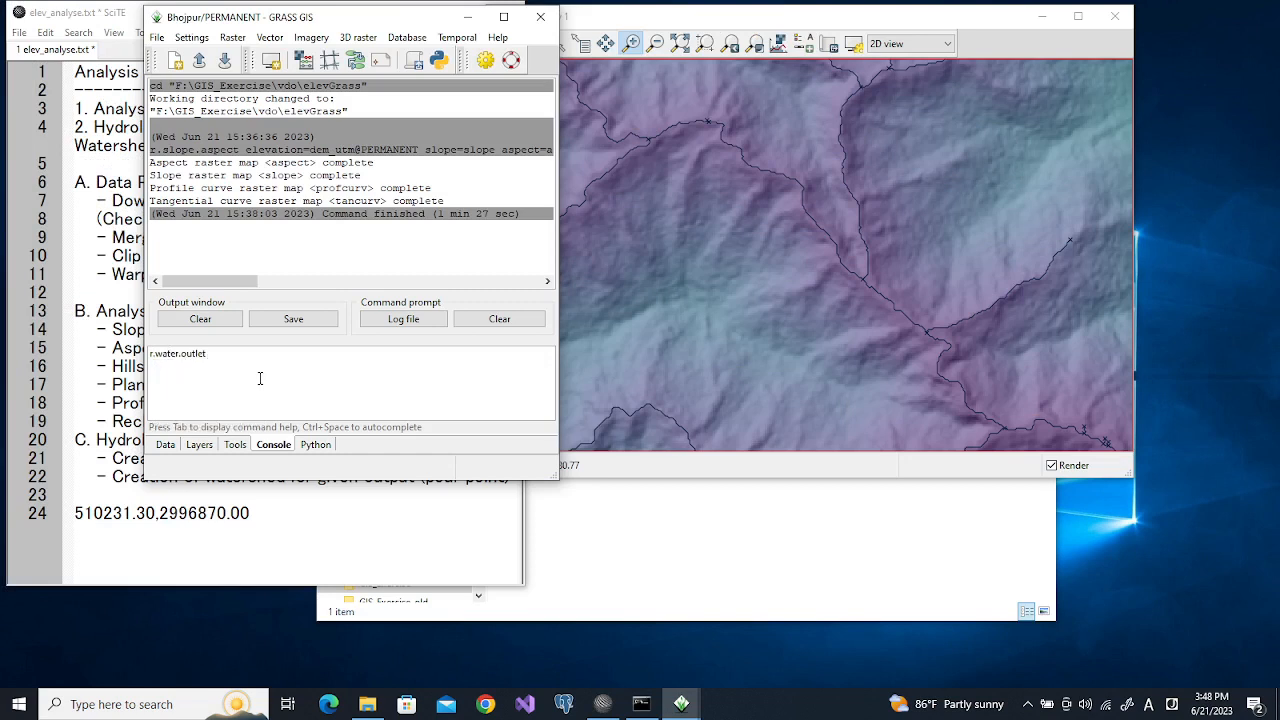
pyautogui.press('Return')
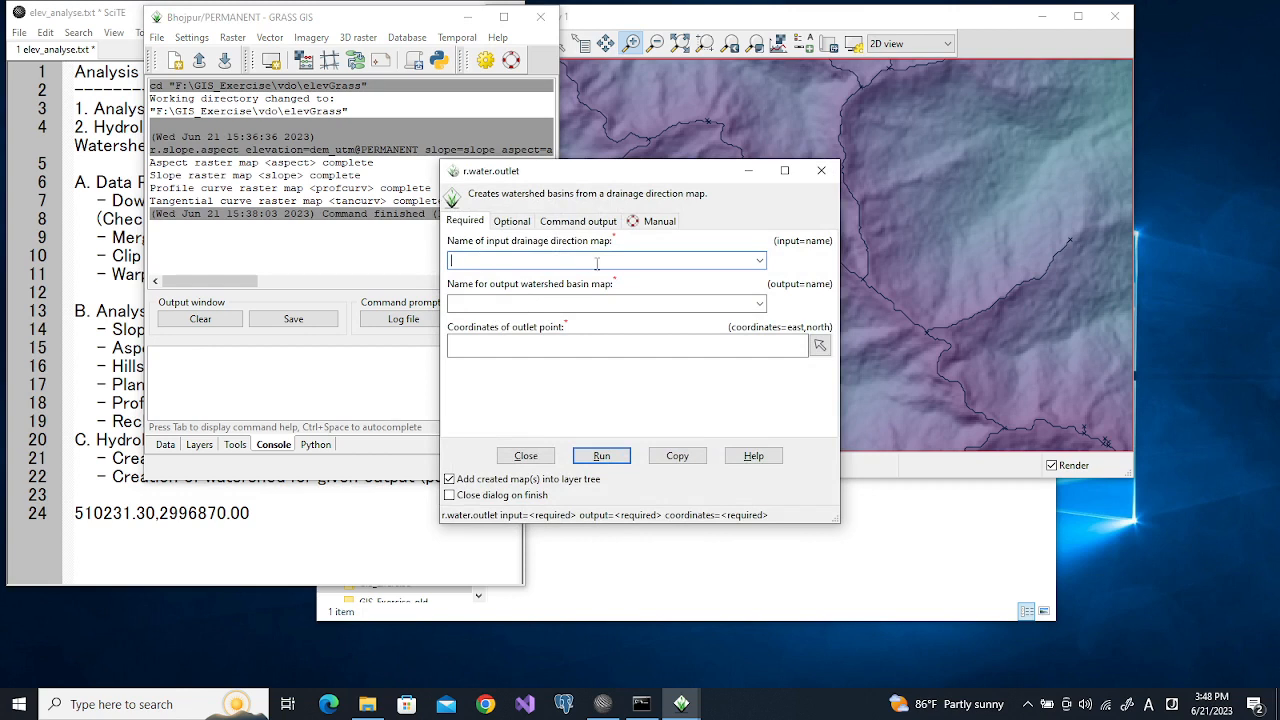
# Use flo_dir@PERMANENT as the input drainage direction map and name the output watershed basin map ws_sel
pyautogui.click(759, 261)
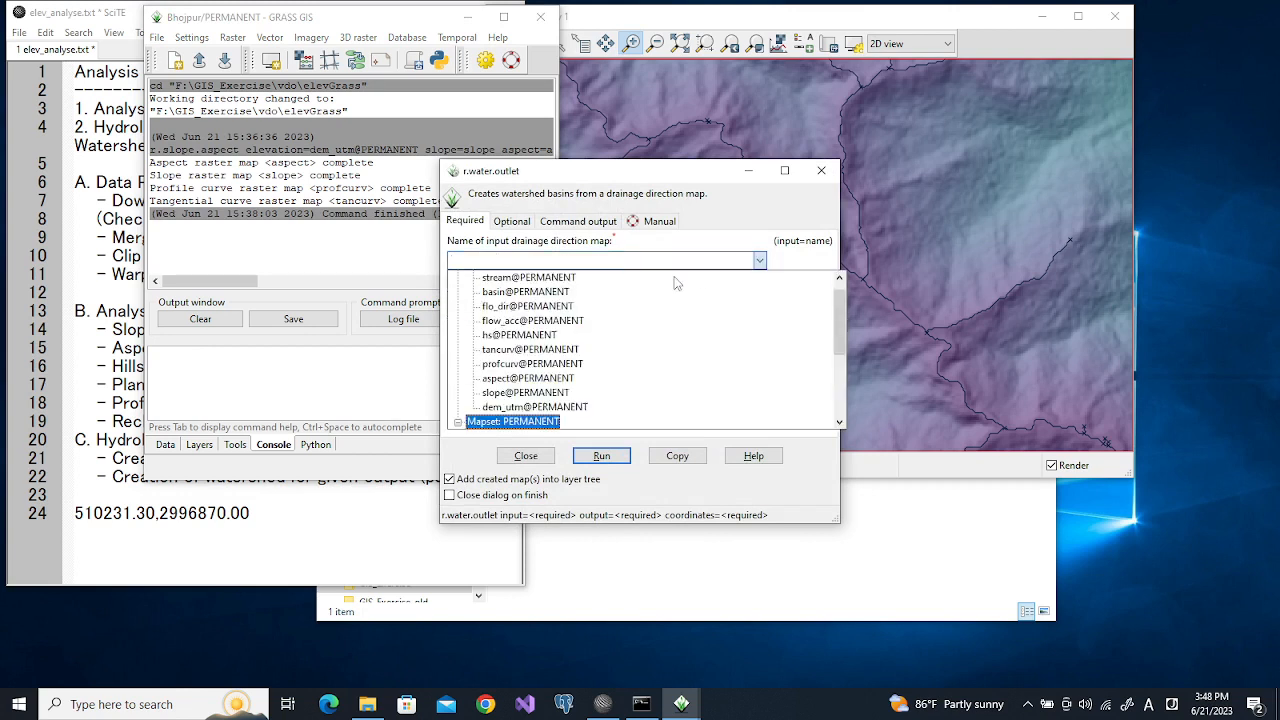
pyautogui.scroll(1, 841, 333)
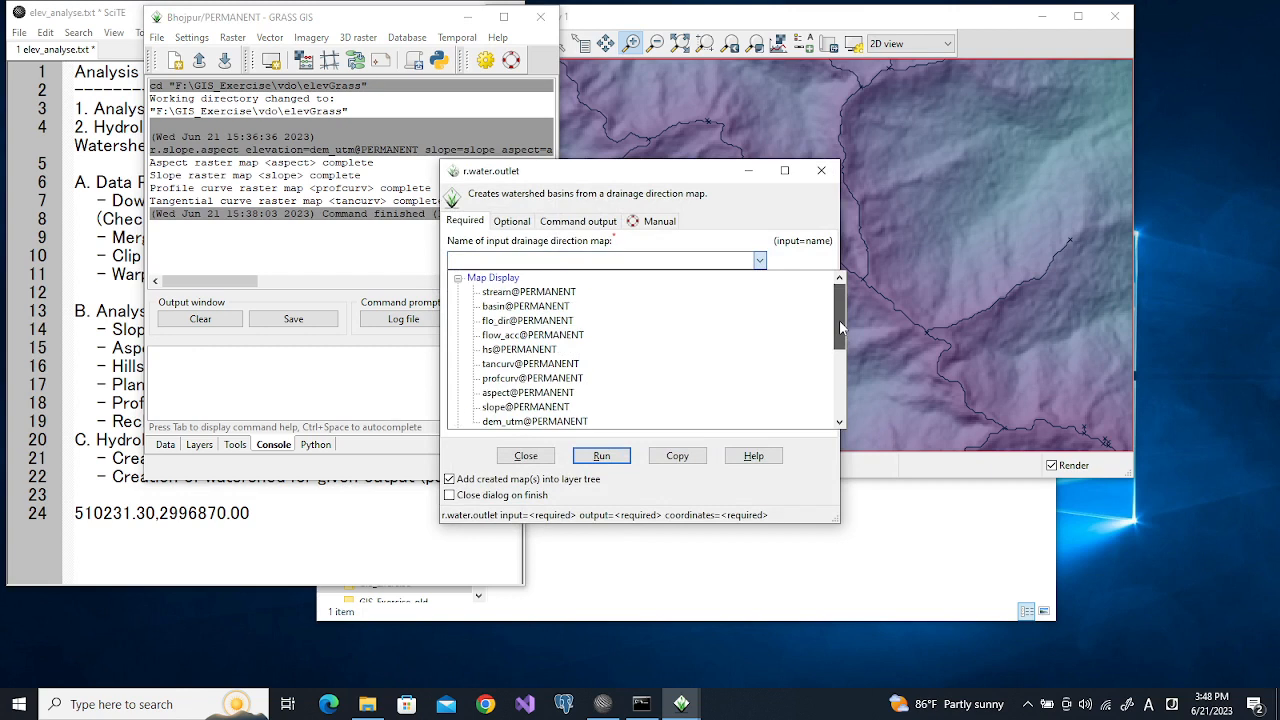
pyautogui.click(562, 321)
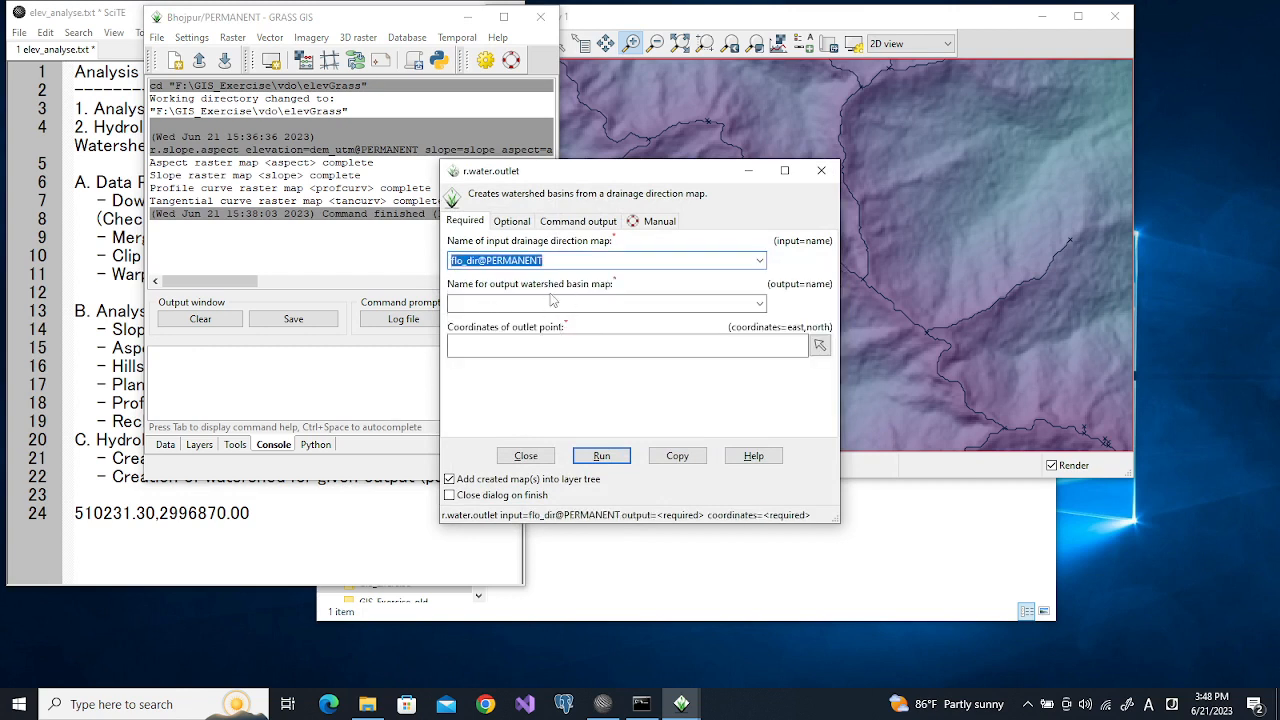
pyautogui.click(607, 304)
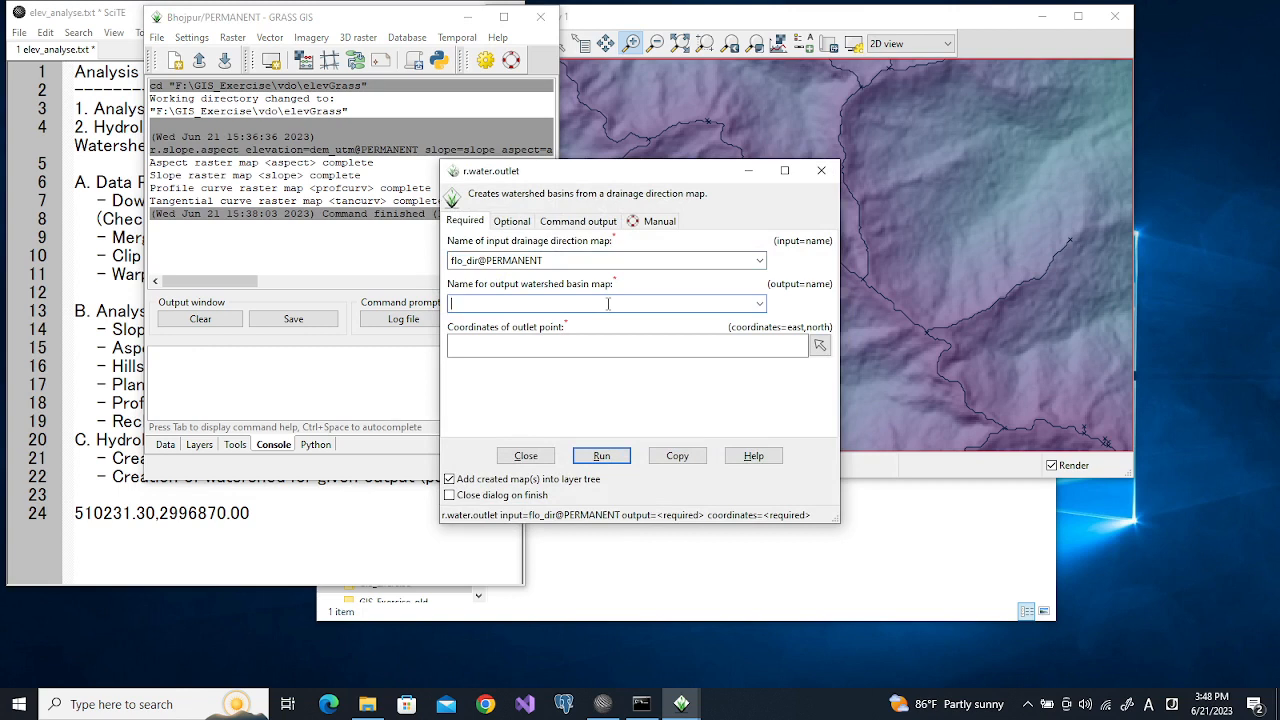
pyautogui.write('w')
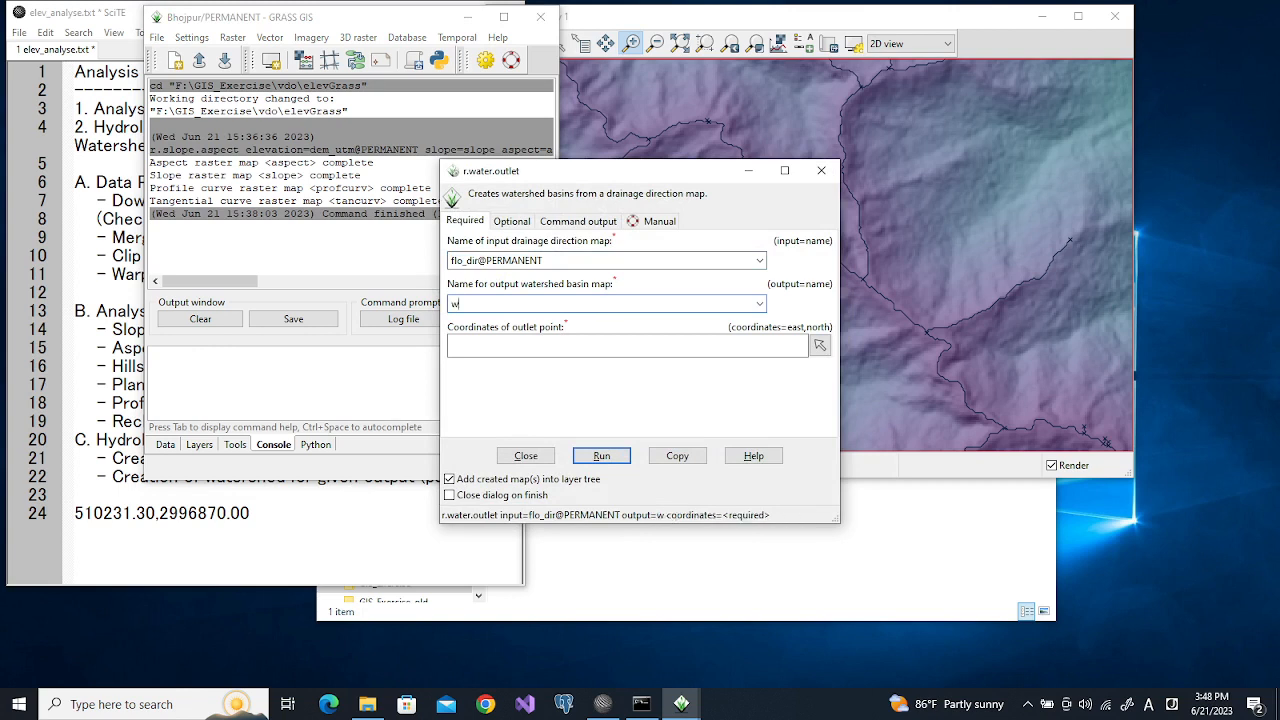
pyautogui.write('s_sel')
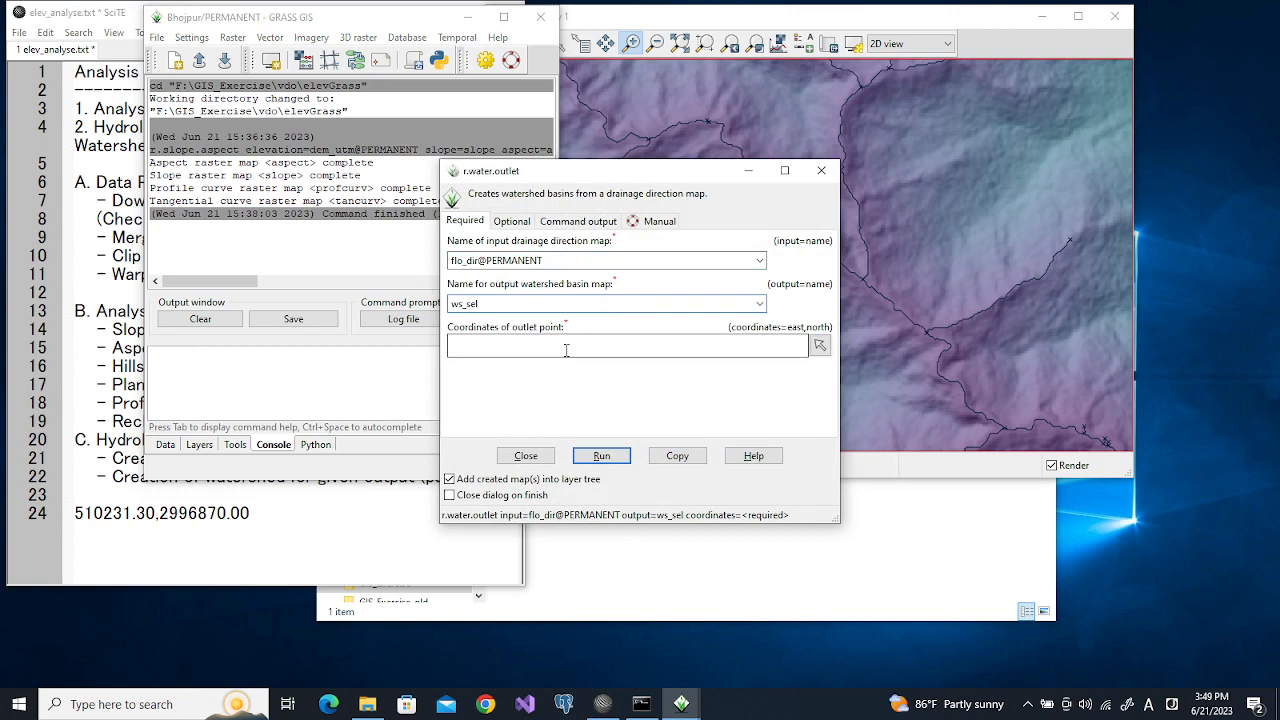
# Copy 510231.30,2996870.00 from line 24 of the SciTE notes into the r.water.outlet outlet point coordinates
pyautogui.moveTo(268, 507); pyautogui.dragTo(66, 500)
pyautogui.hotkey('ctrl', 'c')
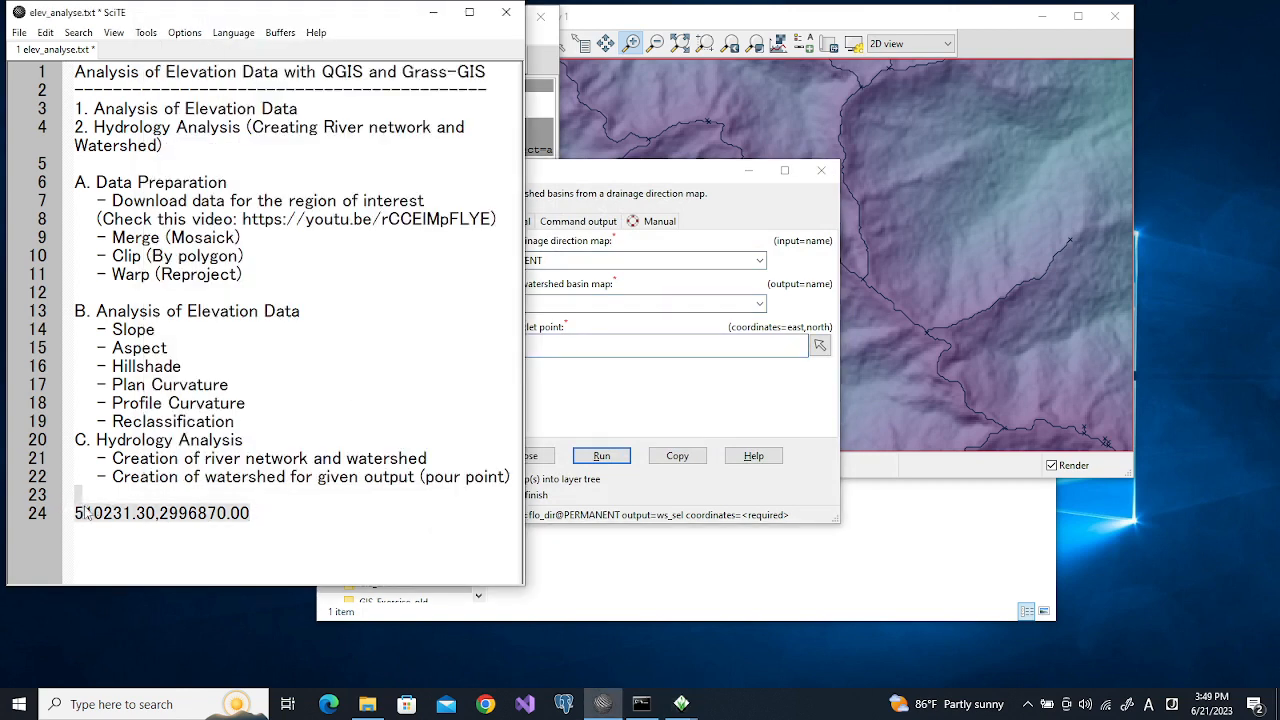
pyautogui.click(85, 513)
pyautogui.click(564, 355)
pyautogui.hotkey('ctrl', 'v')
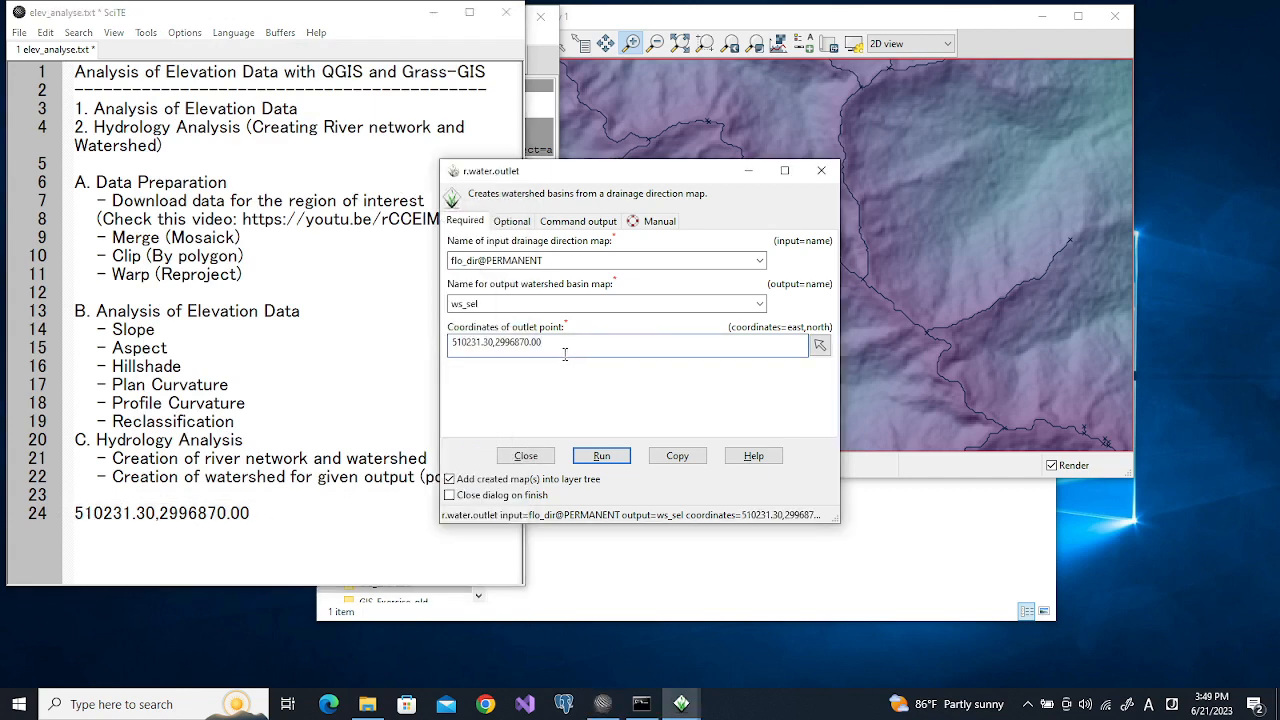
# Check the optional r.water.outlet settings, leave them unchanged, and run the watershed delineation
pyautogui.click(511, 224)
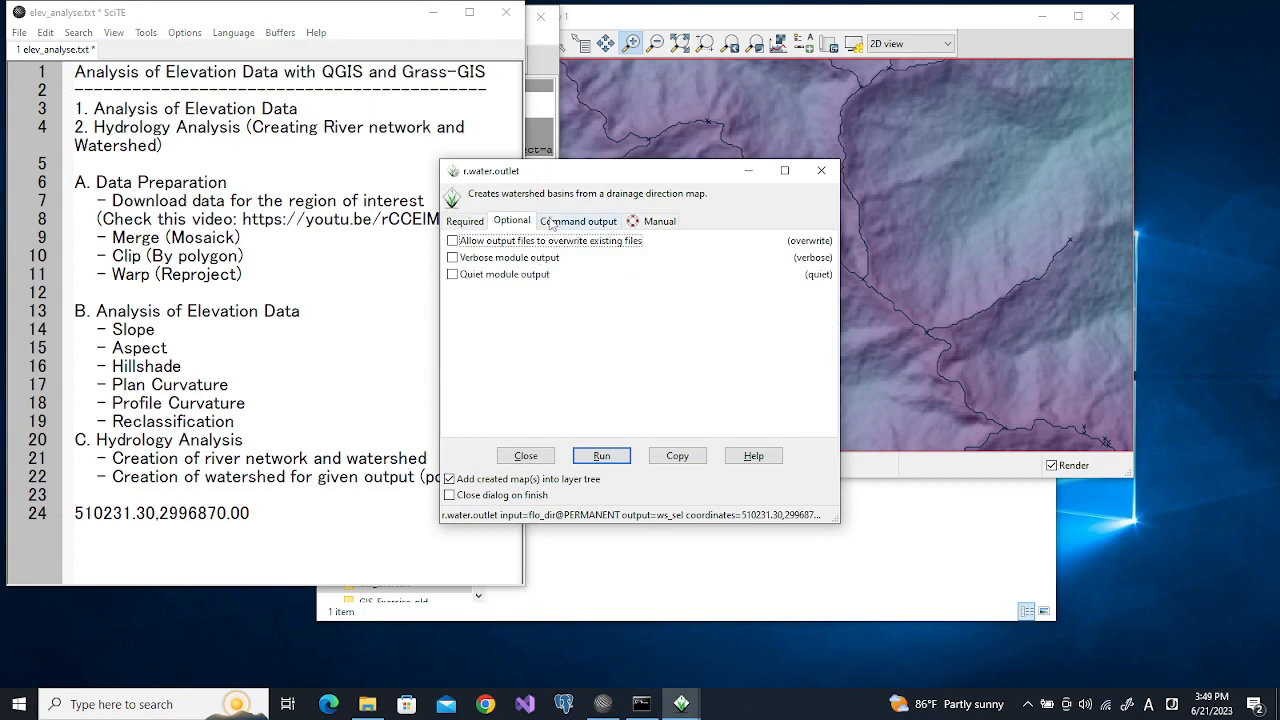
pyautogui.click(463, 222)
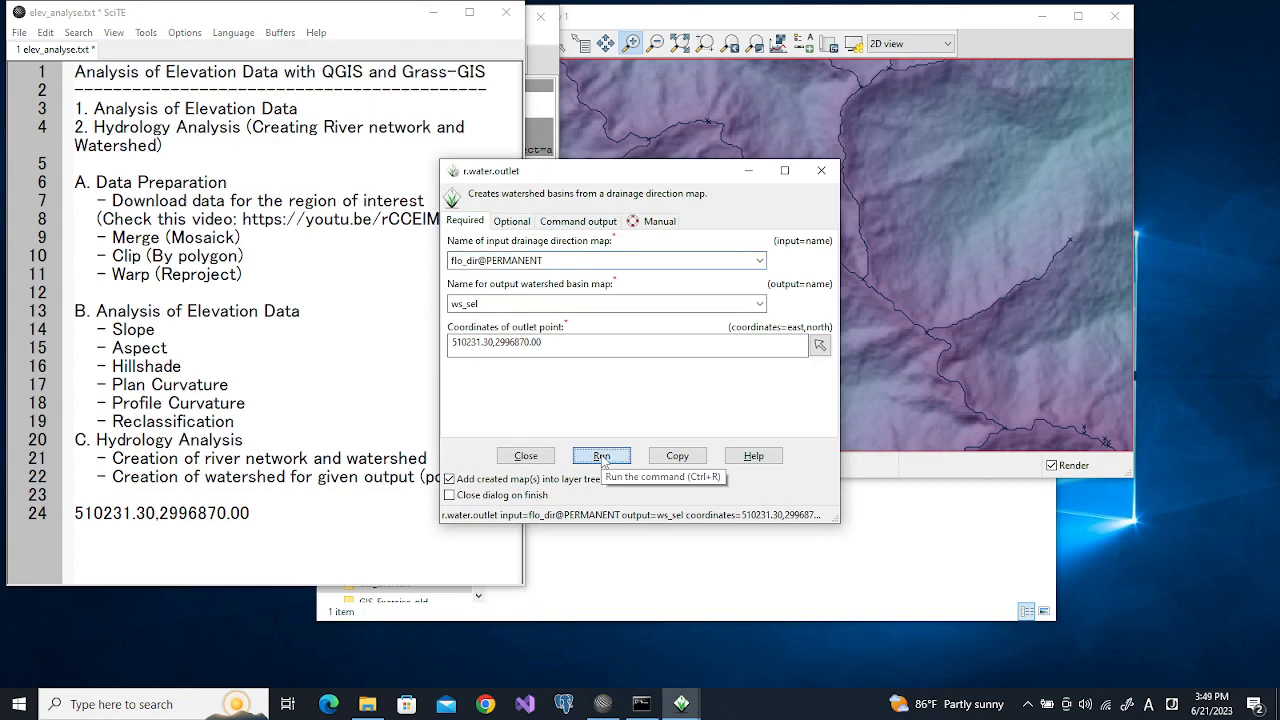
pyautogui.click(603, 458)
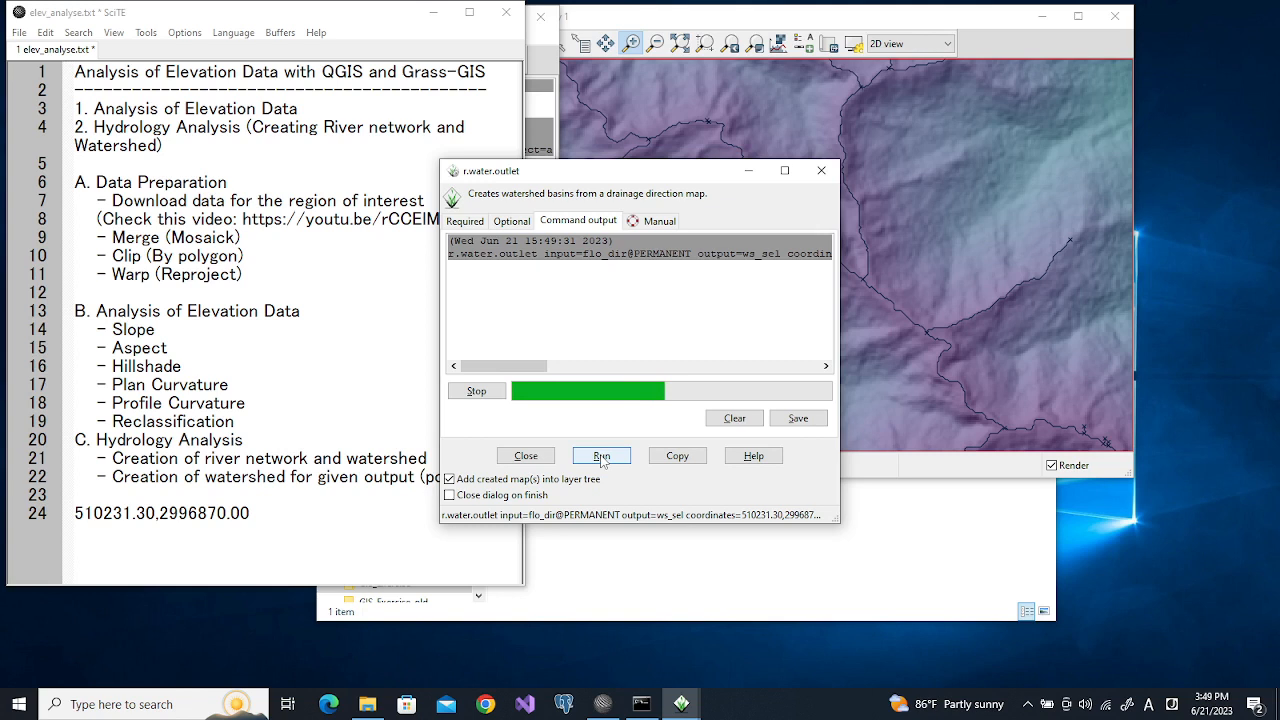
# Review the required settings, copy the r.water.outlet command to the clipboard, and close the dialog
pyautogui.click(466, 222)
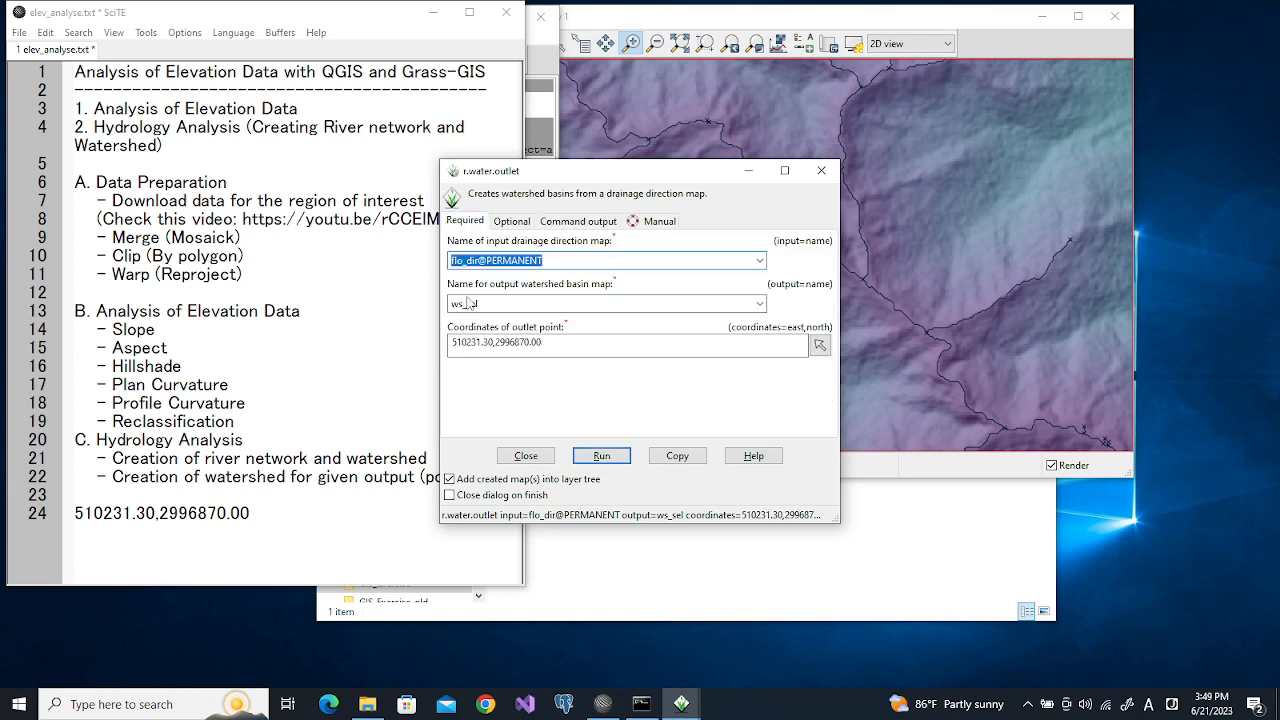
pyautogui.doubleClick(486, 306)
pyautogui.press('Return')
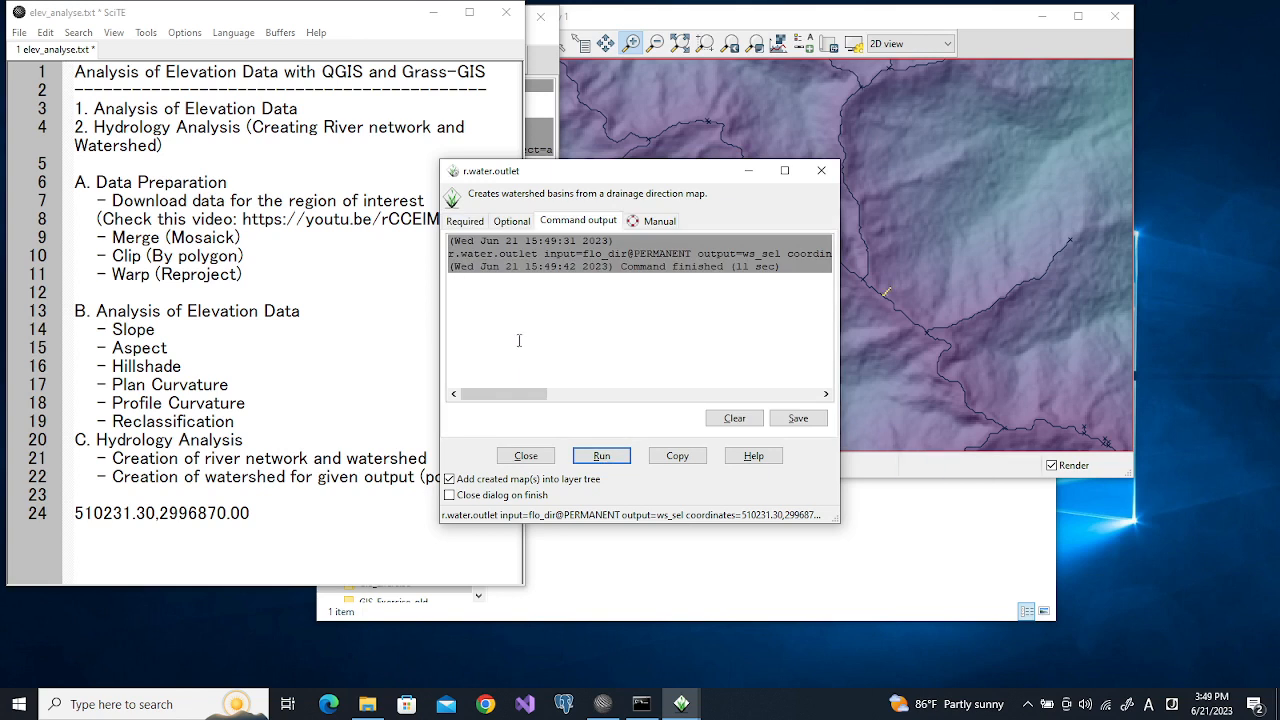
pyautogui.click(672, 457)
pyautogui.click(537, 456)
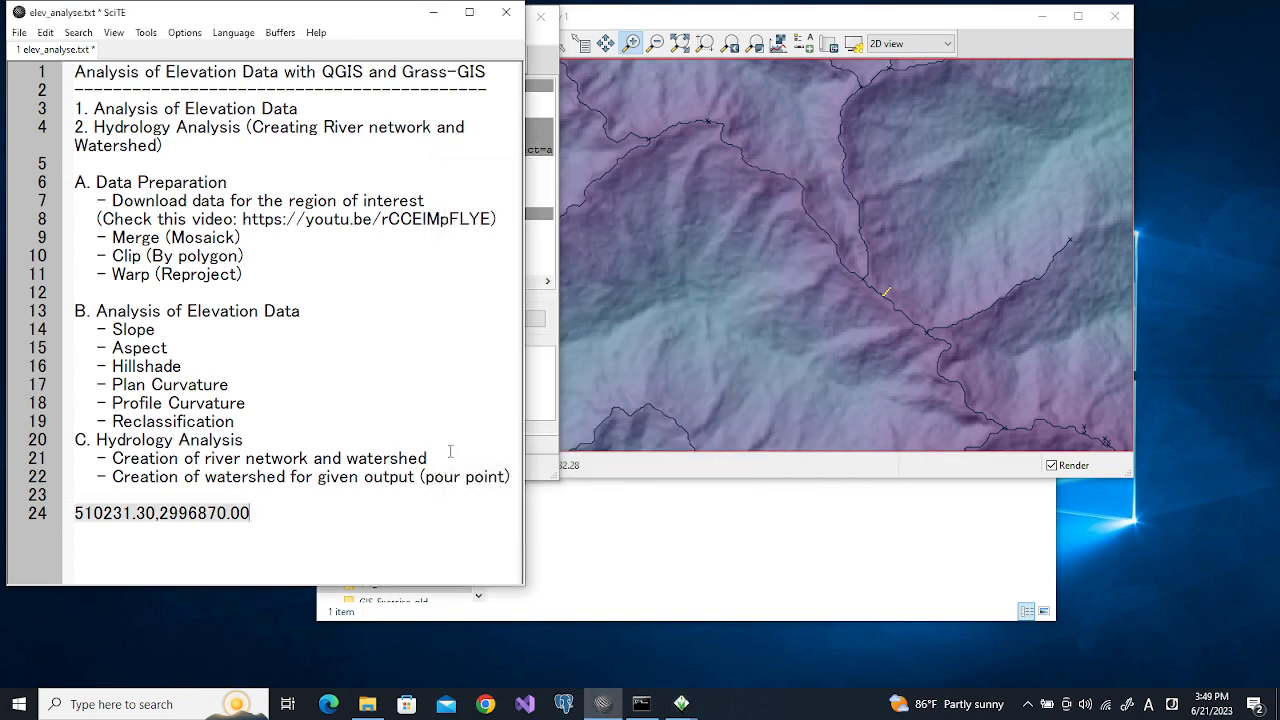
# Inspect the ws_sel raster around the outlet point and paste the copied r.water.outlet command into the console
pyautogui.click(539, 389)
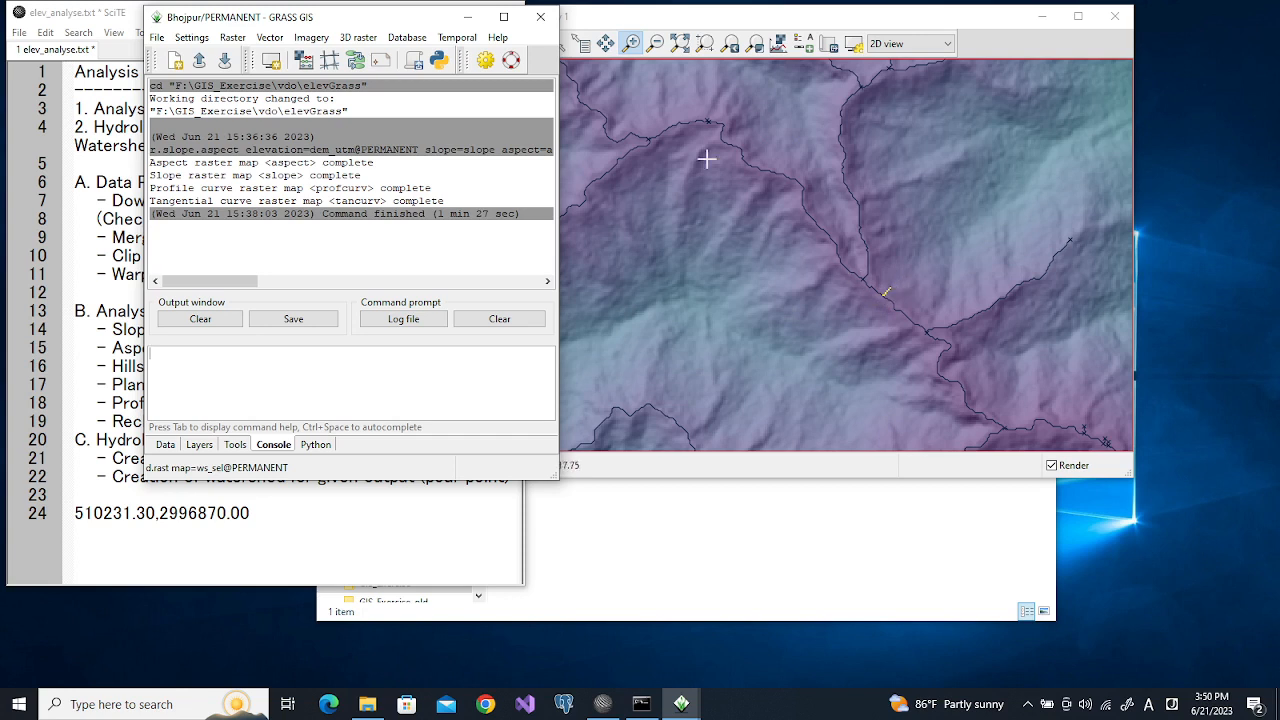
pyautogui.click(804, 234)
pyautogui.moveTo(800, 234); pyautogui.dragTo(902, 306)
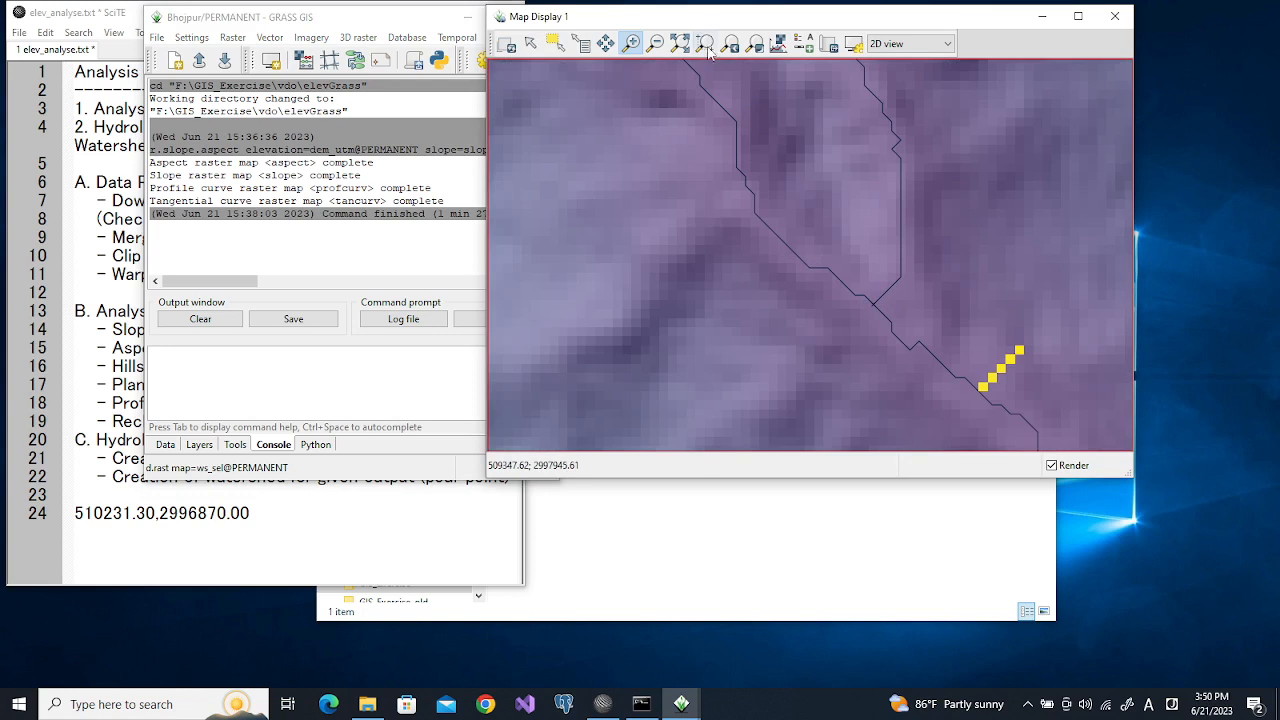
pyautogui.click(312, 390)
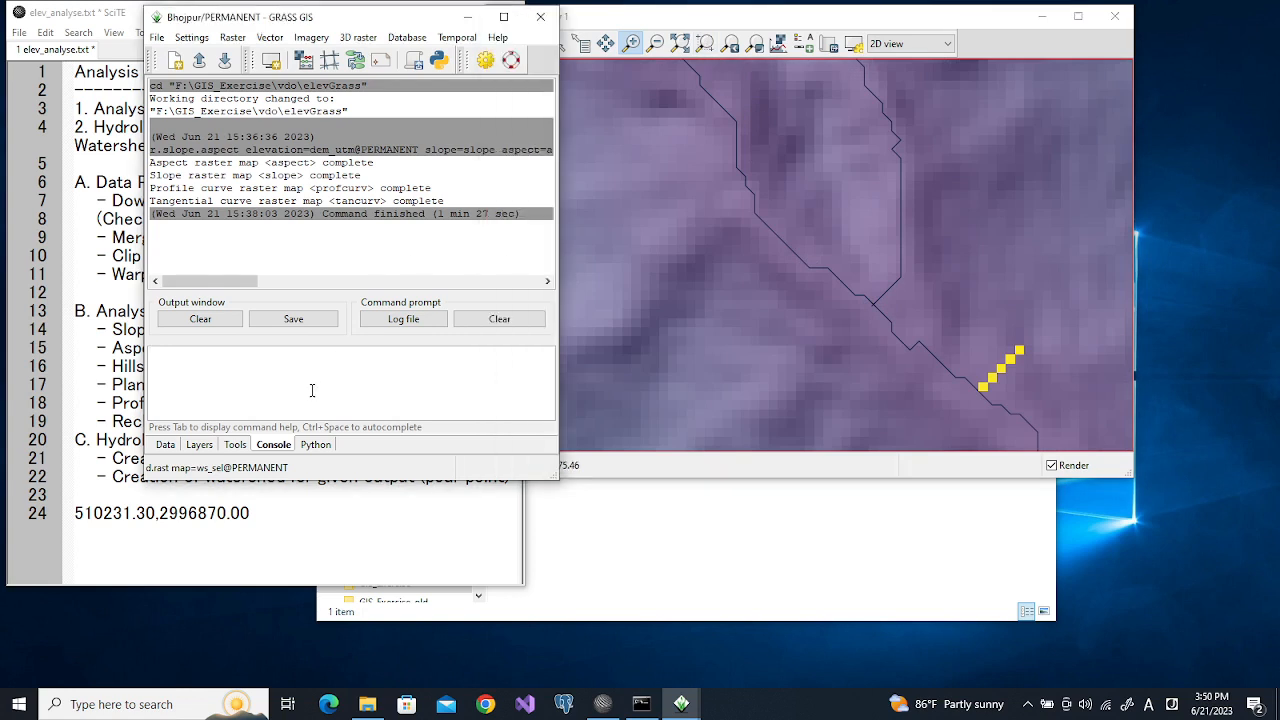
pyautogui.hotkey('ctrl', 'v')
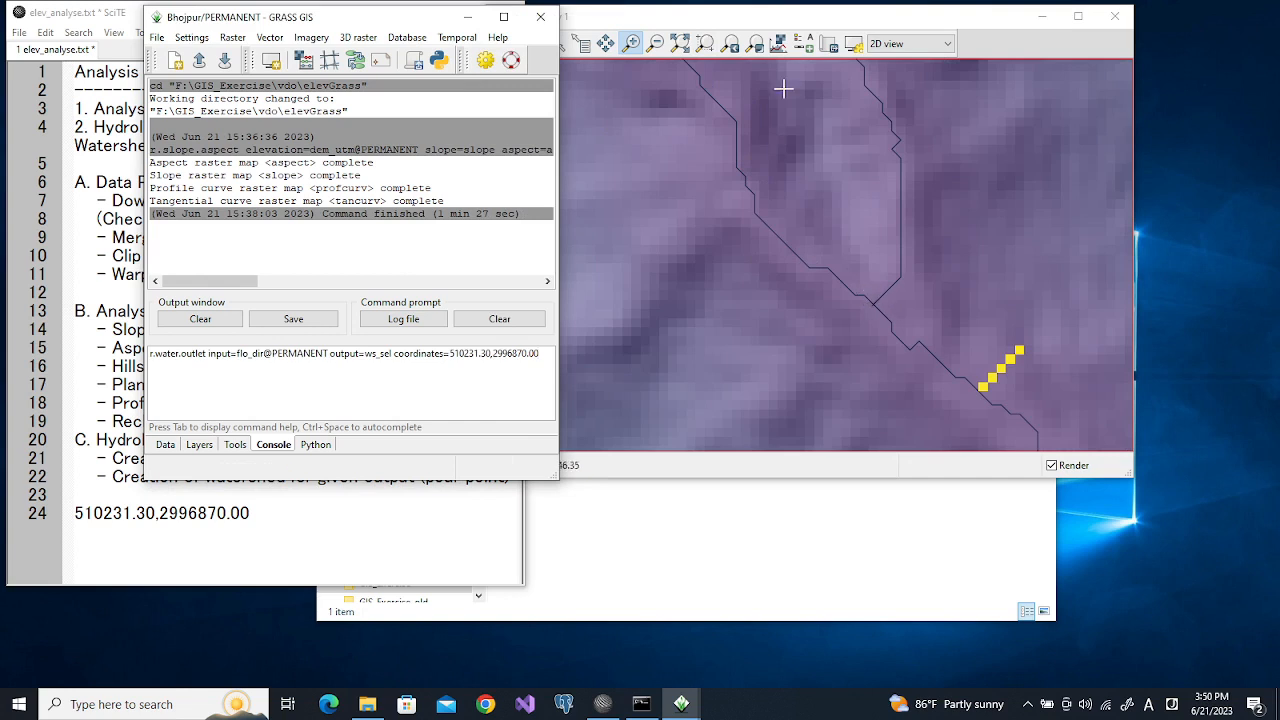
# Replace the outlet coordinates in the console command with those copied from the river confluence, 509883.06965144514,2997138.5174278207
pyautogui.click(873, 303)
pyautogui.rightClick(873, 303)
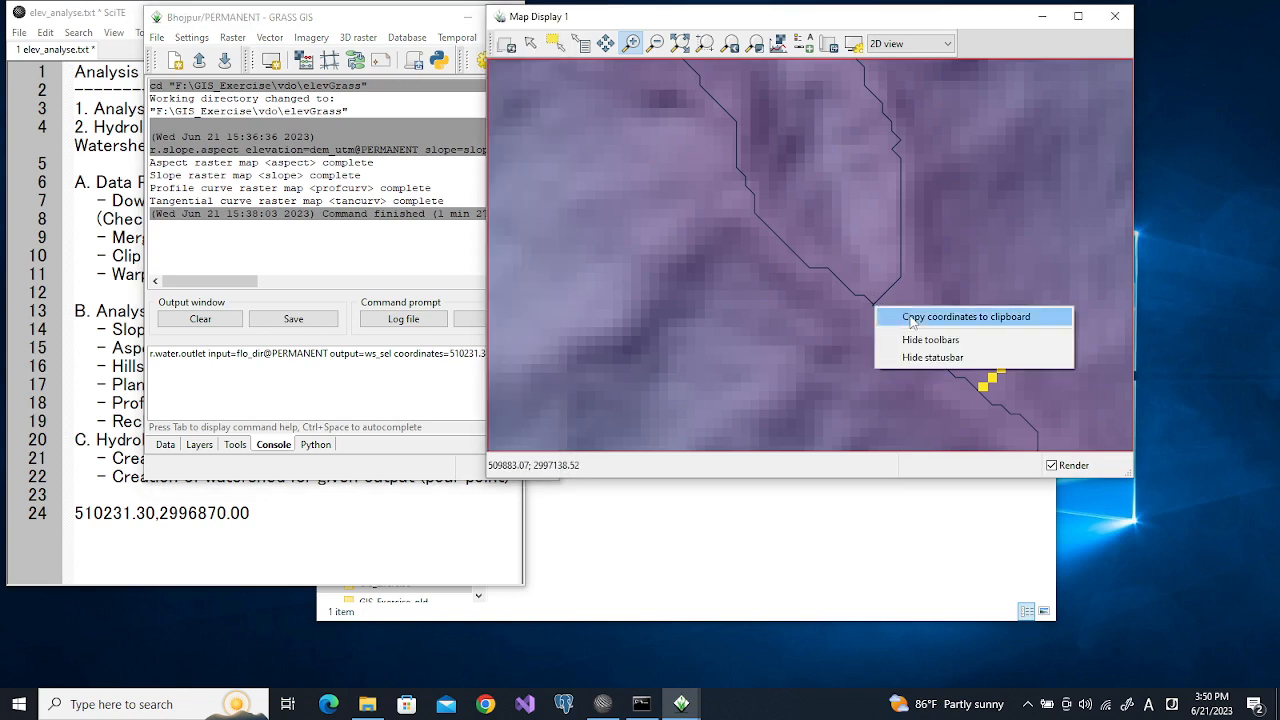
pyautogui.click(911, 318)
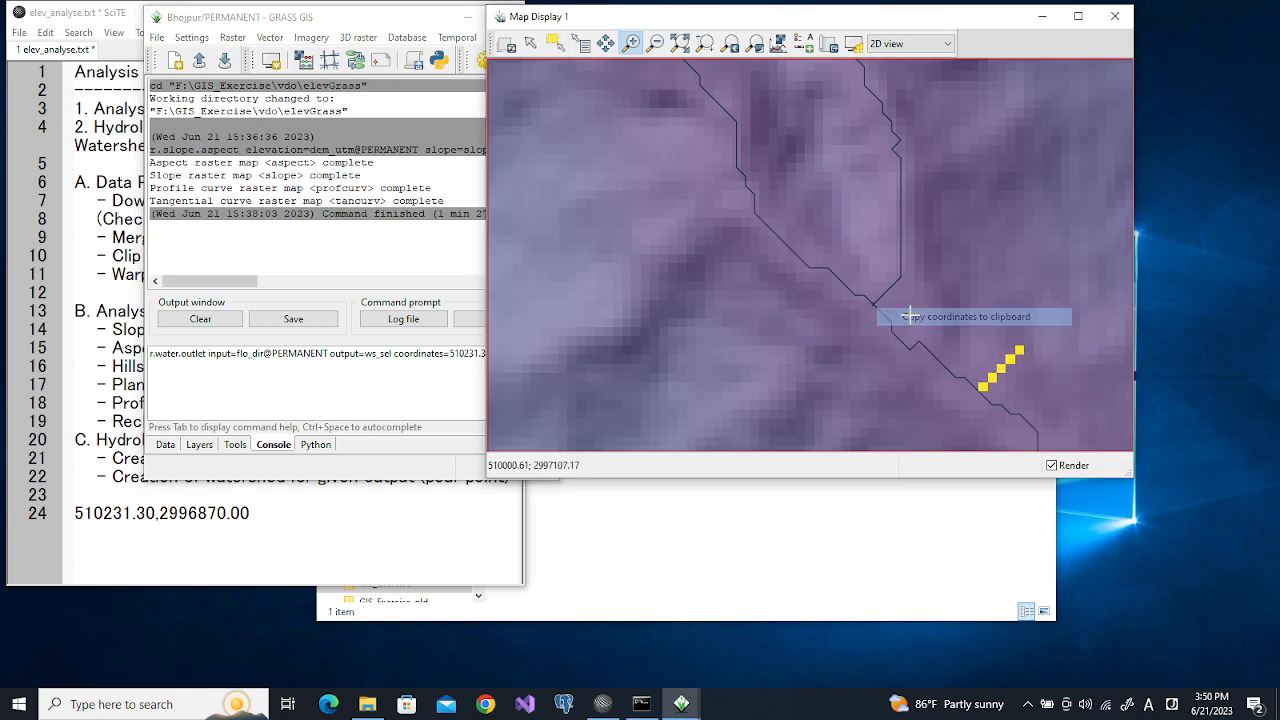
pyautogui.click(395, 393)
pyautogui.moveTo(451, 352); pyautogui.dragTo(551, 352)
pyautogui.hotkey('ctrl', 'v')
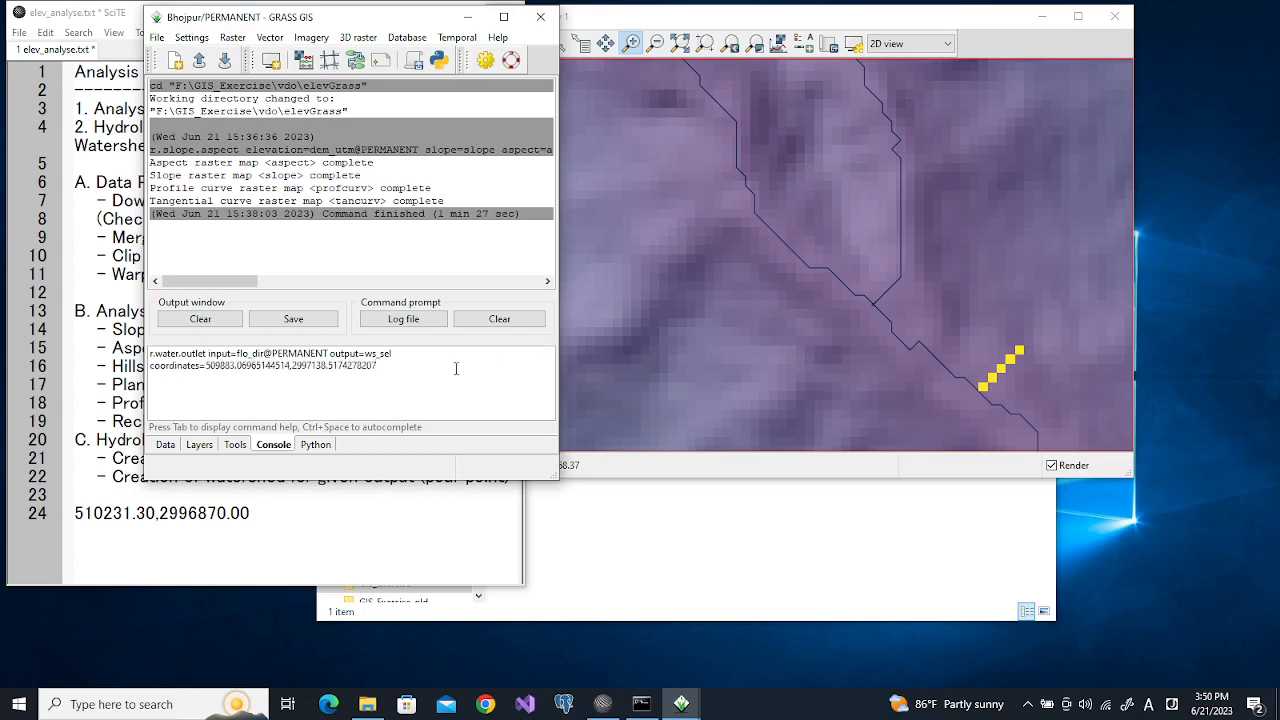
# Run the r.water.outlet command with overwriting enabled to recreate ws_sel, and show the whole watershed on the map
pyautogui.write('--')
pyautogui.press('Down')
pyautogui.press('Return')
pyautogui.press('Return')
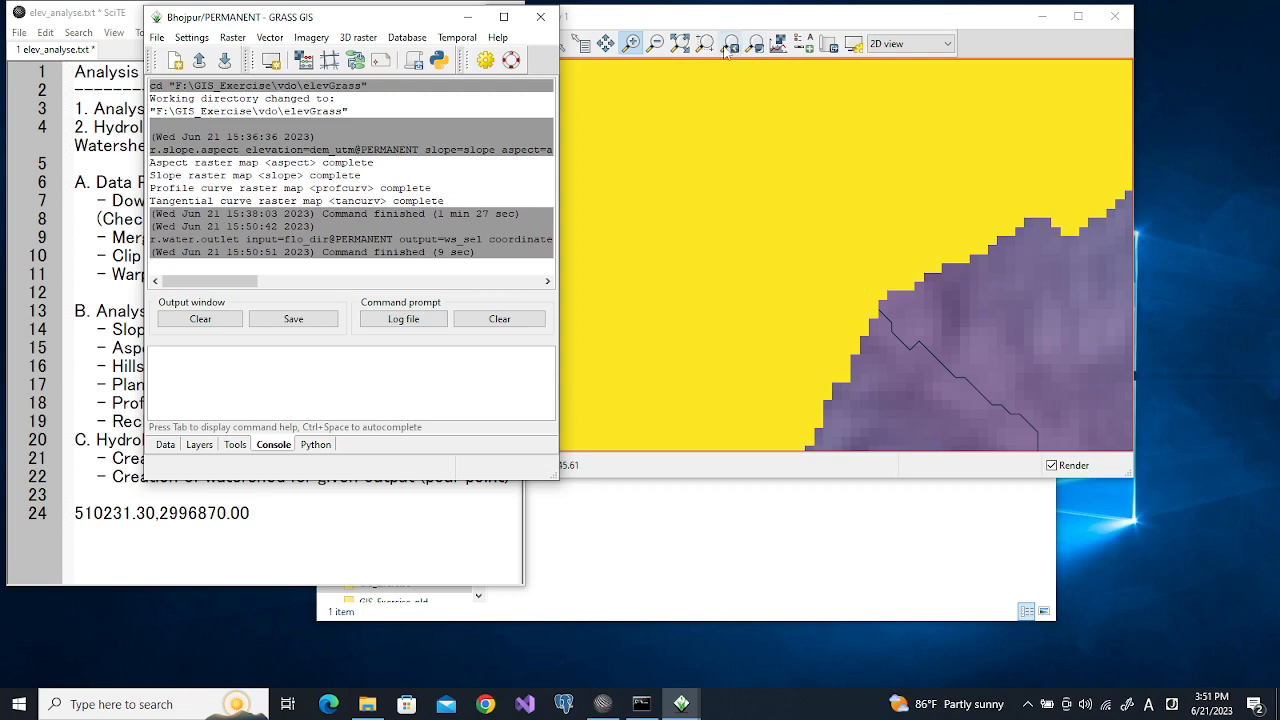
pyautogui.click(680, 44)
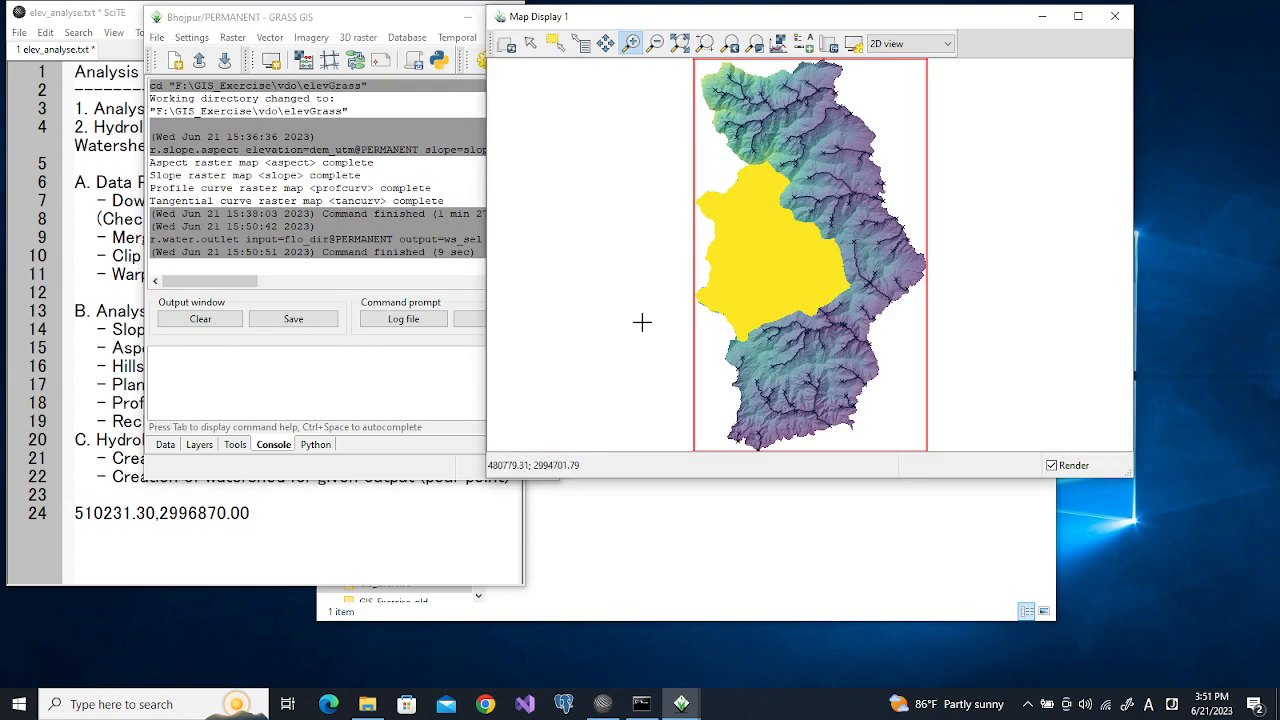
pyautogui.click(353, 382)
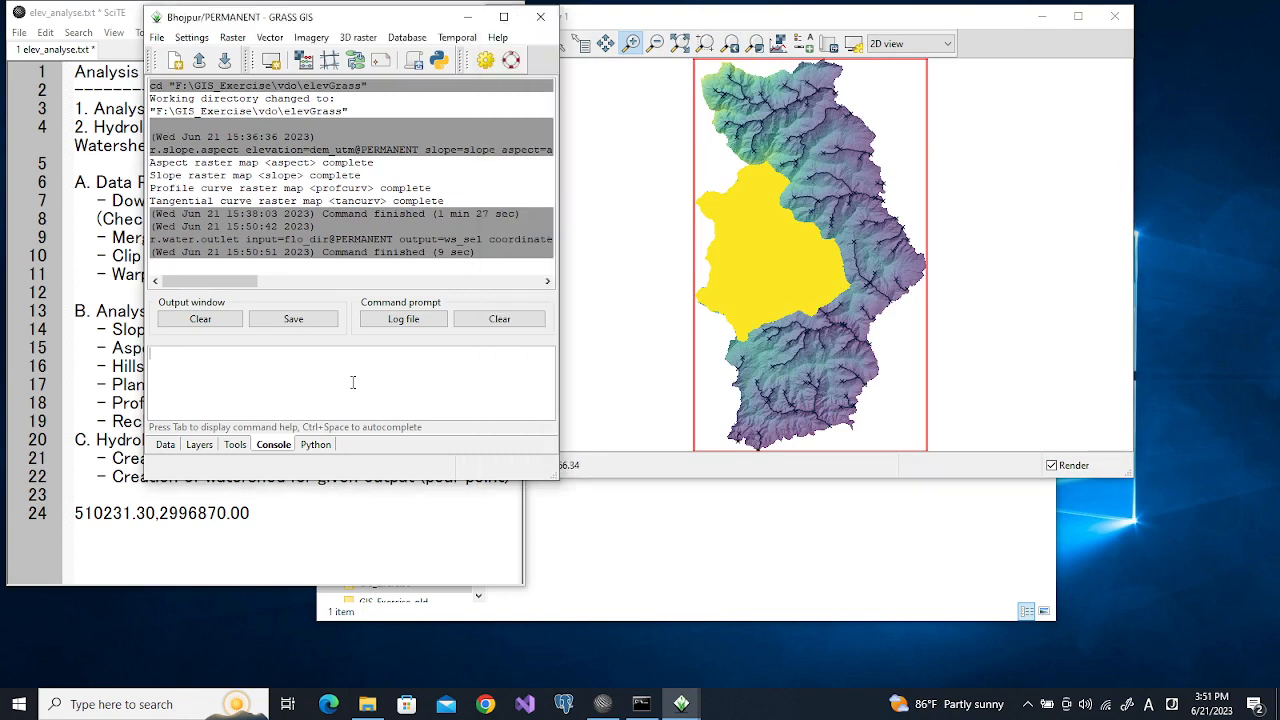
# Launch r.to.vect from the console and choose ws_sel@PERMANENT as the input raster map
pyautogui.write('r.')
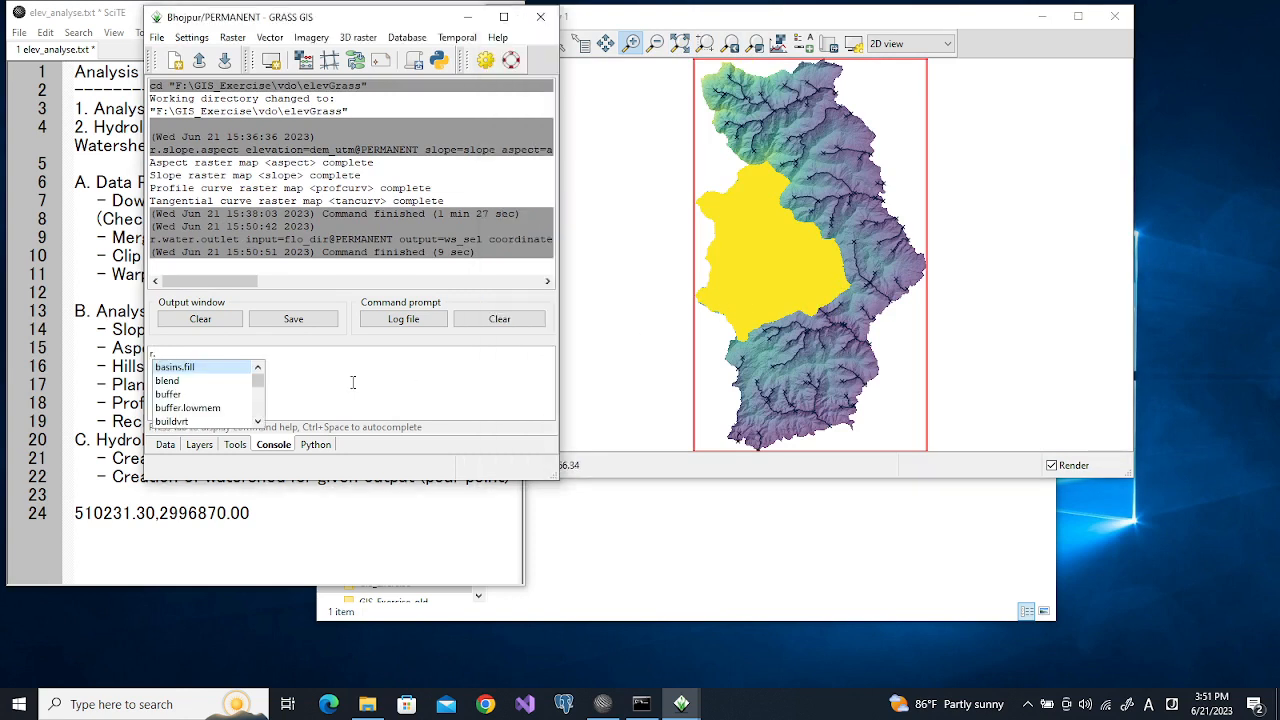
pyautogui.write('to.')
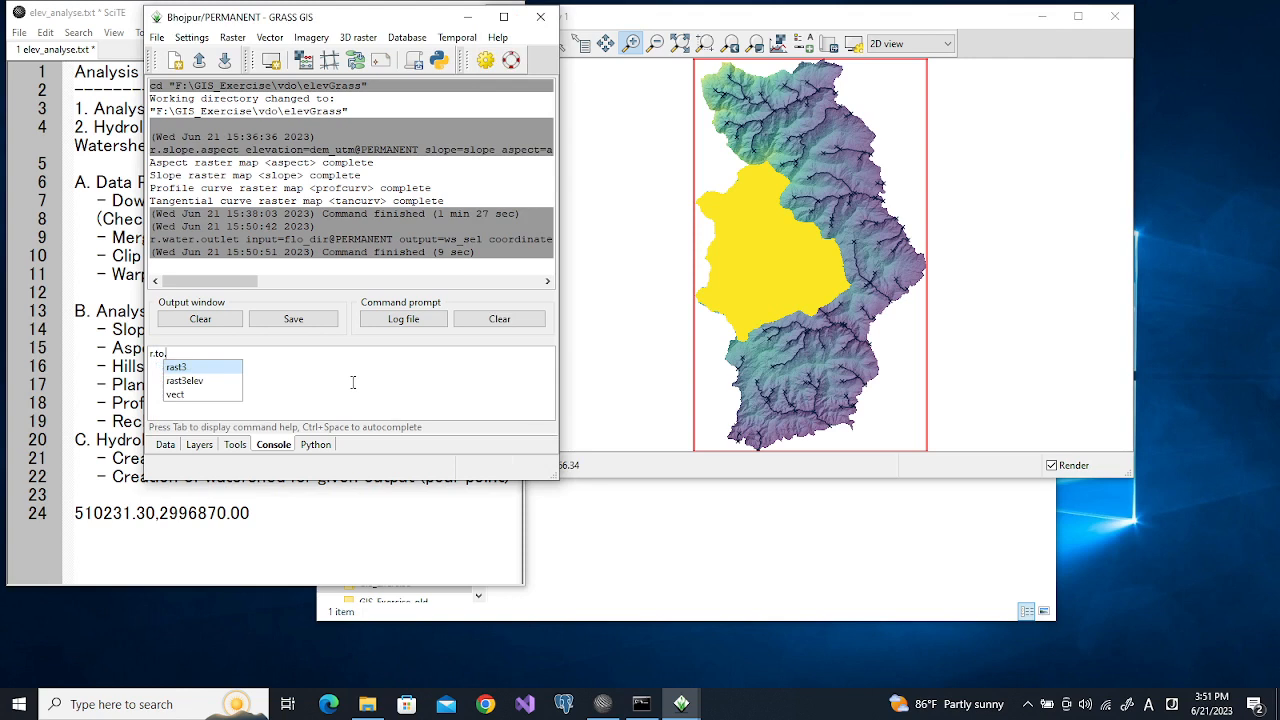
pyautogui.press('Down')
pyautogui.press('Down')
pyautogui.press('Return')
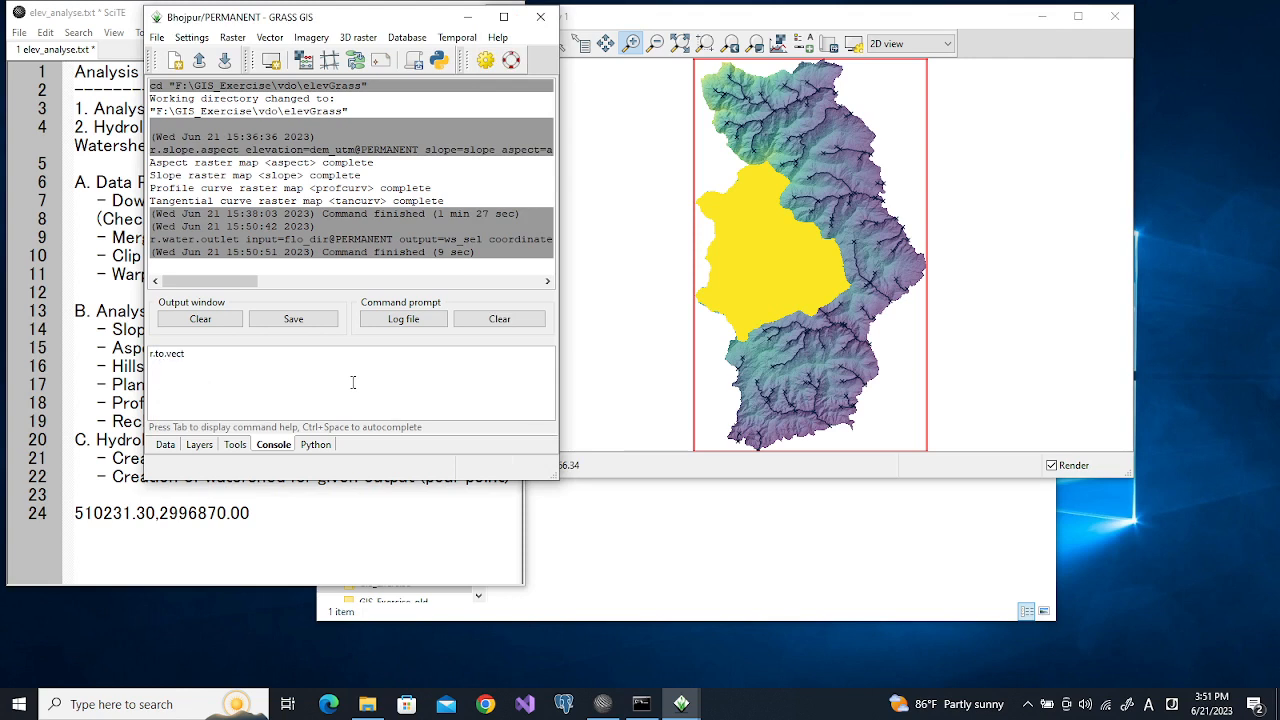
pyautogui.press('Return')
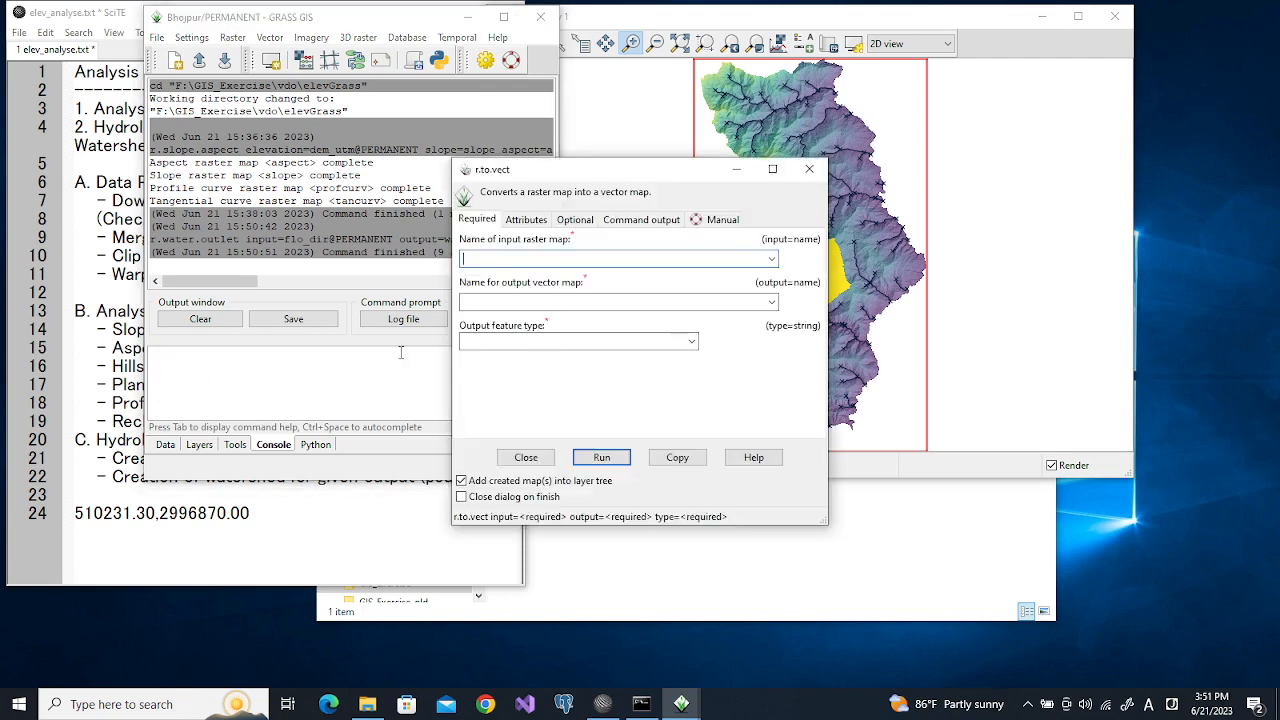
pyautogui.click(771, 259)
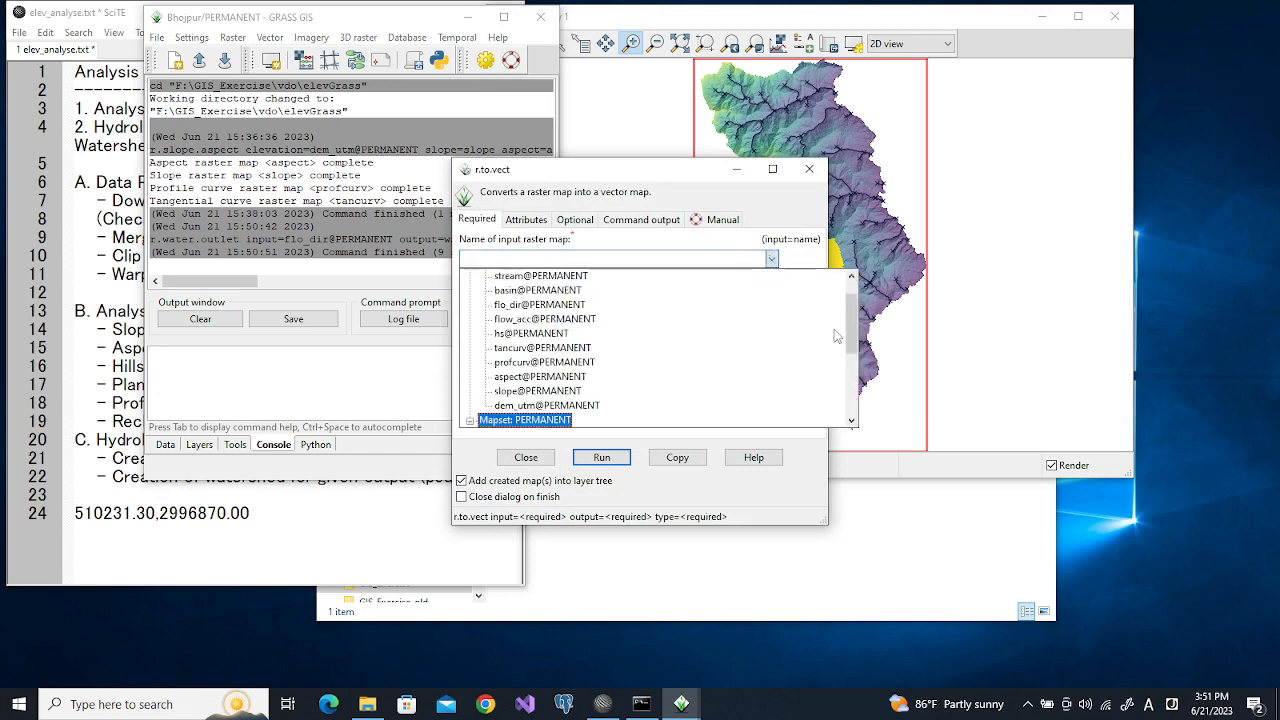
pyautogui.moveTo(849, 336); pyautogui.dragTo(849, 320)
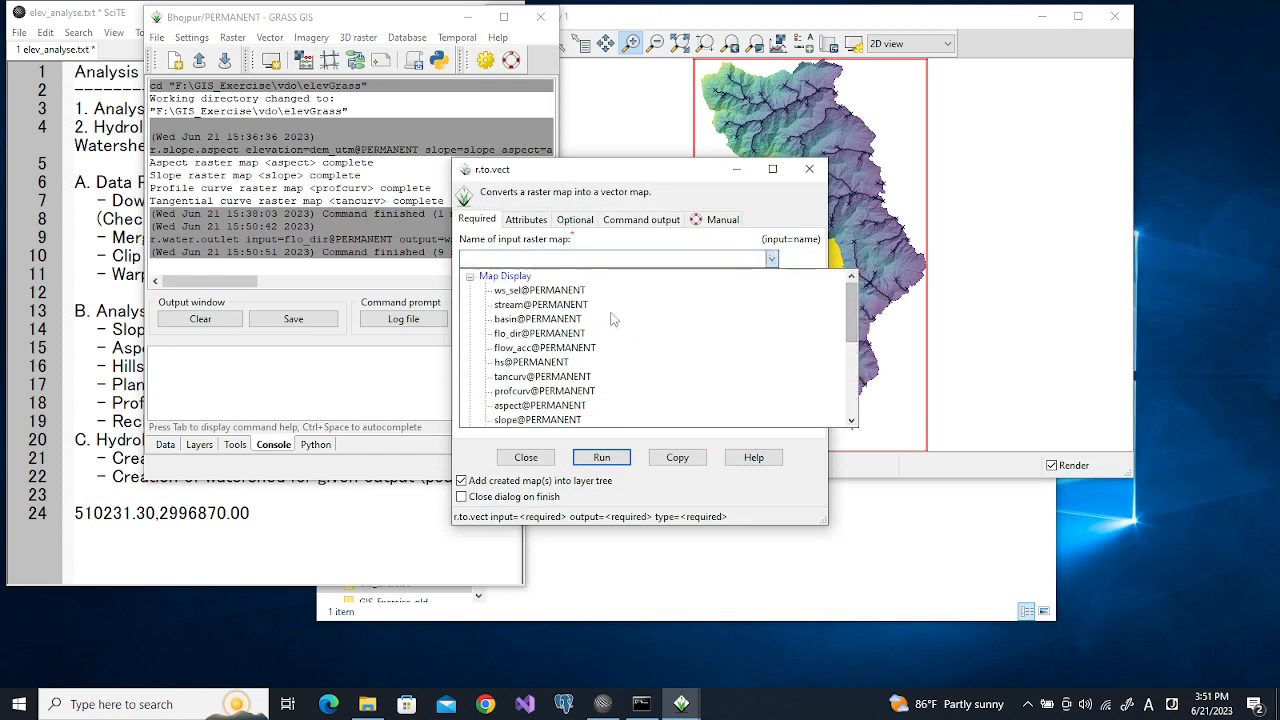
pyautogui.click(565, 291)
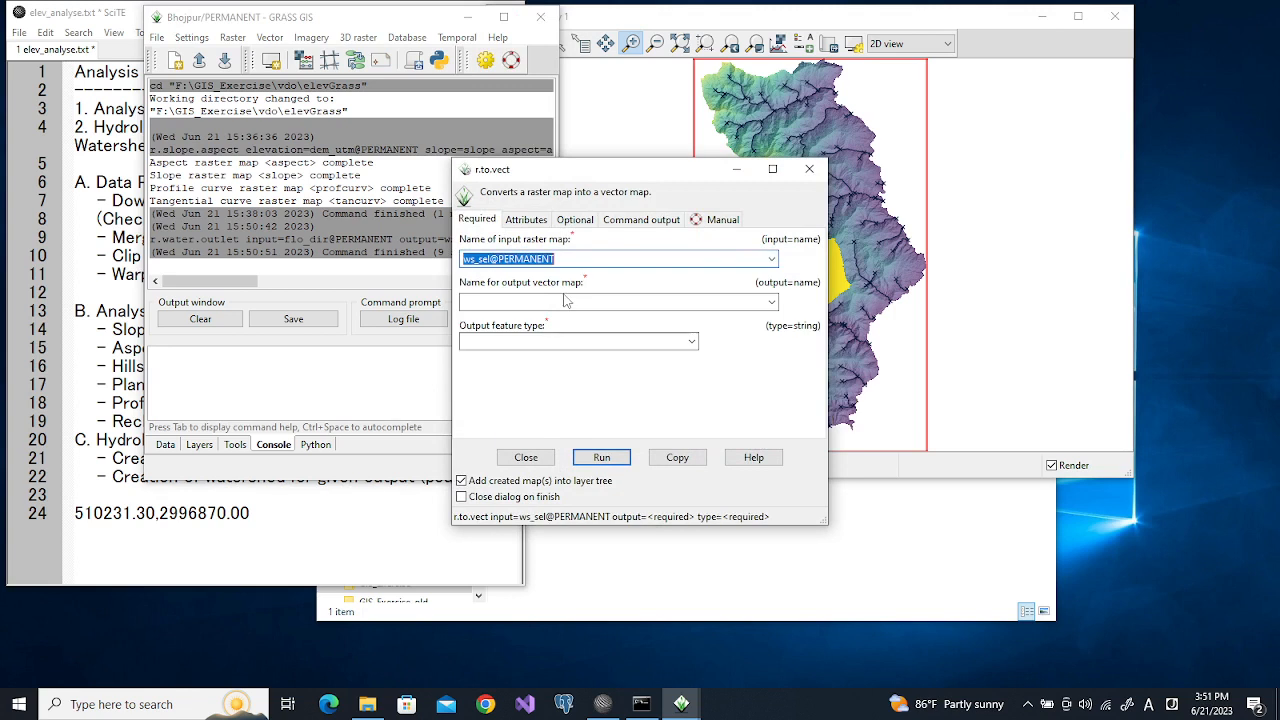
# Name the output vector map basin with feature type area, run the conversion, and close the dialog
pyautogui.click(533, 303)
pyautogui.write('basin')
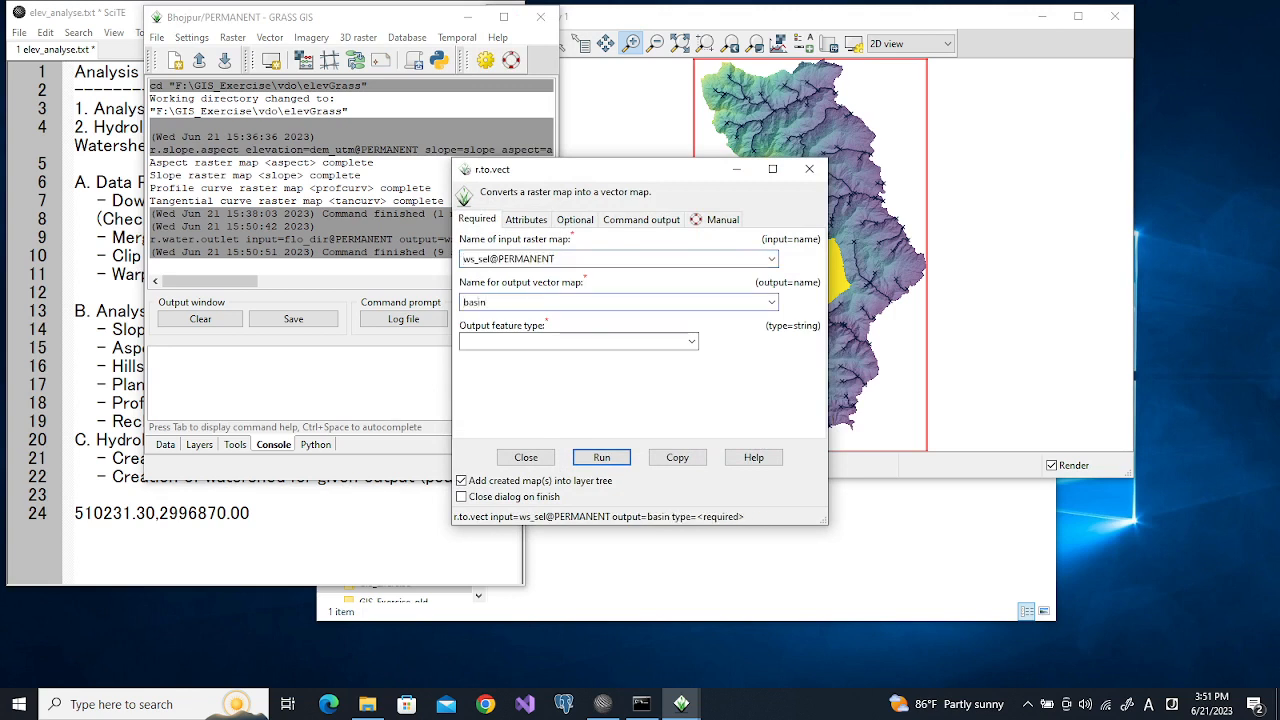
pyautogui.click(690, 342)
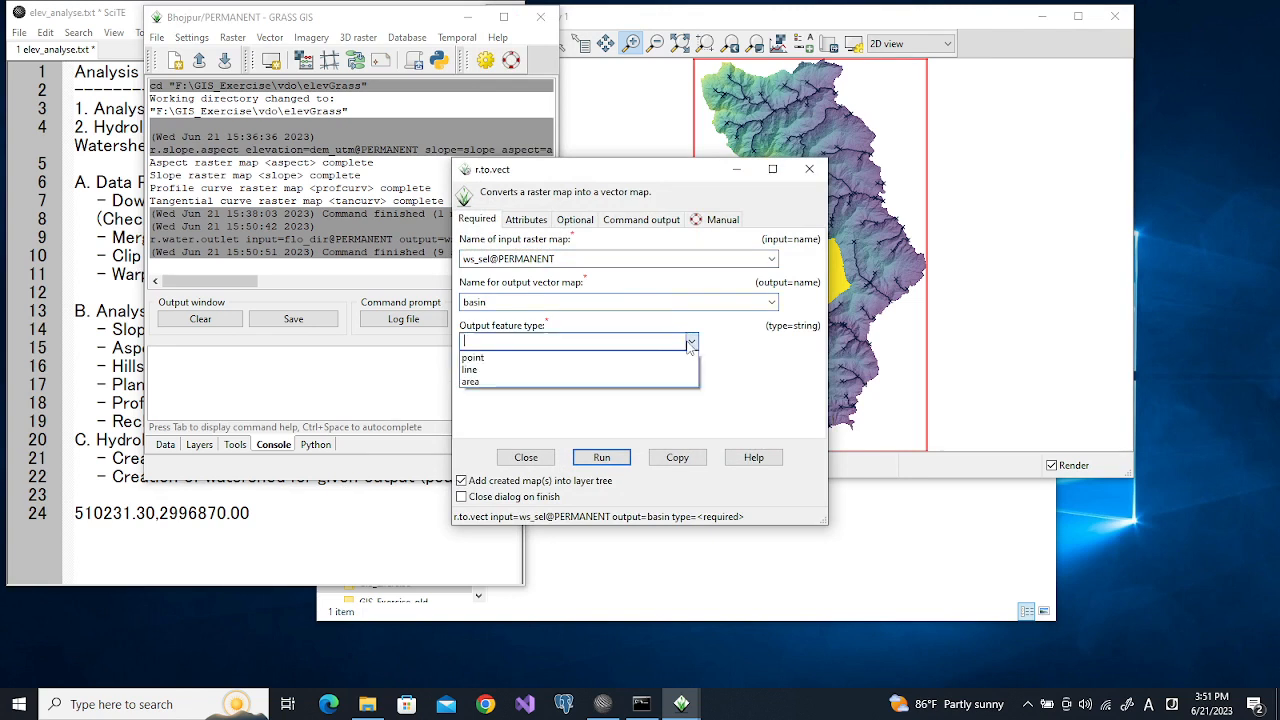
pyautogui.click(532, 384)
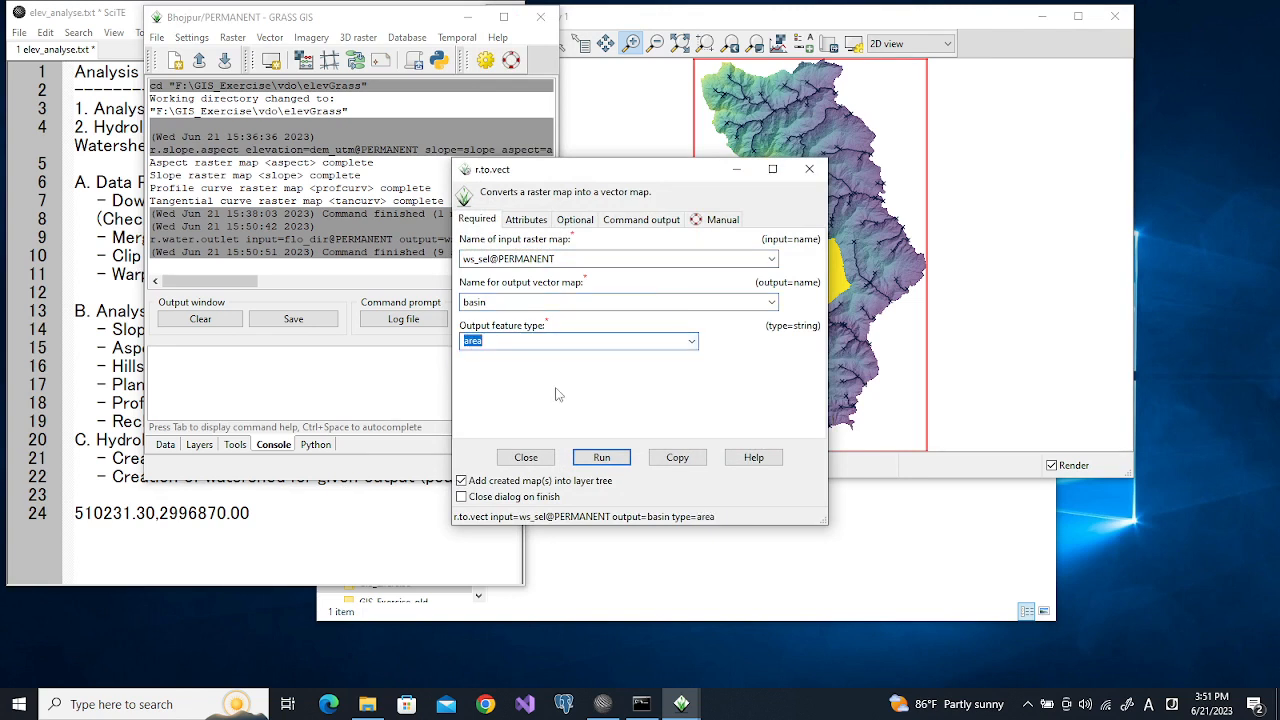
pyautogui.click(603, 457)
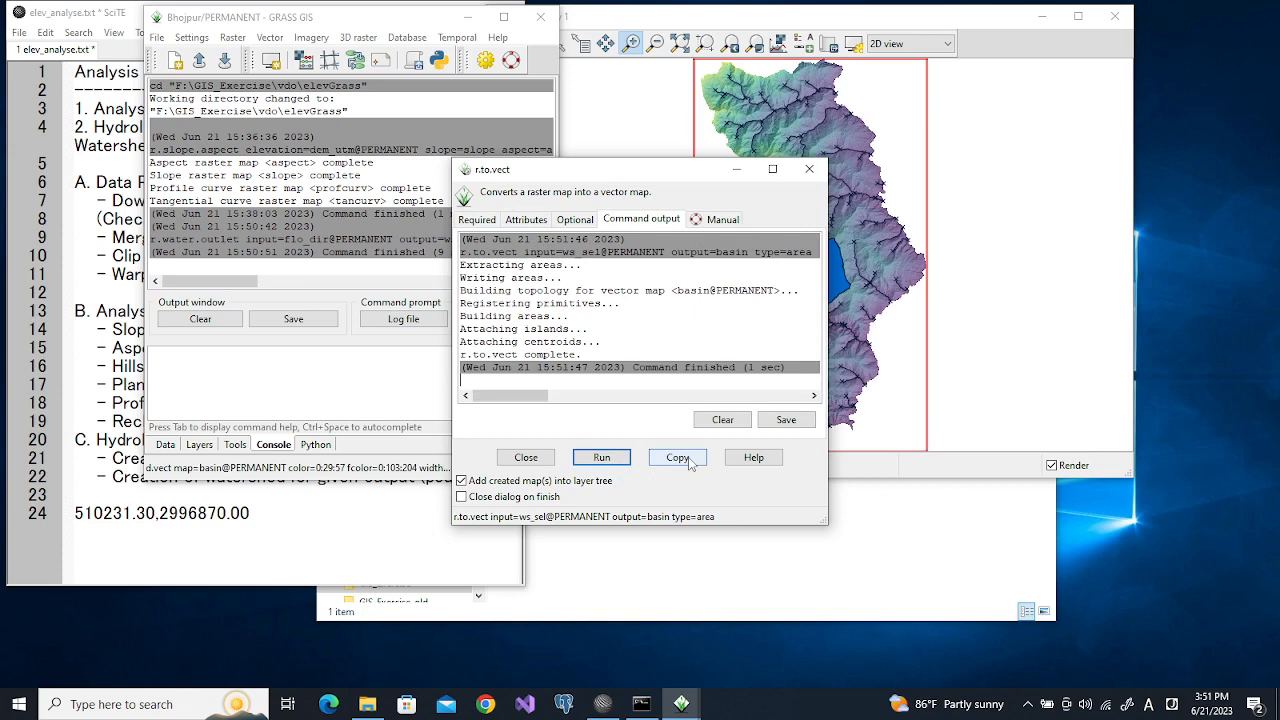
pyautogui.click(512, 461)
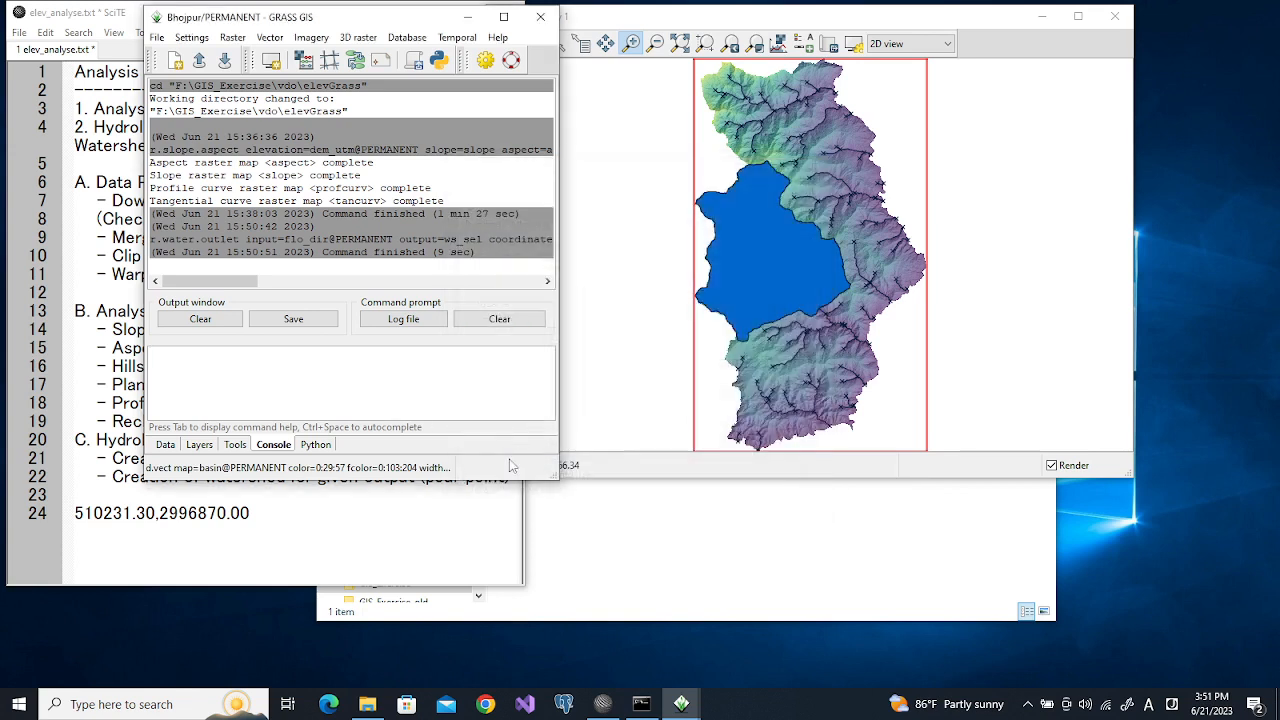